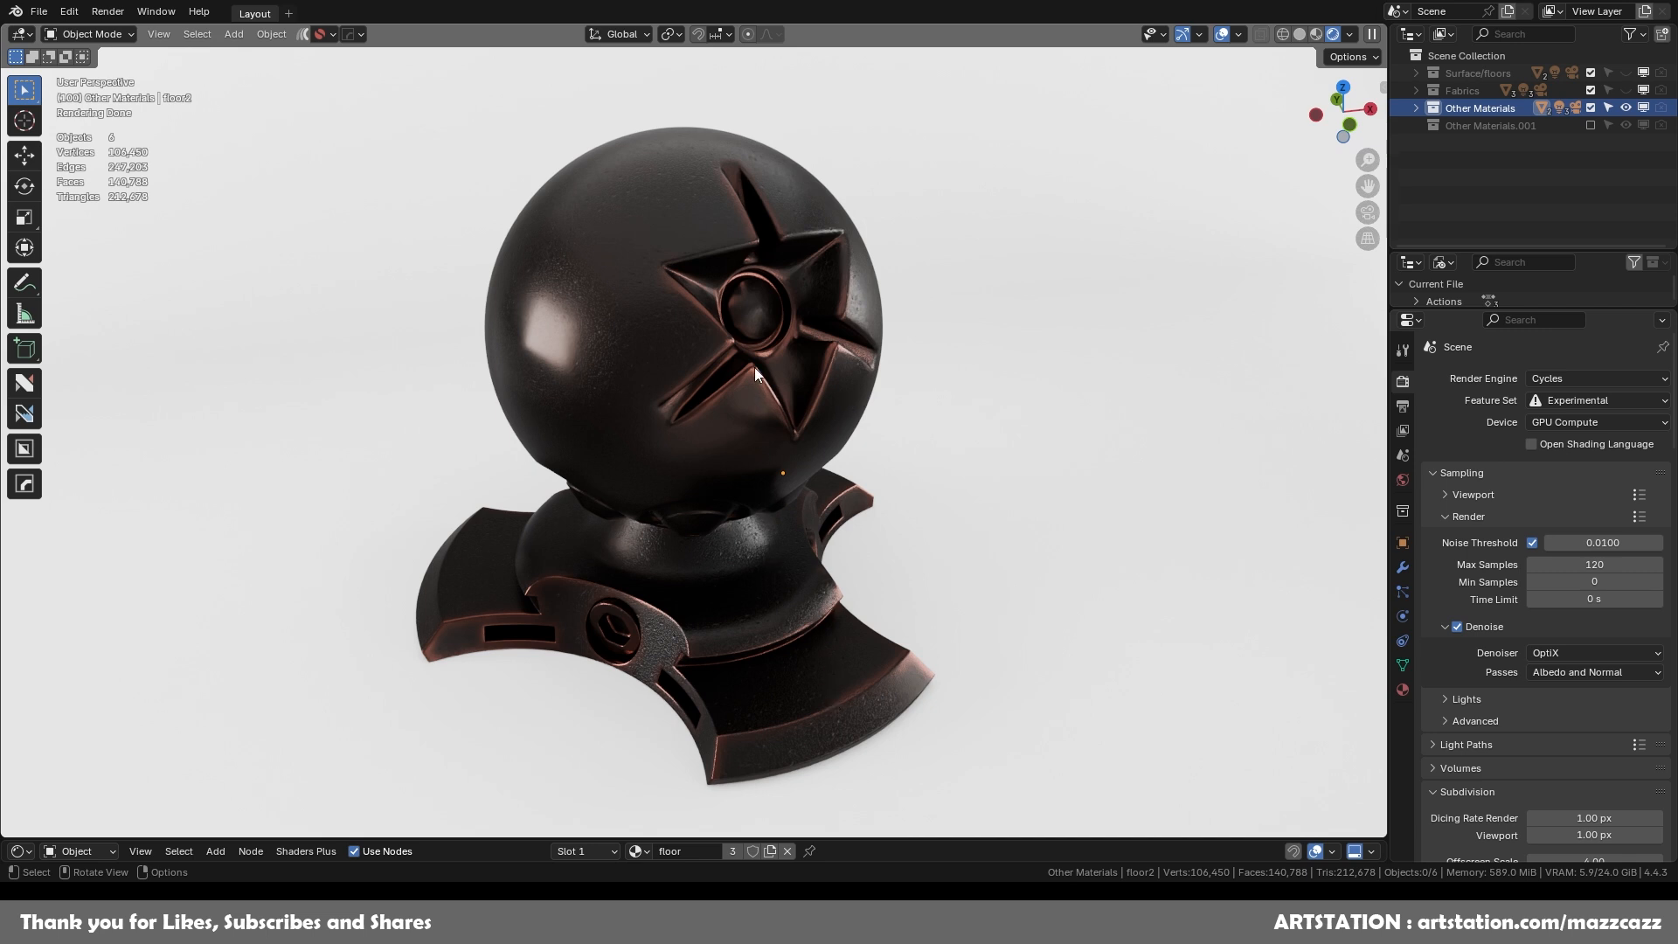
# Exclude the Other Materials collection from the view layer and enable the Other Materials.001 collection instead.
pyautogui.moveTo(721, 564); pyautogui.dragTo(891, 526, button='middle')
pyautogui.moveTo(874, 457); pyautogui.dragTo(702, 489, button='middle')
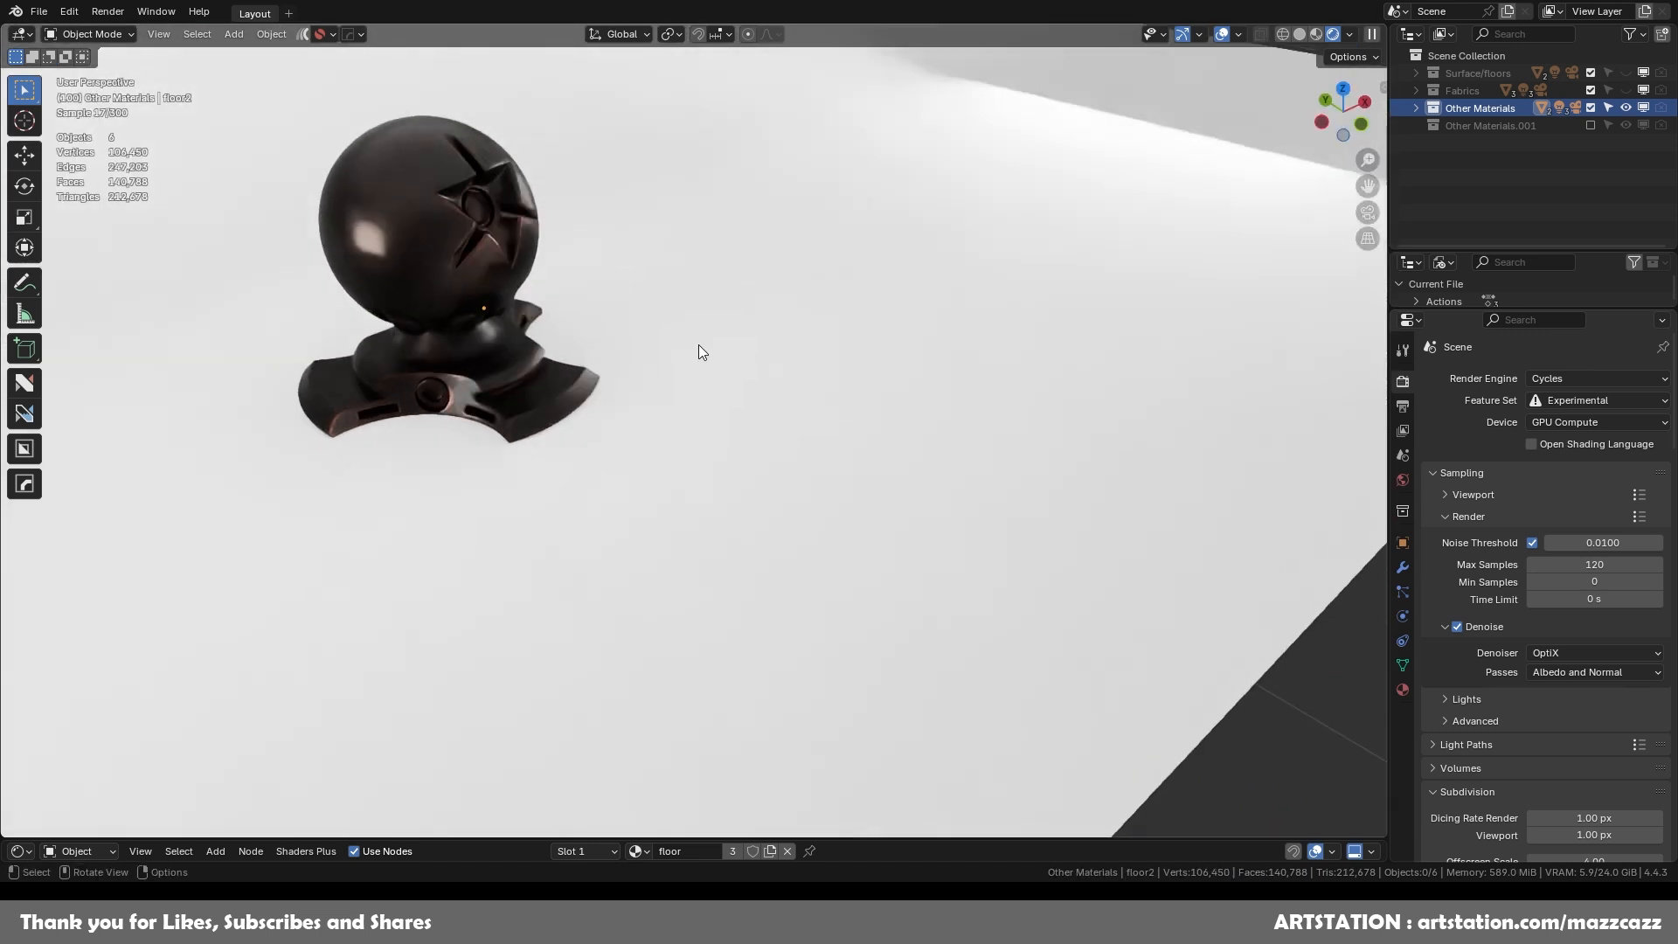
pyautogui.keyDown('shift'); pyautogui.moveTo(616, 215); pyautogui.dragTo(789, 373, button='middle'); pyautogui.keyUp('shift')
pyautogui.scroll(3, 856, 360)
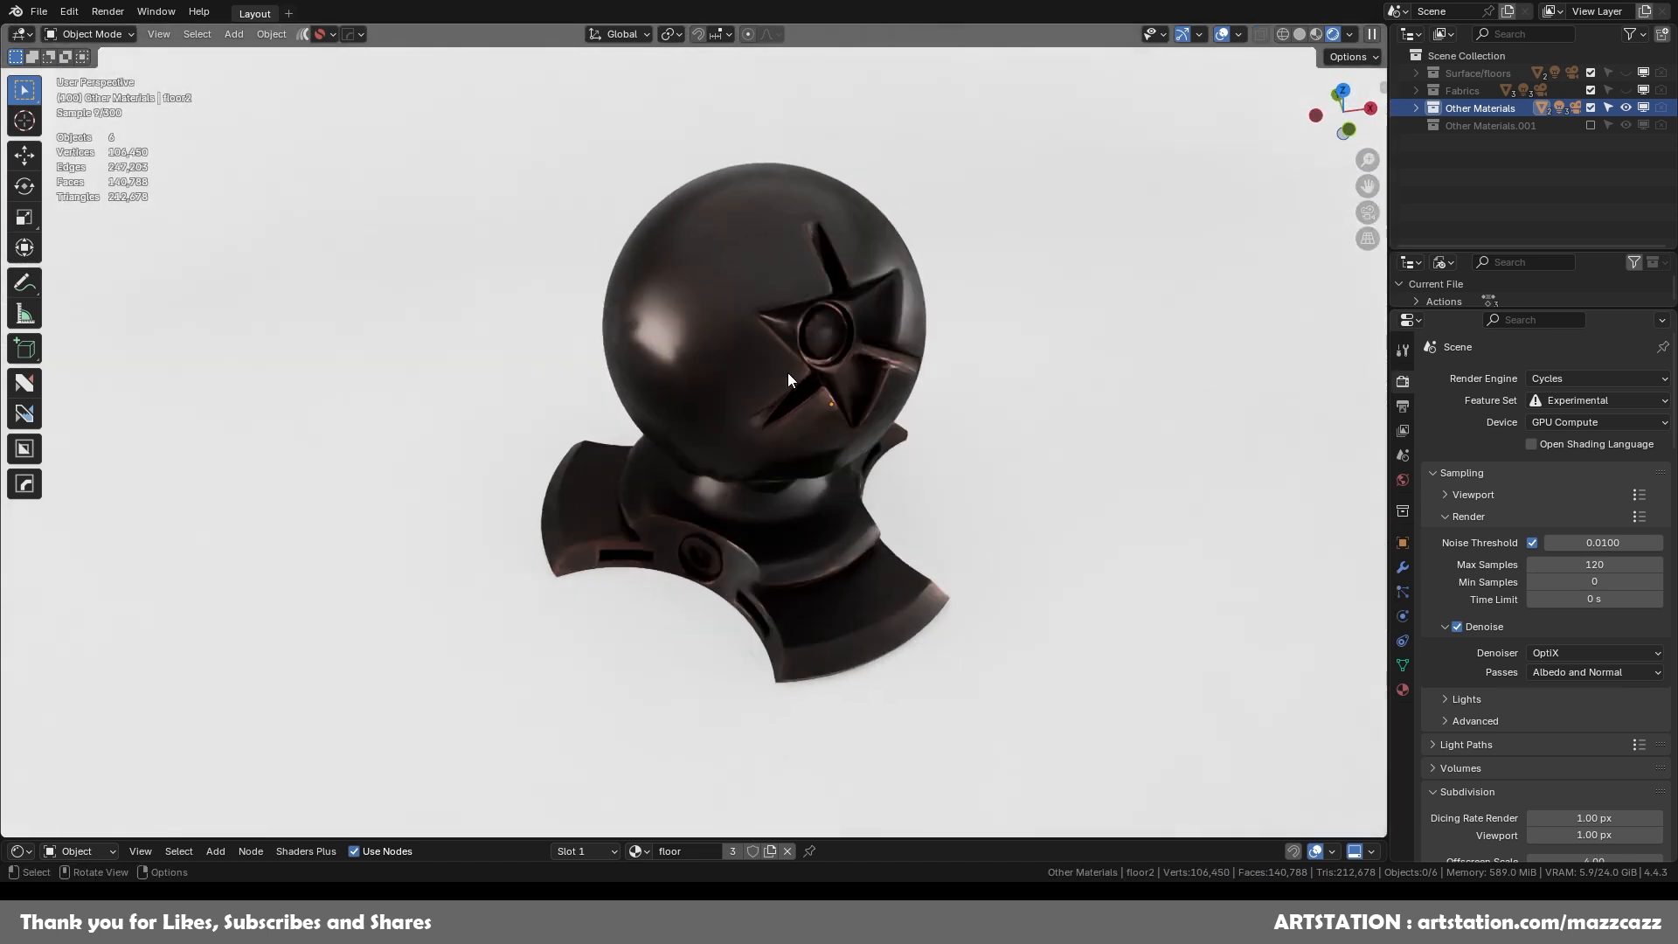
pyautogui.click(1592, 107)
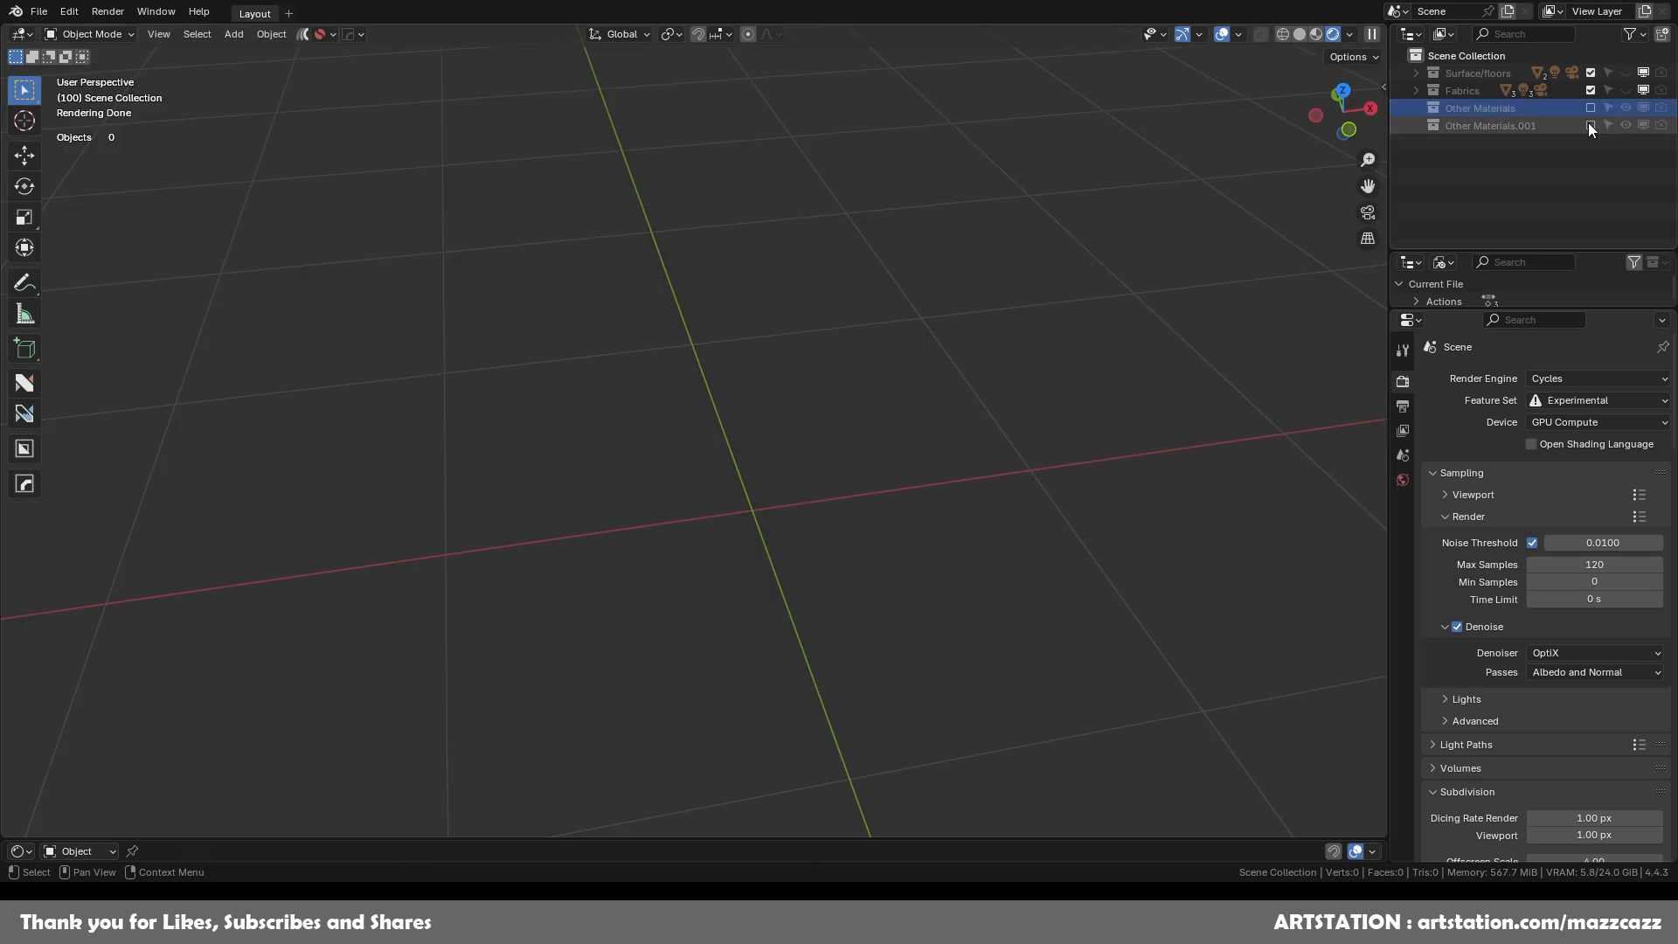
pyautogui.click(1589, 125)
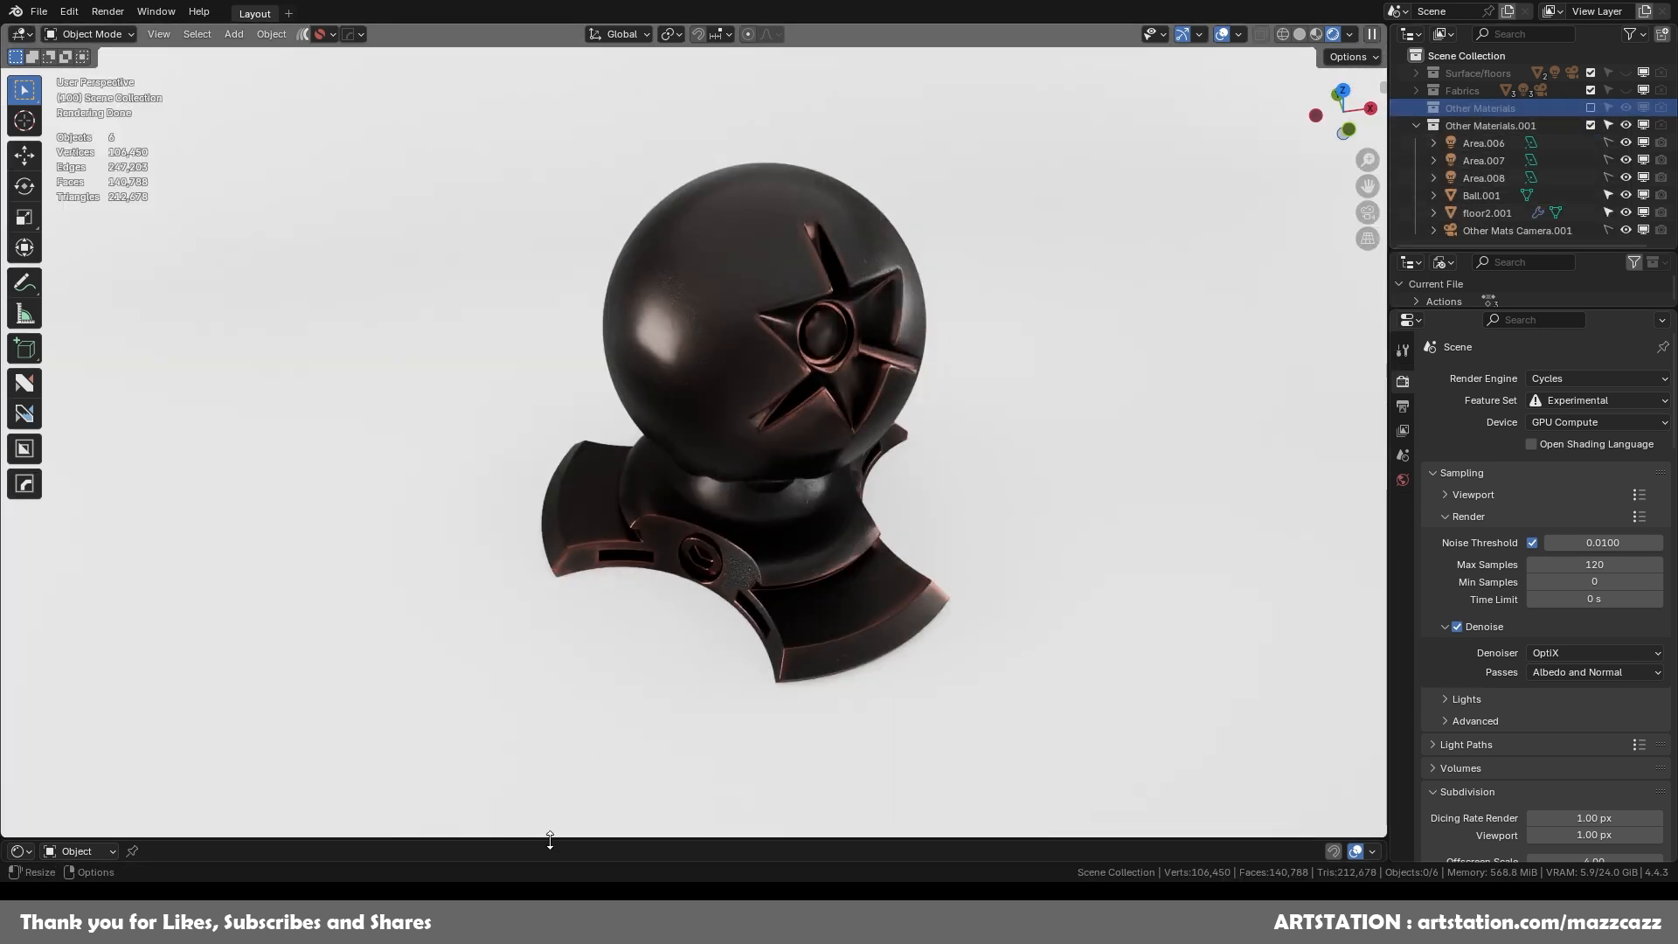
# Enlarge the node editor, unlink the current material from the shader ball and create a new material for it.
pyautogui.moveTo(549, 841); pyautogui.dragTo(610, 615)
pyautogui.click(770, 275)
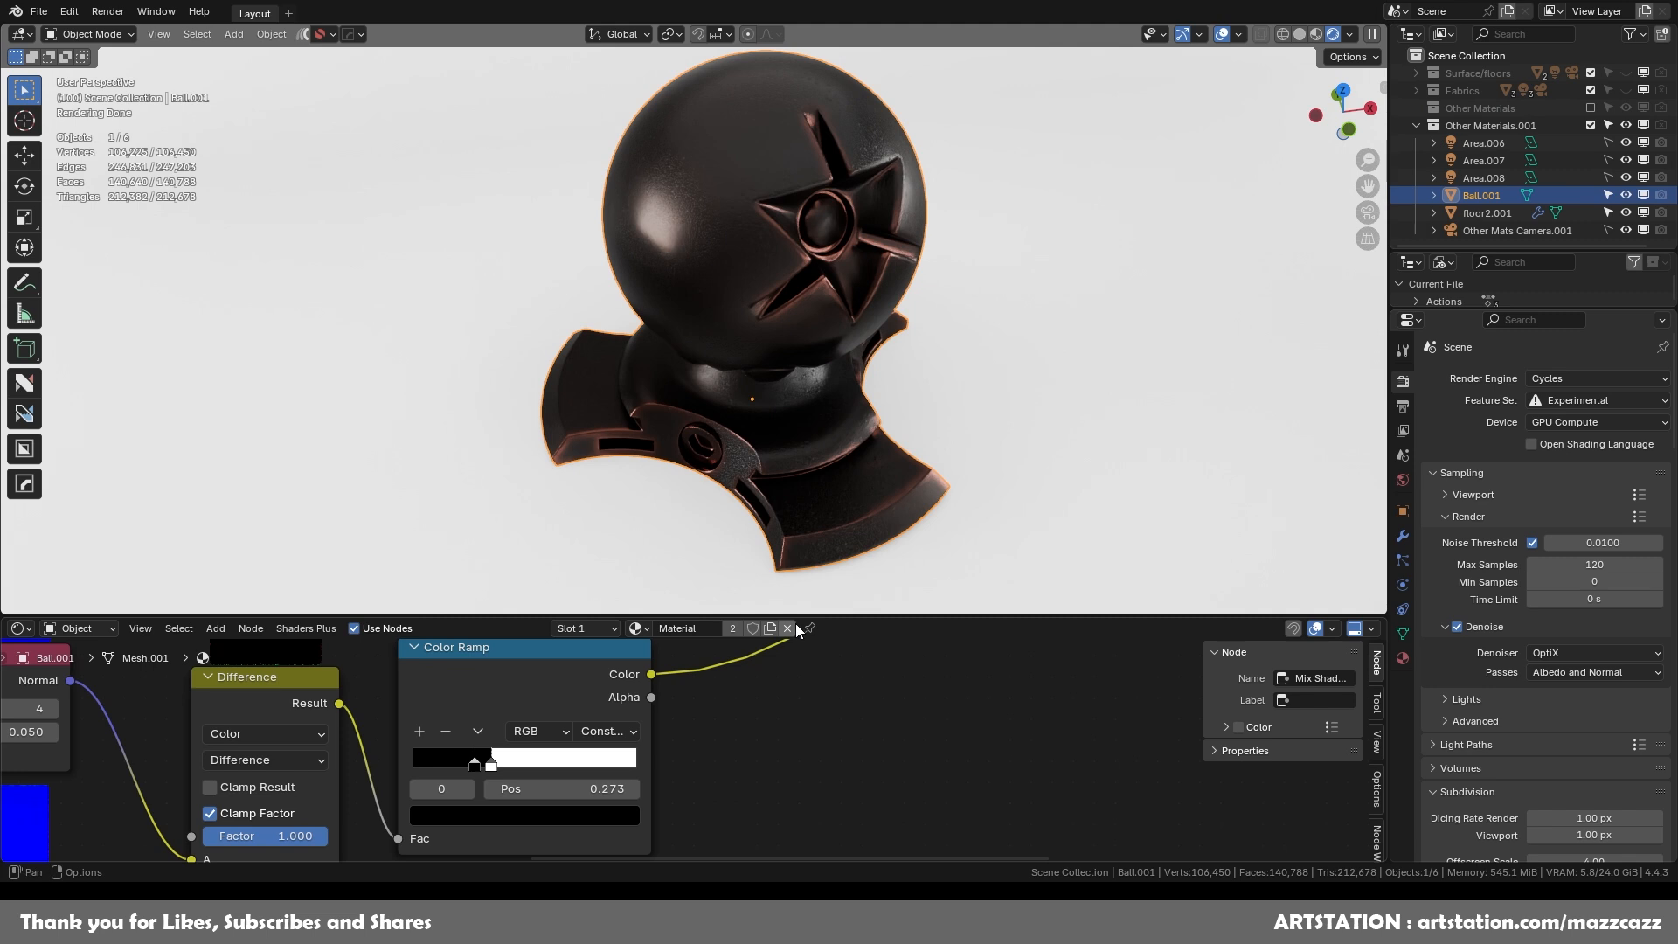
pyautogui.click(787, 627)
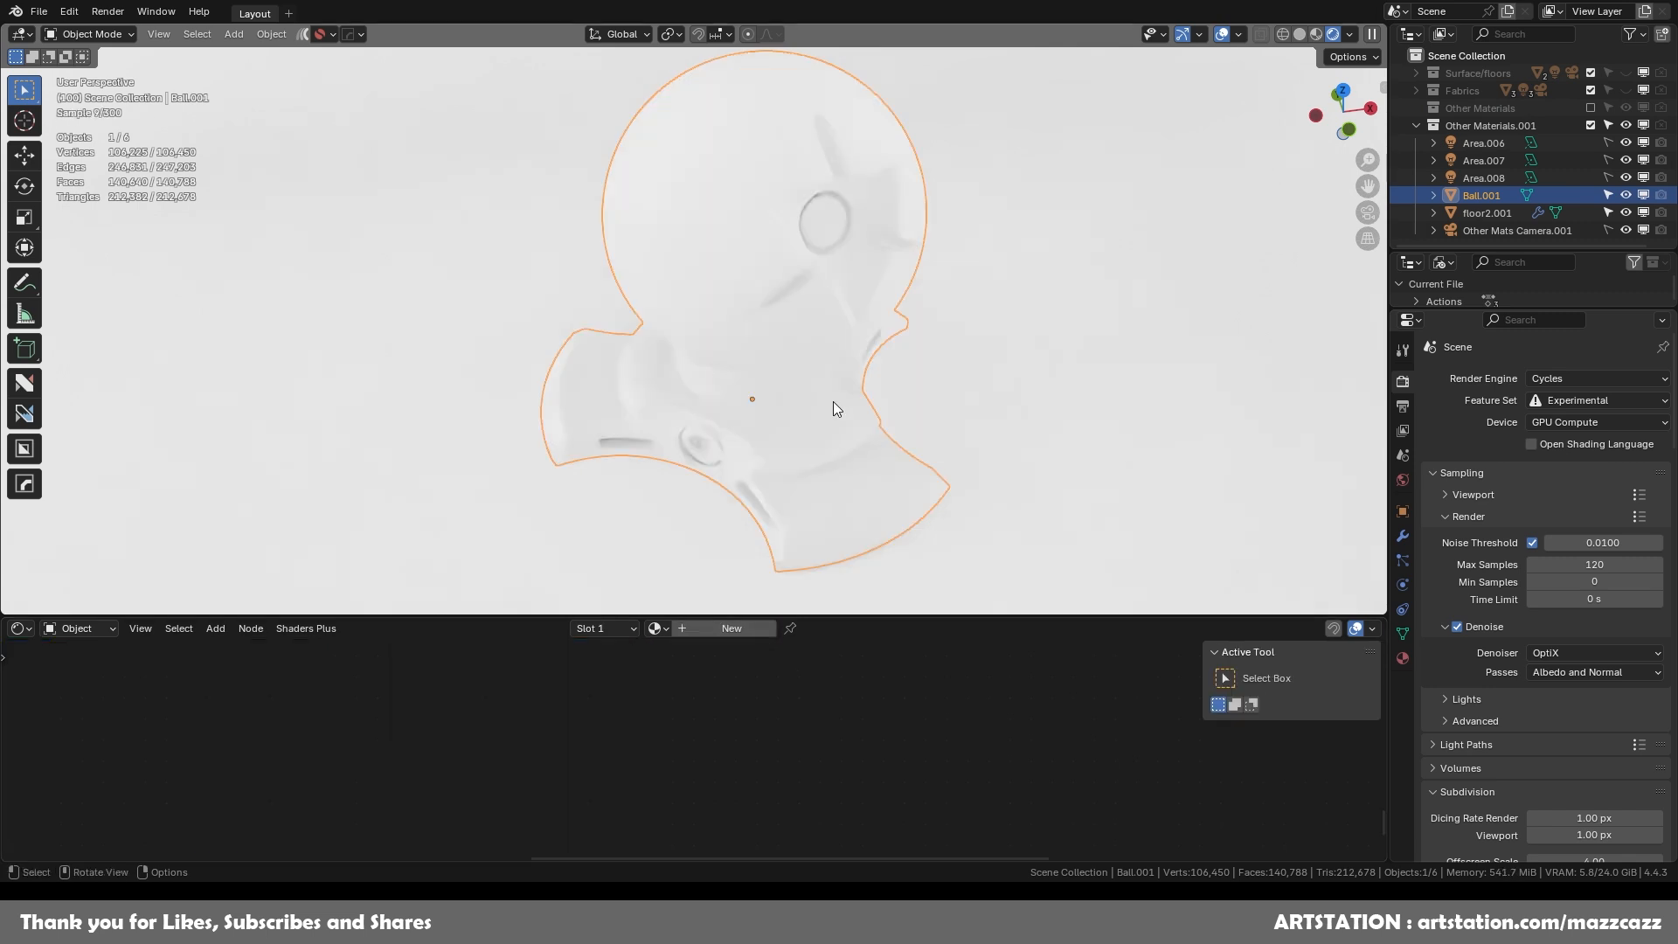
pyautogui.click(741, 633)
pyautogui.moveTo(860, 617); pyautogui.dragTo(830, 523)
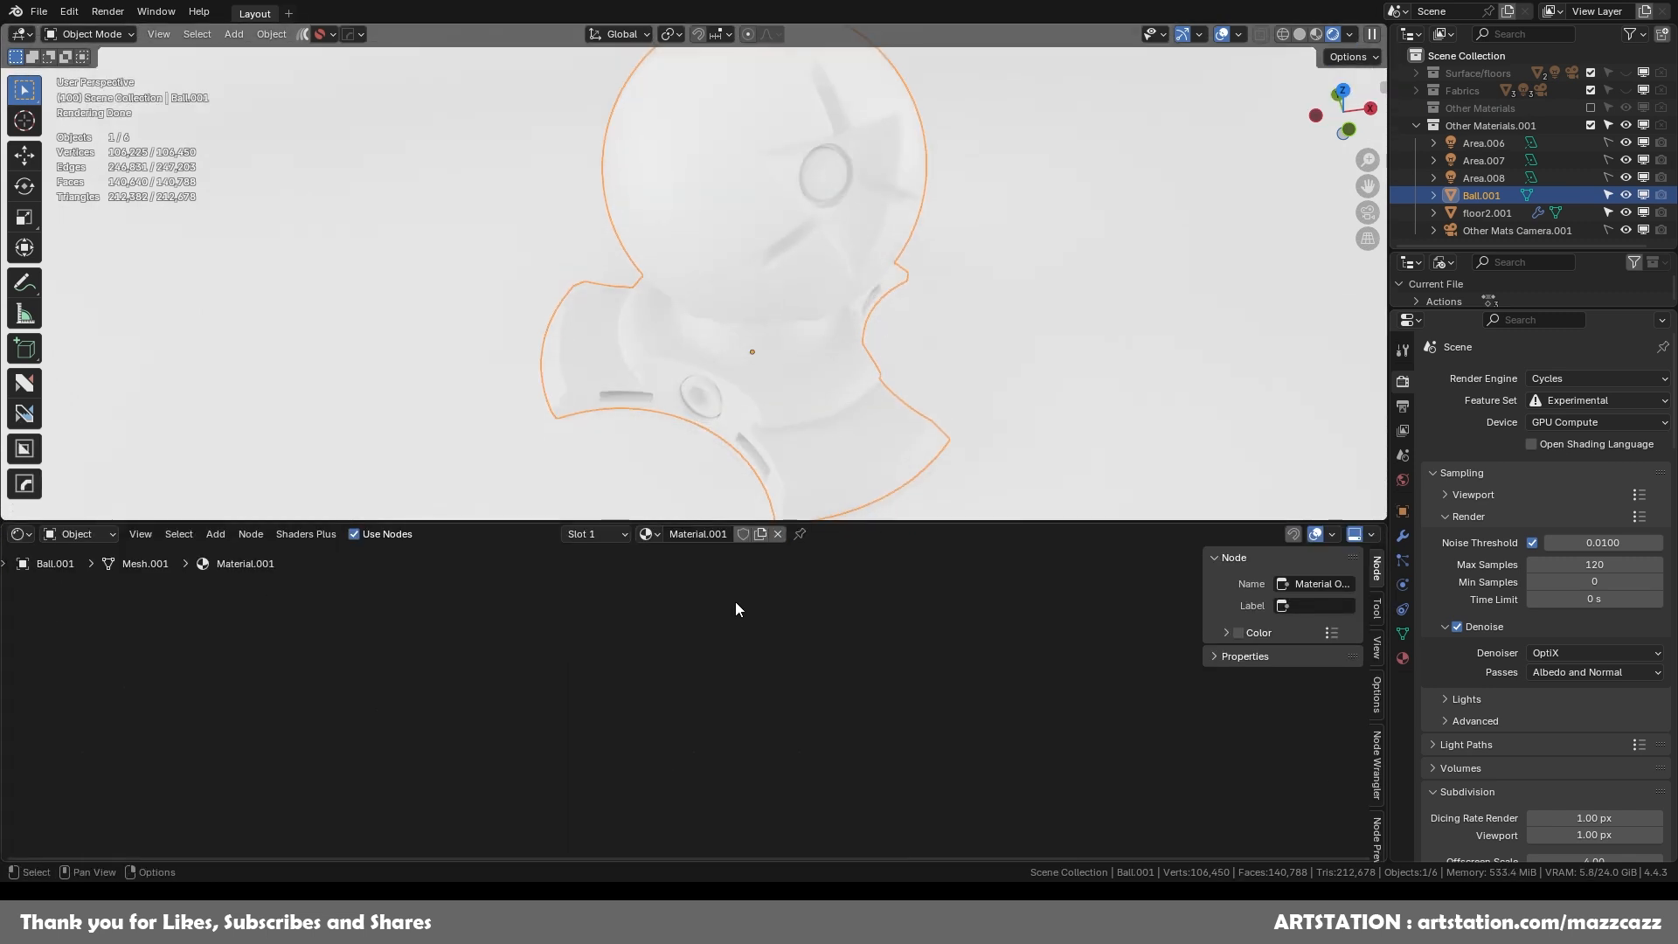
# Set the Principled BSDF's Metallic to 1.0 and its Roughness to 0.3.
pyautogui.press('Home')
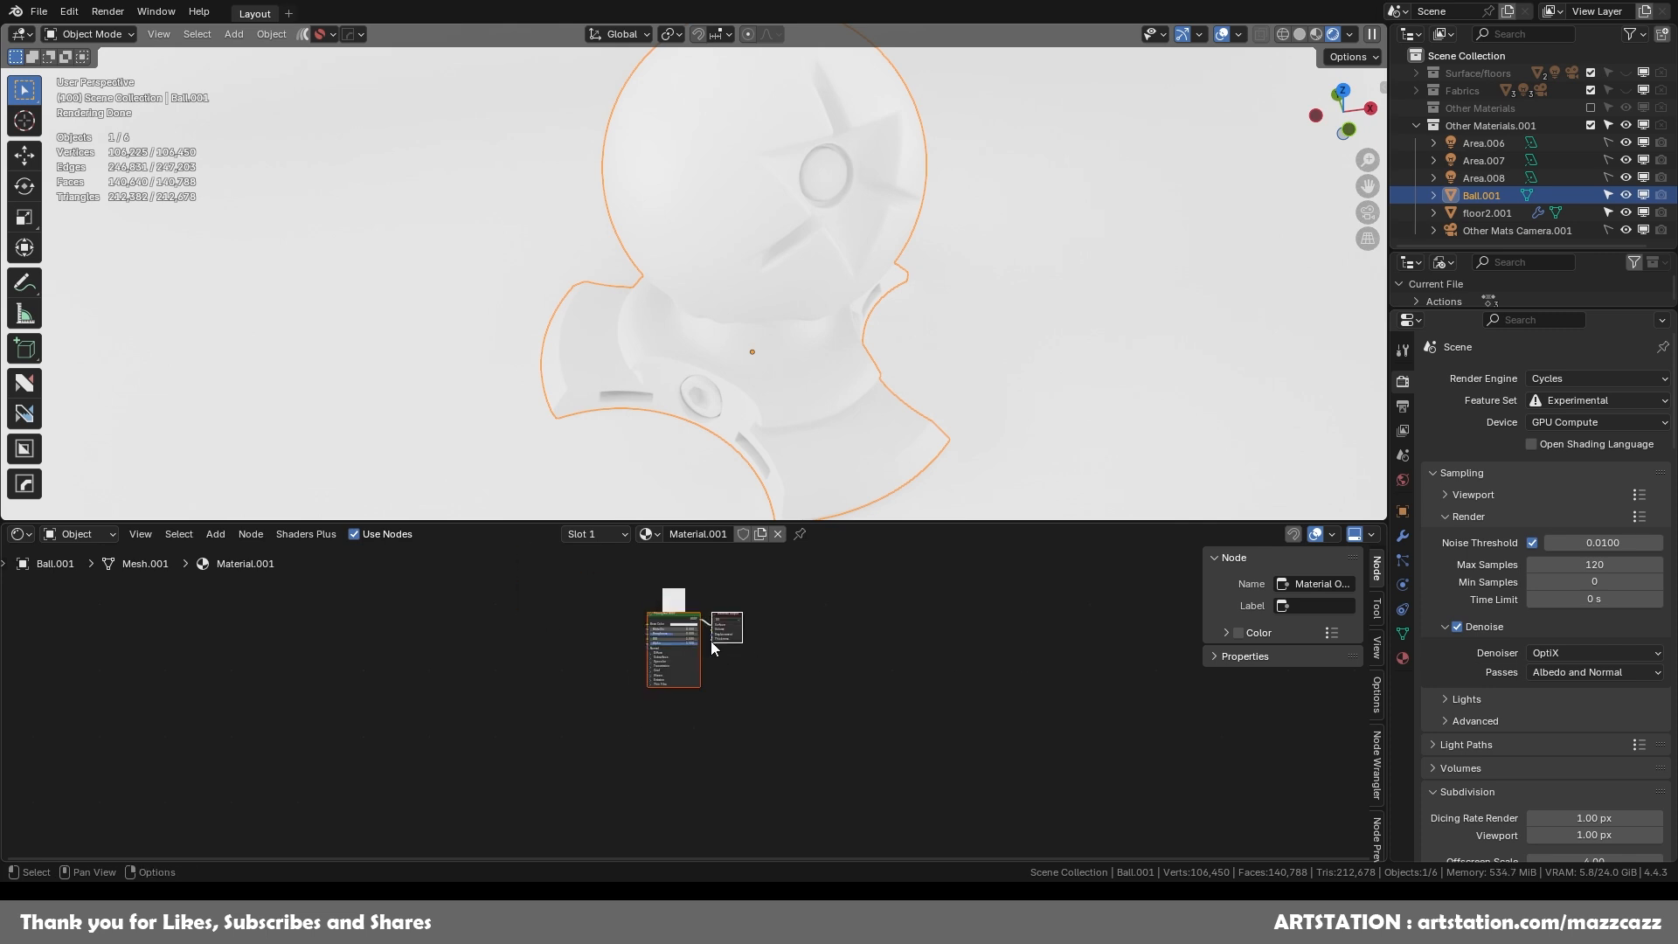
pyautogui.scroll(3, 724, 671)
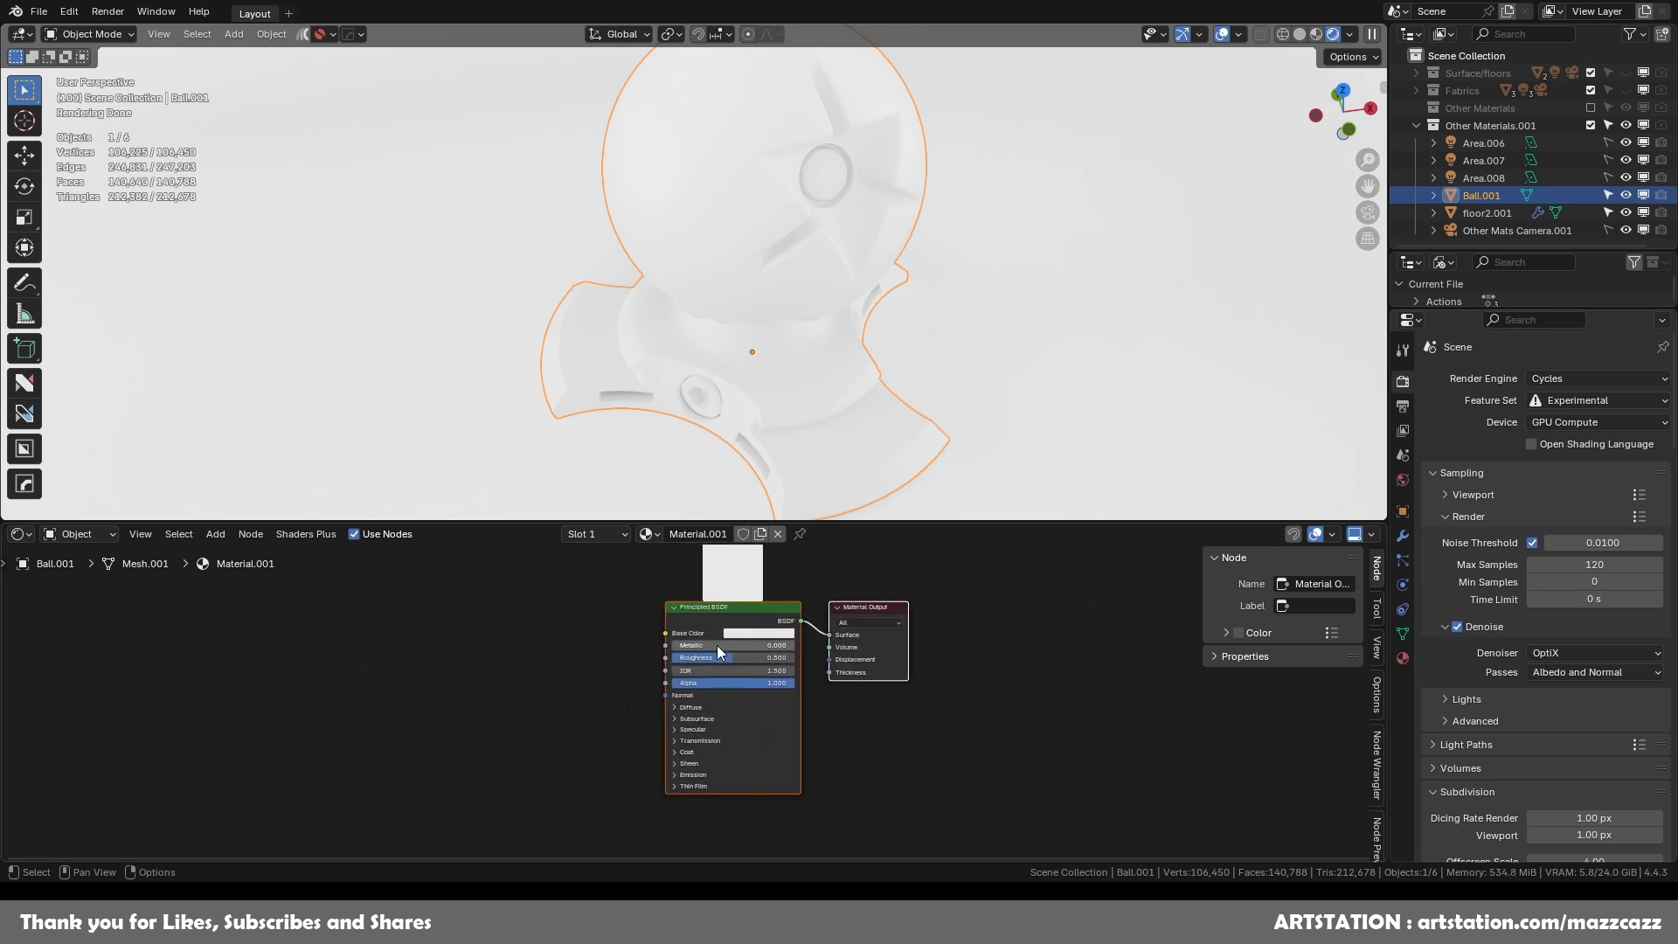
pyautogui.moveTo(715, 647); pyautogui.dragTo(743, 654)
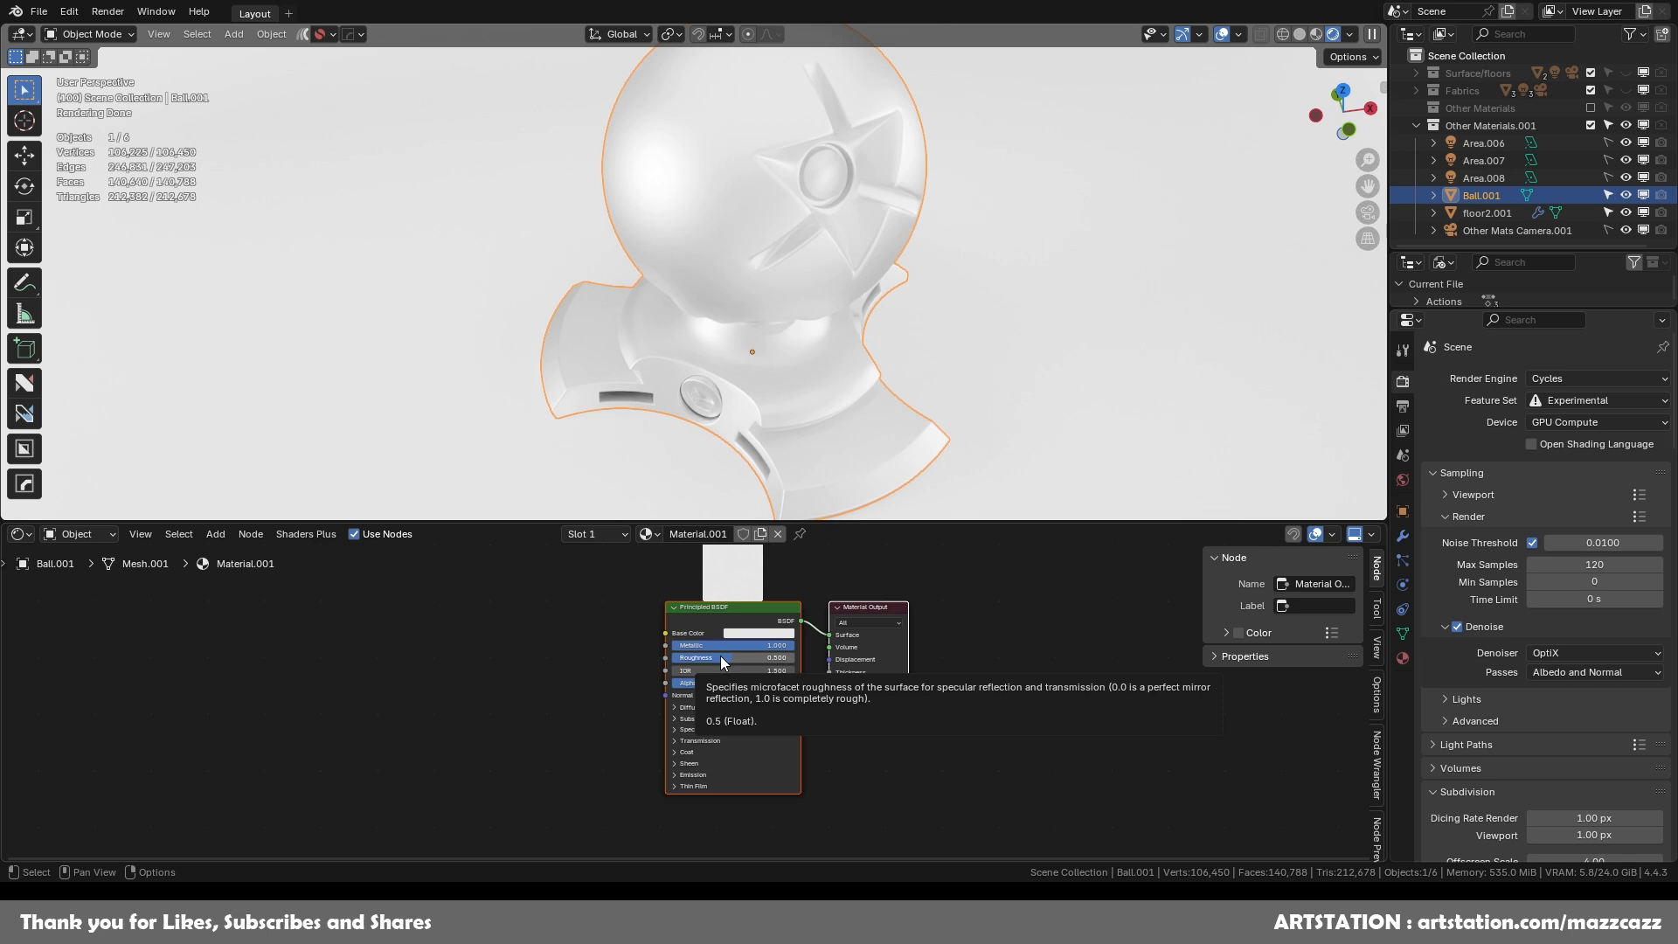
pyautogui.click(726, 658)
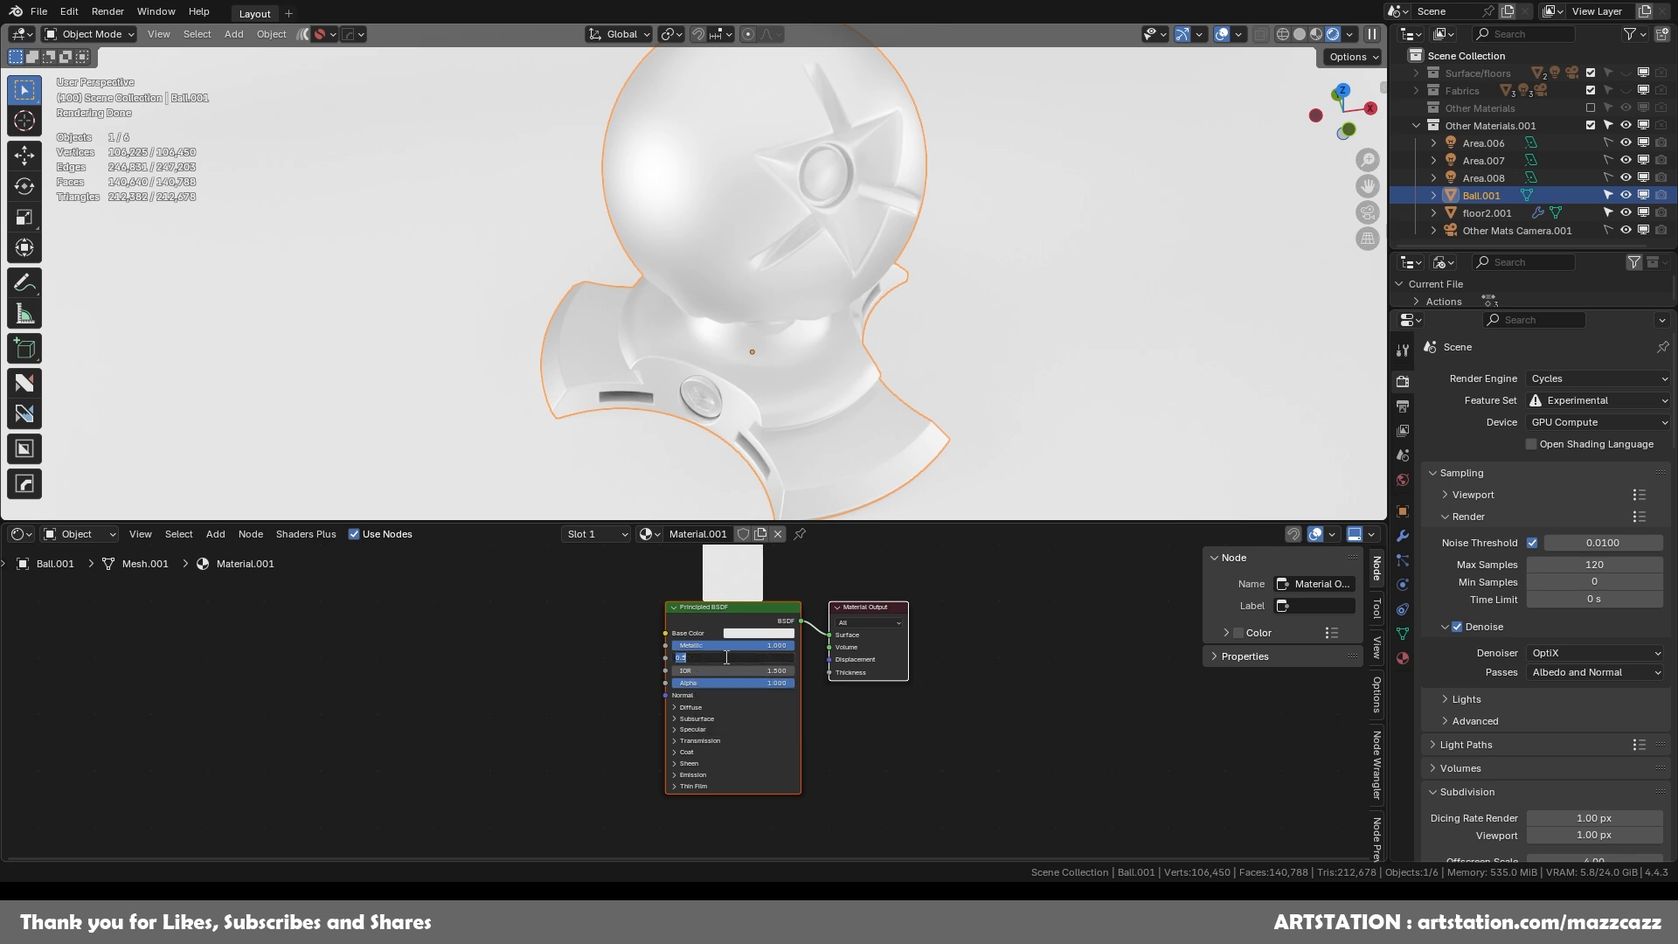
pyautogui.press('BackSpace')
pyautogui.write('.3')
pyautogui.press('Return')
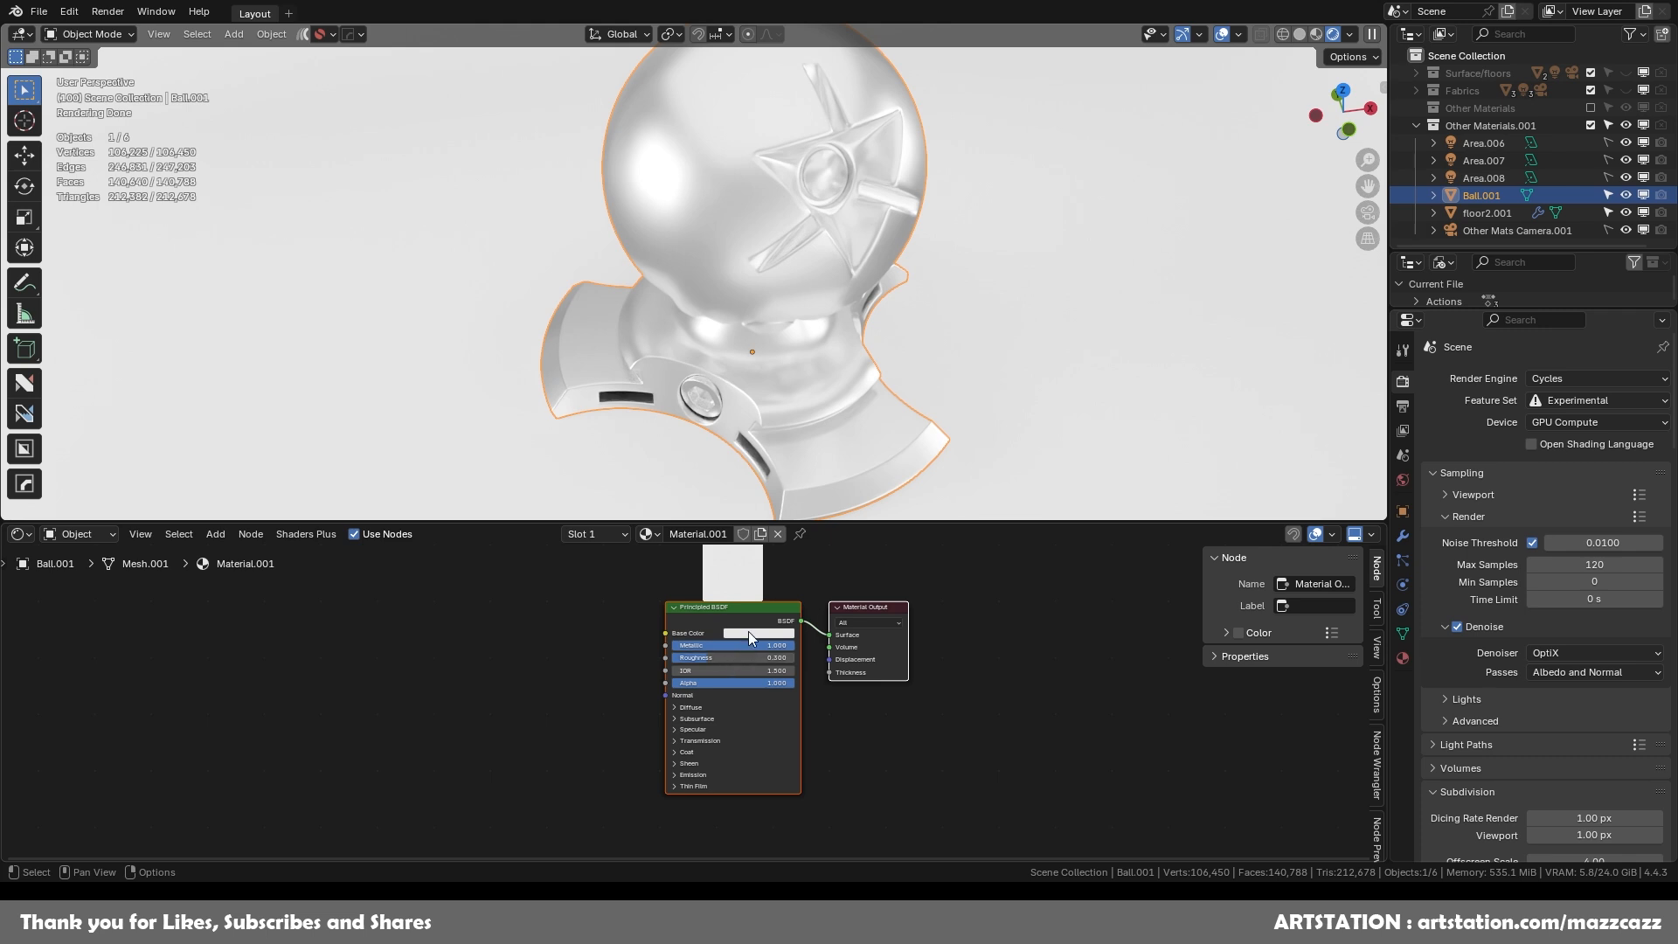
# Darken the Principled BSDF's Base Color to a near-black grey with a Value of 0.025.
pyautogui.click(748, 631)
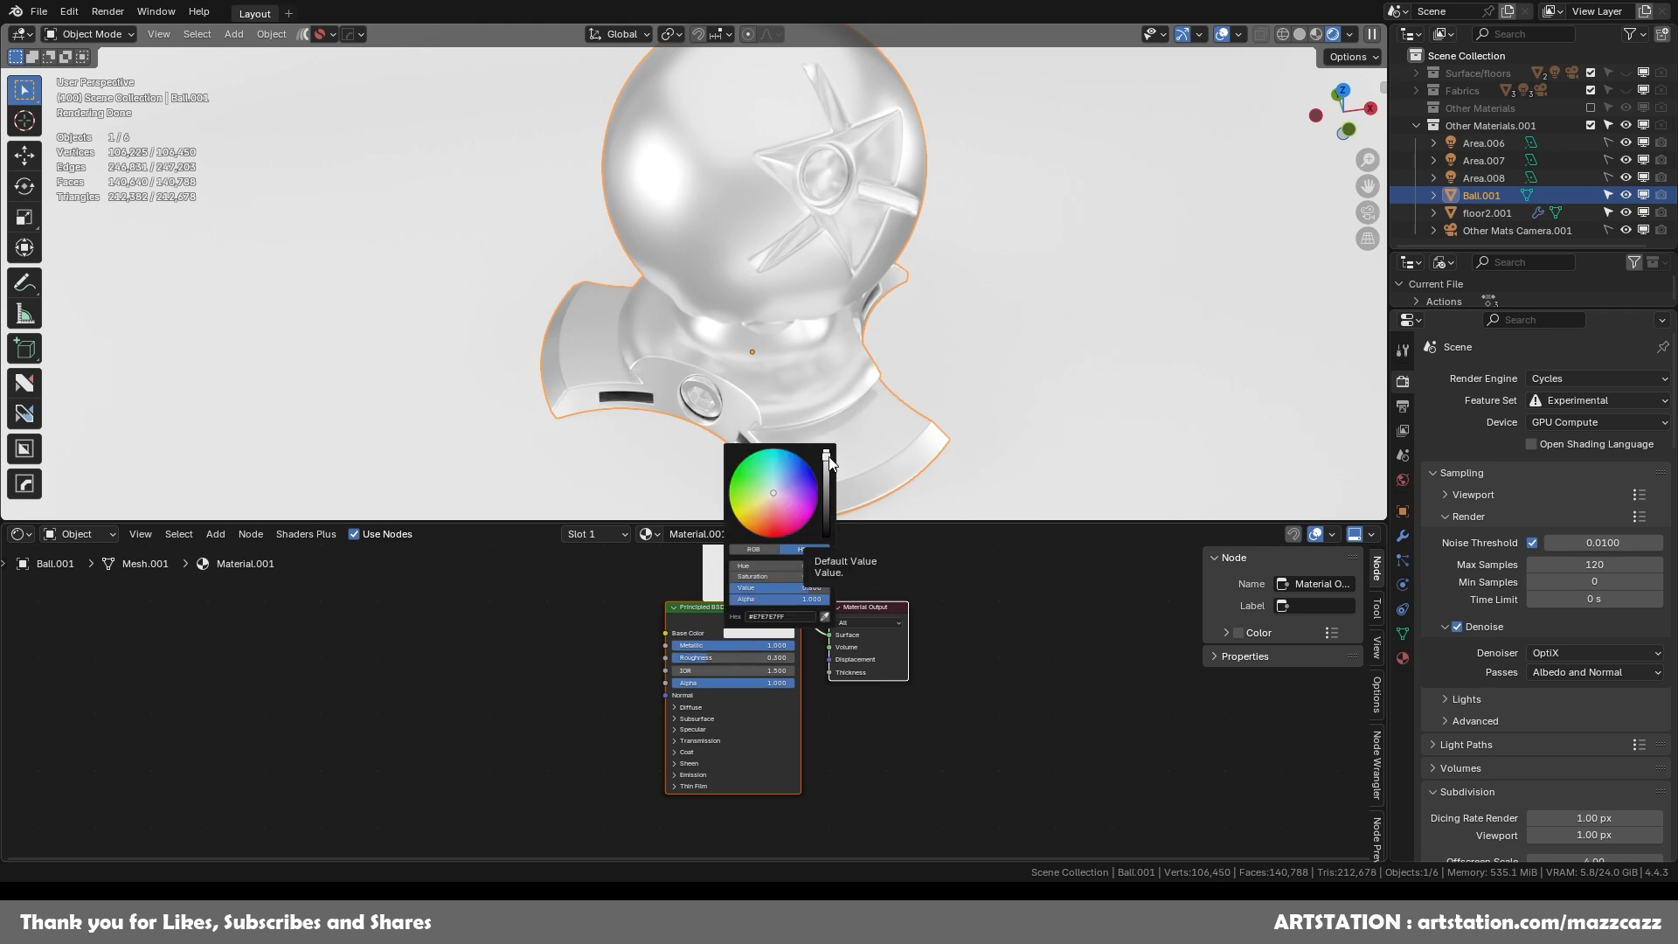
pyautogui.moveTo(827, 458); pyautogui.dragTo(825, 522)
pyautogui.click(794, 590)
pyautogui.press('BackSpace')
pyautogui.press('BackSpace')
pyautogui.press('BackSpace')
pyautogui.press('BackSpace')
pyautogui.write('5')
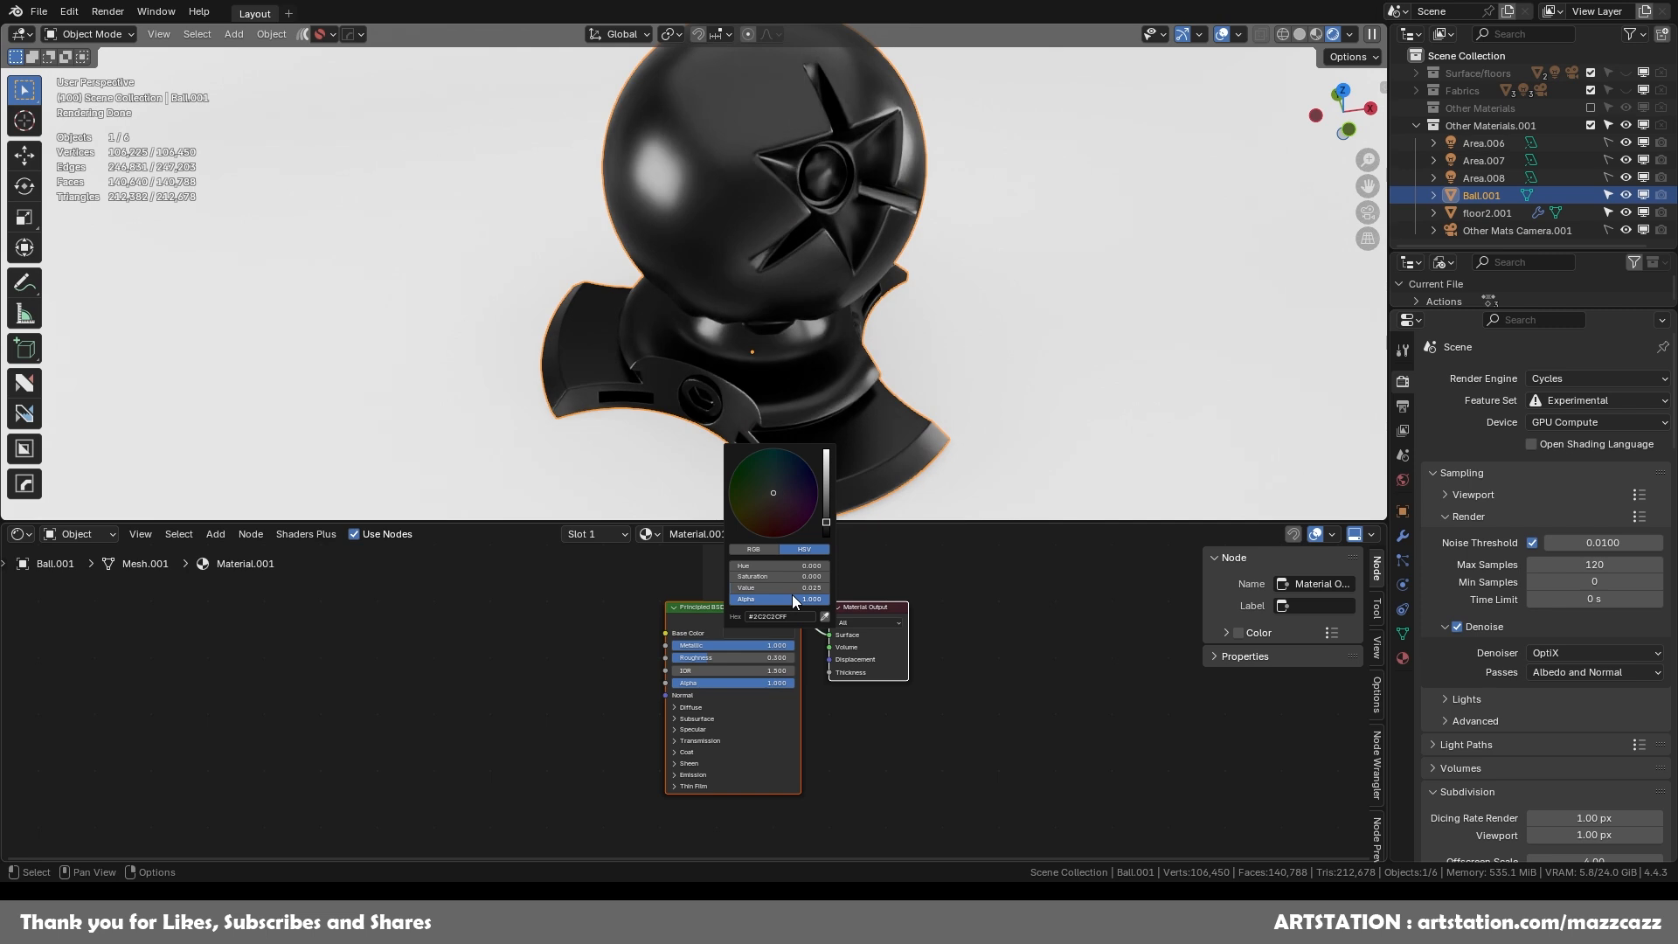
pyautogui.press('Return')
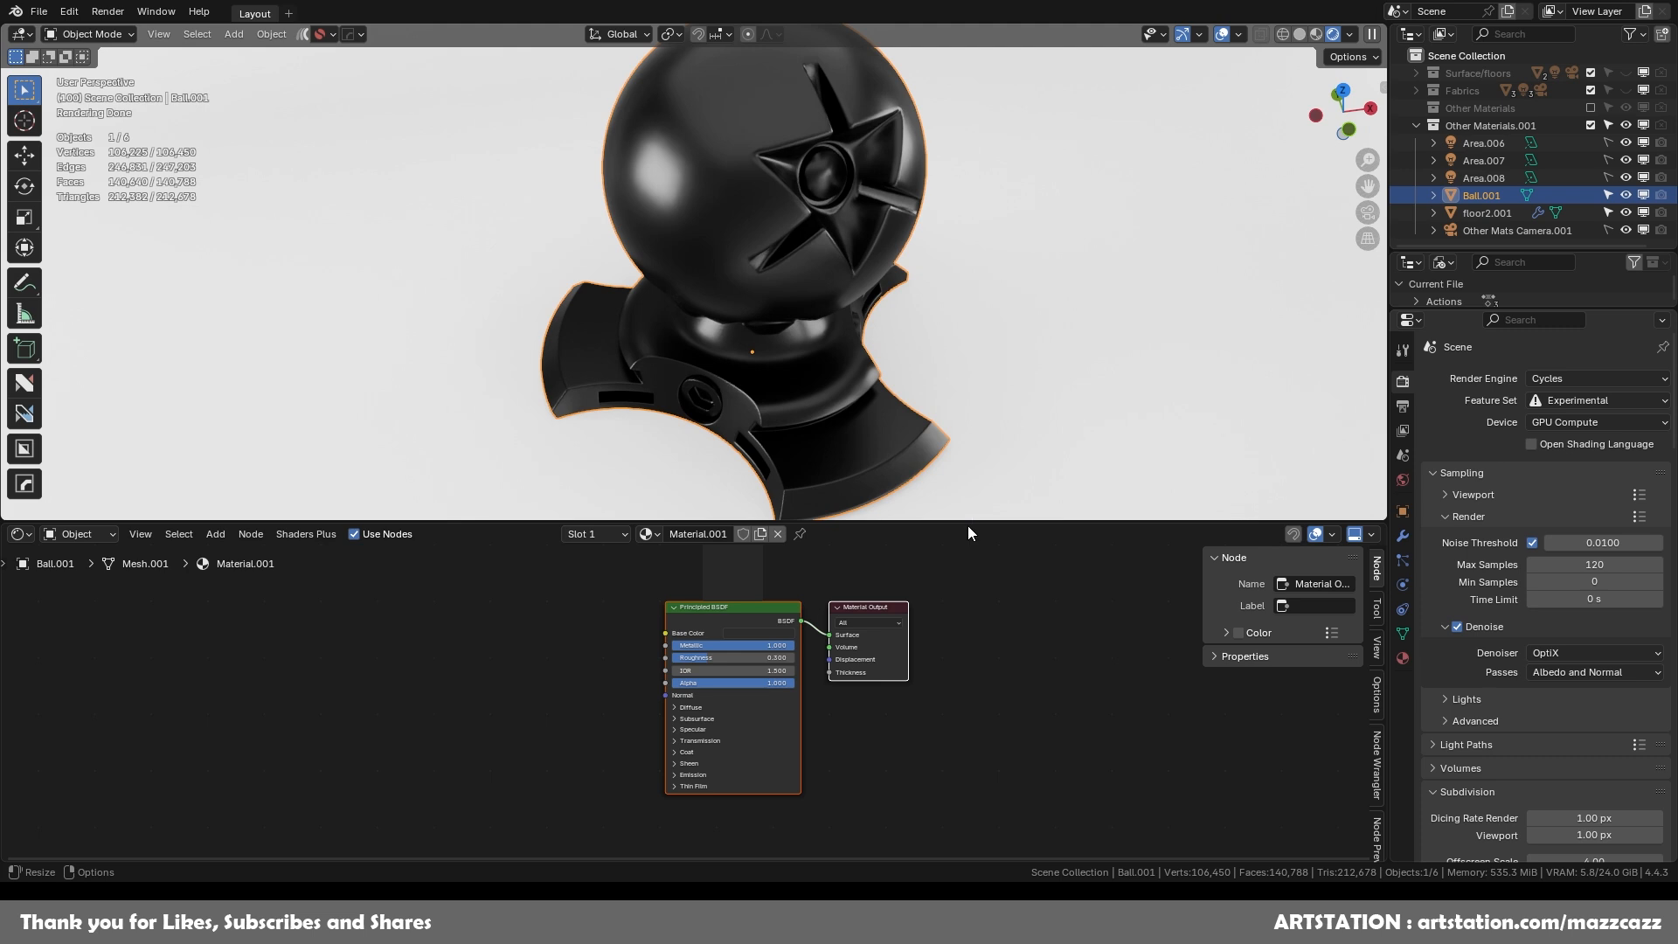
# Add Texture Coordinate and Mapping nodes, delete the accompanying Image Texture node, and link the Object coordinates to the Mapping's Vector input.
pyautogui.moveTo(882, 612); pyautogui.dragTo(923, 625)
pyautogui.click(909, 621)
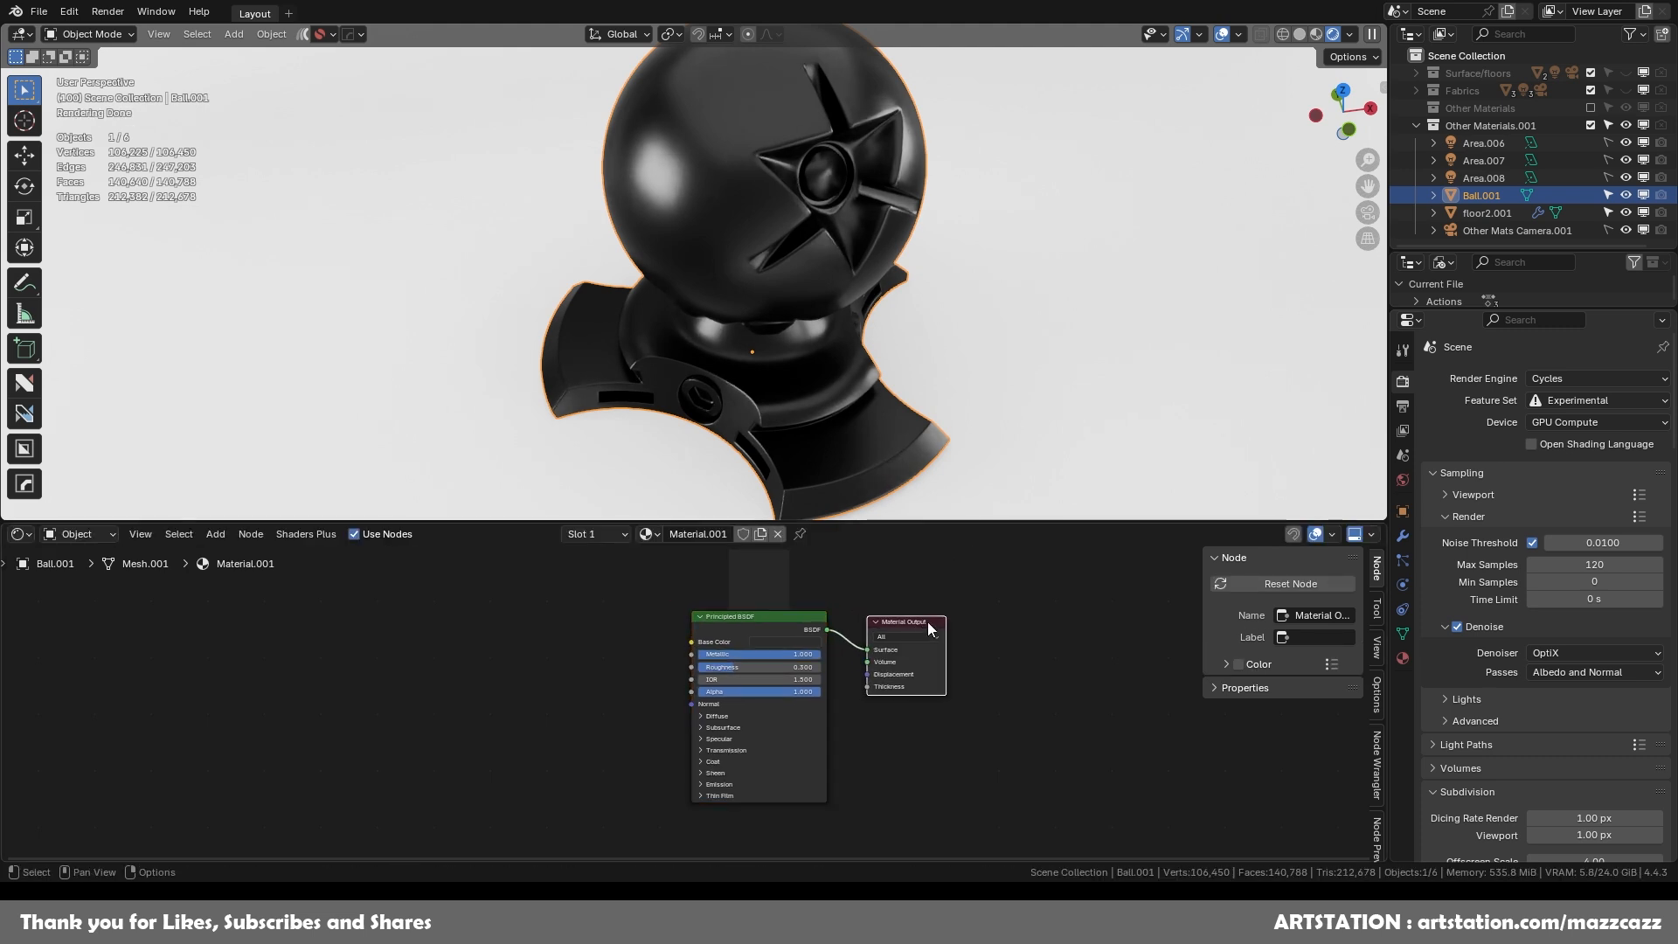
pyautogui.click(776, 626)
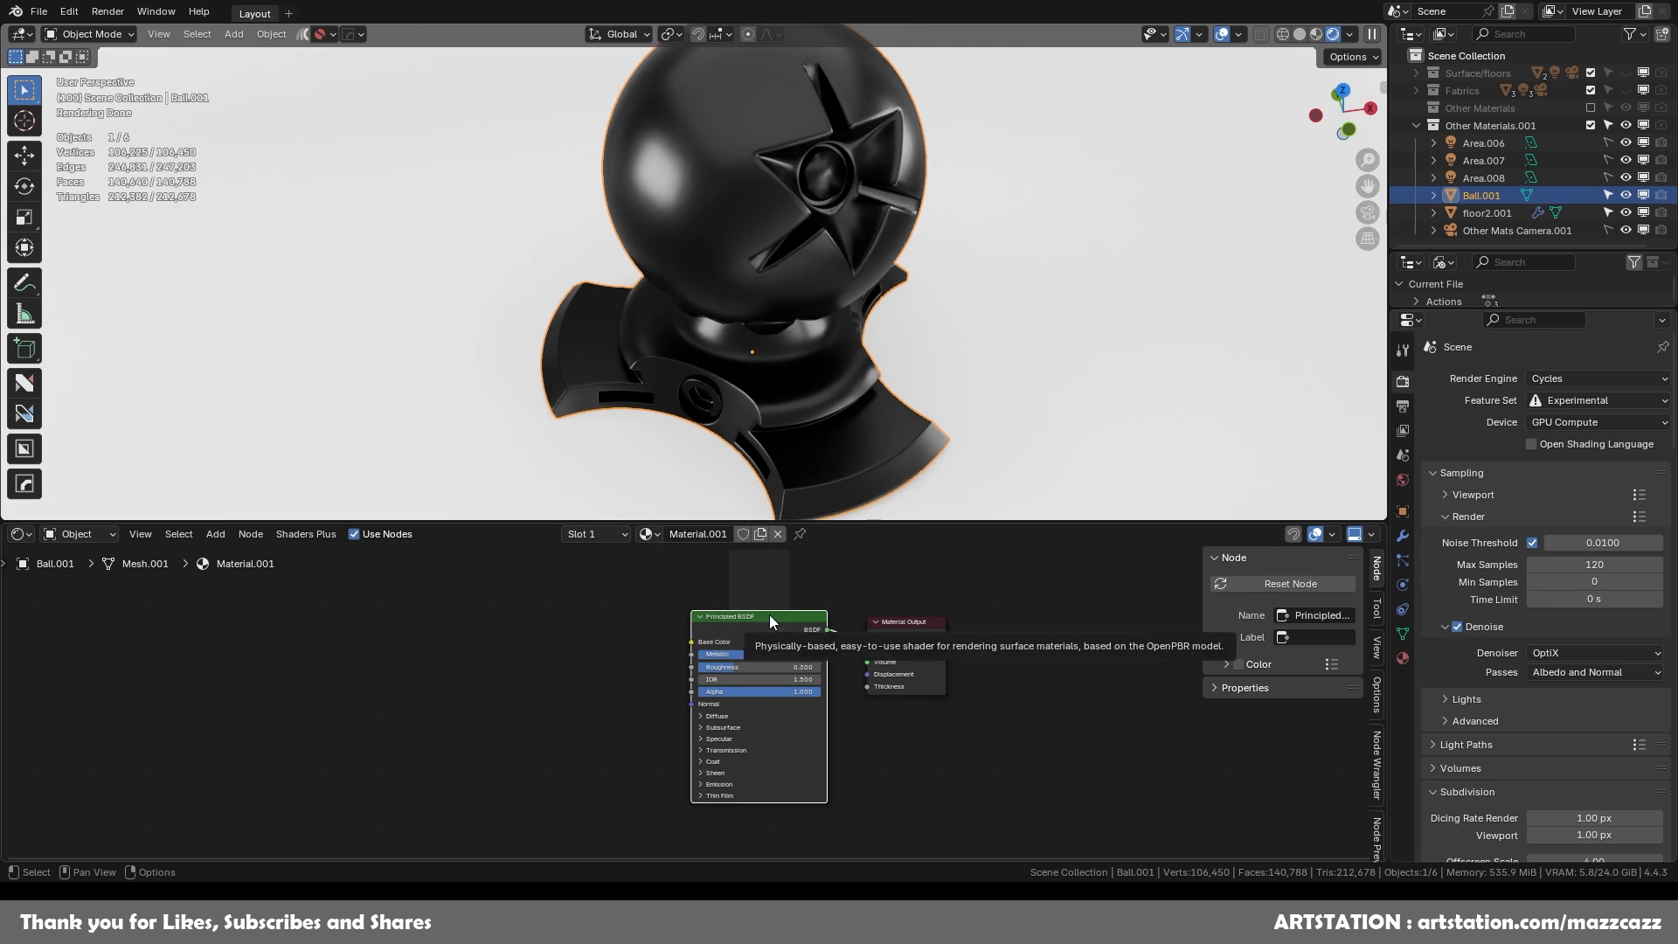
pyautogui.hotkey('ctrl', 't')
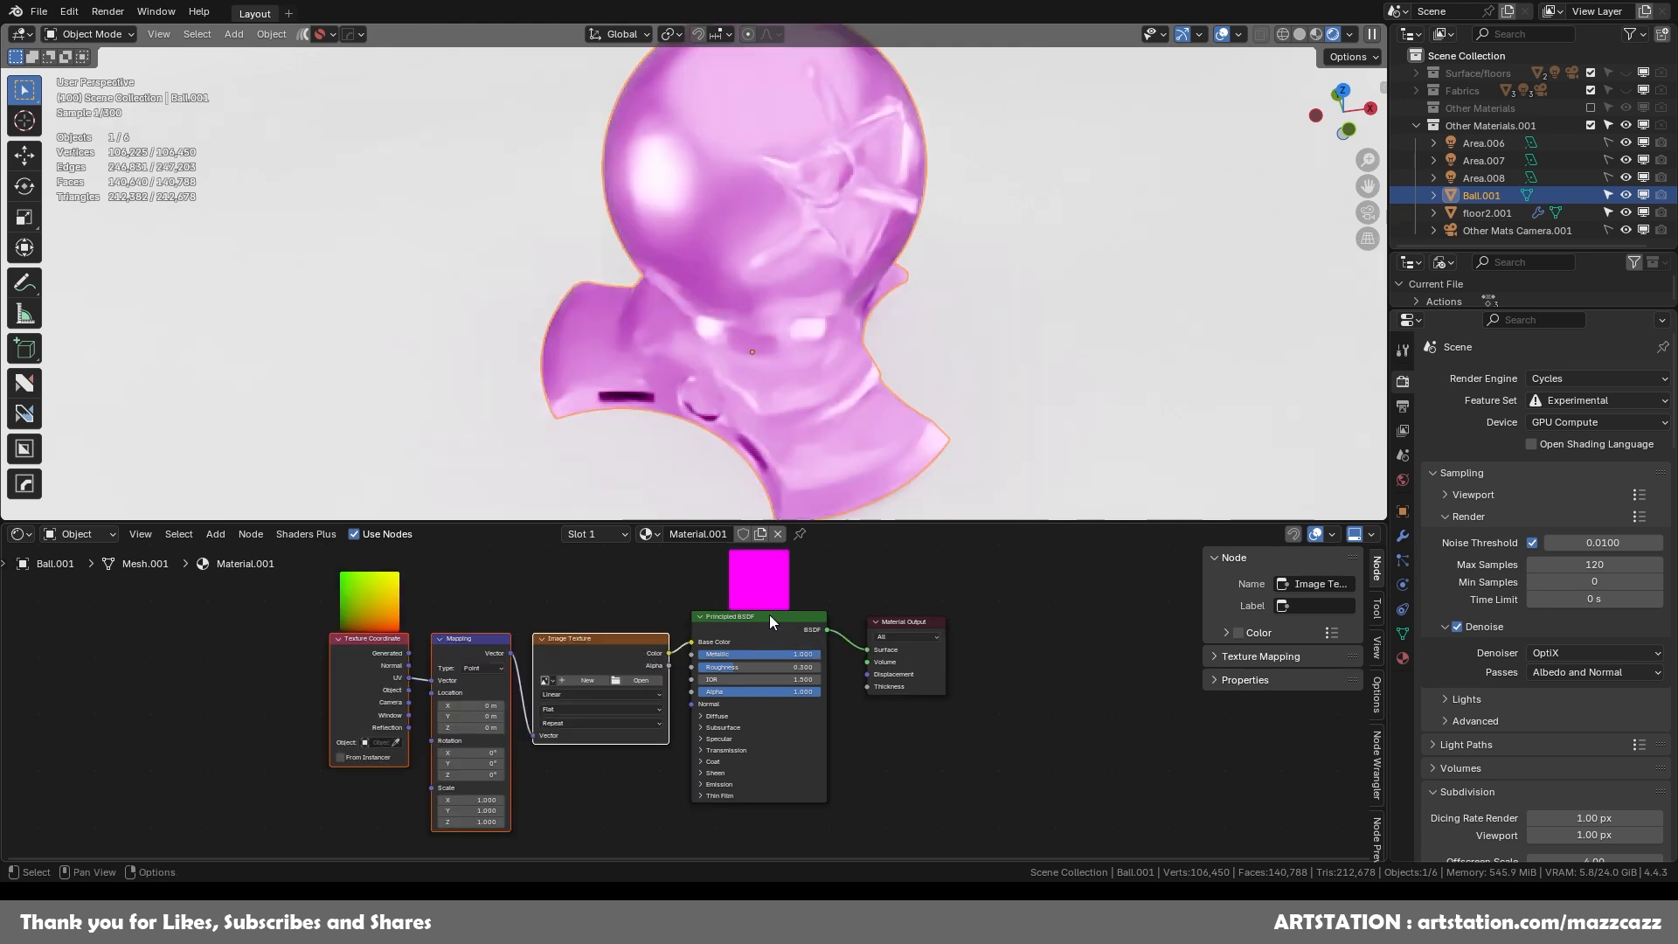
pyautogui.moveTo(607, 658); pyautogui.dragTo(480, 658)
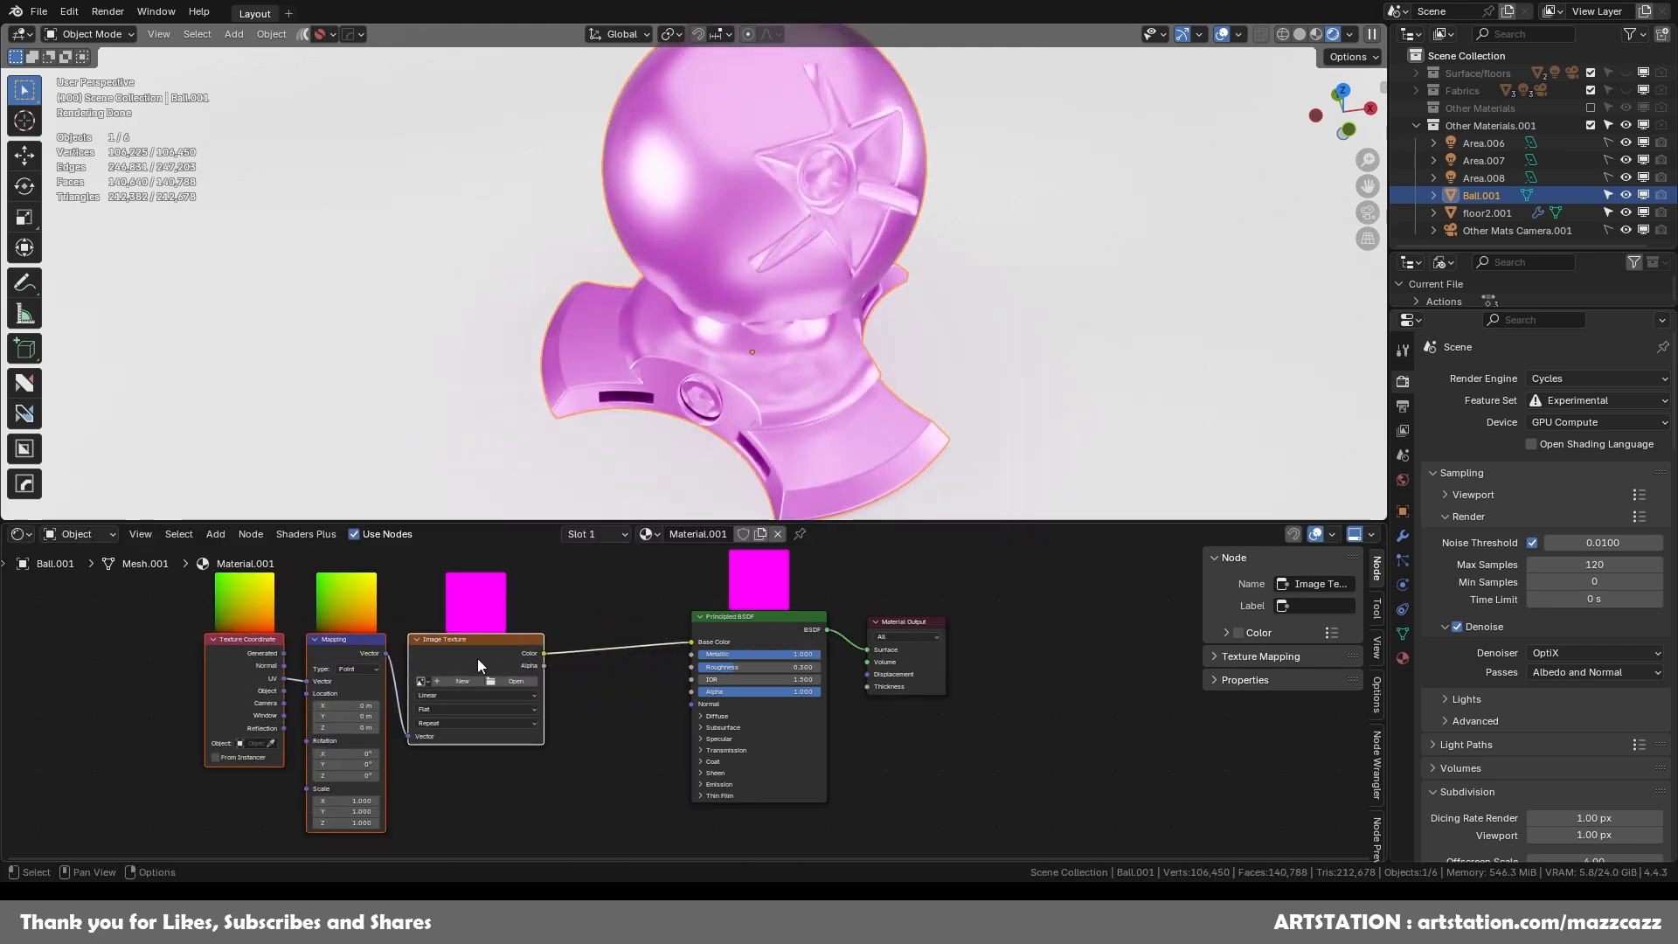
pyautogui.click(488, 647)
pyautogui.press('x')
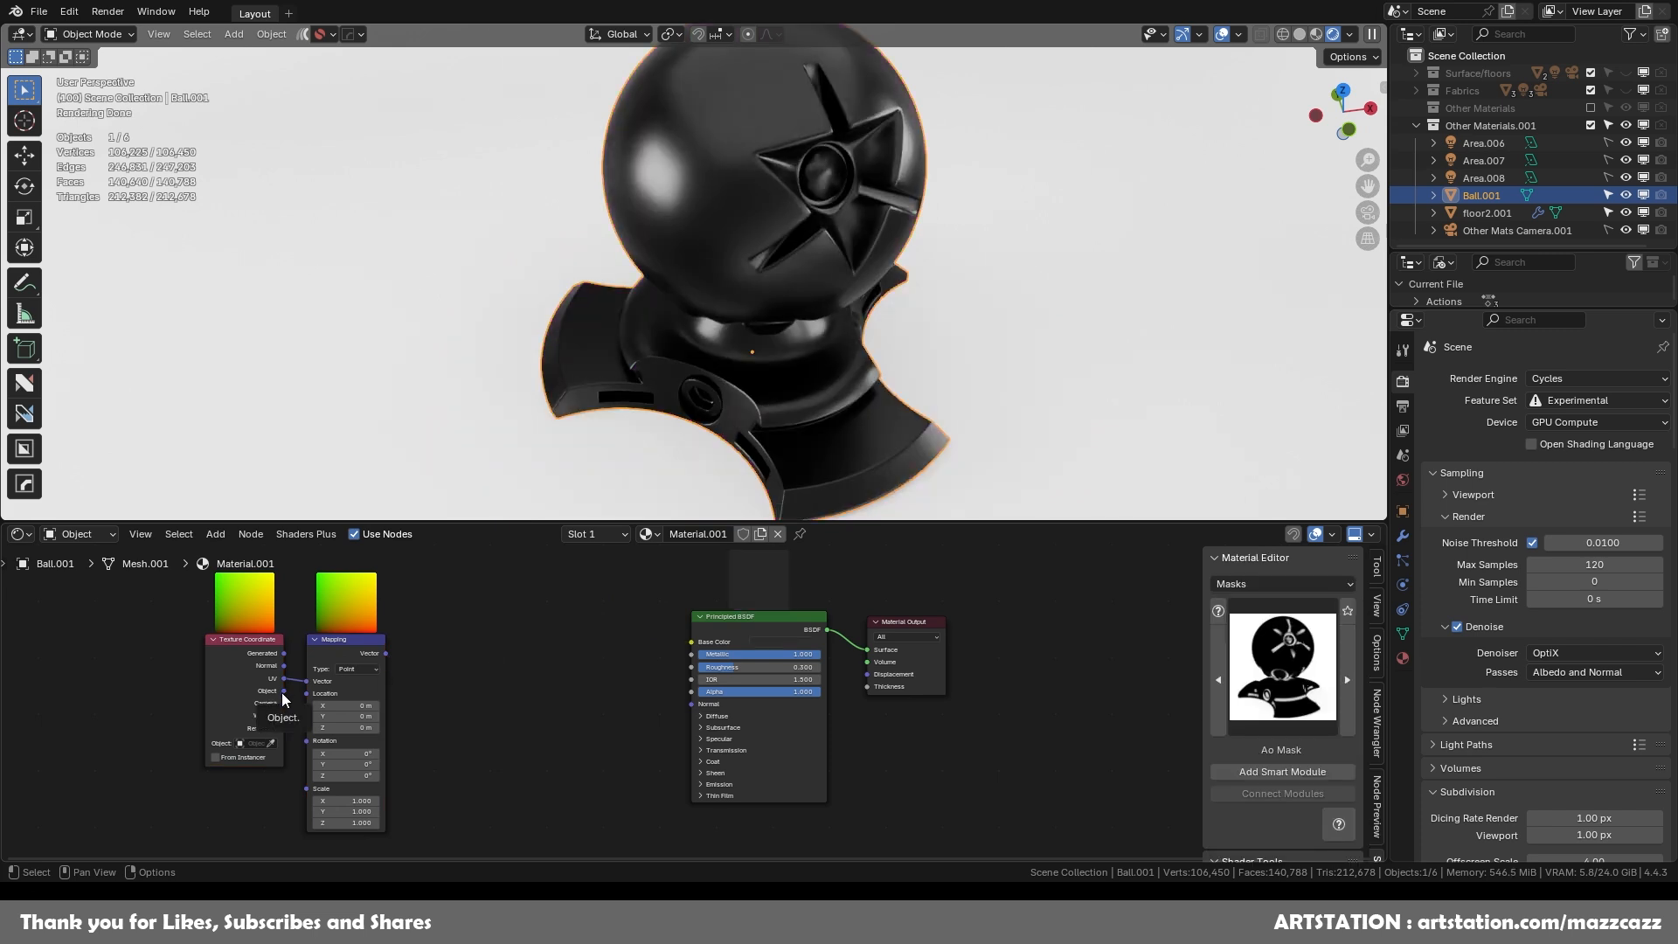
pyautogui.moveTo(284, 690); pyautogui.dragTo(307, 681)
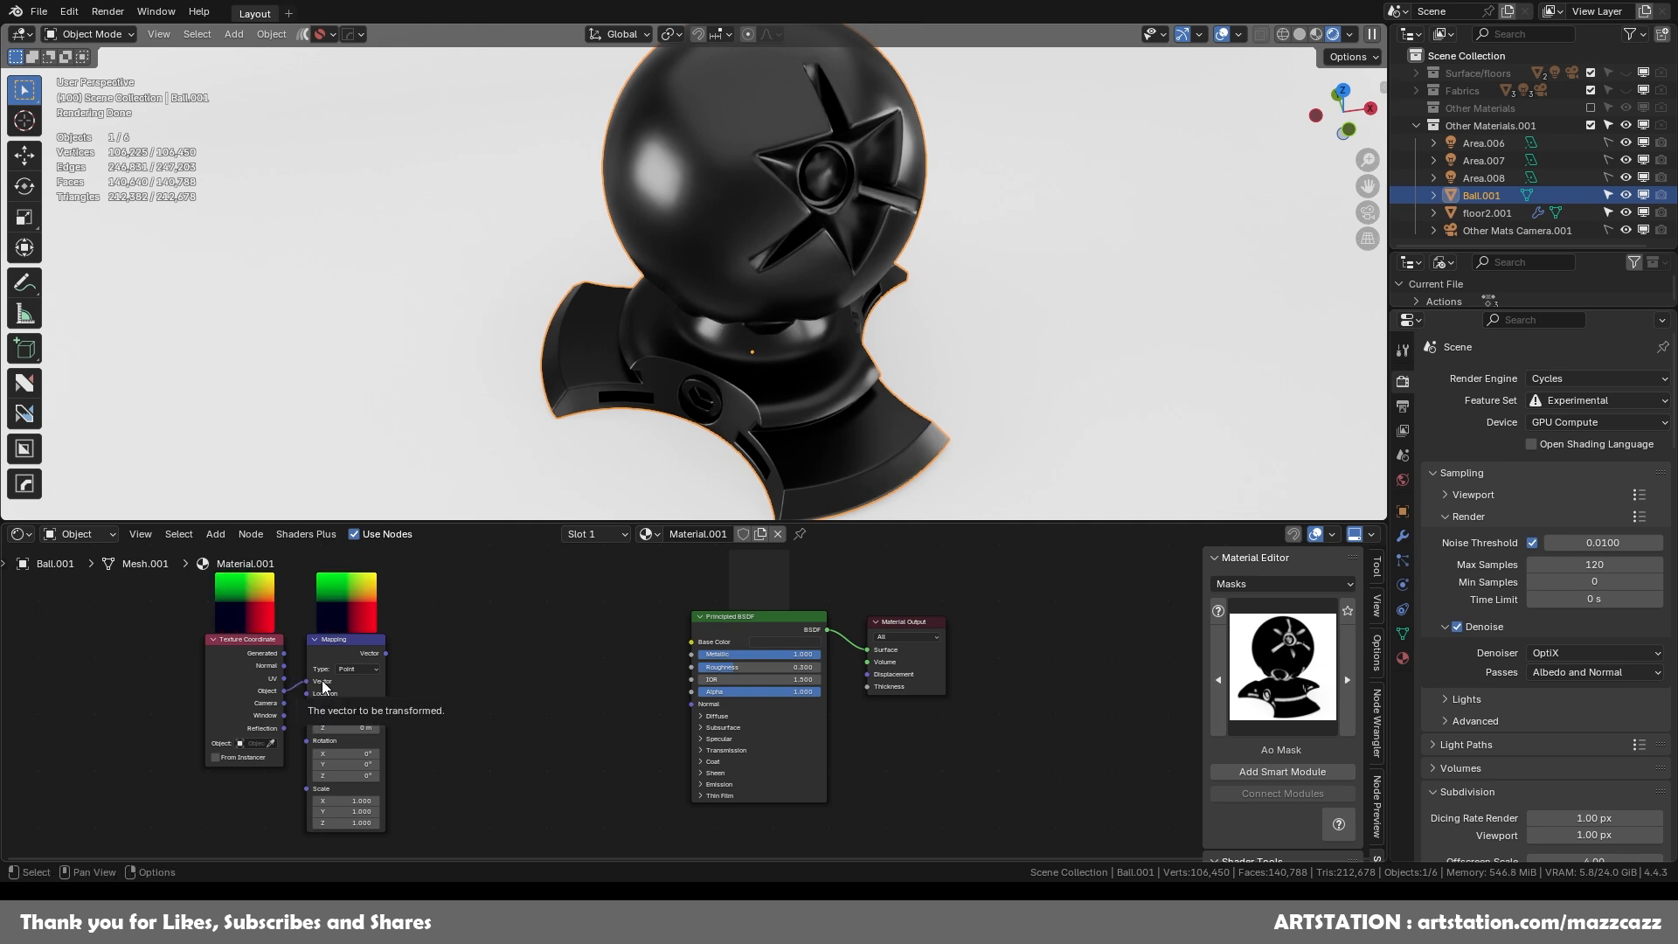
# Add a Voronoi Texture node beside the Mapping node and connect the Mapping's Vector output to its Vector input.
pyautogui.click(365, 647)
pyautogui.press('F3')
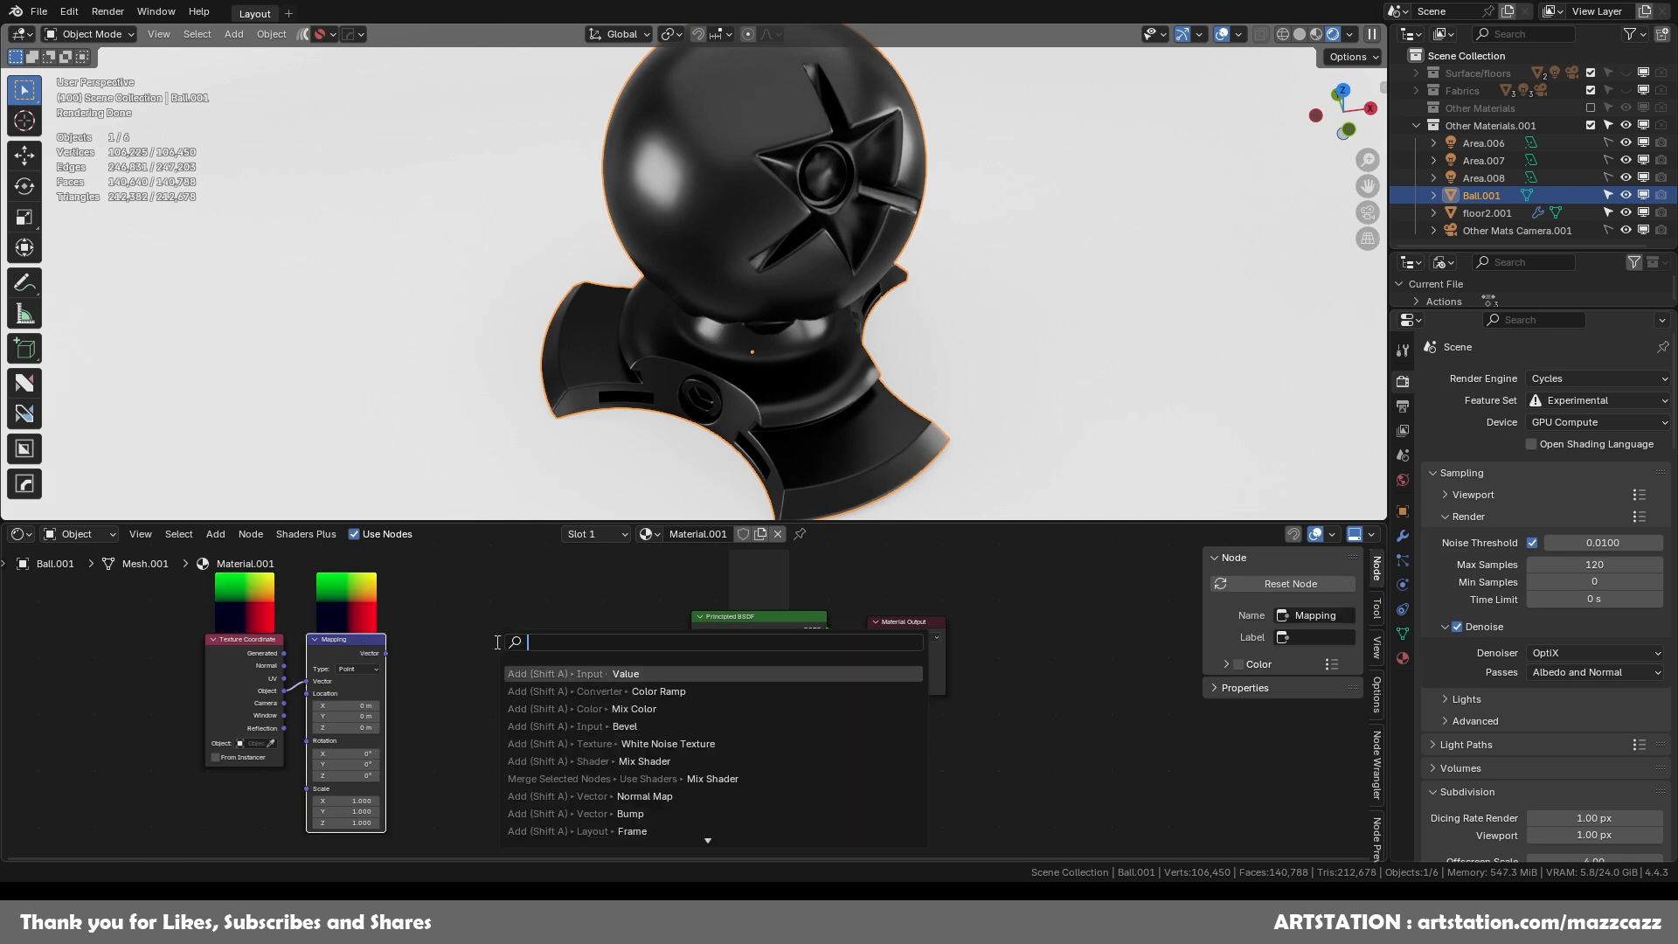
pyautogui.write('vo')
pyautogui.press('Down')
pyautogui.press('Down')
pyautogui.press('Return')
pyautogui.click(470, 606)
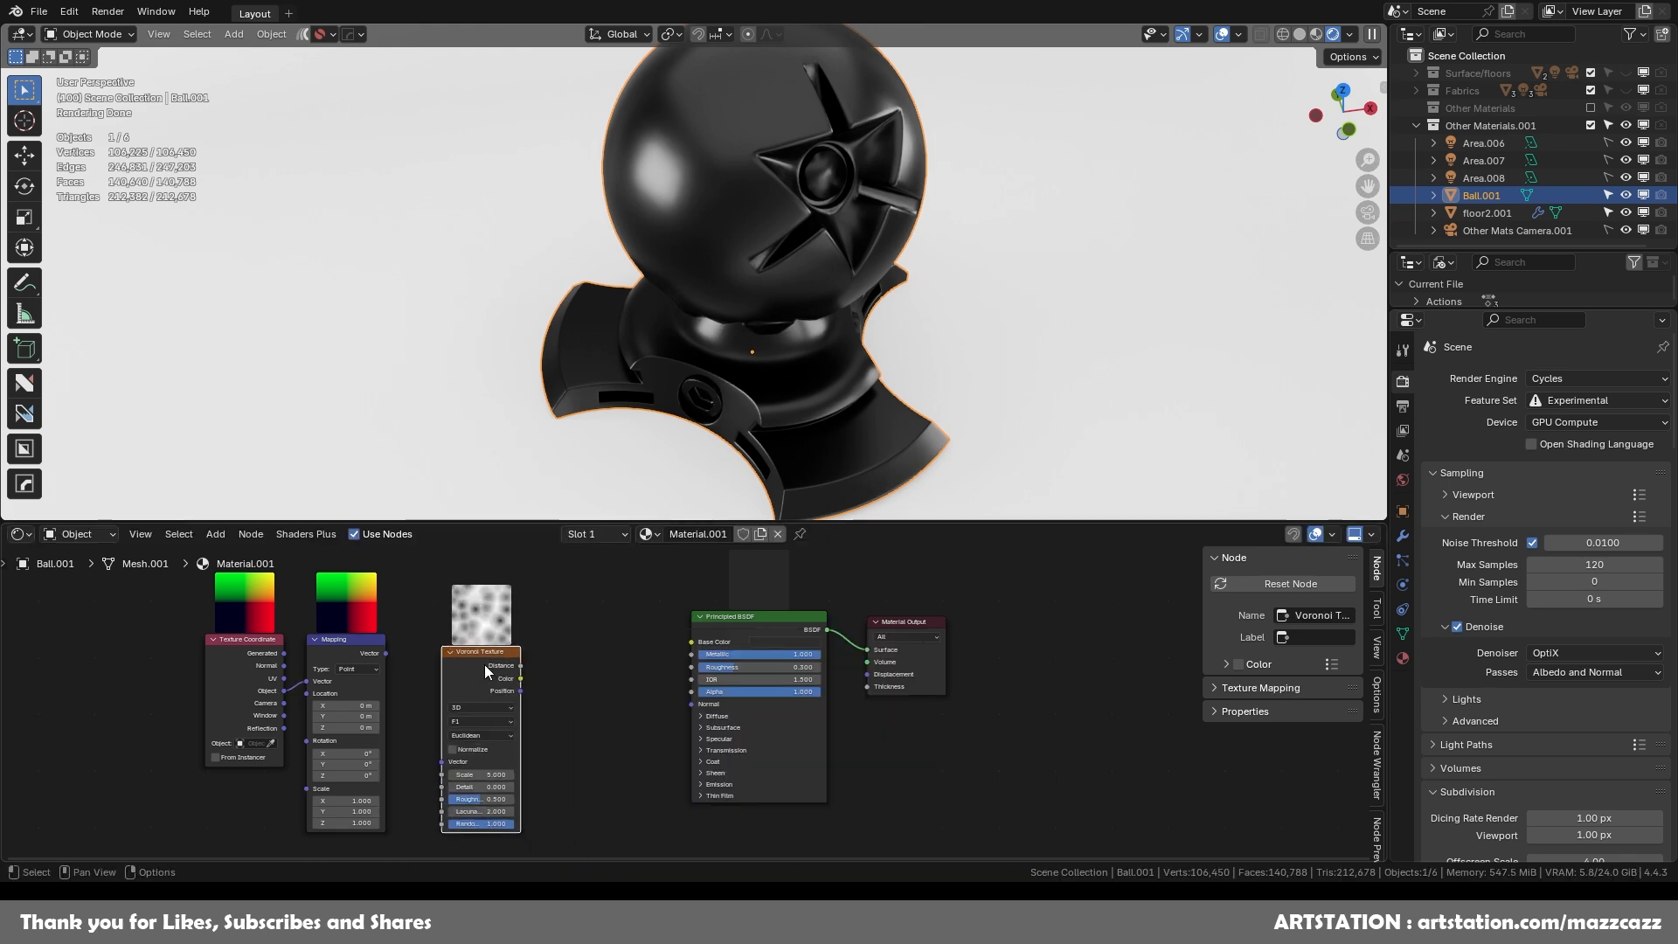
pyautogui.scroll(1, 484, 663)
pyautogui.moveTo(361, 650); pyautogui.dragTo(421, 767)
pyautogui.moveTo(462, 649); pyautogui.dragTo(441, 656)
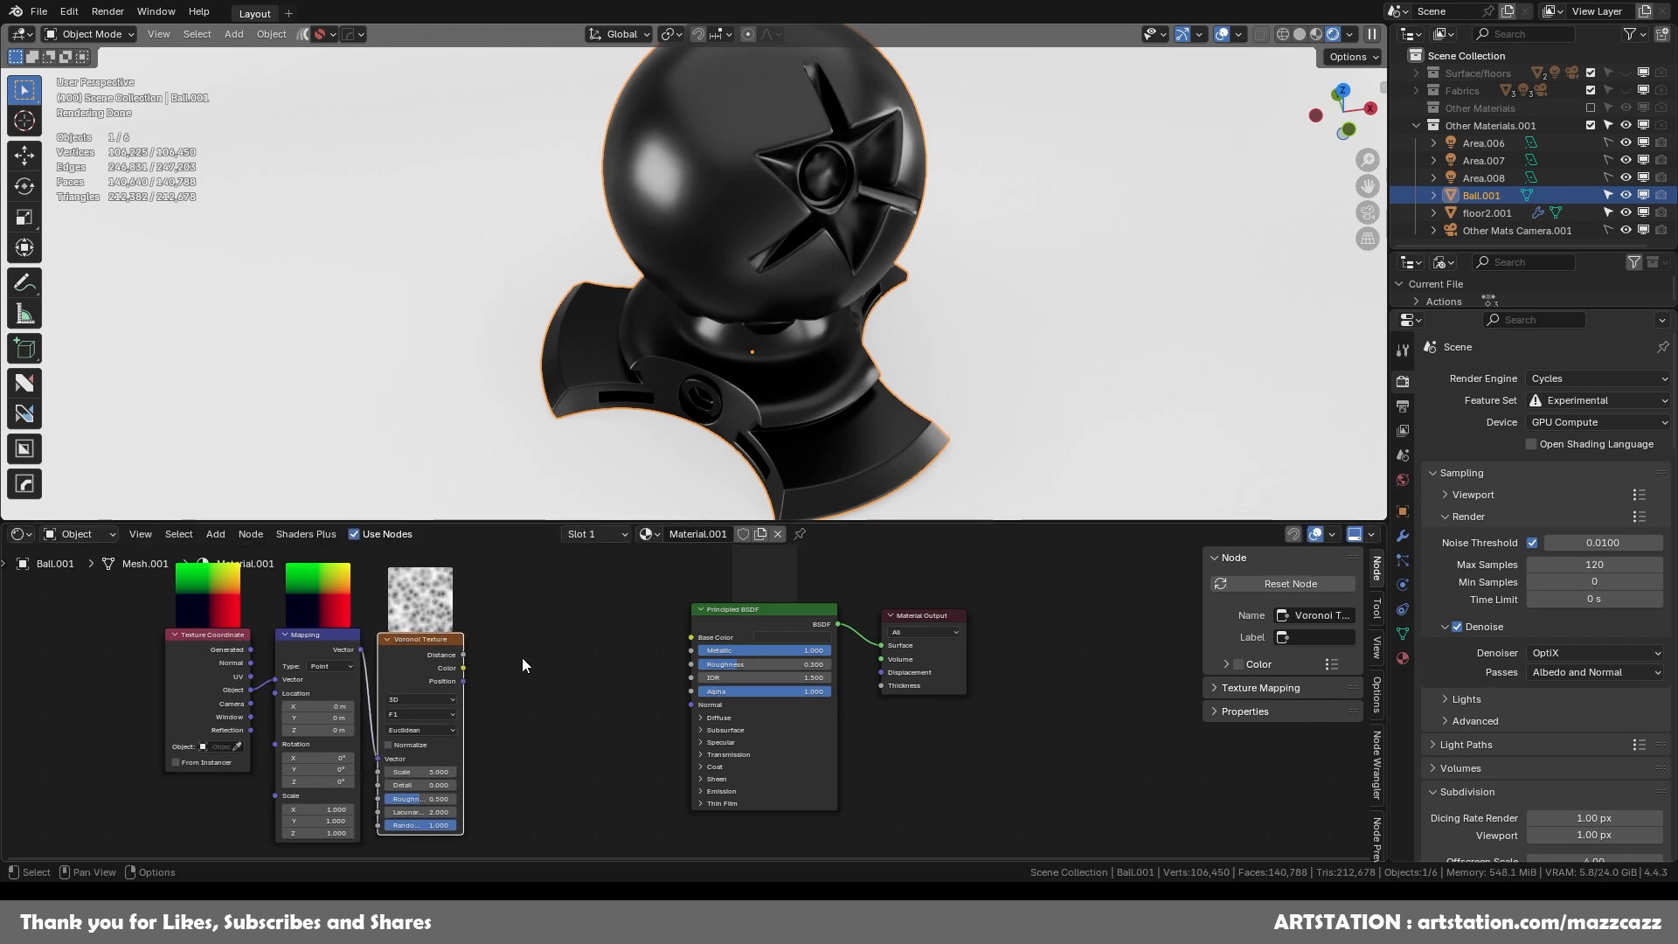
# Tidy the spacing of the Texture Coordinate, Mapping and Voronoi Texture nodes into a compact row.
pyautogui.scroll(-2, 524, 647)
pyautogui.moveTo(527, 623); pyautogui.dragTo(537, 673, button='middle')
pyautogui.moveTo(488, 699); pyautogui.dragTo(493, 696)
pyautogui.moveTo(335, 699); pyautogui.dragTo(344, 699)
pyautogui.moveTo(466, 699); pyautogui.dragTo(457, 699)
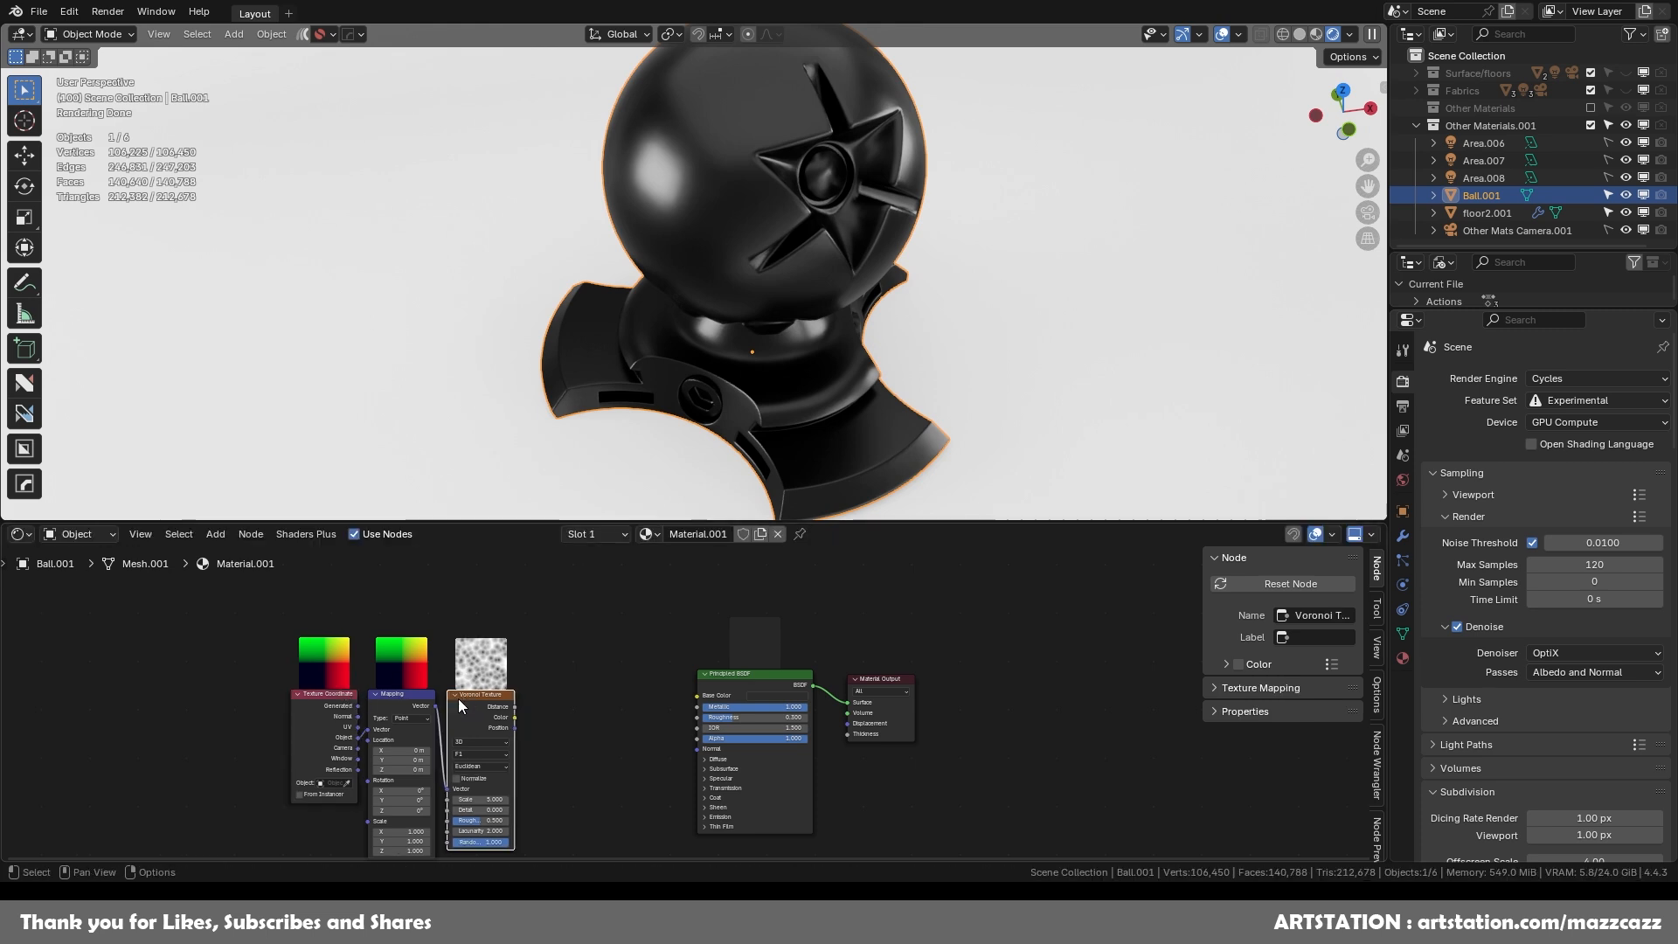
# Preview the Voronoi Texture's output directly on the shader ball, and restore the Principled BSDF as the material's surface.
pyautogui.scroll(5, 504, 666)
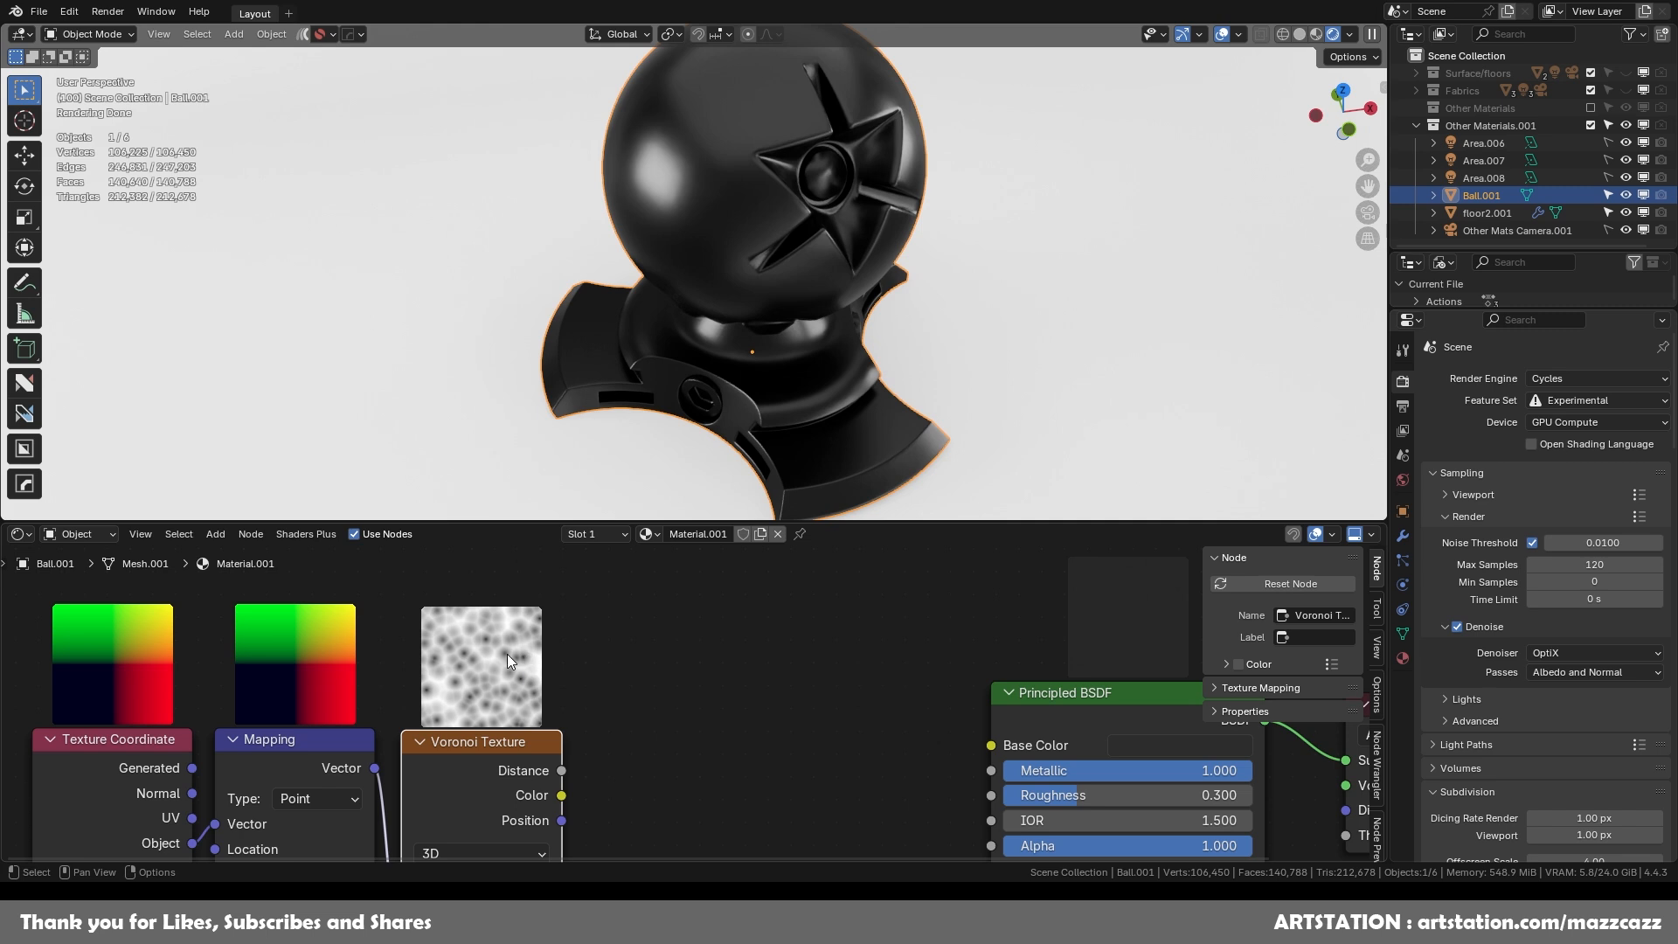
pyautogui.scroll(-5, 499, 648)
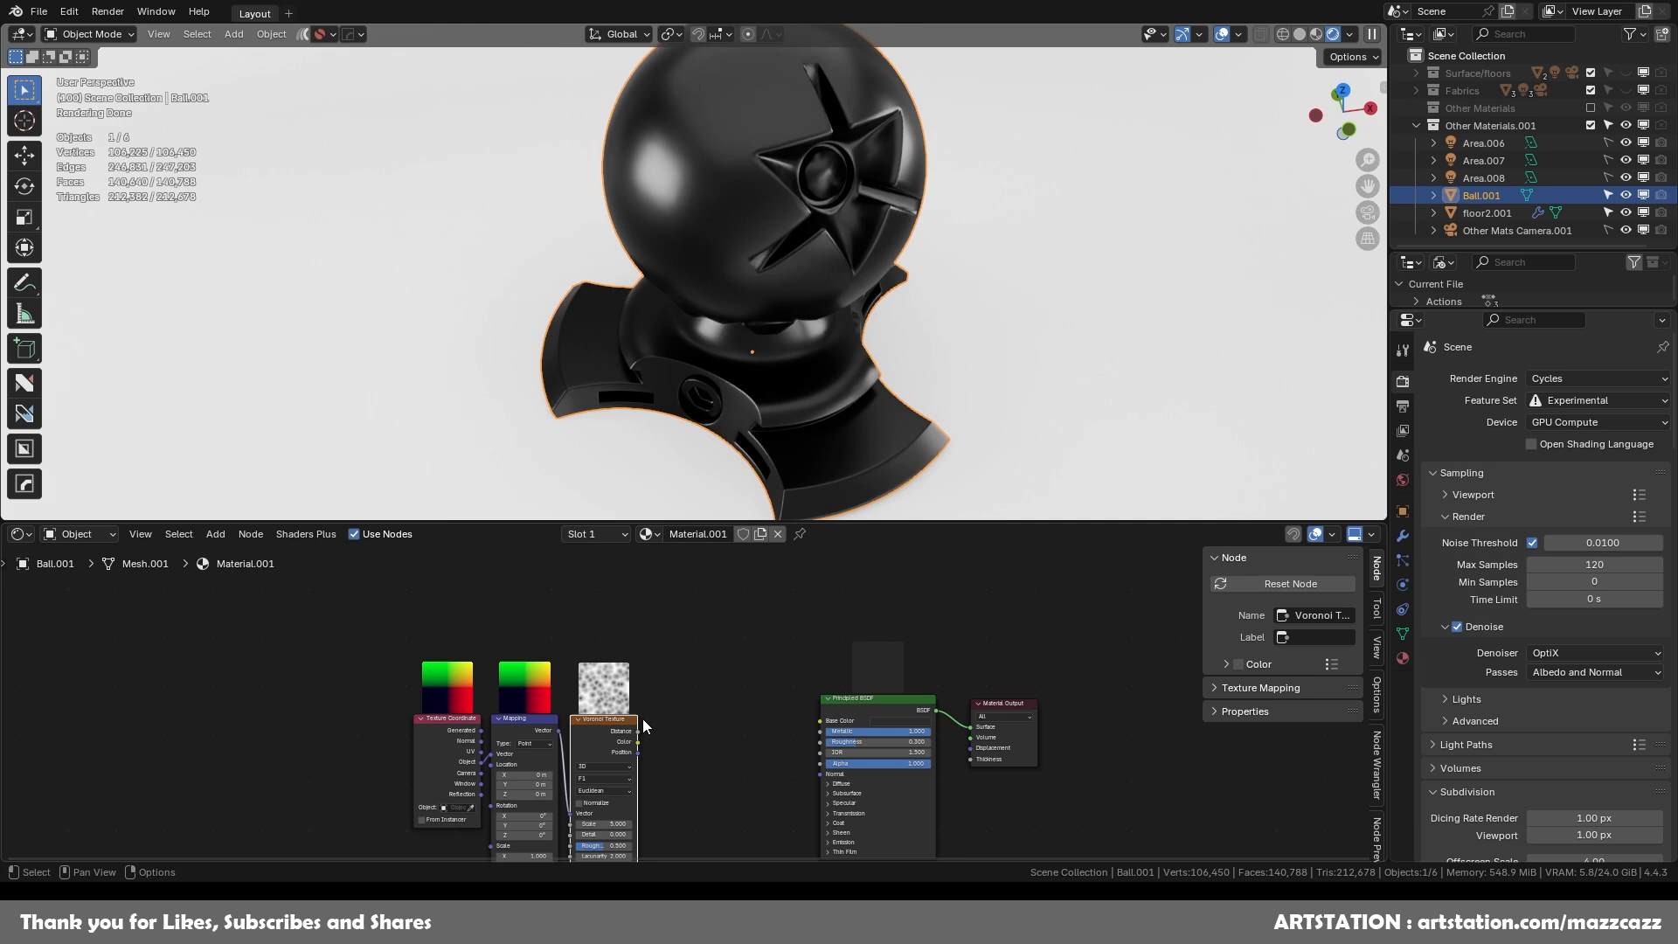
pyautogui.keyDown('ctrl'); pyautogui.keyDown('shift'); pyautogui.click(605, 728); pyautogui.keyUp('shift'); pyautogui.keyUp('ctrl')
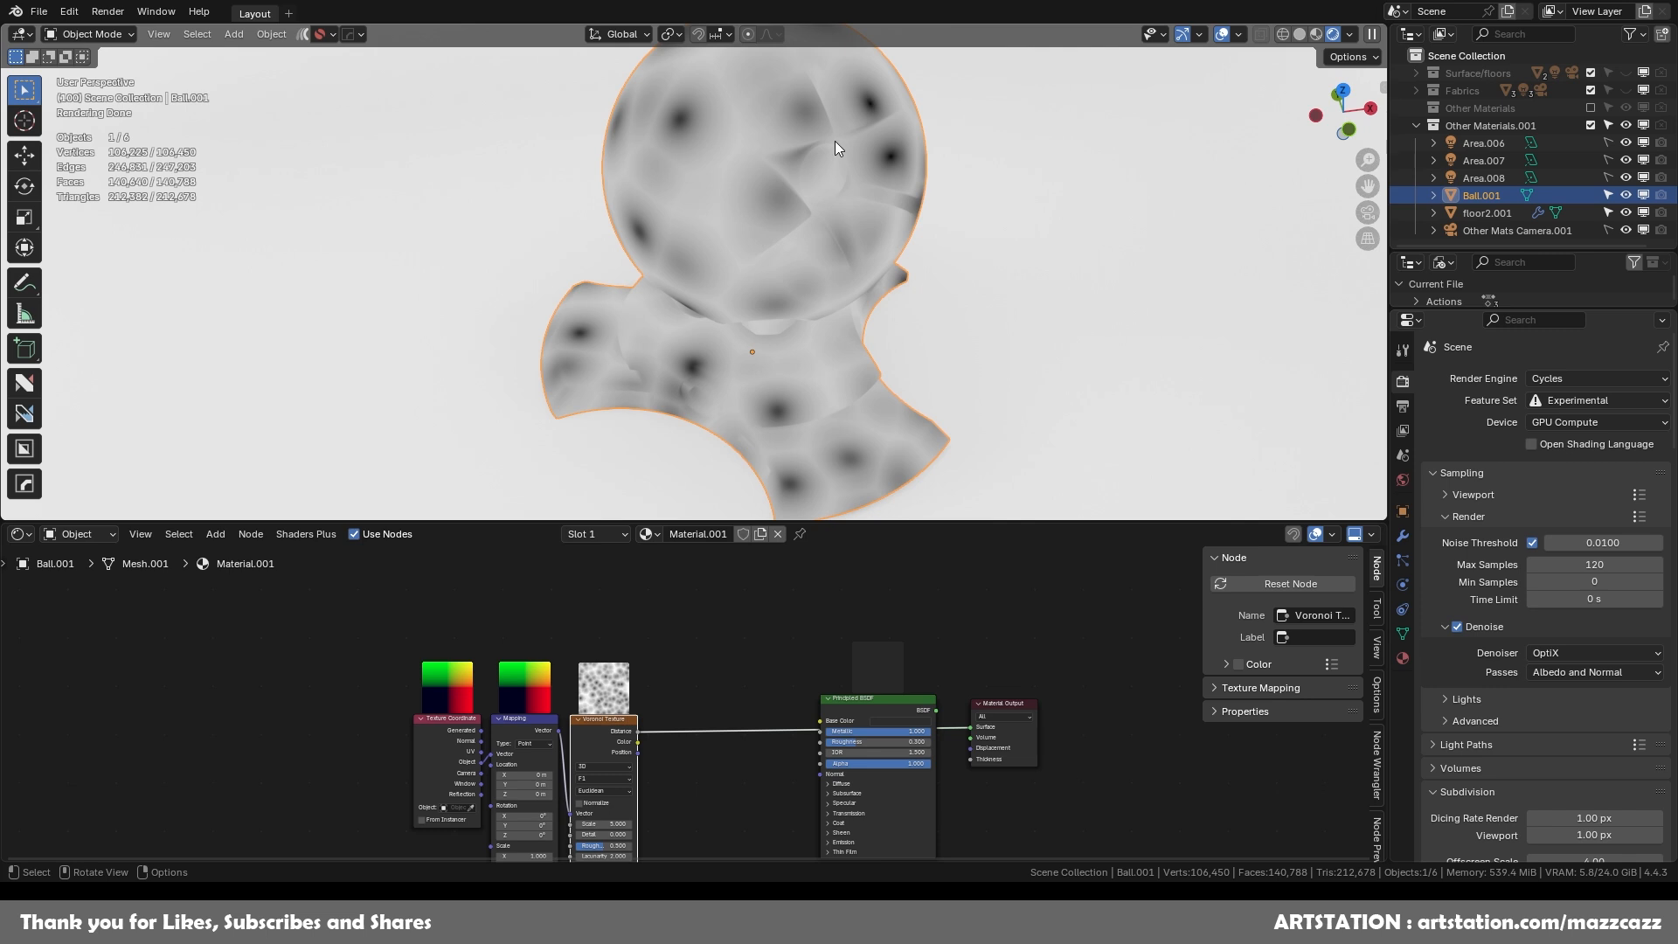
pyautogui.keyDown('ctrl'); pyautogui.keyDown('shift'); pyautogui.click(893, 700); pyautogui.keyUp('shift'); pyautogui.keyUp('ctrl')
# Add a Bump node before the Principled BSDF and connect its Normal output to the shader's Normal input.
pyautogui.press('Home')
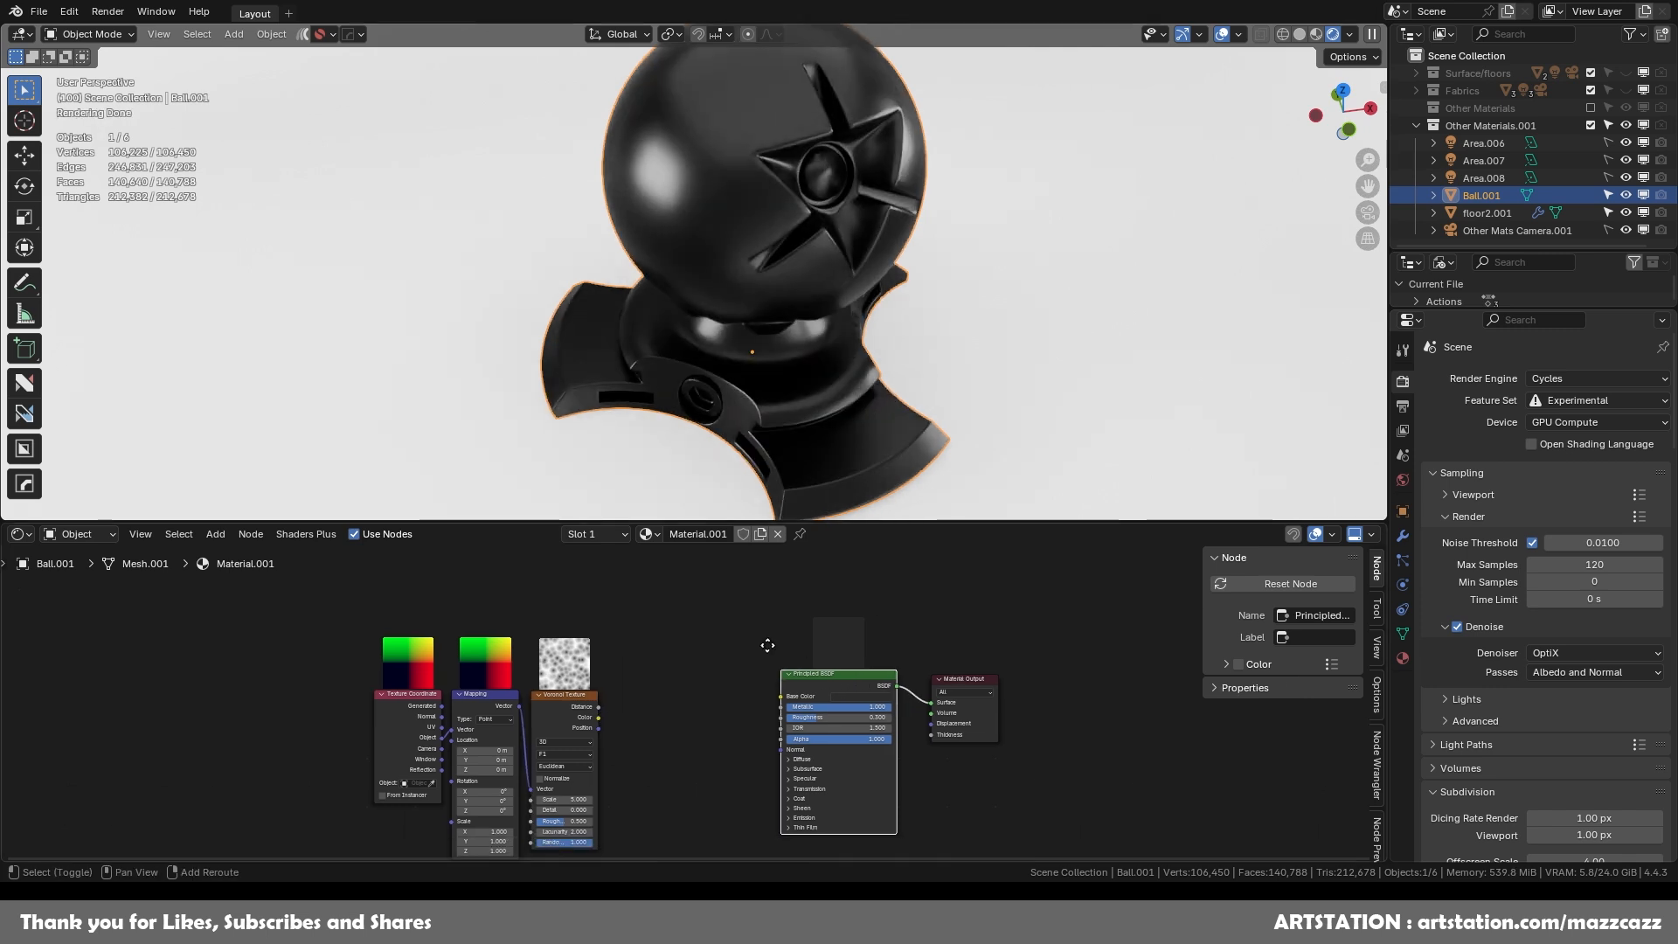
pyautogui.press('F3')
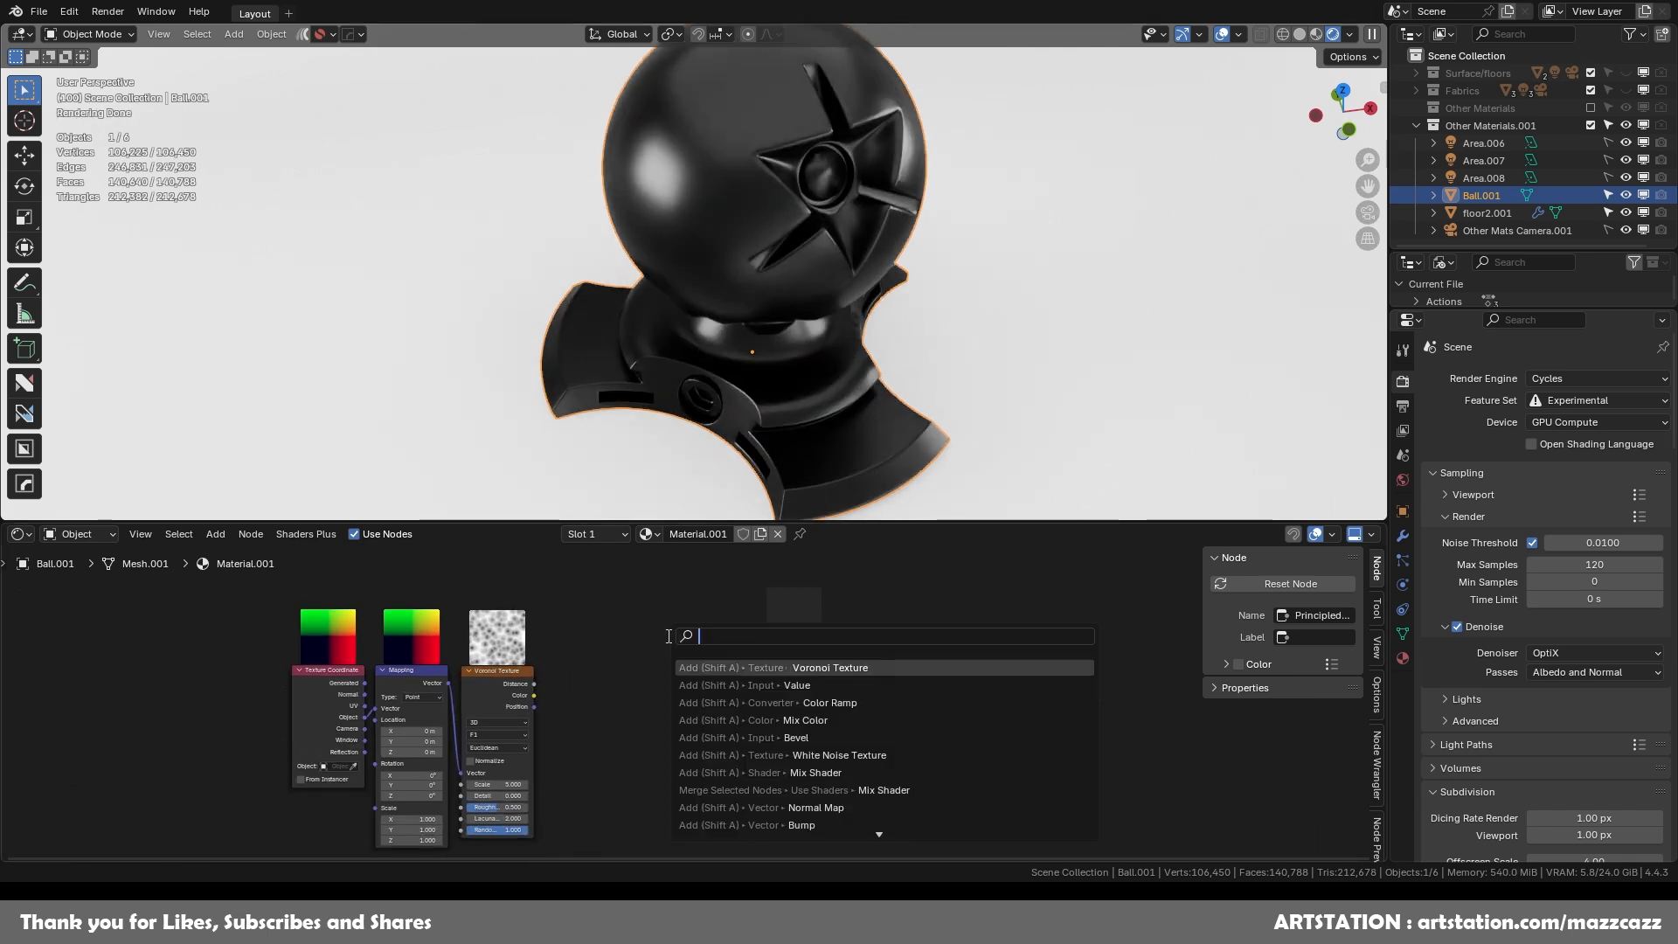
pyautogui.write('no')
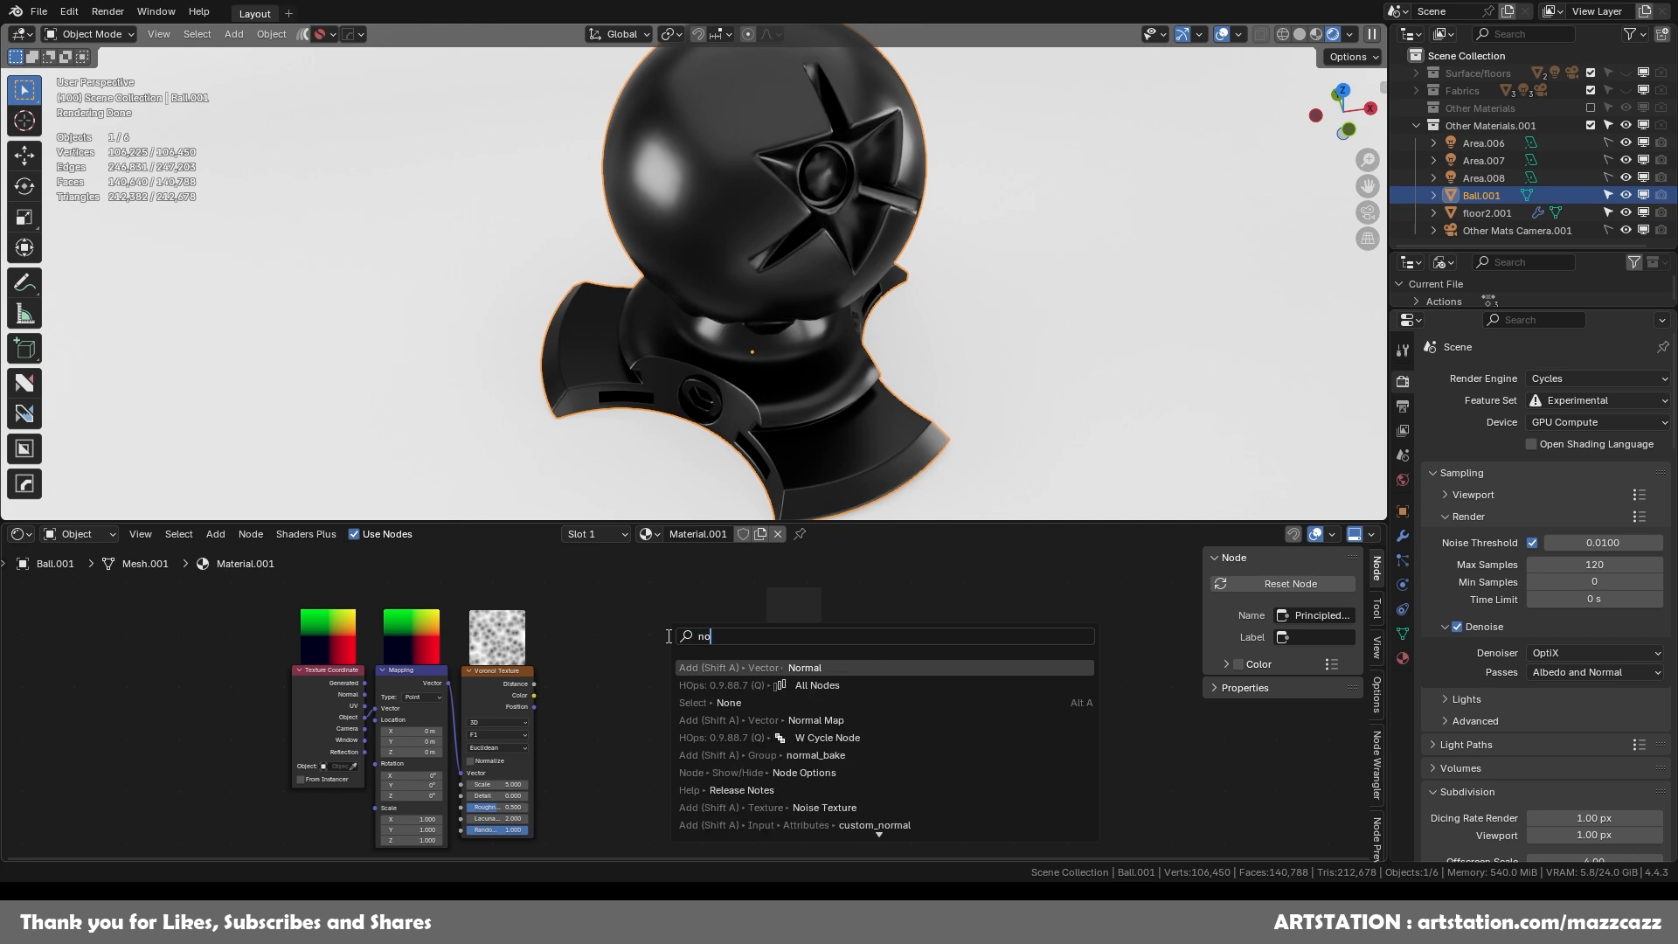
pyautogui.press('BackSpace')
pyautogui.press('BackSpace')
pyautogui.write('bump')
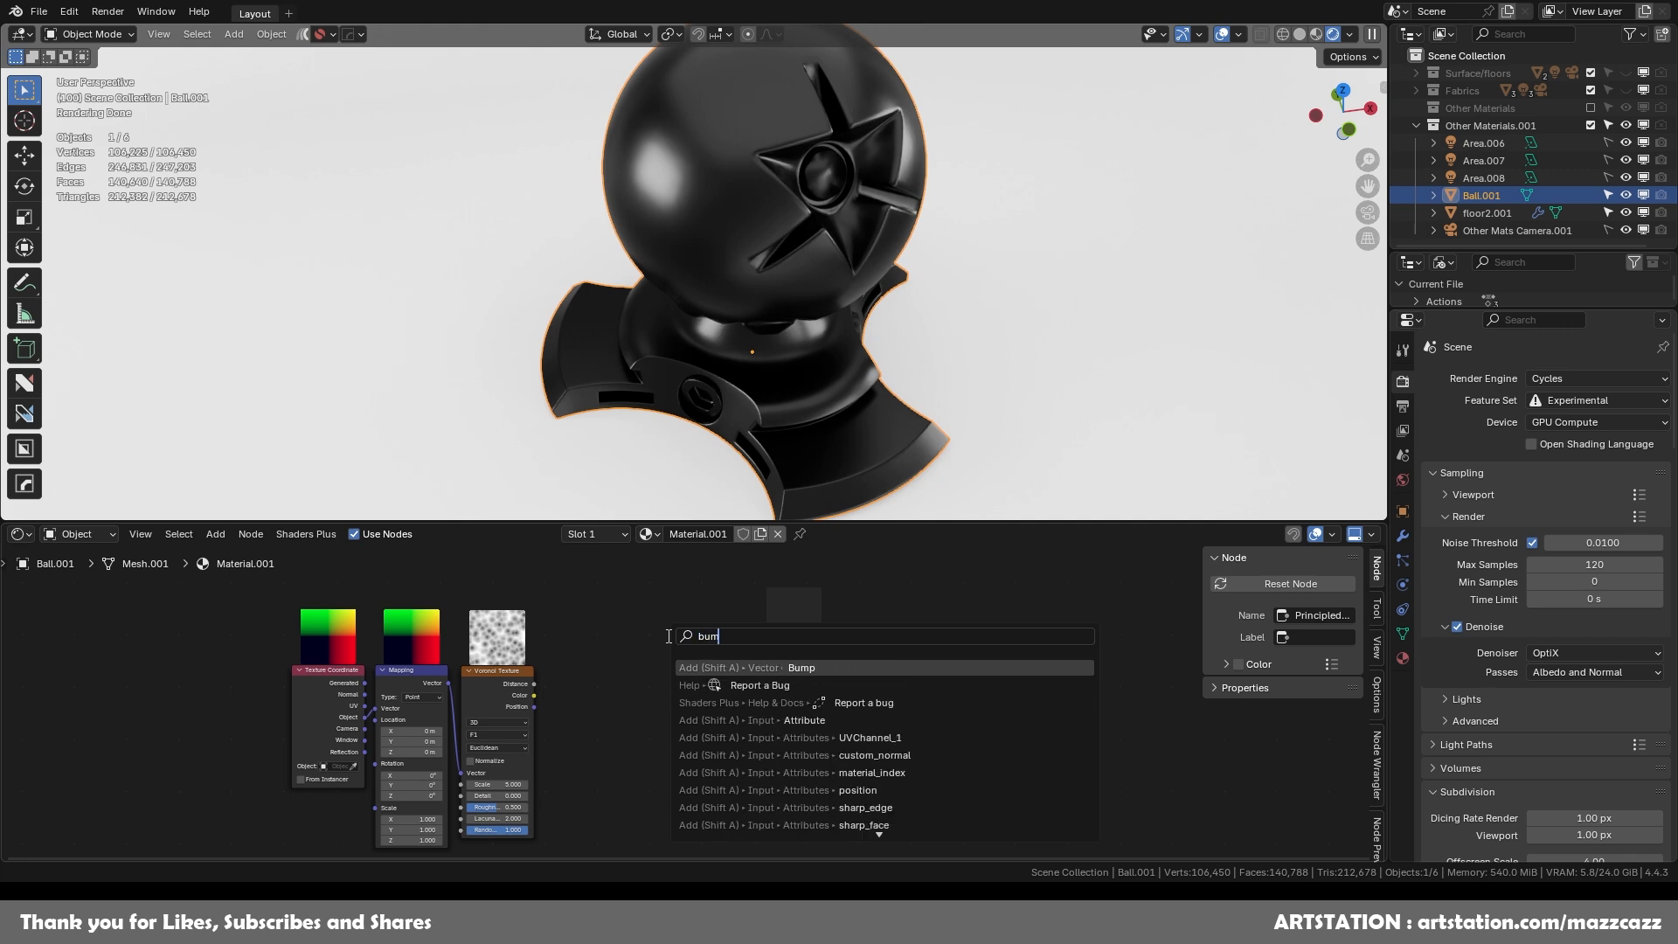
pyautogui.press('Return')
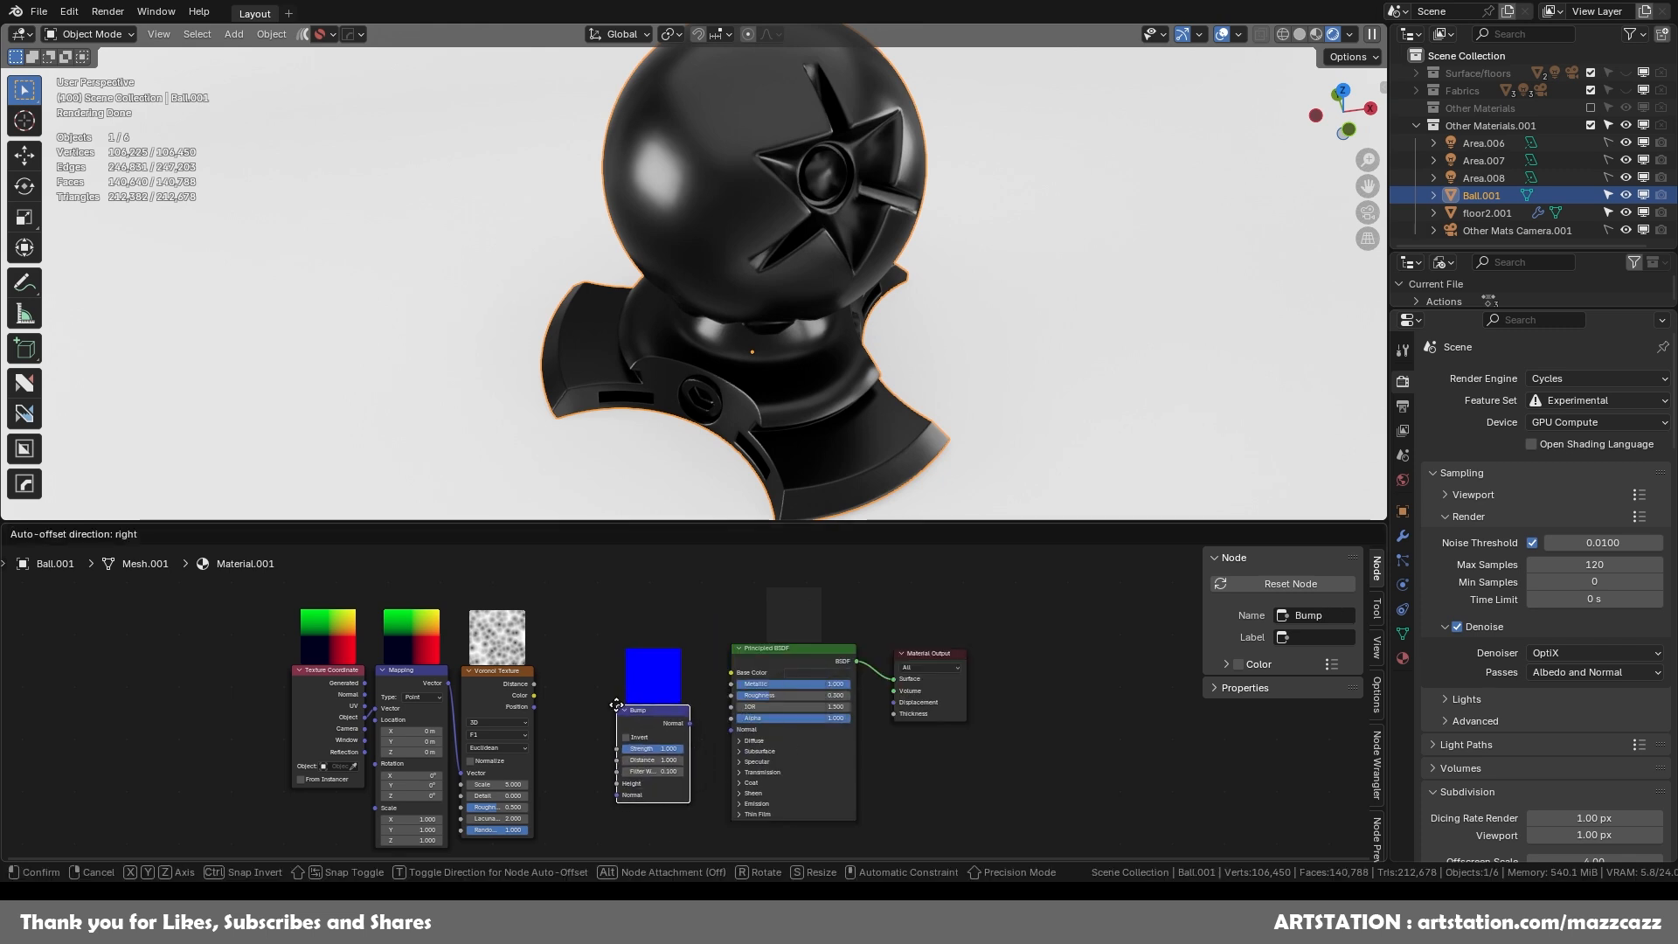
pyautogui.click(654, 743)
pyautogui.moveTo(690, 723); pyautogui.dragTo(729, 729)
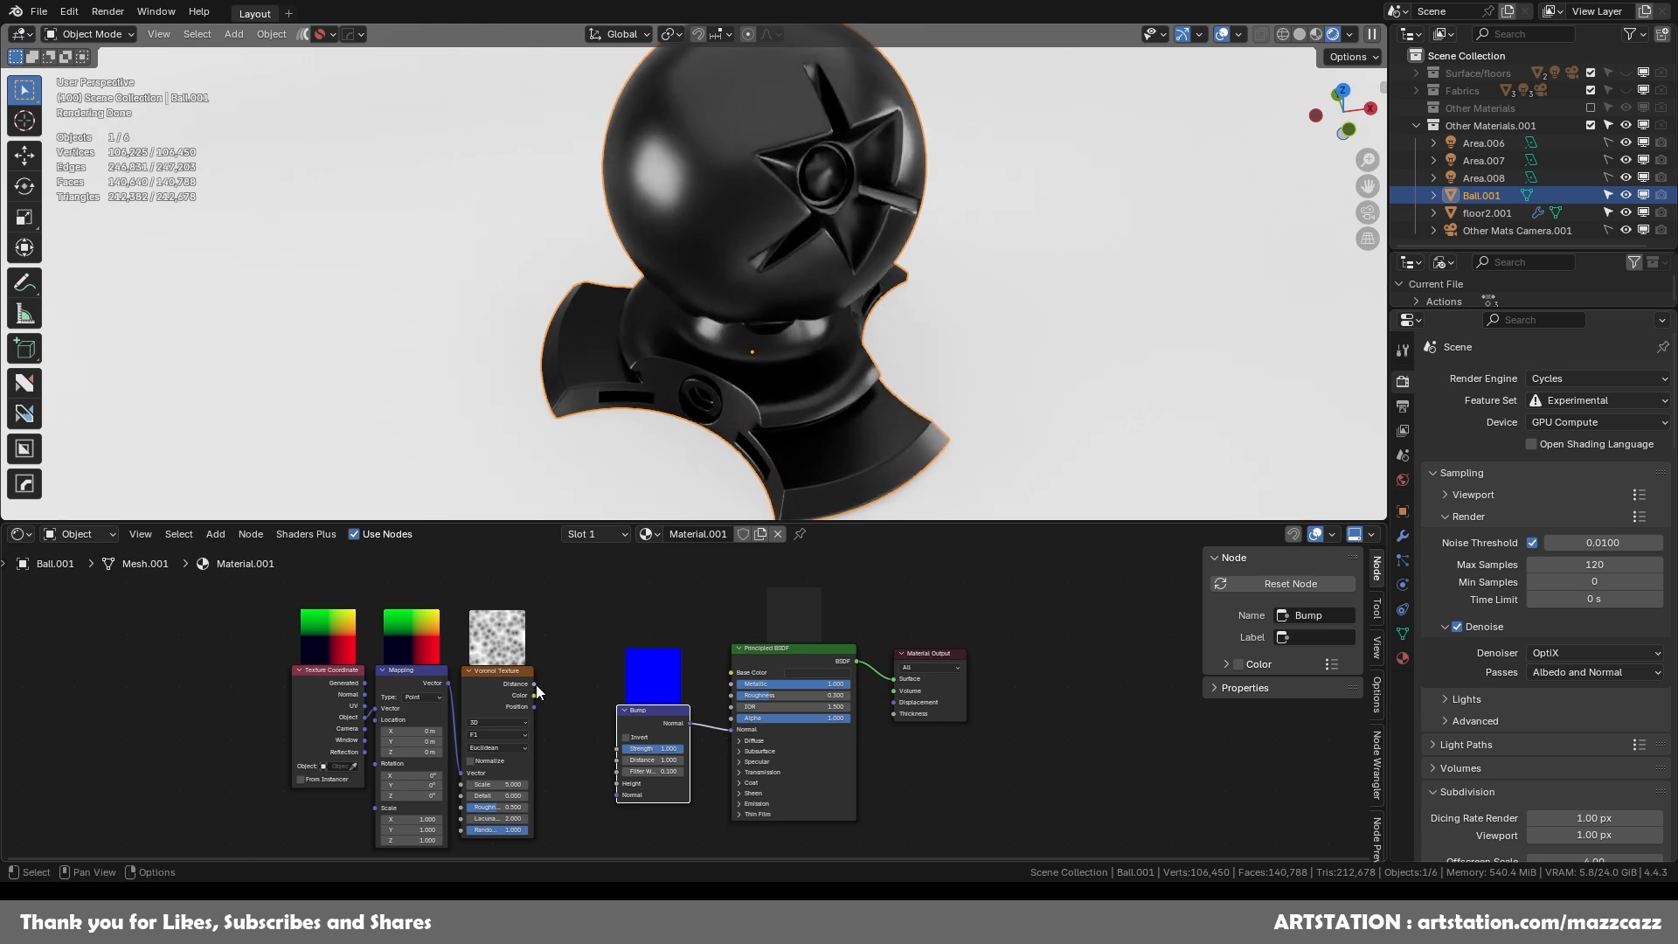
pyautogui.scroll(2, 611, 703)
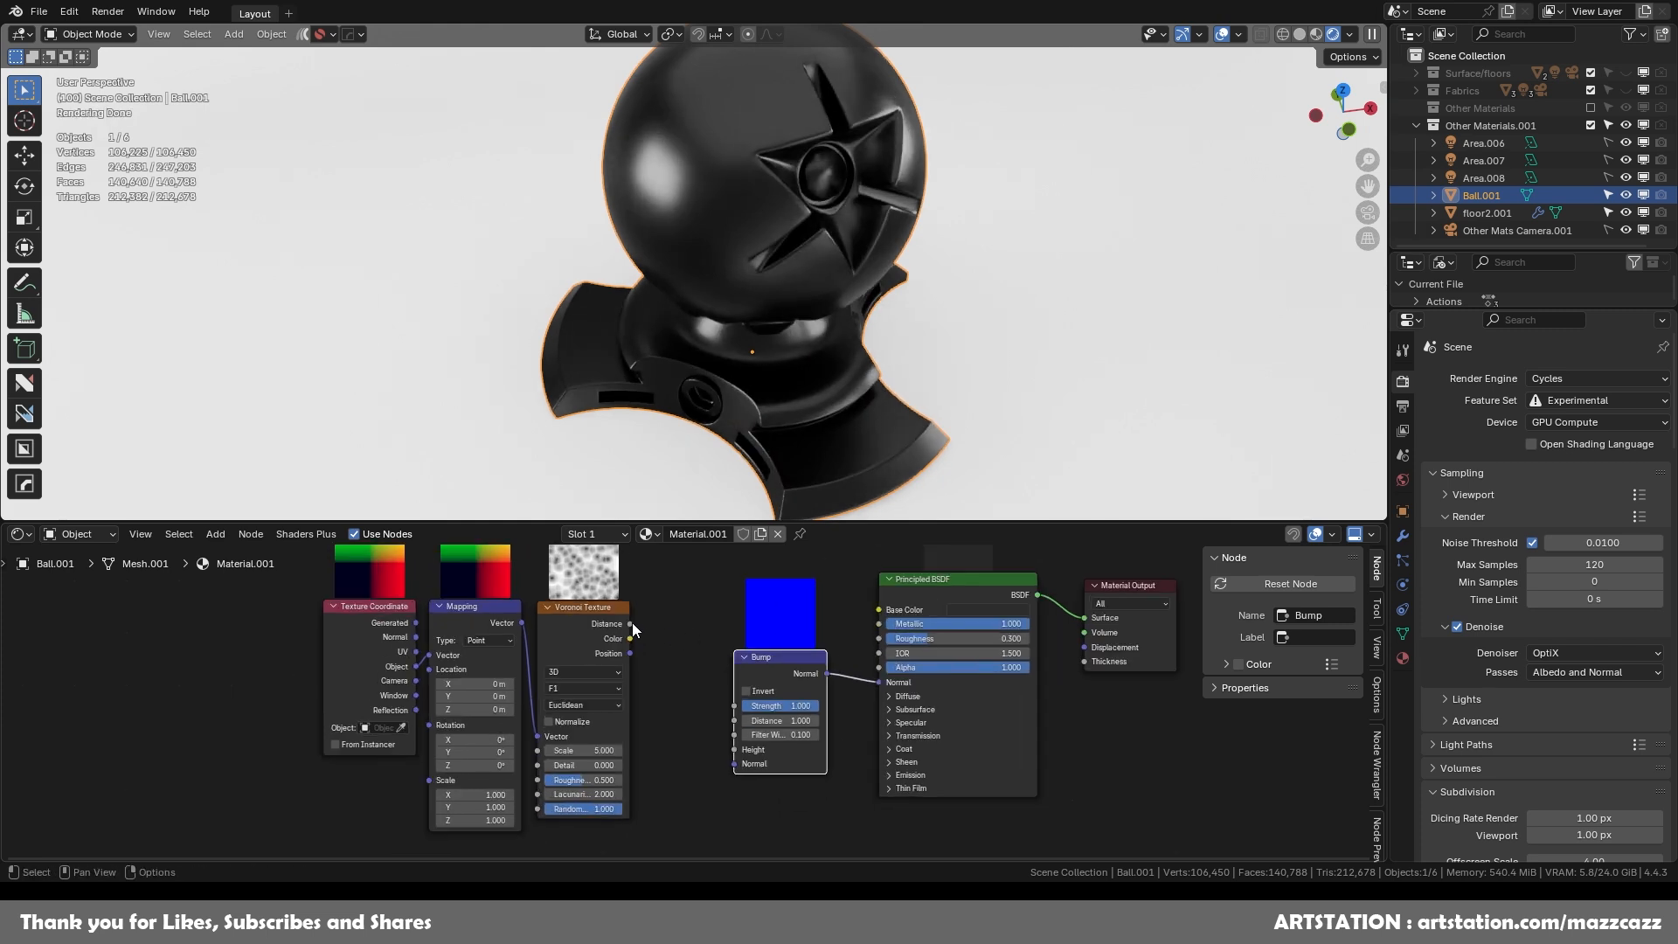
# Connect the Voronoi Texture's Distance output to the Bump node's Height input and set the Bump strength to 0.2.
pyautogui.moveTo(629, 639); pyautogui.dragTo(745, 750)
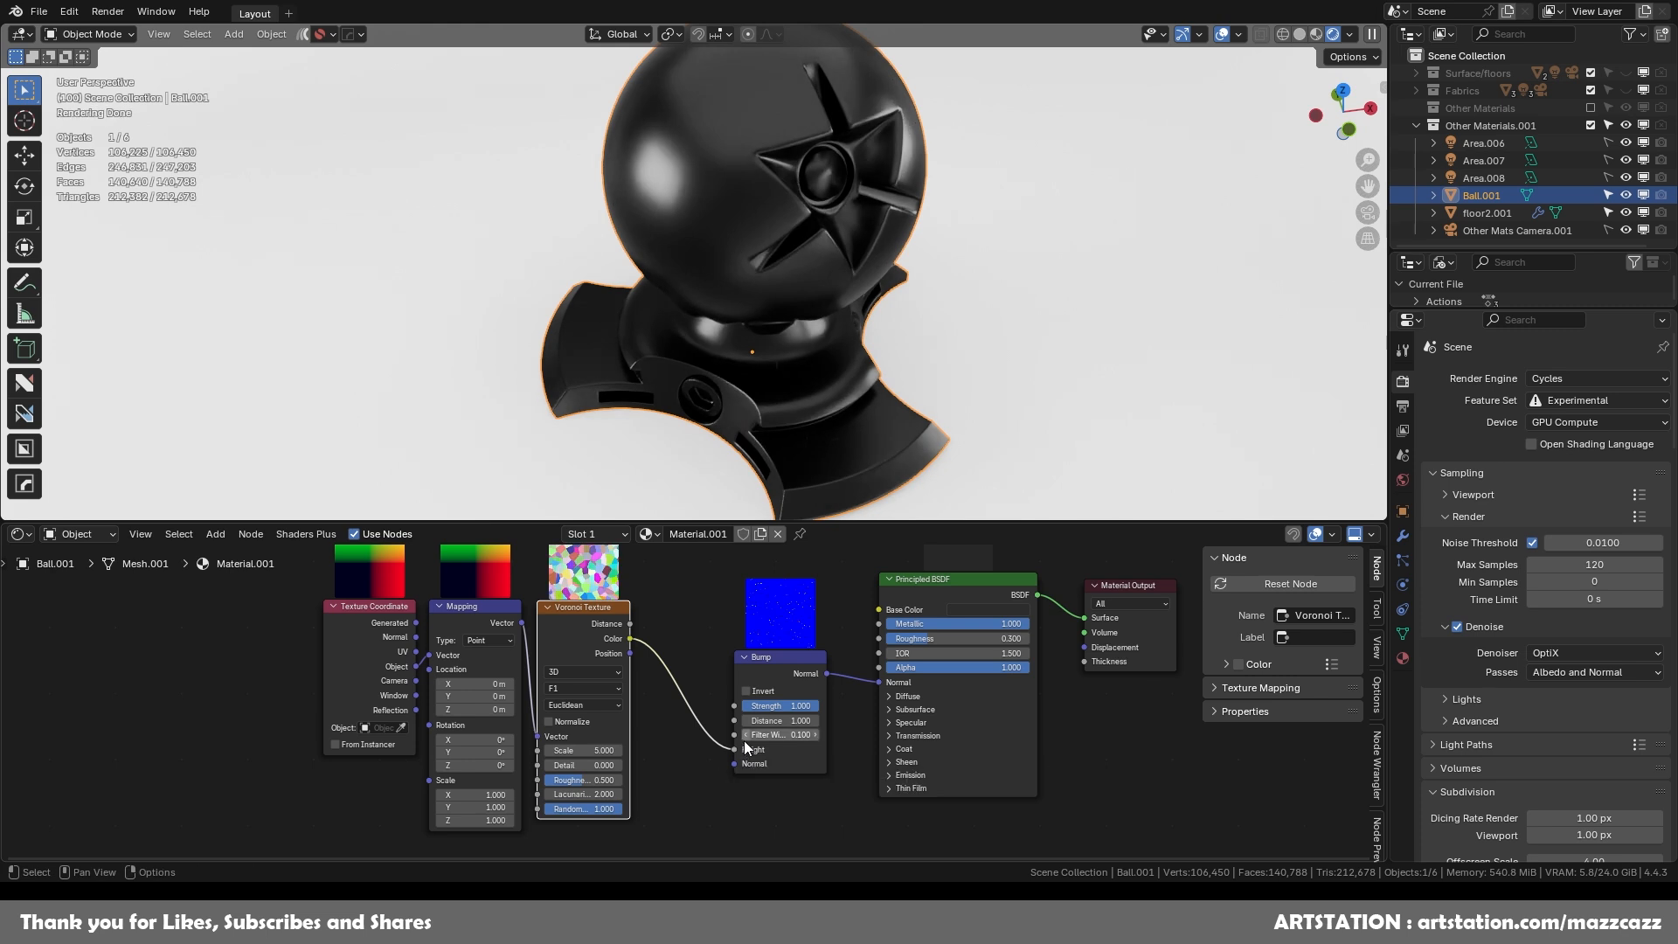
pyautogui.moveTo(630, 624); pyautogui.dragTo(737, 750)
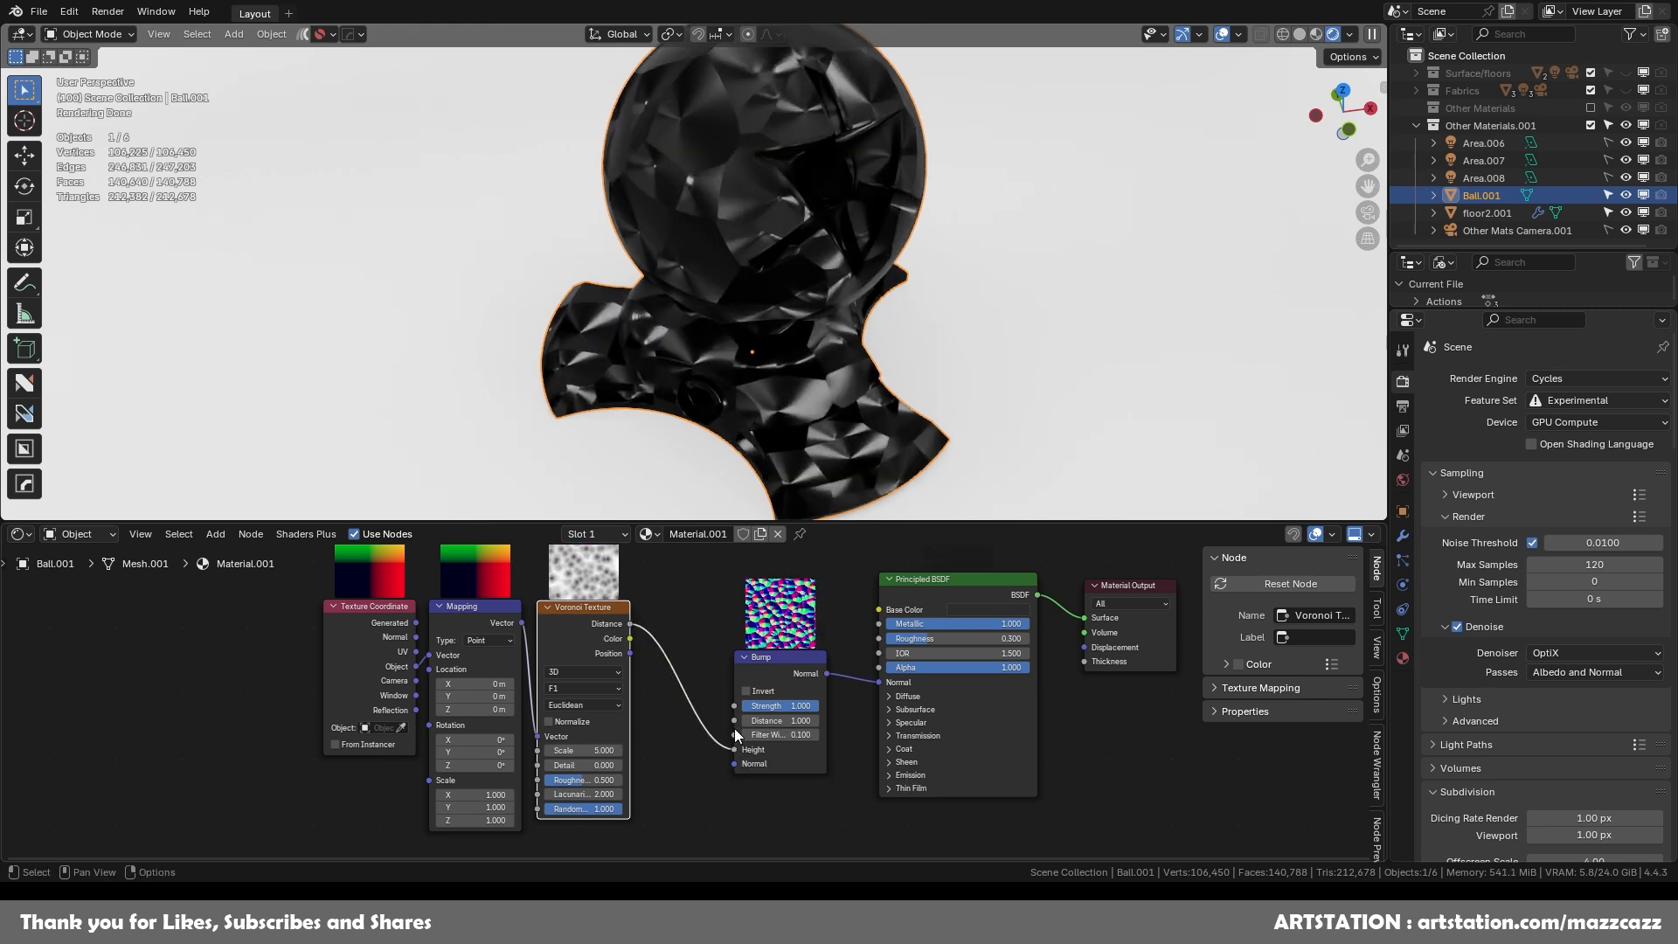
pyautogui.keyDown('shift'); pyautogui.moveTo(734, 239); pyautogui.dragTo(759, 284, button='middle'); pyautogui.keyUp('shift')
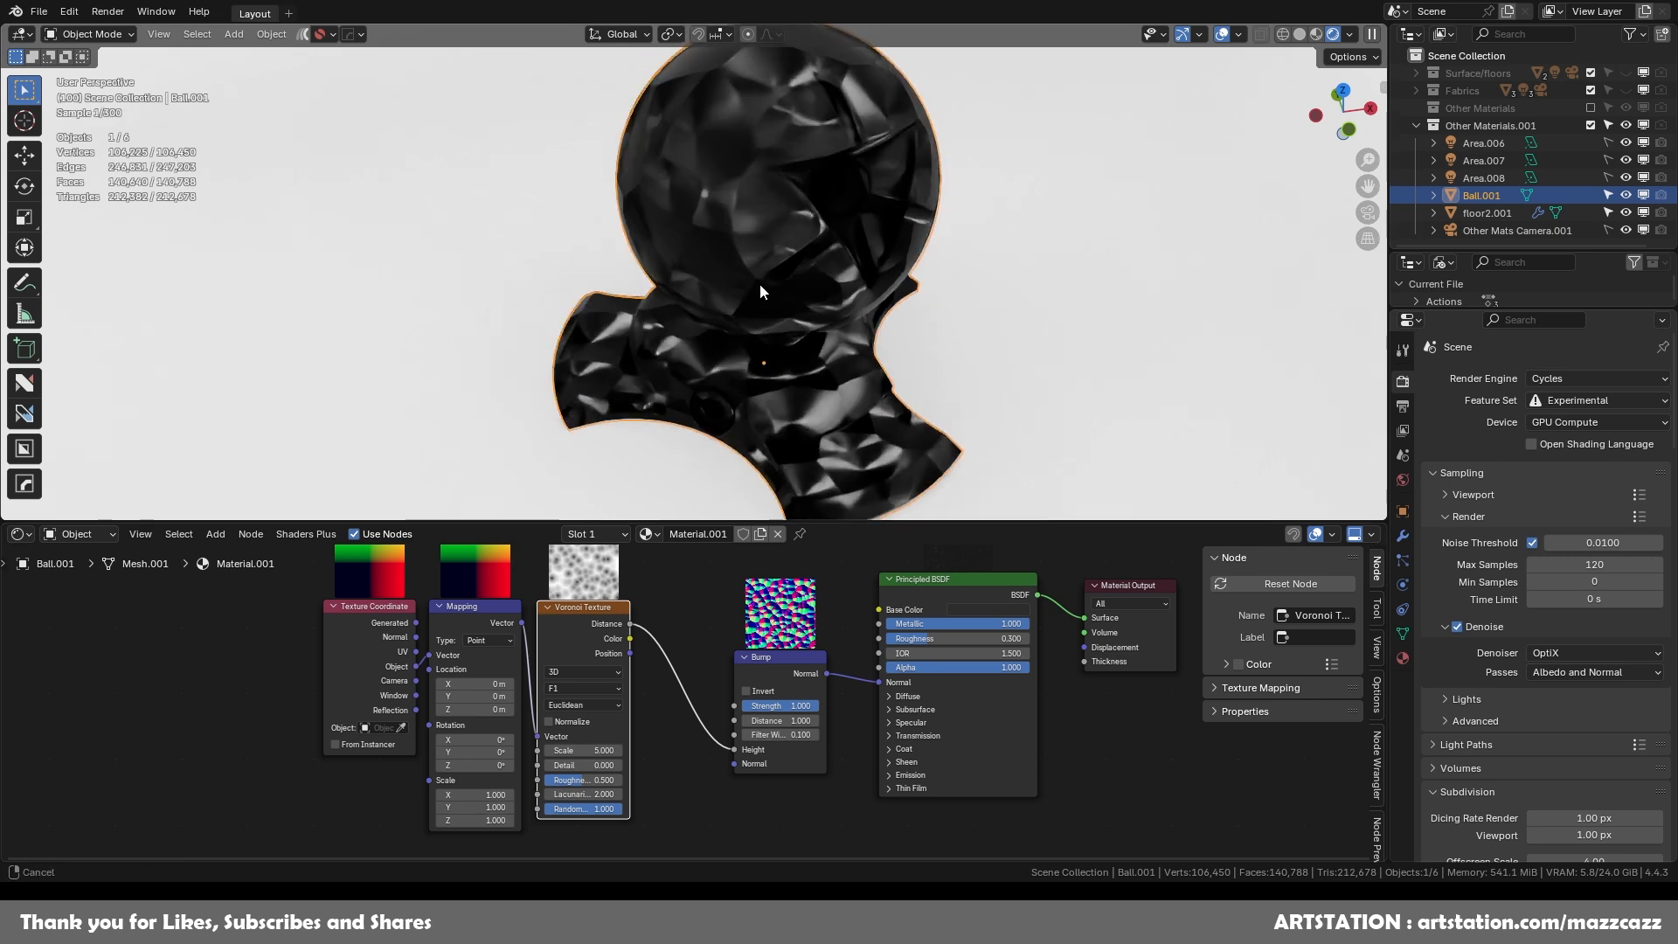
pyautogui.click(777, 706)
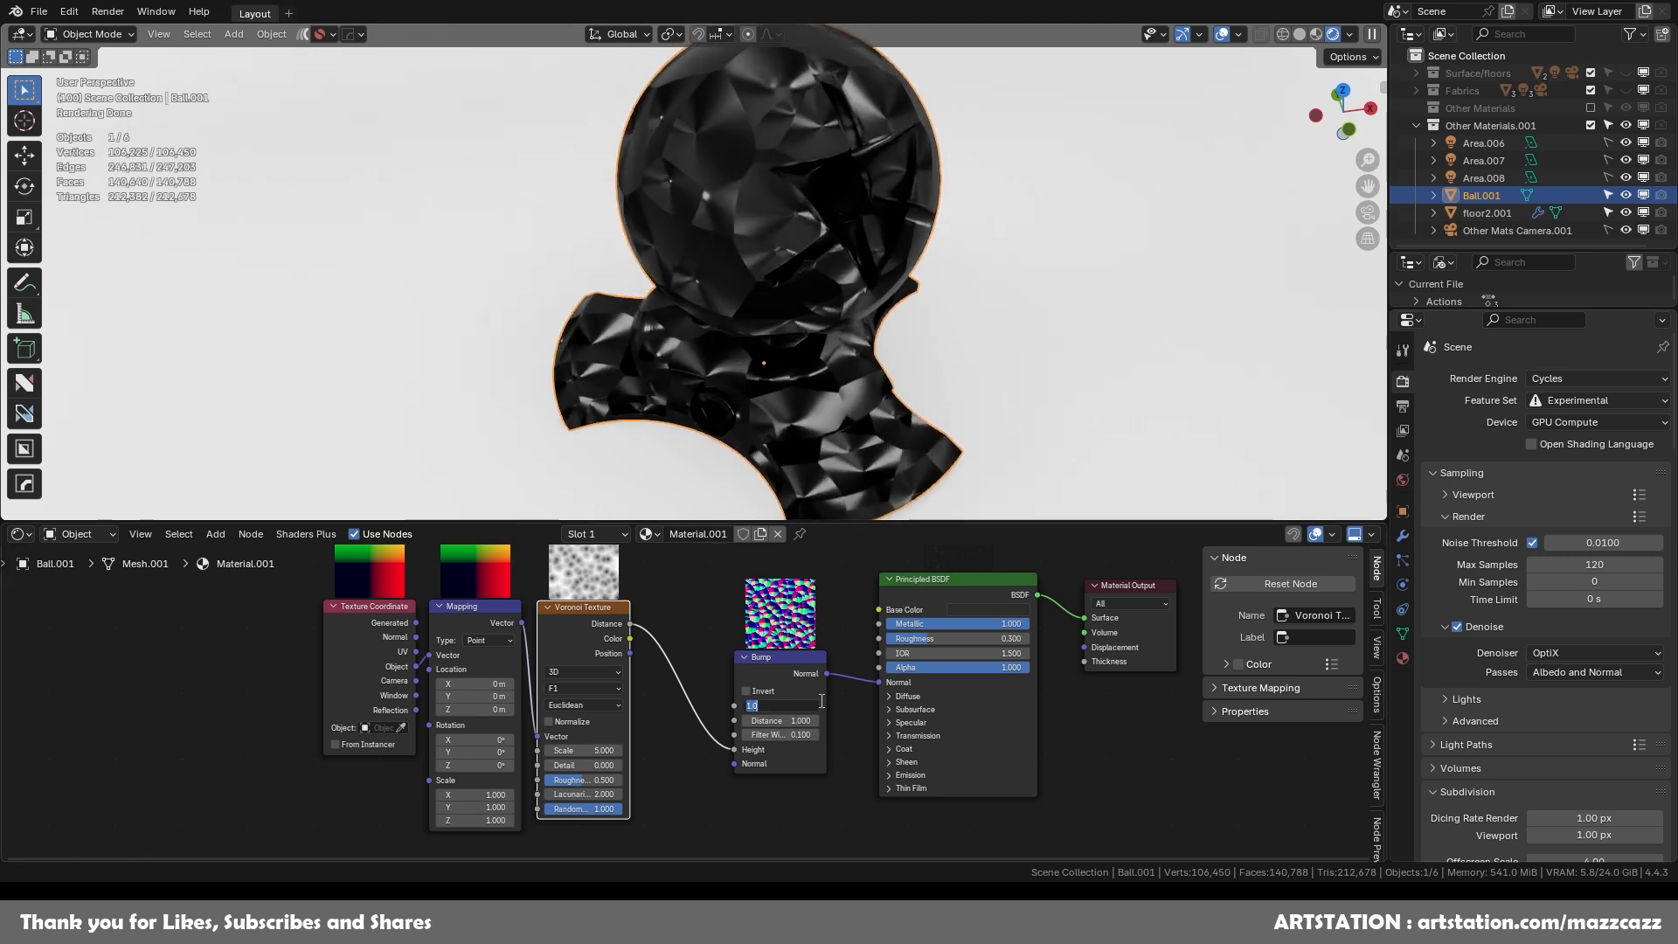
pyautogui.write('0.2')
pyautogui.press('Return')
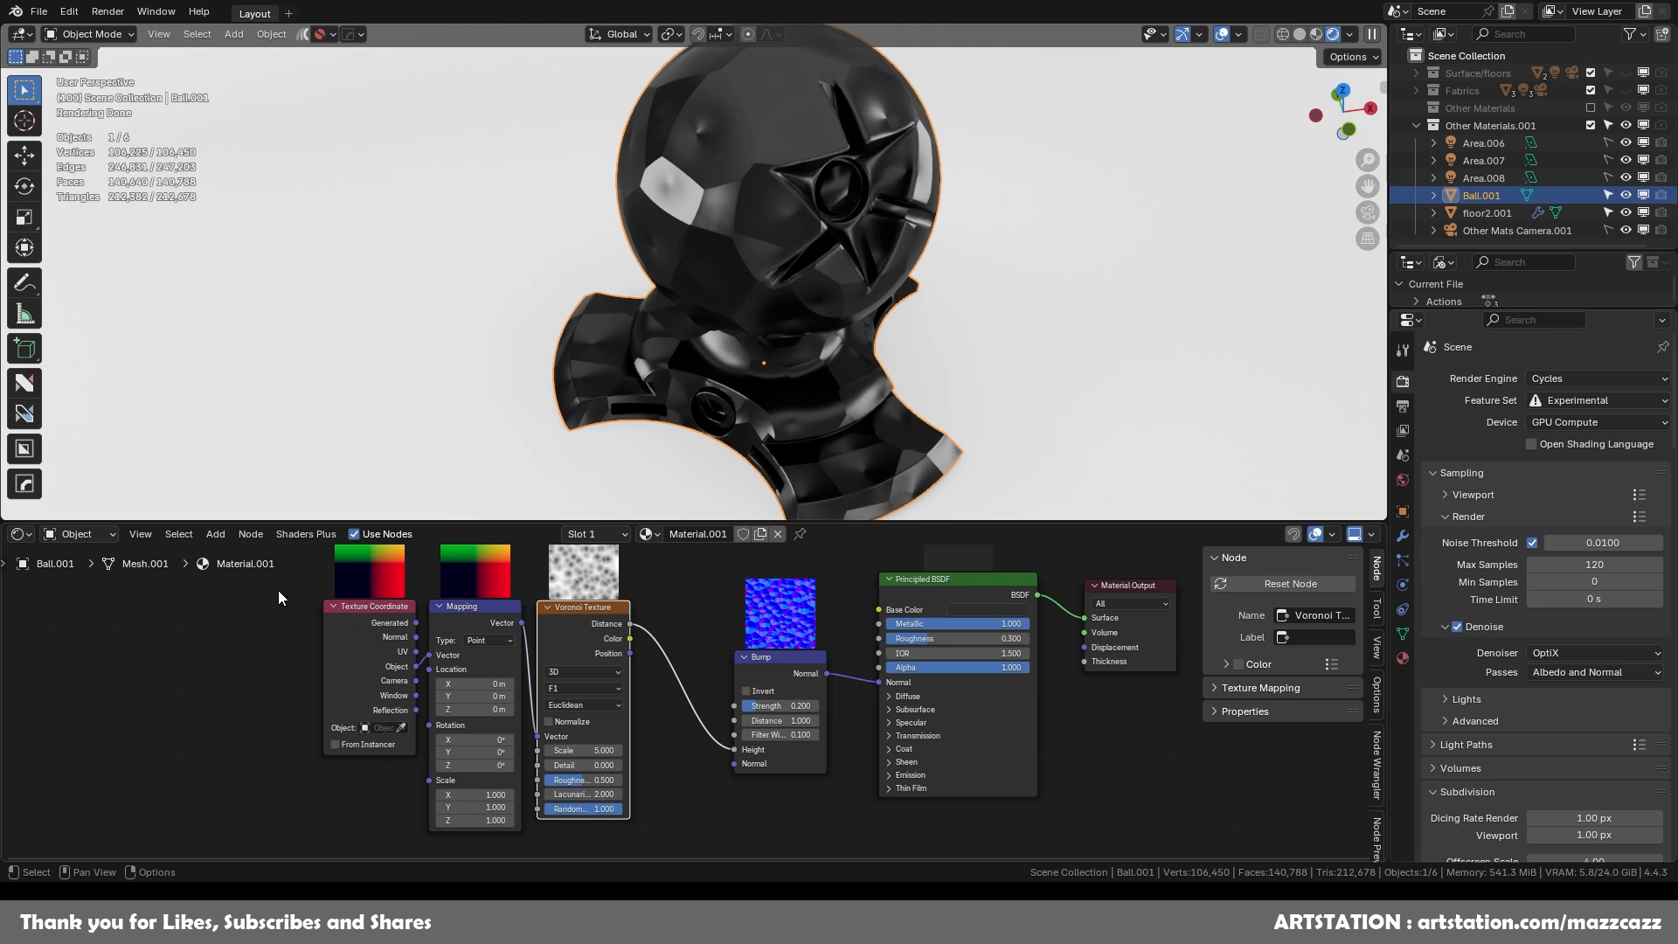
# Move the Texture Coordinate, Mapping and Voronoi Texture nodes farther from the Bump node and set the Voronoi scale to 100.
pyautogui.moveTo(282, 593); pyautogui.dragTo(642, 711)
pyautogui.moveTo(594, 608); pyautogui.dragTo(456, 619)
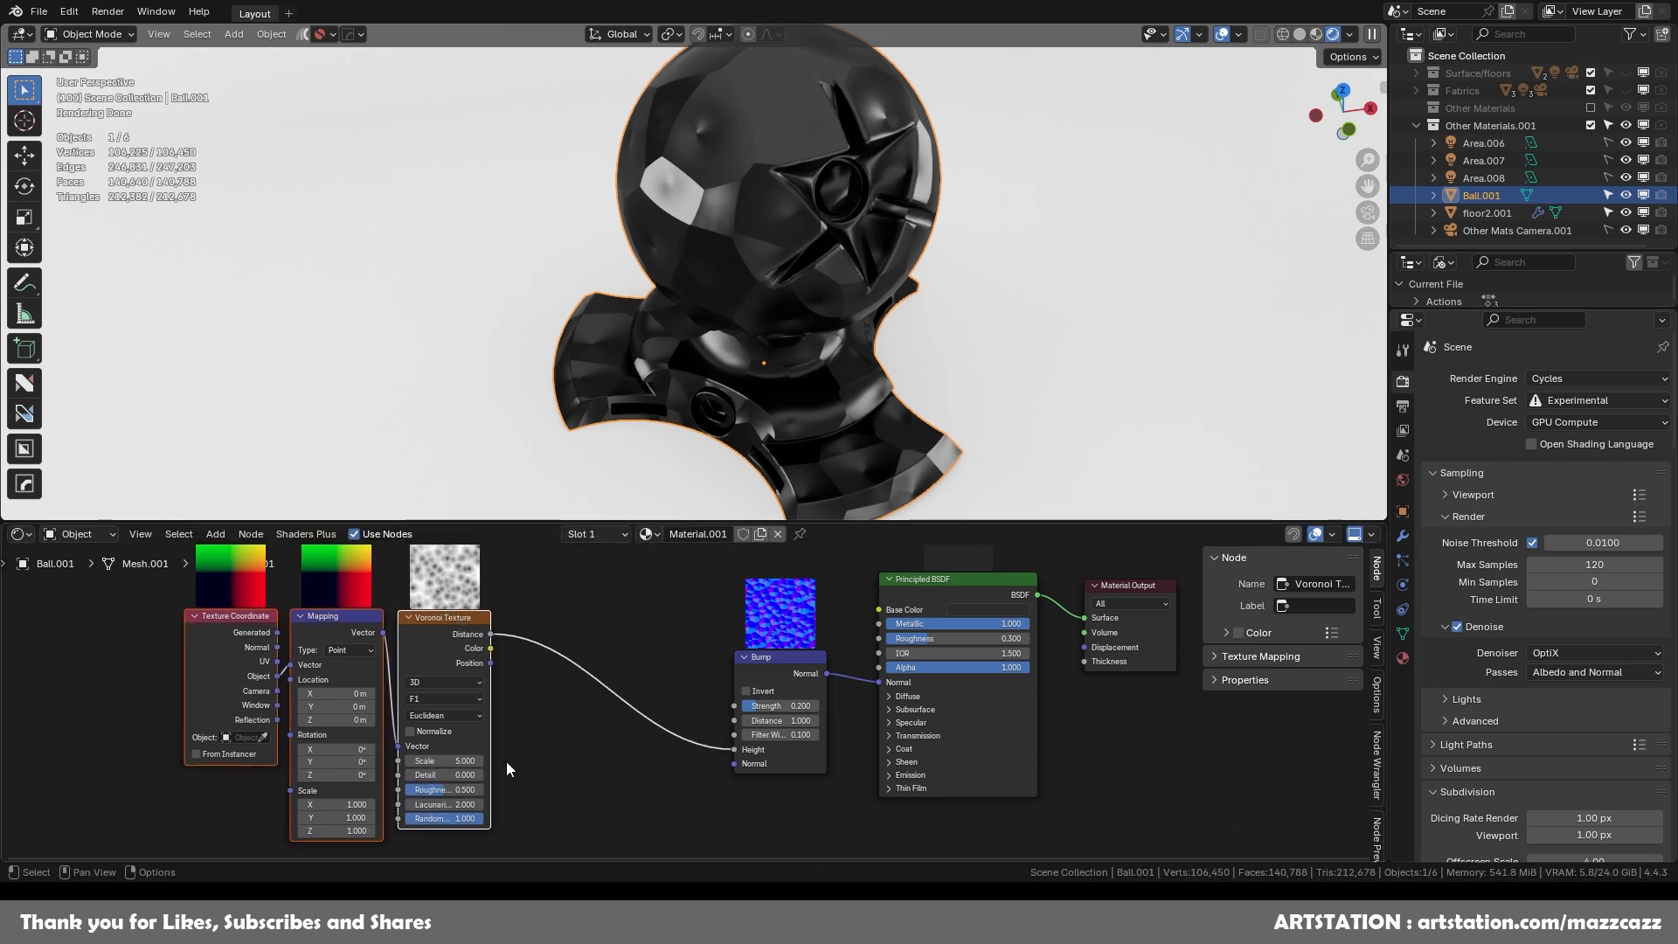
pyautogui.moveTo(453, 761); pyautogui.dragTo(560, 761)
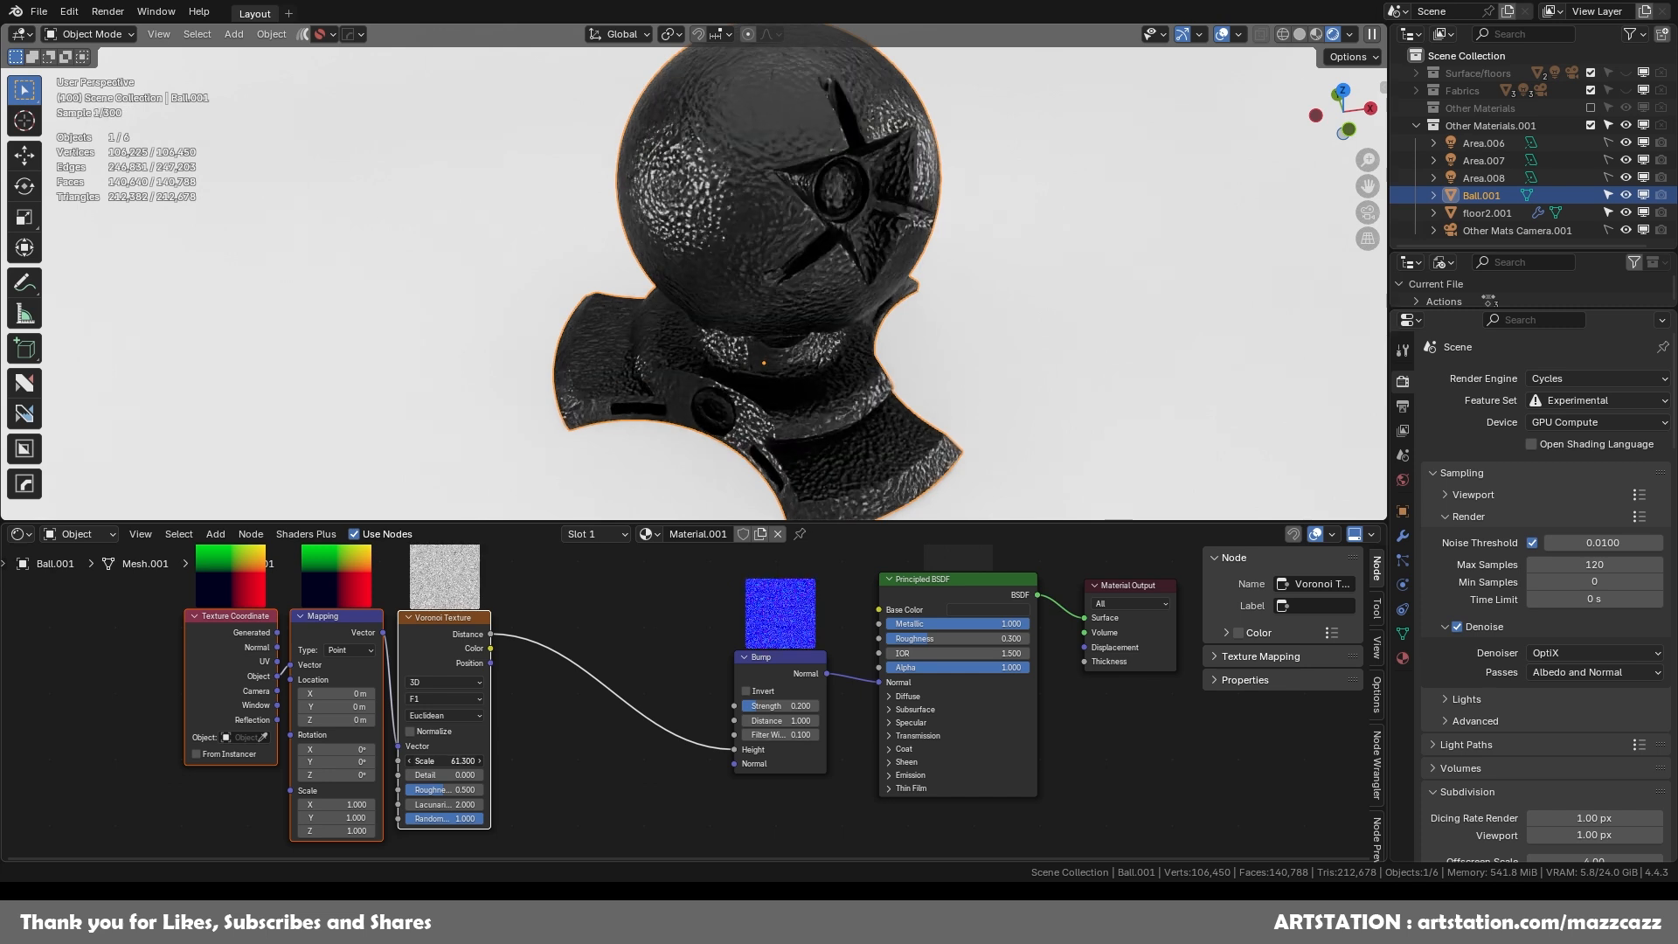
pyautogui.click(458, 763)
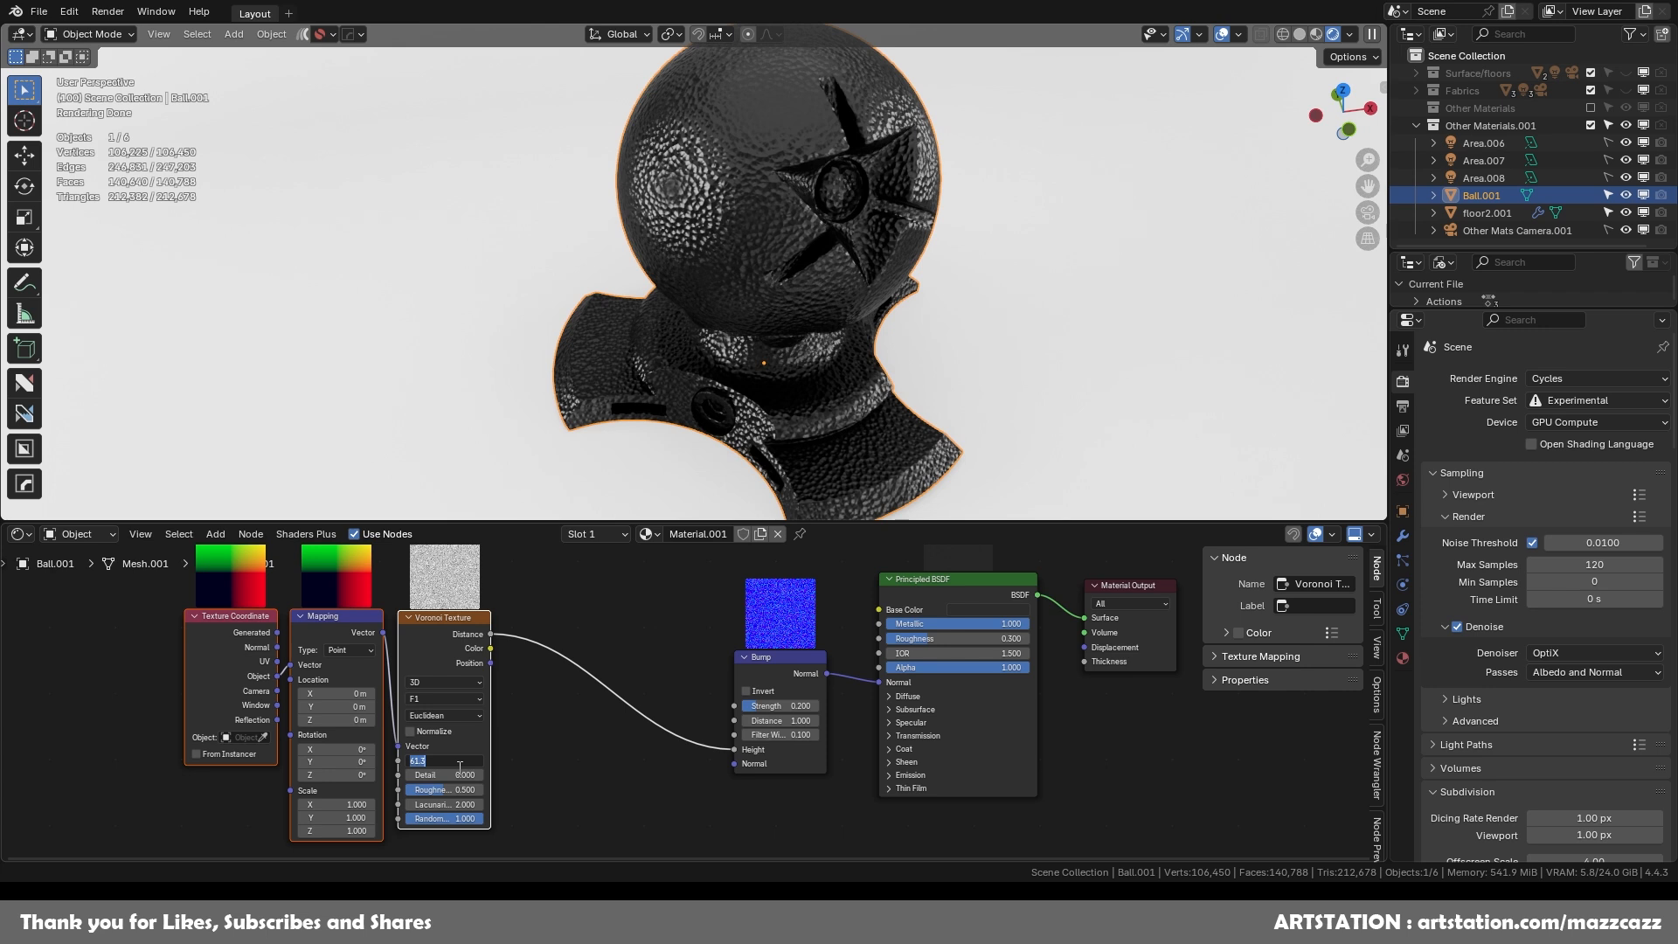
pyautogui.press('Return')
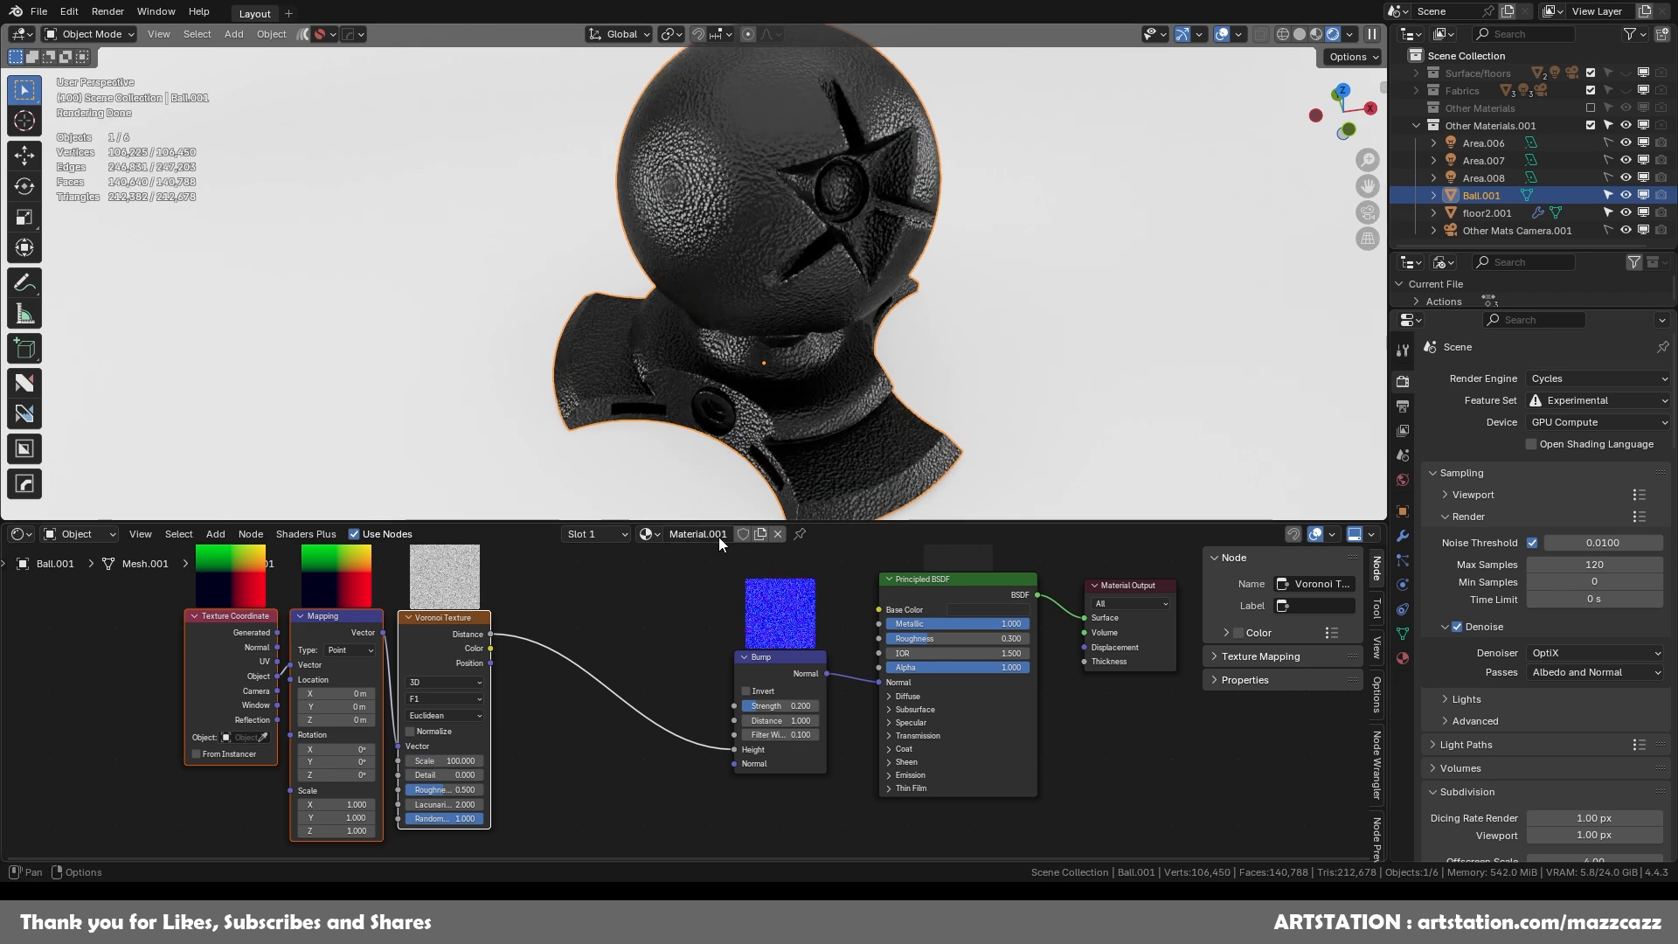
# Enlarge the 3D viewport and enable Invert on the Bump node, comparing the surface with and without it.
pyautogui.moveTo(728, 520); pyautogui.dragTo(730, 611)
pyautogui.scroll(5, 748, 317)
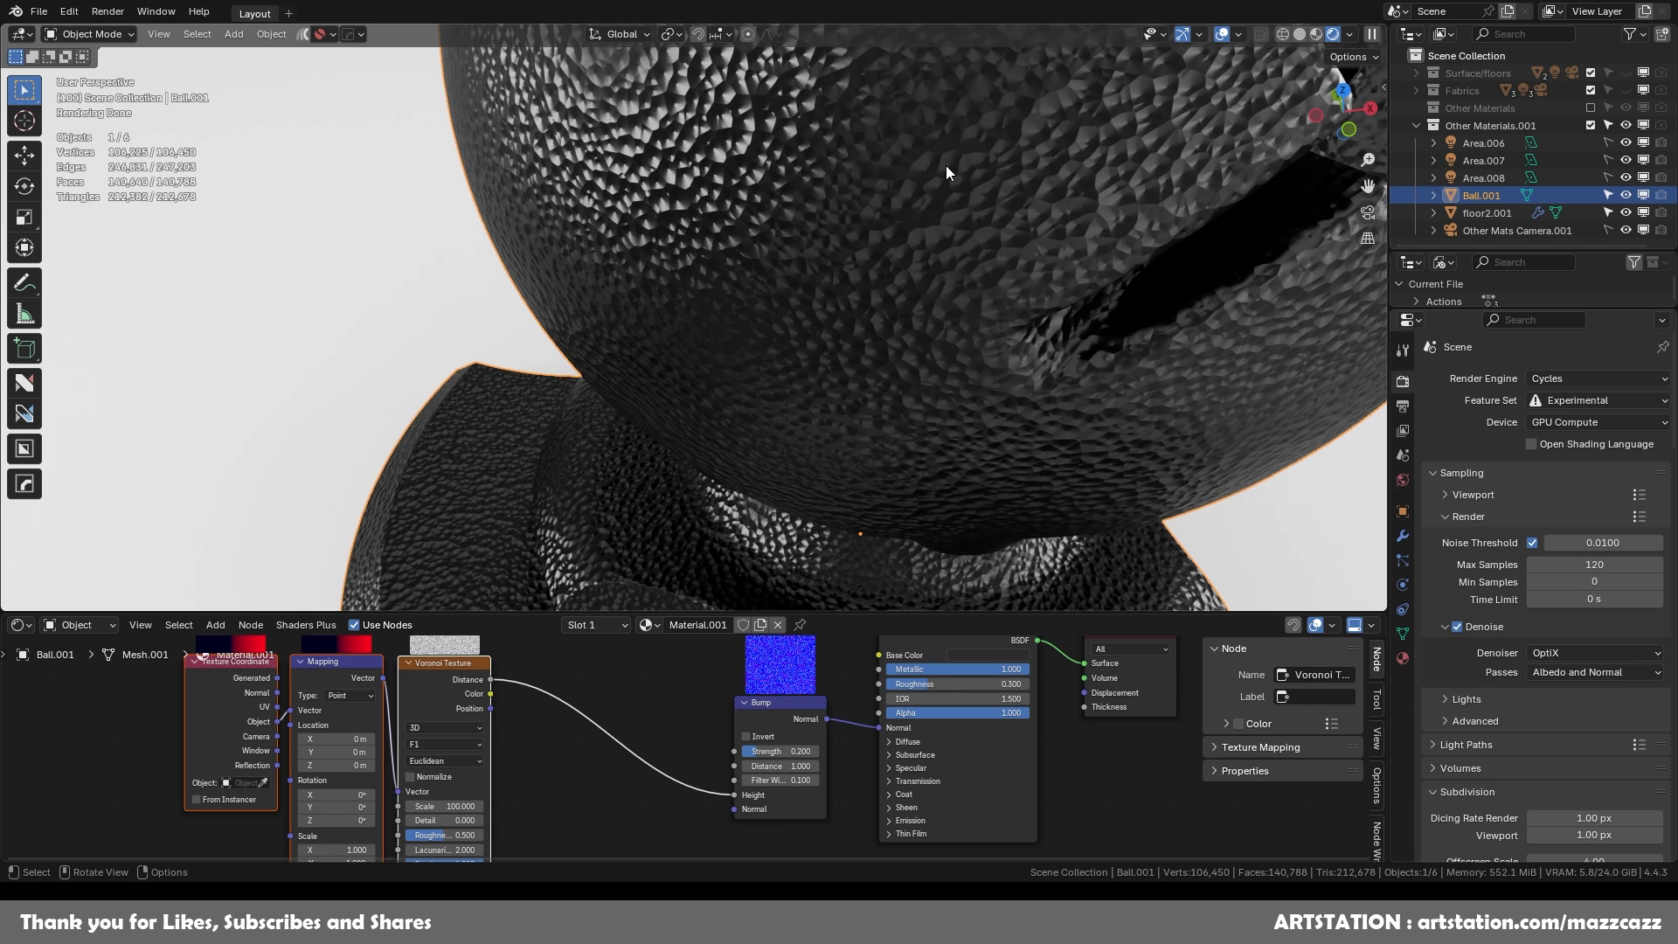
pyautogui.click(752, 737)
pyautogui.moveTo(944, 289); pyautogui.dragTo(831, 345, button='middle')
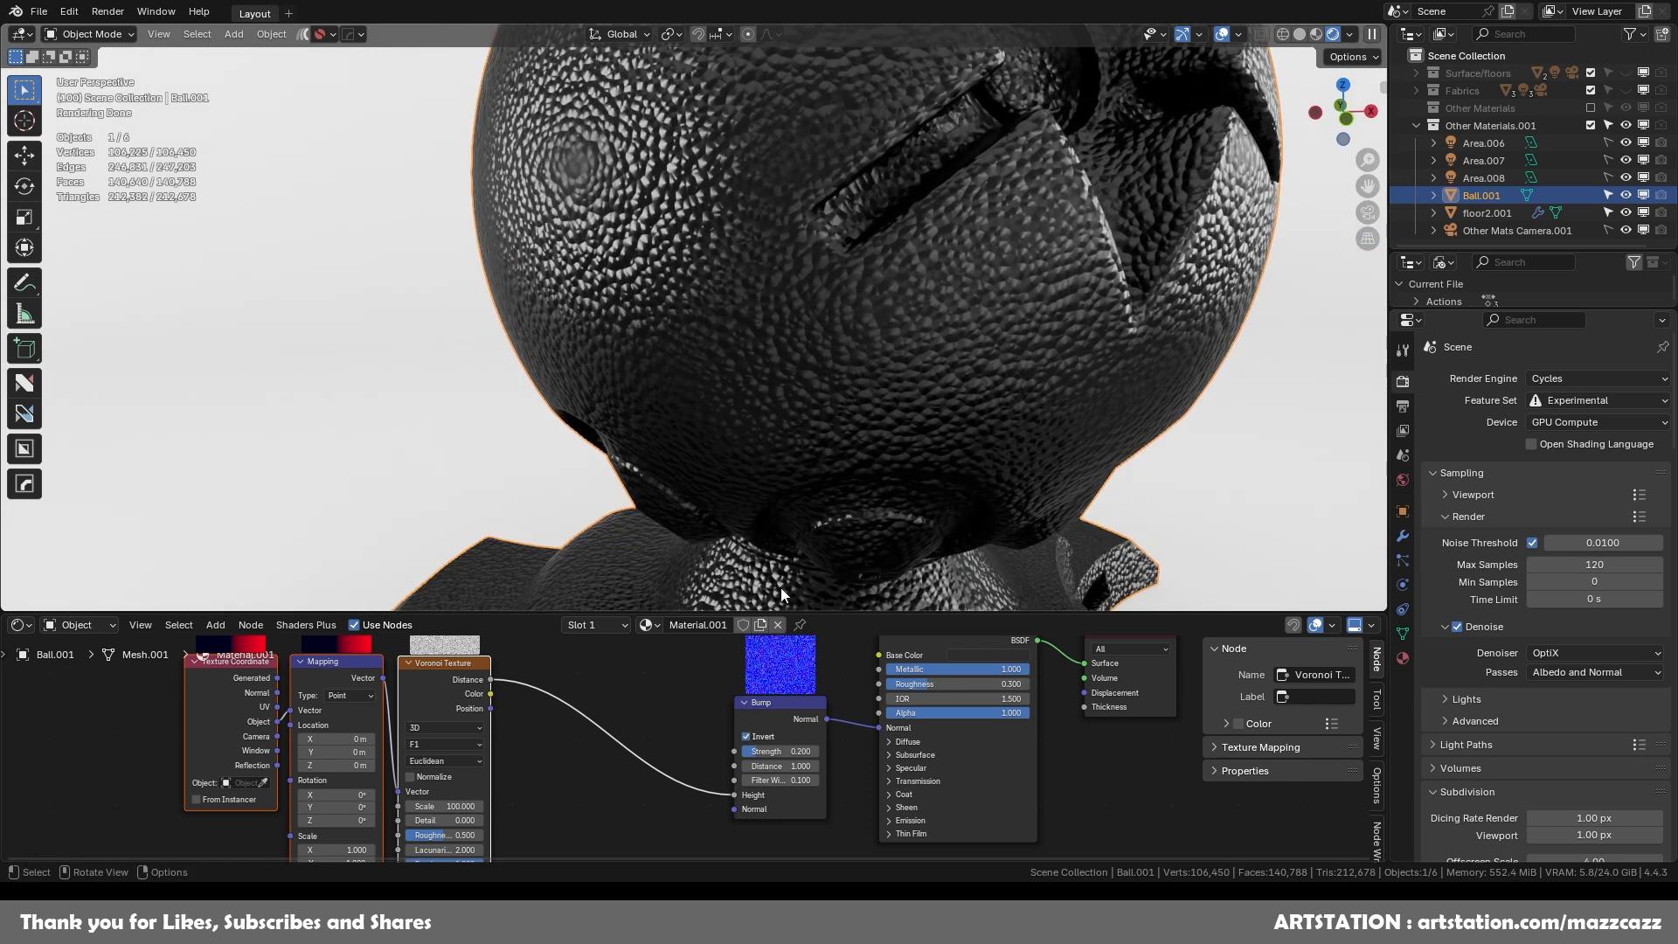
pyautogui.click(748, 737)
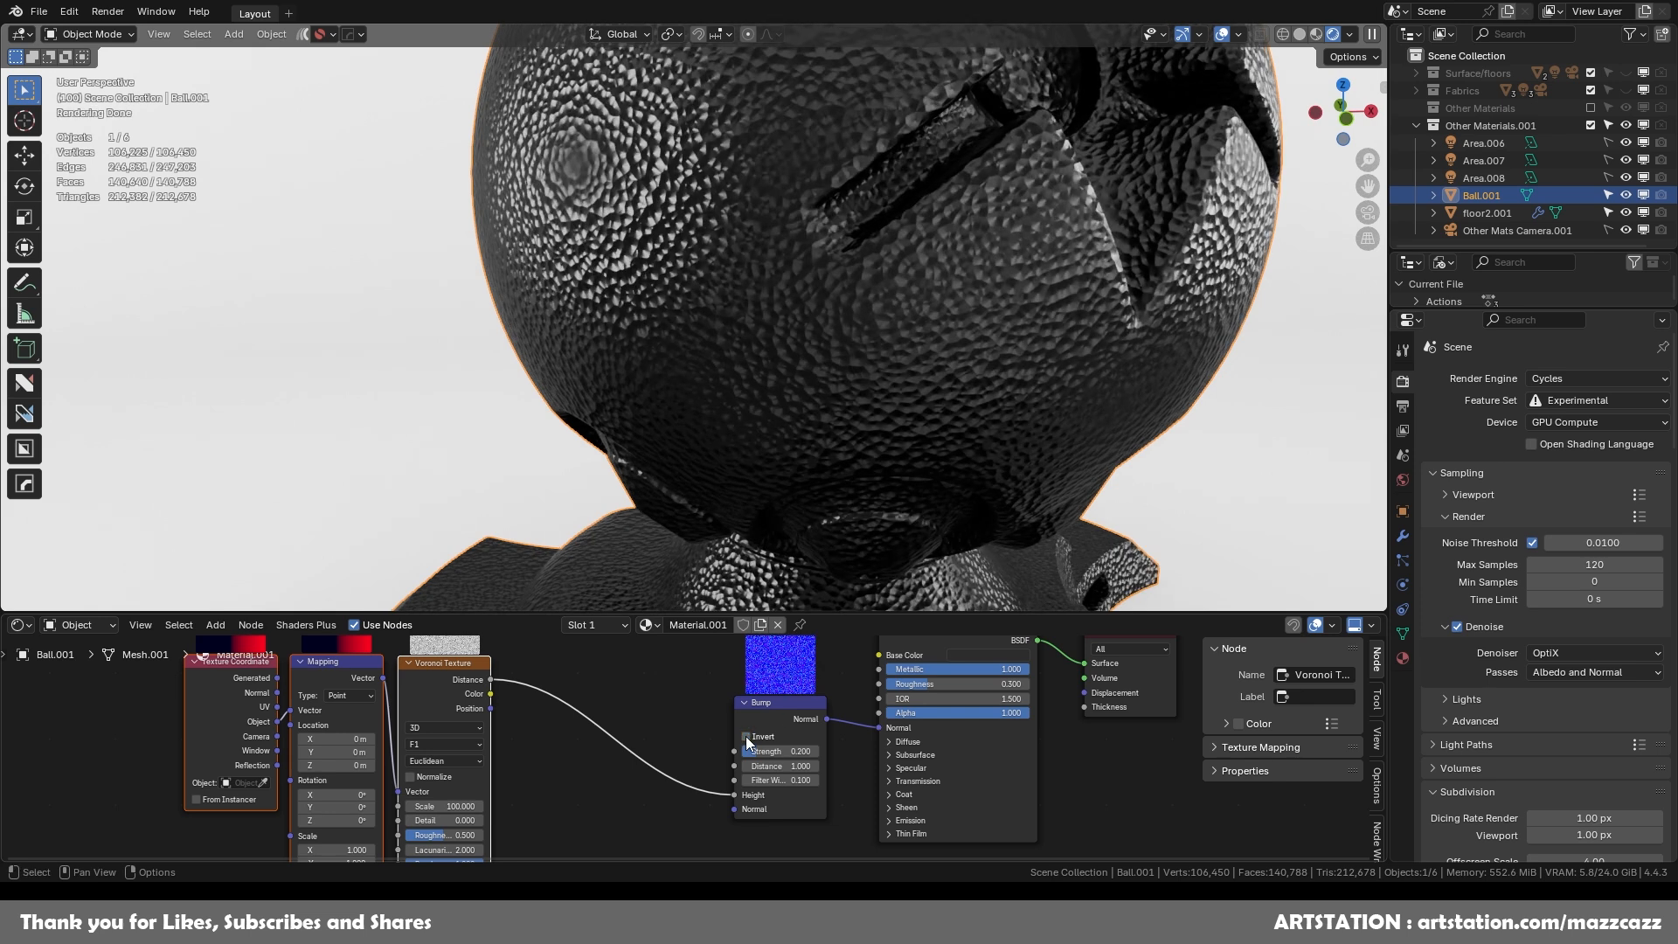
pyautogui.click(748, 737)
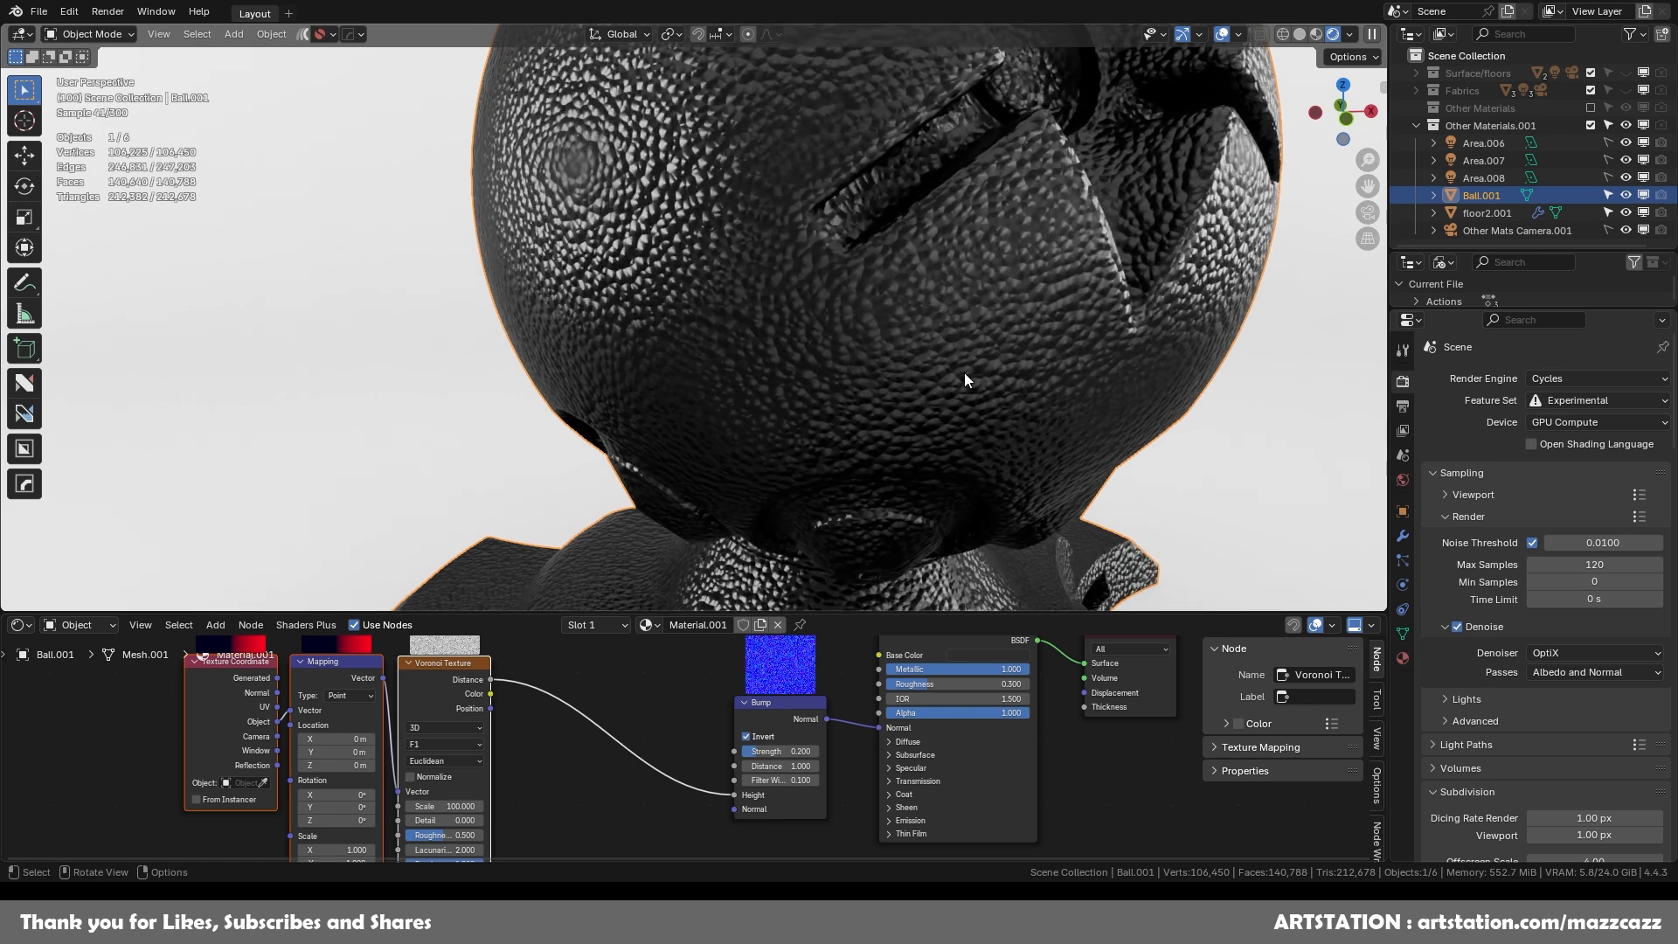
# Insert a Color Ramp between the Voronoi Texture and Bump nodes and move its white stop to 0.305.
pyautogui.press('F3')
pyautogui.write('color ra')
pyautogui.press('Return')
pyautogui.click(586, 693)
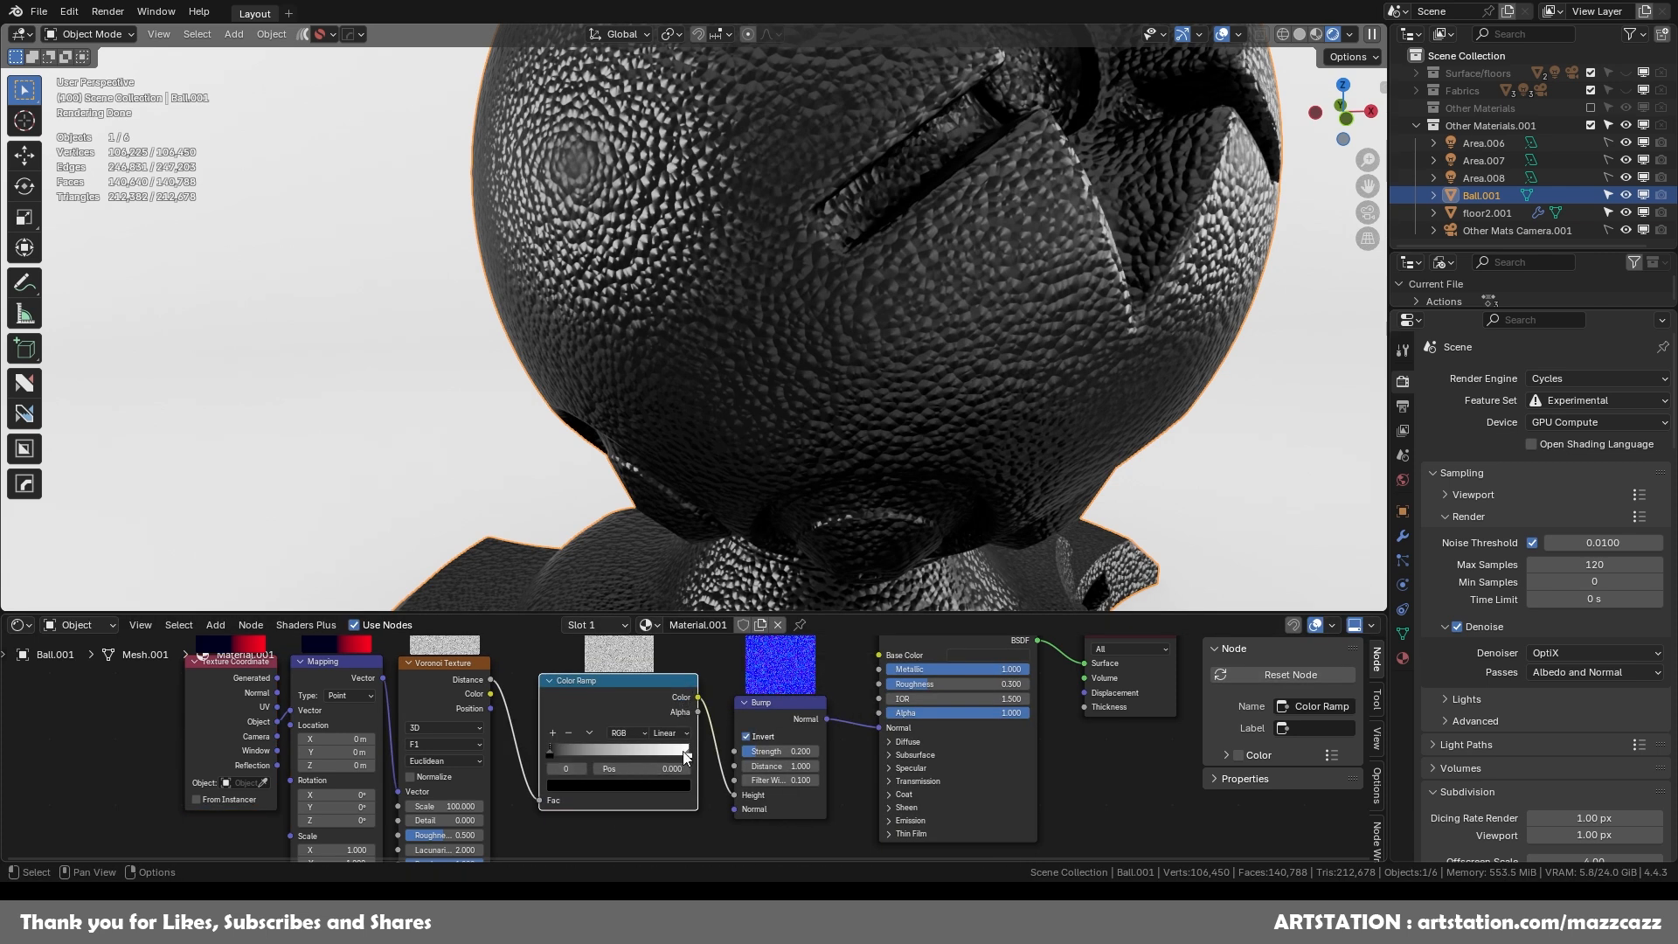
pyautogui.moveTo(687, 756); pyautogui.dragTo(596, 752)
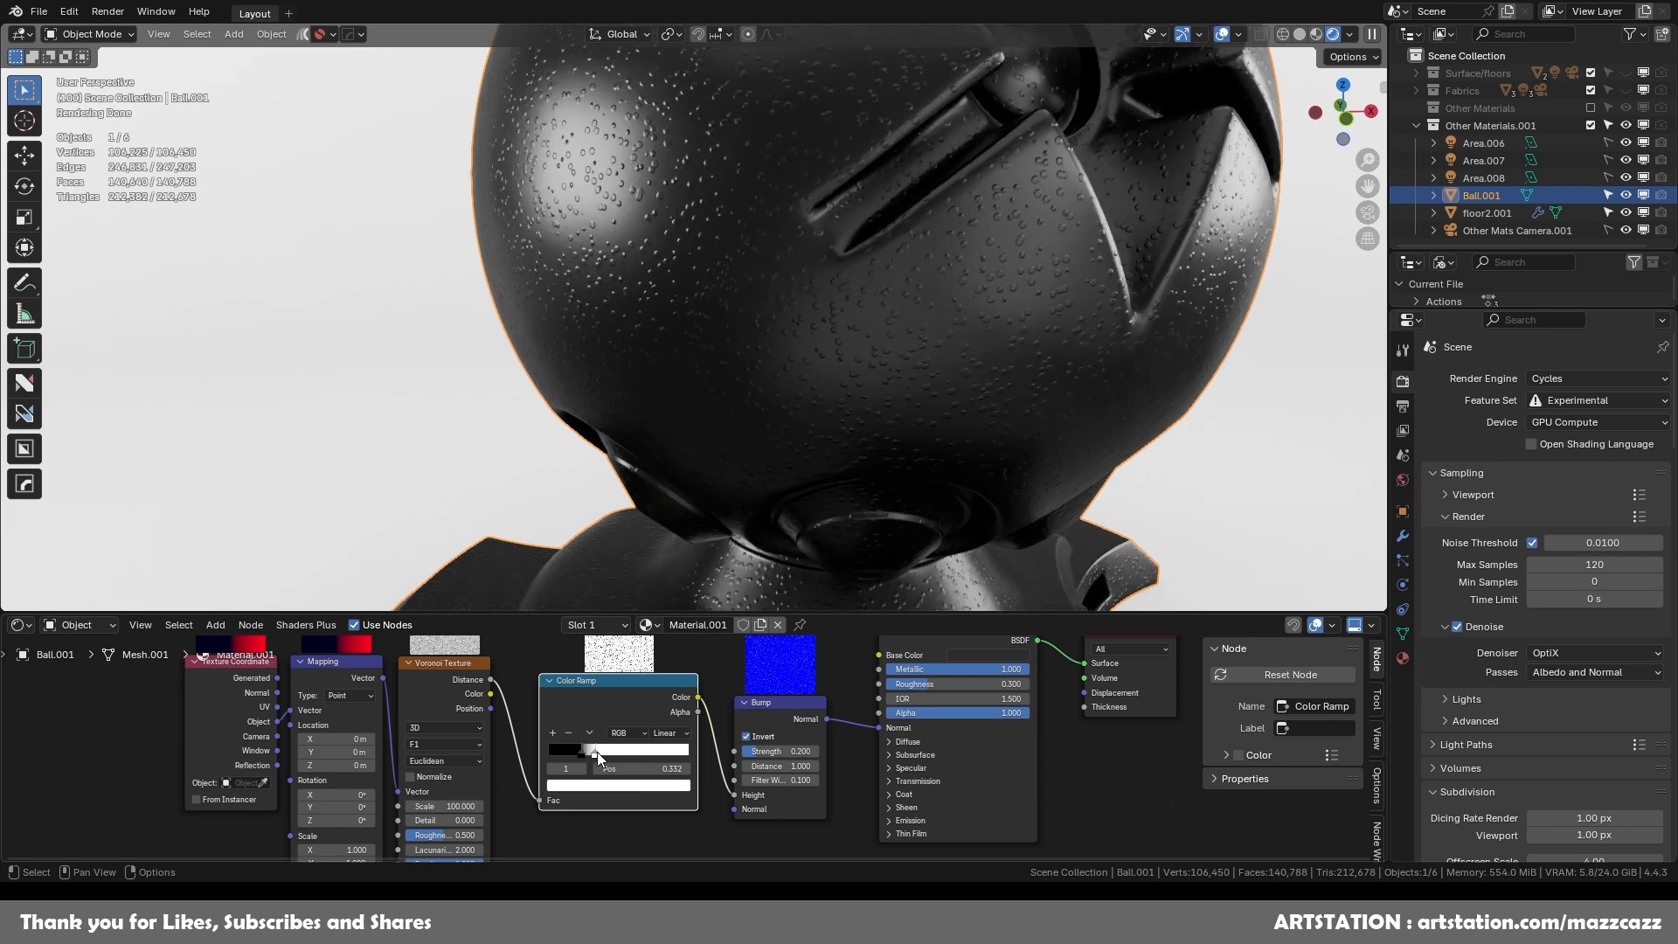
pyautogui.moveTo(596, 751); pyautogui.dragTo(592, 753)
# Line up the Color Ramp and Bump nodes closely beside the Voronoi Texture node and save the file.
pyautogui.moveTo(644, 681); pyautogui.dragTo(606, 664)
pyautogui.click(767, 710)
pyautogui.moveTo(767, 710); pyautogui.dragTo(710, 674)
pyautogui.scroll(-3, 780, 360)
pyautogui.moveTo(780, 360); pyautogui.dragTo(794, 400, button='middle')
pyautogui.scroll(-2, 791, 401)
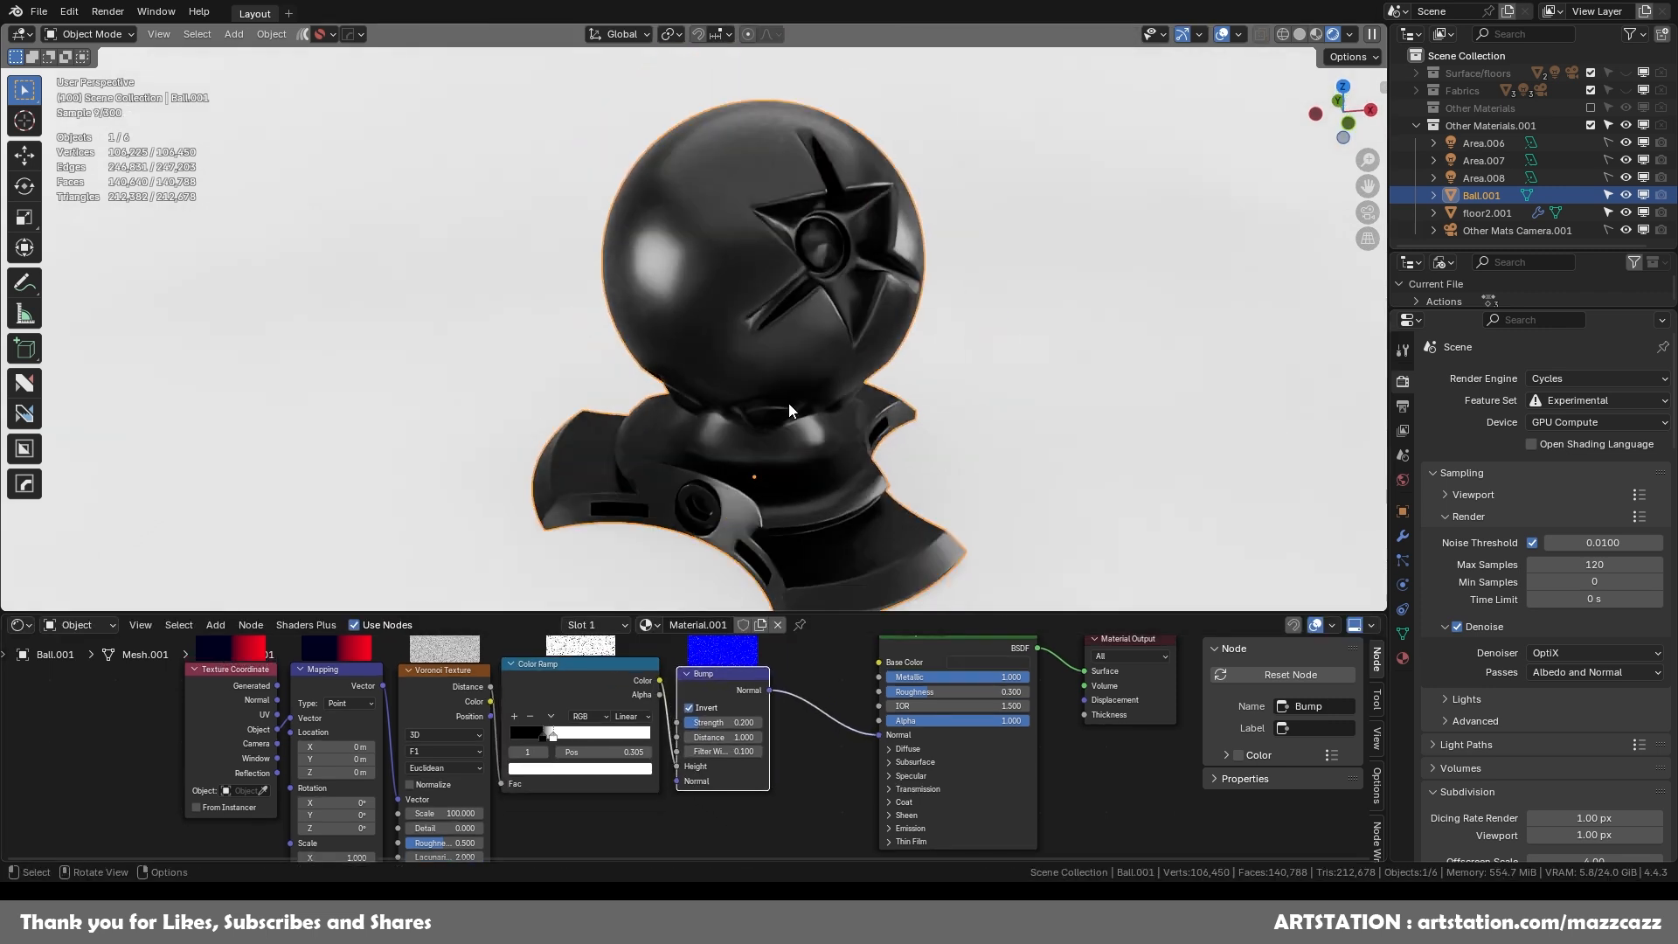
pyautogui.moveTo(708, 669); pyautogui.dragTo(704, 664)
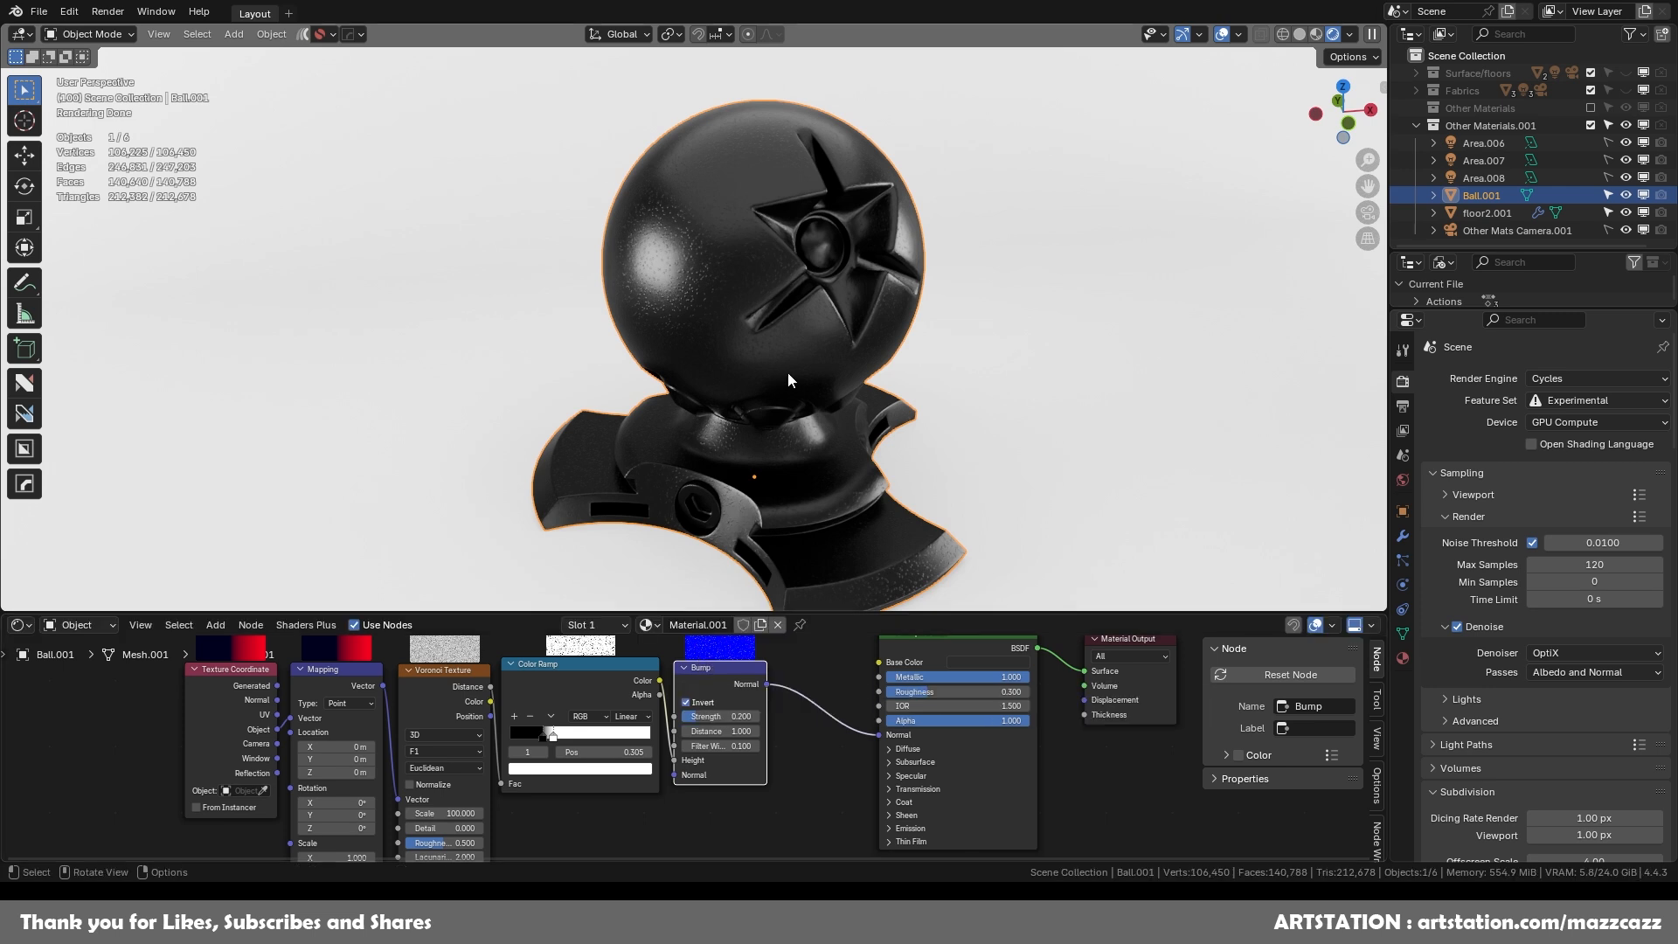
pyautogui.hotkey('ctrl', 's')
# Make room before the Principled BSDF, and duplicate the Voronoi Texture, Color Ramp and Bump nodes below the originals.
pyautogui.click(853, 371)
pyautogui.scroll(2, 706, 291)
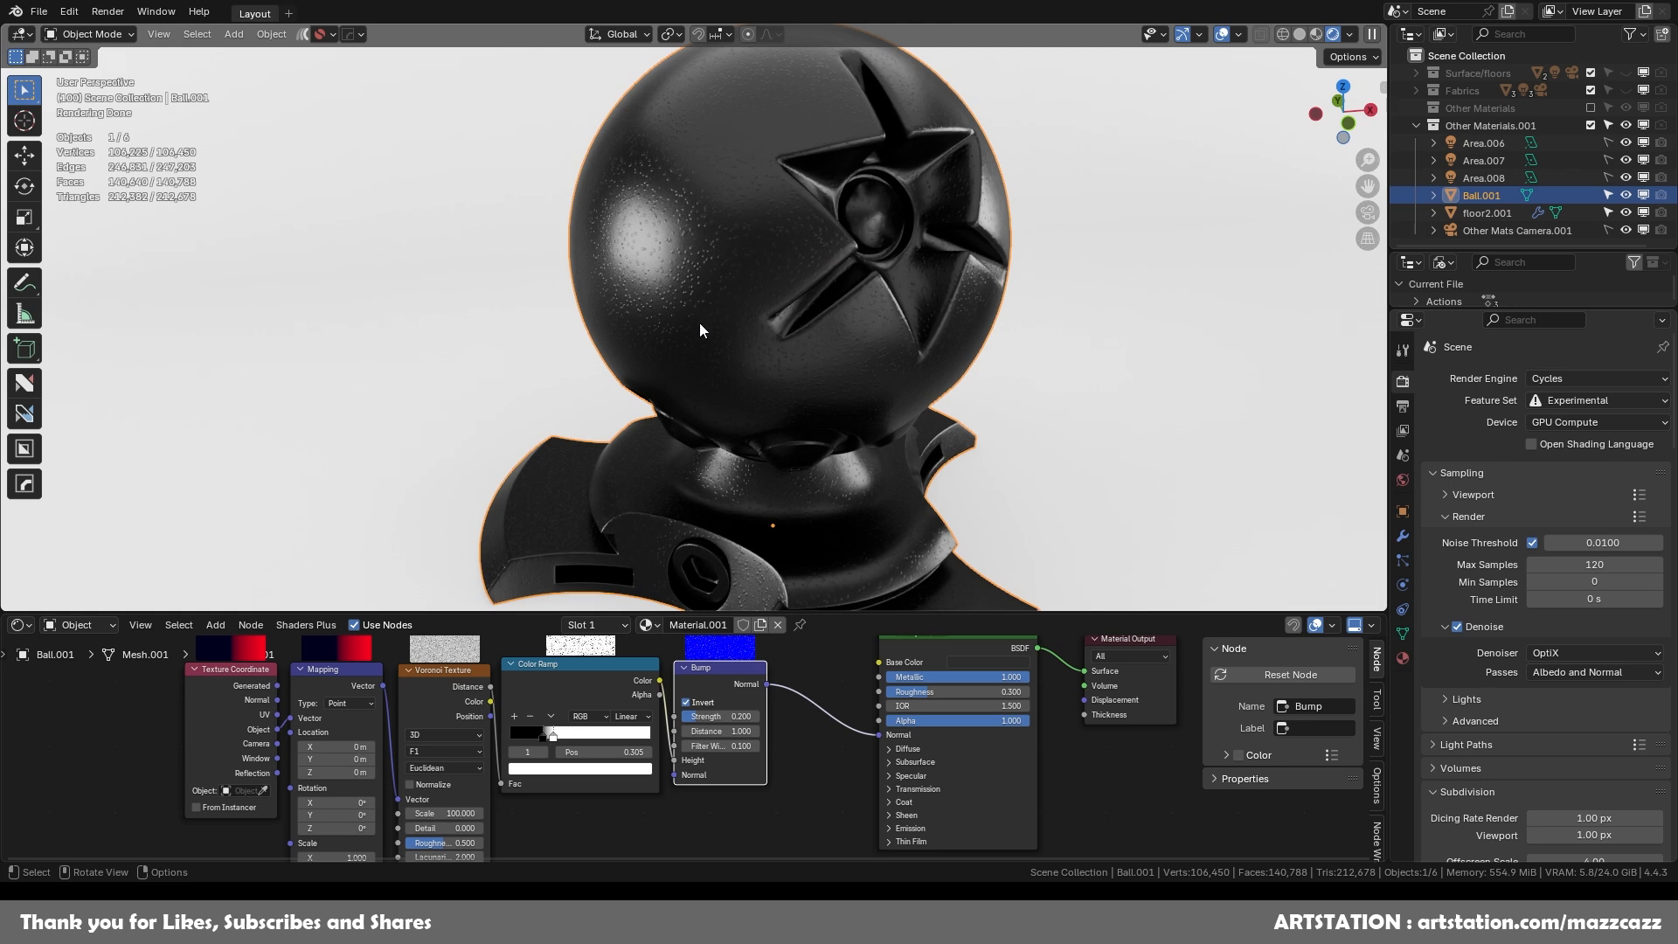
pyautogui.scroll(-3, 815, 722)
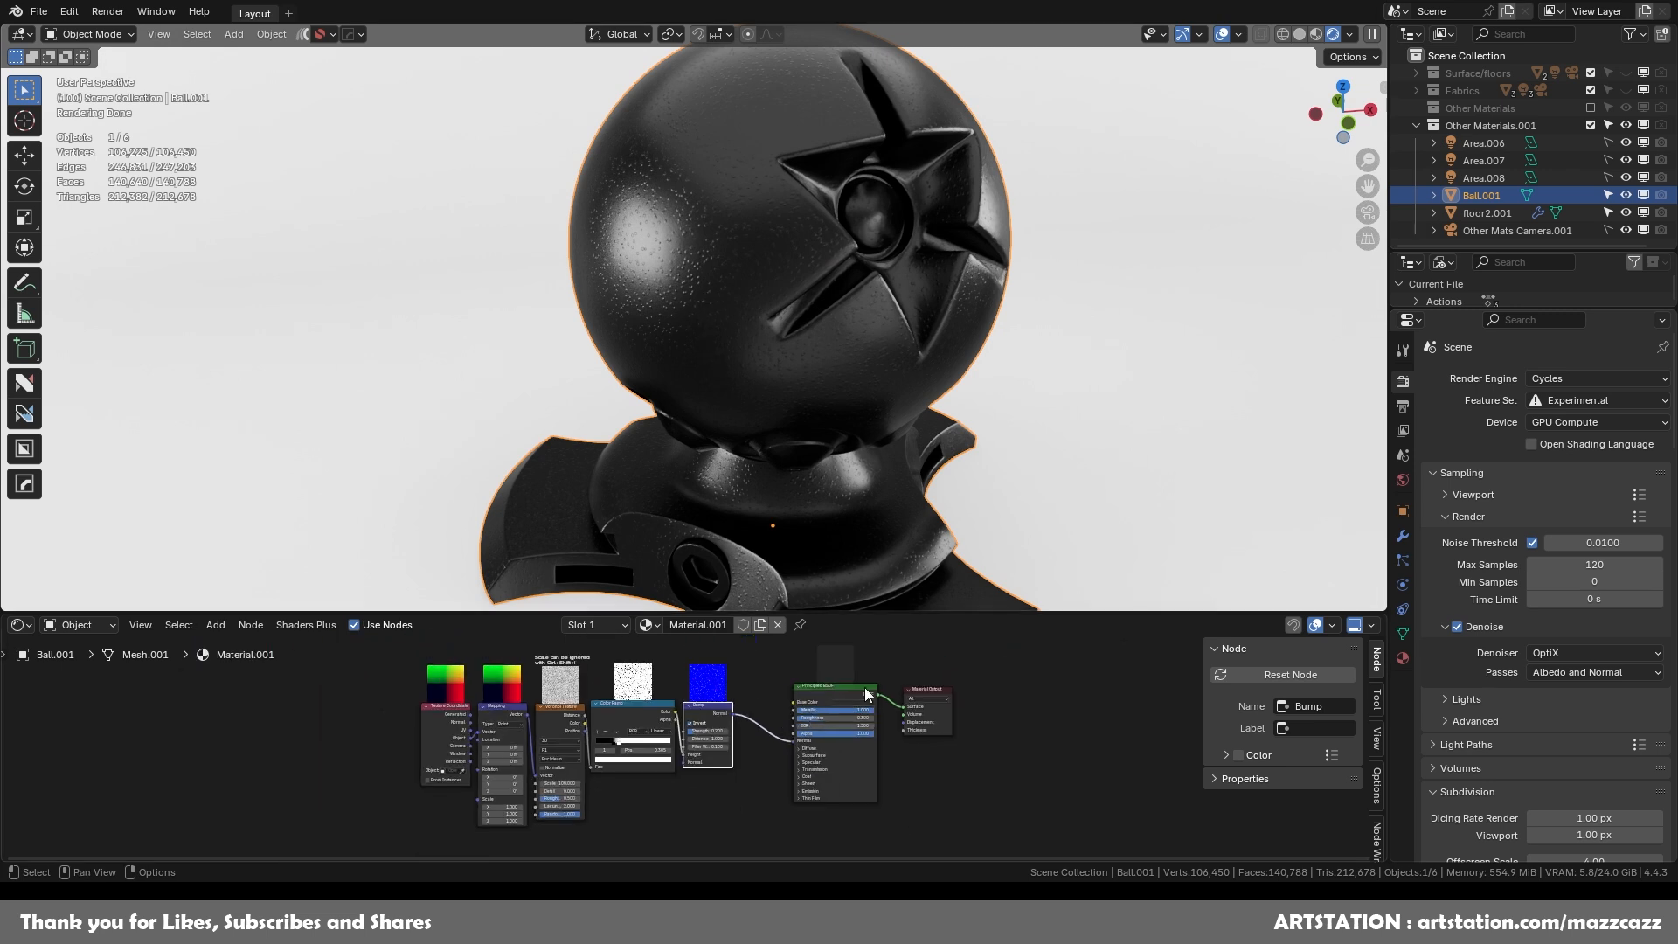
pyautogui.moveTo(835, 693); pyautogui.dragTo(885, 687)
pyautogui.moveTo(773, 788); pyautogui.dragTo(538, 699)
pyautogui.click(687, 784)
pyautogui.moveTo(731, 829); pyautogui.dragTo(567, 707)
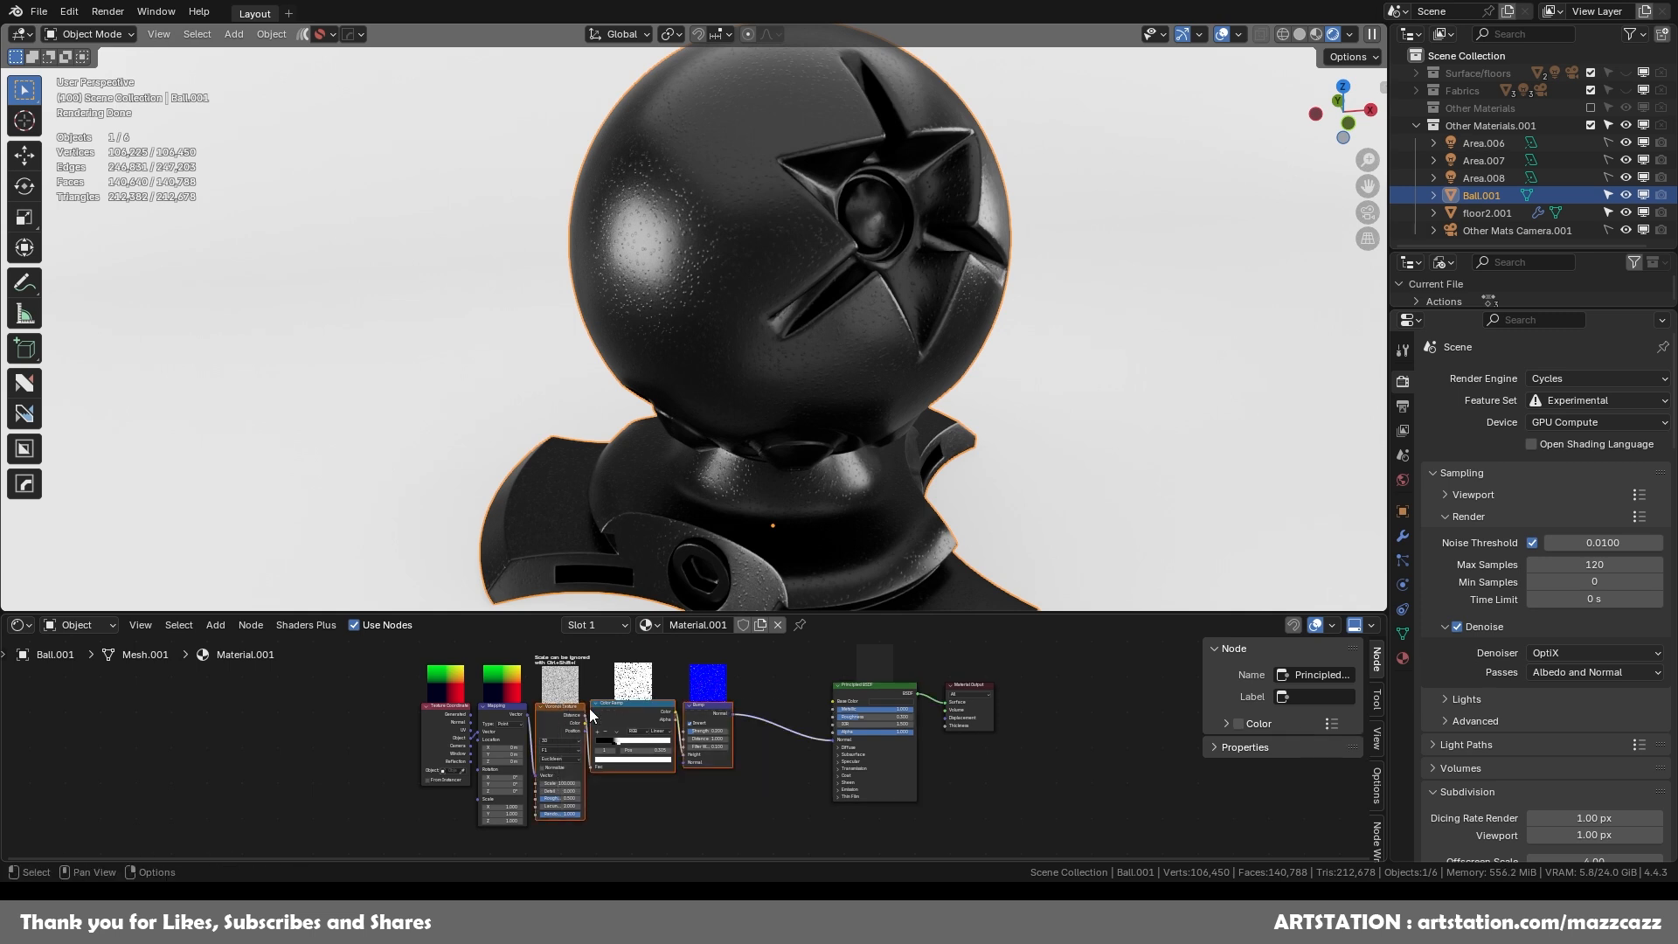
pyautogui.moveTo(383, 696); pyautogui.dragTo(502, 739)
pyautogui.hotkey('shift', 'd')
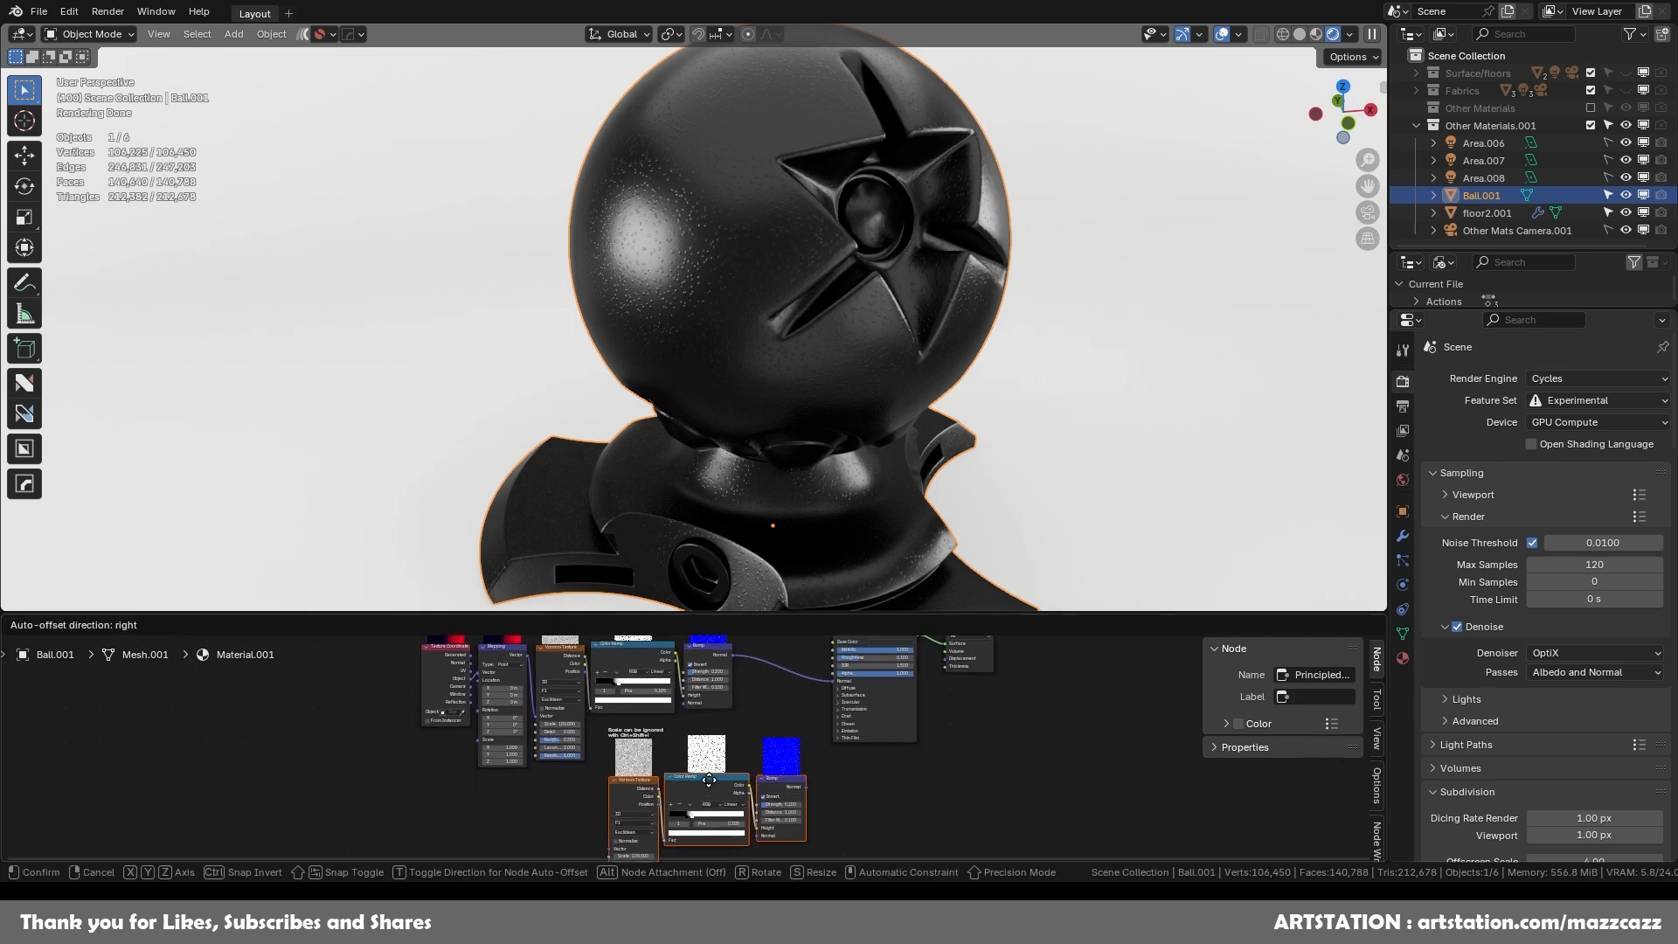
pyautogui.click(653, 741)
# Connect the Mapping's Vector output to the duplicated Voronoi Texture and reset the duplicated Voronoi Texture and Color Ramp to their defaults.
pyautogui.moveTo(526, 658); pyautogui.dragTo(604, 816)
pyautogui.click(633, 762)
pyautogui.press('BackSpace')
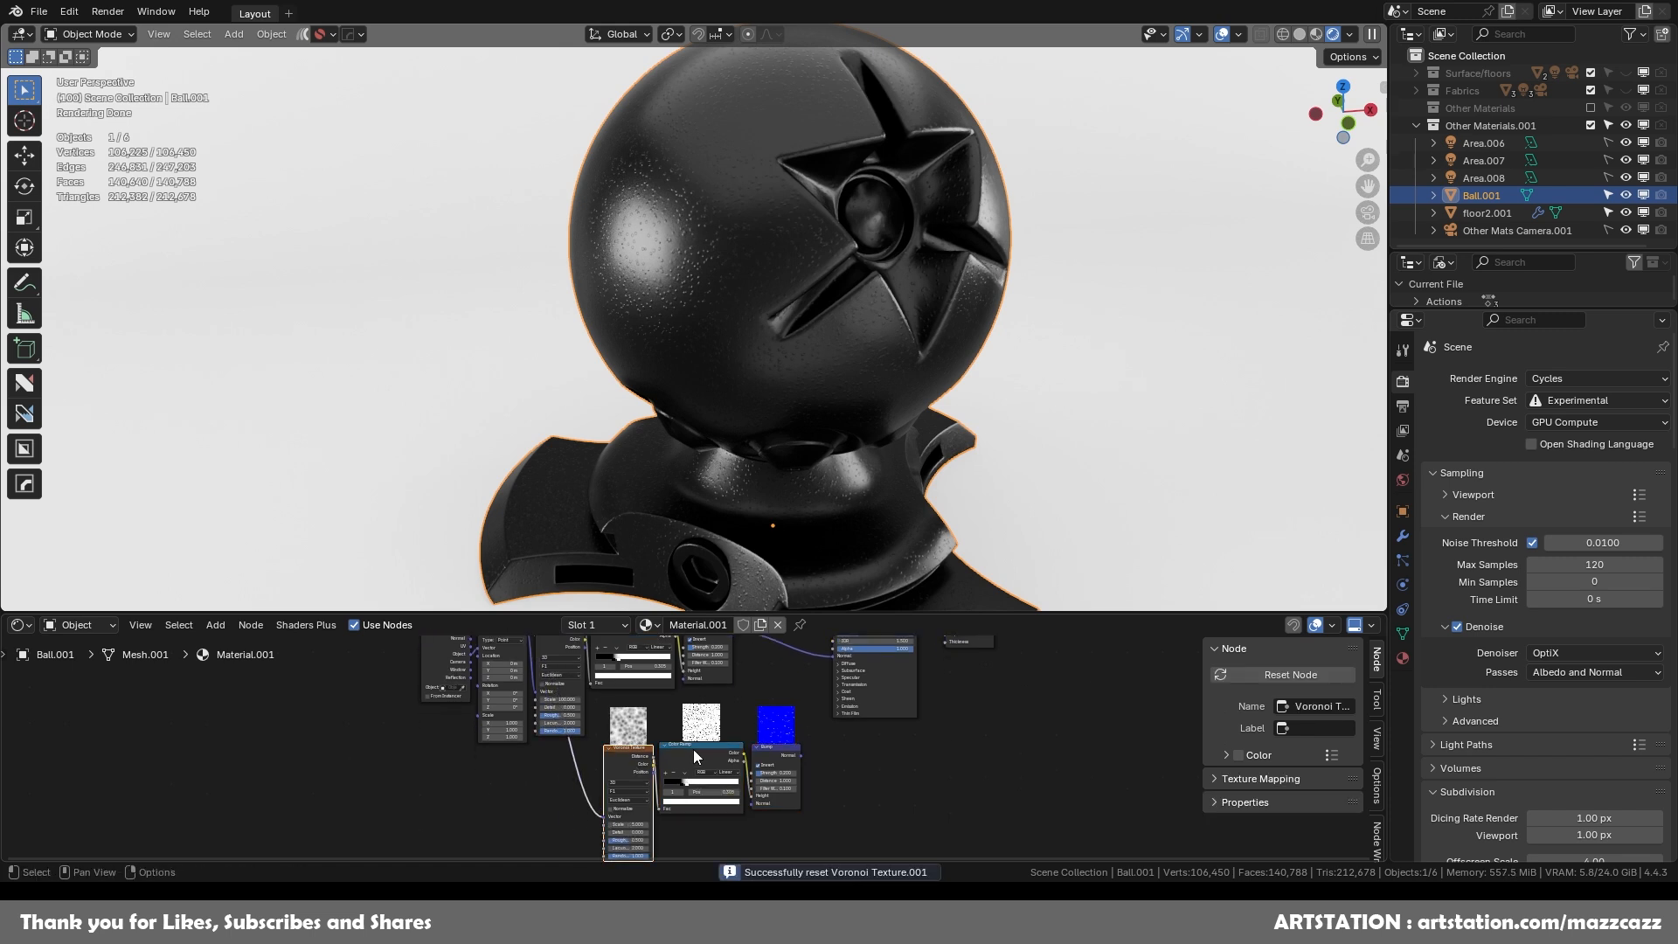
pyautogui.click(699, 746)
pyautogui.press('BackSpace')
pyautogui.click(780, 750)
# Shift the original Bump node toward the shader and connect the duplicated Bump's Normal output to its Normal input.
pyautogui.scroll(2, 780, 750)
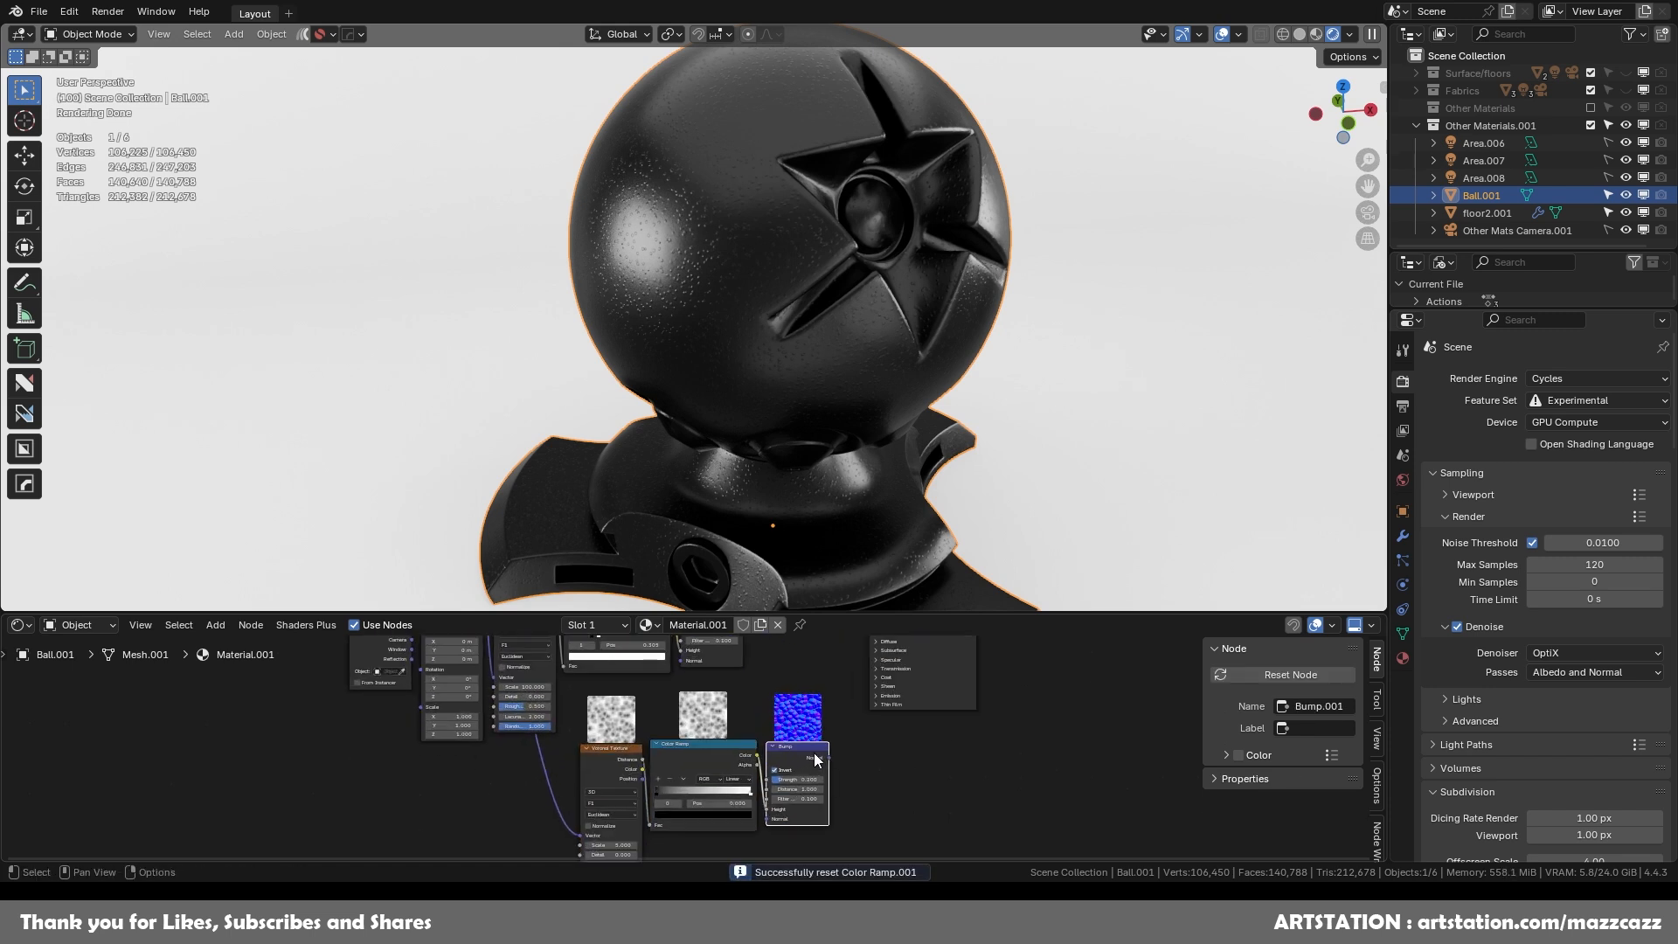
pyautogui.moveTo(860, 754); pyautogui.dragTo(631, 790, button='middle')
pyautogui.scroll(-2, 629, 778)
pyautogui.moveTo(612, 700); pyautogui.dragTo(608, 765, button='middle')
pyautogui.moveTo(564, 708); pyautogui.dragTo(647, 708)
pyautogui.moveTo(666, 800); pyautogui.dragTo(728, 726, button='middle')
pyautogui.scroll(1, 726, 750)
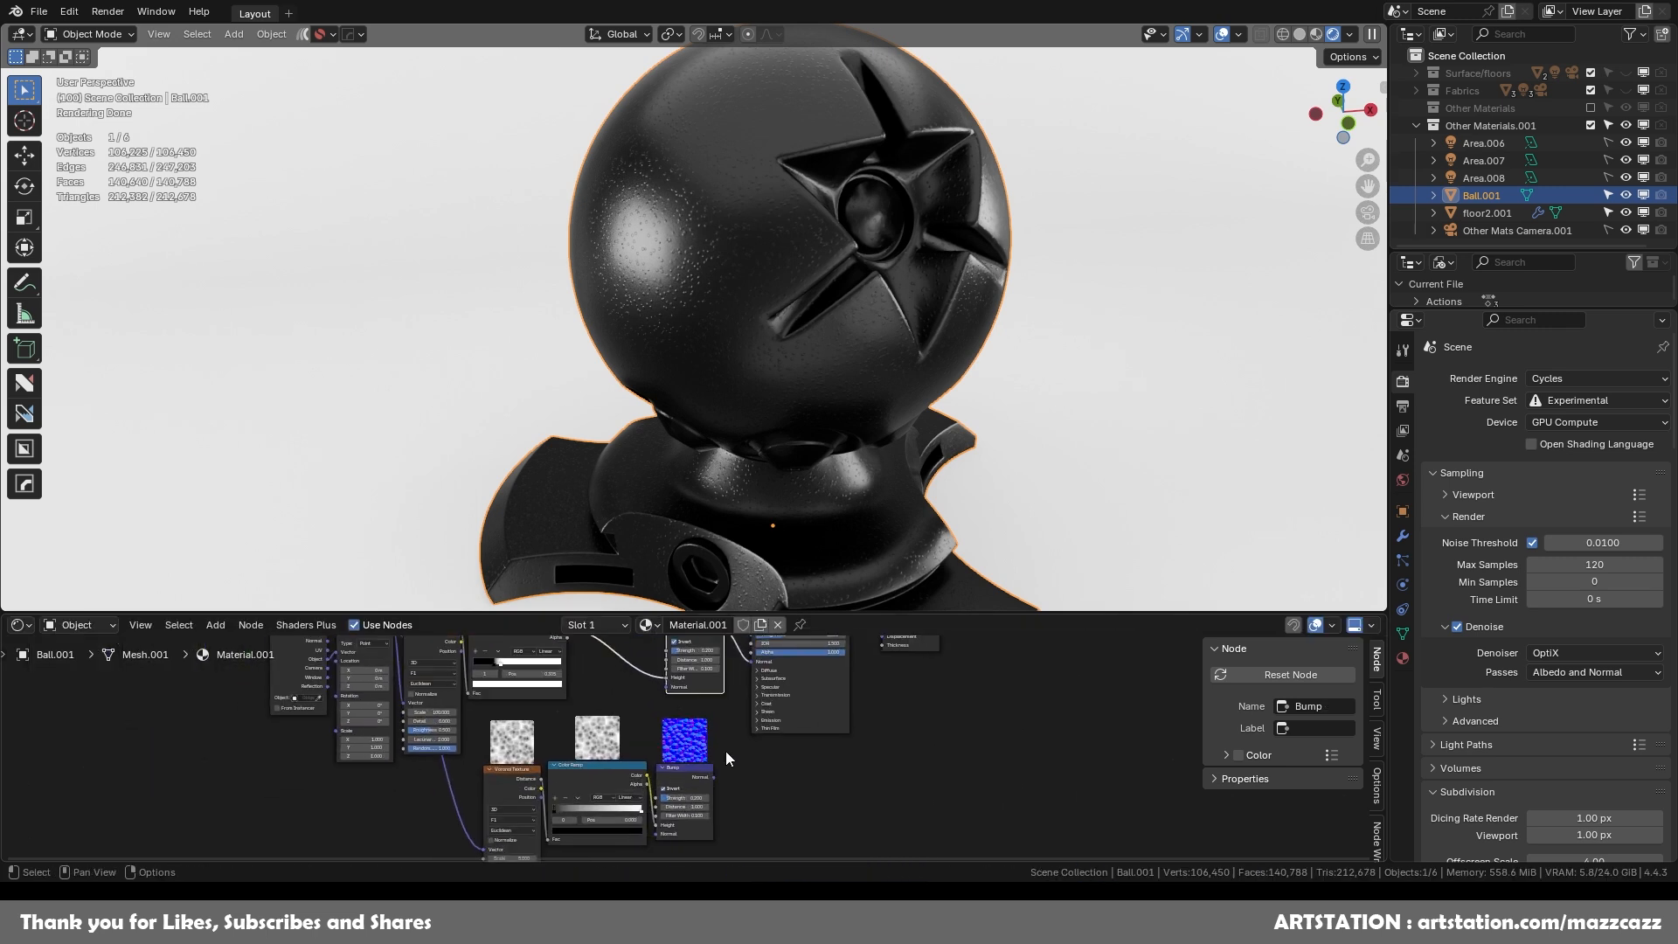
pyautogui.moveTo(714, 777); pyautogui.dragTo(665, 693)
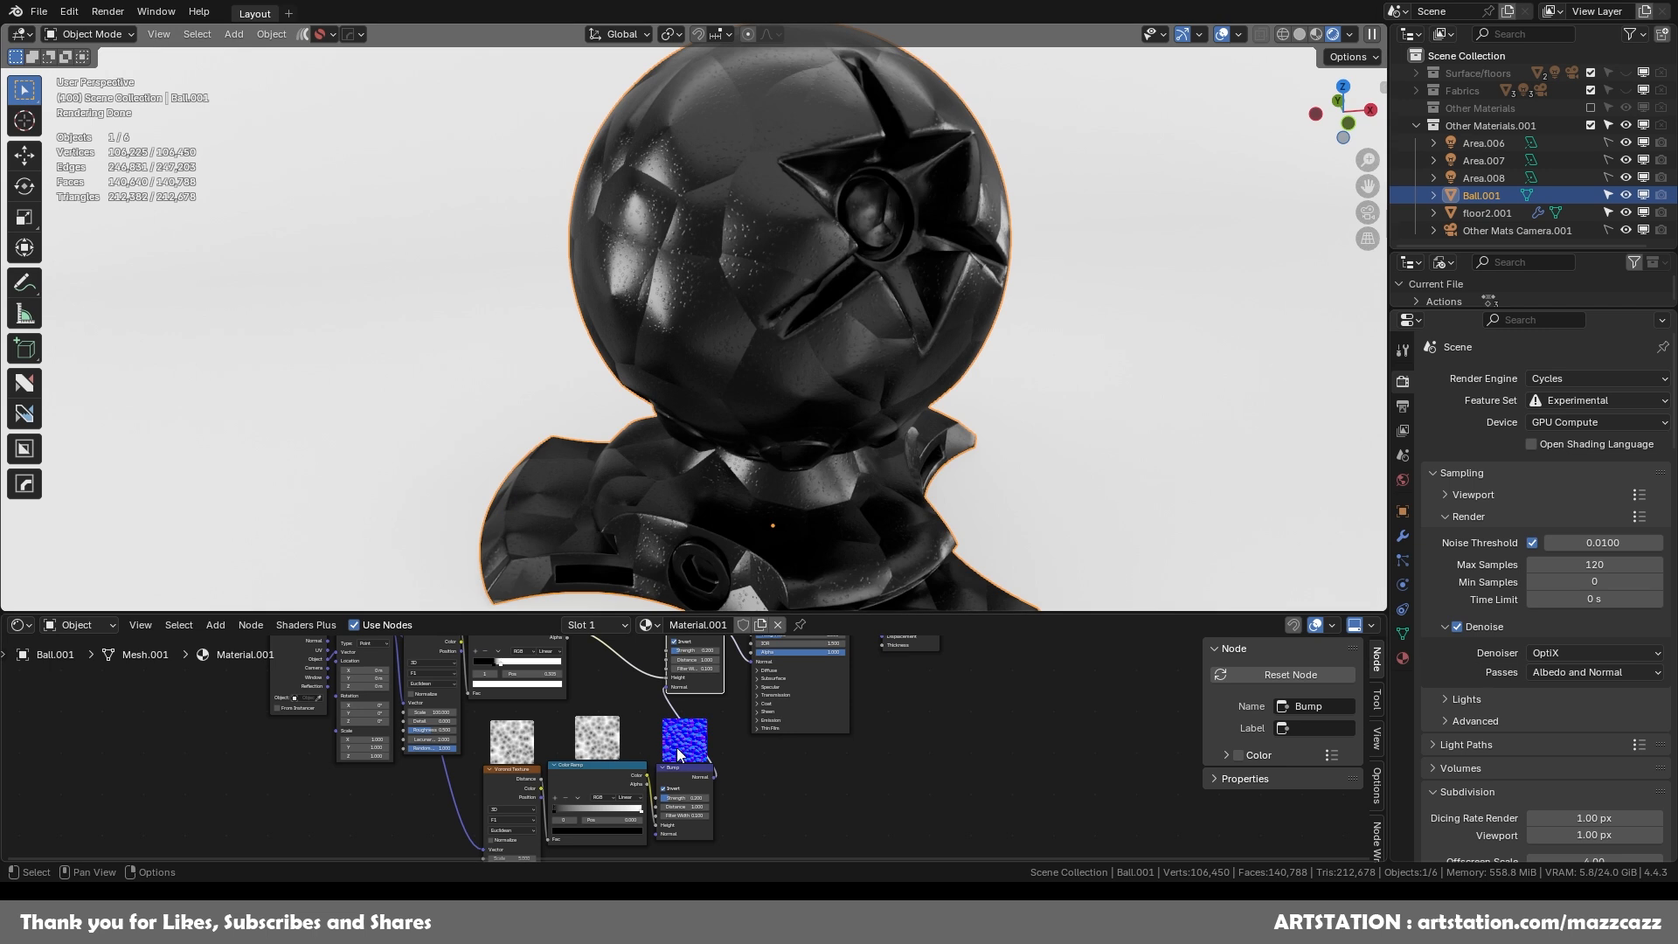
# Set the duplicated Voronoi Texture's scale to 50.
pyautogui.scroll(-1, 836, 678)
pyautogui.moveTo(835, 678)
pyautogui.keyDown('shift'); pyautogui.mouseDown(button='middle')
pyautogui.moveTo(827, 738)
pyautogui.moveTo(848, 699)
pyautogui.mouseUp(button='middle'); pyautogui.keyUp('shift')
pyautogui.scroll(2, 747, 684)
pyautogui.keyDown('shift'); pyautogui.moveTo(707, 757); pyautogui.dragTo(623, 731, button='middle'); pyautogui.keyUp('shift')
pyautogui.scroll(8, 732, 713)
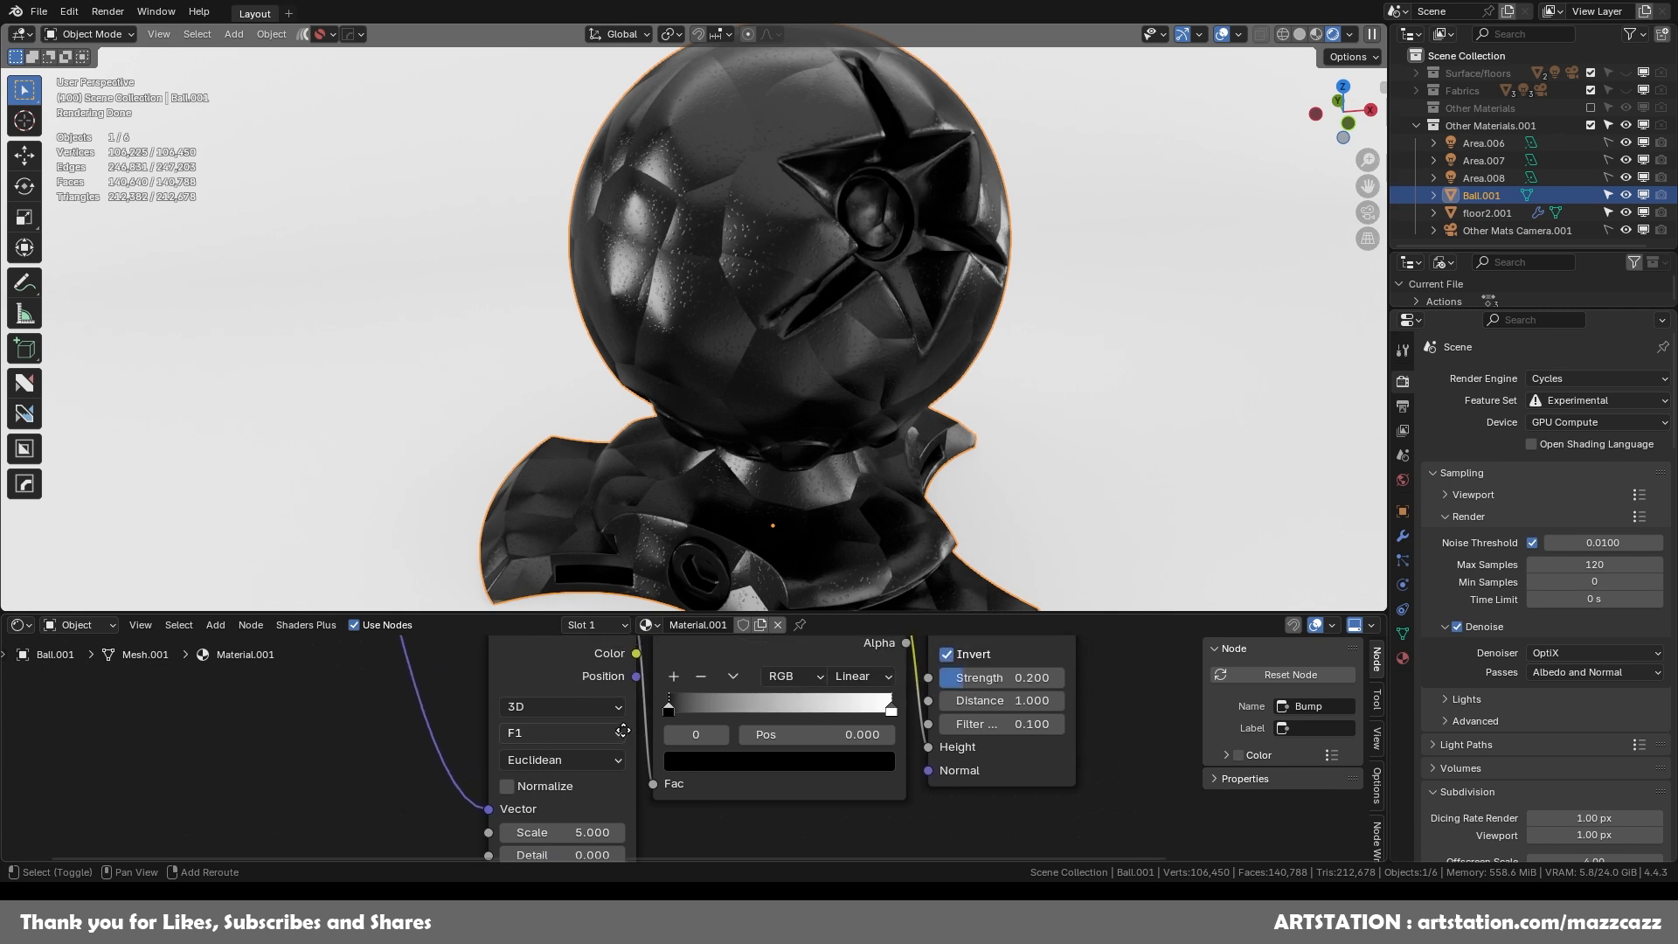
pyautogui.scroll(-1, 623, 730)
pyautogui.doubleClick(605, 809)
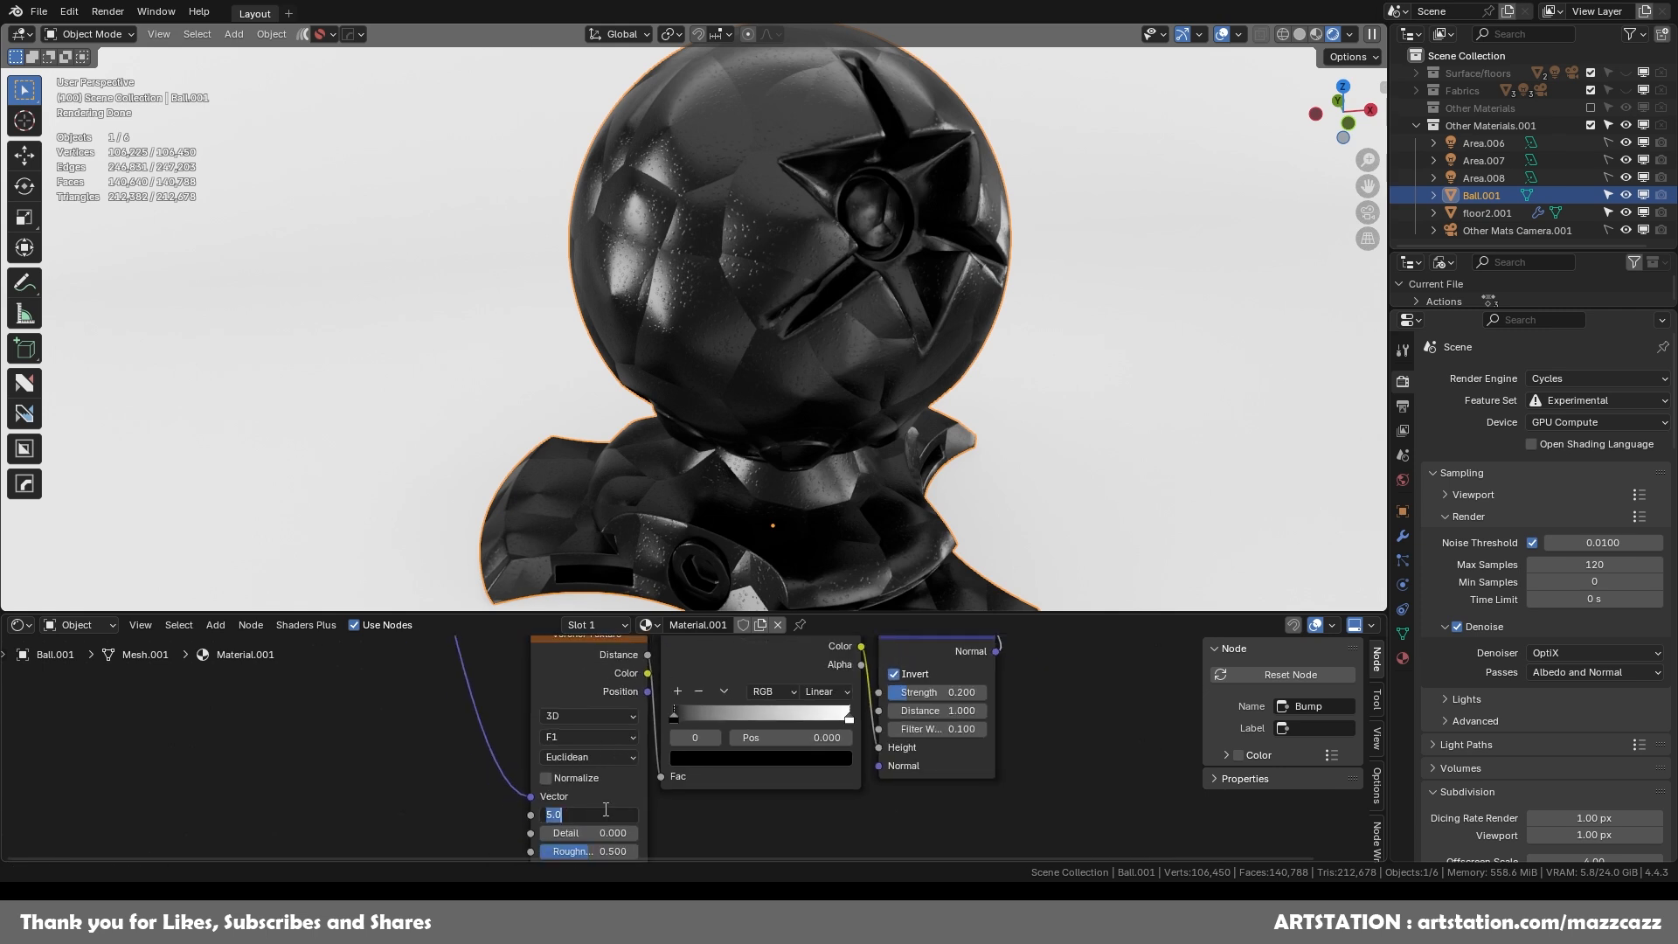
pyautogui.write('50')
pyautogui.press('Return')
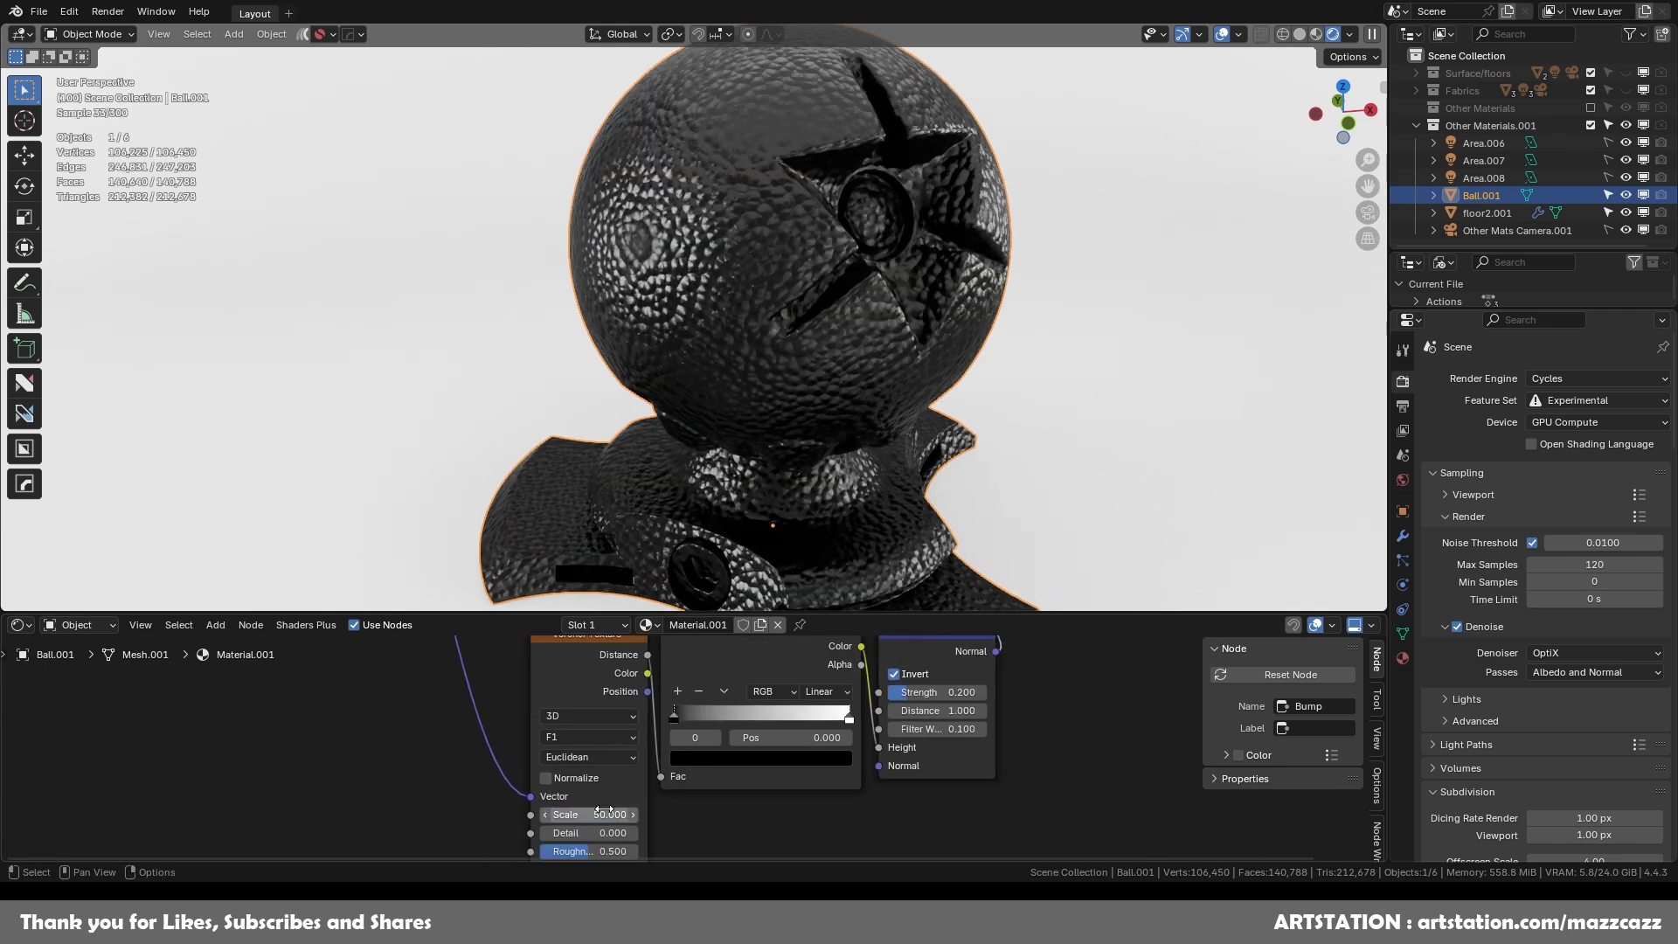
# Turn off Invert on the duplicated Bump and tighten its Color Ramp, with the black stop at 0.045 and the white stop close to it.
pyautogui.click(893, 674)
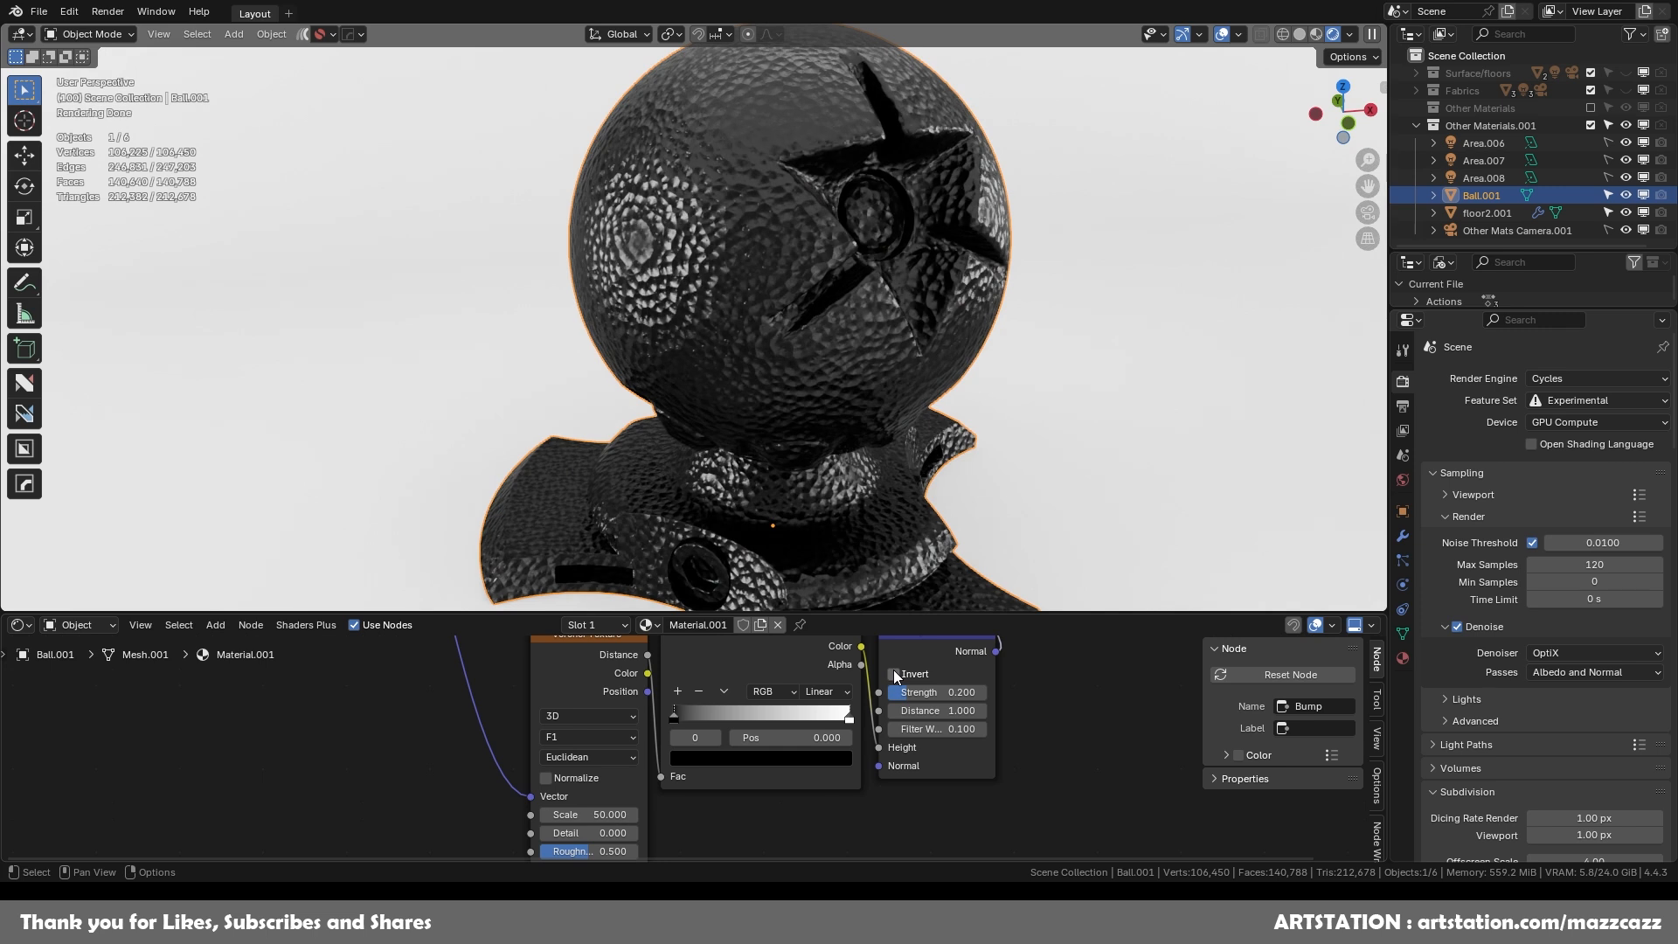
pyautogui.moveTo(848, 715); pyautogui.dragTo(683, 717)
pyautogui.moveTo(760, 701); pyautogui.dragTo(789, 808, button='middle')
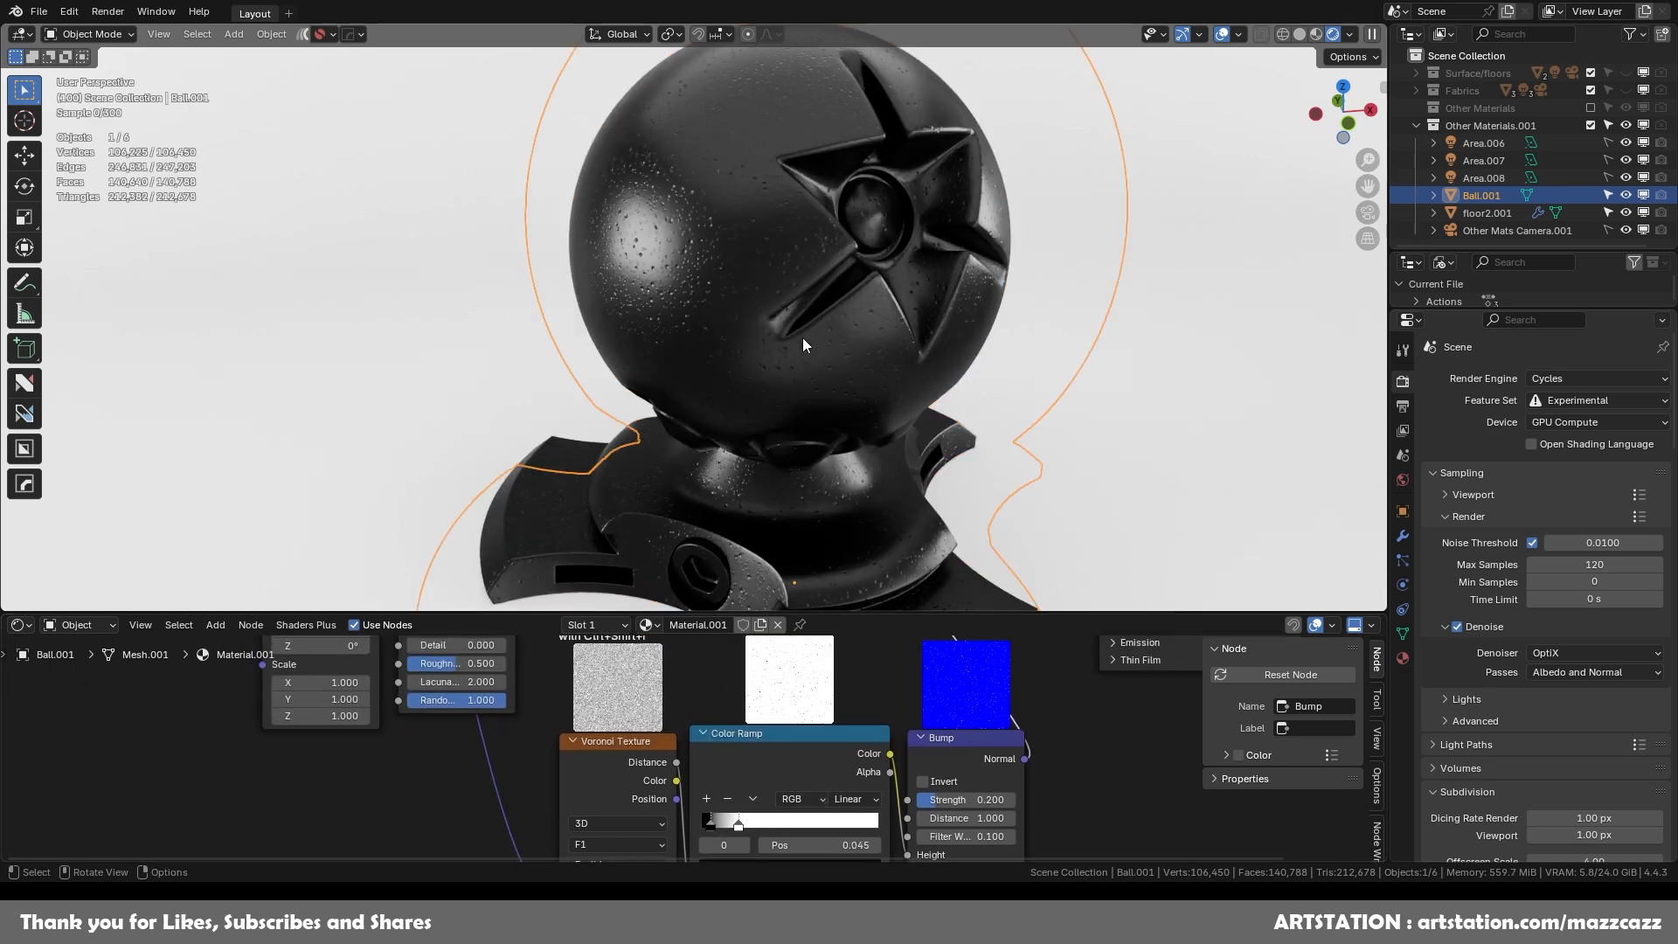
pyautogui.scroll(6, 800, 360)
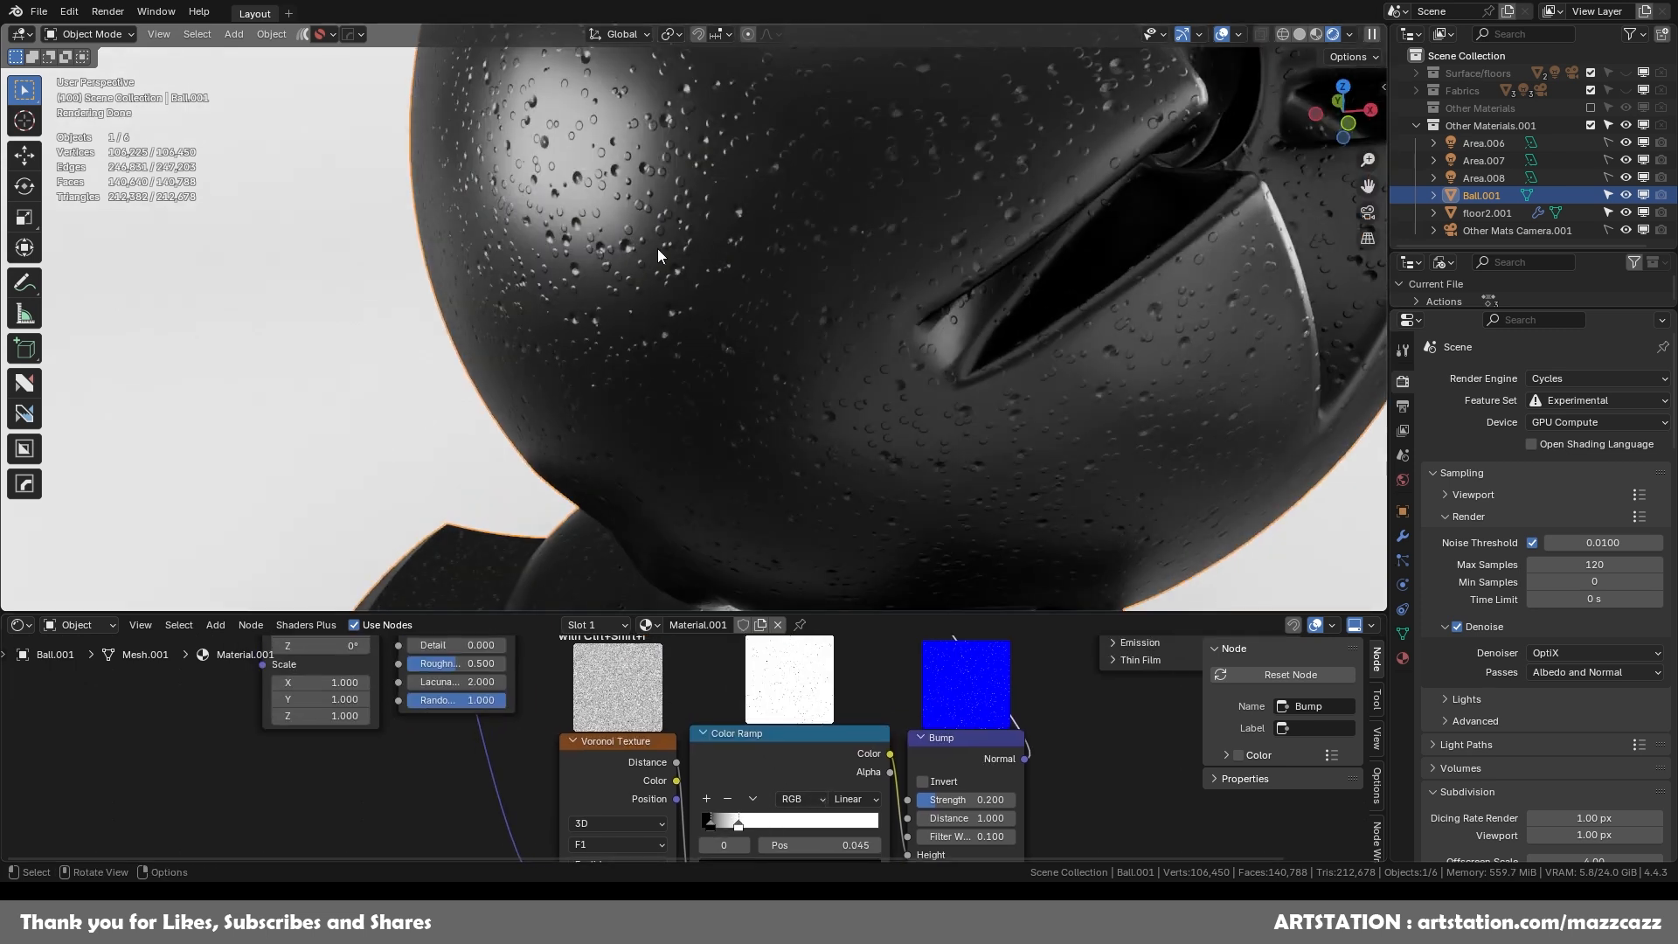
pyautogui.scroll(-5, 764, 333)
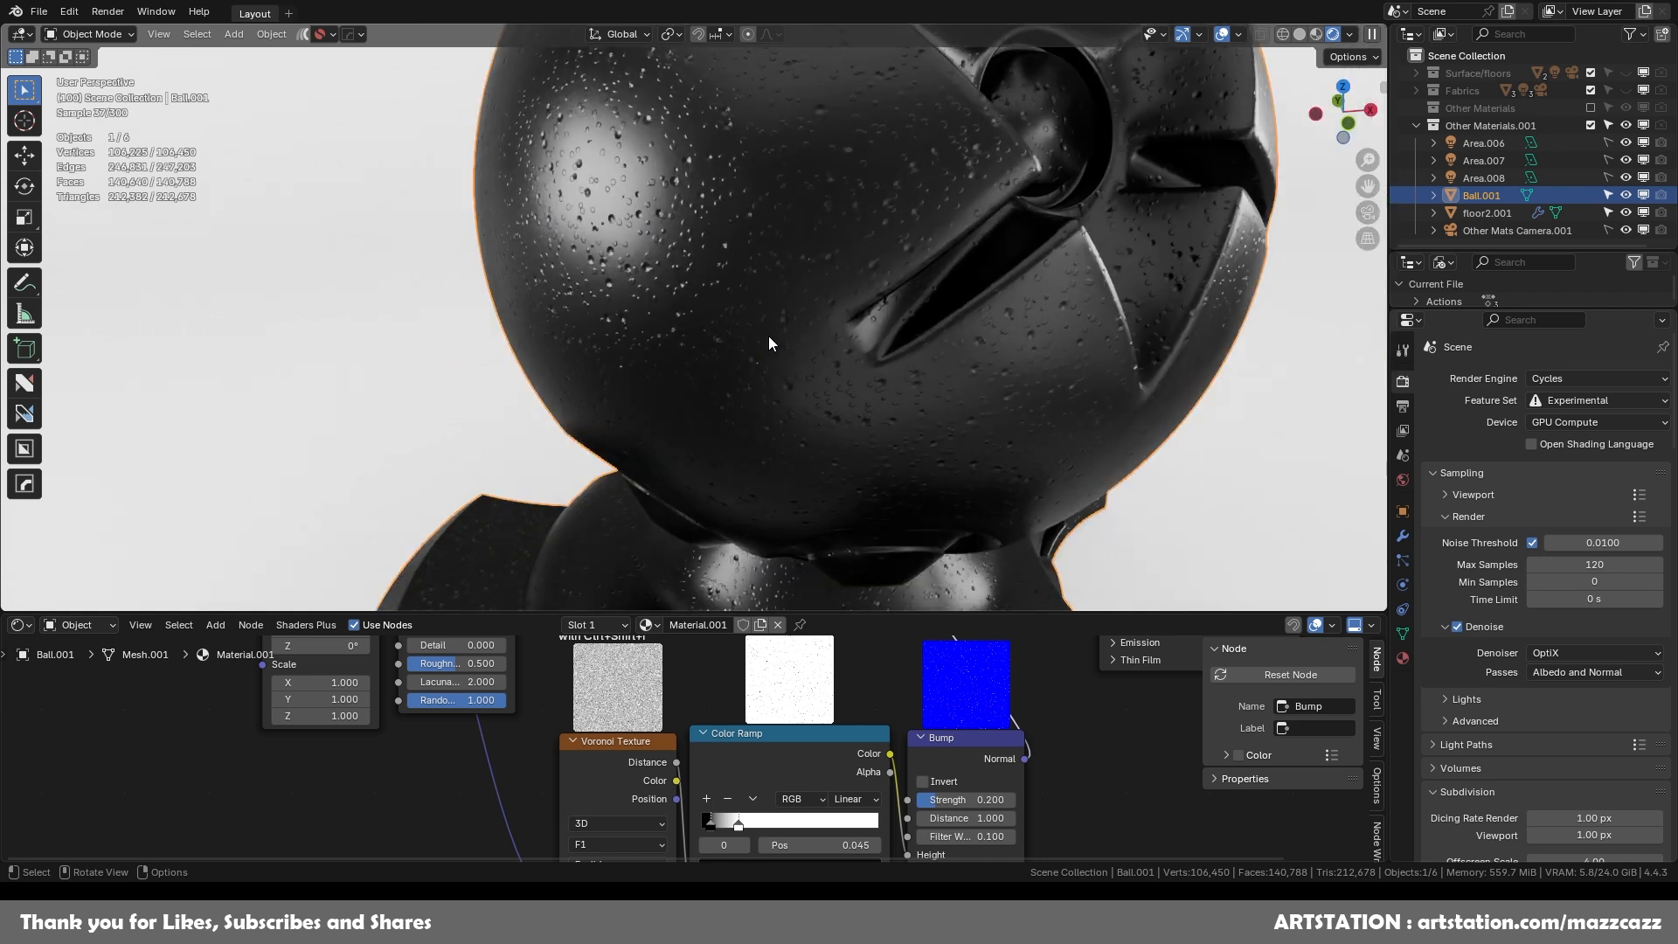
pyautogui.scroll(-2, 769, 338)
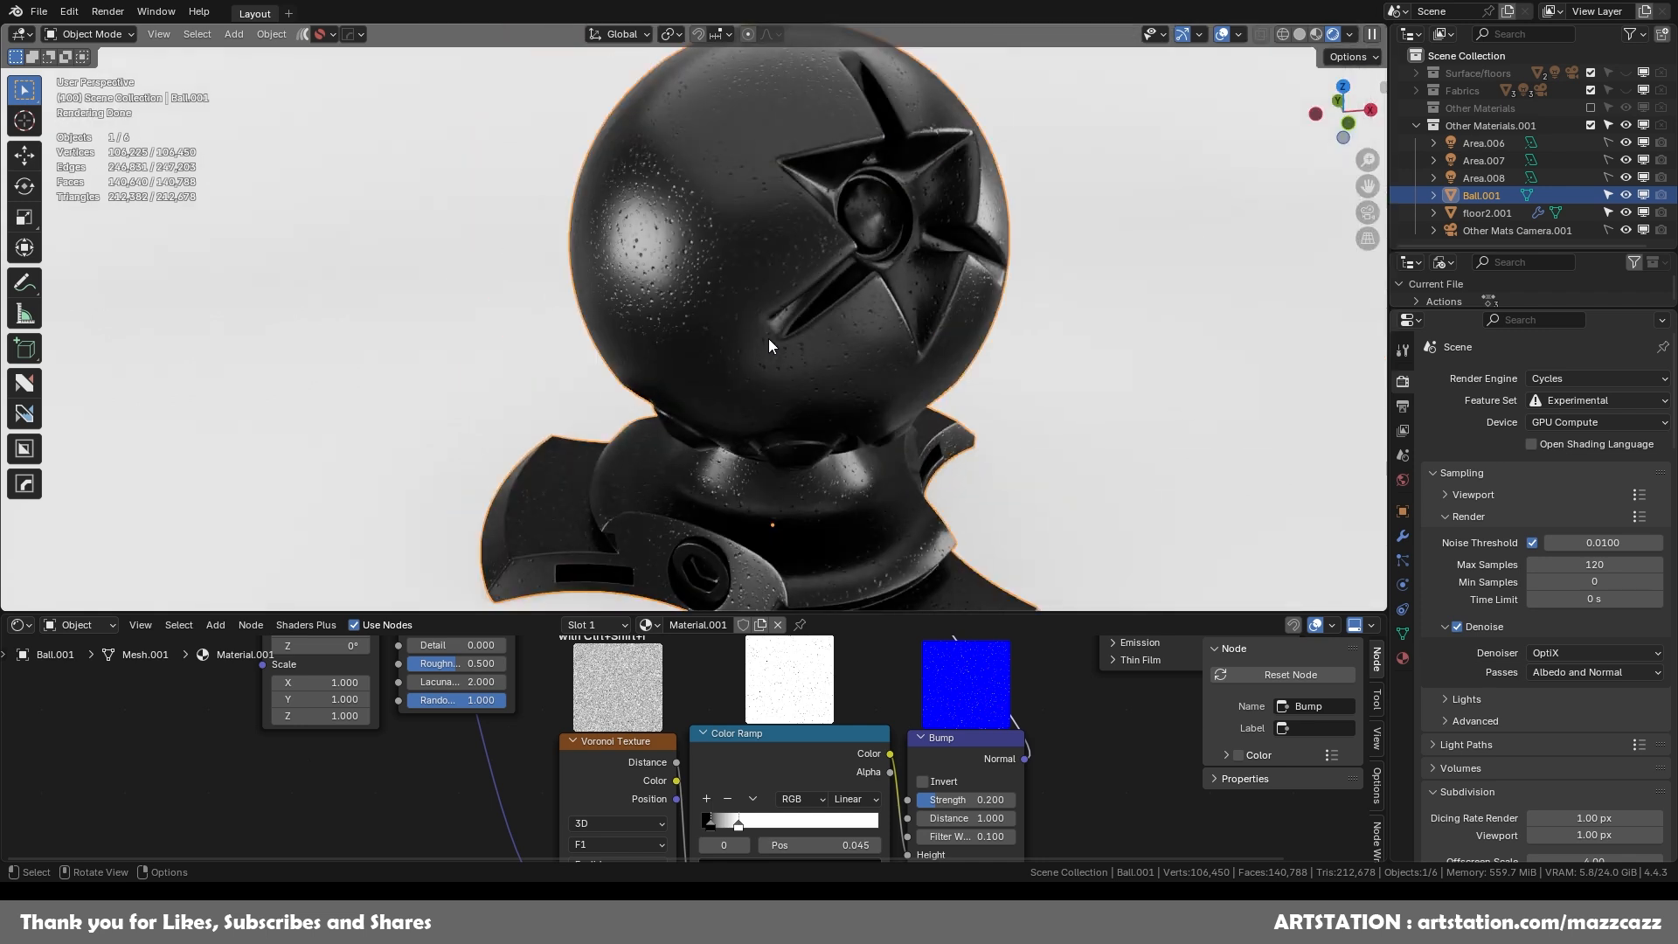
pyautogui.scroll(-1, 768, 338)
pyautogui.scroll(-1, 862, 413)
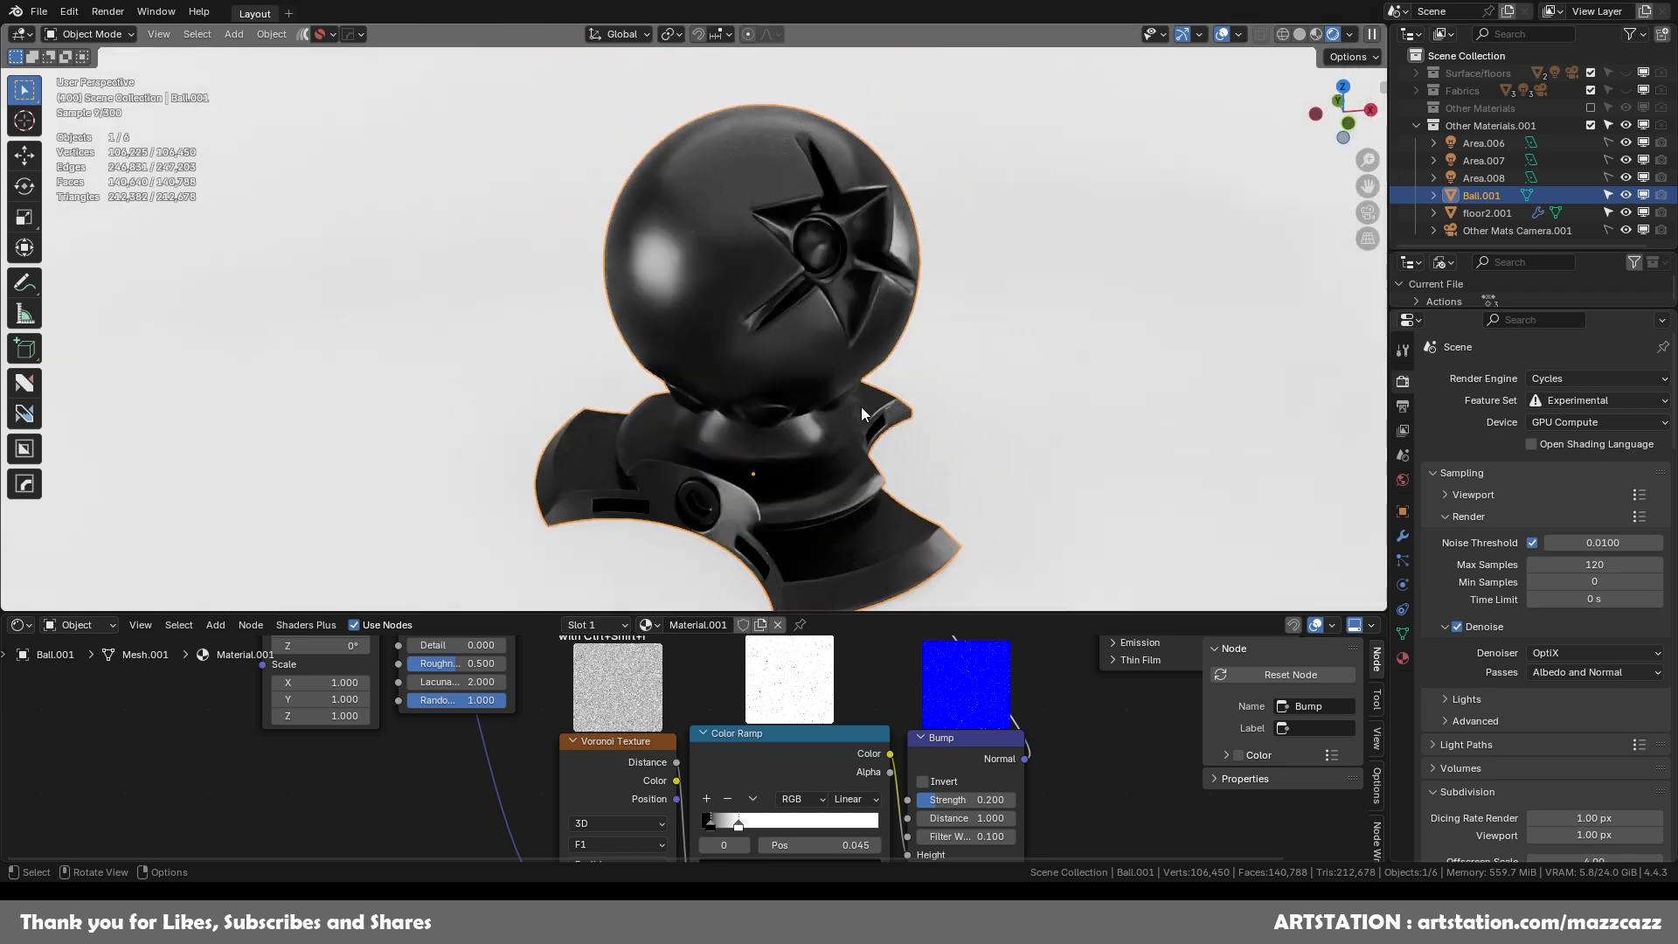
pyautogui.scroll(-5, 827, 712)
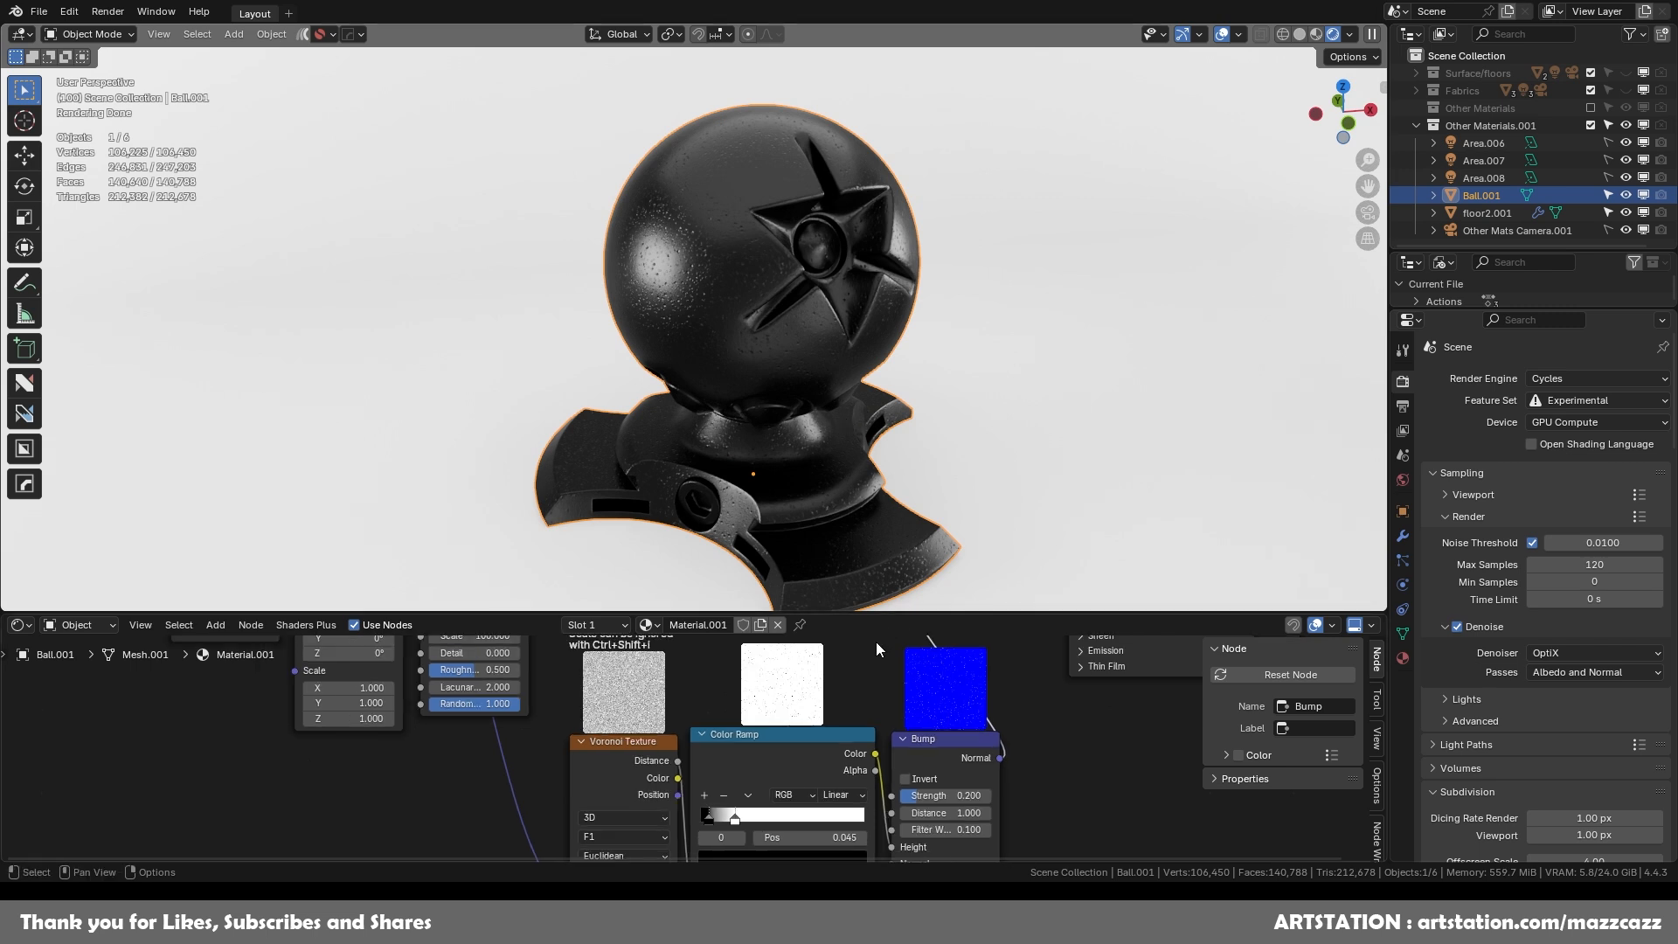
# Spread out the node tree by moving the shader and output nodes and both Bump nodes further from the Color Ramps.
pyautogui.keyDown('shift'); pyautogui.moveTo(807, 724); pyautogui.dragTo(756, 731, button='middle'); pyautogui.keyUp('shift')
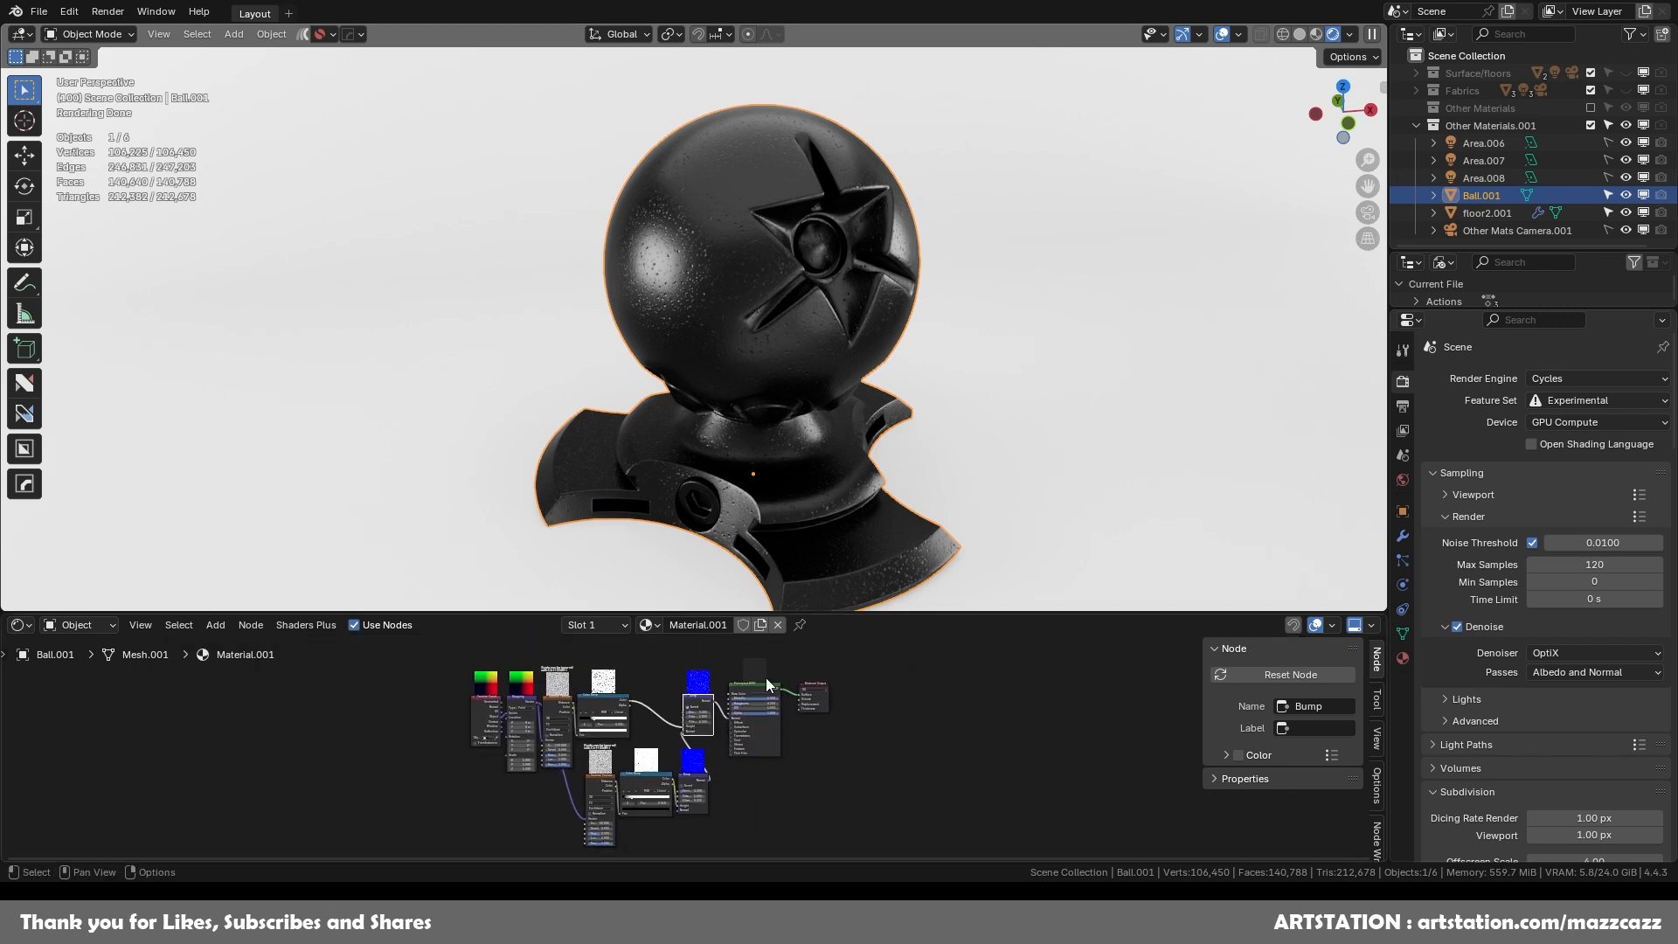
pyautogui.moveTo(753, 661); pyautogui.dragTo(852, 687)
pyautogui.moveTo(707, 701); pyautogui.dragTo(752, 703)
pyautogui.scroll(3, 806, 730)
pyautogui.moveTo(806, 736); pyautogui.dragTo(777, 645, button='middle')
pyautogui.scroll(-4, 693, 755)
pyautogui.moveTo(712, 679); pyautogui.dragTo(747, 682)
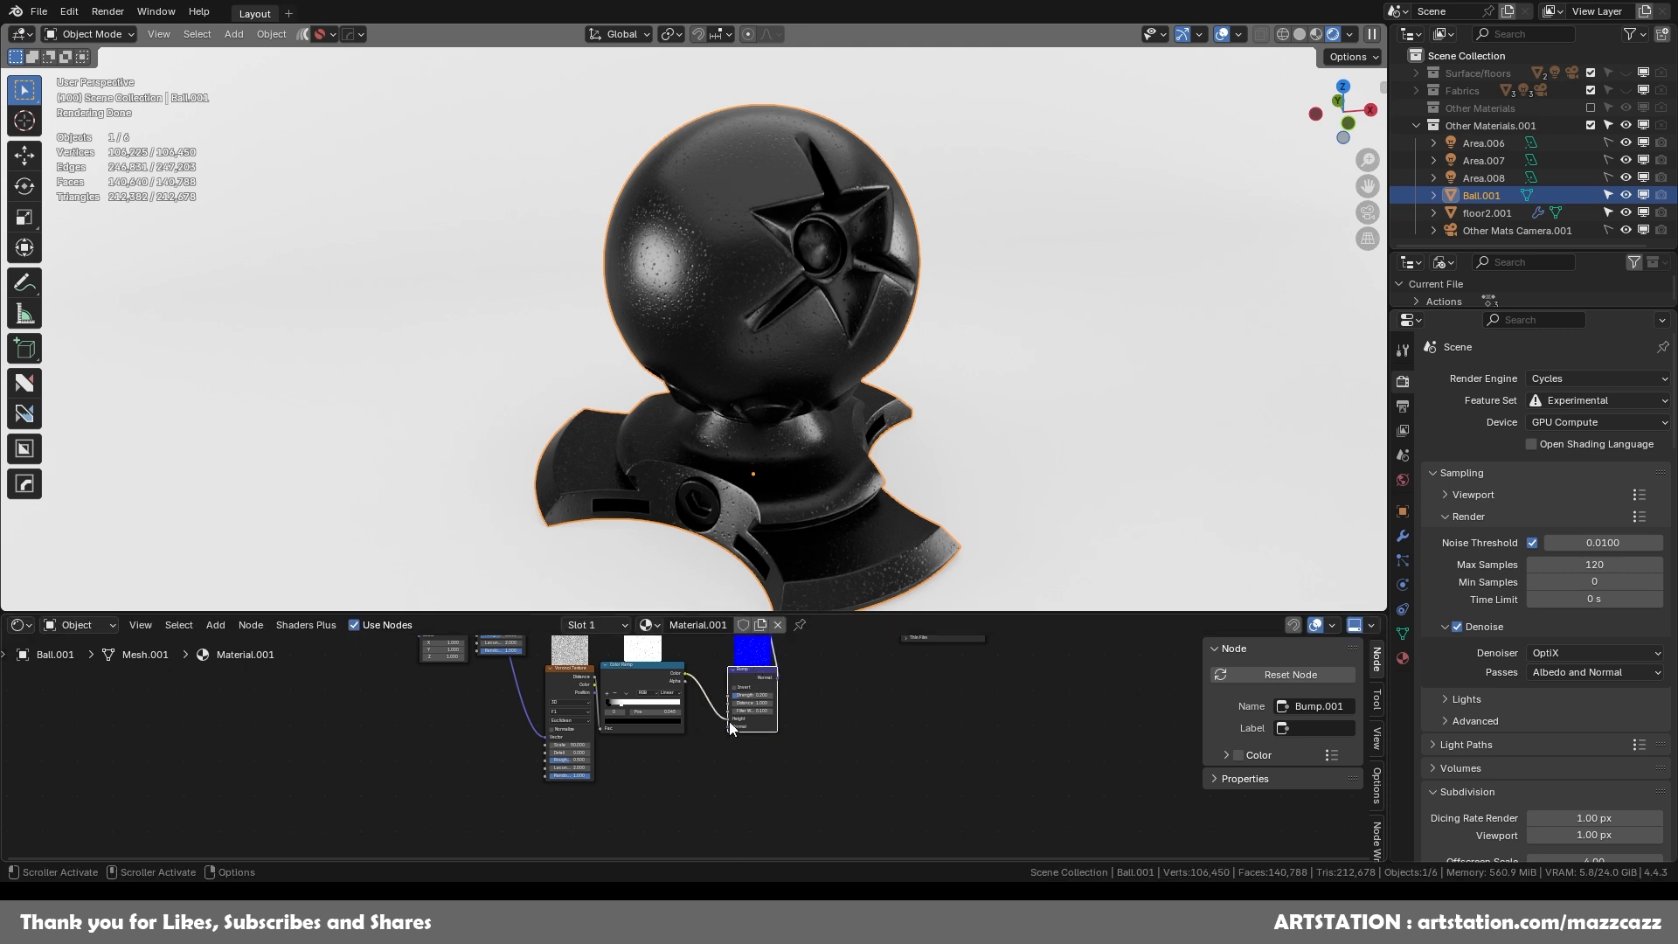
# Review both Voronoi, Color Ramp and Bump chains in the node tree.
pyautogui.scroll(-5, 672, 782)
pyautogui.moveTo(585, 686); pyautogui.dragTo(711, 753, button='middle')
pyautogui.scroll(1, 665, 714)
pyautogui.scroll(3, 665, 705)
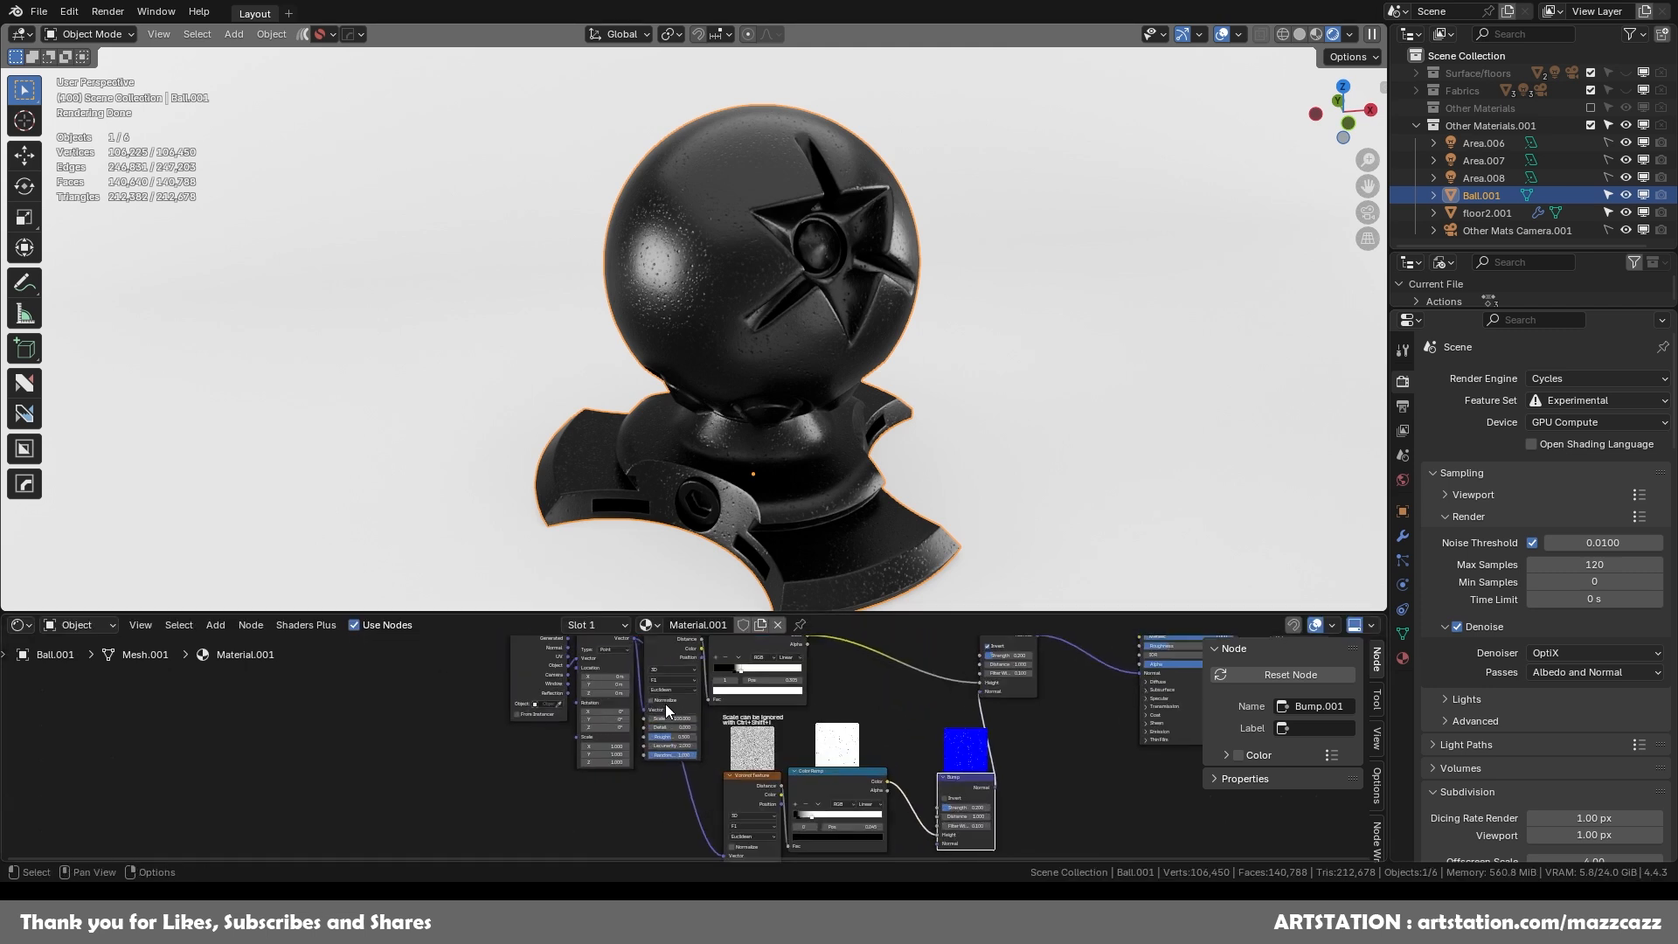
pyautogui.scroll(-2, 685, 690)
pyautogui.scroll(2, 690, 743)
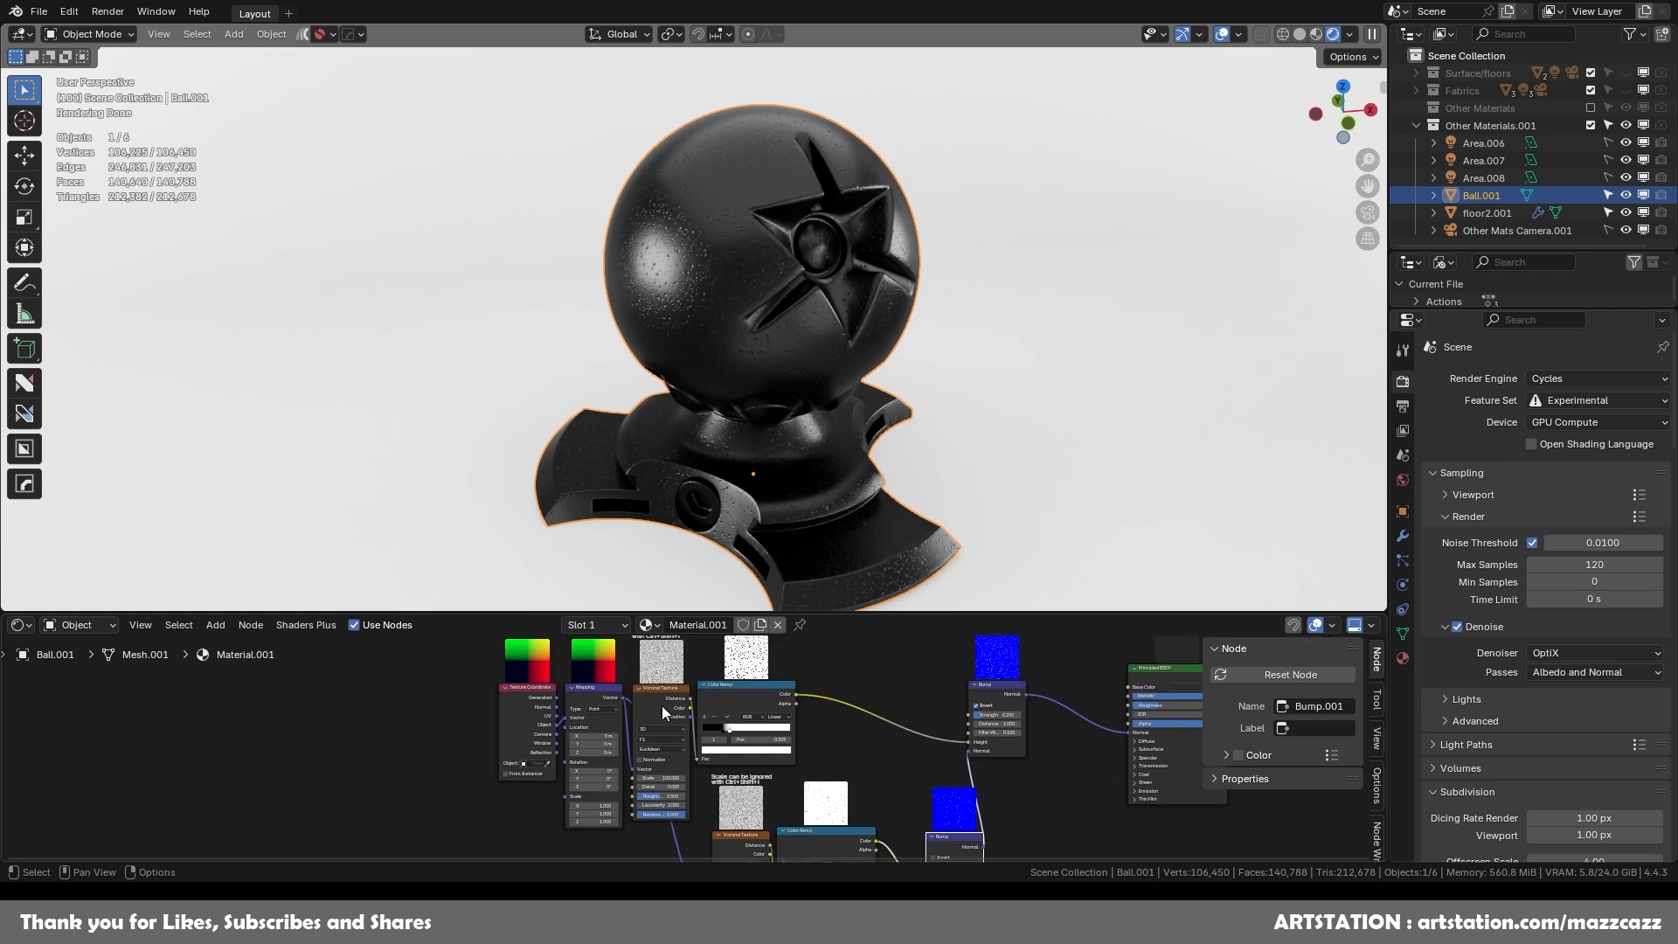
pyautogui.scroll(-1, 682, 725)
pyautogui.scroll(-2, 739, 775)
pyautogui.moveTo(749, 777); pyautogui.dragTo(787, 683, button='middle')
pyautogui.scroll(1, 701, 699)
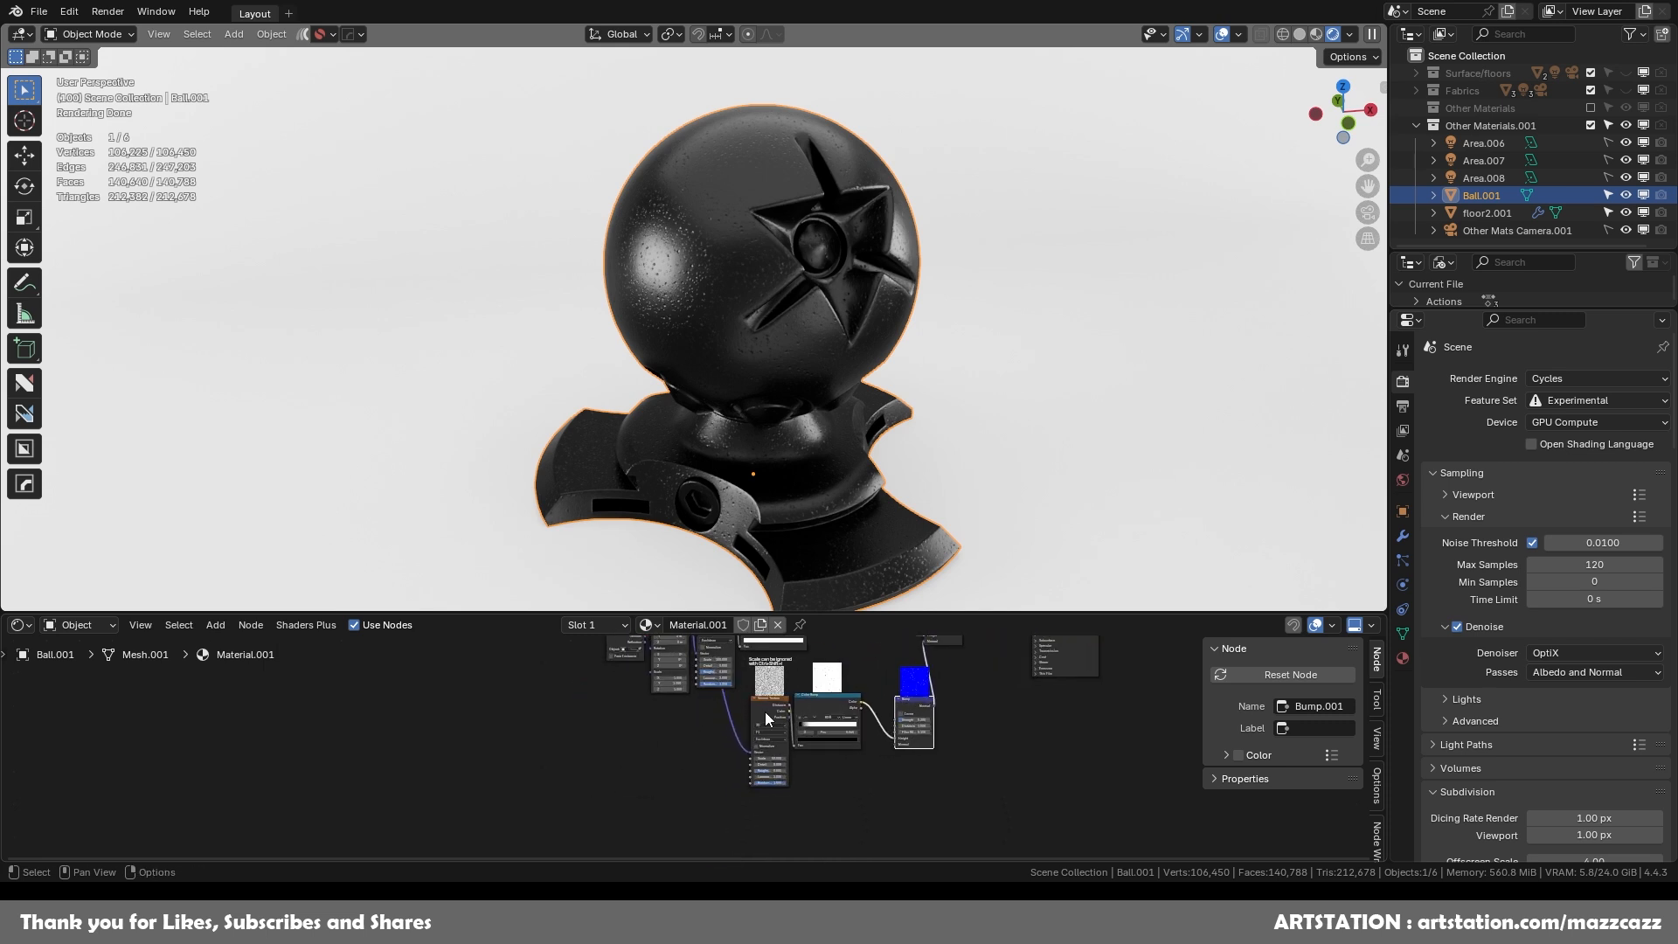
# Add an Image Texture node below the duplicated Voronoi Texture.
pyautogui.hotkey('shift', 'a')
pyautogui.moveTo(649, 760)
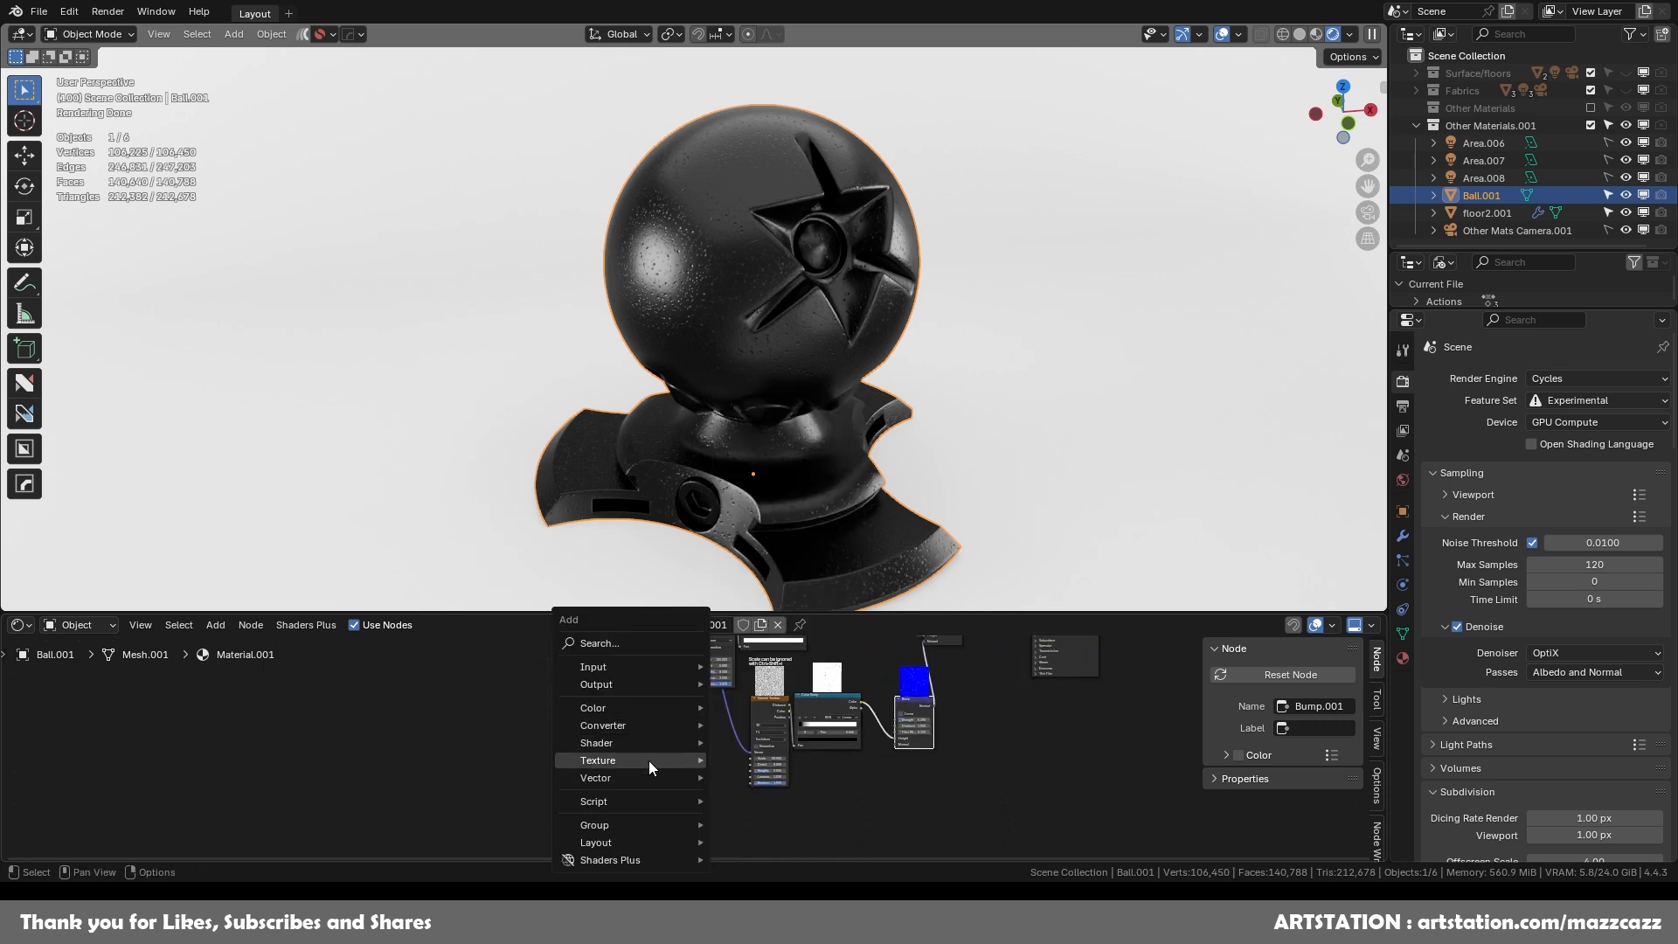
pyautogui.click(771, 638)
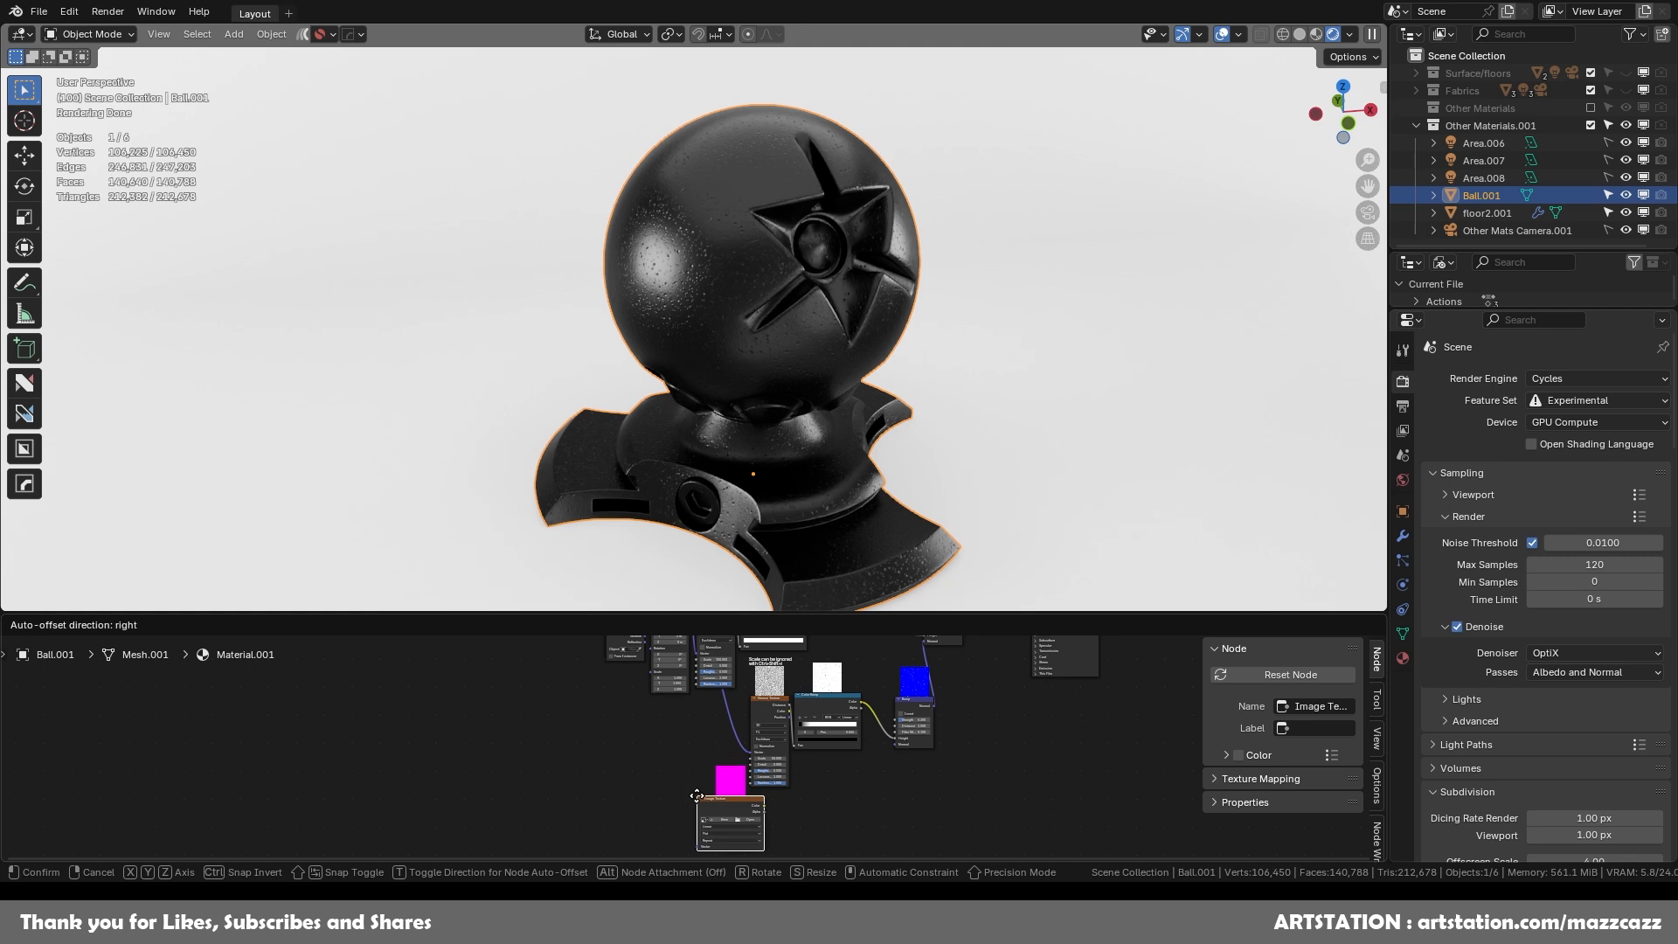
pyautogui.click(729, 809)
# Enlarge the node editor, connect the Mapping's Vector output to the Image Texture, and move the Image Texture clear of the Voronoi Texture.
pyautogui.scroll(-4, 700, 748)
pyautogui.moveTo(695, 728); pyautogui.dragTo(690, 756, button='middle')
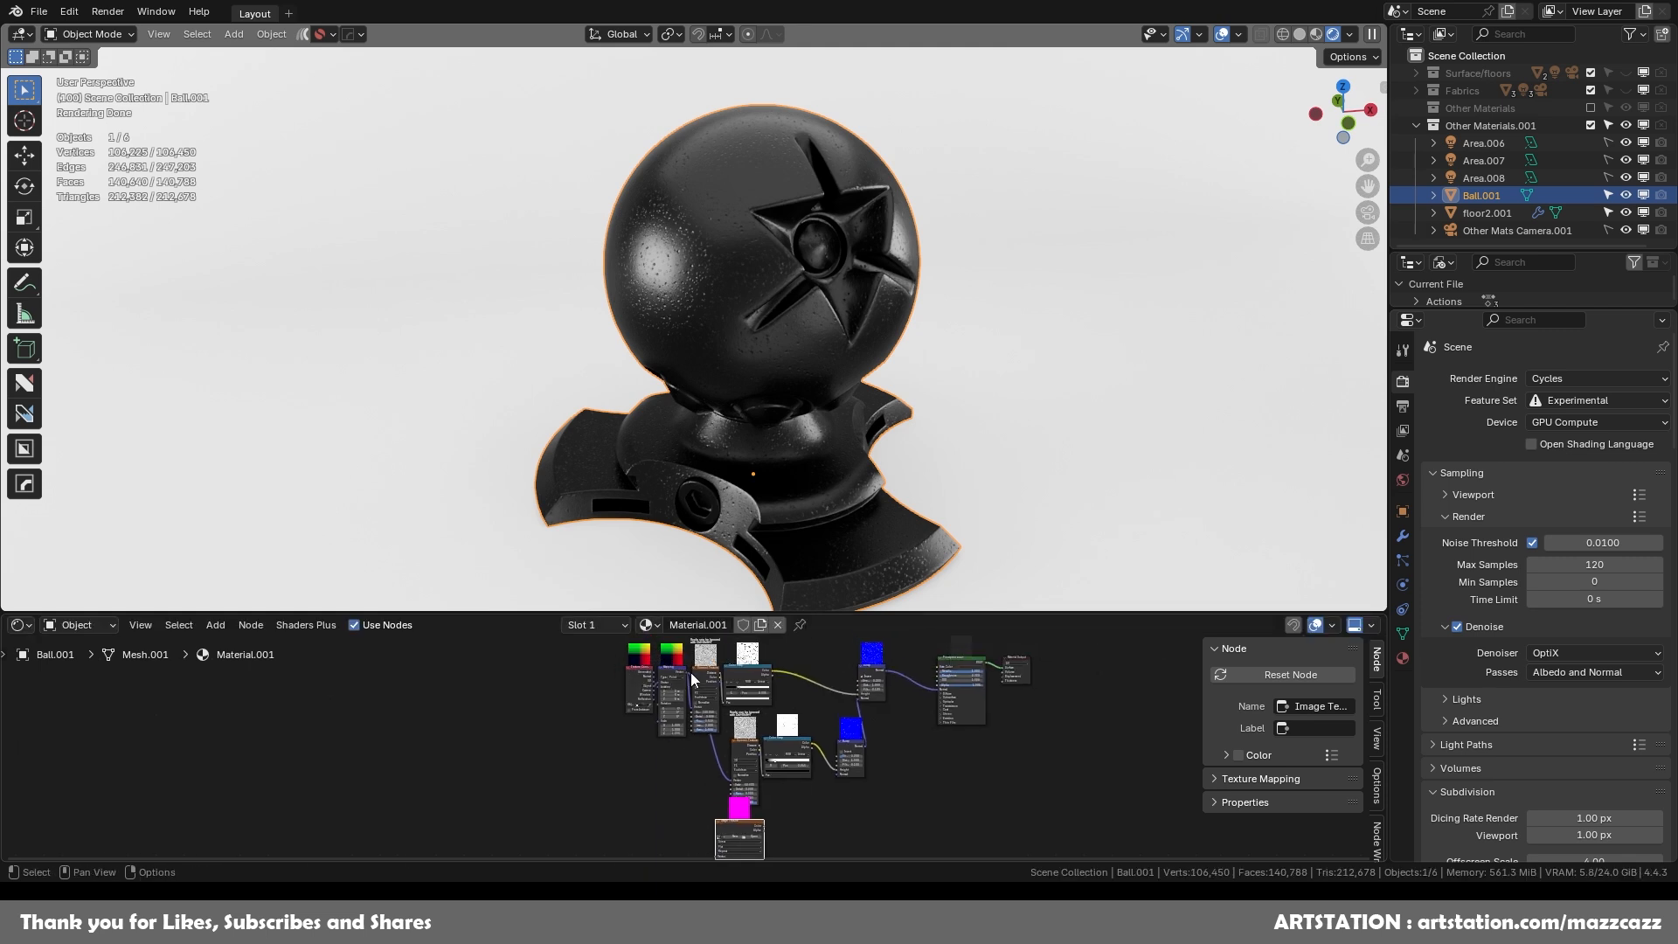
pyautogui.moveTo(690, 615); pyautogui.dragTo(691, 310)
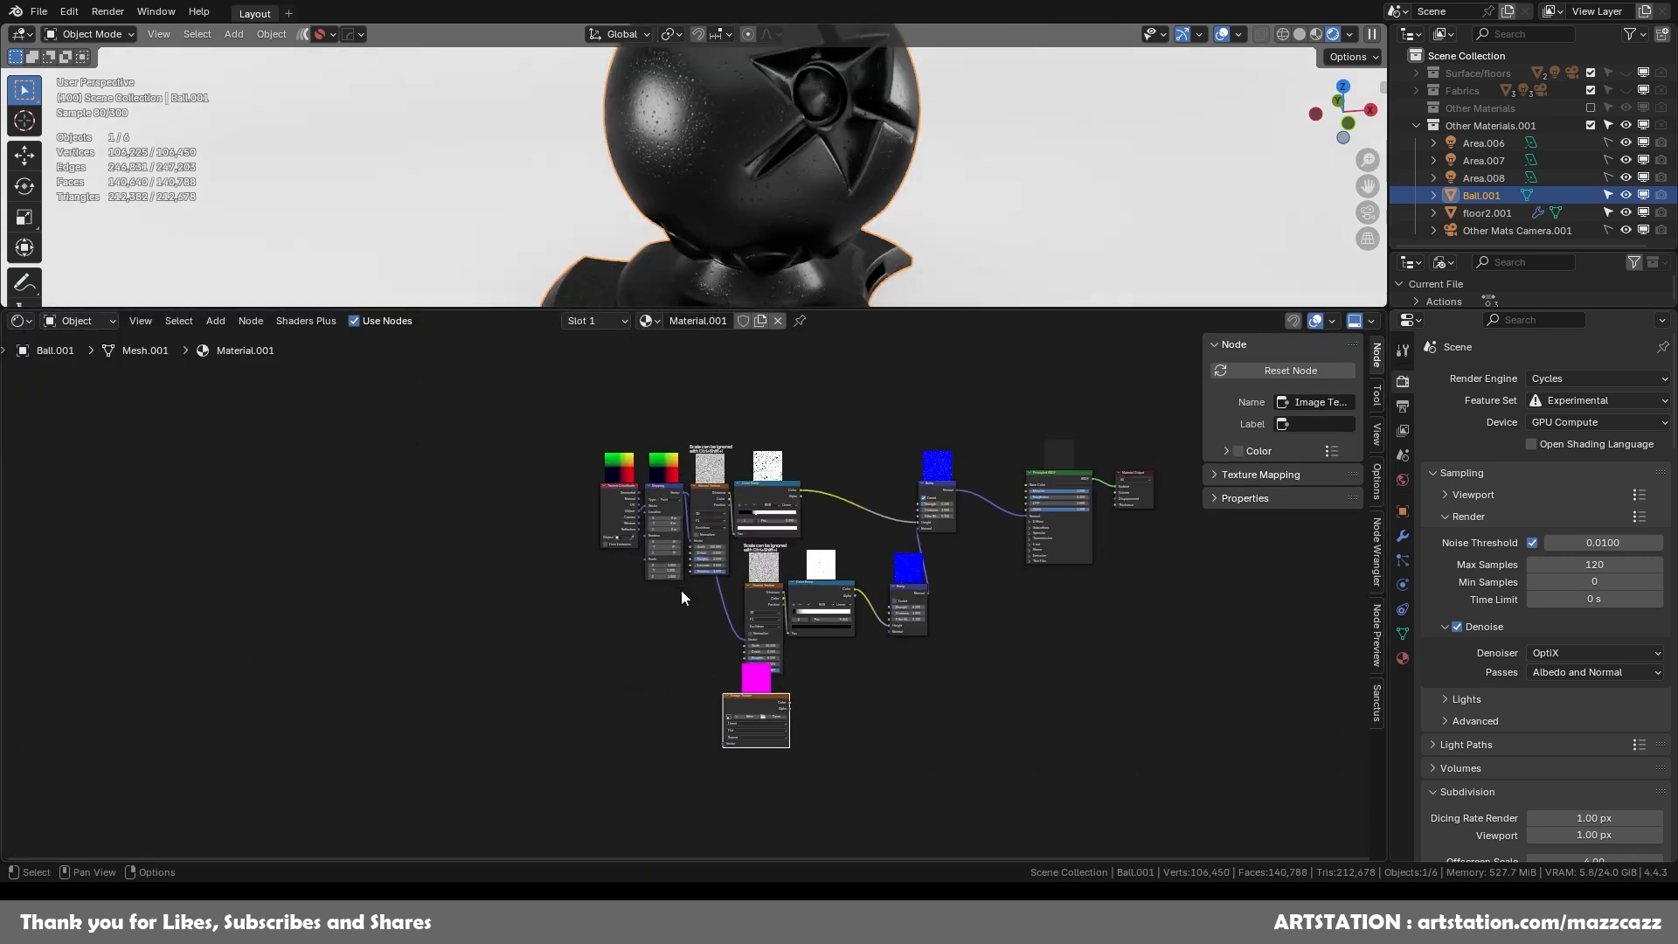
pyautogui.scroll(3, 680, 590)
pyautogui.scroll(-2, 690, 437)
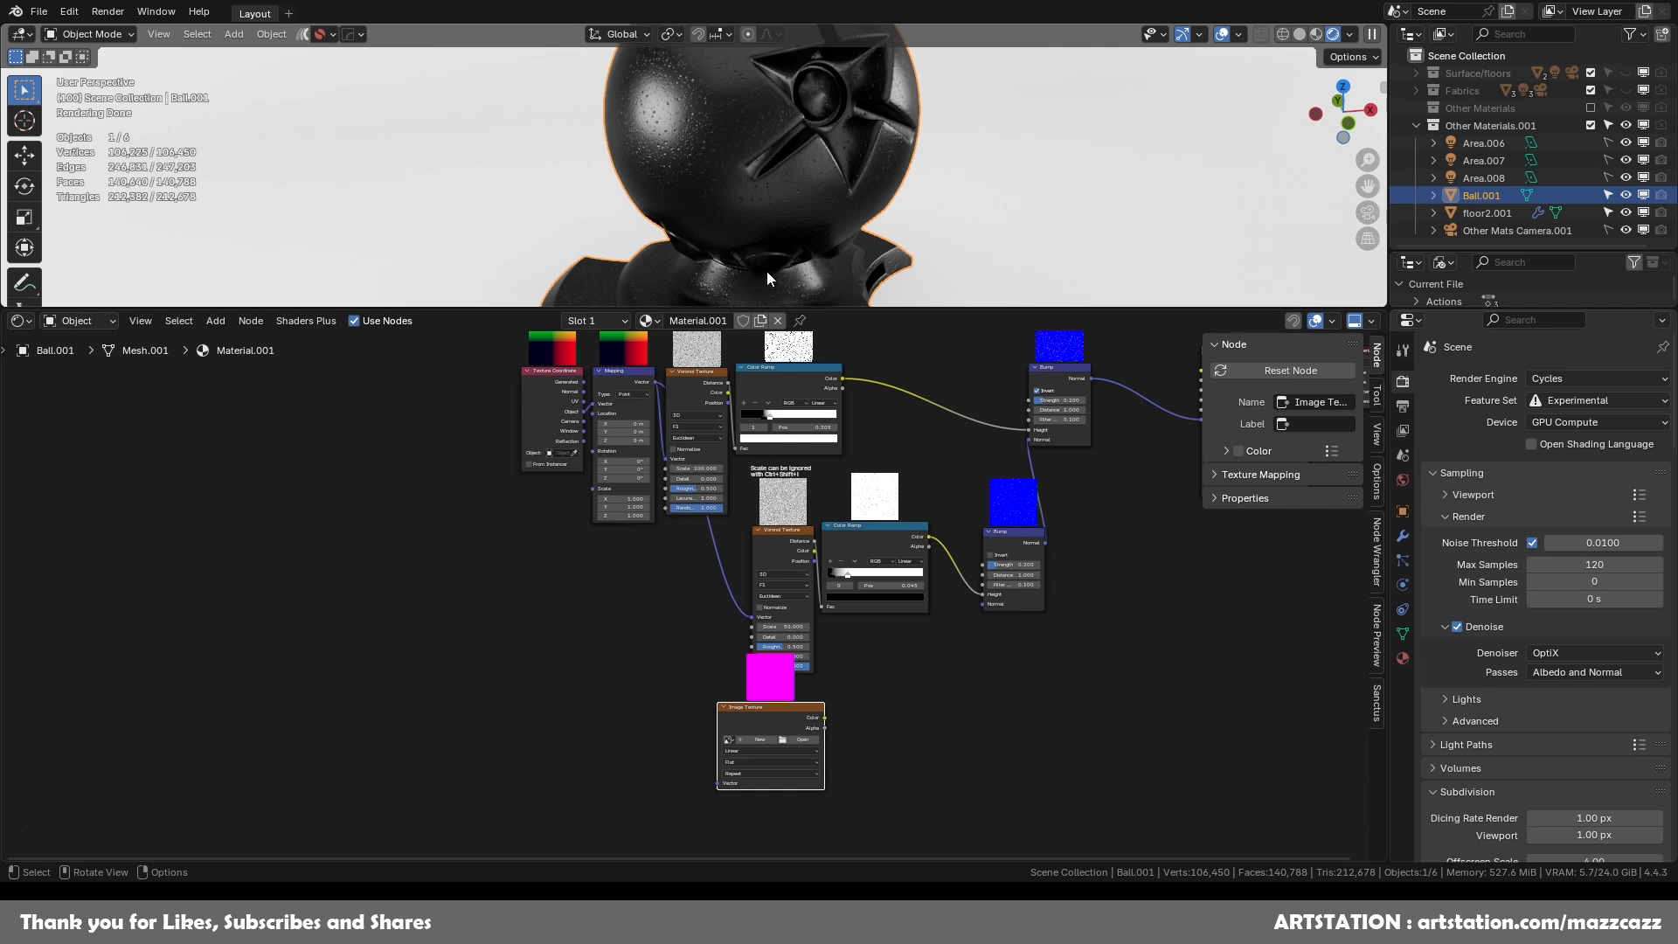
pyautogui.scroll(3, 767, 267)
pyautogui.moveTo(653, 382); pyautogui.dragTo(720, 781)
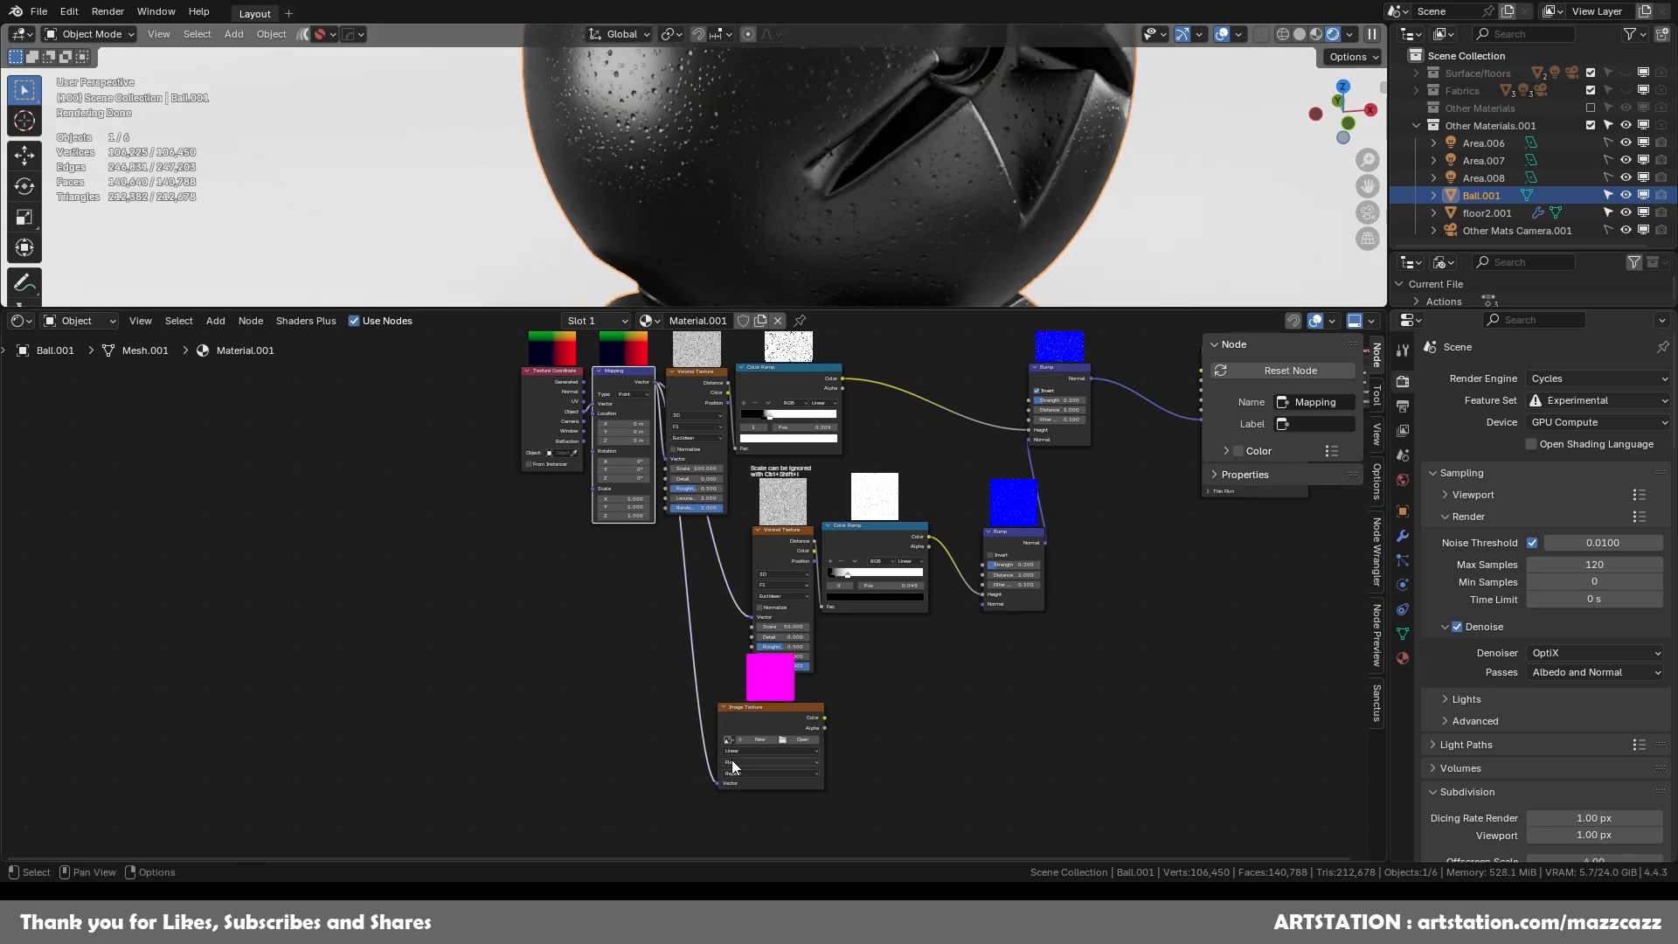
pyautogui.moveTo(783, 714); pyautogui.dragTo(800, 740)
# Duplicate the second Color Ramp, place the copy beside the Image Texture and reset it to its defaults.
pyautogui.click(883, 533)
pyautogui.hotkey('shift', 'd')
pyautogui.click(916, 714)
pyautogui.moveTo(918, 716); pyautogui.dragTo(960, 704)
pyautogui.press('BackSpace')
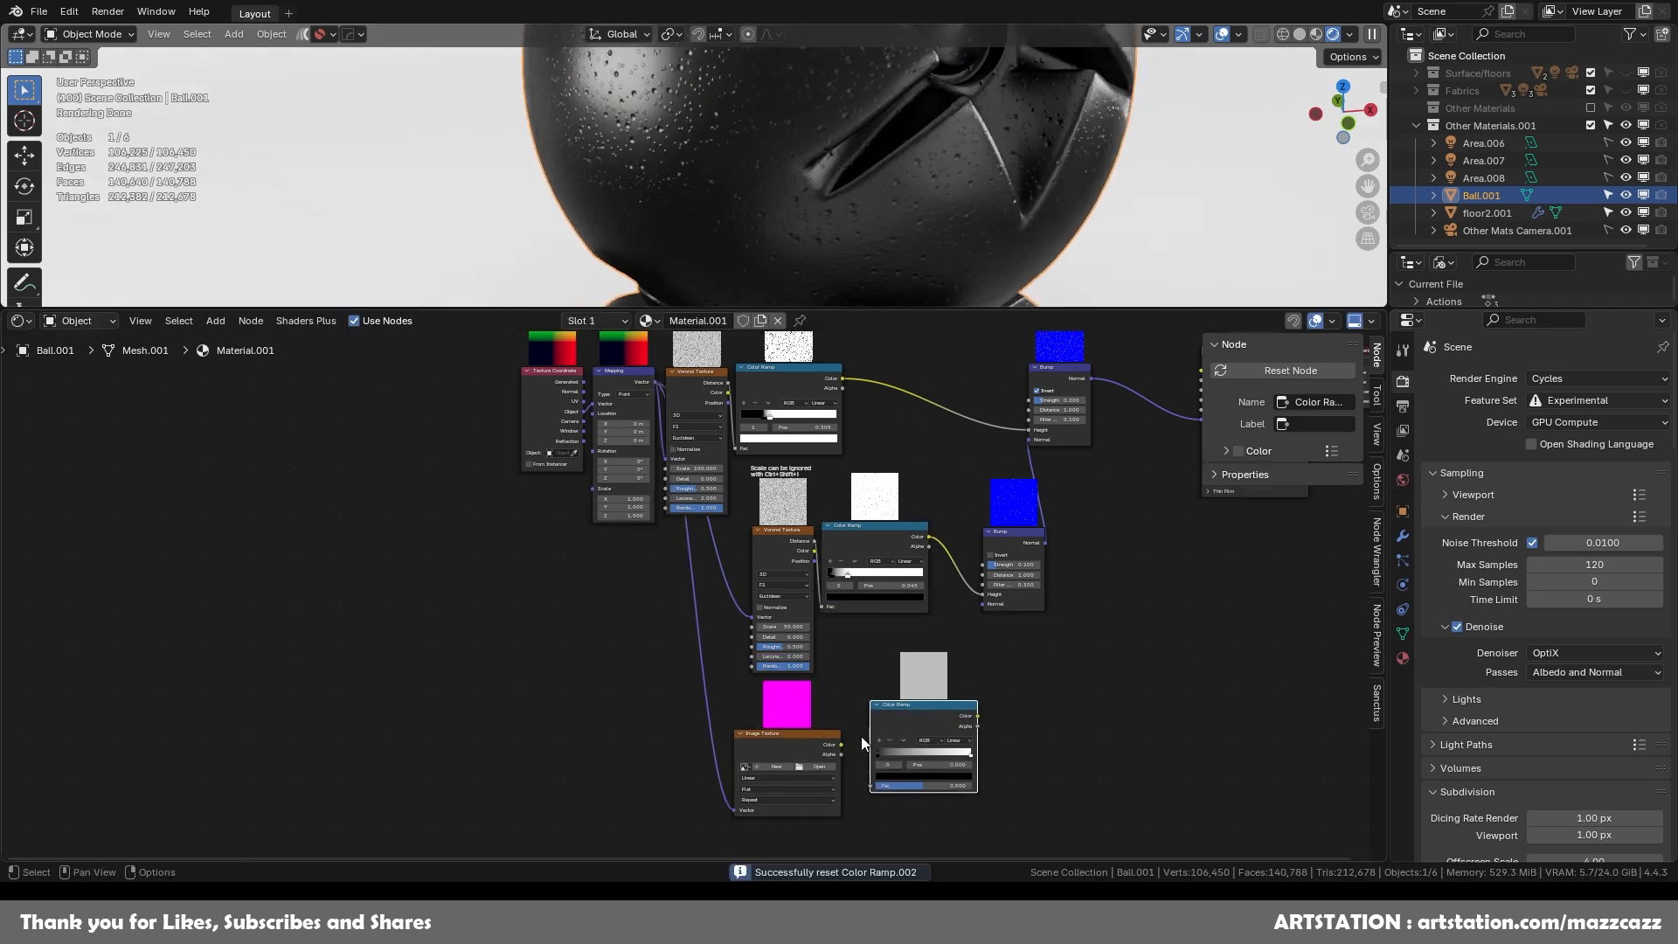
# Connect the Image Texture's Alpha output to the Fac input of the new Color Ramp.
pyautogui.click(841, 742)
pyautogui.rightClick(857, 730)
pyautogui.press('Escape')
pyautogui.moveTo(842, 754); pyautogui.dragTo(869, 785)
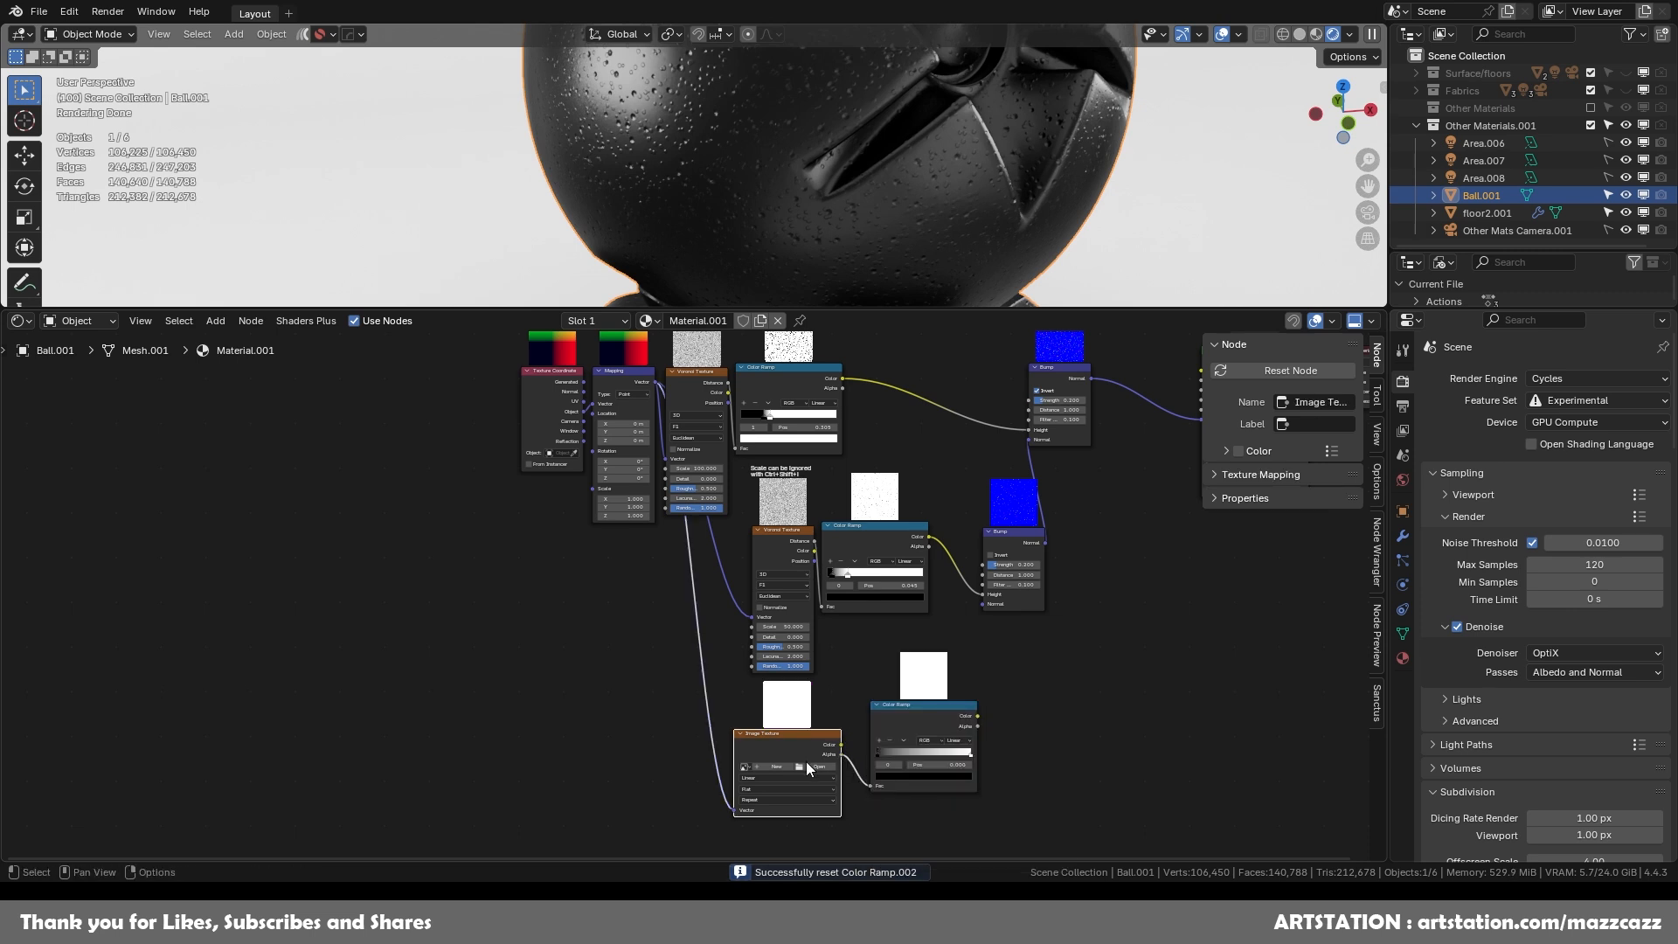
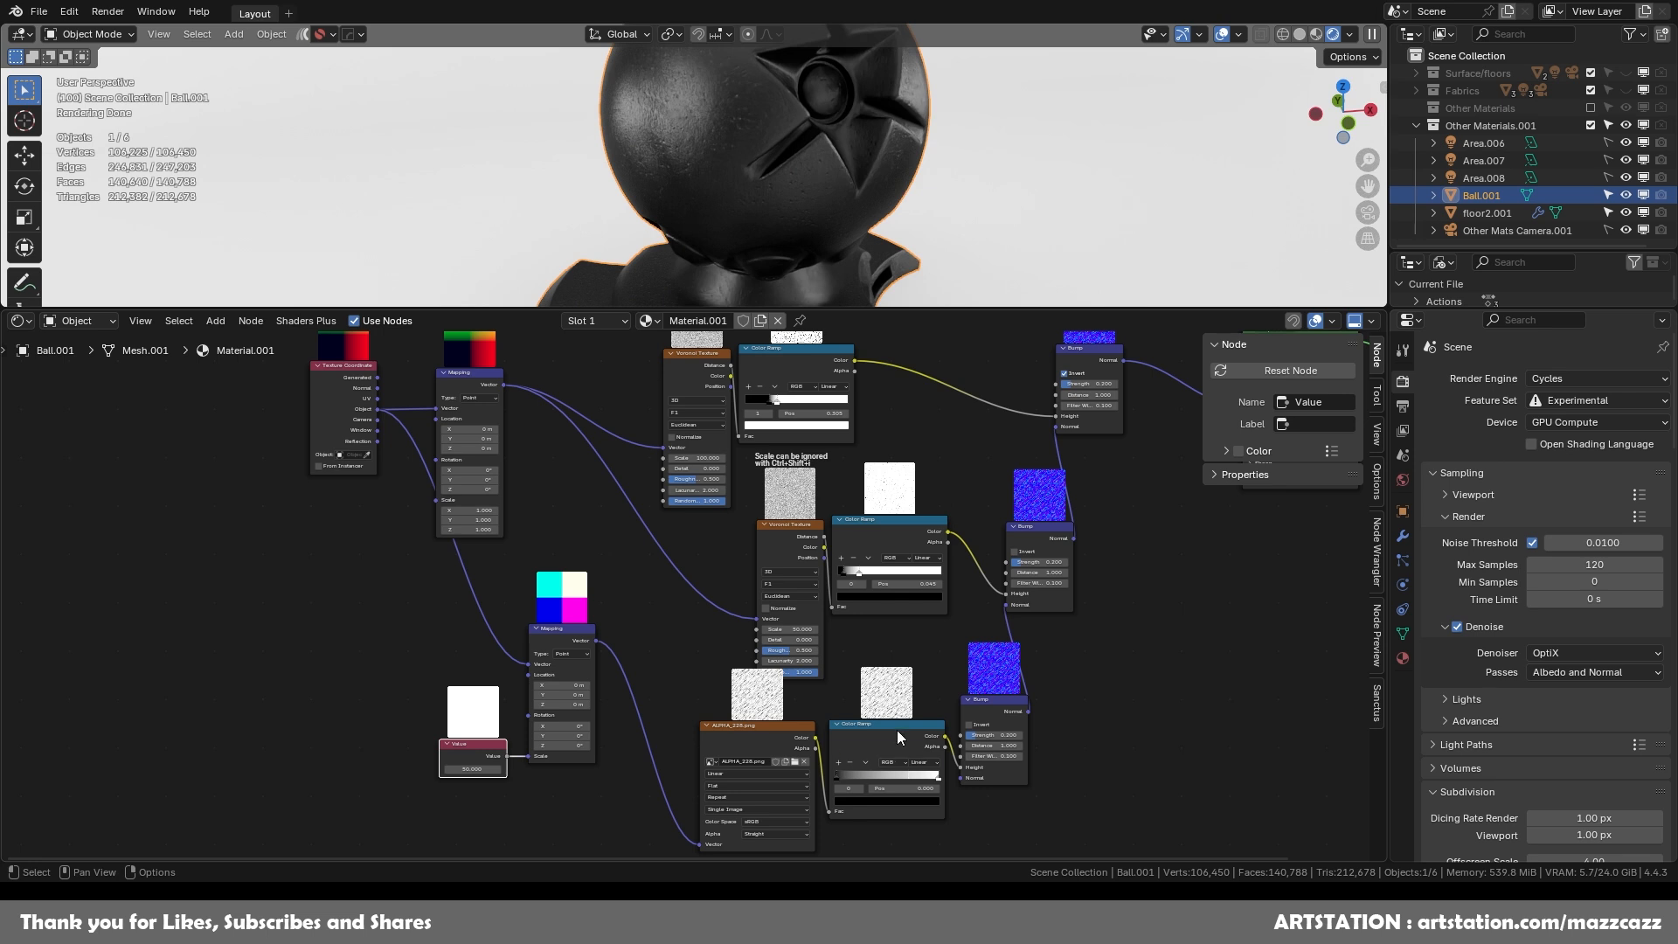
# Reposition the ALPHA_228.png image texture and its Color Ramp to tidy the third bump chain.
pyautogui.scroll(3, 795, 186)
pyautogui.keyDown('shift'); pyautogui.moveTo(795, 186); pyautogui.dragTo(876, 245, button='middle'); pyautogui.keyUp('shift')
pyautogui.scroll(4, 874, 244)
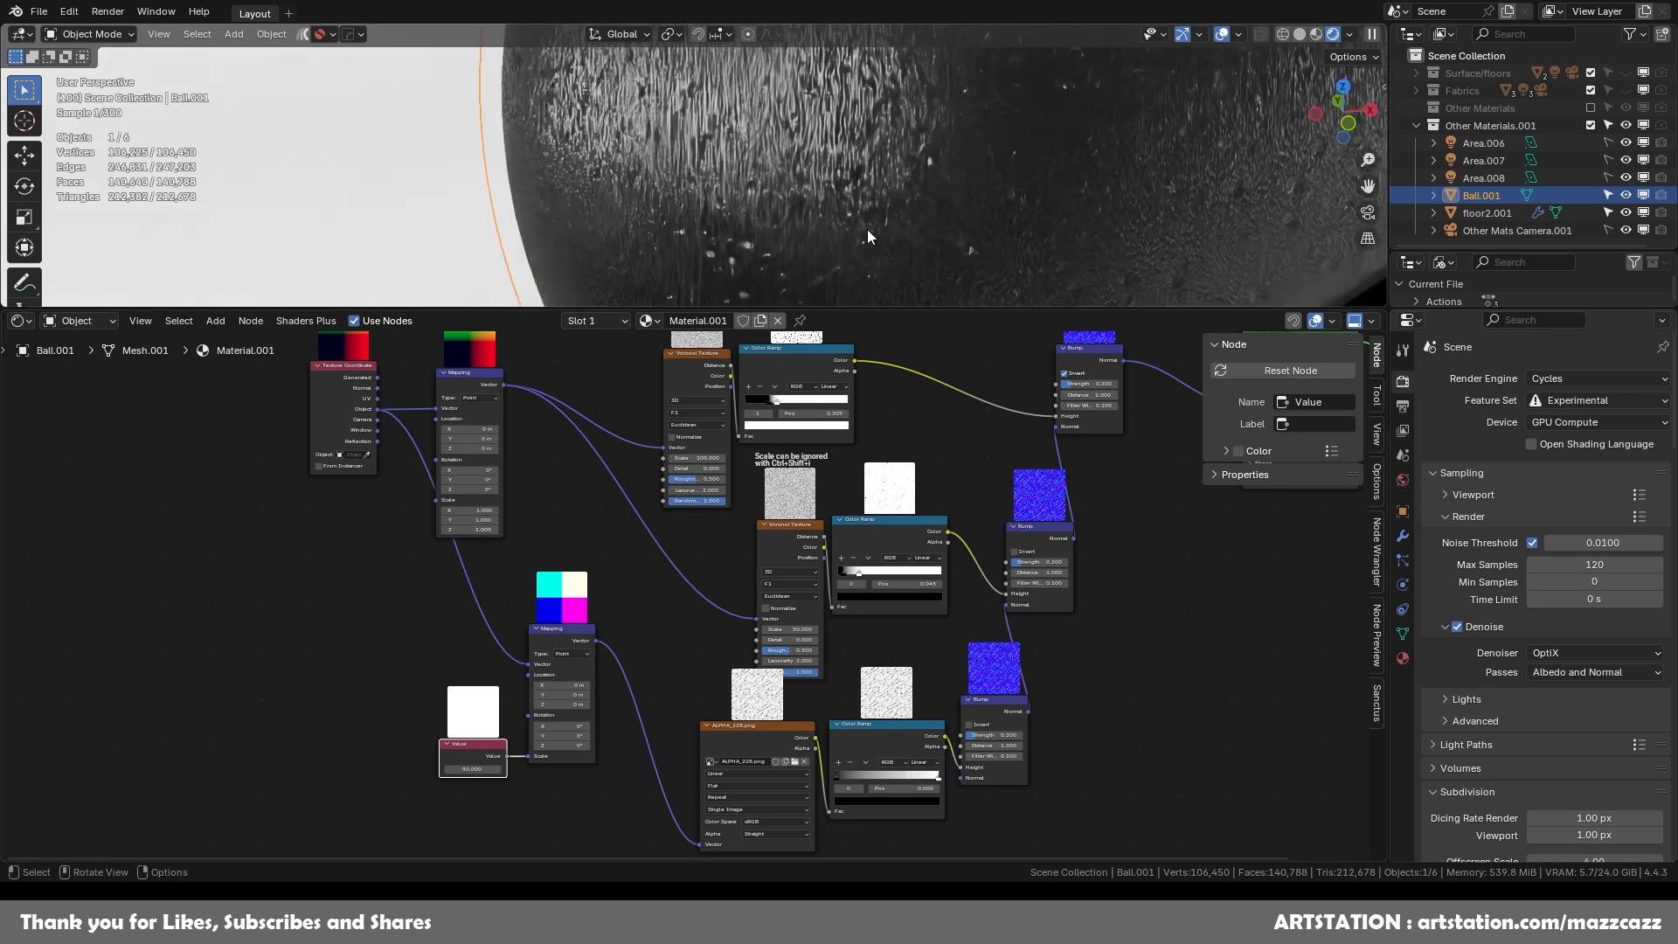
pyautogui.moveTo(771, 727); pyautogui.dragTo(730, 707)
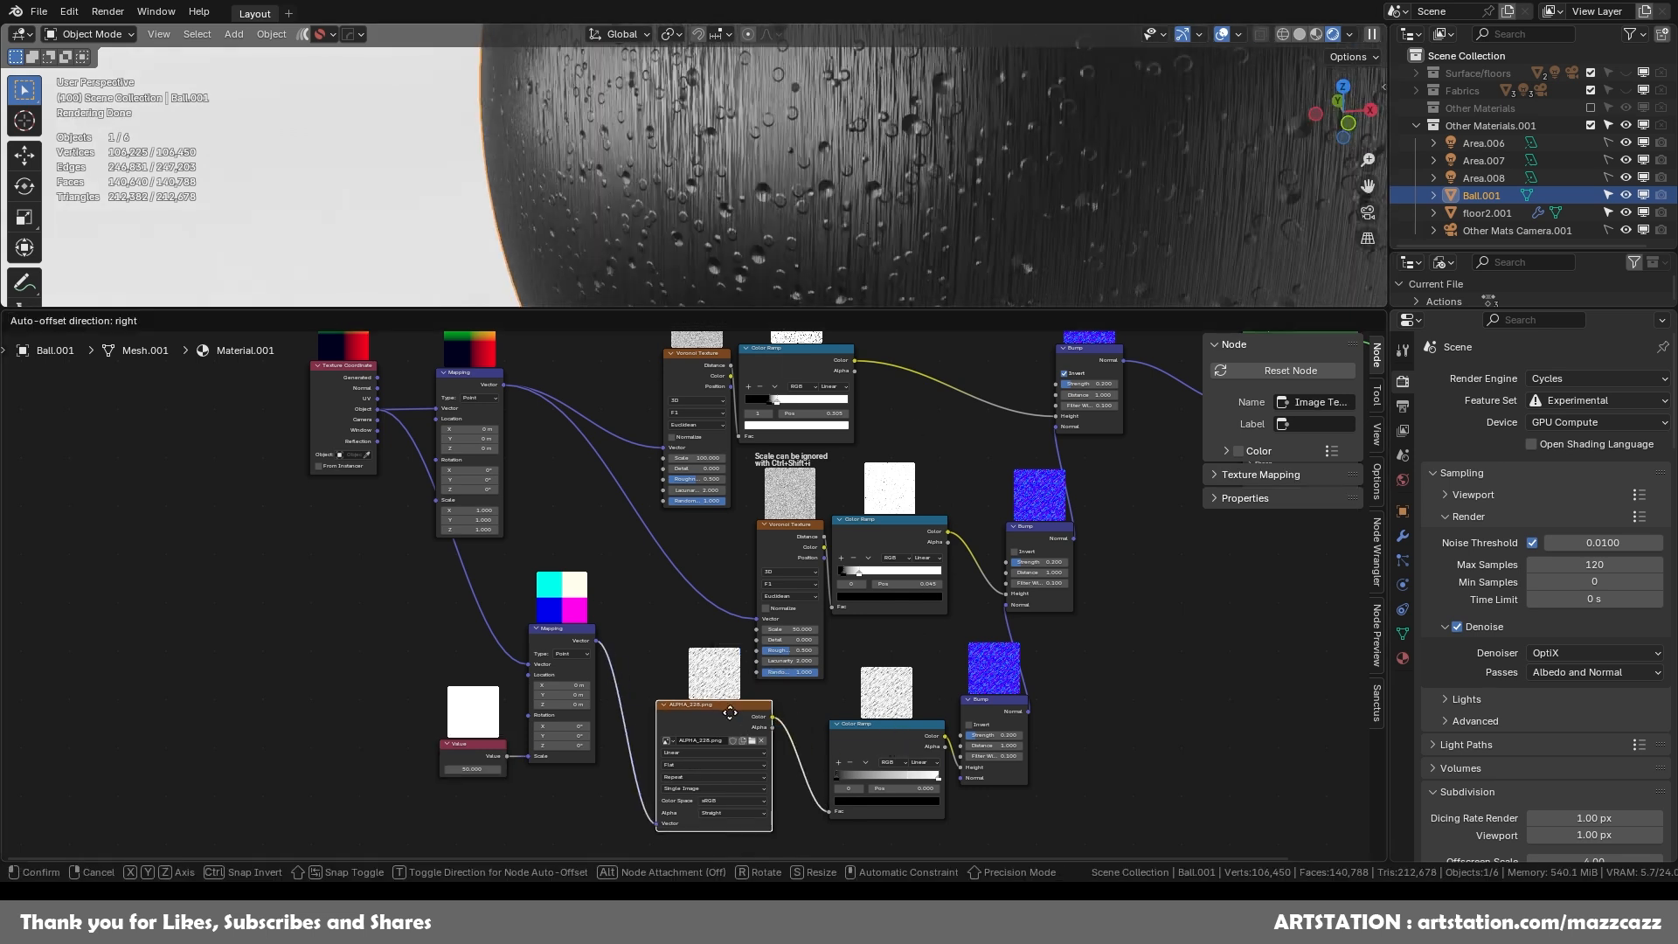
pyautogui.moveTo(874, 732); pyautogui.dragTo(847, 719)
# Tighten the image texture's Color Ramp, with the white stop at 0.427 and the black stop at about 0.26.
pyautogui.moveTo(911, 766); pyautogui.dragTo(849, 759)
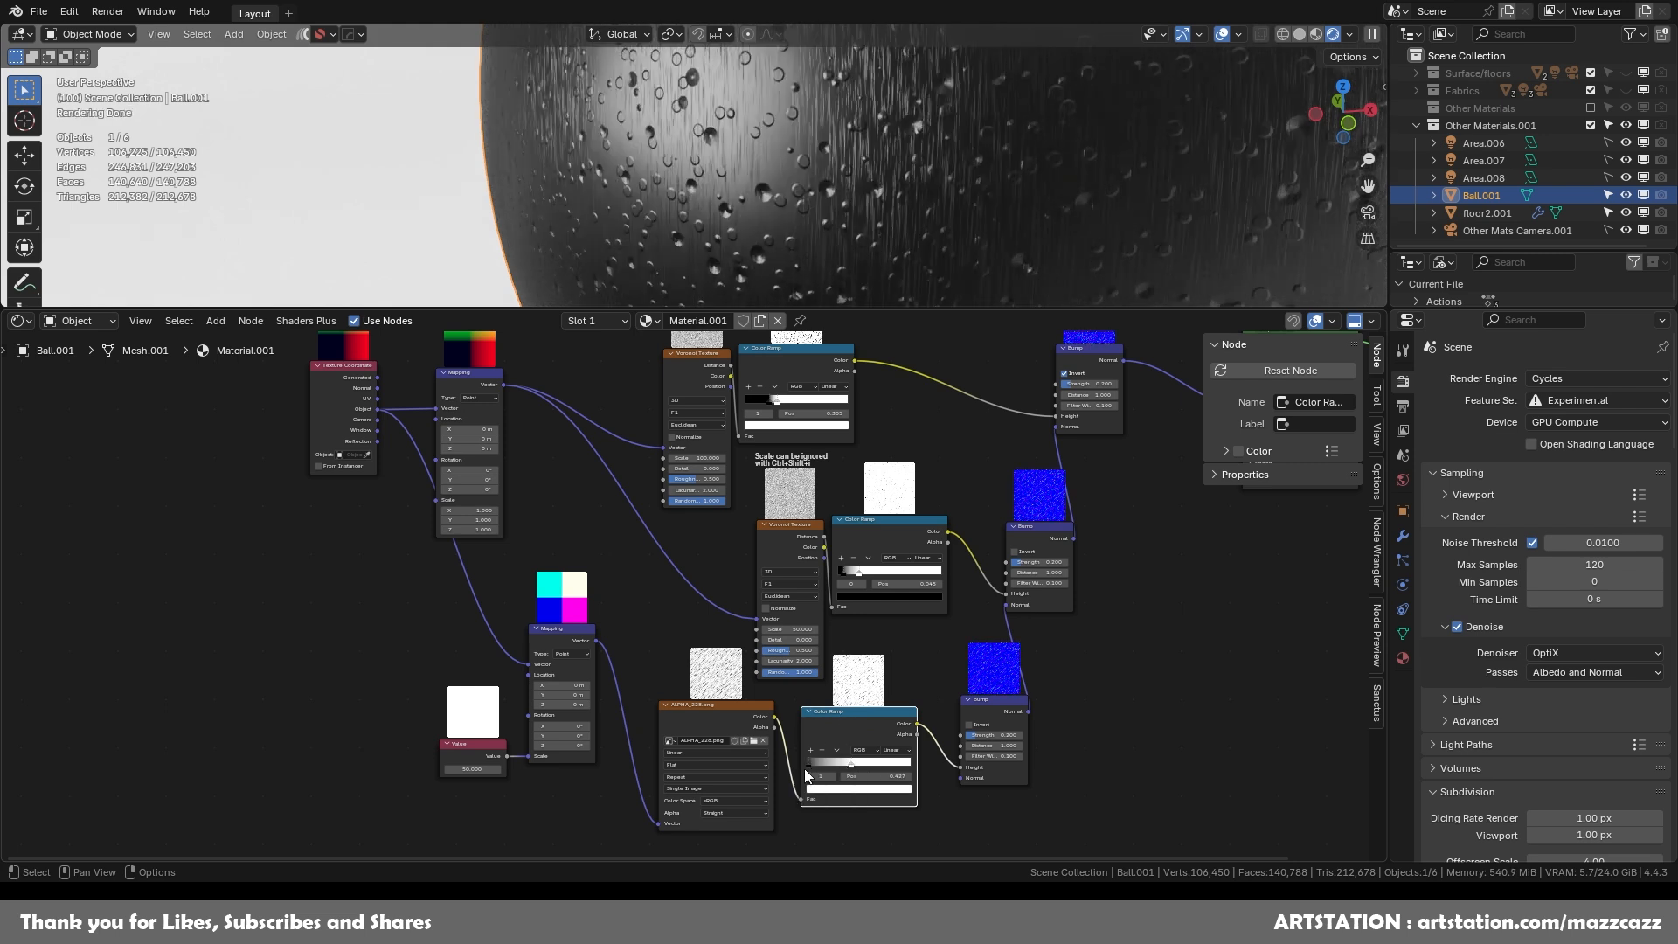
pyautogui.moveTo(807, 762); pyautogui.dragTo(838, 759)
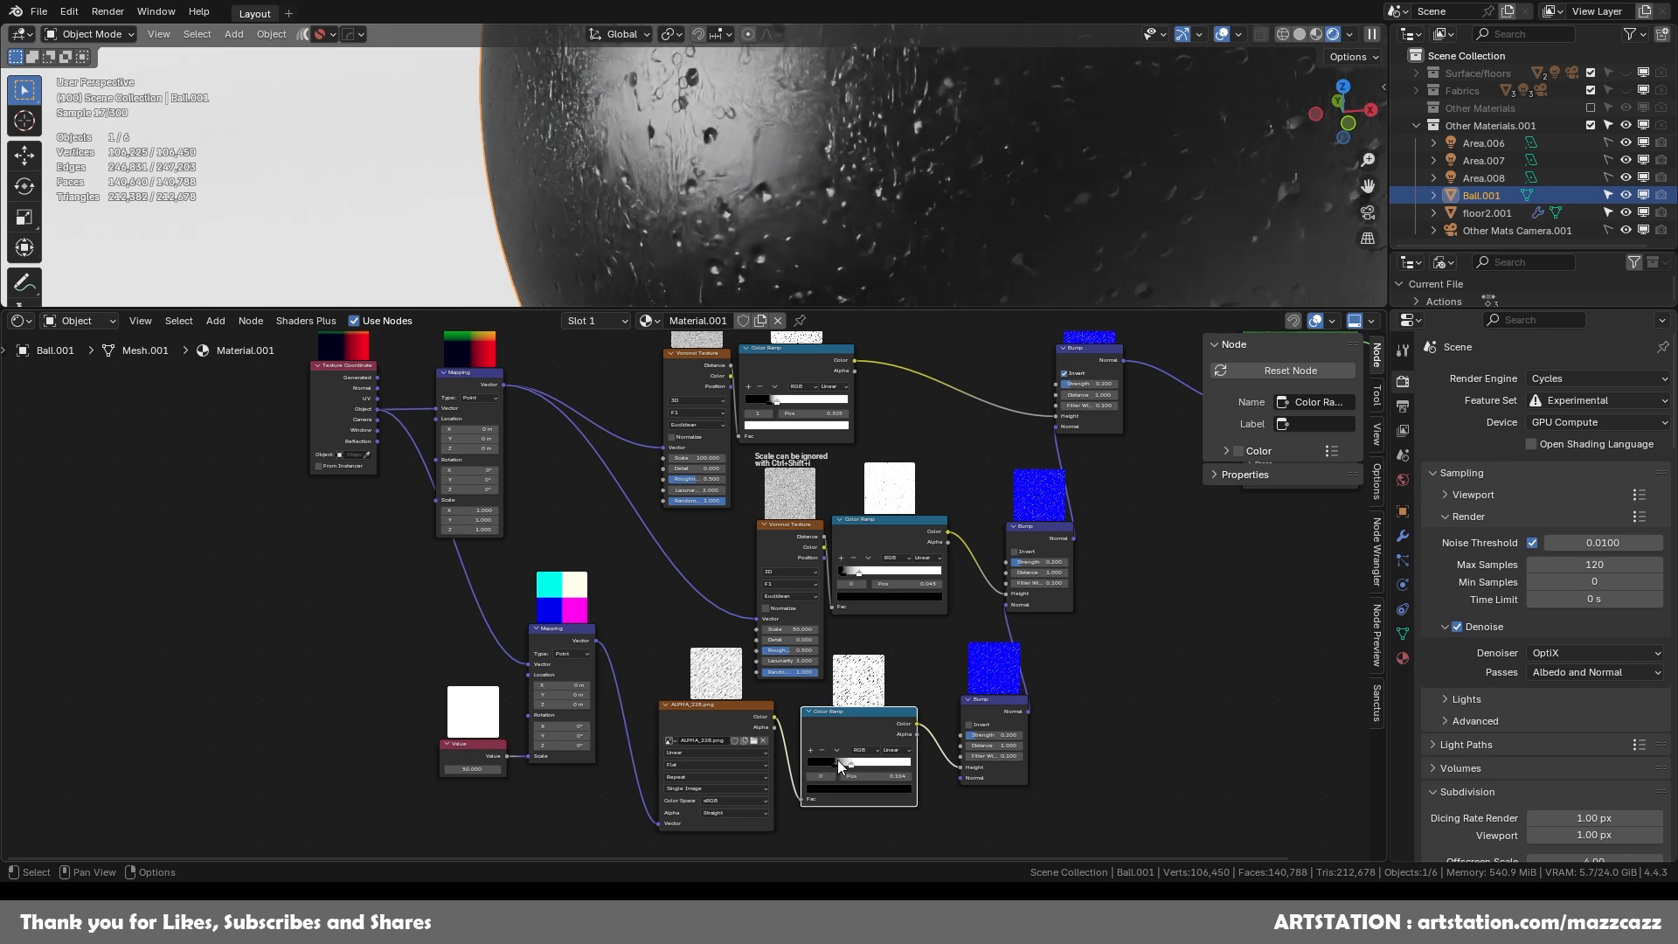
pyautogui.click(852, 763)
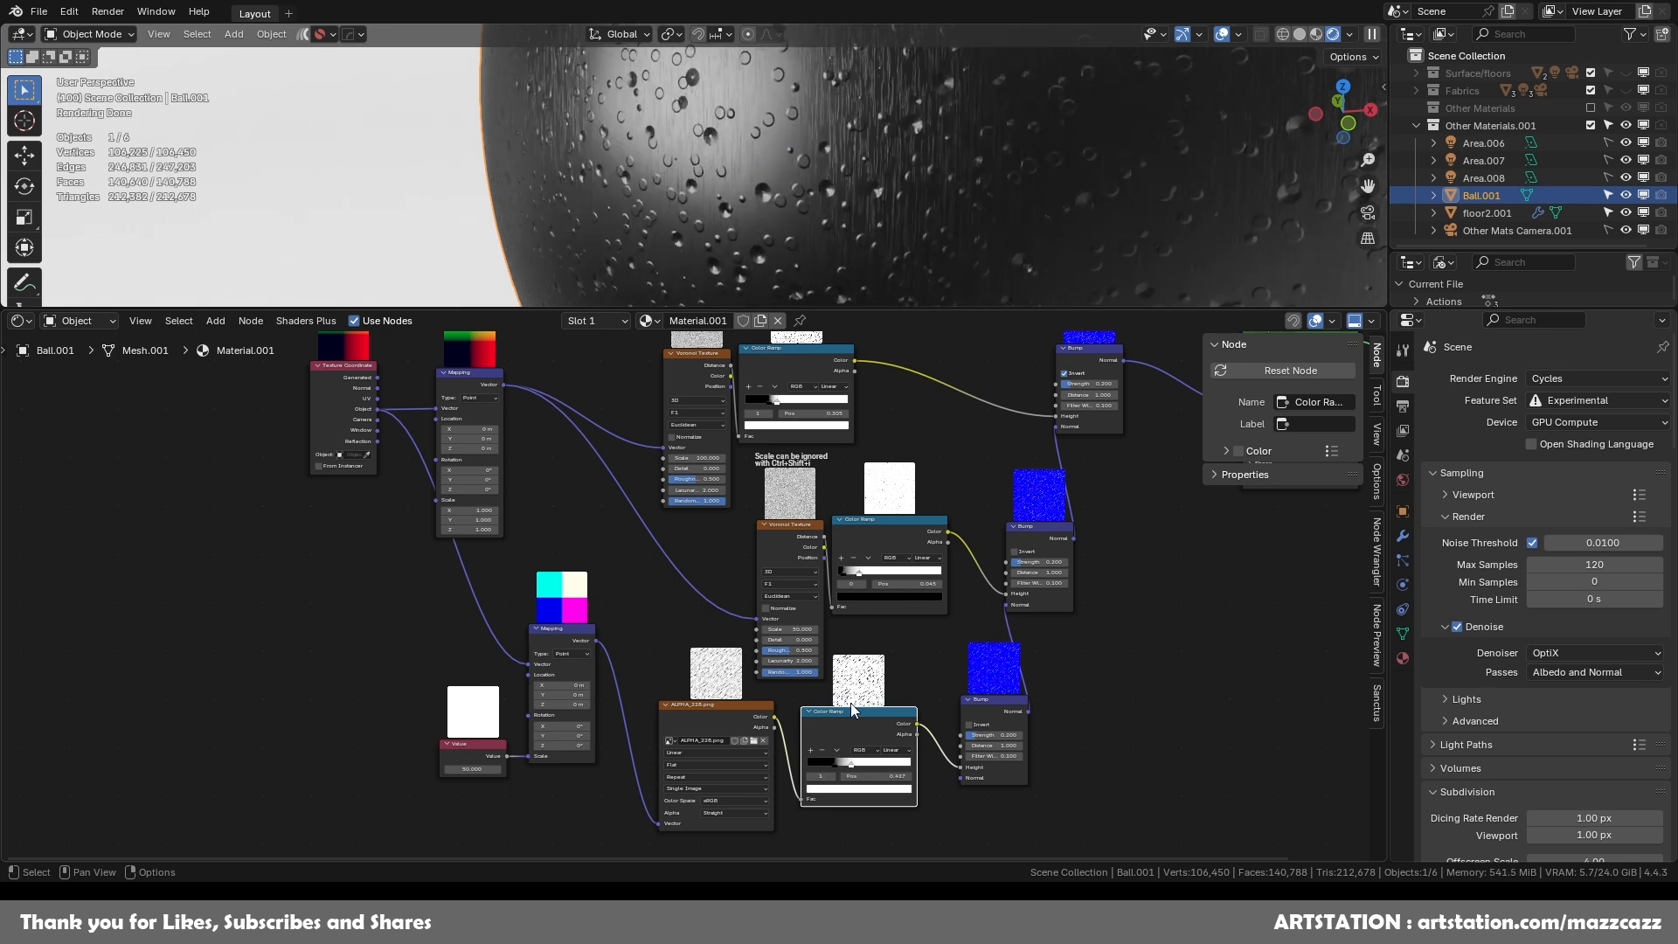
# Set the Y rotation of the image texture's Mapping node to 31.5°.
pyautogui.scroll(-3, 847, 207)
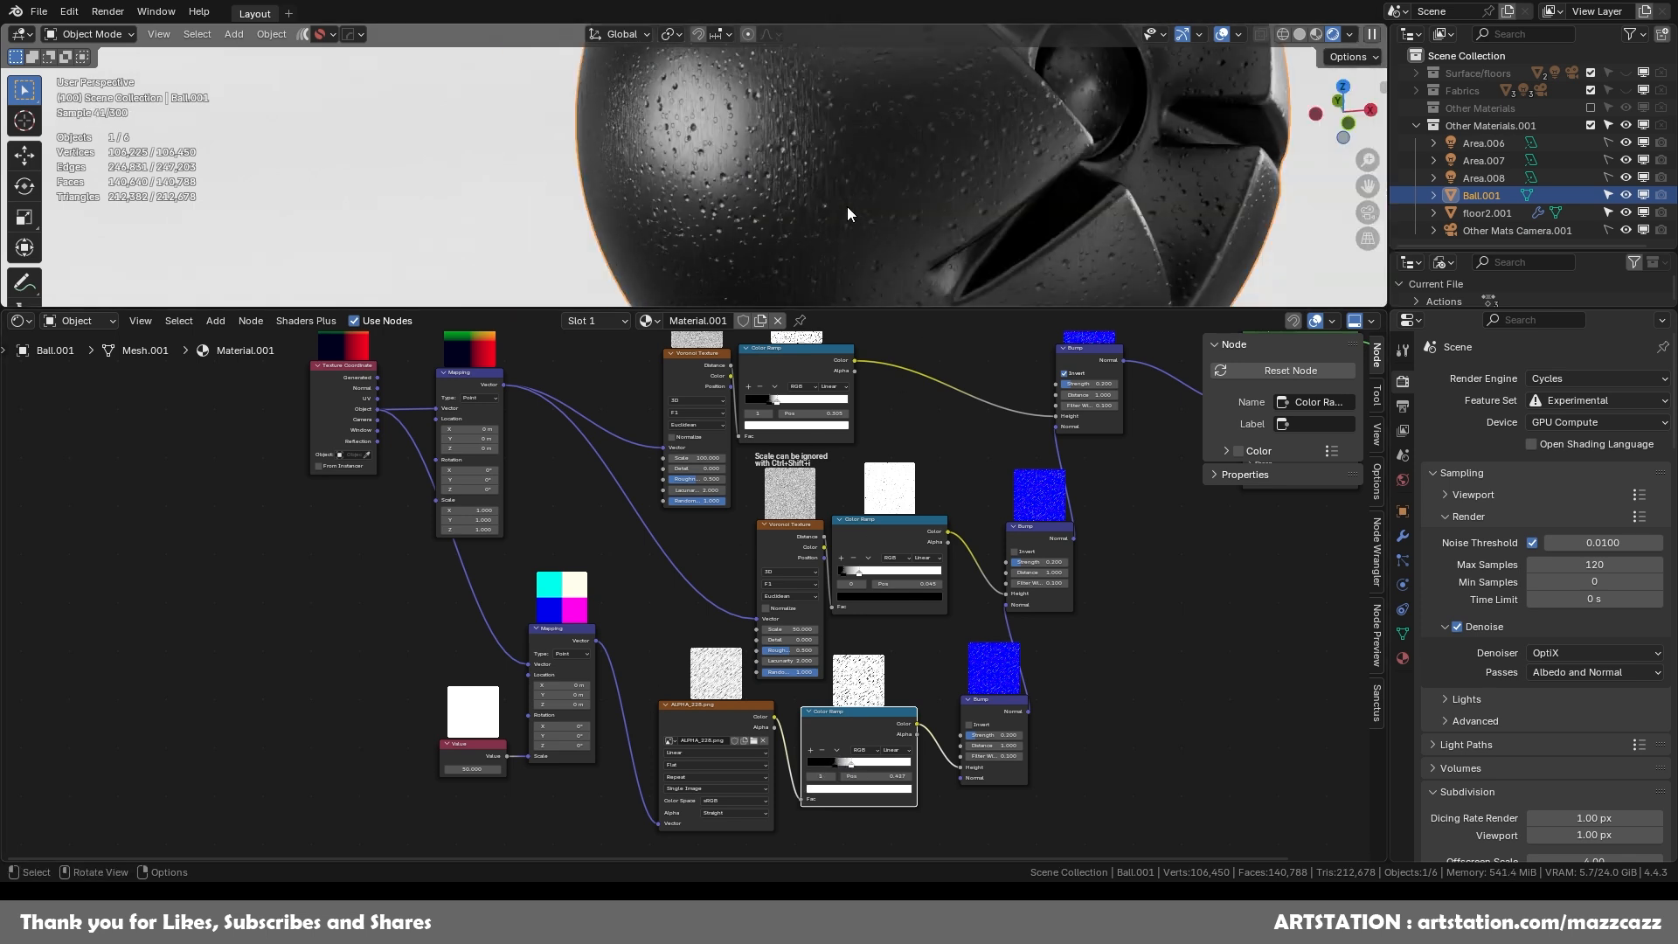
pyautogui.moveTo(565, 745); pyautogui.dragTo(612, 737)
pyautogui.hotkey('ctrl', 'z')
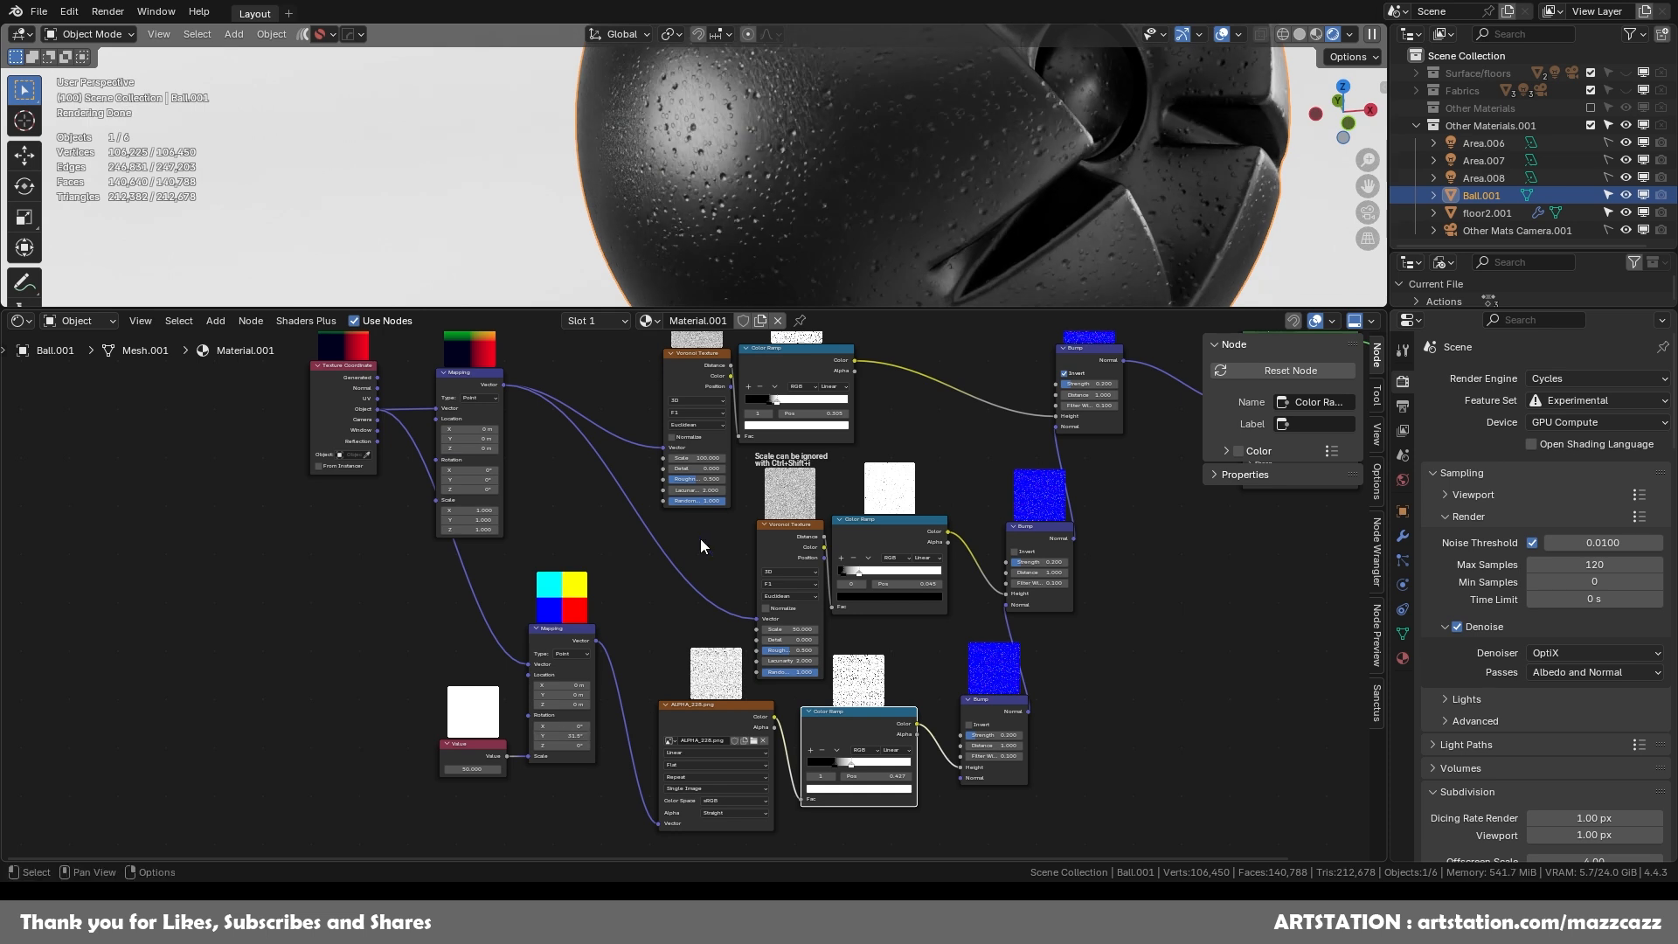
# Move the image texture's Bump node closer to its Color Ramp and set its strength to 0.4.
pyautogui.moveTo(1010, 711); pyautogui.dragTo(990, 714)
pyautogui.click(987, 738)
pyautogui.write('.4')
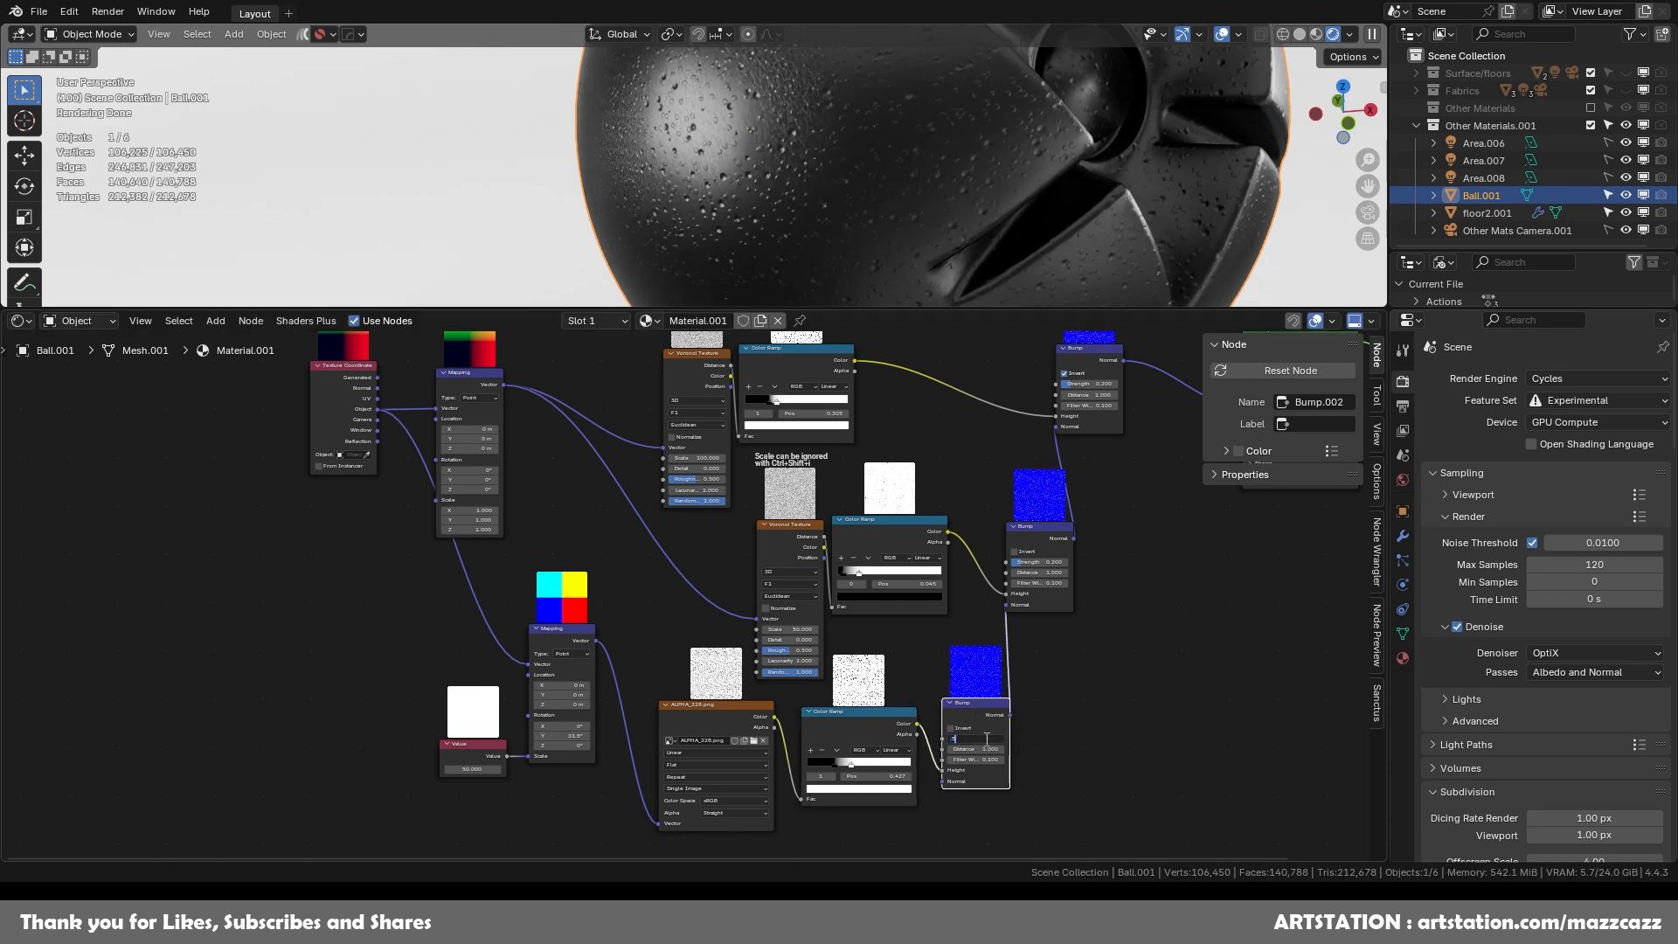
pyautogui.press('Return')
pyautogui.scroll(4, 972, 197)
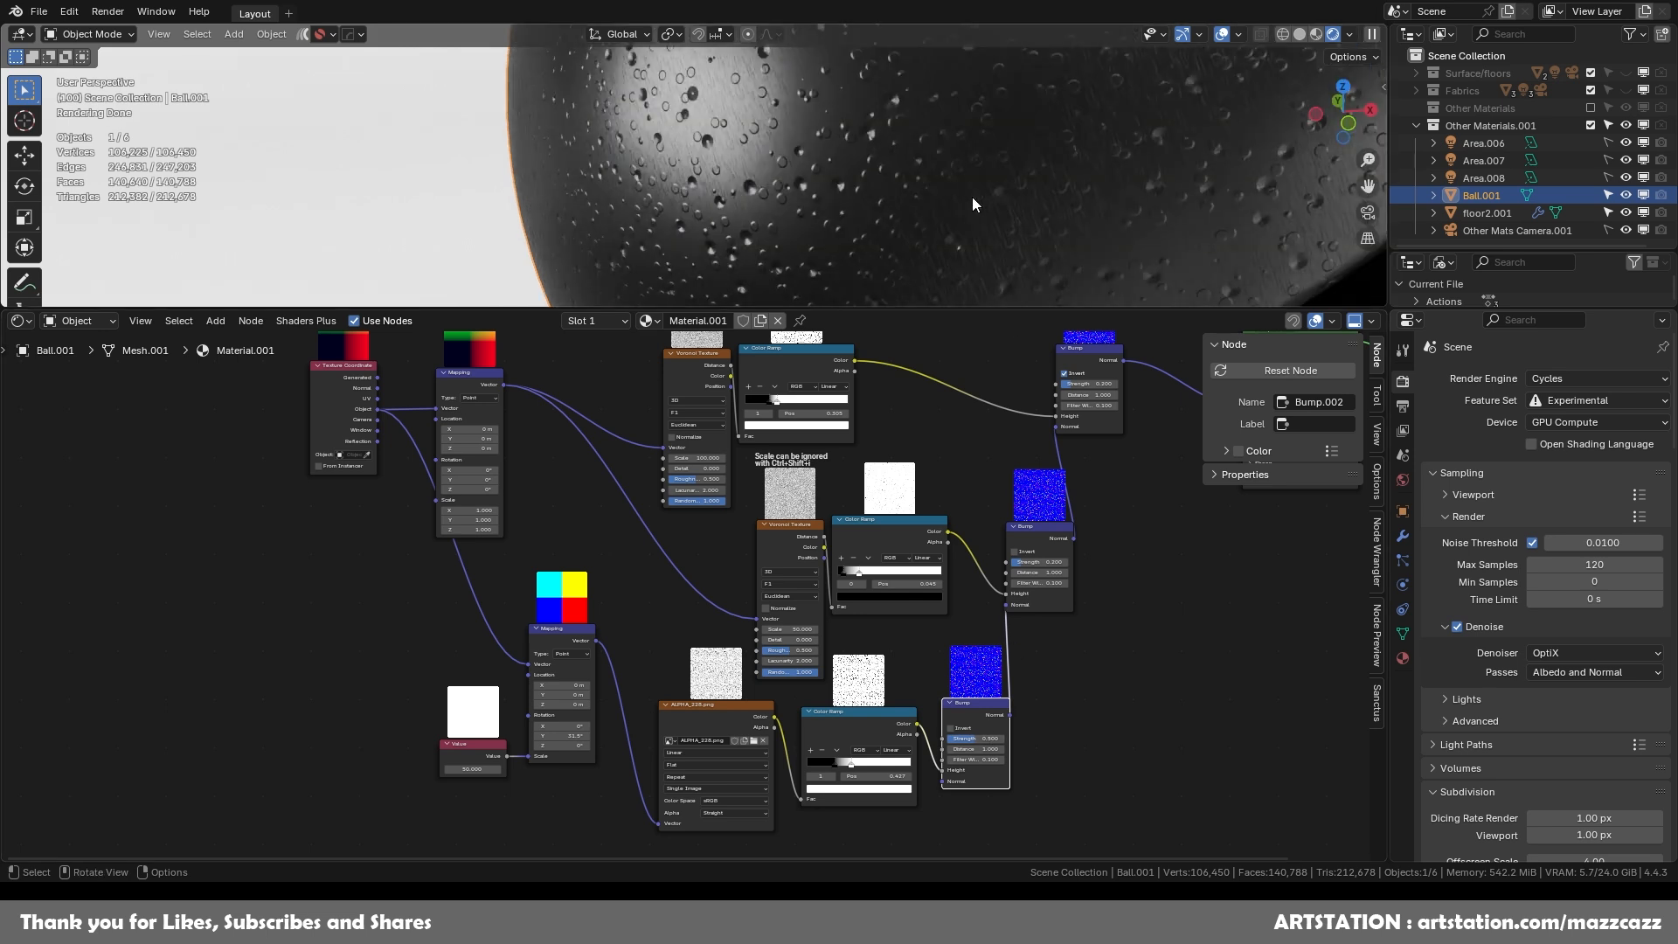
# Set the strength of the image texture's Bump node to 0.2.
pyautogui.scroll(-3, 972, 196)
pyautogui.click(988, 734)
pyautogui.write('.2')
pyautogui.press('Return')
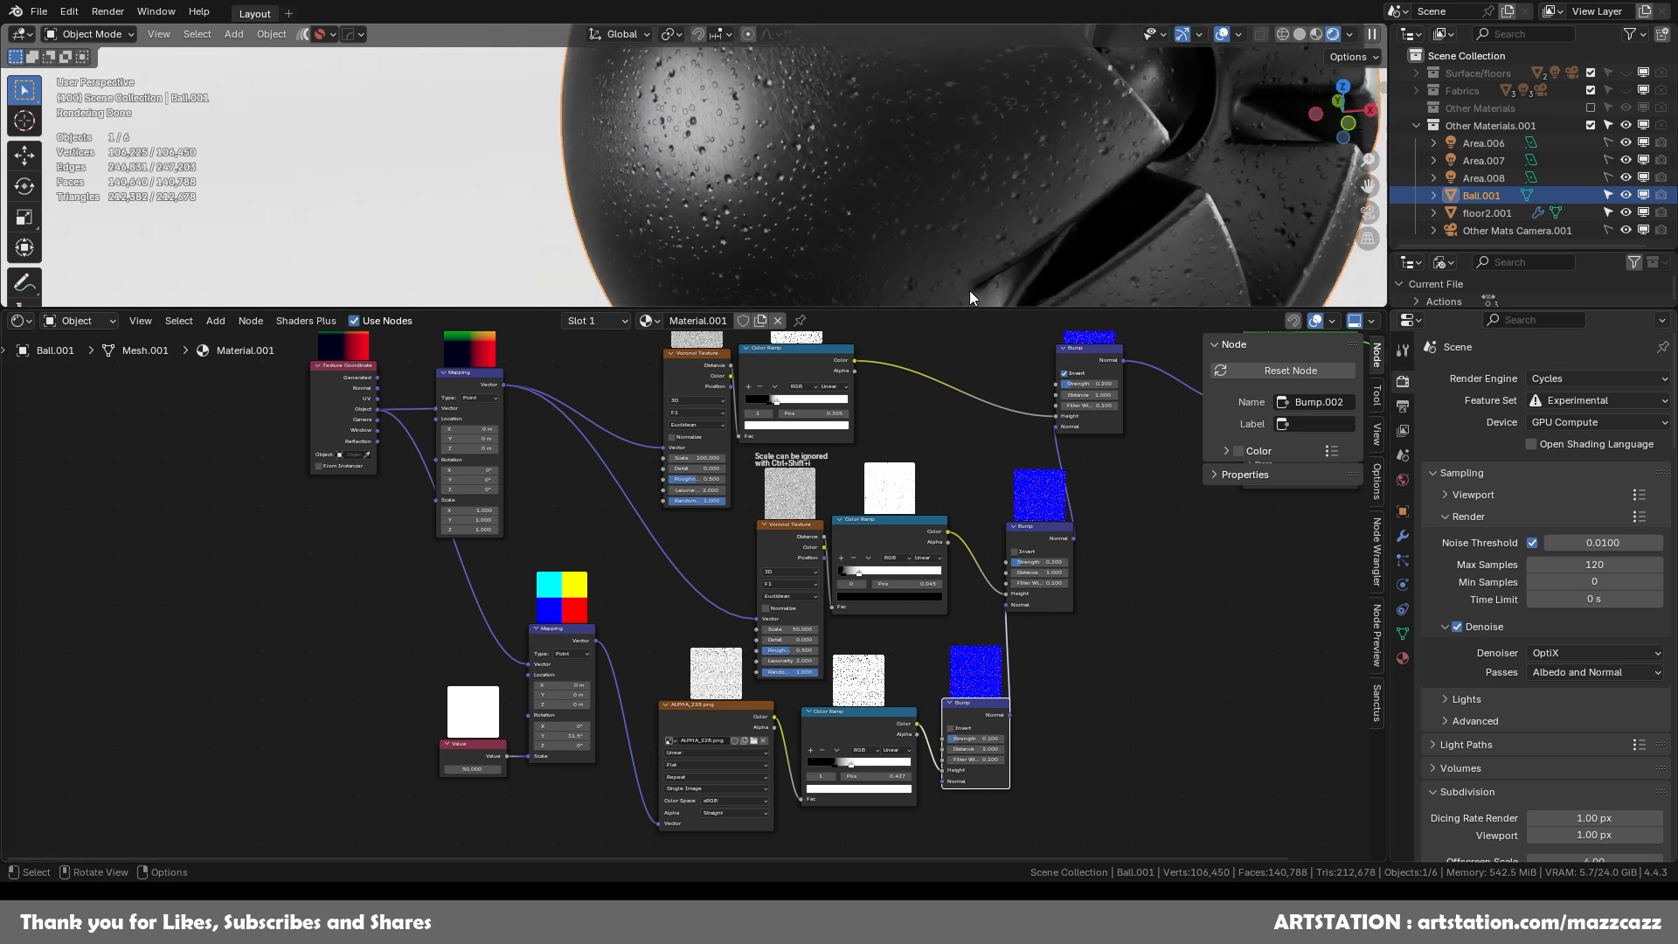
# Enlarge the 3D viewport and examine the ball's pits and scratches up close from several angles.
pyautogui.moveTo(972, 308); pyautogui.dragTo(979, 771)
pyautogui.moveTo(1041, 480); pyautogui.dragTo(764, 354, button='middle')
pyautogui.scroll(3, 845, 349)
pyautogui.scroll(3, 764, 359)
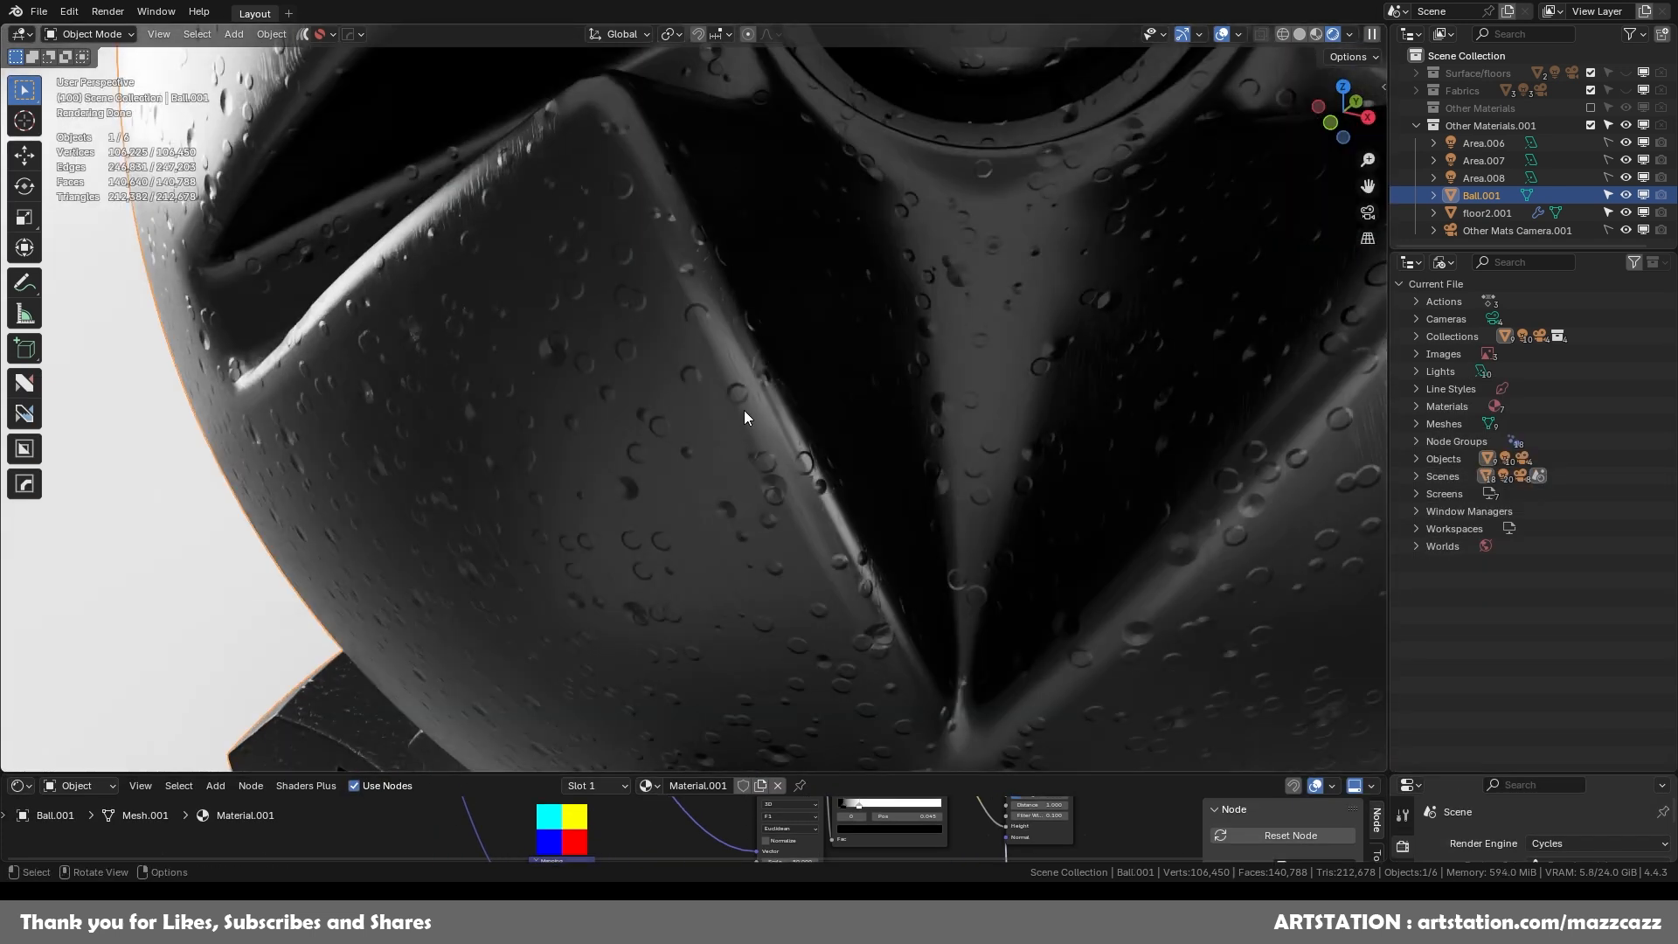
pyautogui.moveTo(473, 421); pyautogui.dragTo(605, 380, button='middle')
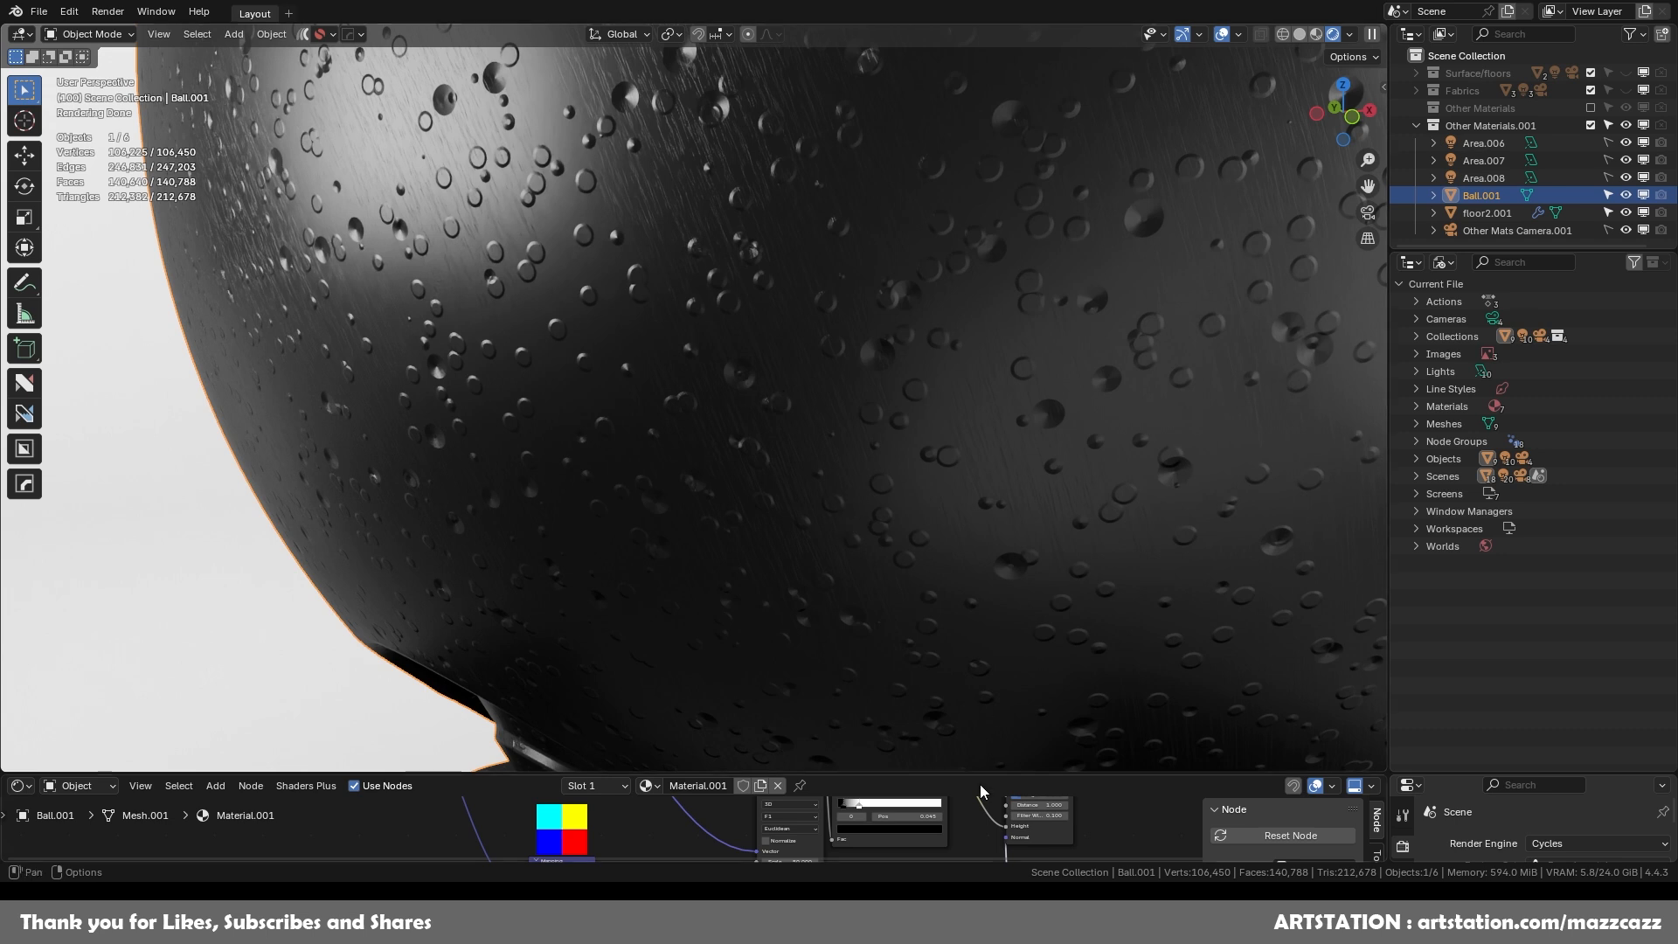
# Enlarge the node editor again, frame the duplicated Voronoi Texture's bump chain and save the file.
pyautogui.moveTo(982, 777); pyautogui.dragTo(927, 436)
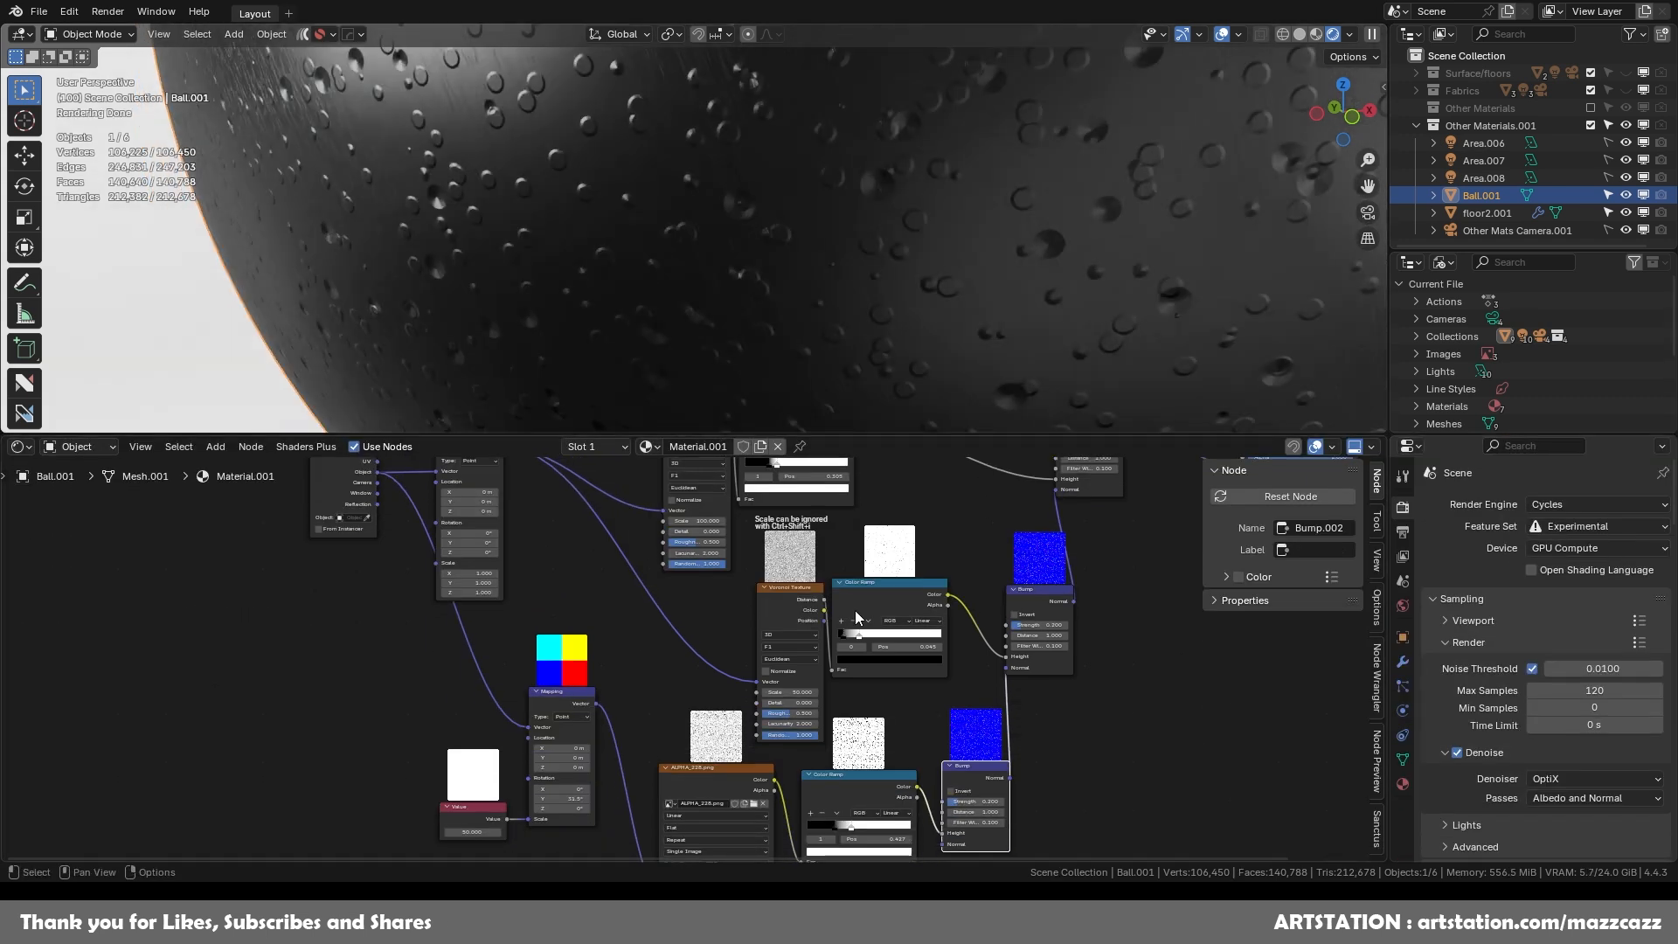
pyautogui.scroll(3, 799, 557)
pyautogui.moveTo(1004, 526); pyautogui.dragTo(709, 656, button='middle')
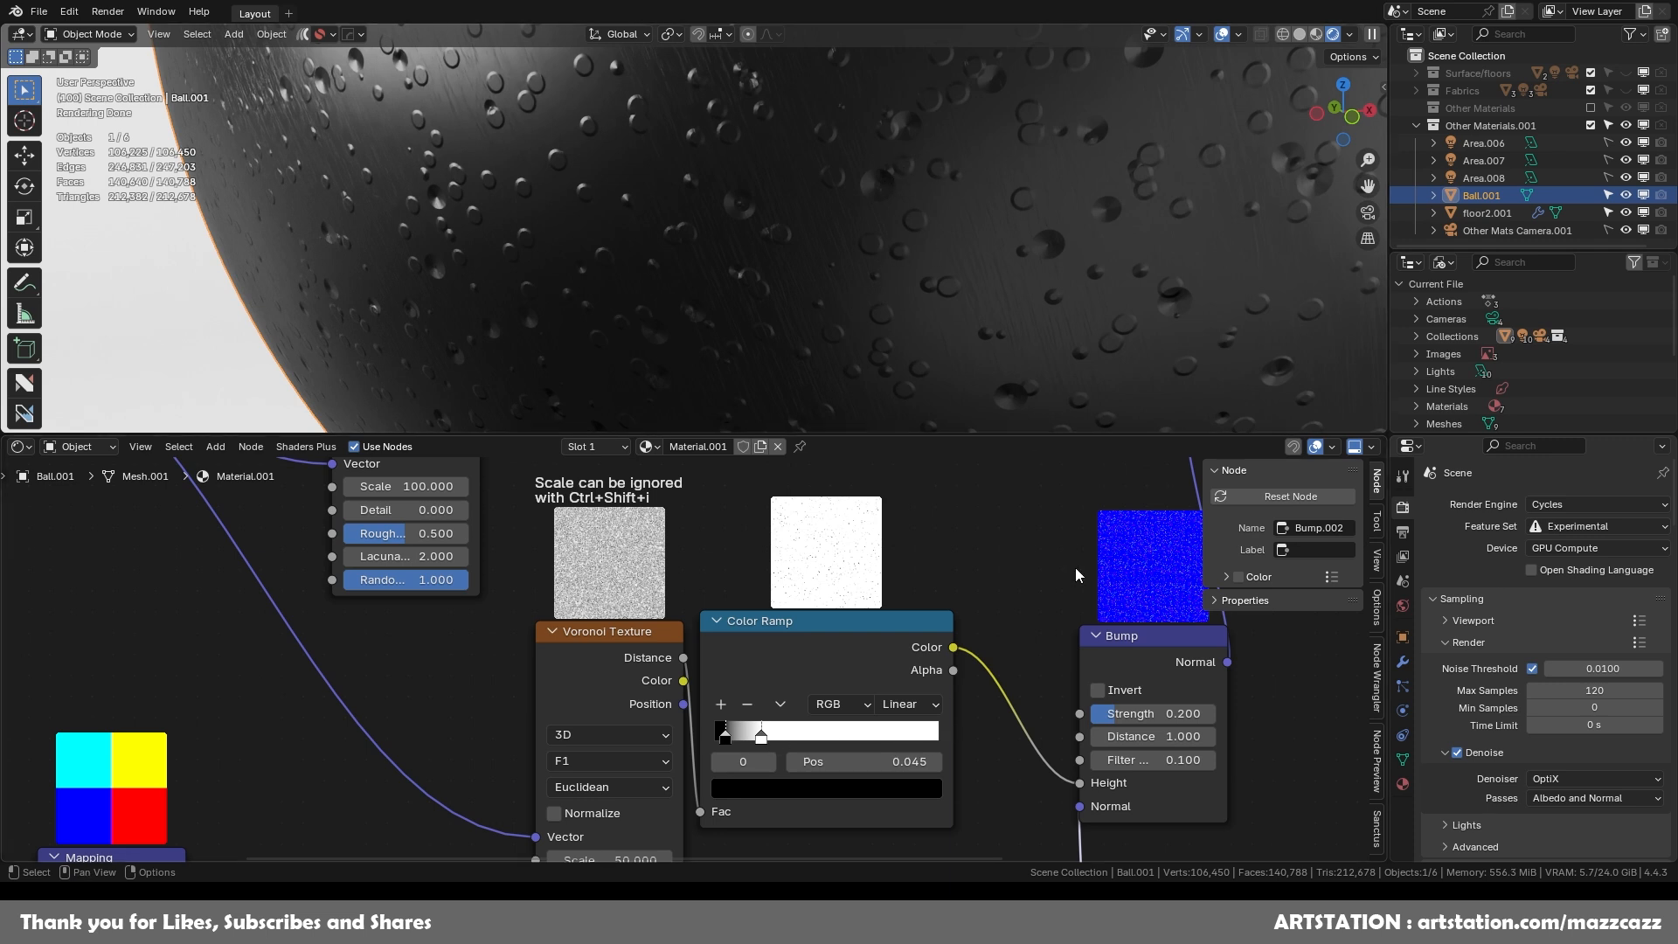
pyautogui.hotkey('ctrl', 's')
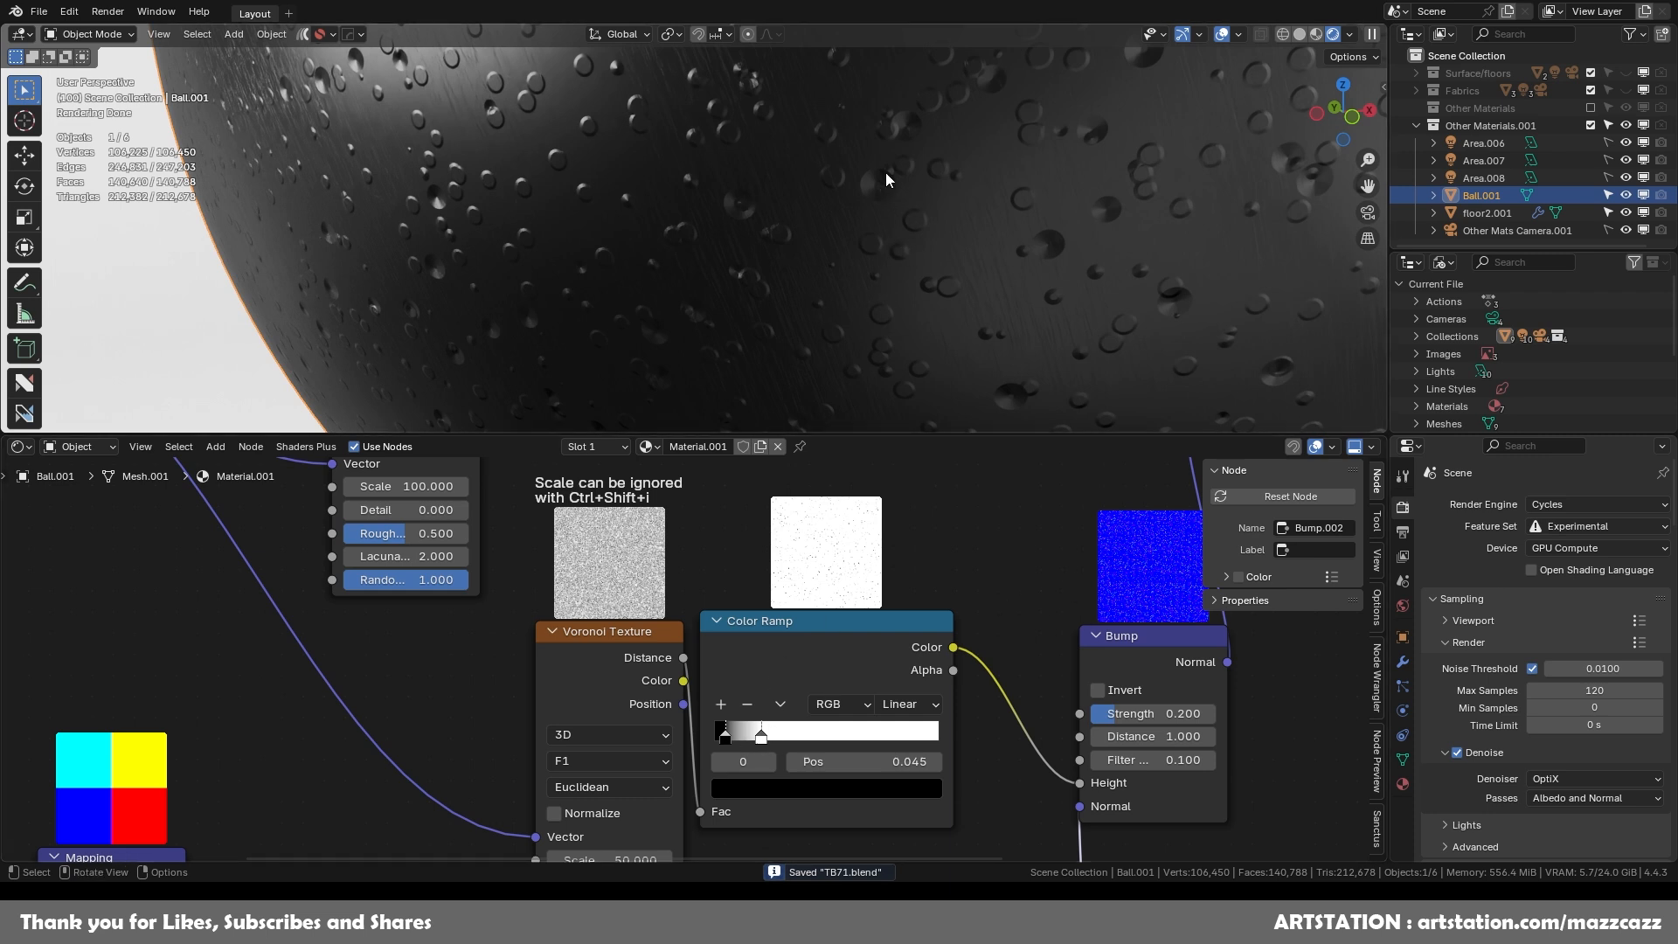
# Compare the ball's surface detail up close with the Voronoi and ALPHA_228.png bump chains.
pyautogui.scroll(3, 921, 216)
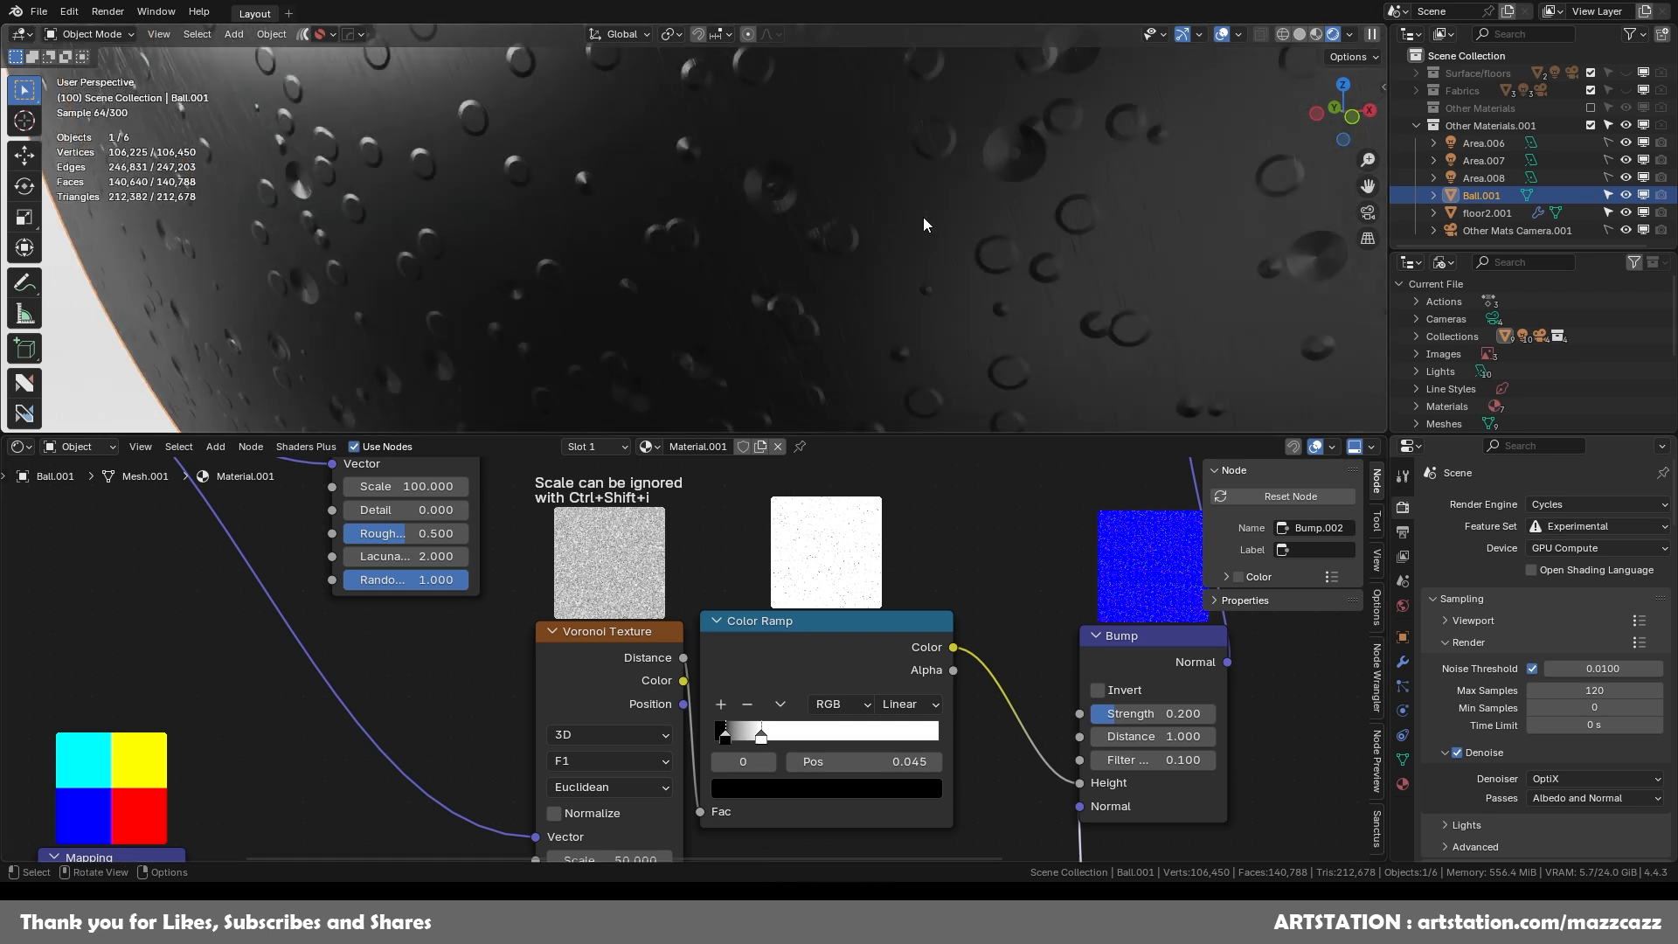
pyautogui.scroll(-3, 798, 289)
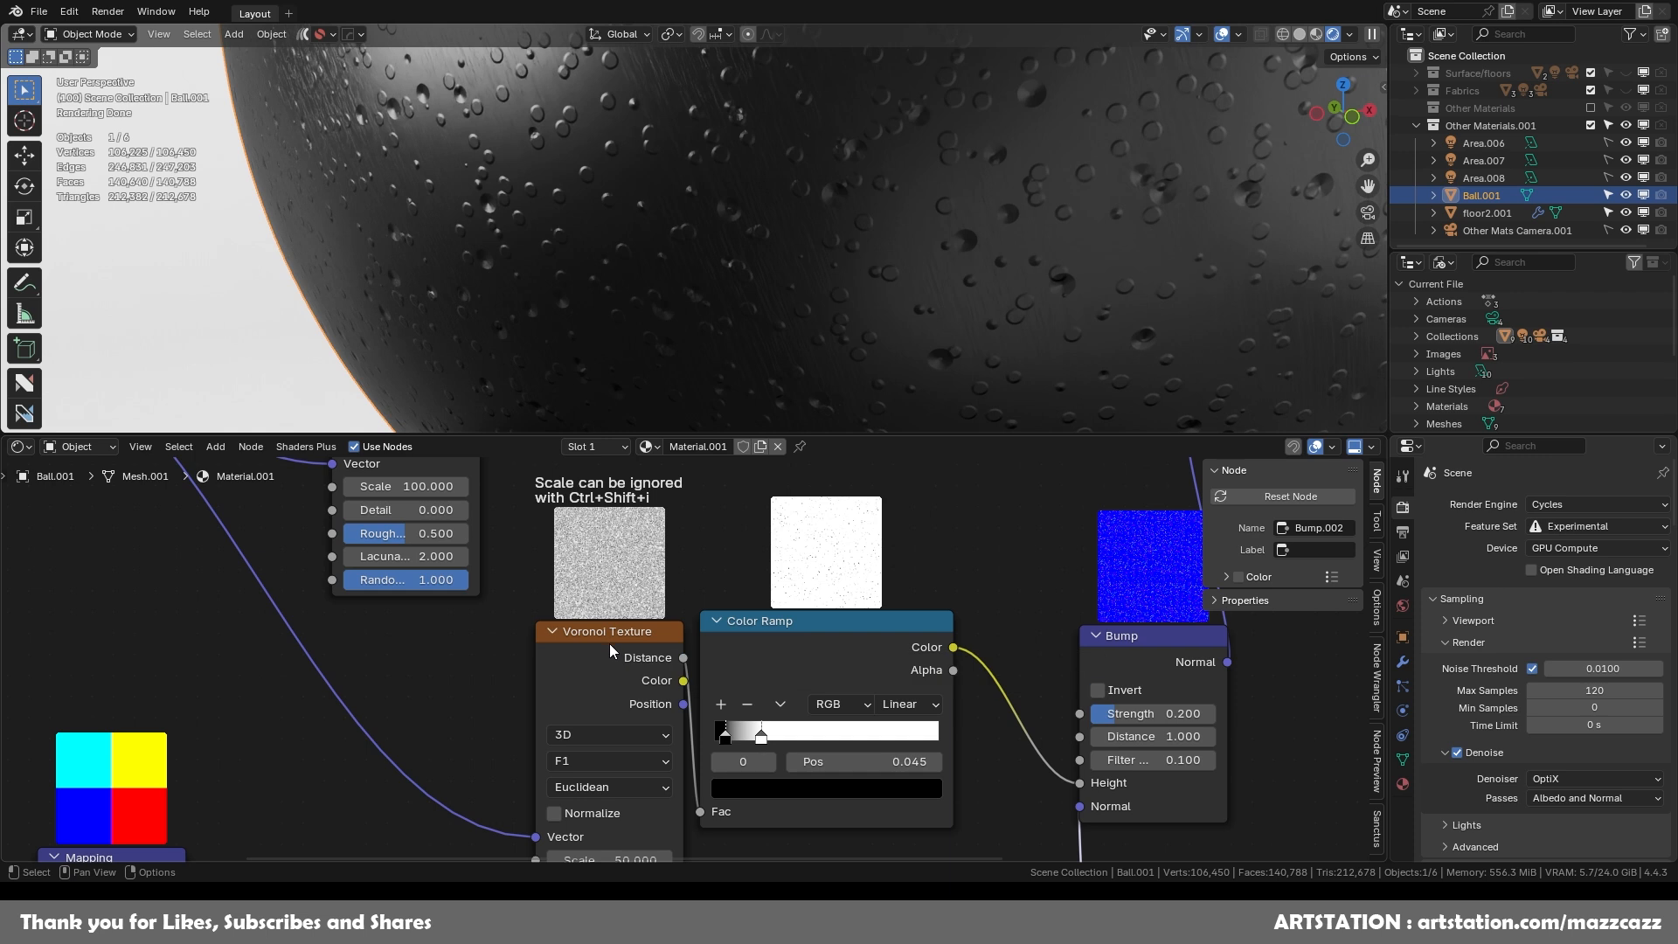
pyautogui.scroll(-4, 610, 643)
pyautogui.scroll(5, 690, 645)
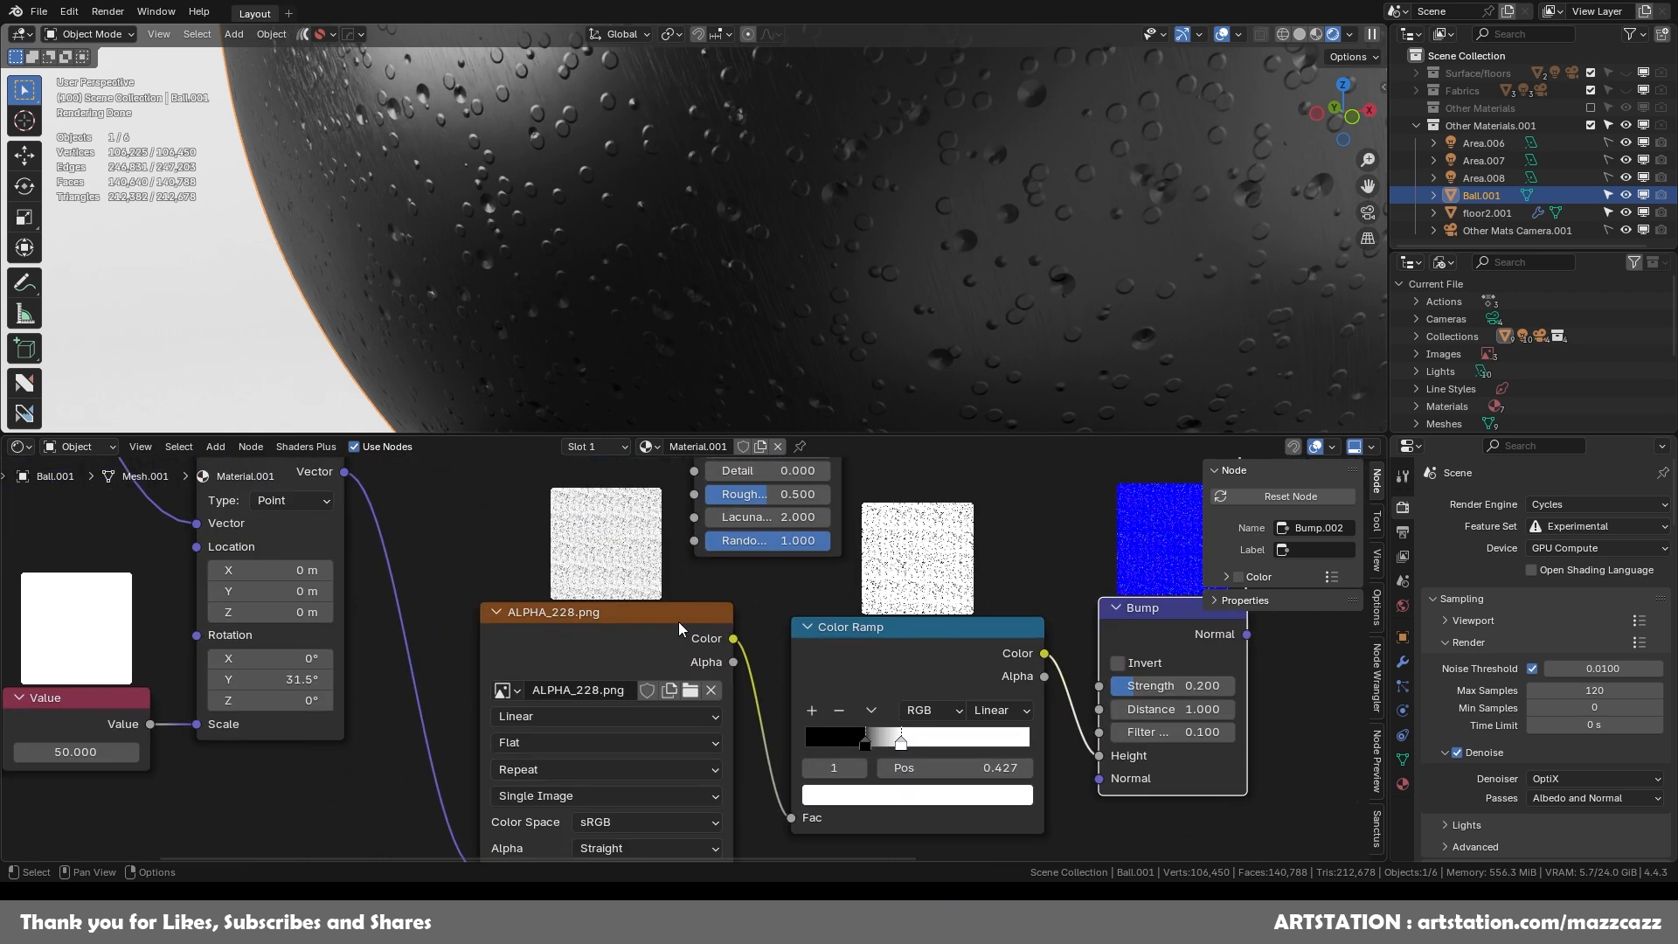
pyautogui.scroll(-6, 820, 297)
pyautogui.scroll(2, 836, 290)
pyautogui.scroll(2, 836, 289)
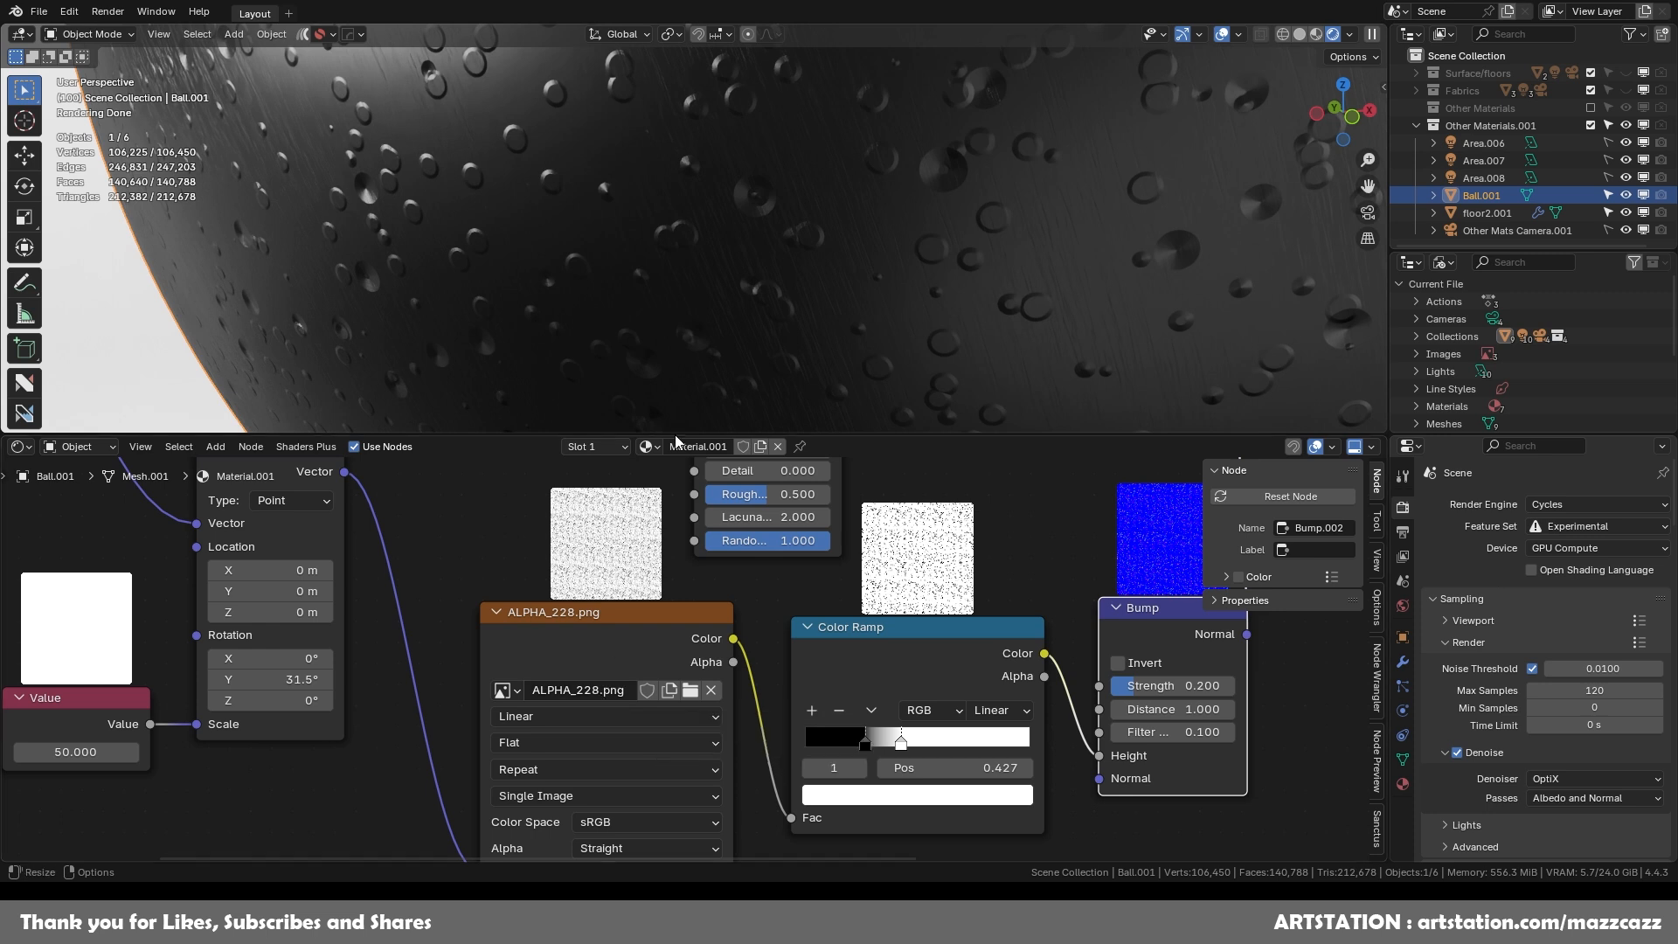
pyautogui.scroll(-2, 762, 307)
pyautogui.moveTo(873, 278); pyautogui.dragTo(905, 324, button='middle')
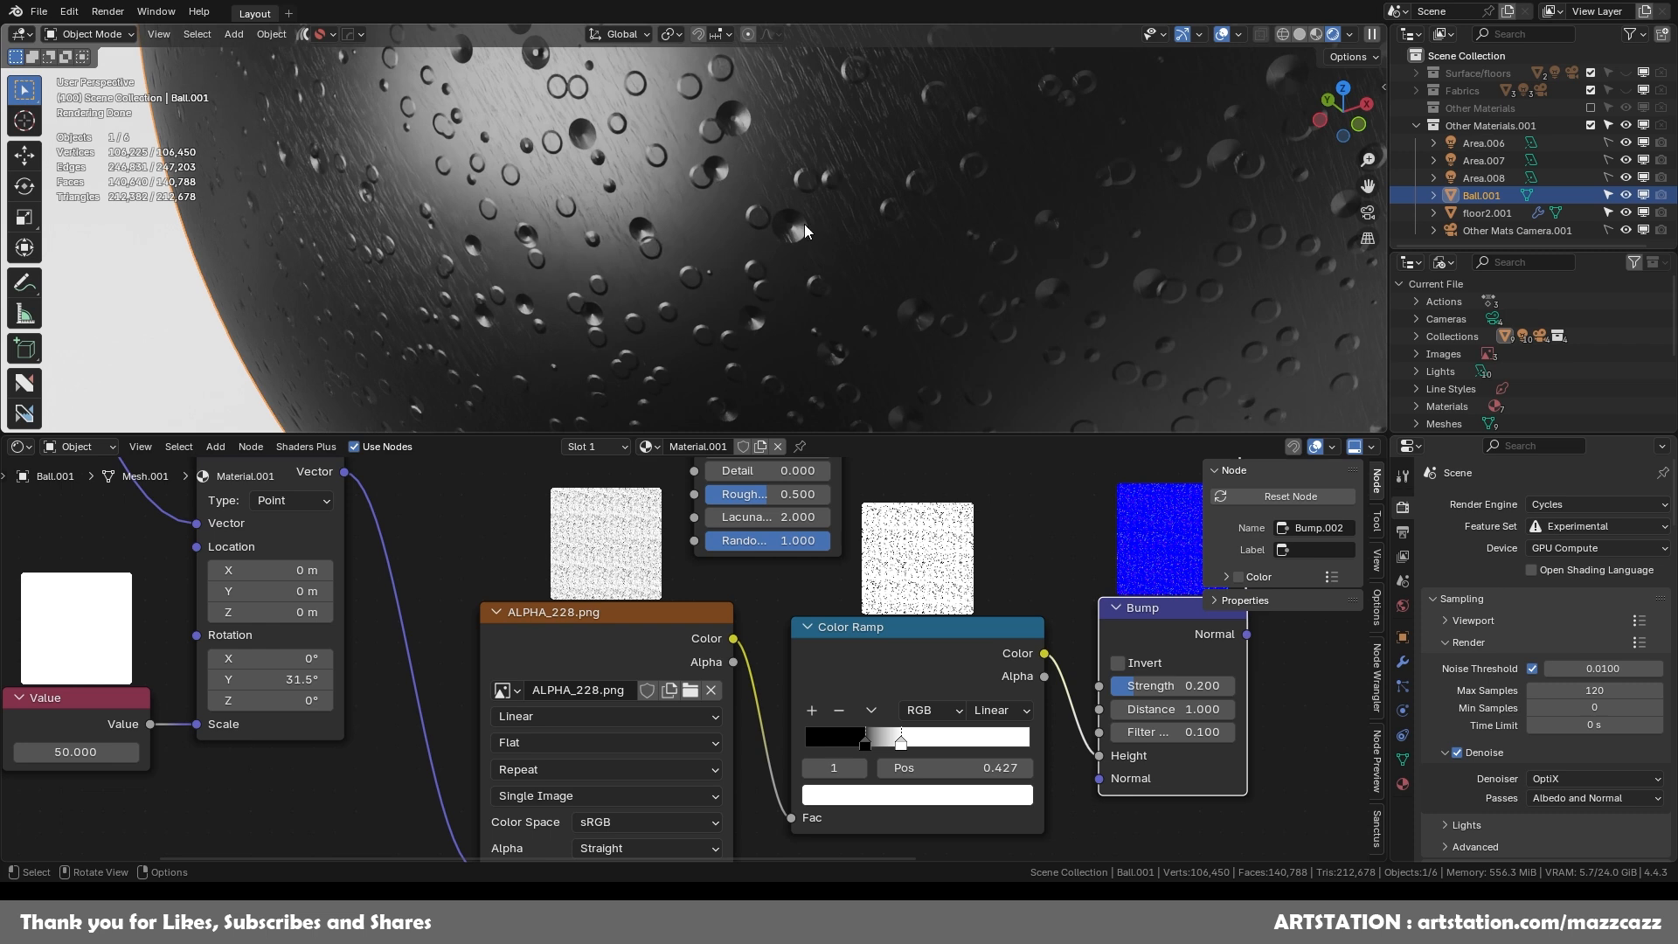
# Bring the whole shader ball and the node tree back into view with a larger 3D viewport, and save the file.
pyautogui.scroll(-10, 828, 250)
pyautogui.moveTo(830, 251); pyautogui.dragTo(779, 267, button='middle')
pyautogui.moveTo(841, 436); pyautogui.dragTo(841, 599)
pyautogui.scroll(-5, 890, 676)
pyautogui.moveTo(889, 644); pyautogui.dragTo(830, 719, button='middle')
pyautogui.hotkey('ctrl', 's')
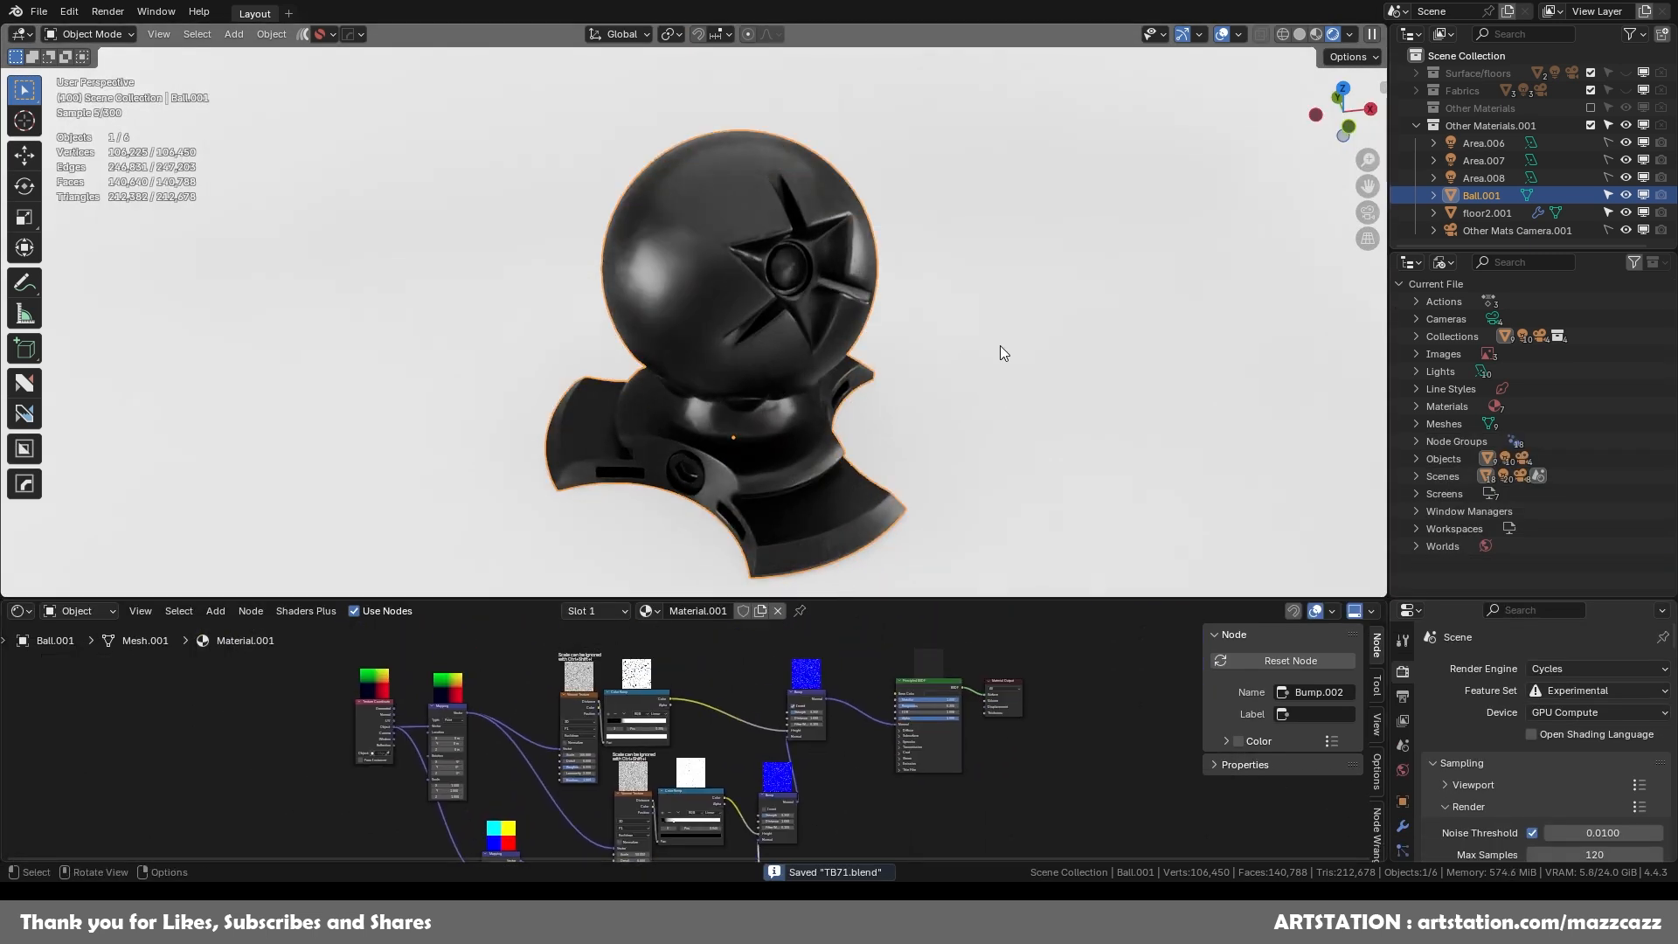
# Reselect the shader ball and move the Material Output node farther away from the Principled BSDF.
pyautogui.click(1000, 340)
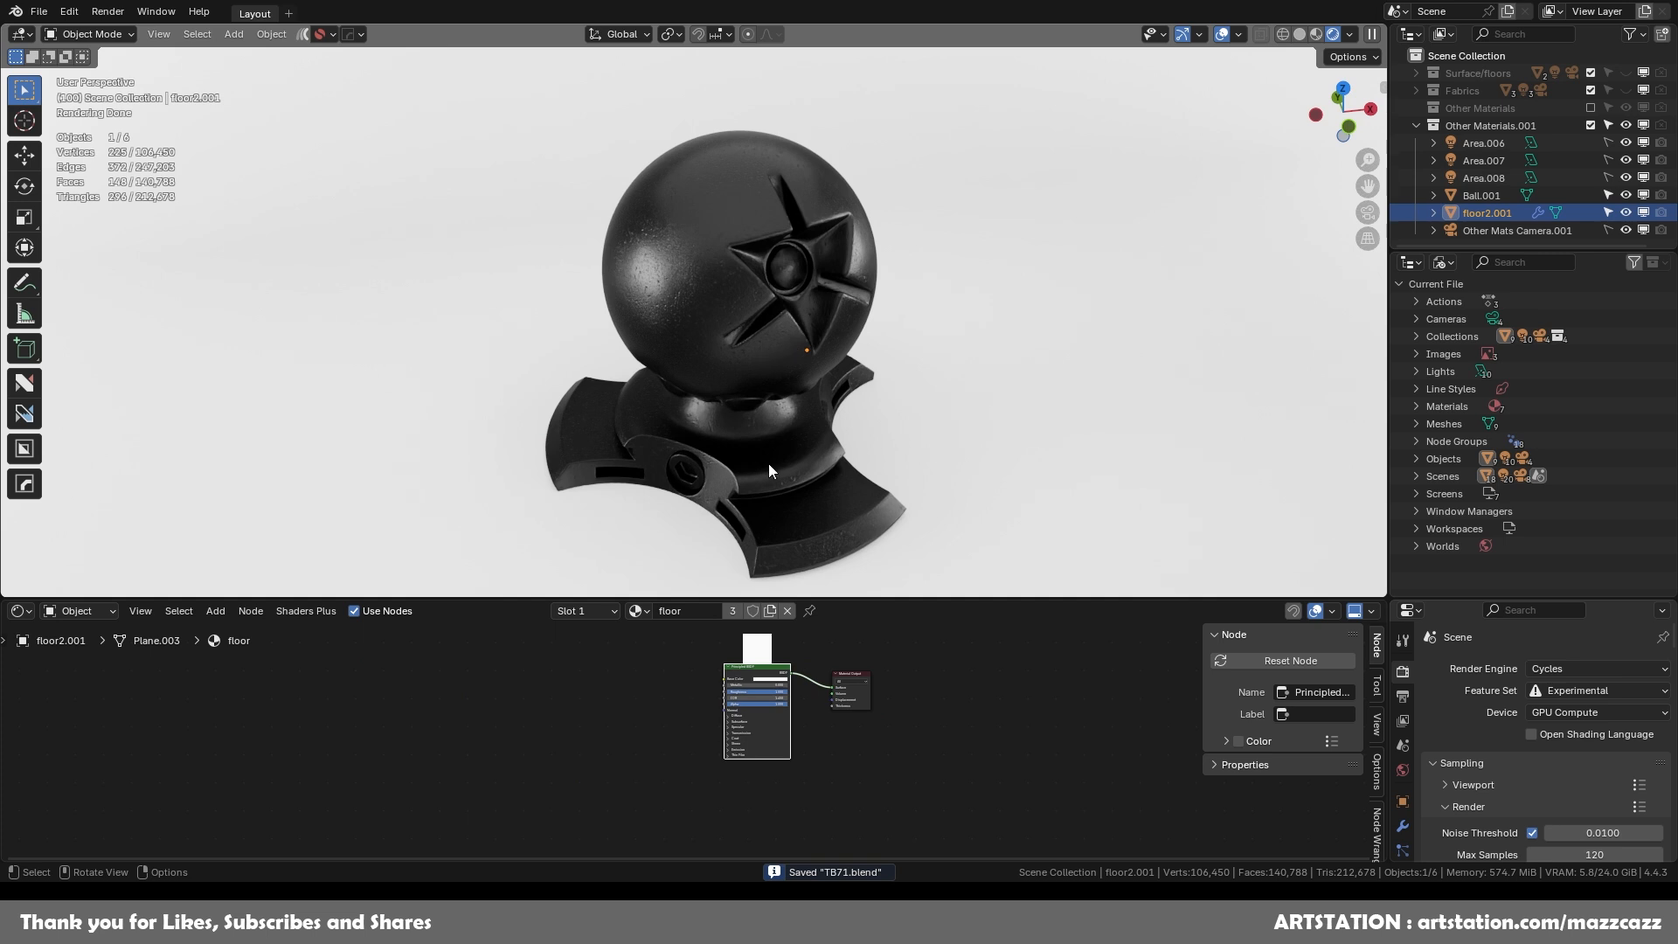
pyautogui.click(790, 453)
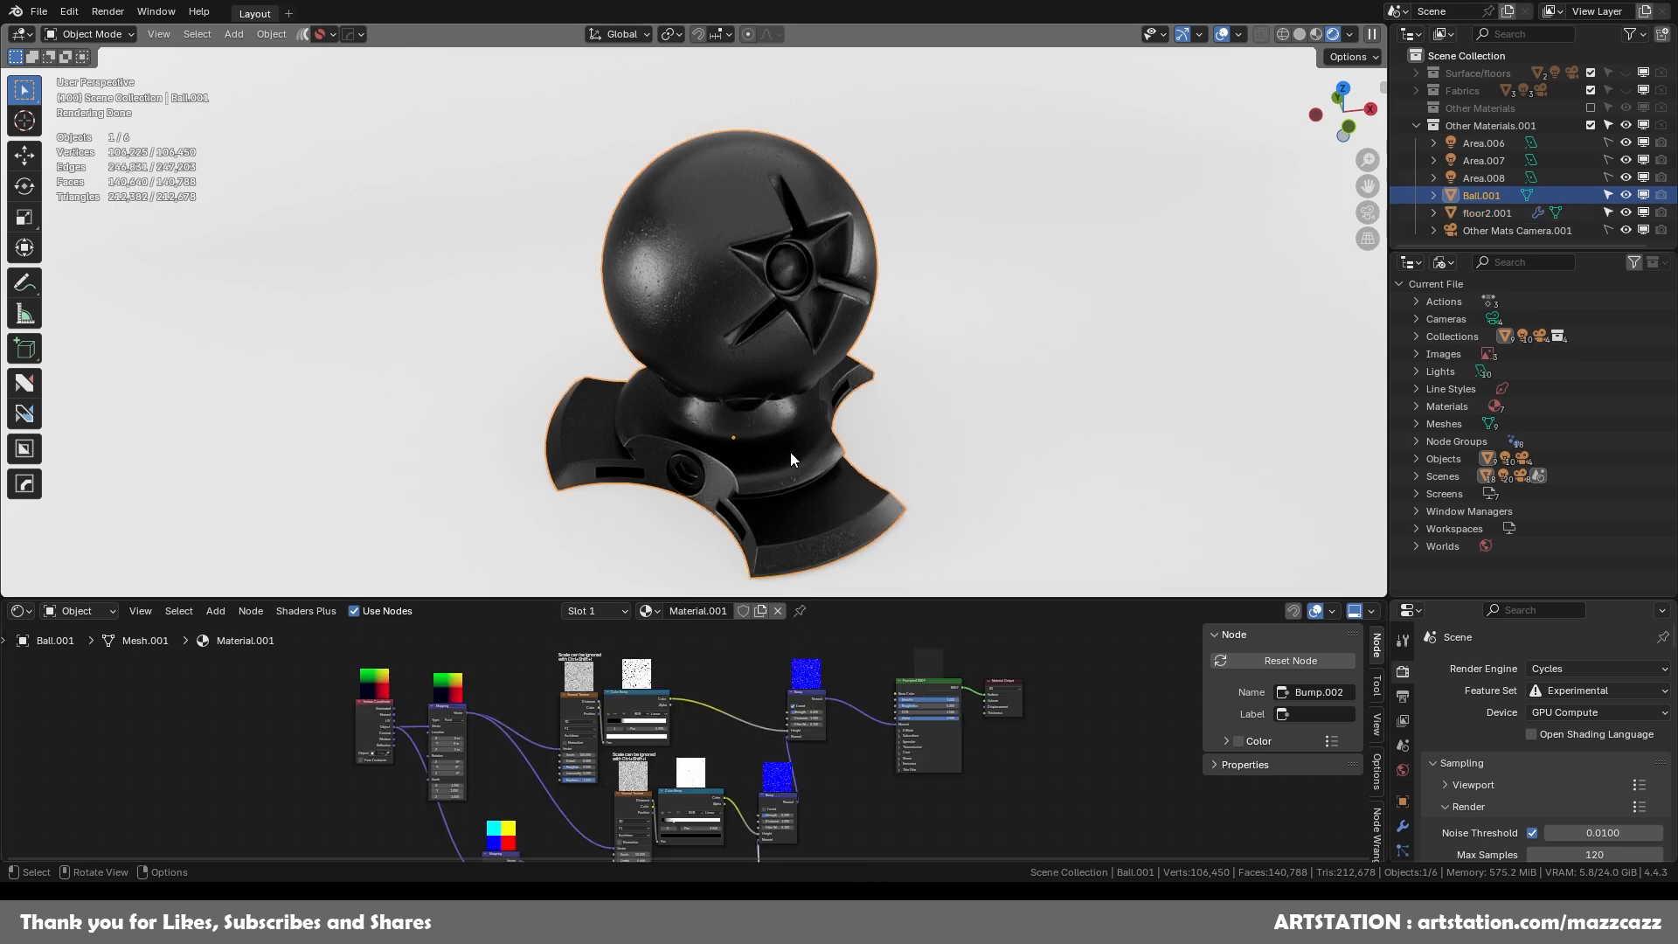
pyautogui.click(925, 684)
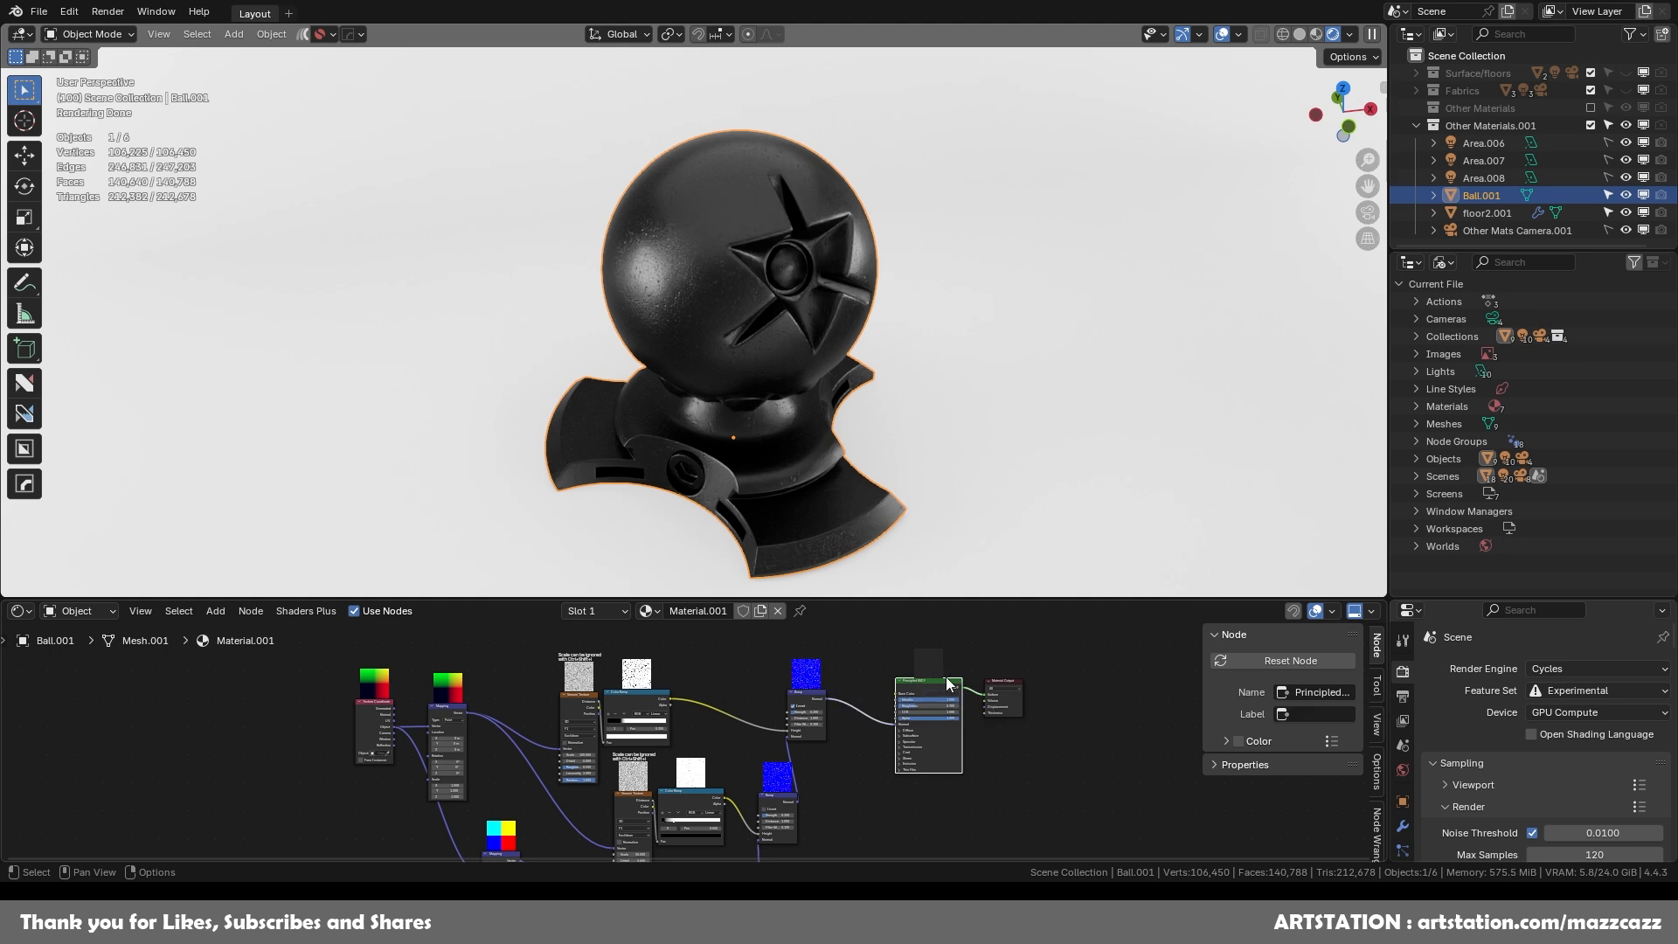
pyautogui.moveTo(1010, 683); pyautogui.dragTo(1082, 684)
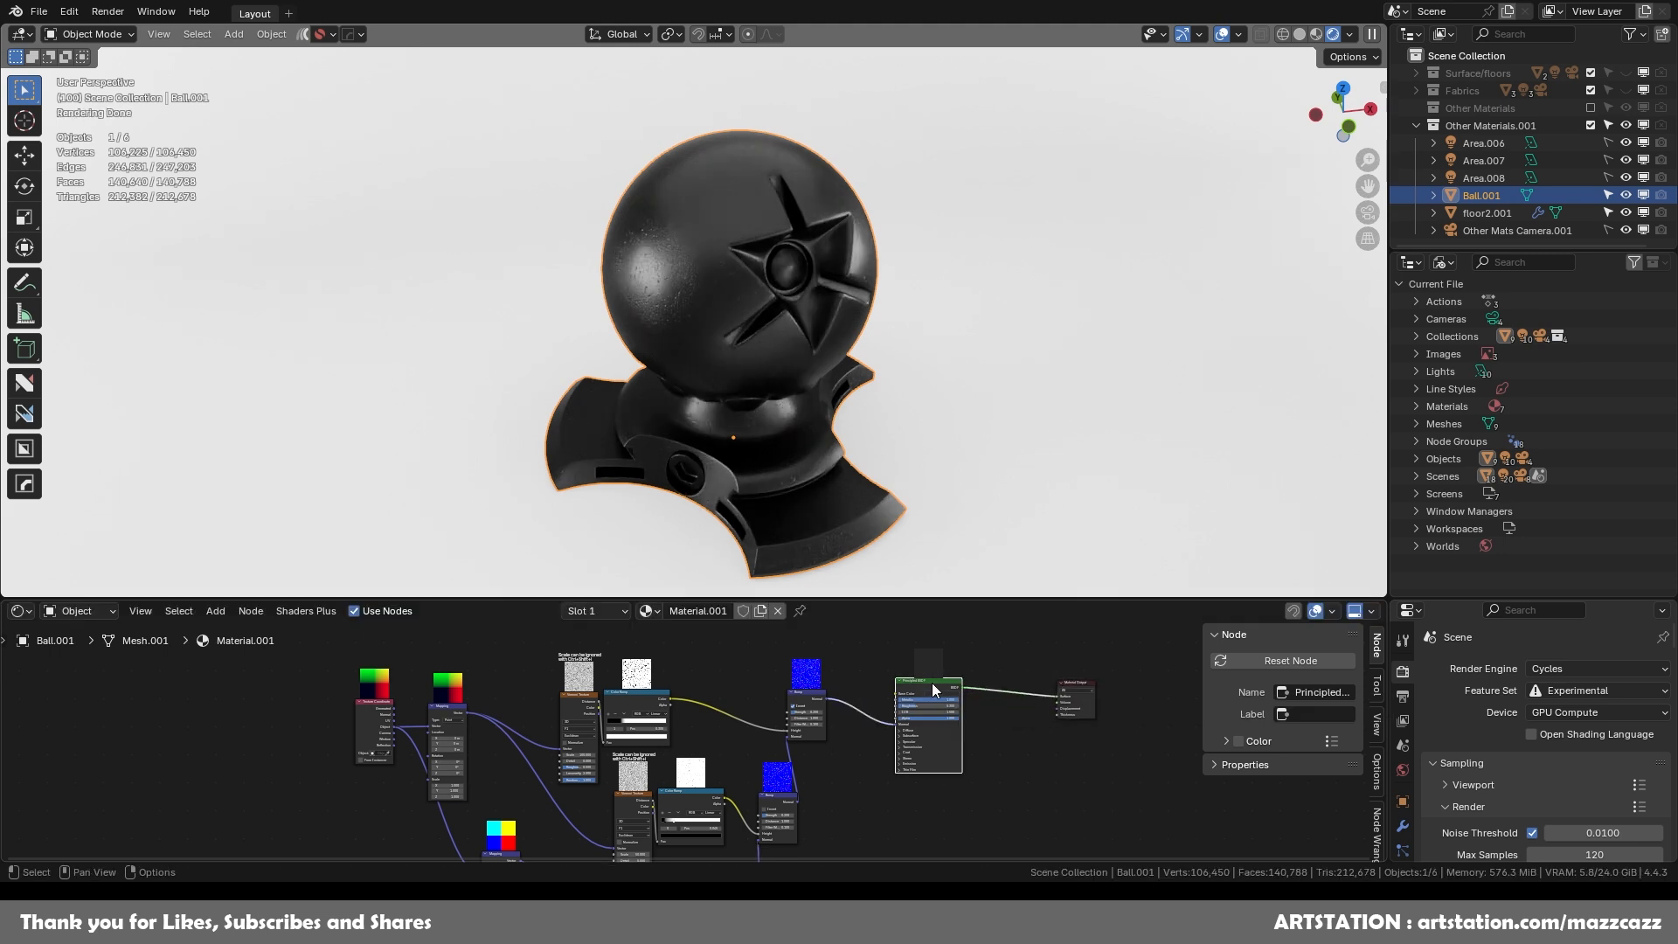
# Review the stacked Voronoi and scratch-image bump branches that feed the Principled BSDF.
pyautogui.scroll(-3, 932, 683)
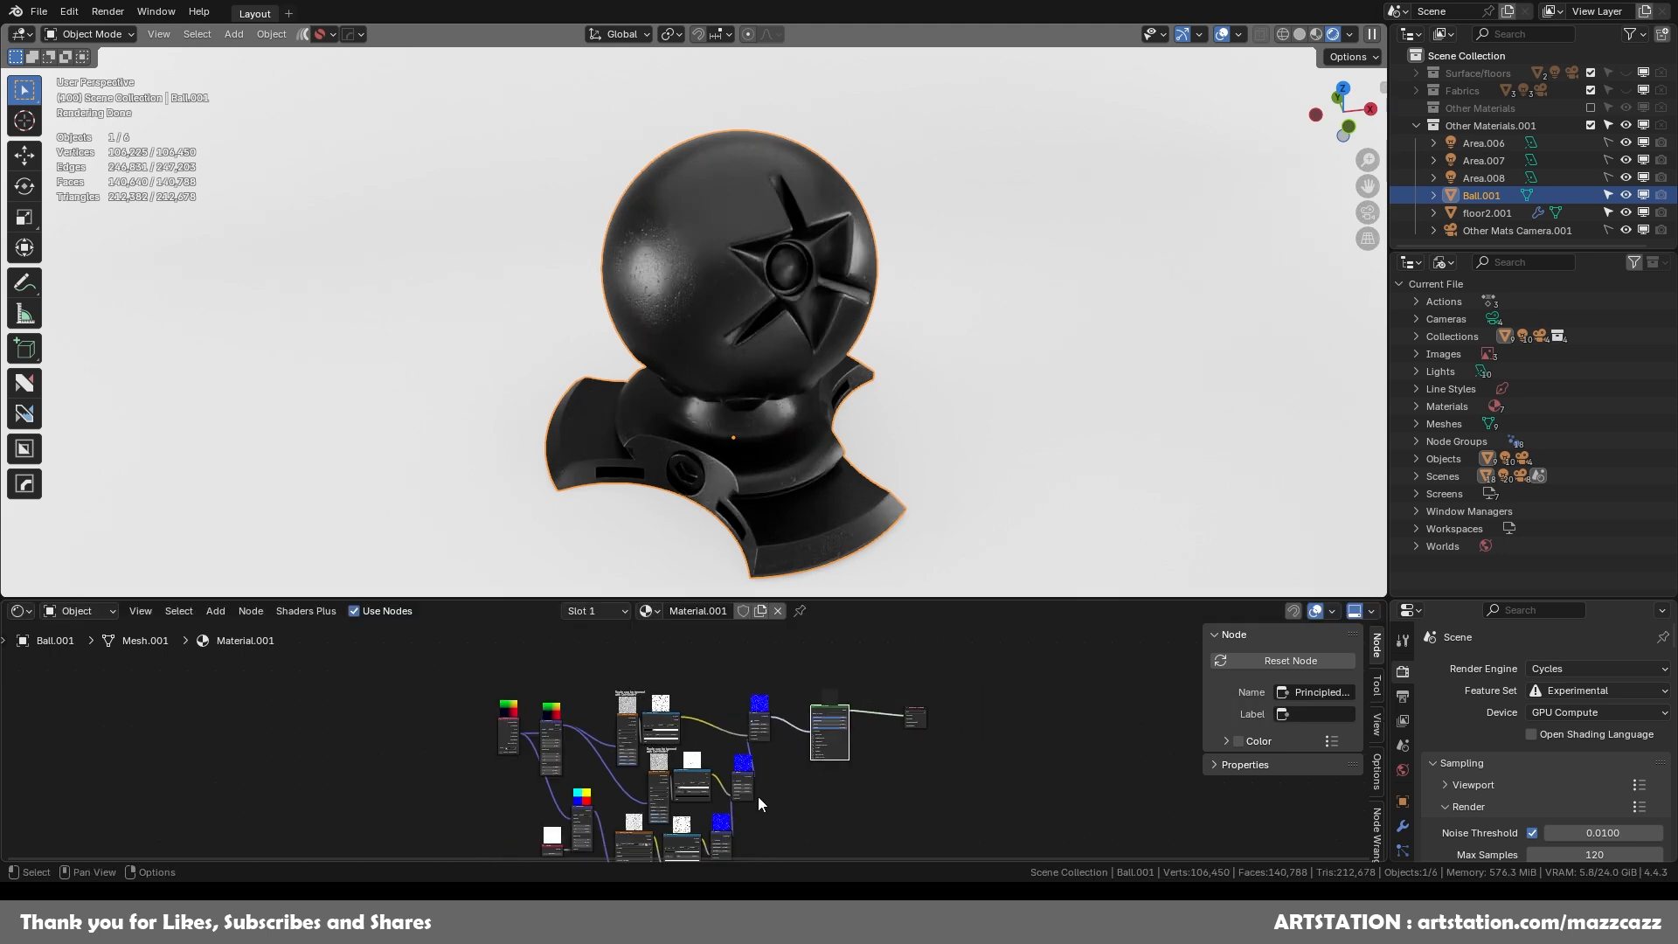
pyautogui.moveTo(788, 785); pyautogui.dragTo(810, 726, button='middle')
pyautogui.scroll(2, 809, 726)
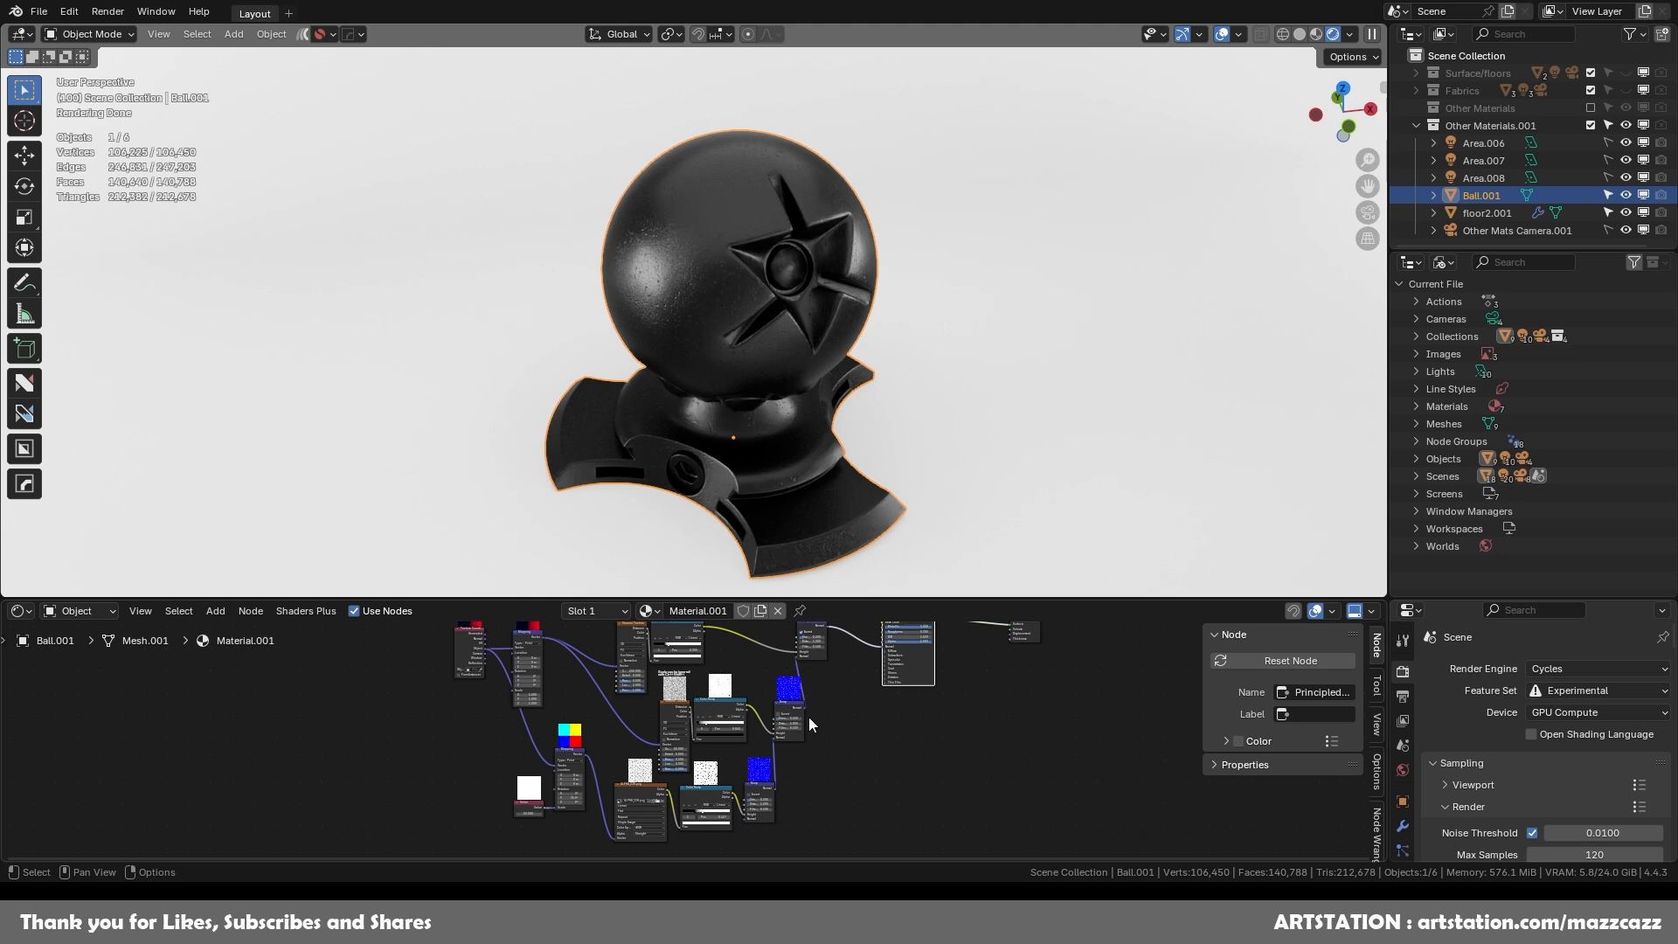
pyautogui.scroll(2, 809, 717)
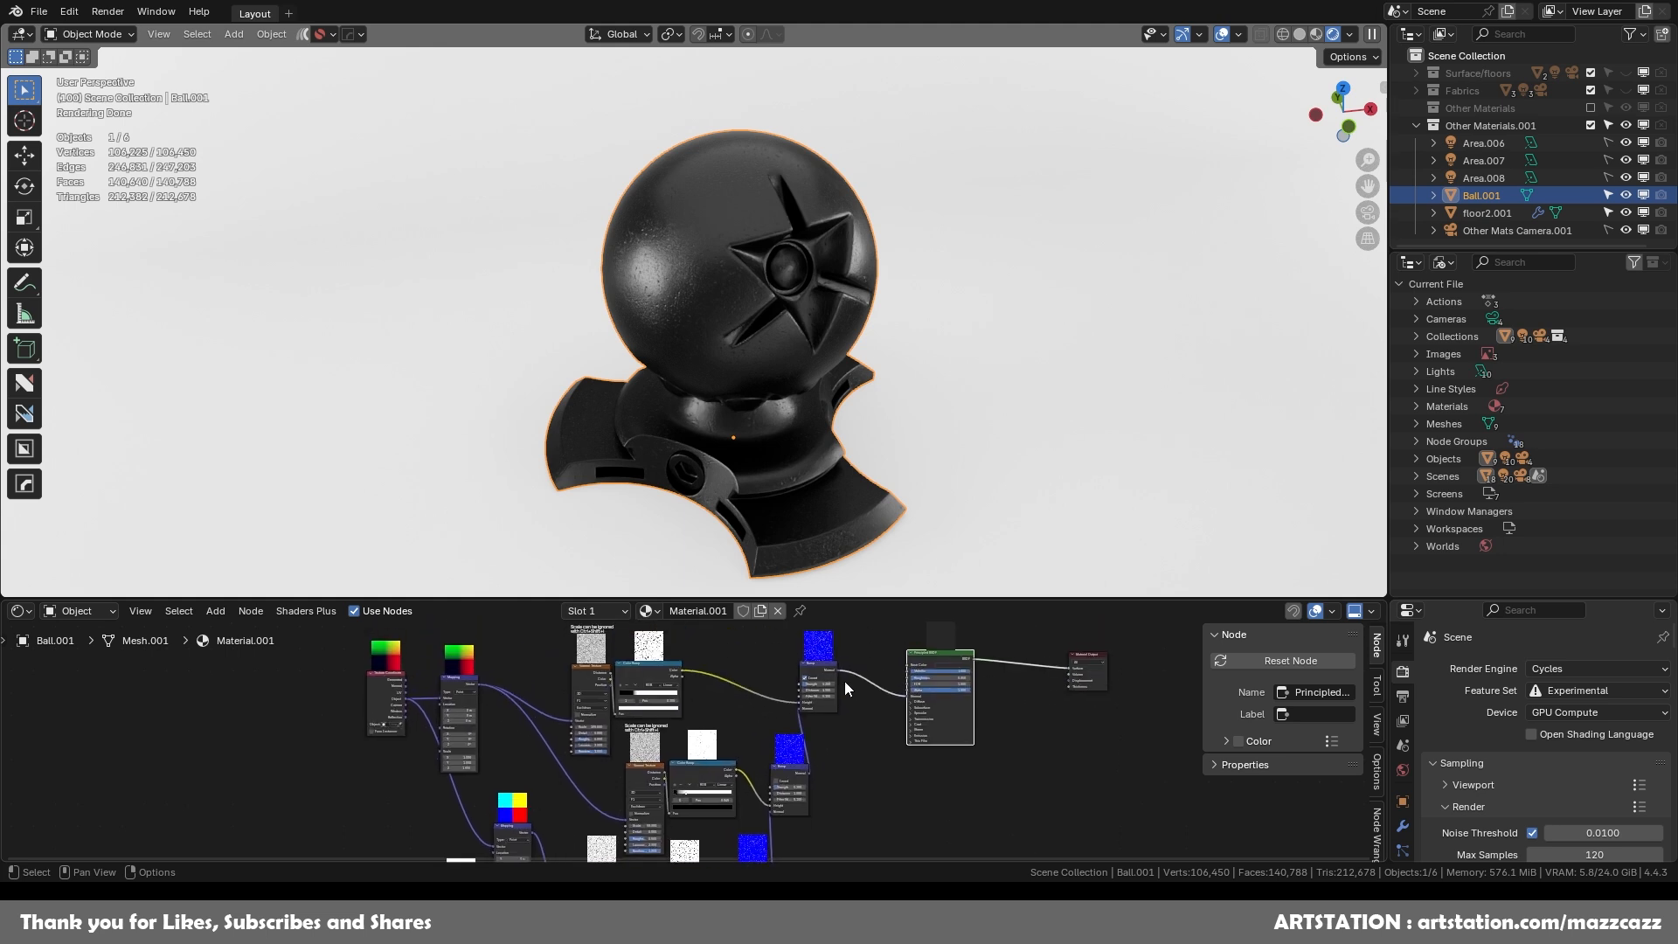
pyautogui.moveTo(438, 654); pyautogui.dragTo(852, 705)
pyautogui.scroll(-1, 852, 706)
pyautogui.scroll(-1, 860, 750)
pyautogui.moveTo(865, 796); pyautogui.dragTo(853, 701, button='middle')
pyautogui.moveTo(853, 705); pyautogui.dragTo(646, 671)
pyautogui.moveTo(830, 806); pyautogui.dragTo(500, 757)
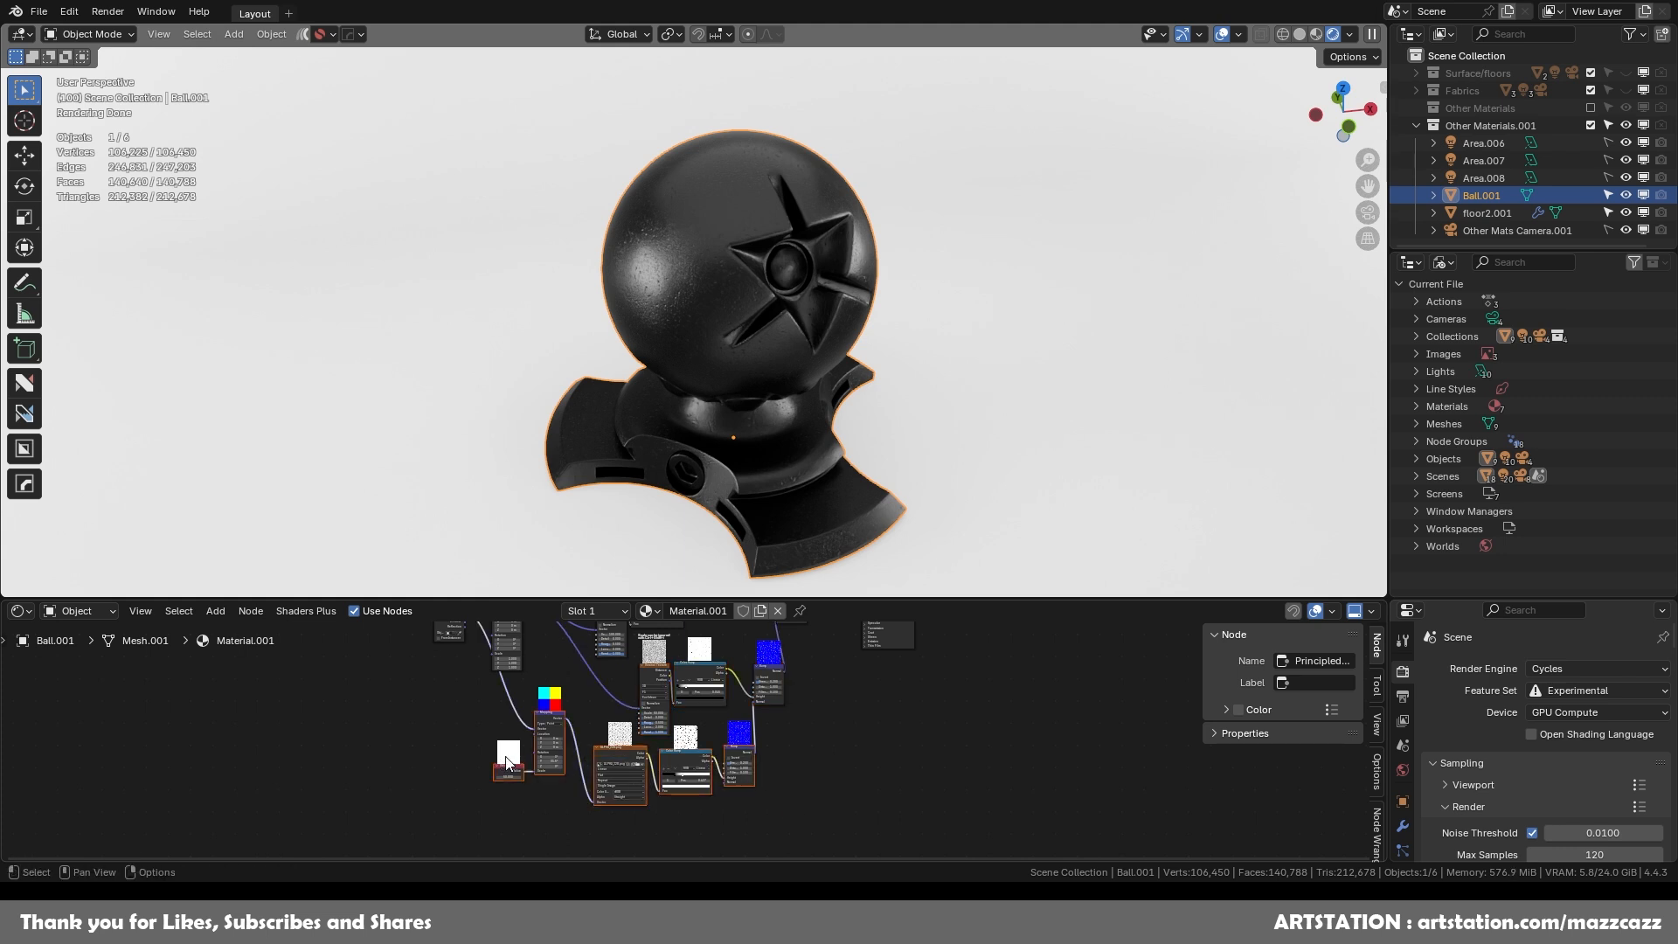
pyautogui.moveTo(853, 690); pyautogui.dragTo(694, 816, button='middle')
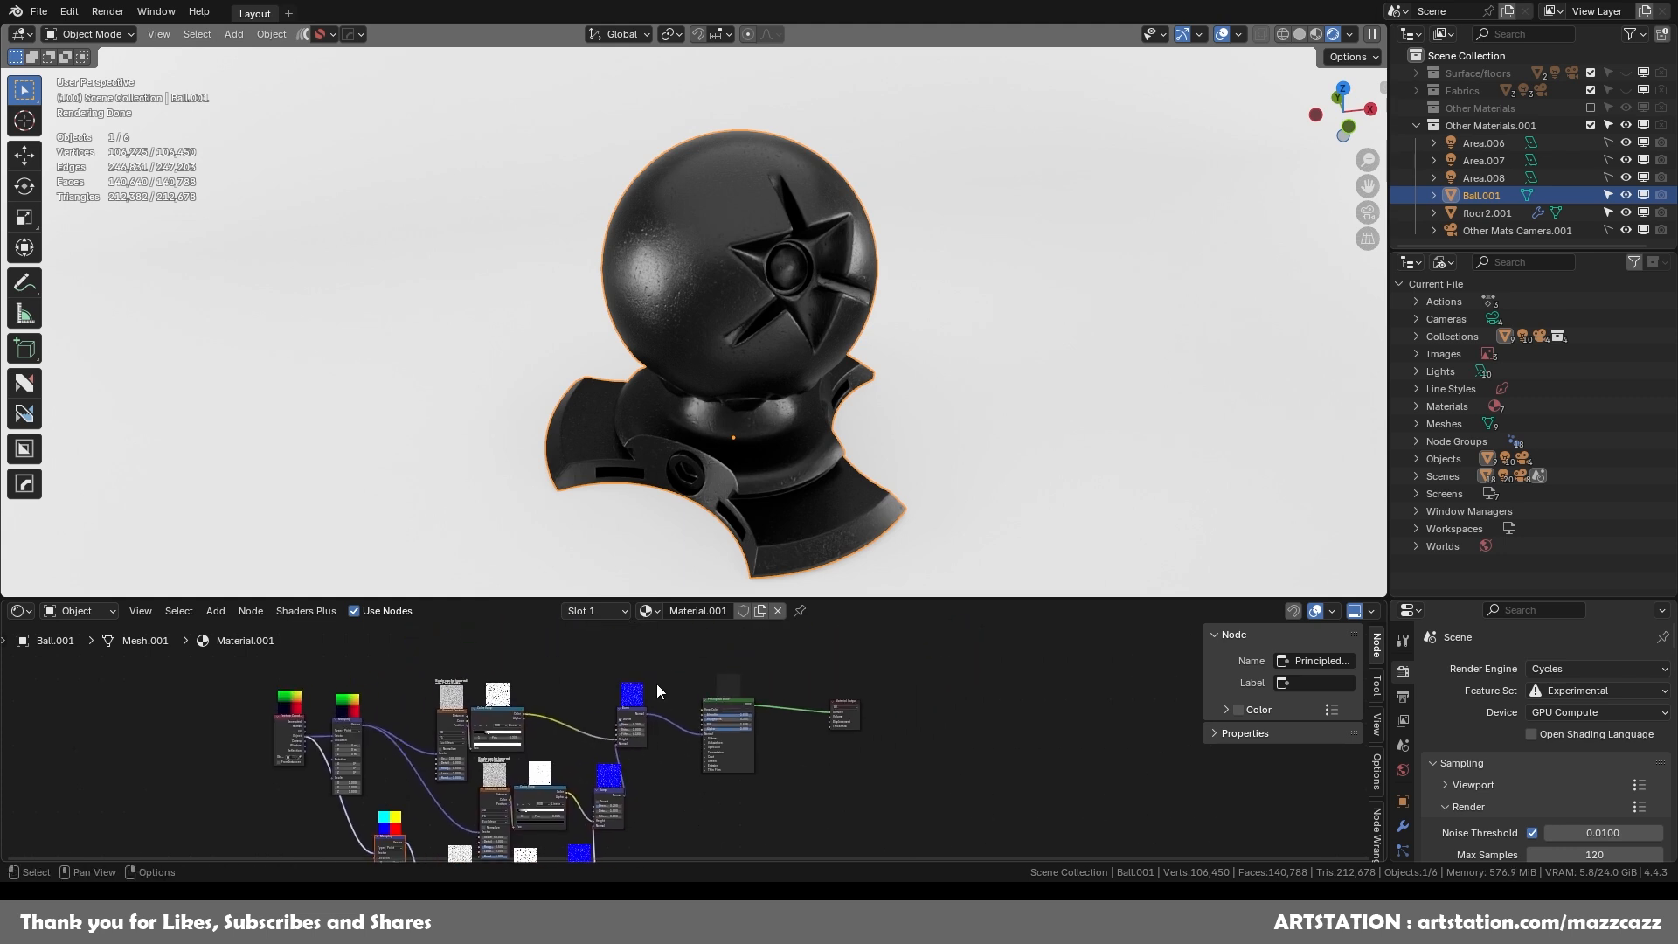
# Spread out the Principled BSDF and Material Output nodes, and duplicate the Principled BSDF above the original.
pyautogui.moveTo(850, 711); pyautogui.dragTo(878, 710)
pyautogui.moveTo(737, 700); pyautogui.dragTo(764, 701)
pyautogui.scroll(2, 764, 687)
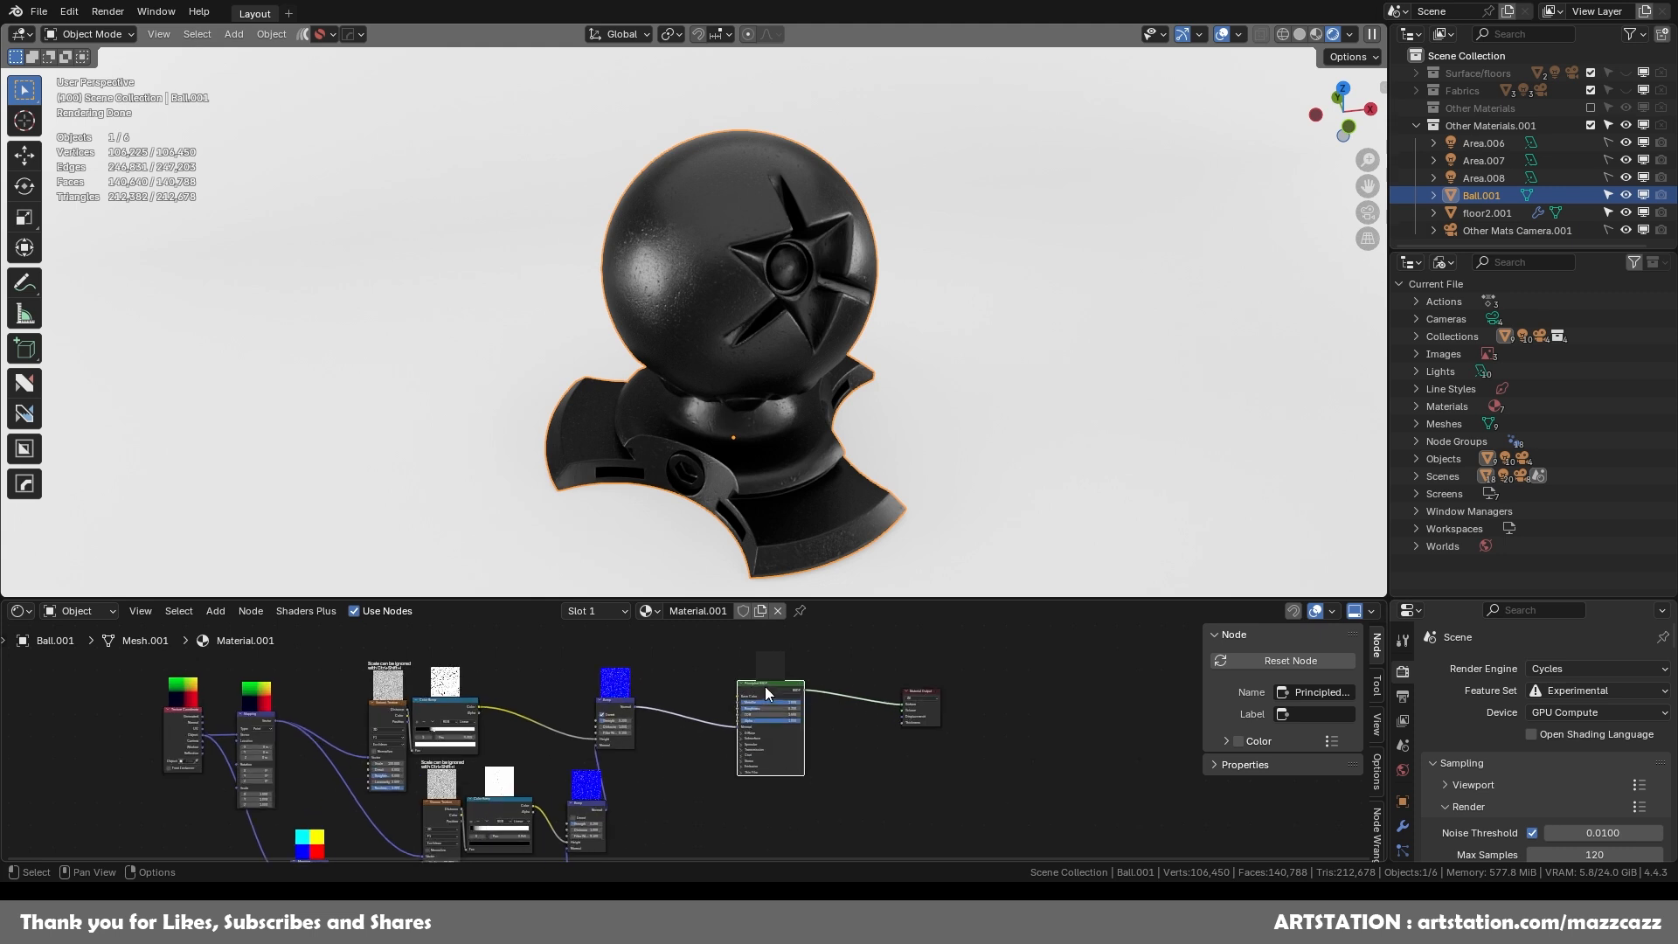
pyautogui.moveTo(772, 703); pyautogui.dragTo(736, 776, button='middle')
pyautogui.hotkey('shift', 'd')
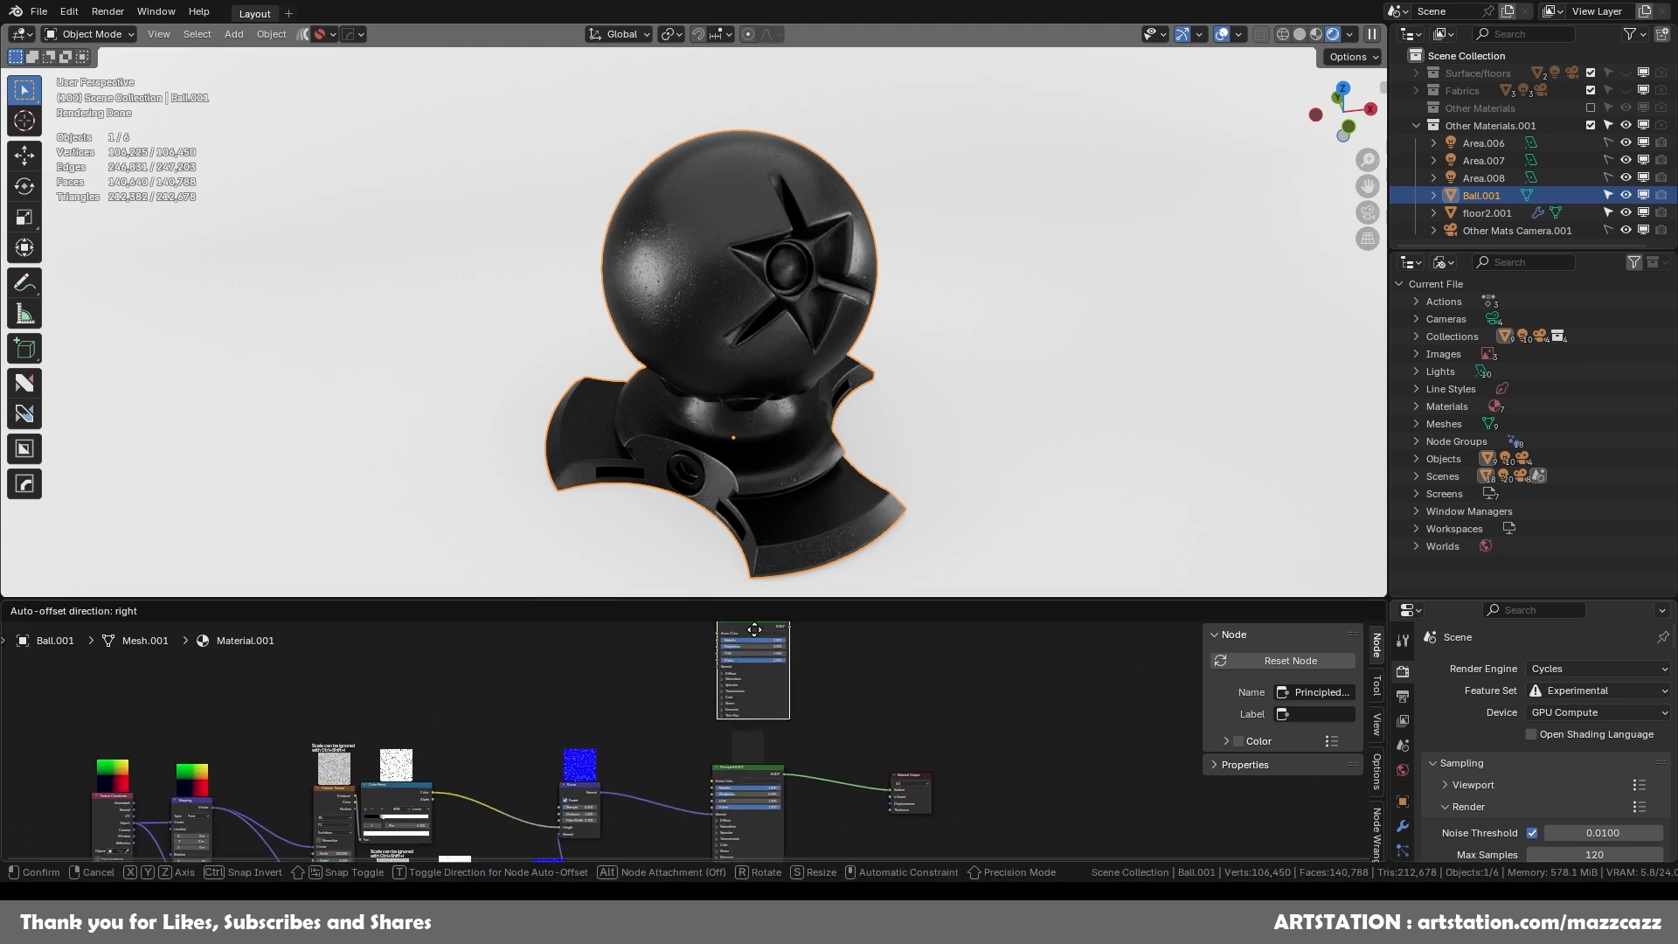
pyautogui.click(746, 672)
pyautogui.moveTo(897, 827); pyautogui.dragTo(945, 808)
pyautogui.moveTo(882, 759); pyautogui.dragTo(801, 761, button='middle')
# Set the duplicated Principled BSDF's base color to a dark reddish brown with hue 0.019, saturation 0.786 and value 0.032.
pyautogui.scroll(2, 772, 662)
pyautogui.moveTo(674, 643); pyautogui.dragTo(699, 675)
pyautogui.click(699, 677)
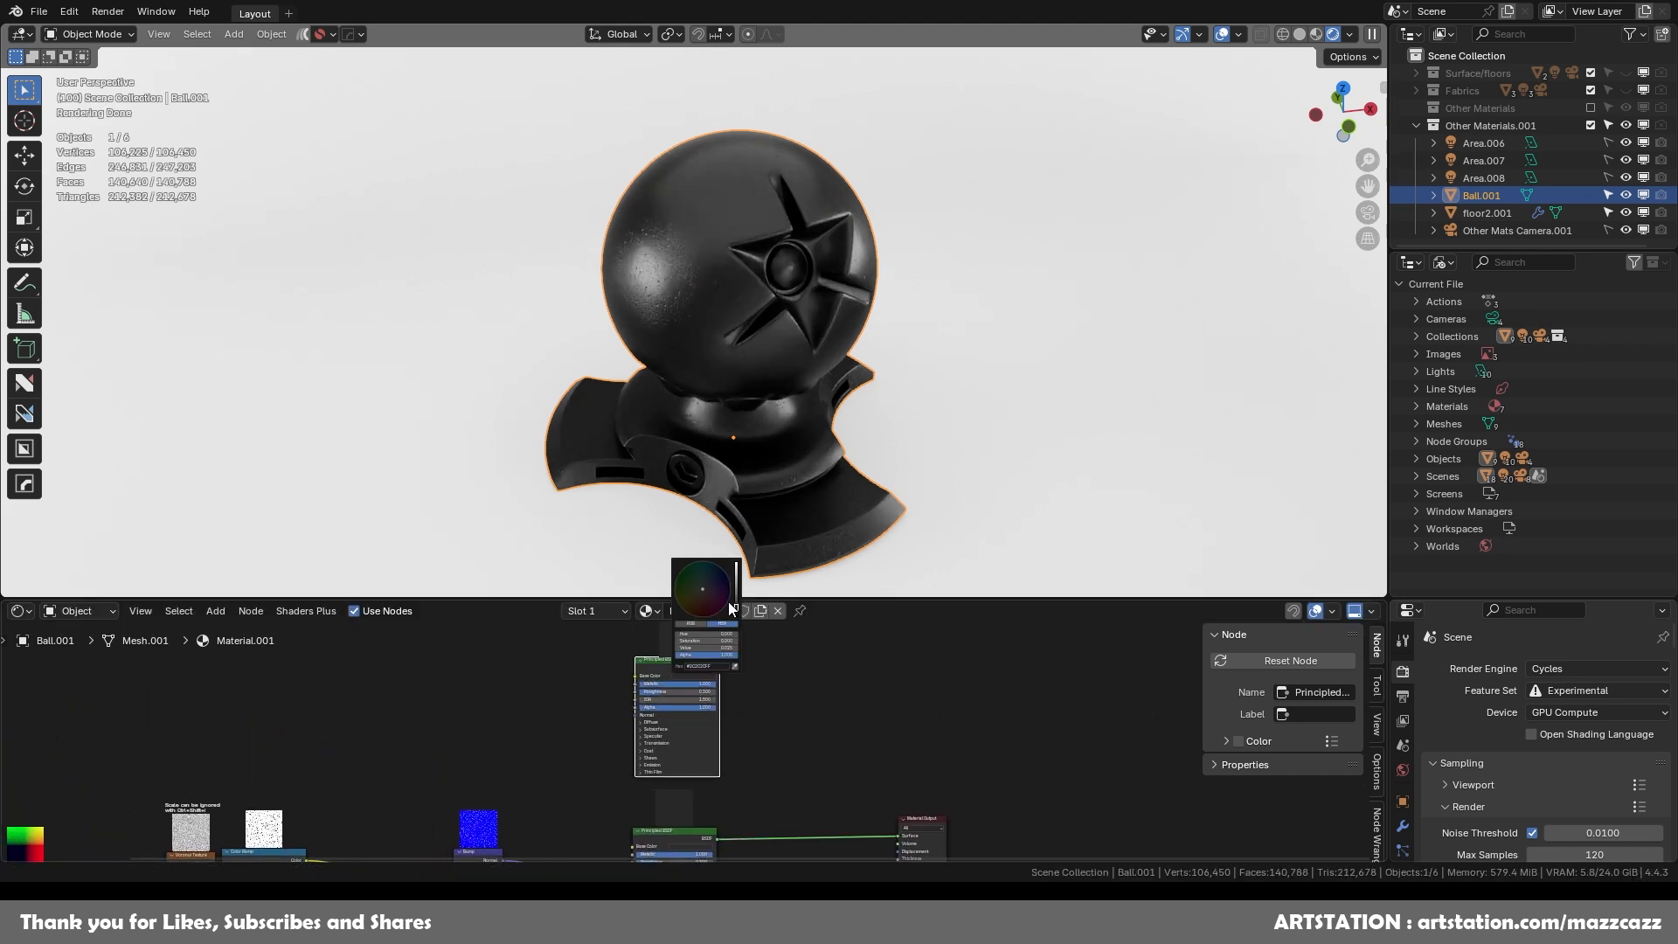
pyautogui.moveTo(736, 607); pyautogui.dragTo(736, 596)
pyautogui.scroll(8, 769, 674)
pyautogui.moveTo(788, 664); pyautogui.dragTo(850, 840, button='middle')
pyautogui.click(783, 799)
pyautogui.moveTo(769, 636)
pyautogui.mouseDown()
pyautogui.moveTo(789, 666)
pyautogui.moveTo(832, 667)
pyautogui.moveTo(764, 666)
pyautogui.mouseUp()
pyautogui.click(775, 668)
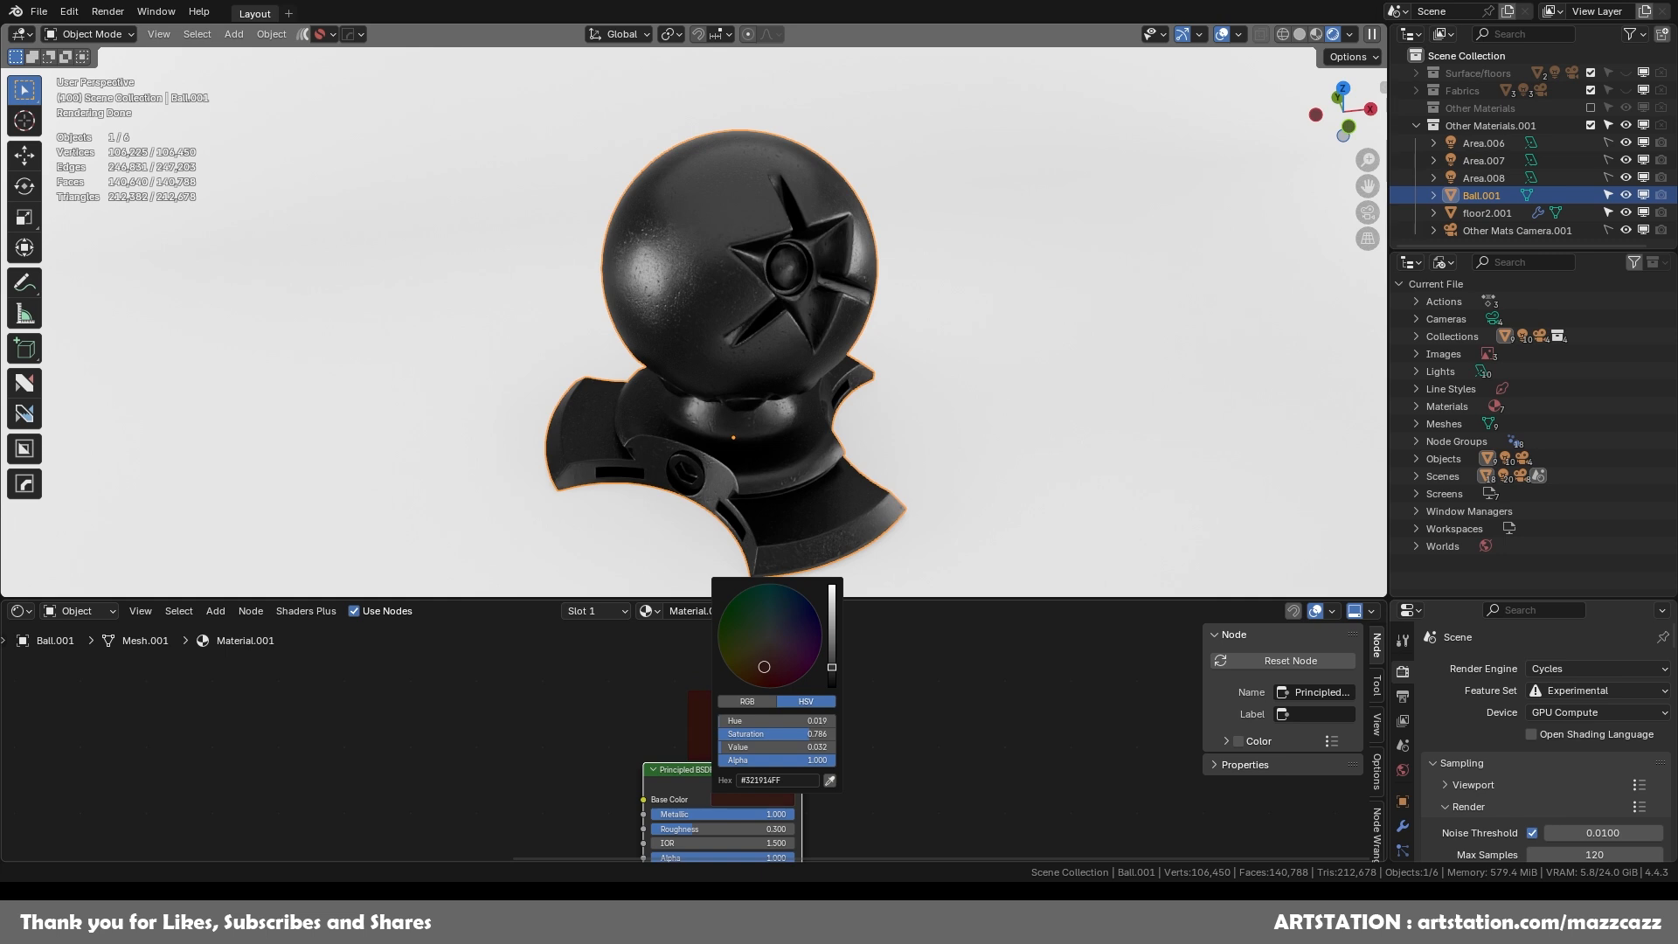
# Insert a Mix Shader before the Material Output and connect the reddish-brown Principled BSDF to its first shader input.
pyautogui.scroll(-5, 942, 740)
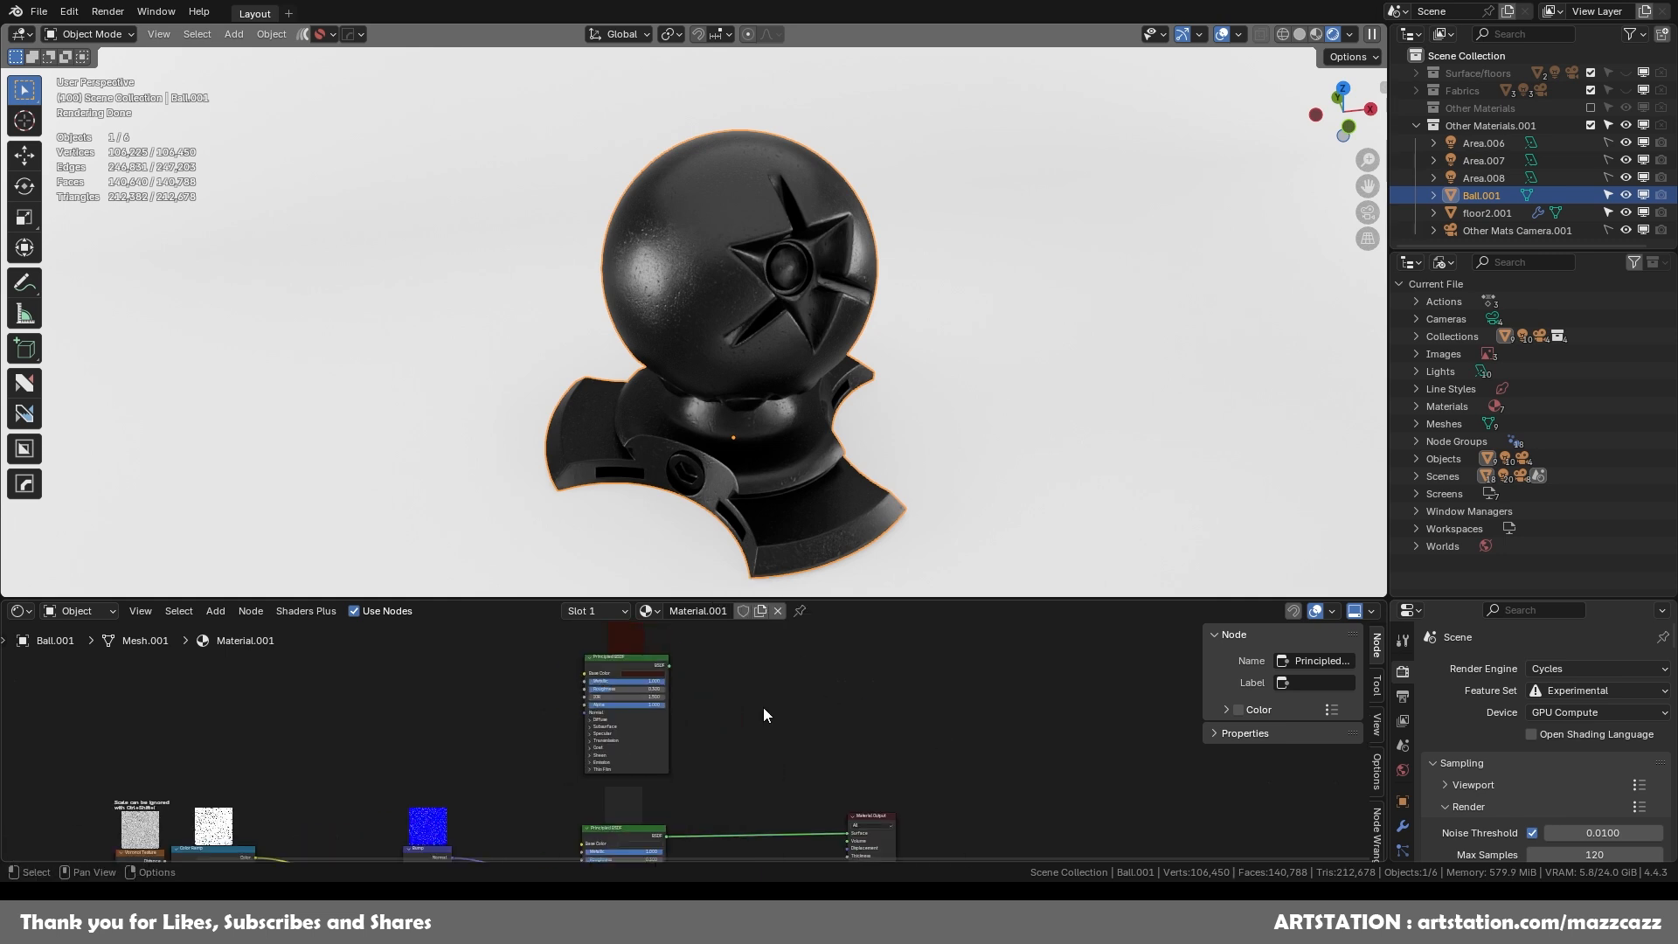
pyautogui.press('F3')
pyautogui.write('mix shad')
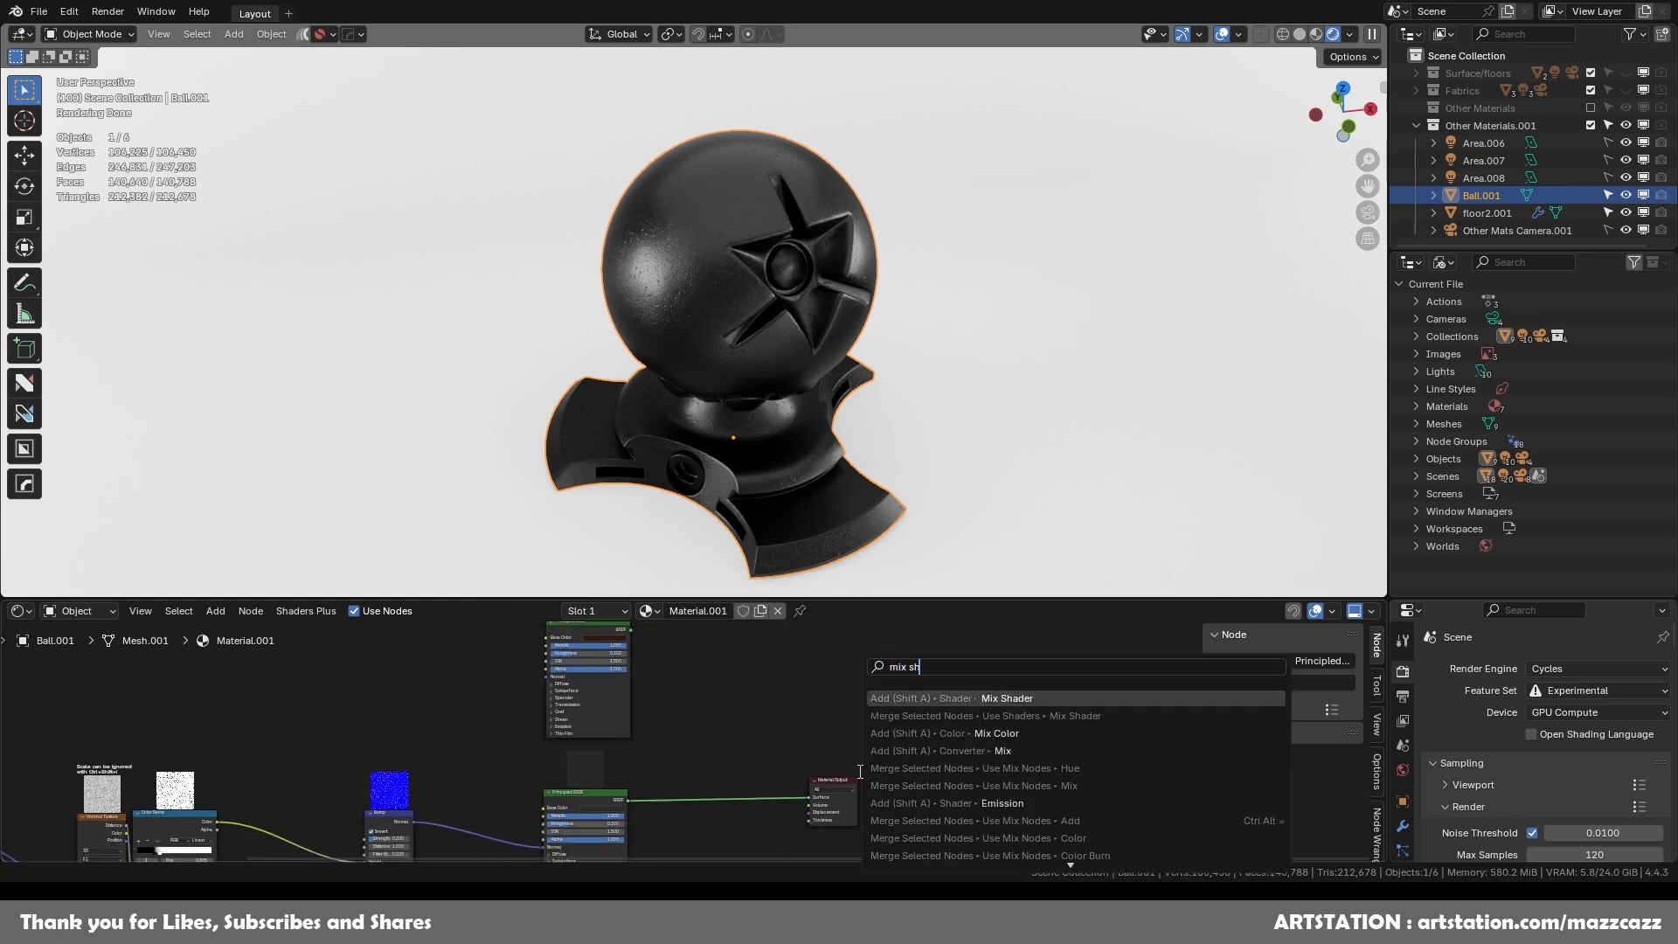
pyautogui.click(998, 699)
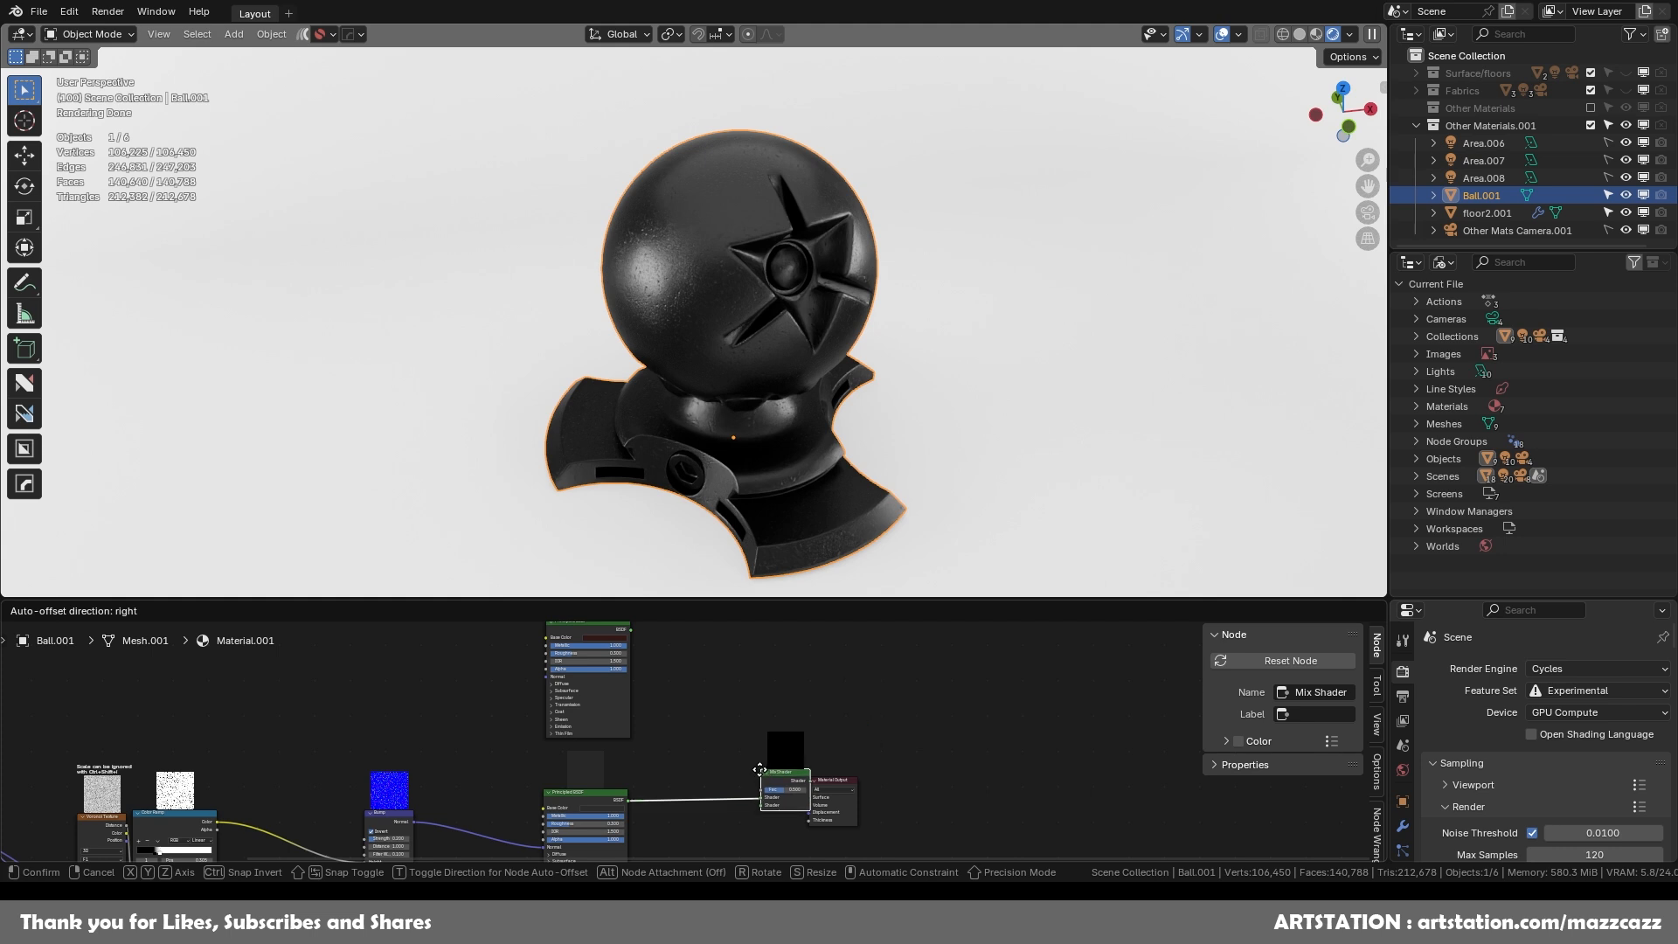
pyautogui.click(744, 803)
pyautogui.moveTo(630, 629); pyautogui.dragTo(745, 794)
pyautogui.moveTo(844, 781); pyautogui.dragTo(865, 775)
pyautogui.moveTo(878, 557); pyautogui.dragTo(894, 463, button='middle')
pyautogui.scroll(-2, 695, 658)
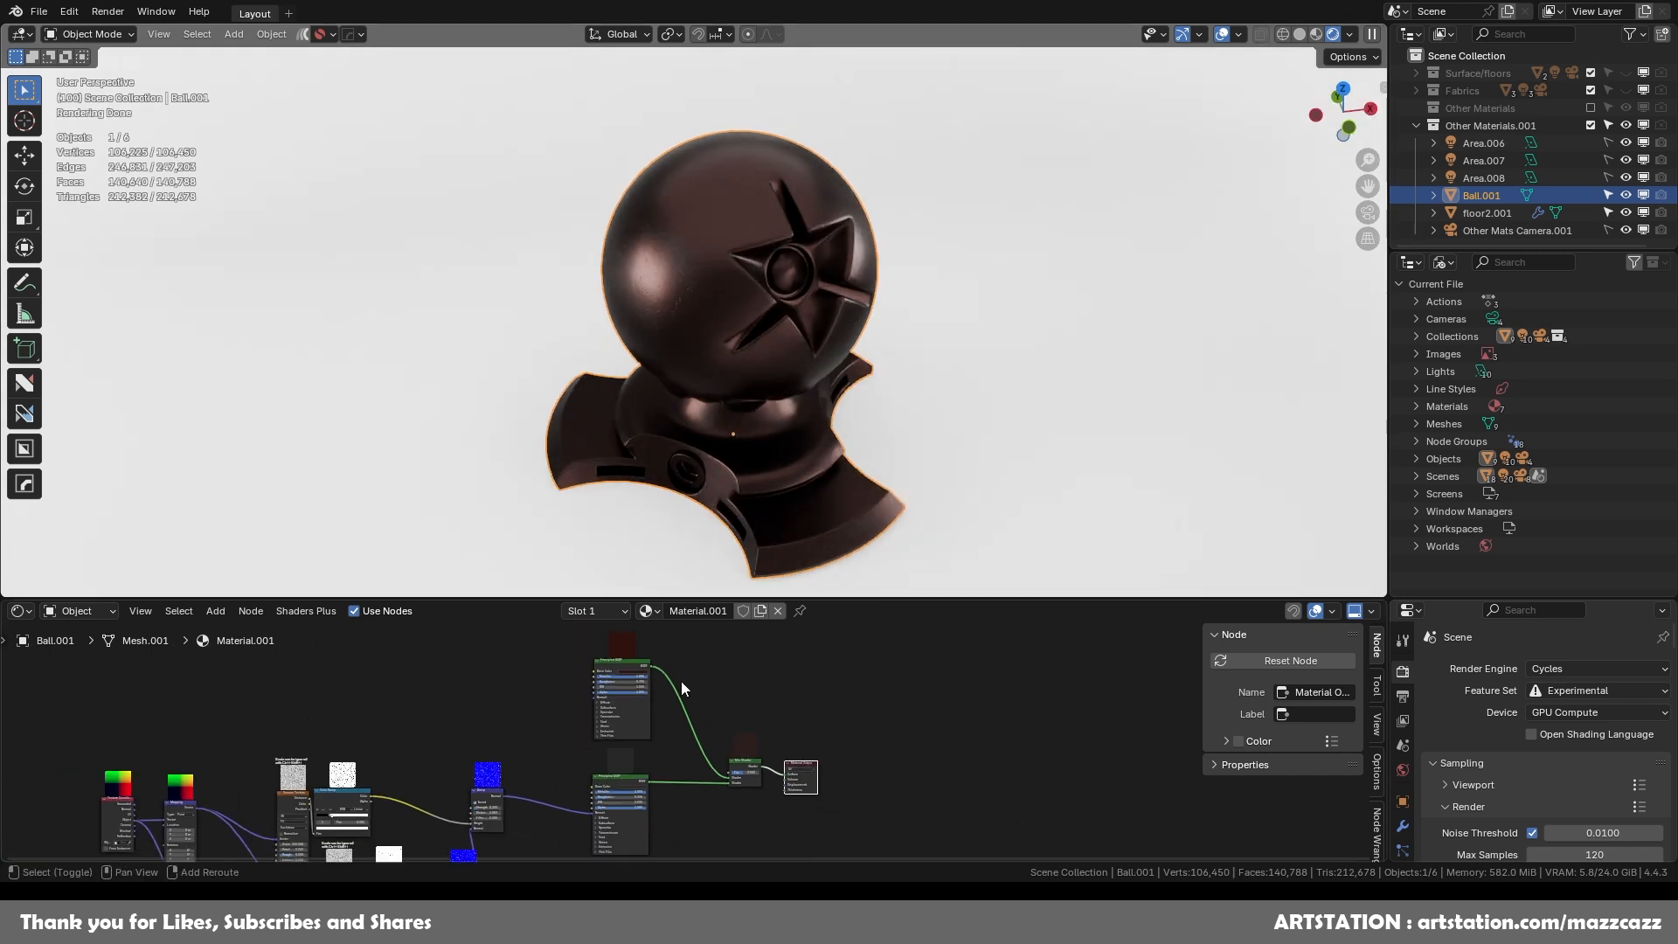
# Duplicate the Texture Coordinate, Mapping and Voronoi Texture nodes and place the copies above the reddish-brown Principled BSDF.
pyautogui.moveTo(680, 680); pyautogui.dragTo(827, 727, button='middle')
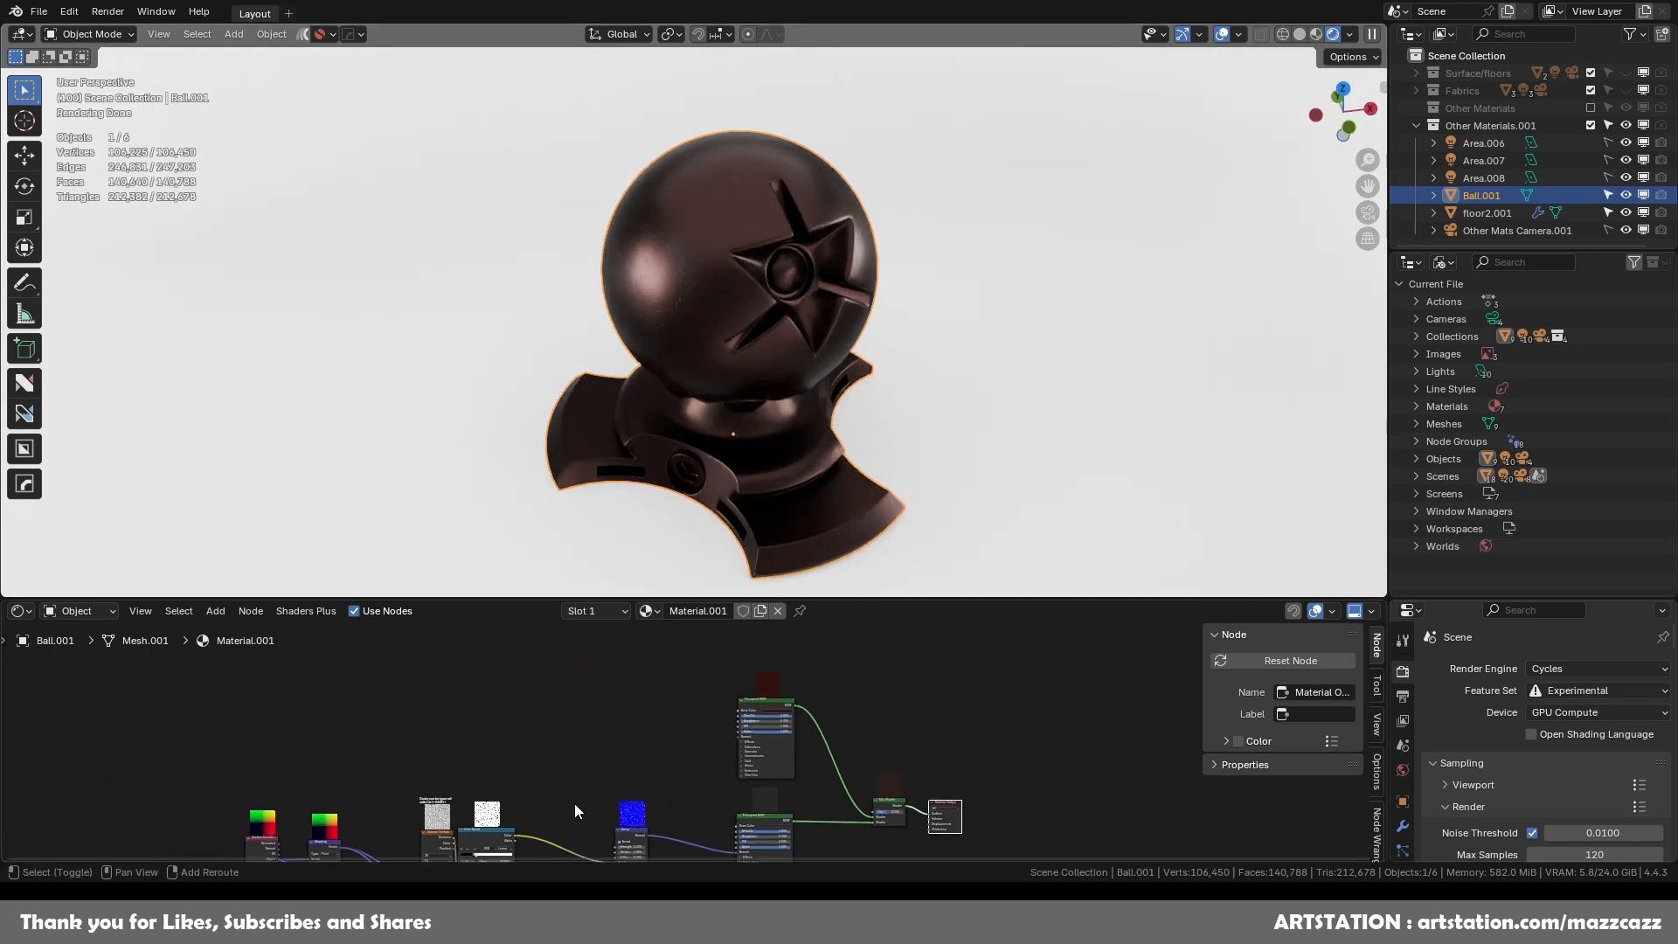
pyautogui.scroll(4, 562, 798)
pyautogui.click(322, 747)
pyautogui.scroll(-3, 322, 748)
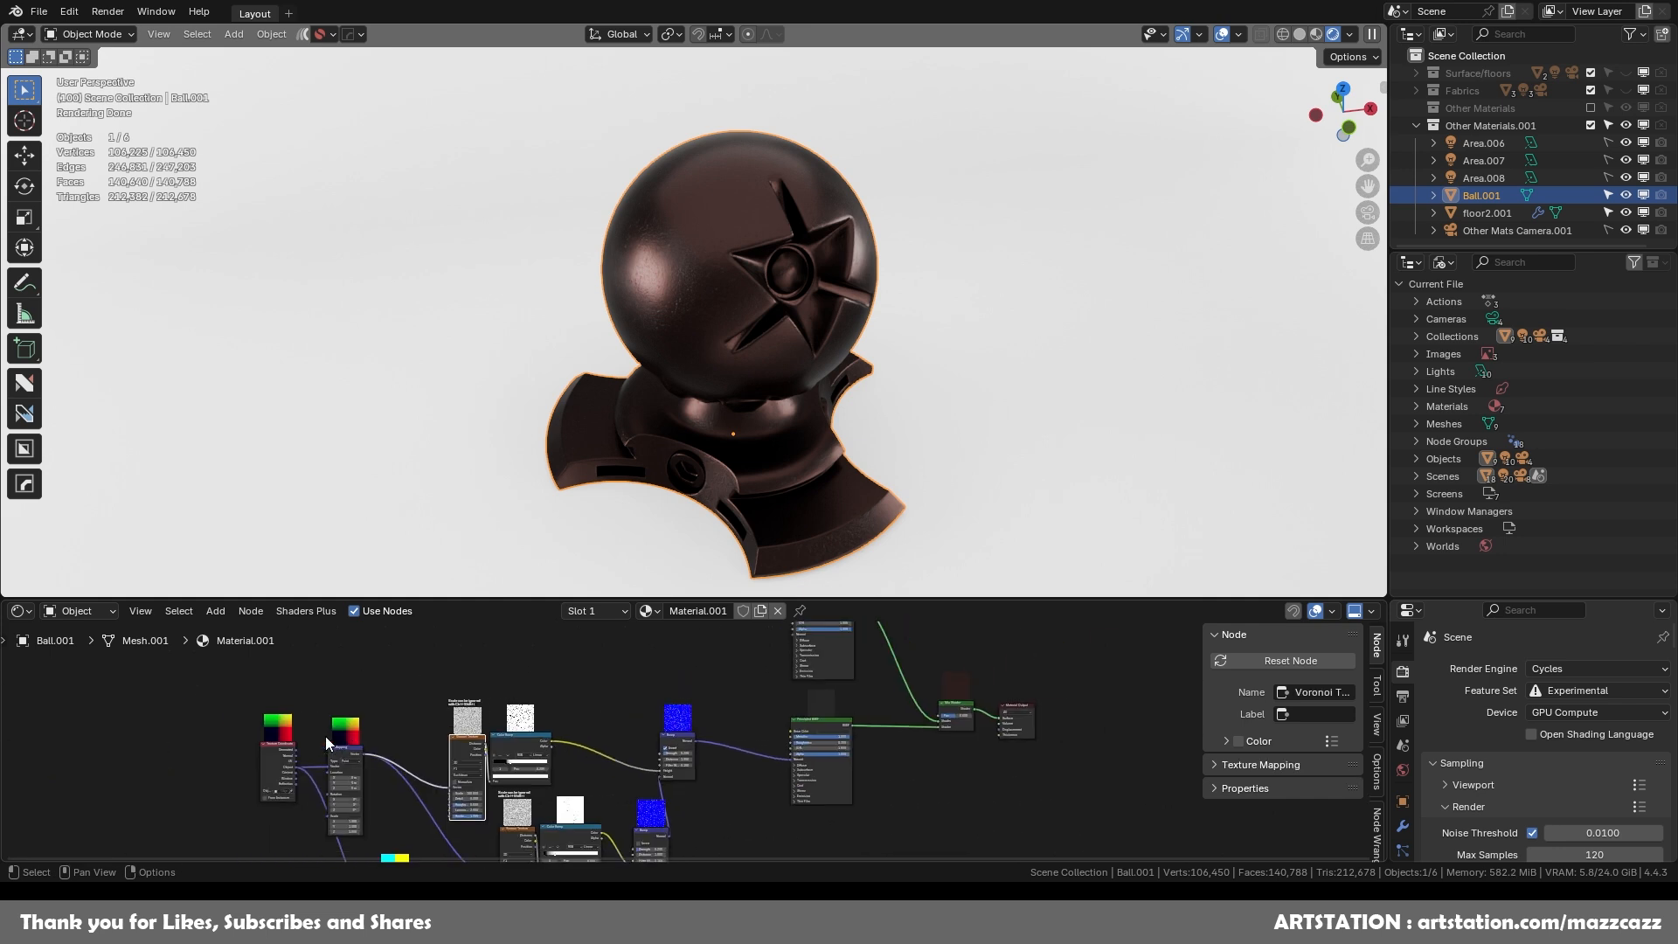
pyautogui.moveTo(532, 739); pyautogui.dragTo(721, 713, button='middle')
pyautogui.moveTo(776, 763); pyautogui.dragTo(697, 704, button='middle')
pyautogui.scroll(4, 697, 704)
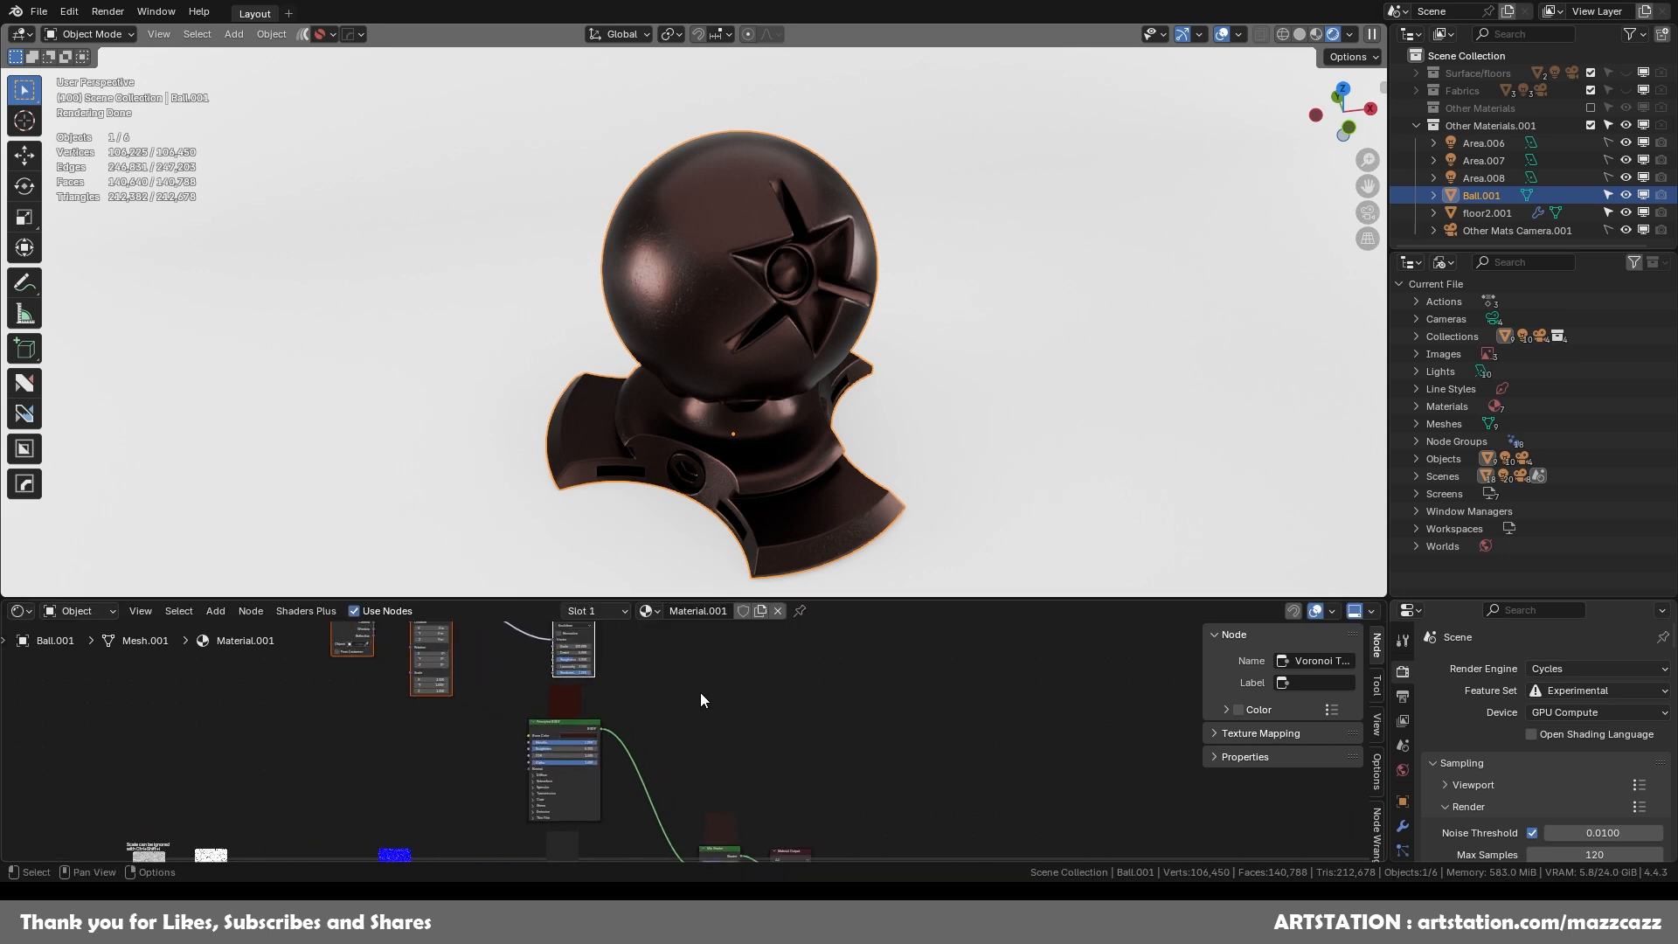
# Enlarge the node editor, pack the three copied texture nodes together and place them above the Mix Shader.
pyautogui.moveTo(804, 597); pyautogui.dragTo(787, 346)
pyautogui.scroll(3, 770, 245)
pyautogui.scroll(1, 771, 237)
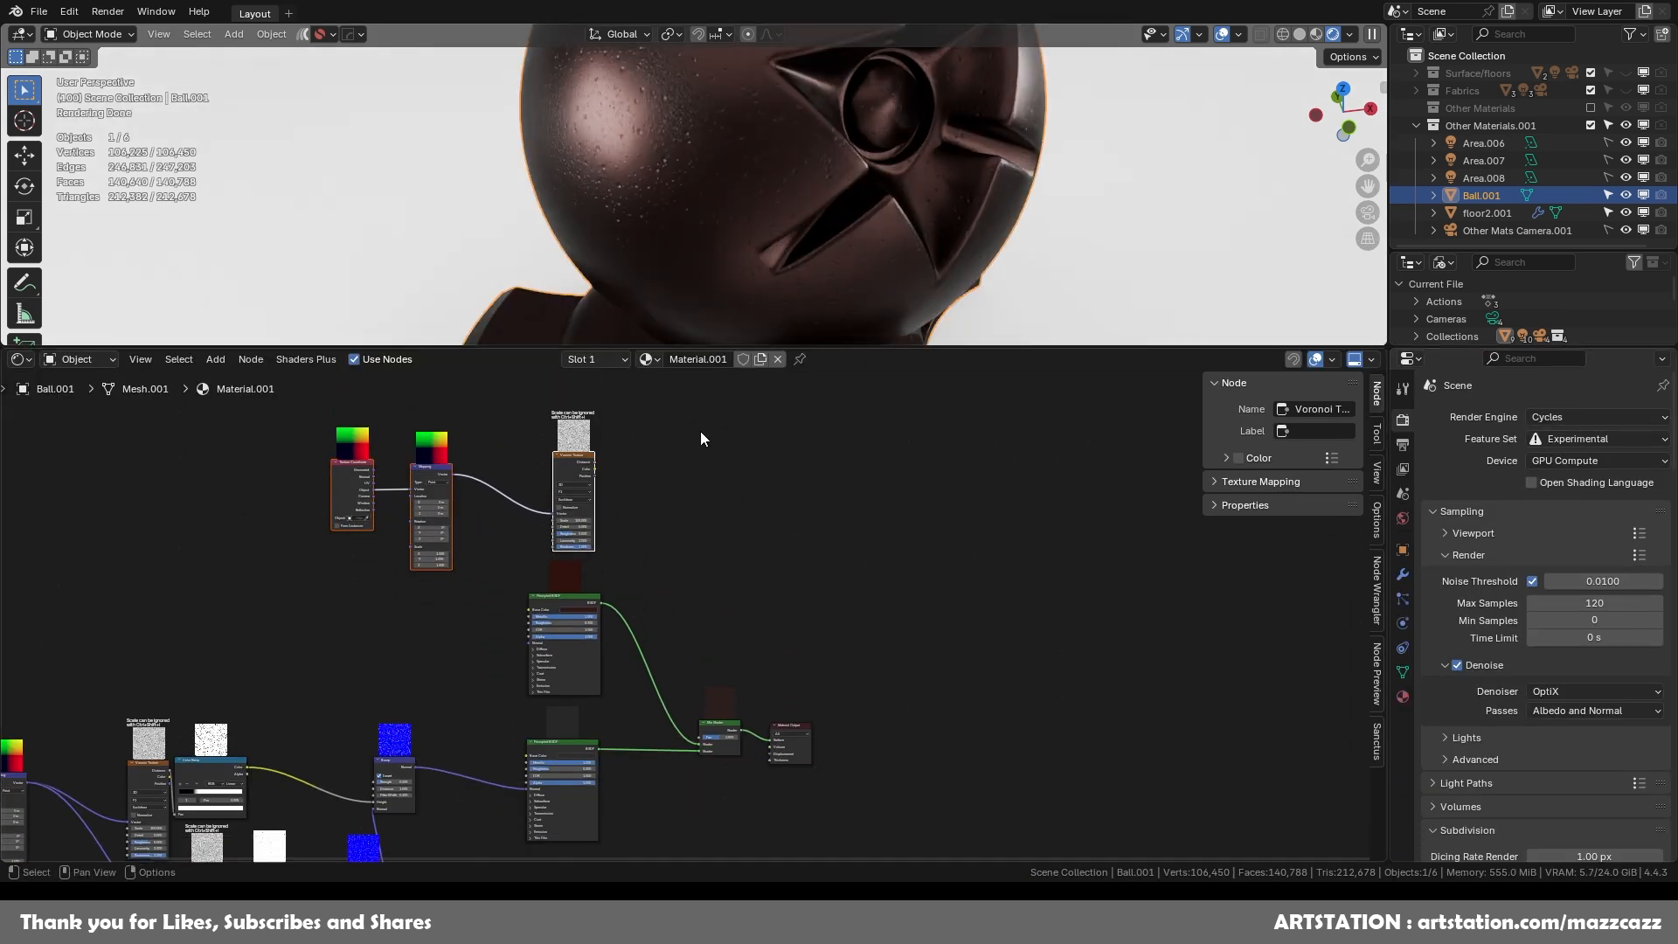
pyautogui.moveTo(565, 454); pyautogui.dragTo(479, 455)
pyautogui.moveTo(353, 464); pyautogui.dragTo(484, 476)
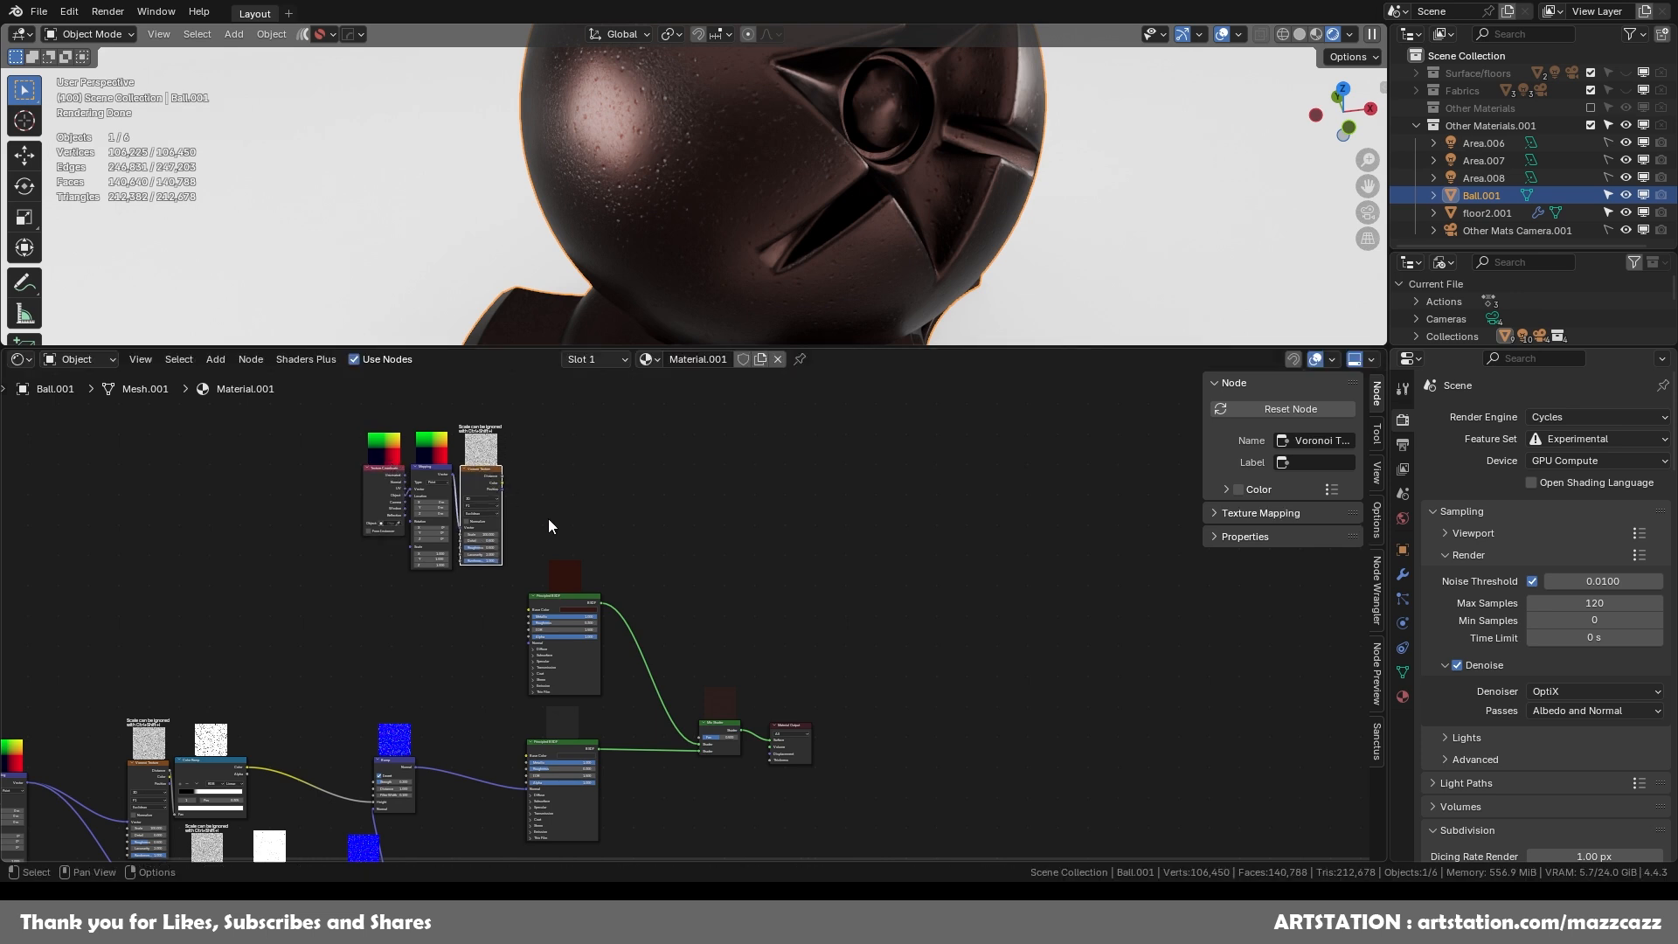
pyautogui.moveTo(549, 521); pyautogui.dragTo(340, 457)
pyautogui.moveTo(474, 470); pyautogui.dragTo(732, 528)
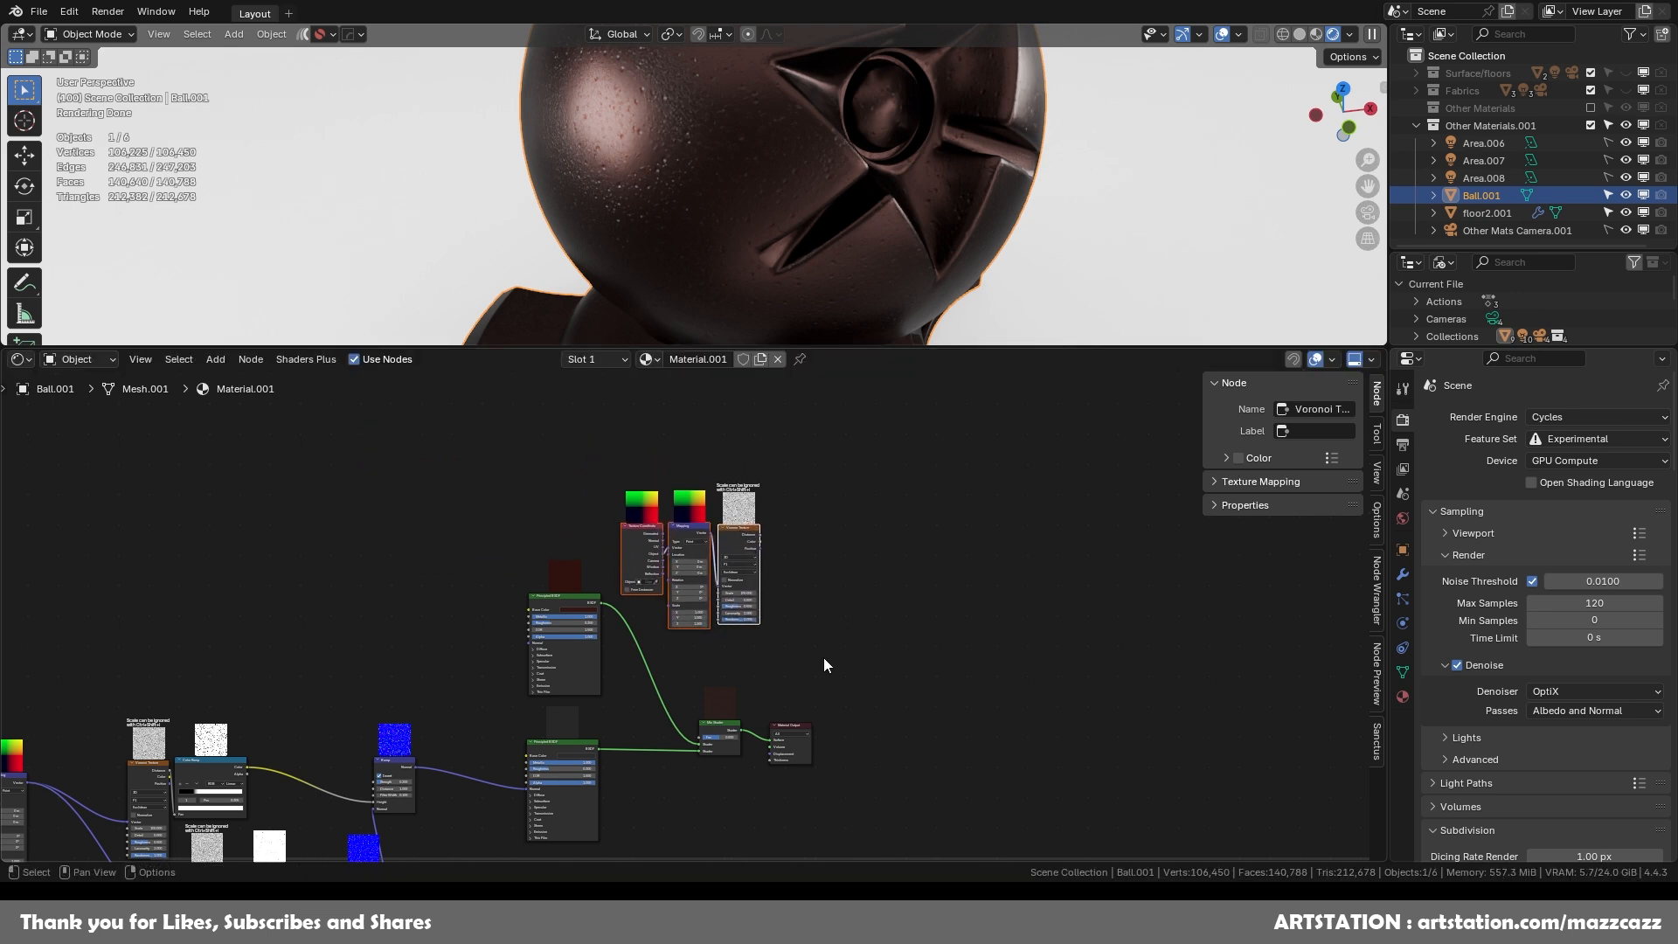
# Move the Material Output and Mix Shader nodes farther away from the two Principled BSDFs.
pyautogui.scroll(3, 823, 665)
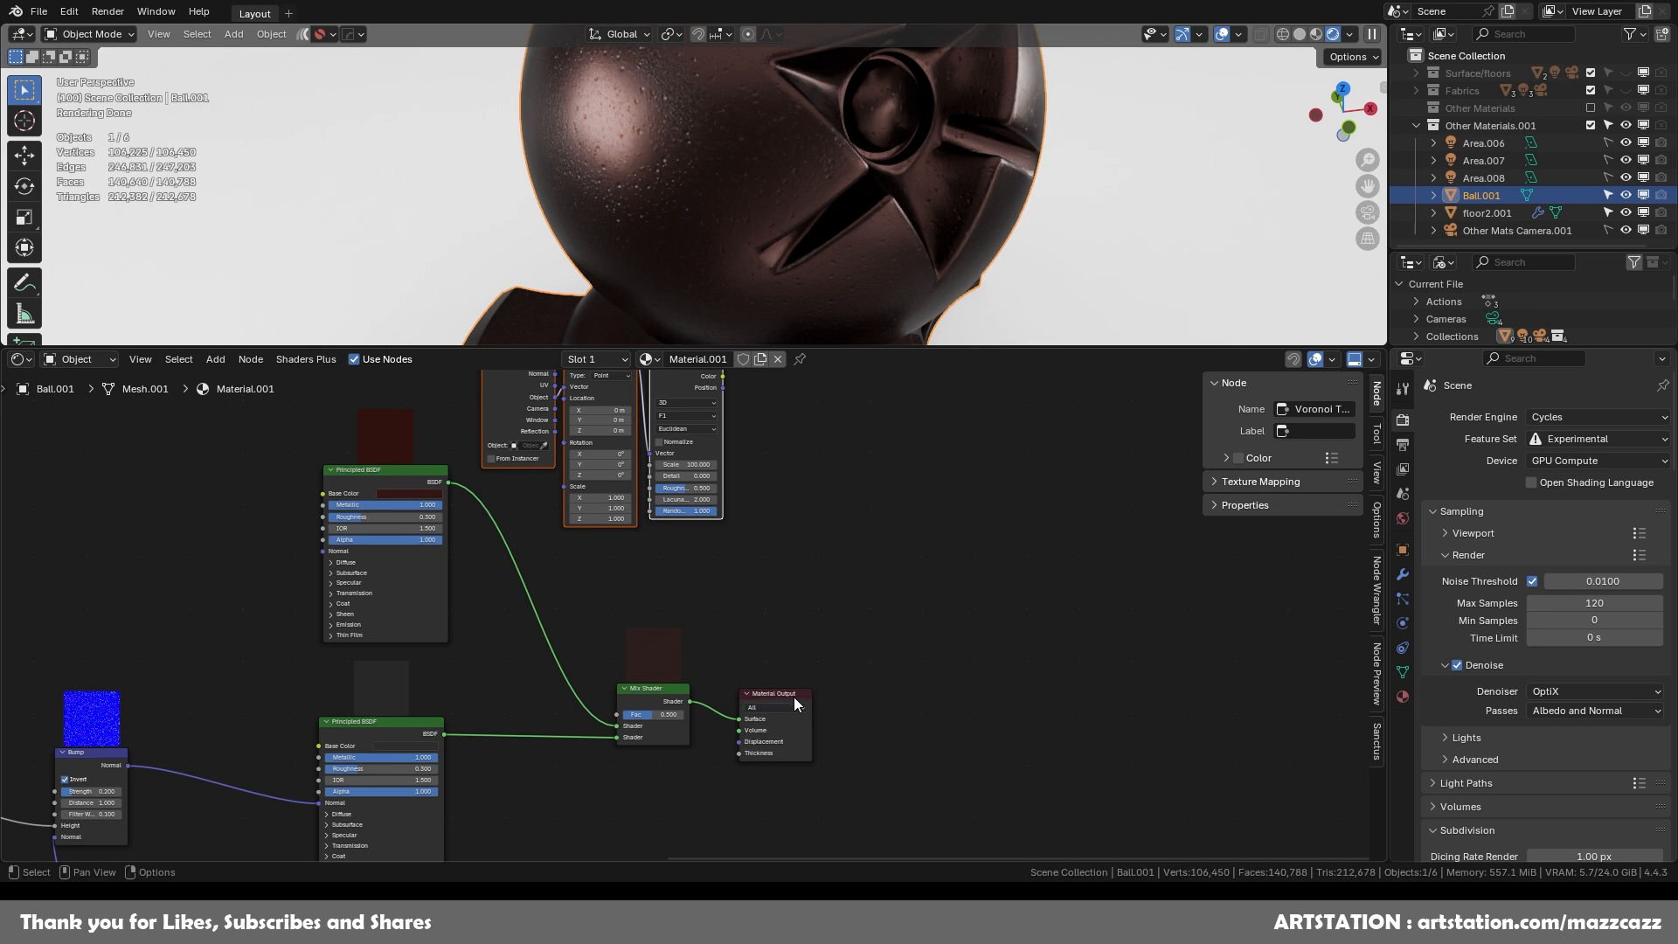
pyautogui.moveTo(794, 695); pyautogui.dragTo(890, 686)
pyautogui.moveTo(665, 690); pyautogui.dragTo(747, 666)
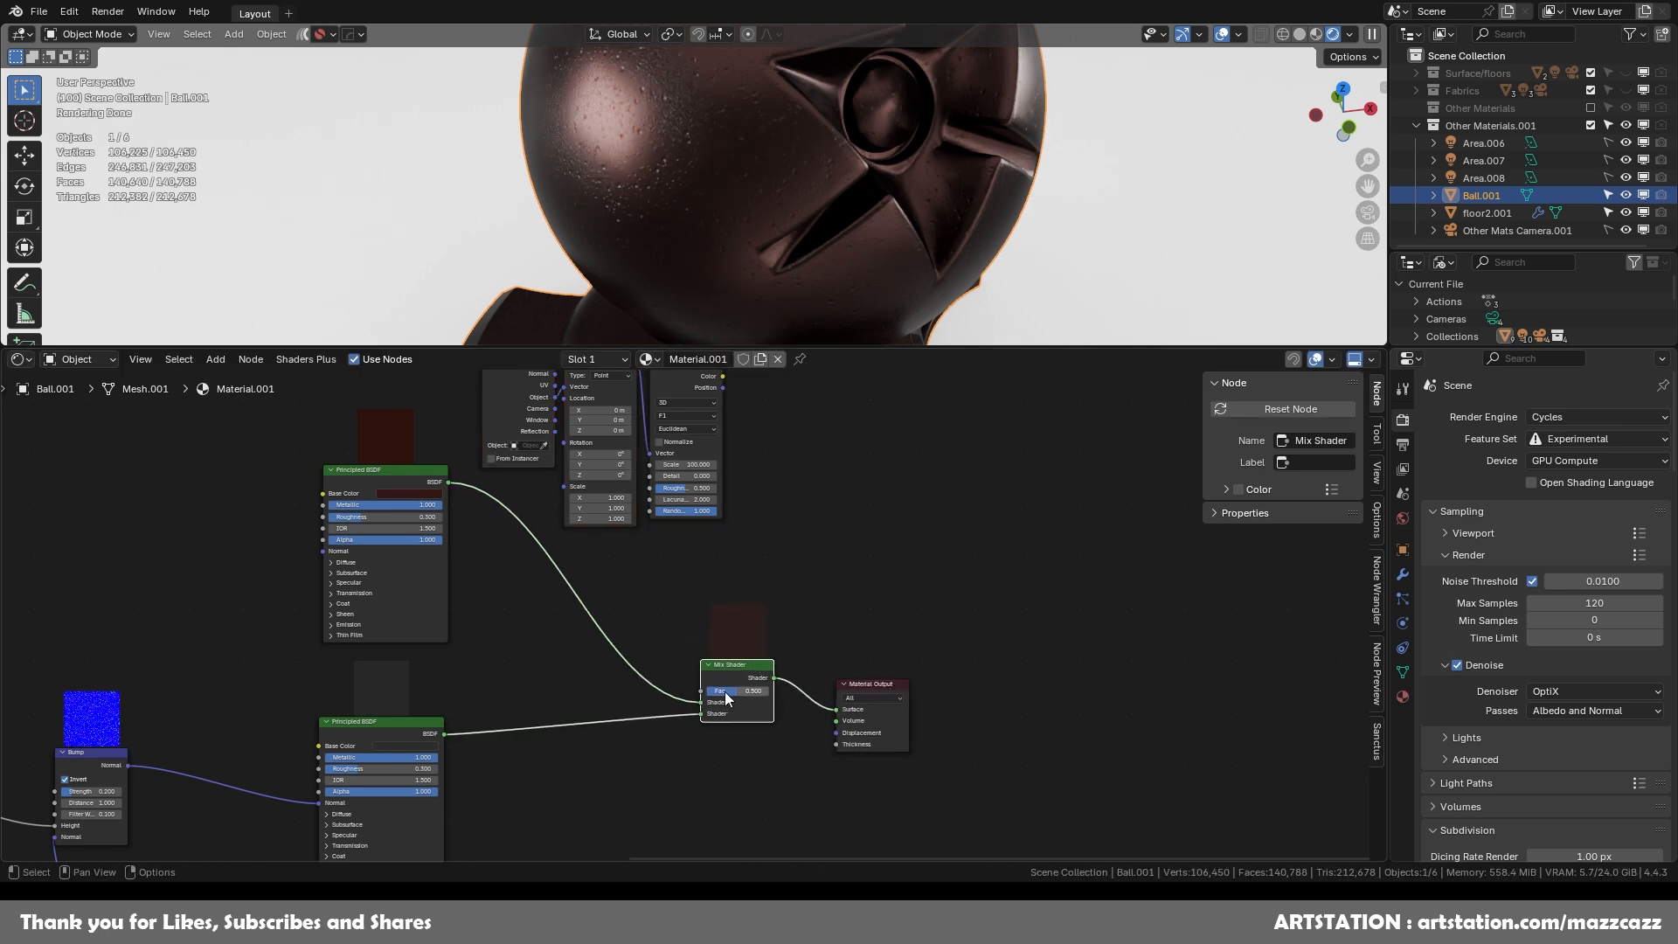
# Try a higher Mix Shader factor to compare the two shaders, and set it back to 0.5.
pyautogui.moveTo(729, 693); pyautogui.dragTo(765, 693)
pyautogui.click(739, 690)
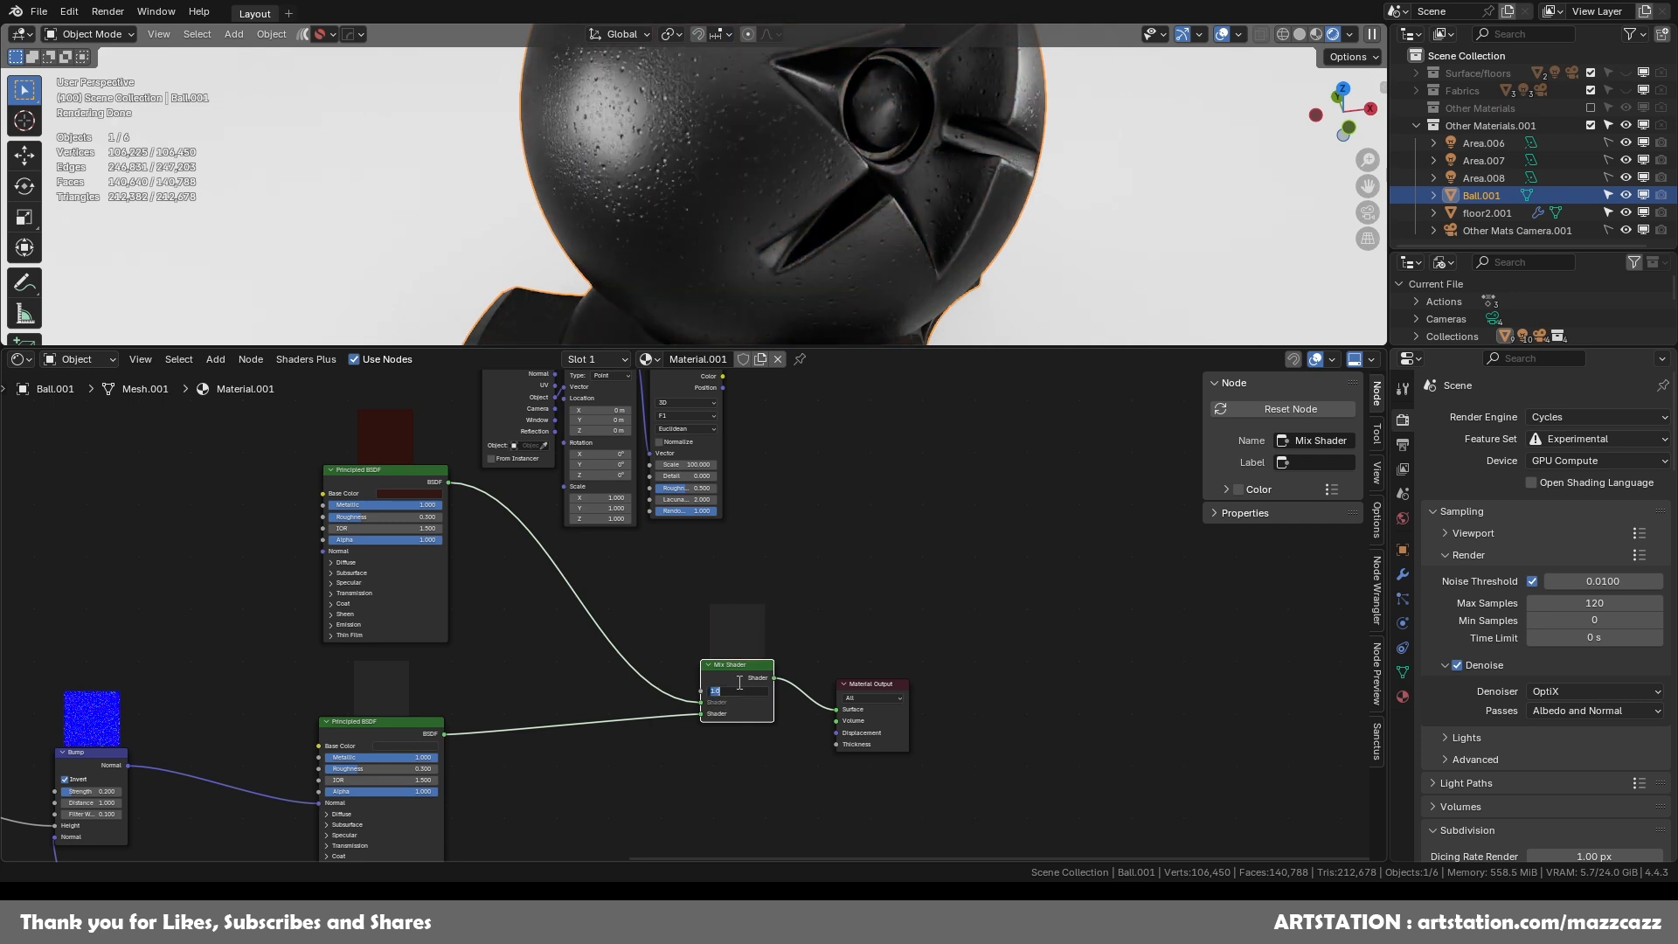
pyautogui.write('.5')
pyautogui.press('Return')
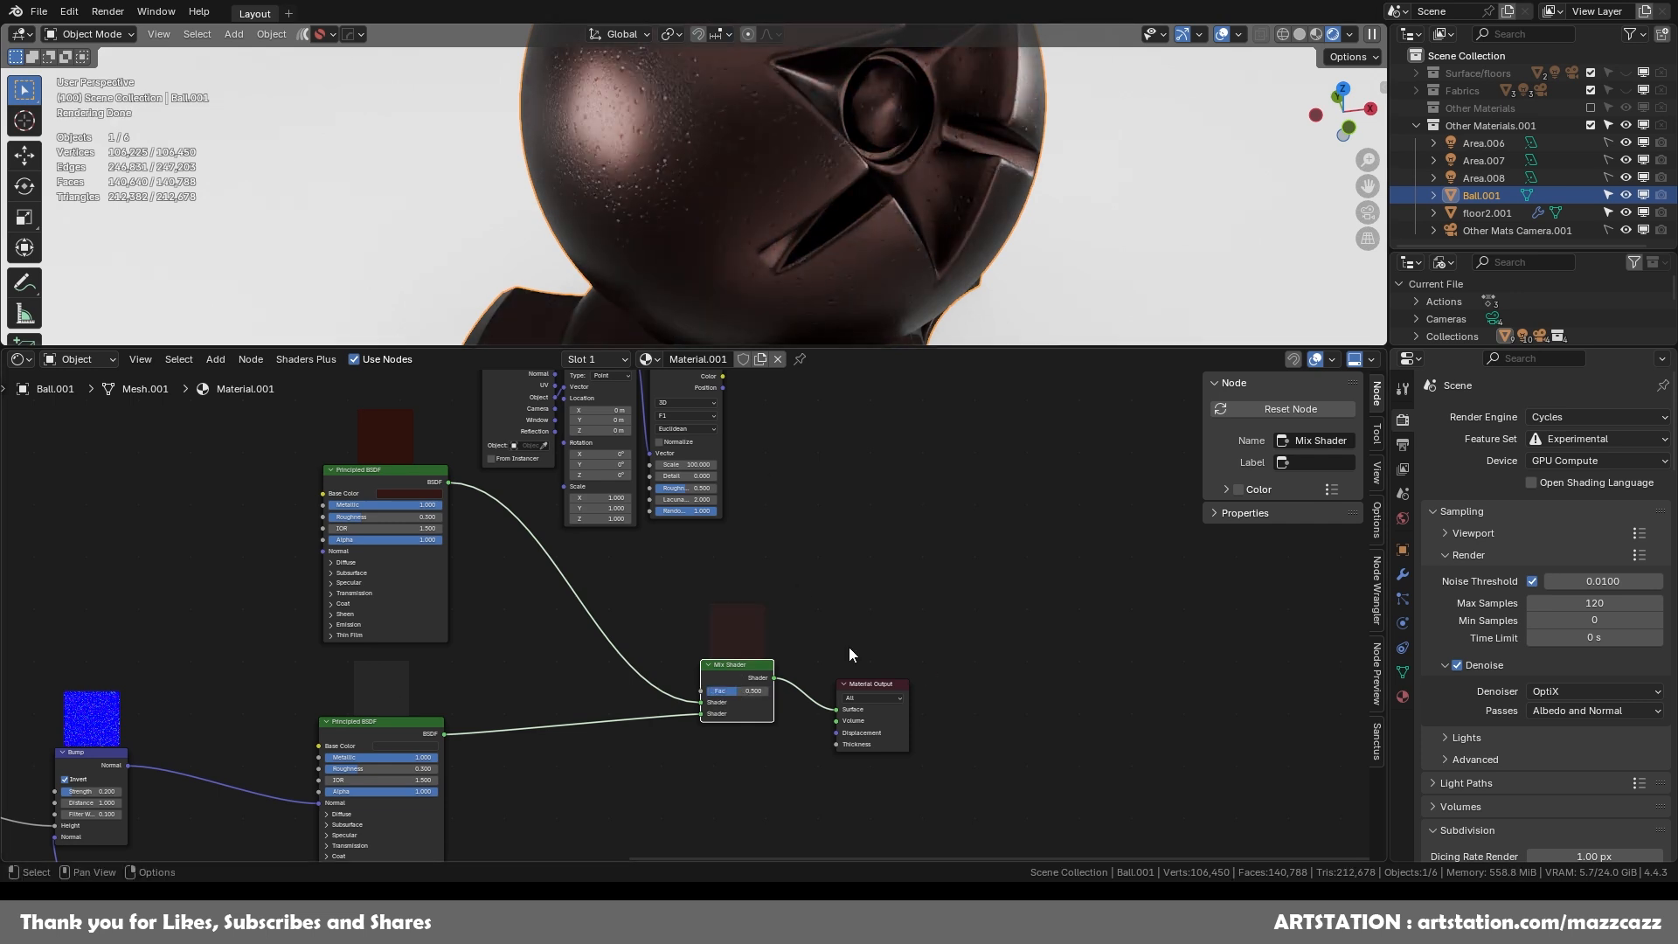
# Shift the Material Output and Mix Shader farther along to leave space beside the copied Voronoi Texture.
pyautogui.moveTo(893, 687); pyautogui.dragTo(944, 661)
pyautogui.moveTo(748, 539); pyautogui.dragTo(750, 632, button='middle')
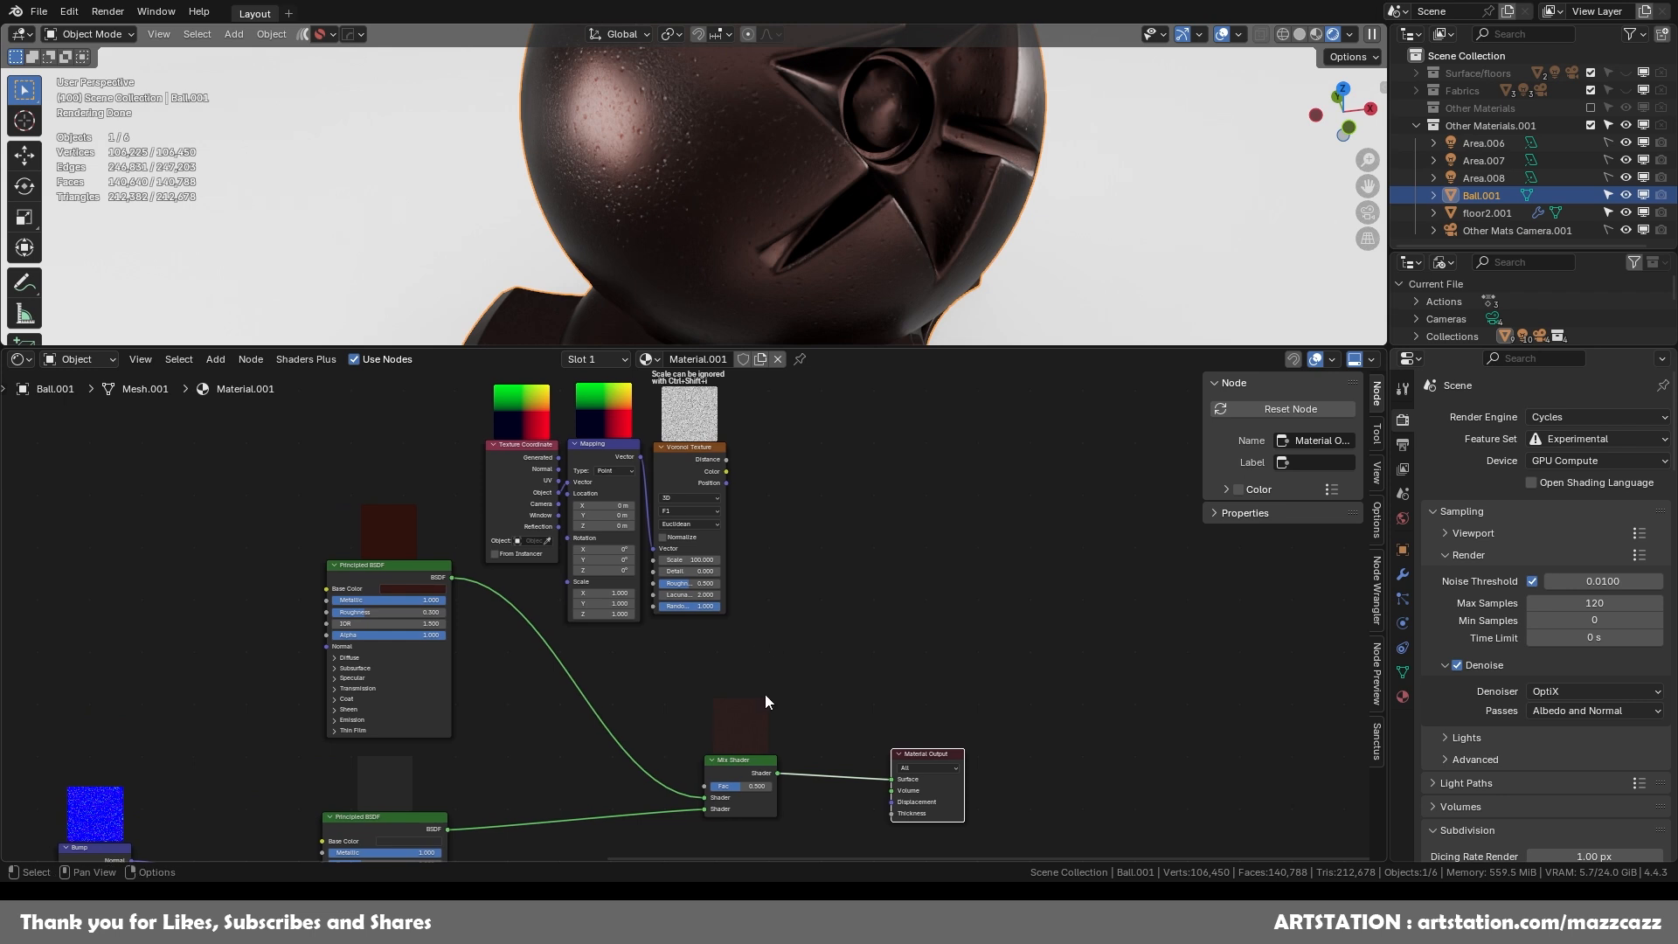
pyautogui.moveTo(760, 767); pyautogui.dragTo(835, 755)
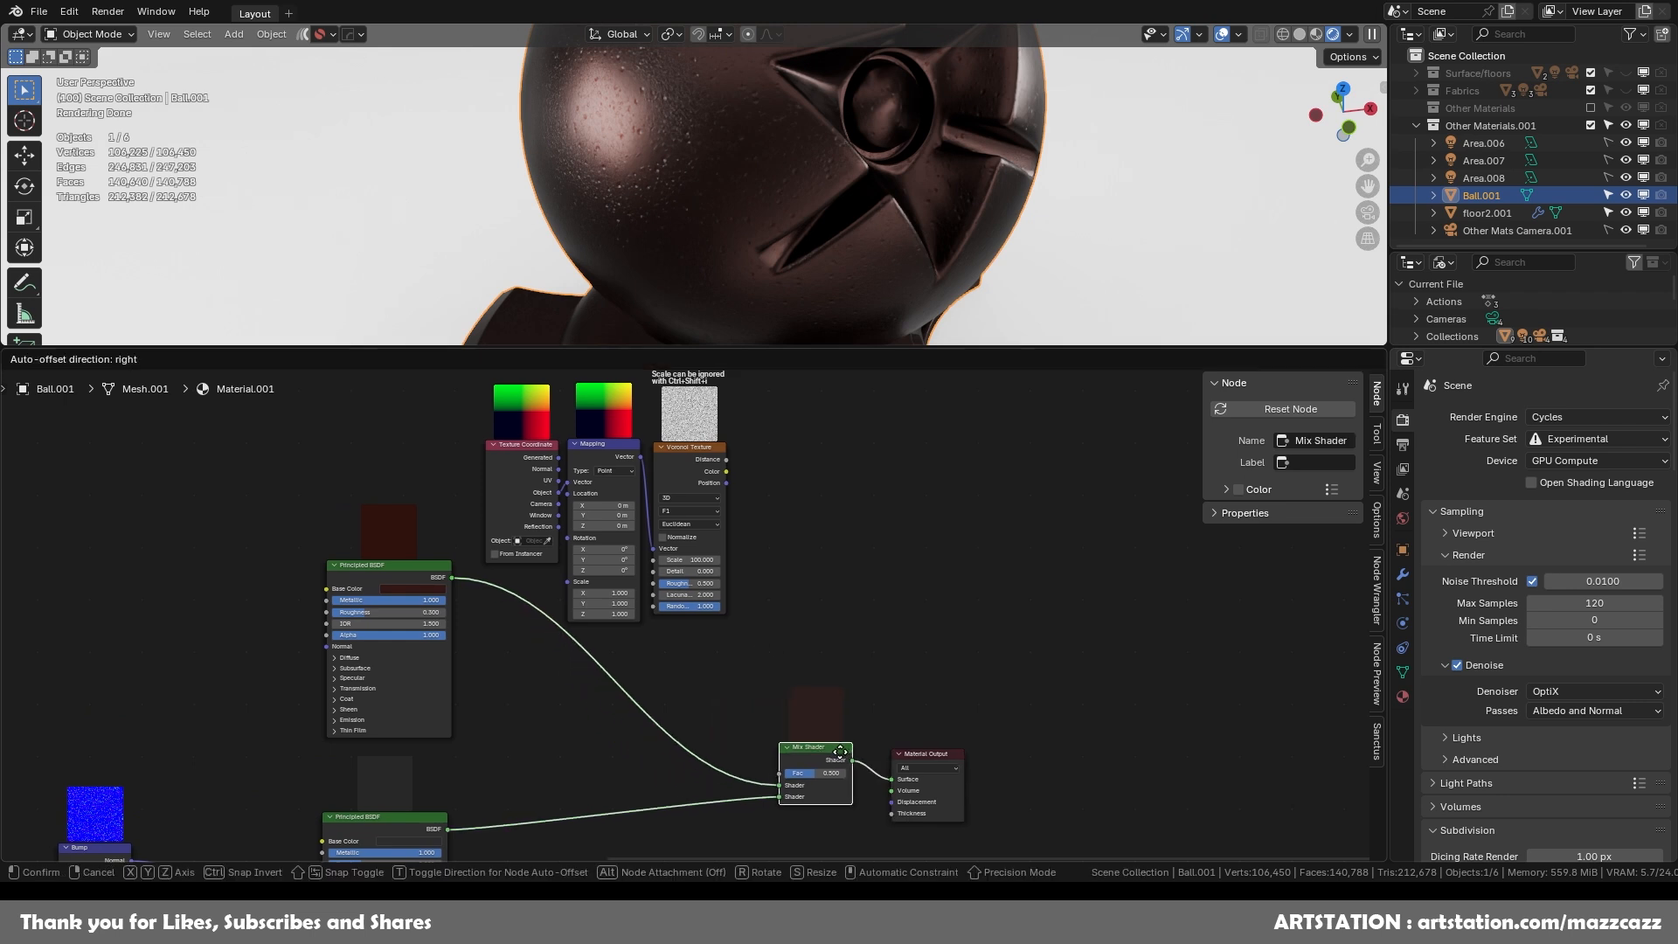
# Reset the copied Voronoi Texture to its defaults and set its Scale to 1.
pyautogui.click(693, 459)
pyautogui.press('BackSpace')
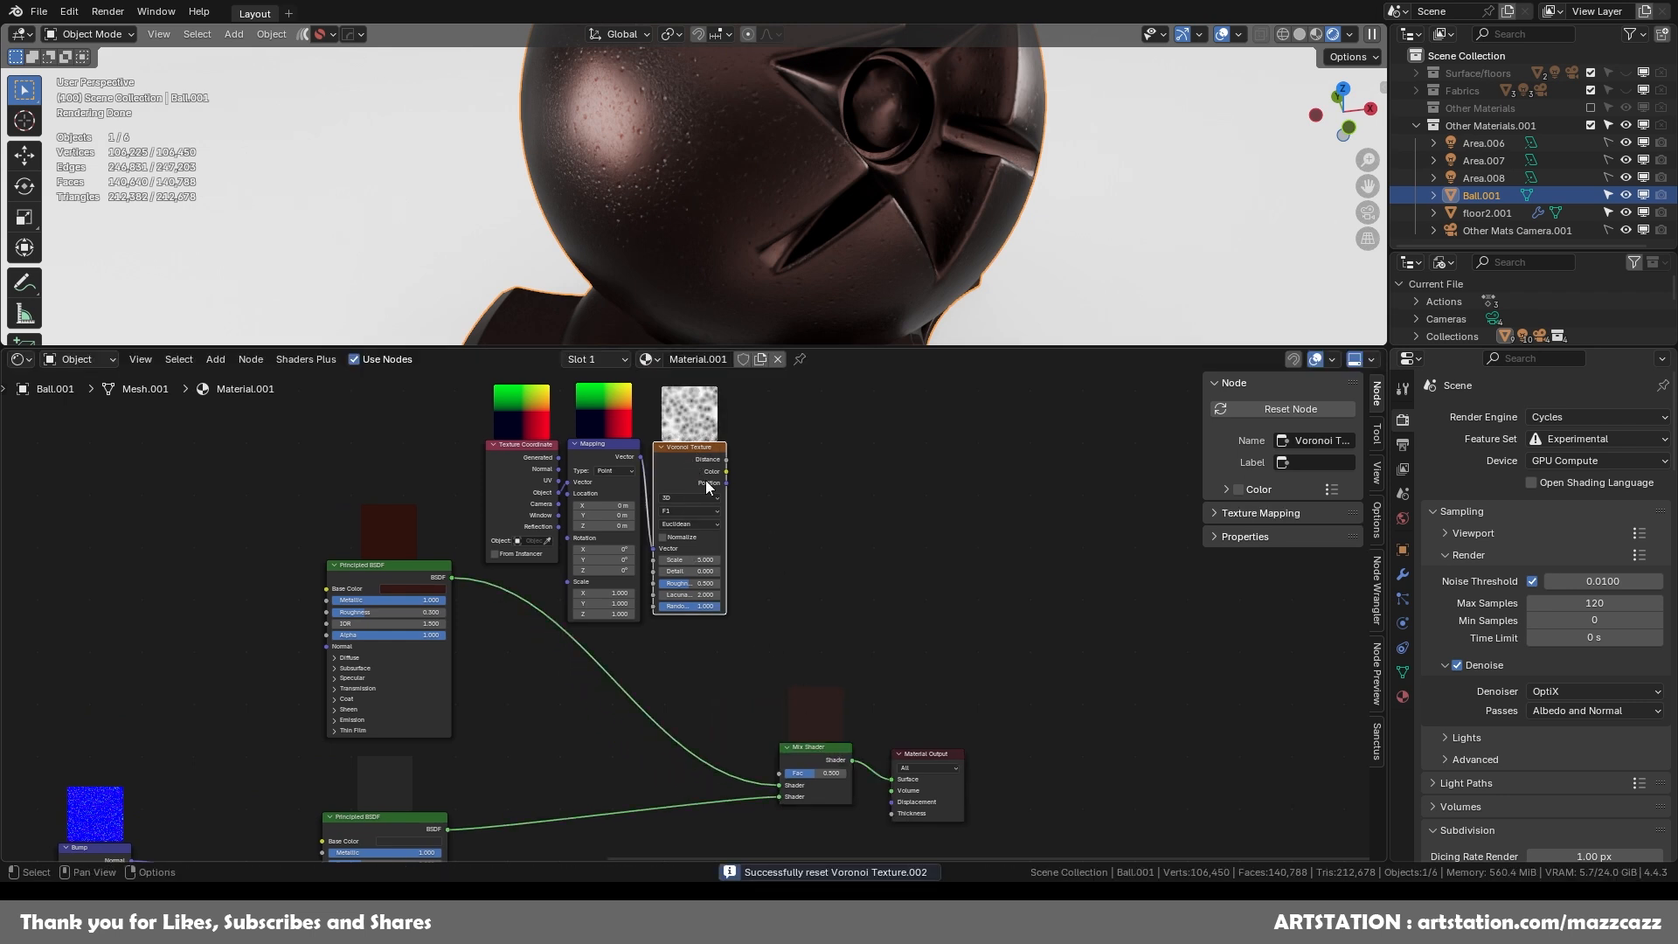
pyautogui.click(699, 560)
pyautogui.write('2')
pyautogui.press('Return')
pyautogui.click(693, 560)
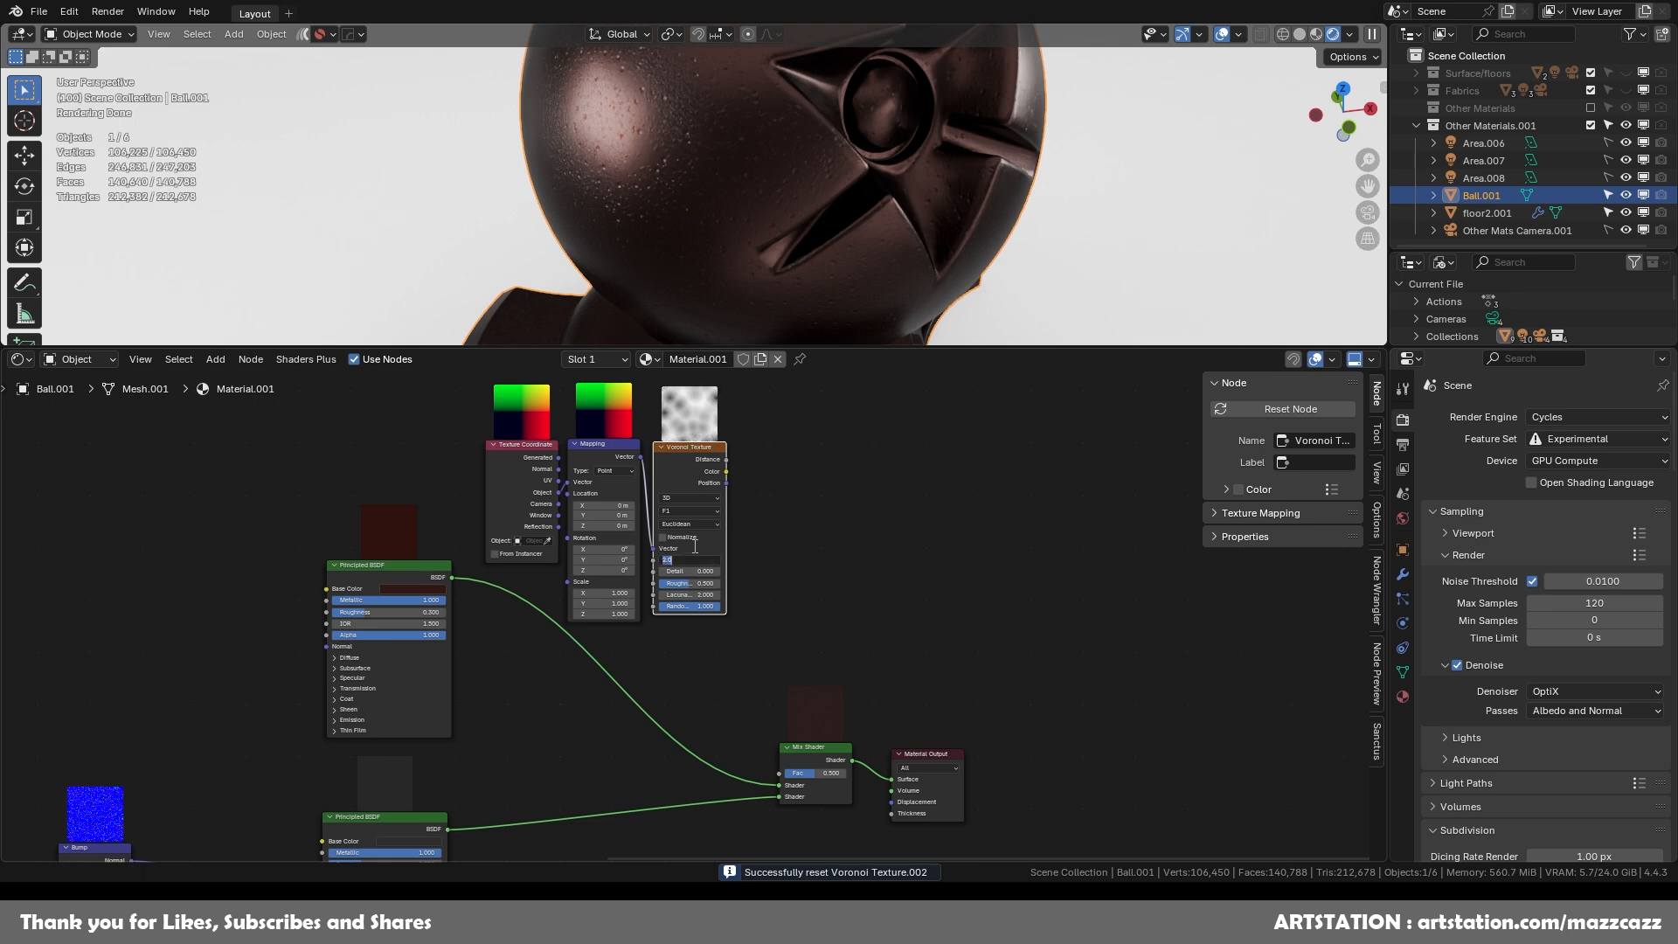
pyautogui.write('1')
pyautogui.press('Return')
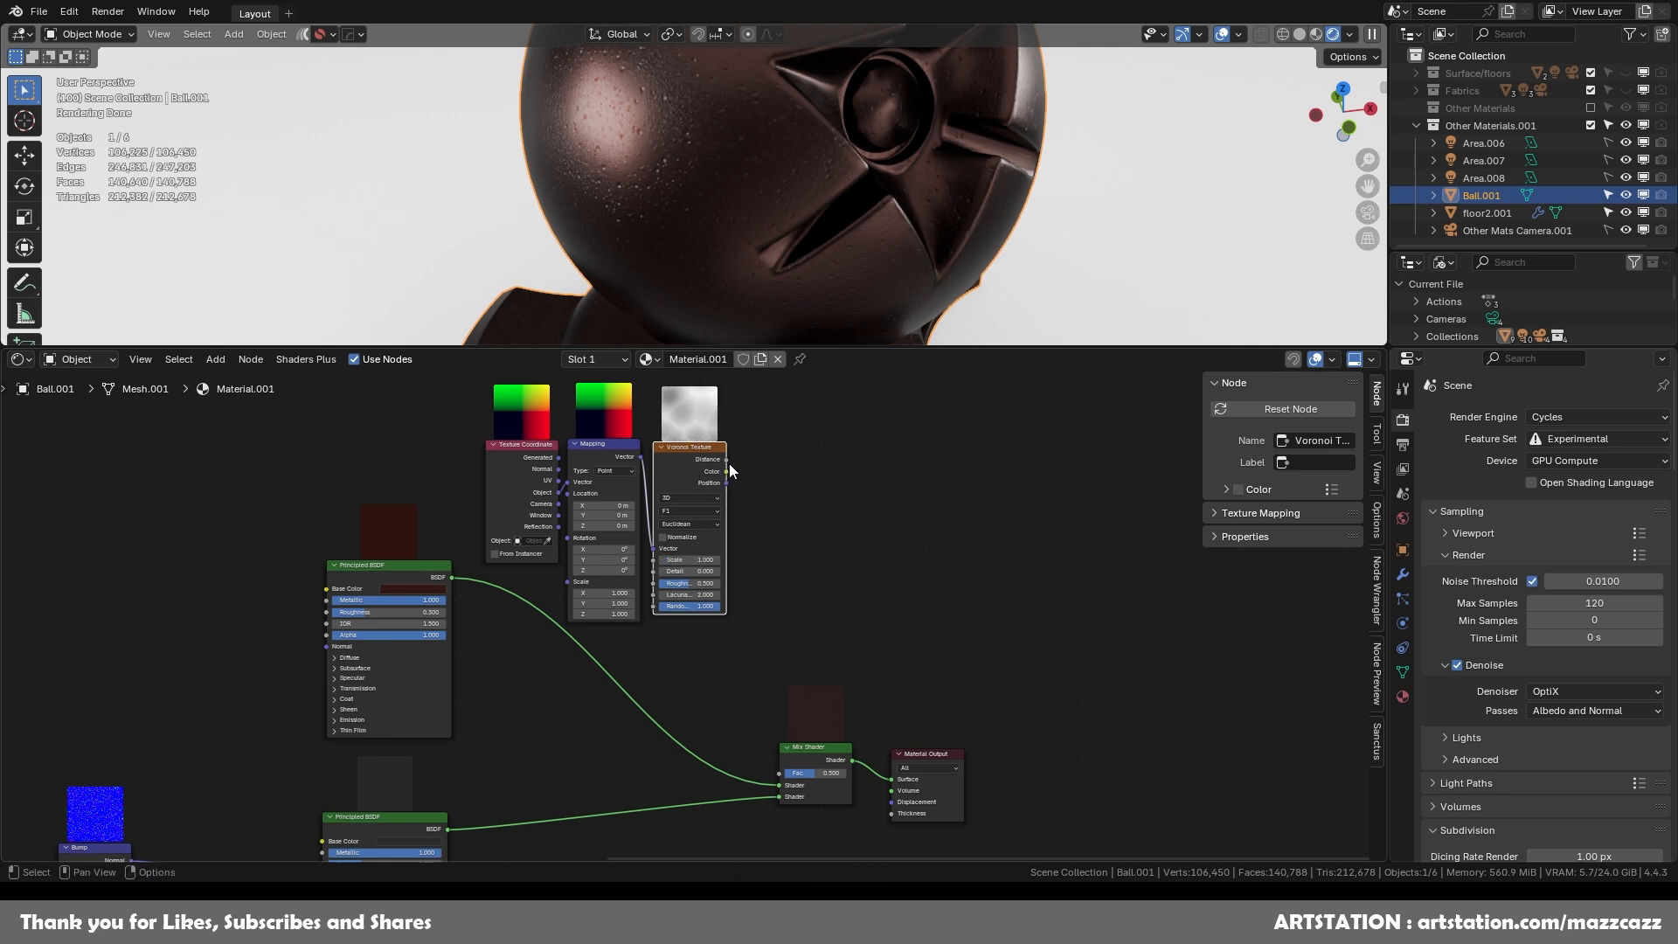
# Compare the copied Voronoi Texture's Distance and Color outputs as the Mix Shader's factor, and keep Distance connected.
pyautogui.moveTo(726, 460); pyautogui.dragTo(793, 769)
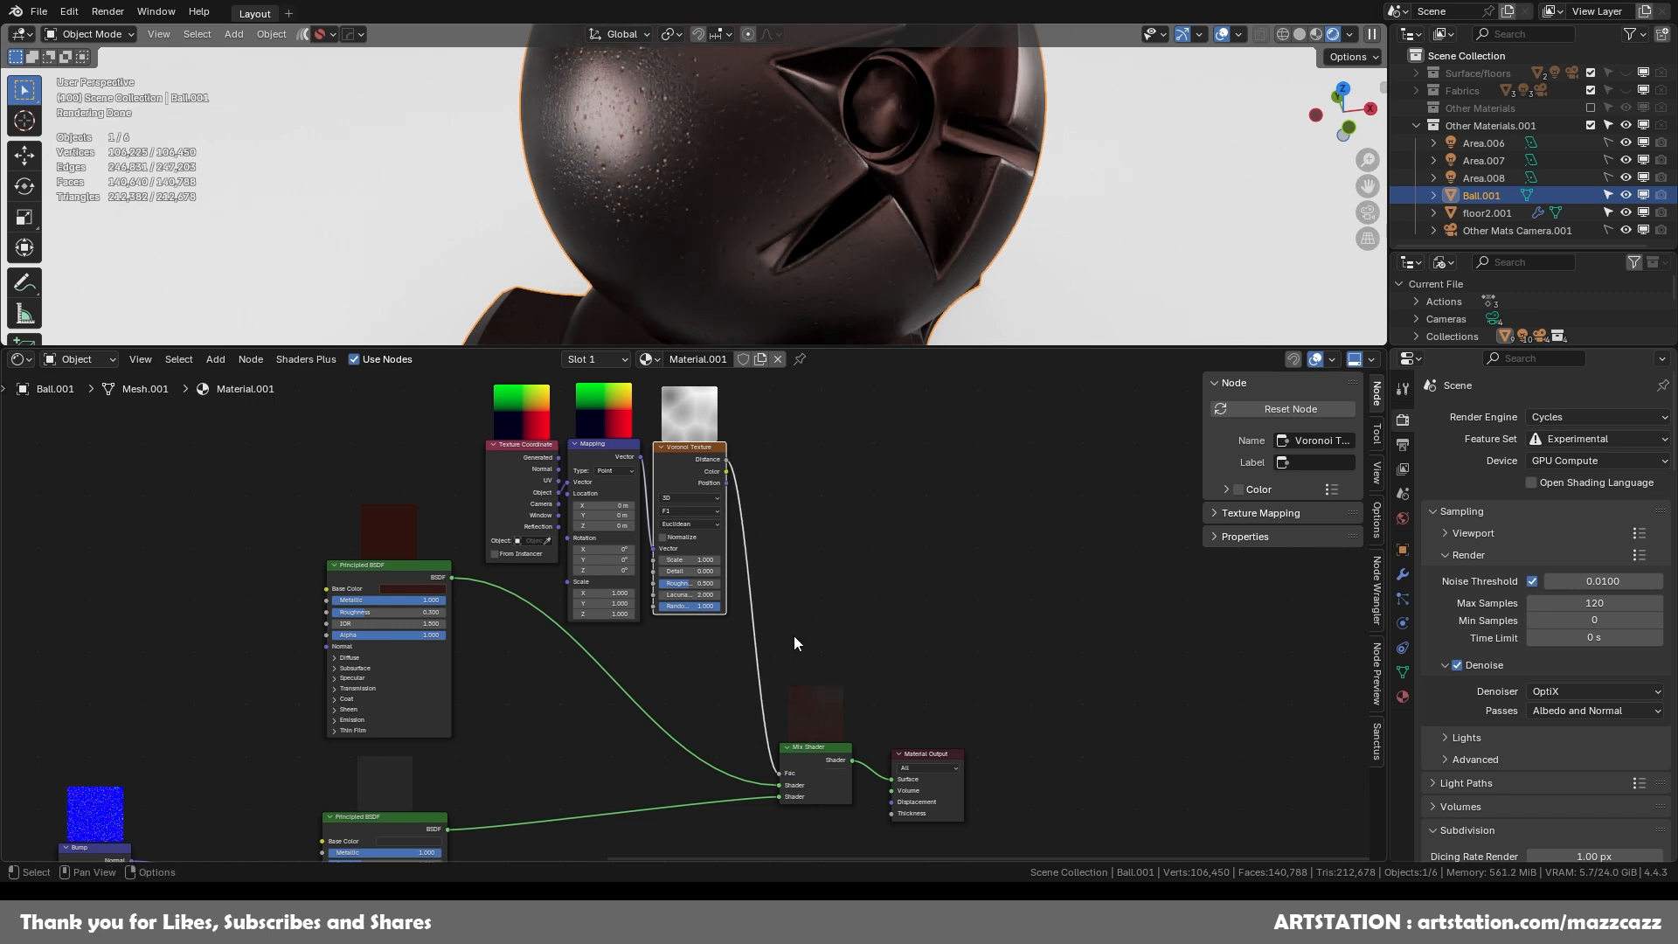
pyautogui.moveTo(726, 472); pyautogui.dragTo(790, 778)
pyautogui.moveTo(726, 459); pyautogui.dragTo(780, 773)
# View the ball from another side, adjust the copied Mapping node's rotation and undo the last change.
pyautogui.scroll(-3, 788, 225)
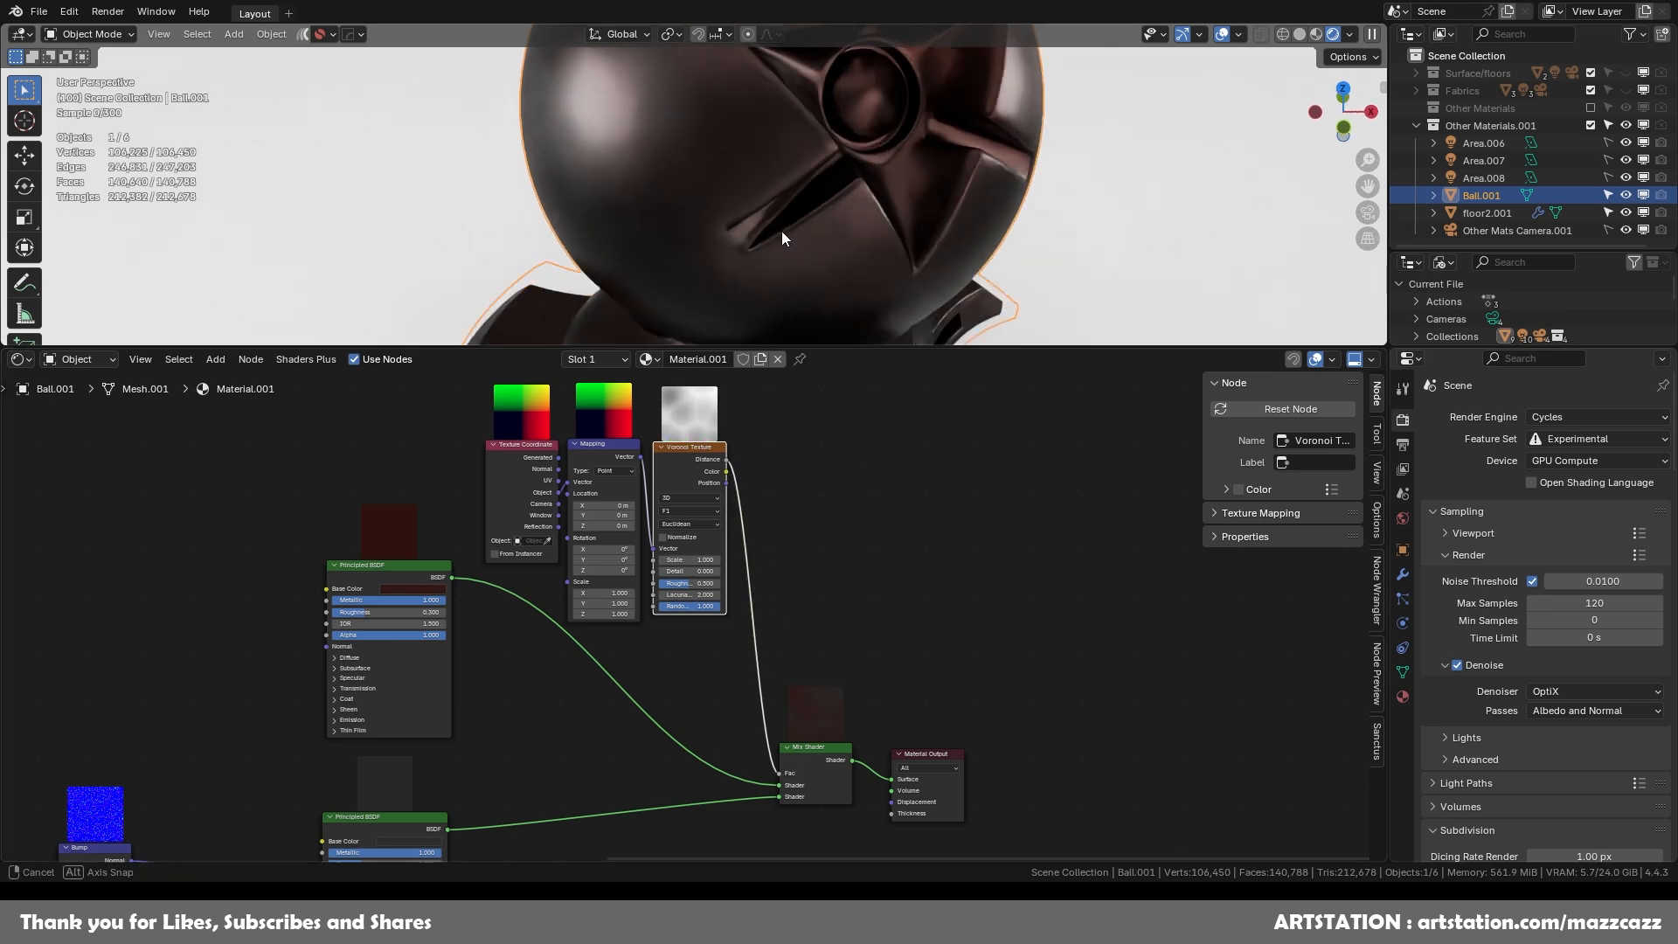
pyautogui.moveTo(790, 232); pyautogui.dragTo(596, 169, button='middle')
pyautogui.moveTo(617, 560); pyautogui.dragTo(559, 571)
pyautogui.hotkey('ctrl', 'z')
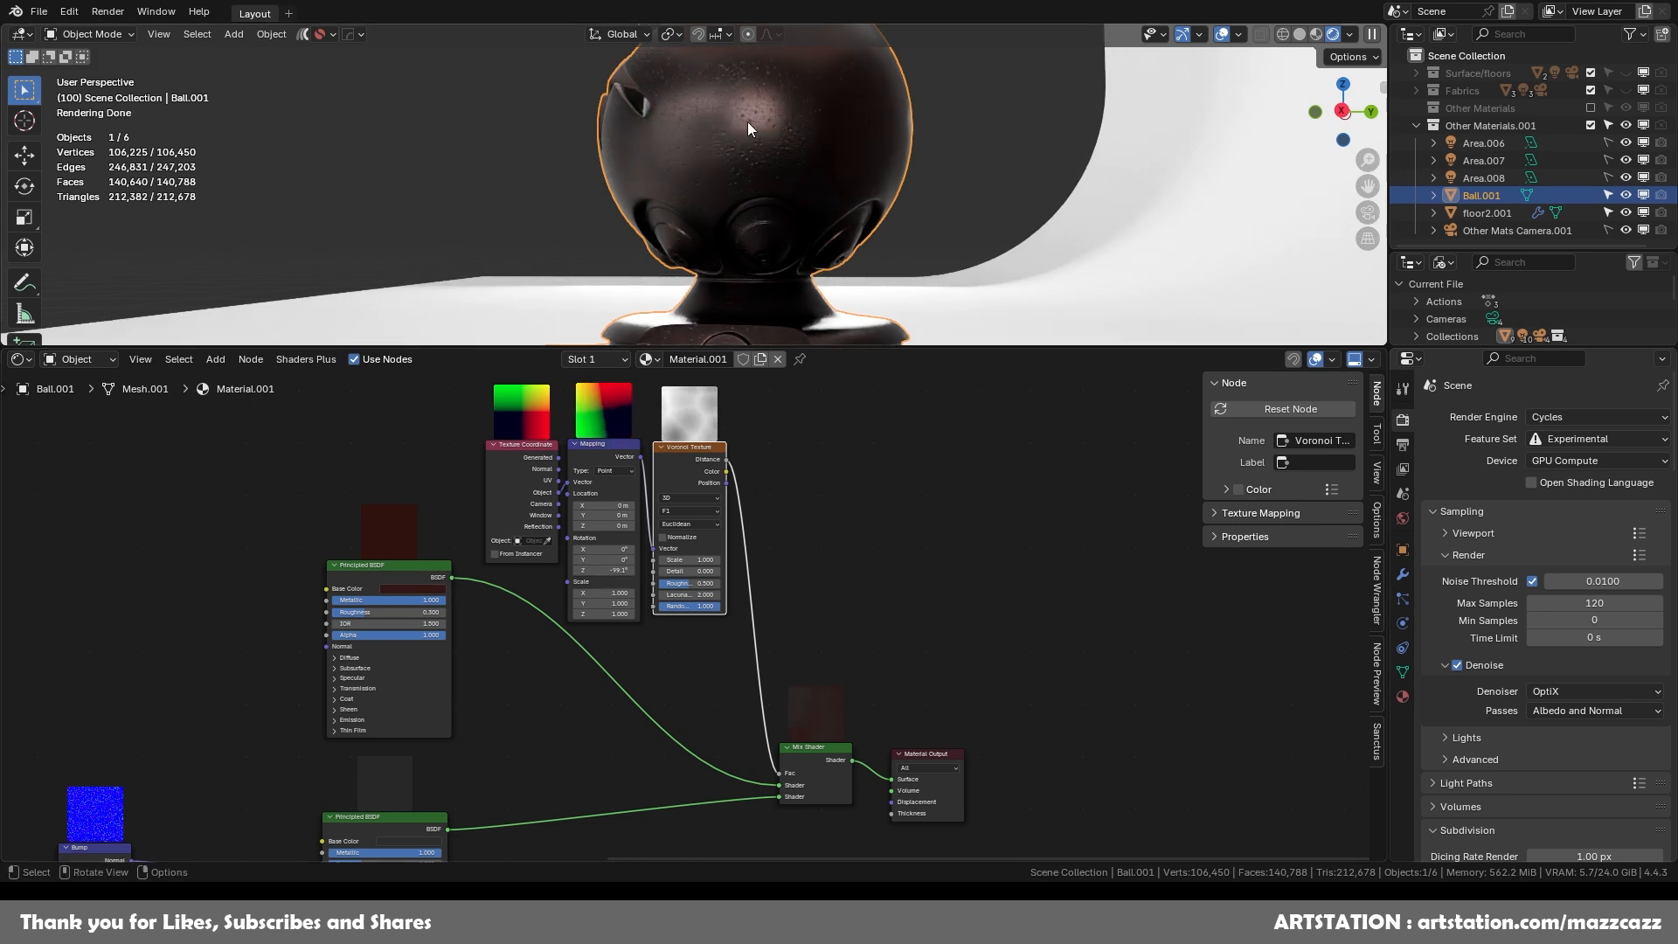
# Undo the copied Mapping node's rotation change and insert a Color Ramp between the copied Voronoi Texture and the Mix Shader's factor.
pyautogui.moveTo(765, 145); pyautogui.dragTo(826, 158, button='middle')
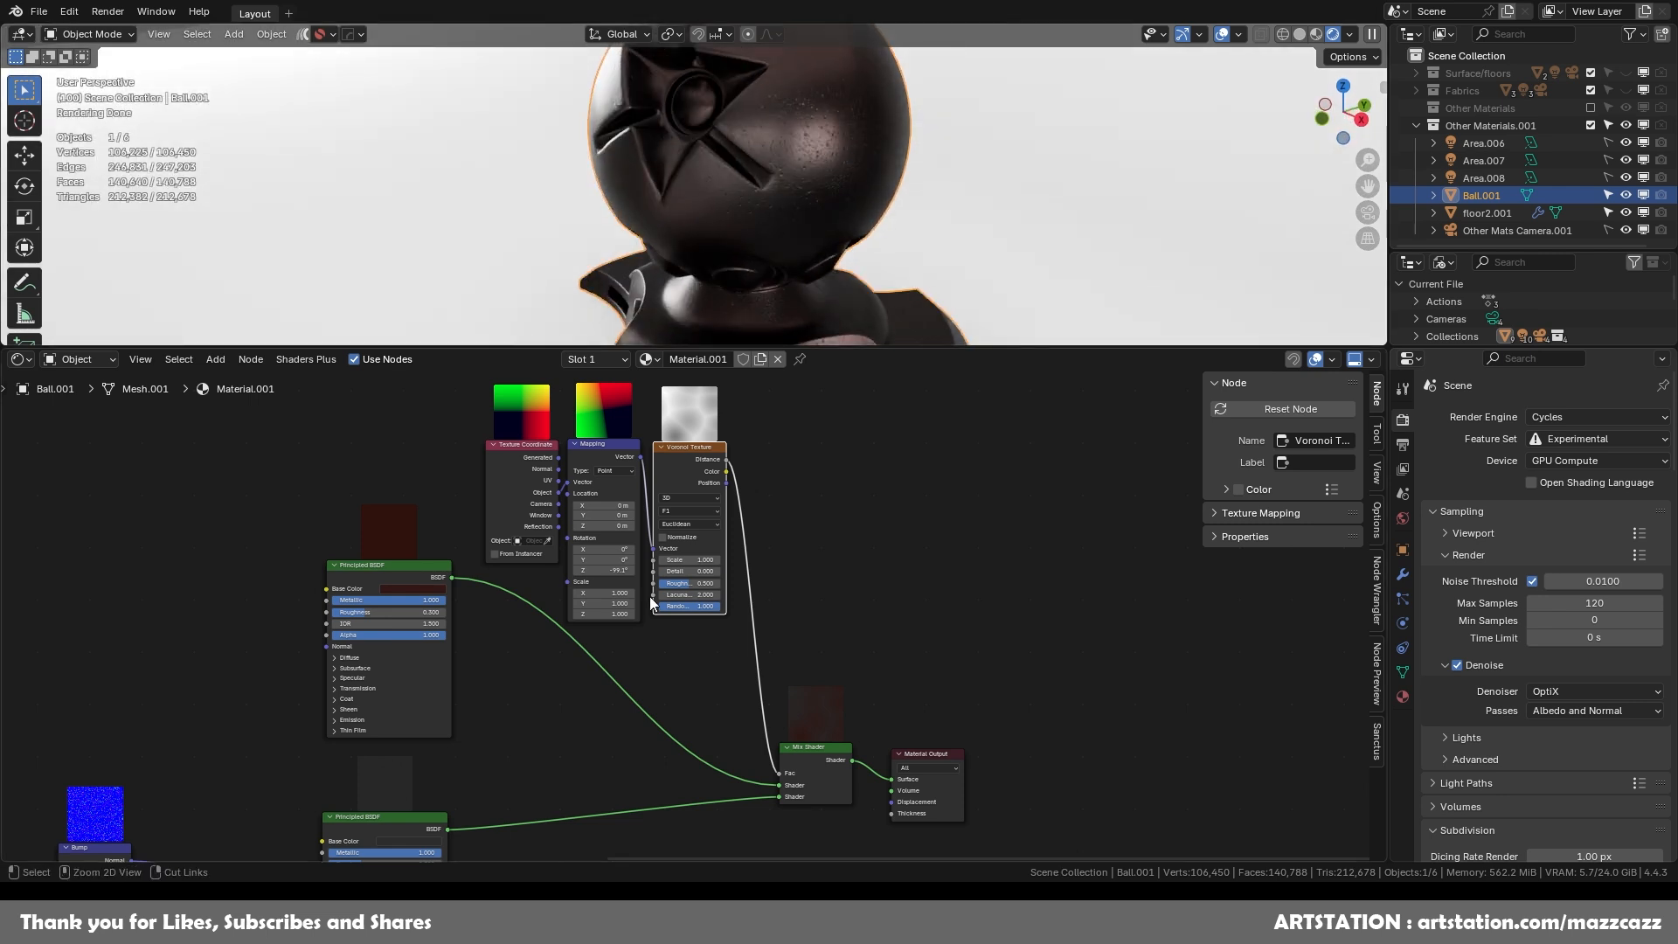
pyautogui.hotkey('ctrl', 'z')
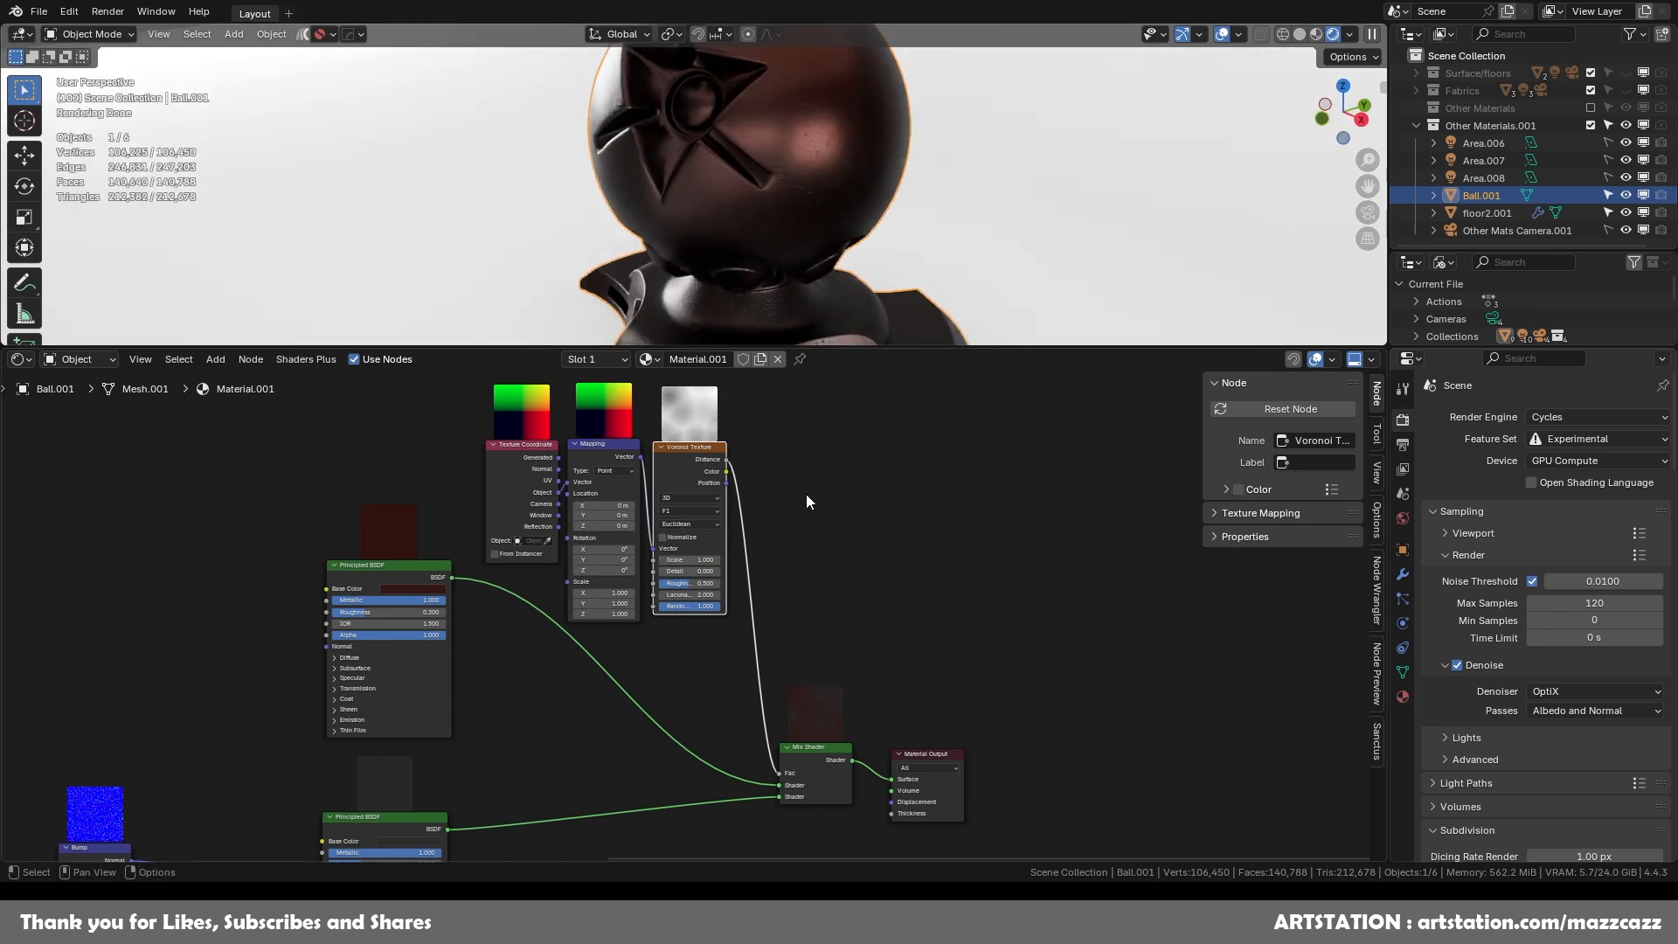
pyautogui.press('F3')
pyautogui.write('color ra')
pyautogui.click(966, 525)
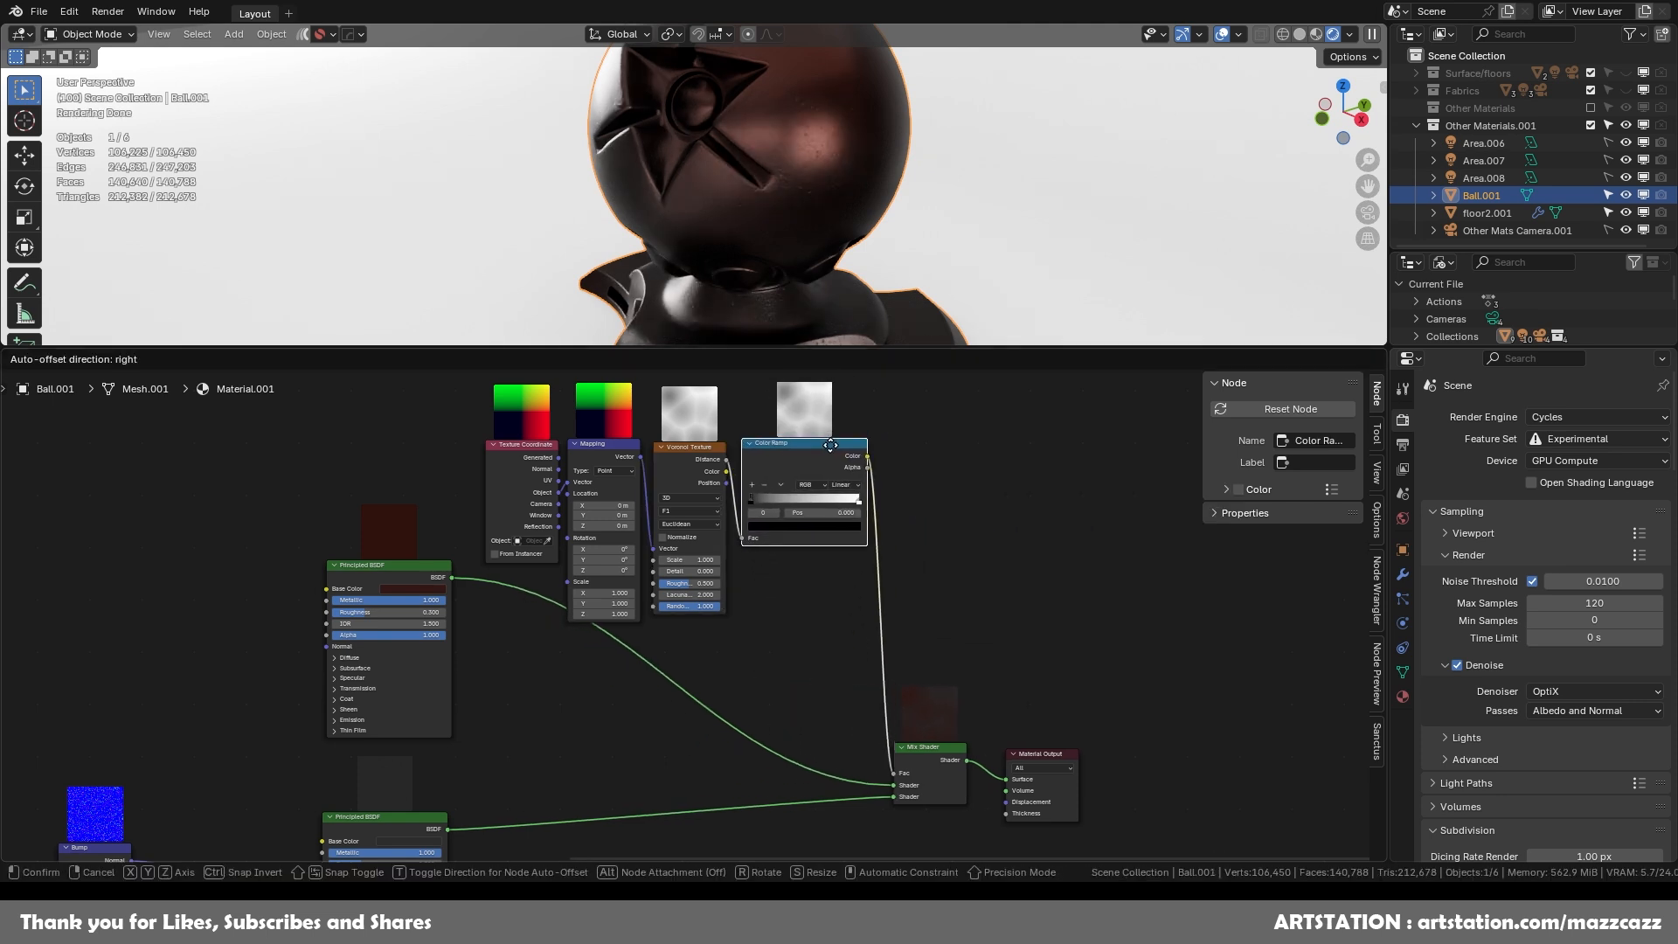
pyautogui.click(830, 444)
# Bring the new Color Ramp's black and white stops closer together to increase the mask's contrast.
pyautogui.hotkey('shift', 'a')
pyautogui.moveTo(947, 480)
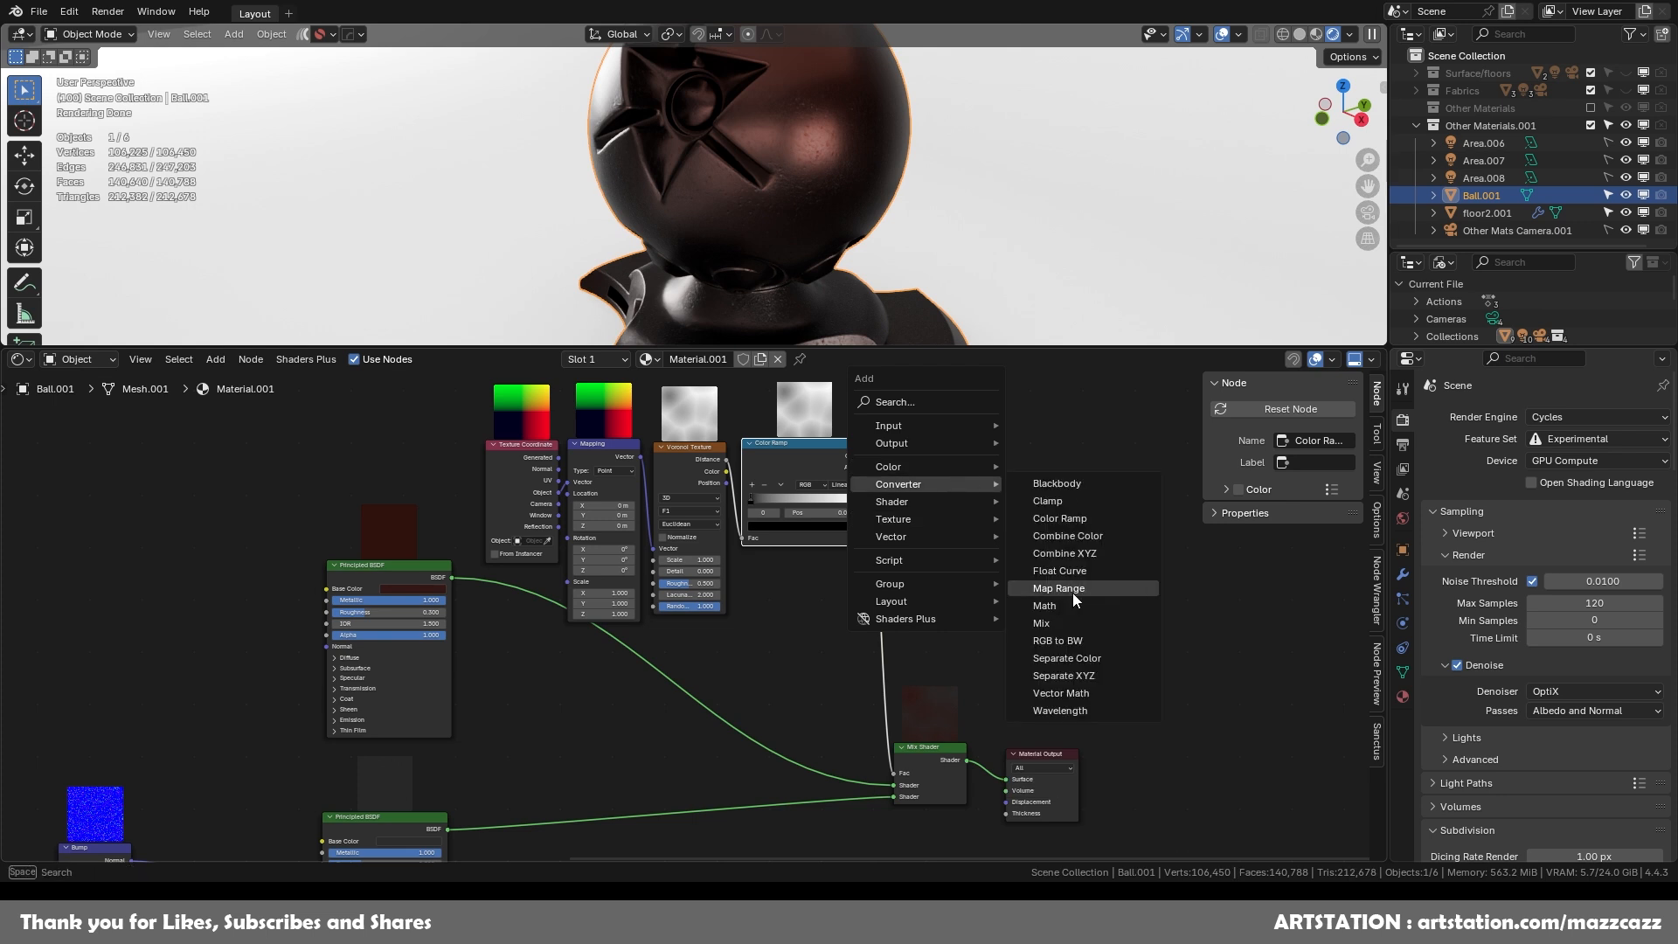
pyautogui.moveTo(916, 491); pyautogui.dragTo(892, 622, button='middle')
pyautogui.scroll(3, 849, 639)
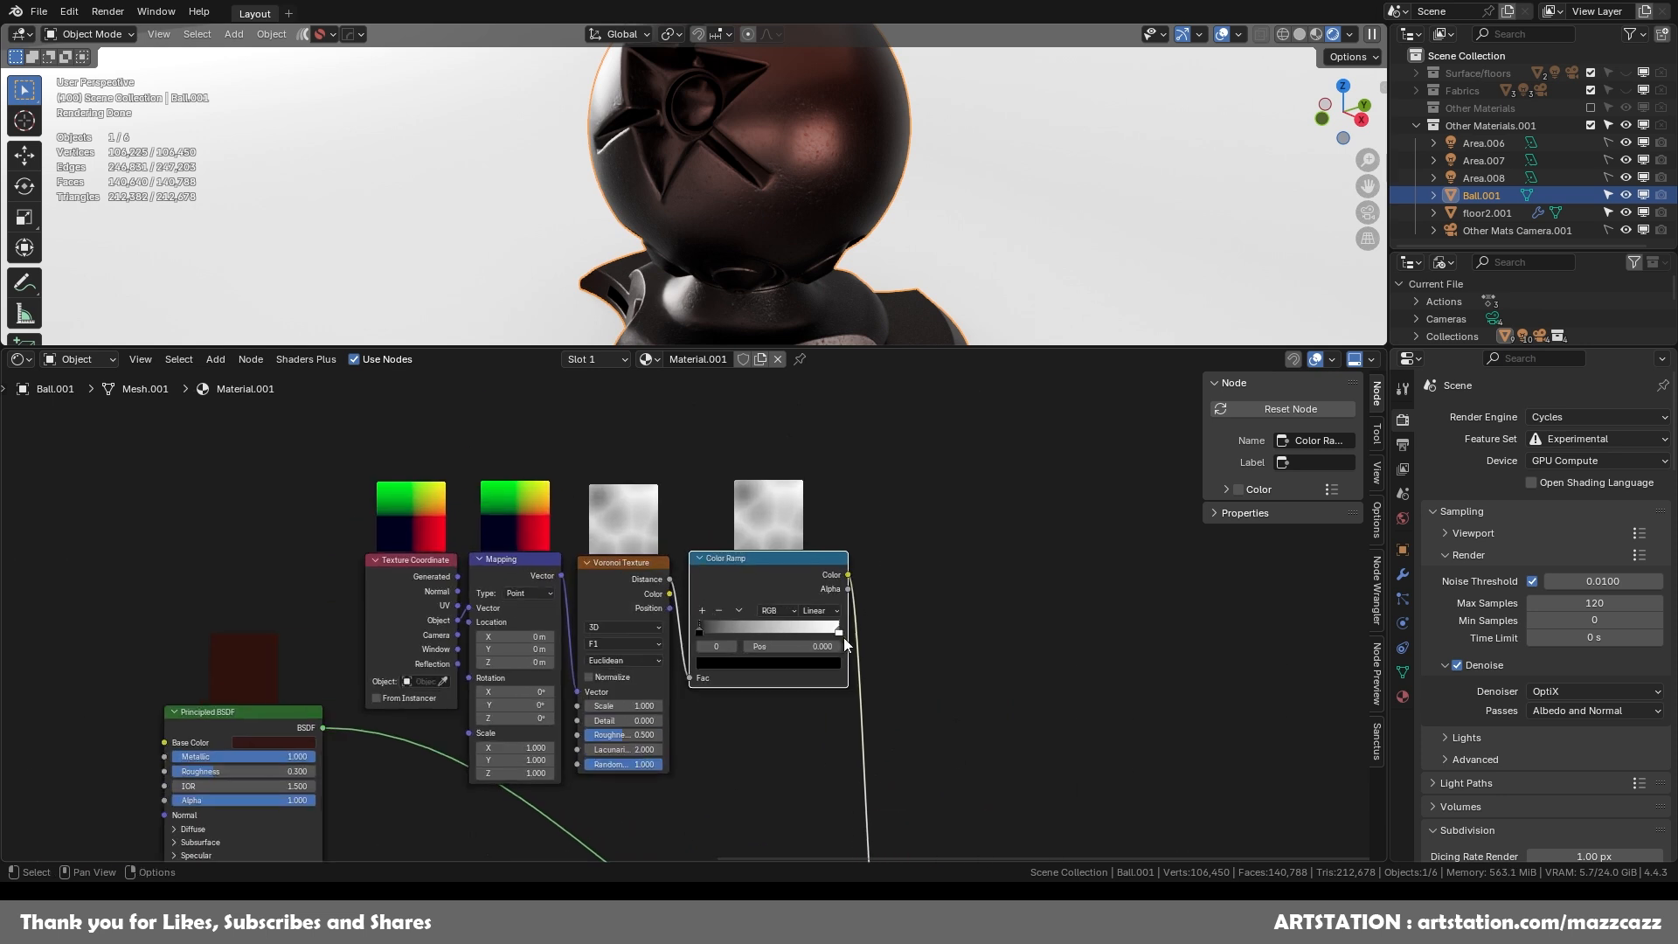
pyautogui.moveTo(839, 633); pyautogui.dragTo(776, 636)
pyautogui.scroll(-4, 951, 234)
pyautogui.moveTo(859, 218)
pyautogui.mouseDown(button='middle')
pyautogui.moveTo(894, 254)
pyautogui.moveTo(884, 234)
pyautogui.mouseUp(button='middle')
pyautogui.scroll(3, 844, 232)
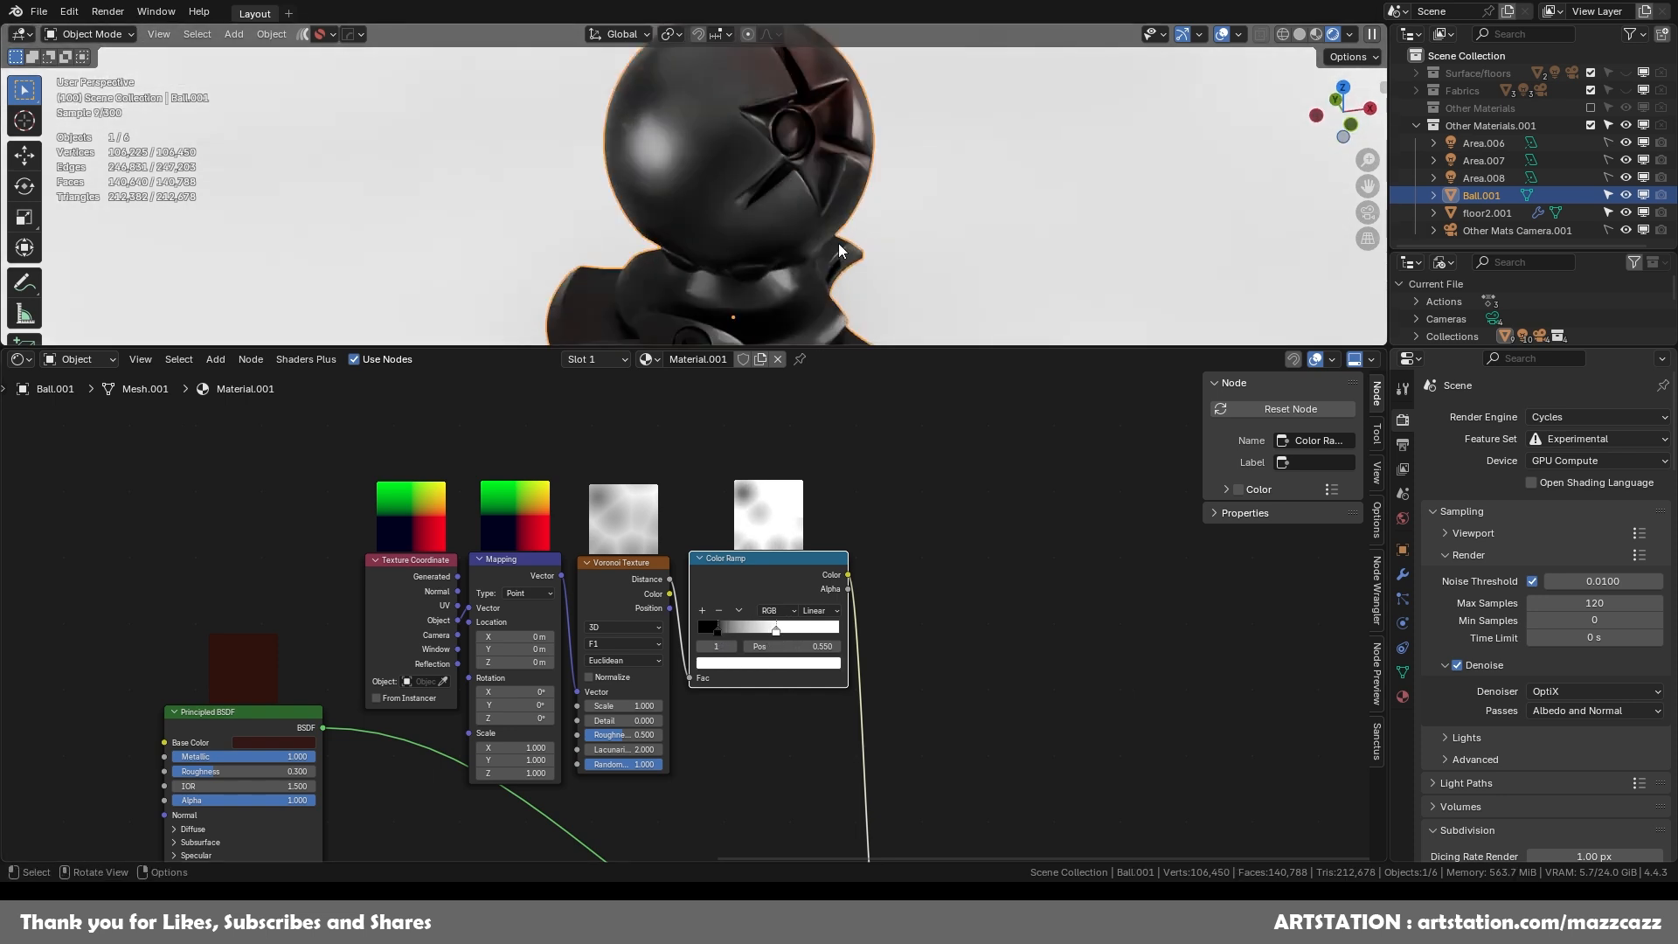
pyautogui.moveTo(776, 636); pyautogui.dragTo(738, 598)
pyautogui.scroll(-9, 860, 526)
pyautogui.scroll(2, 738, 599)
# Darken the reddish-brown Principled BSDF's Base Color to a near-black brown.
pyautogui.click(426, 702)
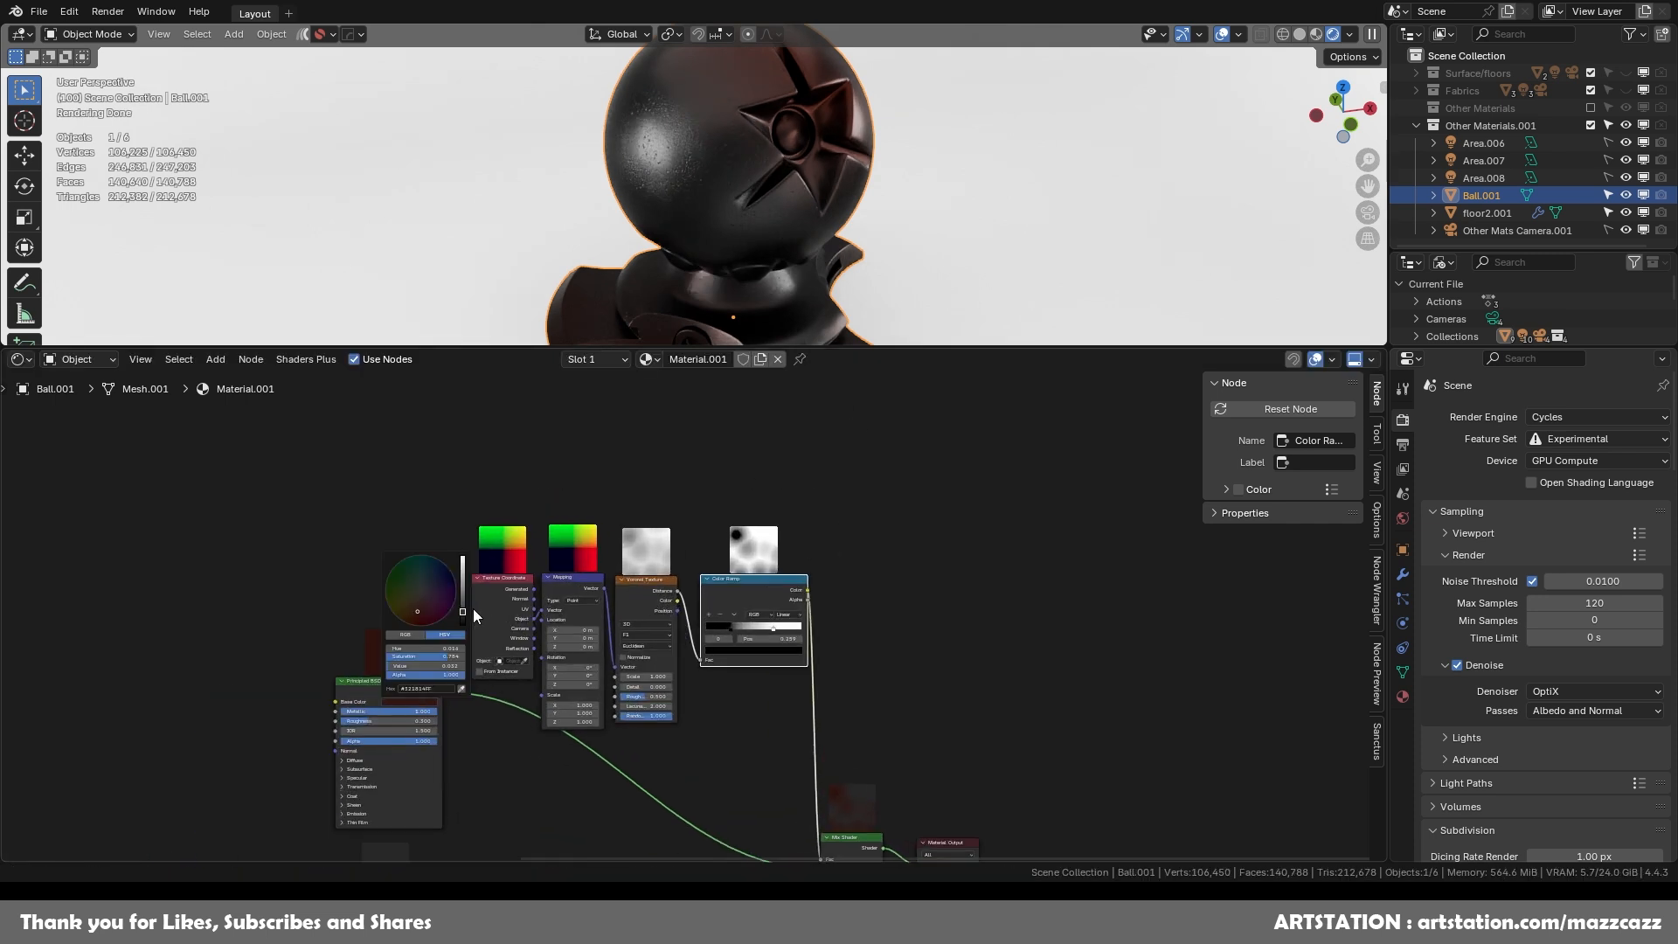
pyautogui.moveTo(464, 610); pyautogui.dragTo(463, 616)
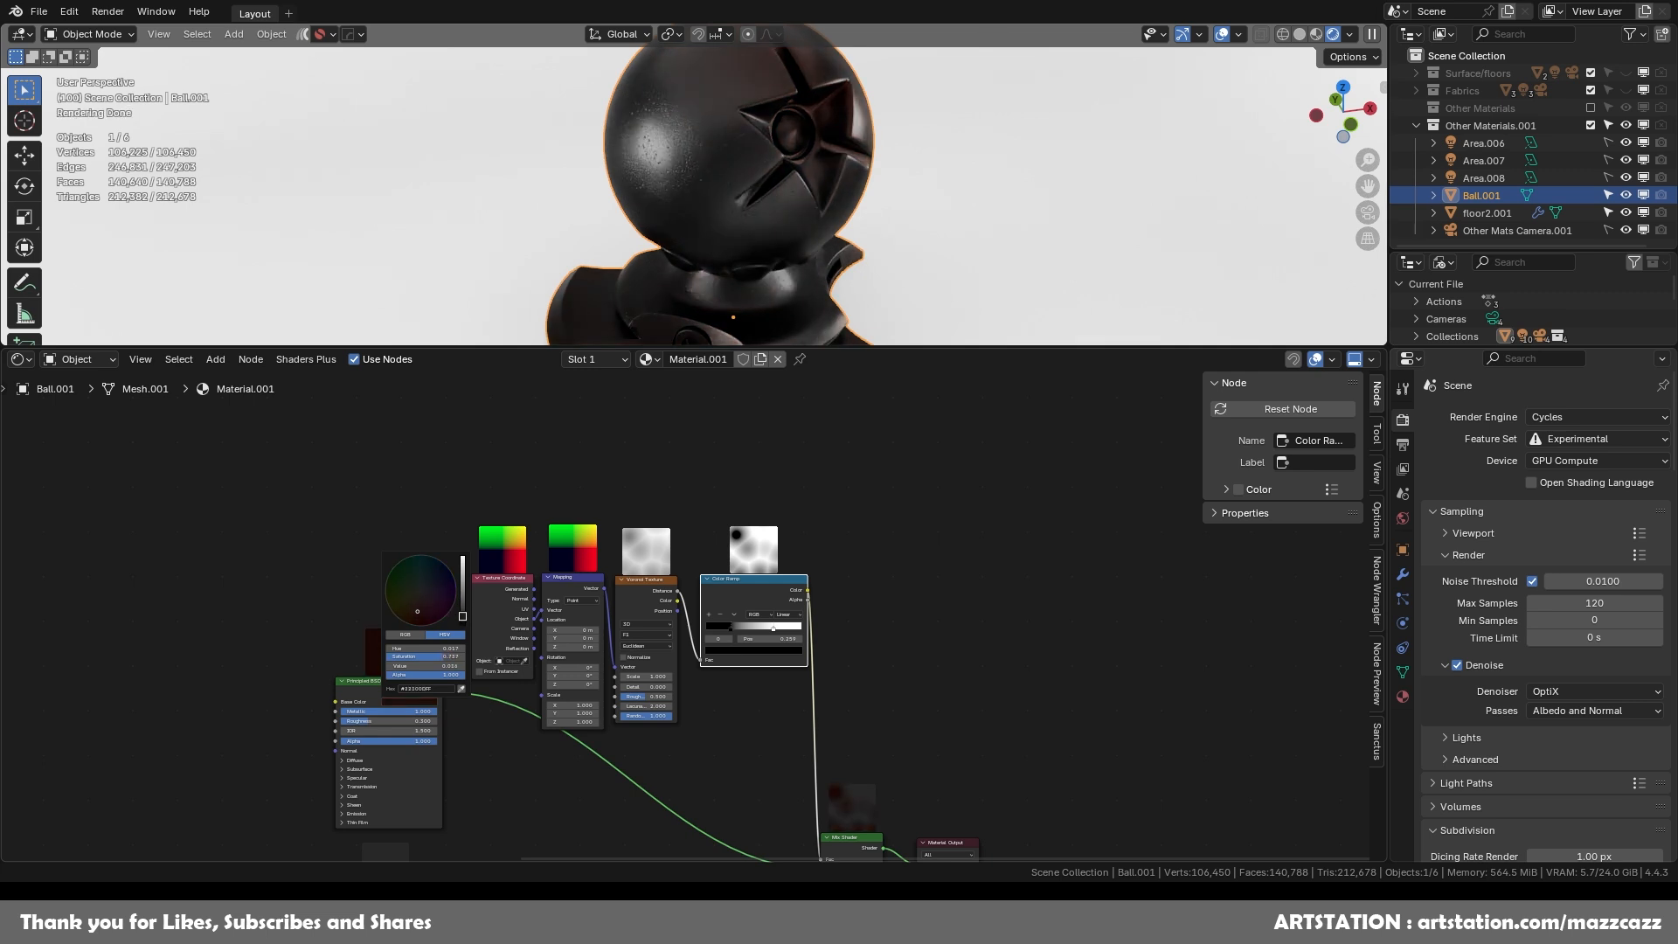
pyautogui.moveTo(463, 616)
pyautogui.mouseDown()
pyautogui.moveTo(462, 598)
pyautogui.moveTo(462, 619)
pyautogui.mouseUp()
pyautogui.moveTo(463, 619); pyautogui.dragTo(462, 617)
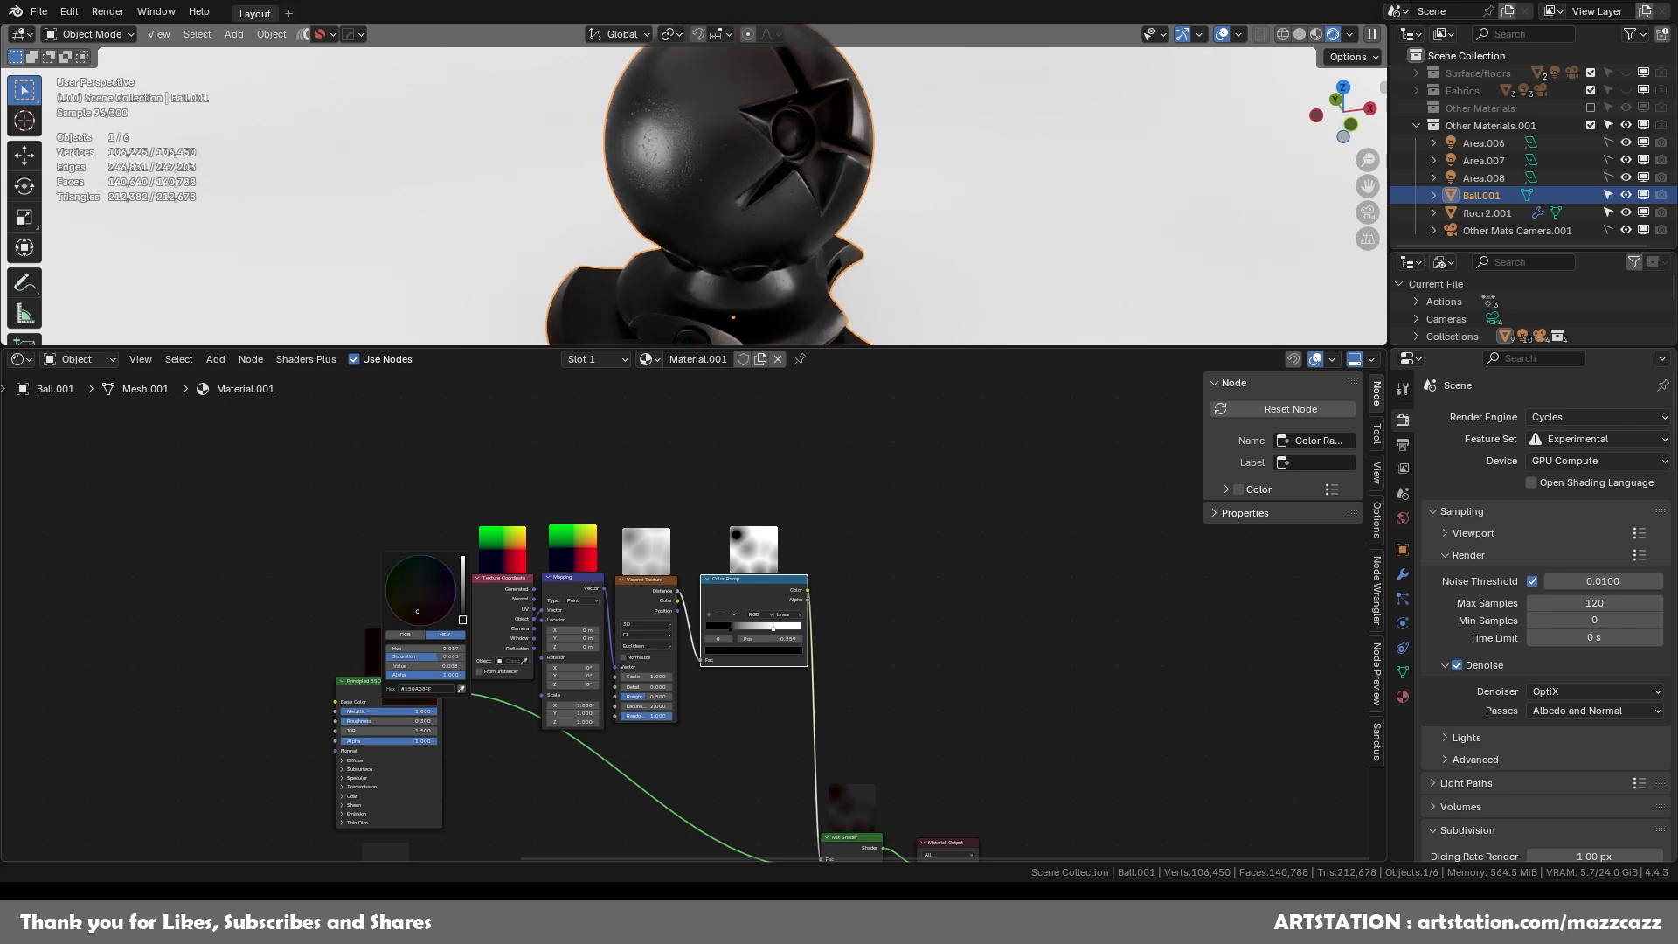
# Move the mask Color Ramp's white stop to about 0.82 and save the file.
pyautogui.moveTo(768, 344); pyautogui.dragTo(769, 631)
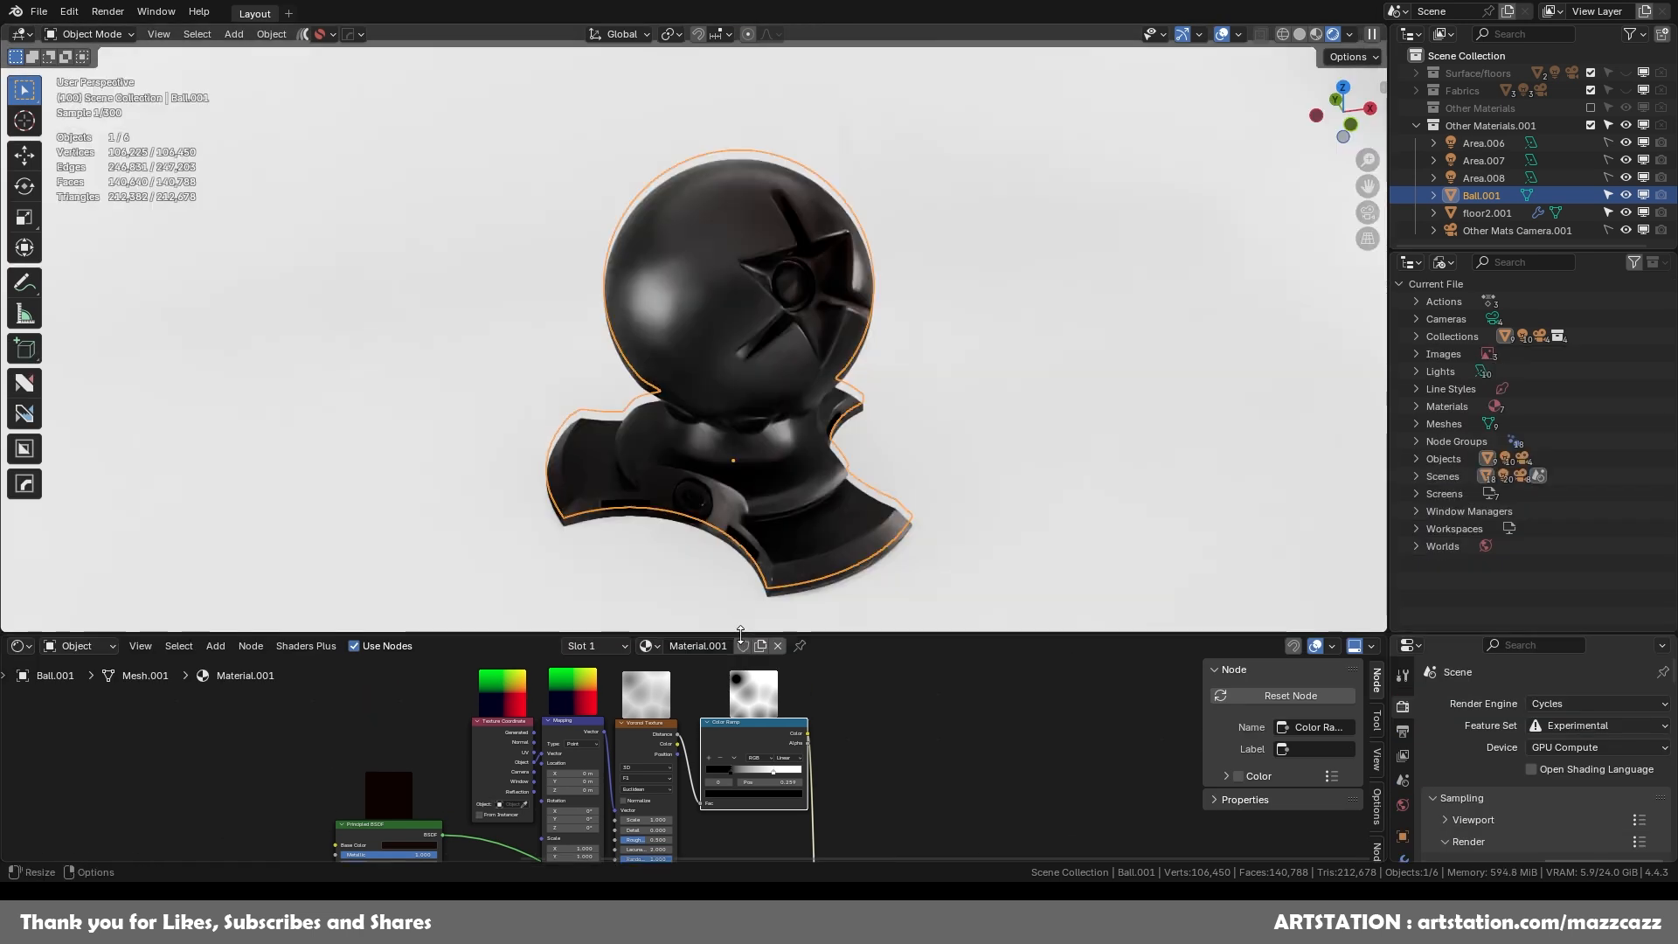
pyautogui.moveTo(731, 771); pyautogui.dragTo(790, 766)
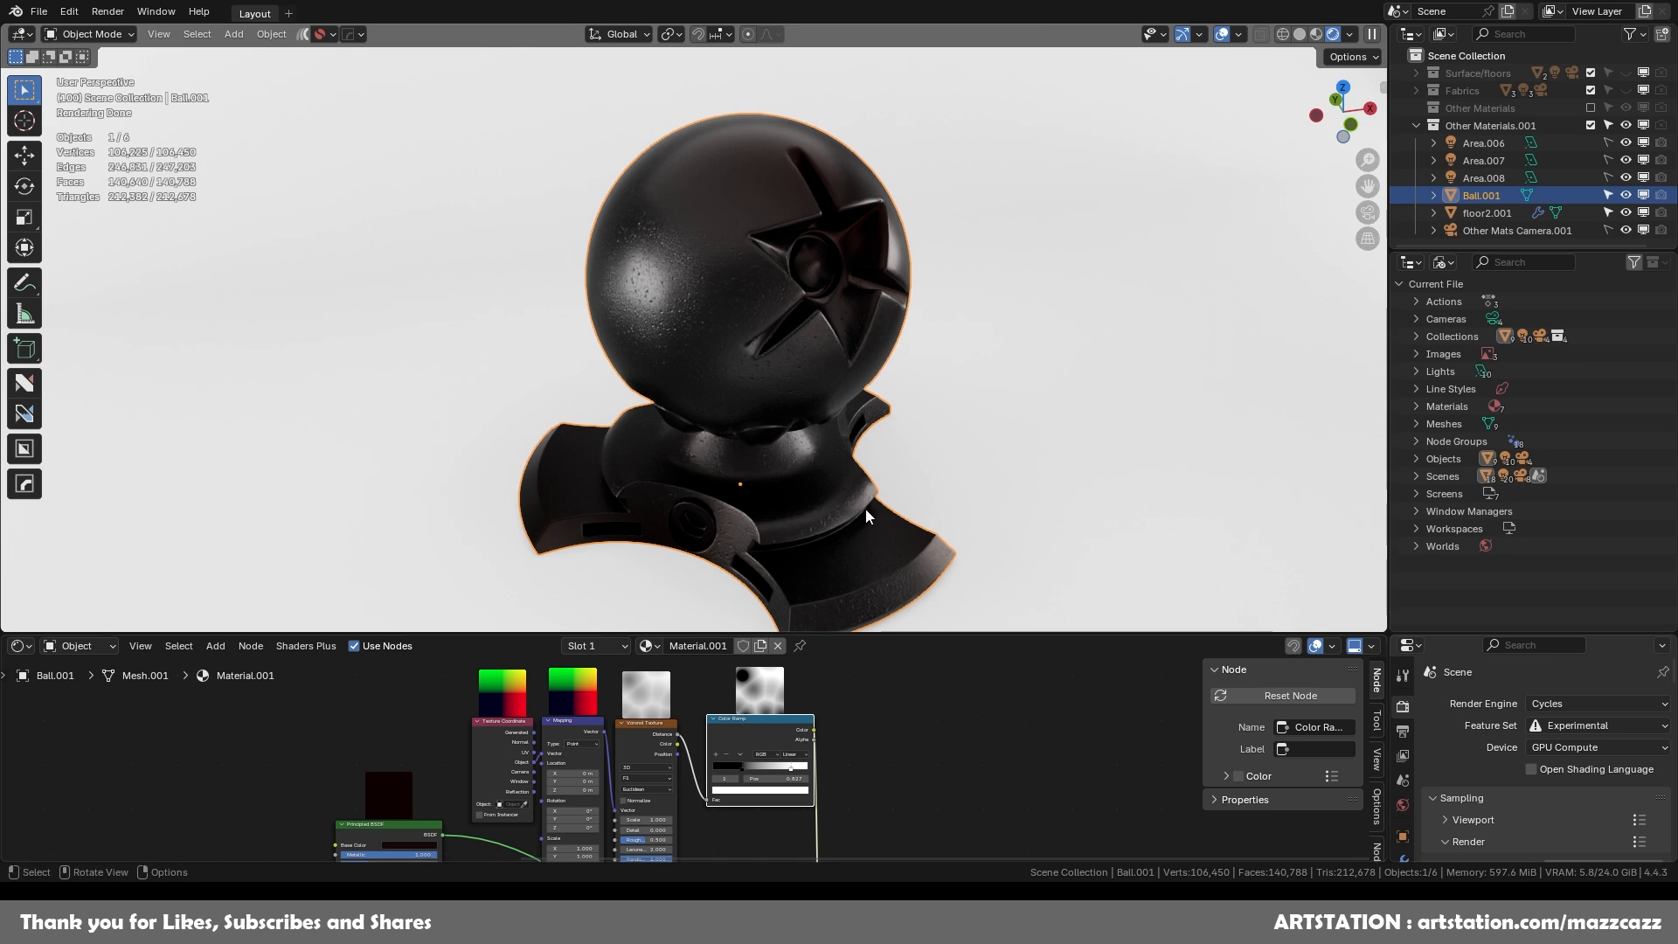
pyautogui.hotkey('ctrl', 's')
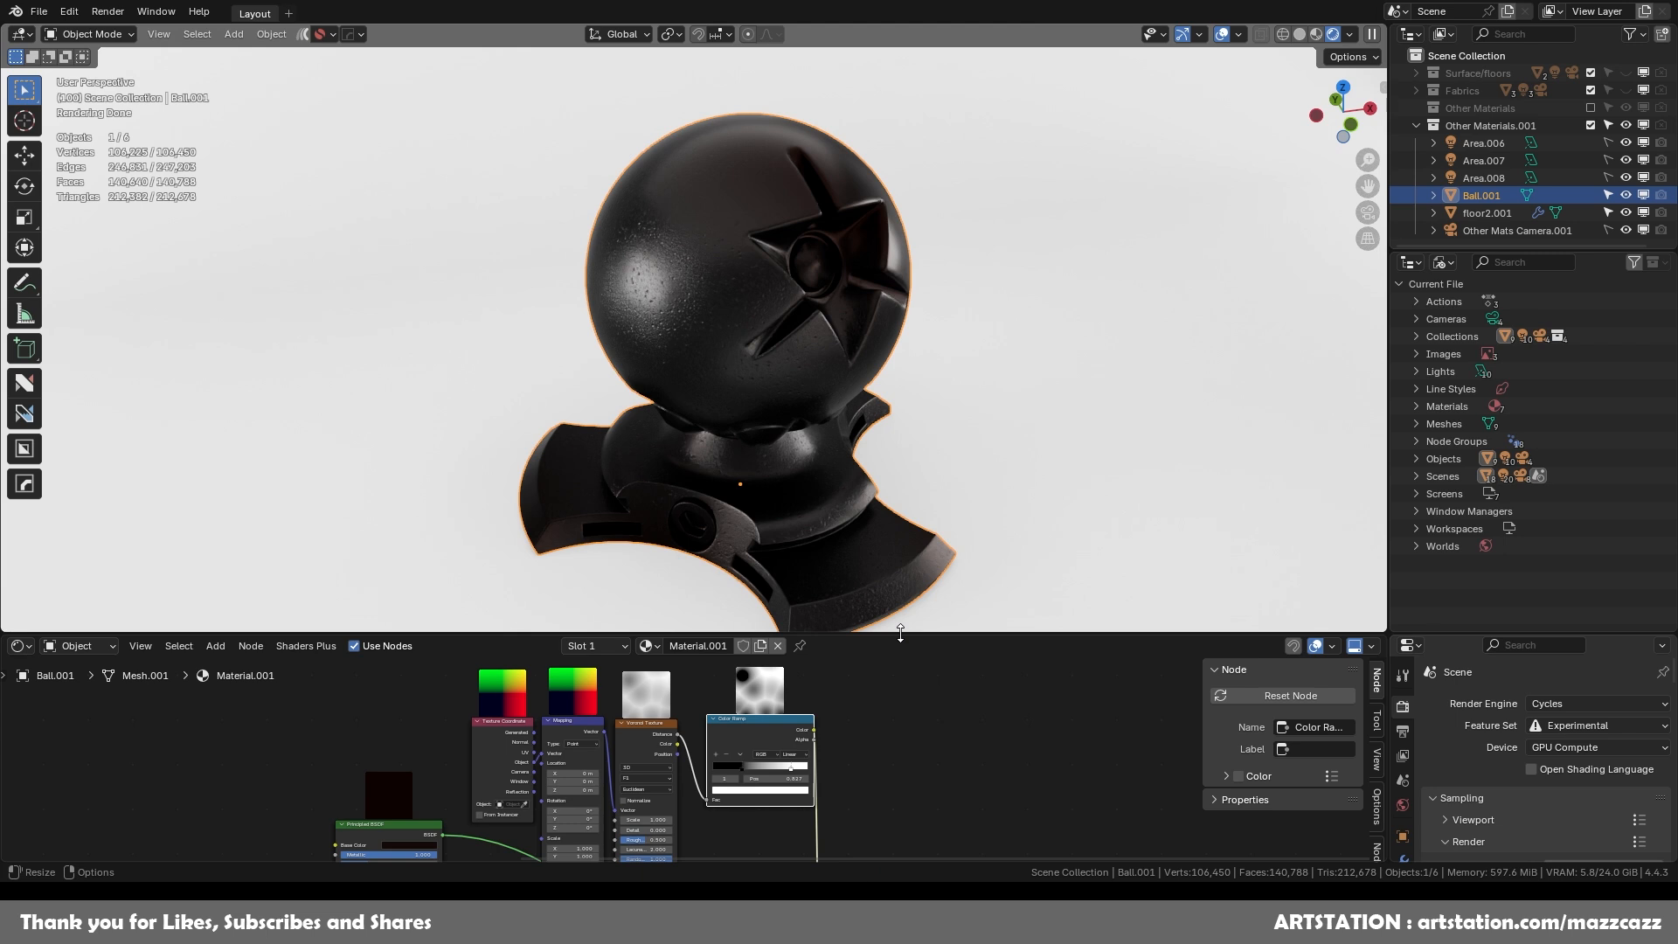
# Move the Material Output and Mix Shader farther along, and inspect the shader ball from near and far.
pyautogui.scroll(-3, 874, 767)
pyautogui.moveTo(708, 757); pyautogui.dragTo(862, 726, button='middle')
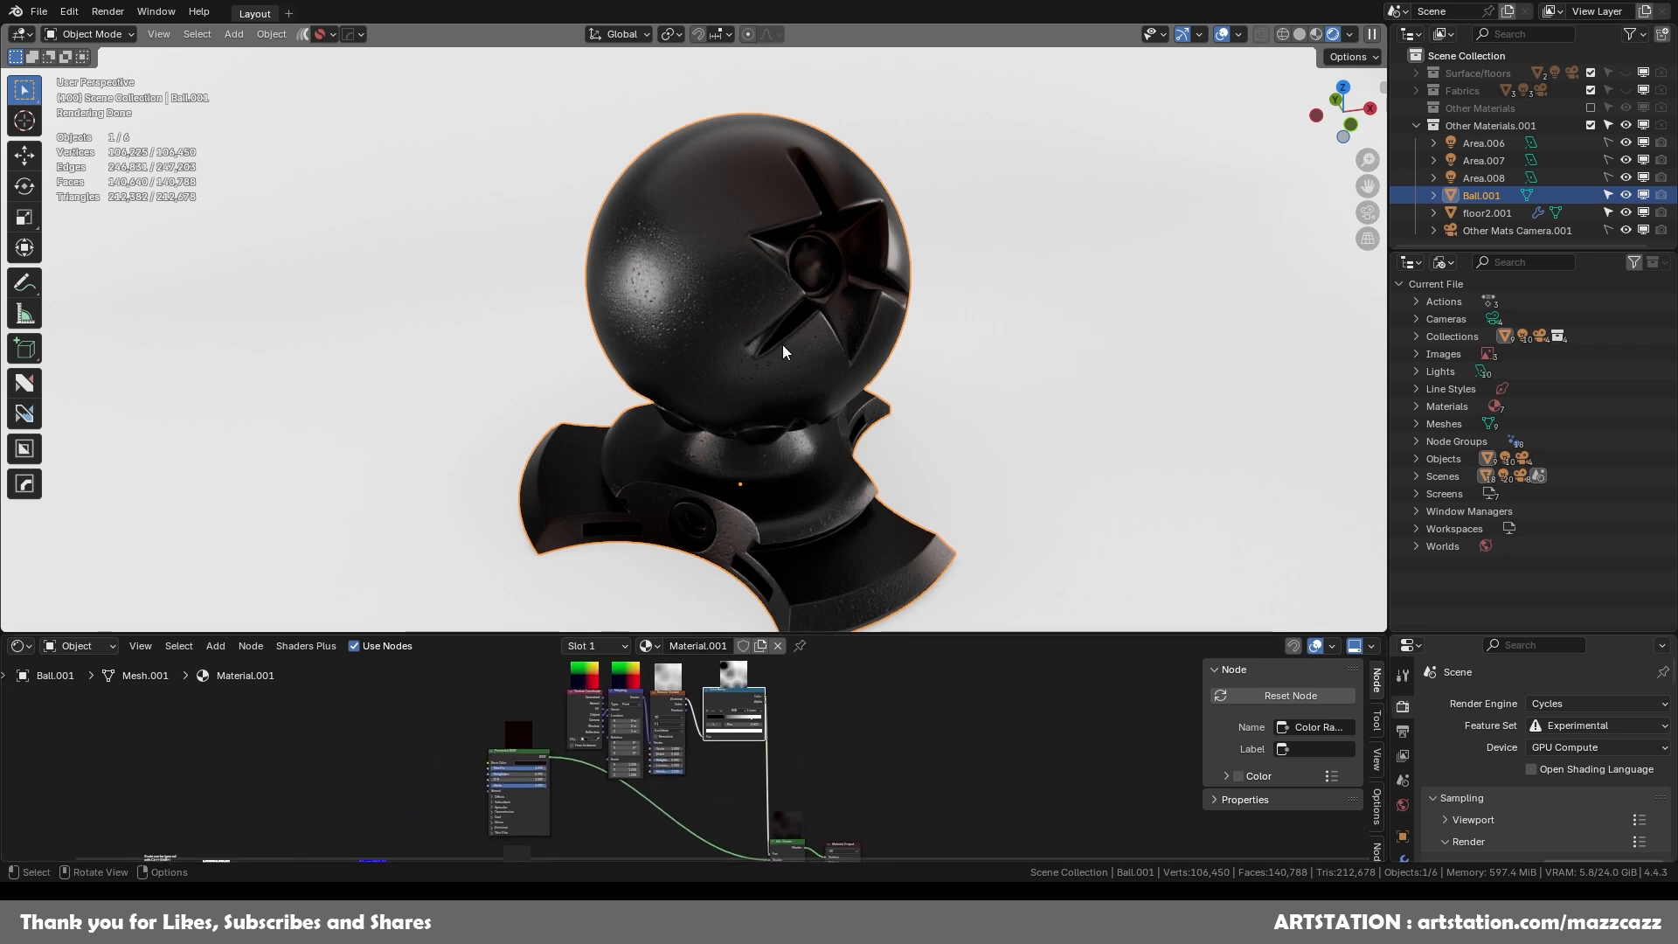
pyautogui.moveTo(803, 830); pyautogui.dragTo(737, 711, button='middle')
pyautogui.scroll(5, 734, 711)
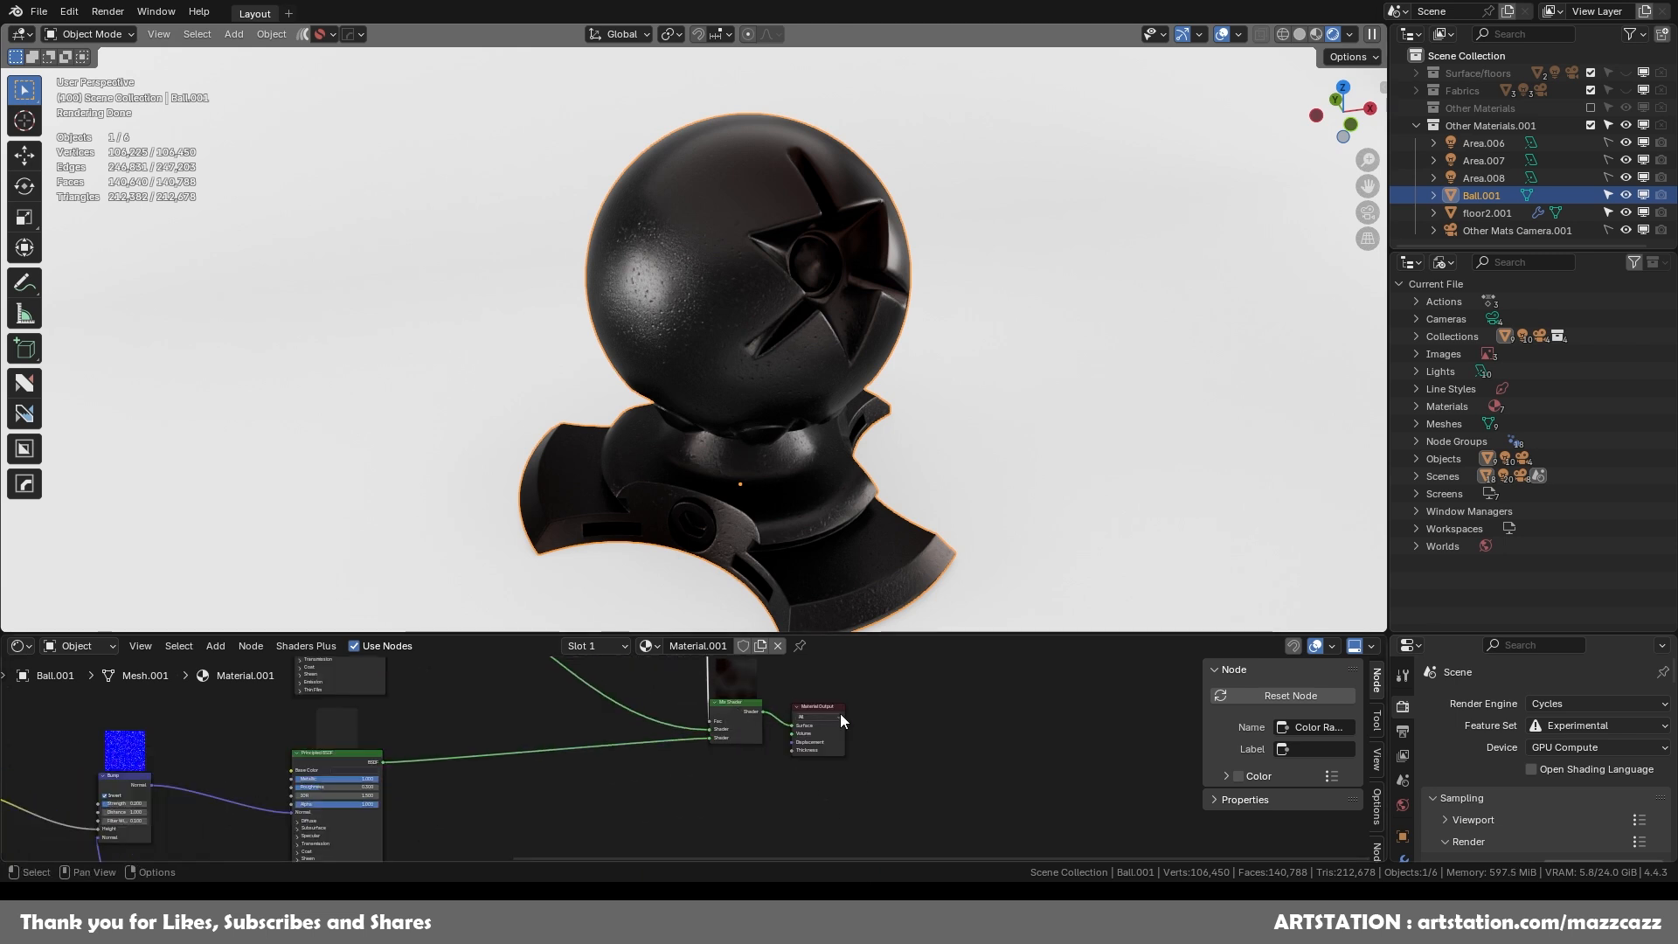
pyautogui.moveTo(817, 706); pyautogui.dragTo(969, 697)
pyautogui.moveTo(733, 702); pyautogui.dragTo(843, 672)
pyautogui.scroll(-5, 716, 759)
pyautogui.scroll(-4, 798, 528)
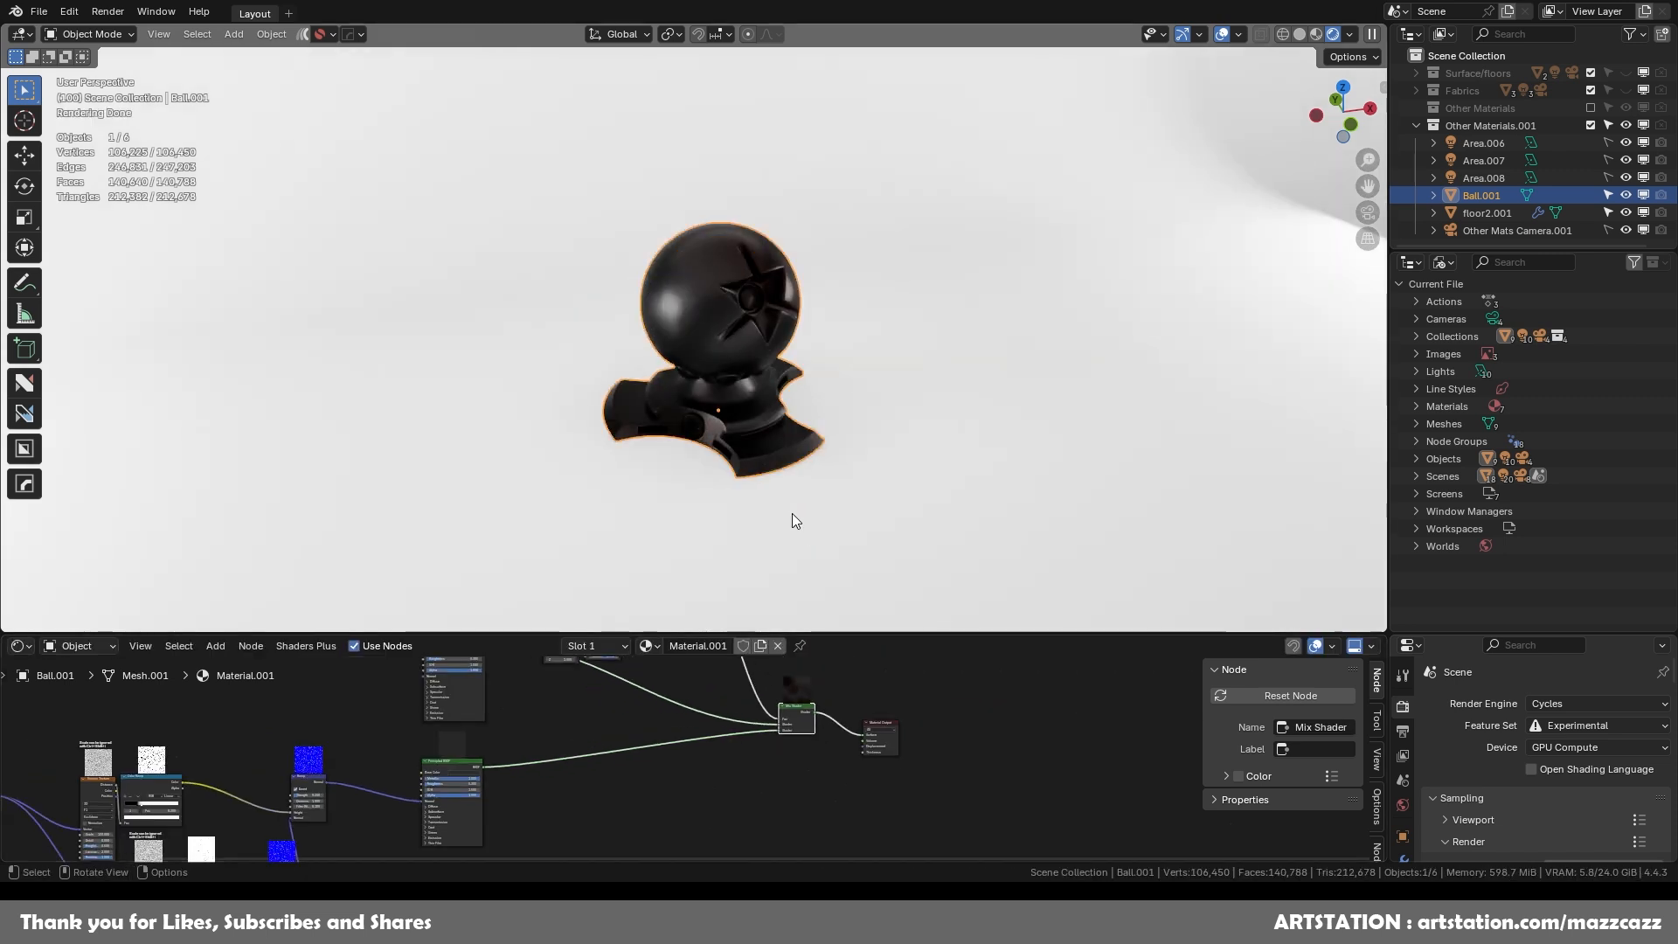
pyautogui.scroll(2, 792, 512)
pyautogui.scroll(-2, 697, 706)
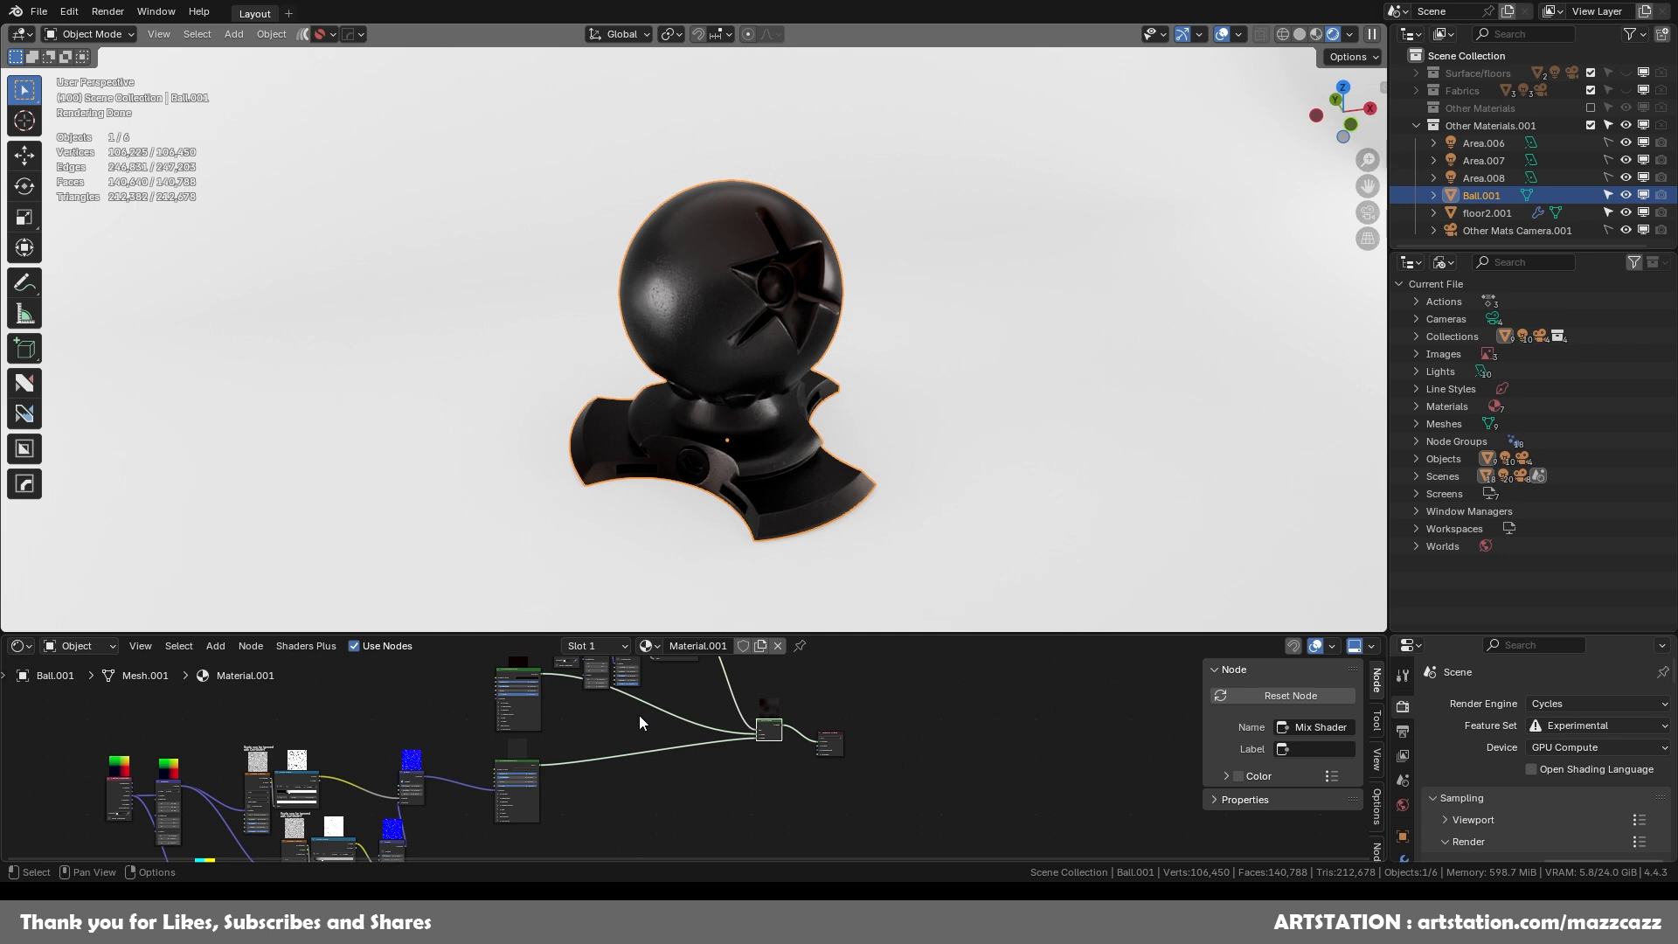
pyautogui.scroll(3, 728, 447)
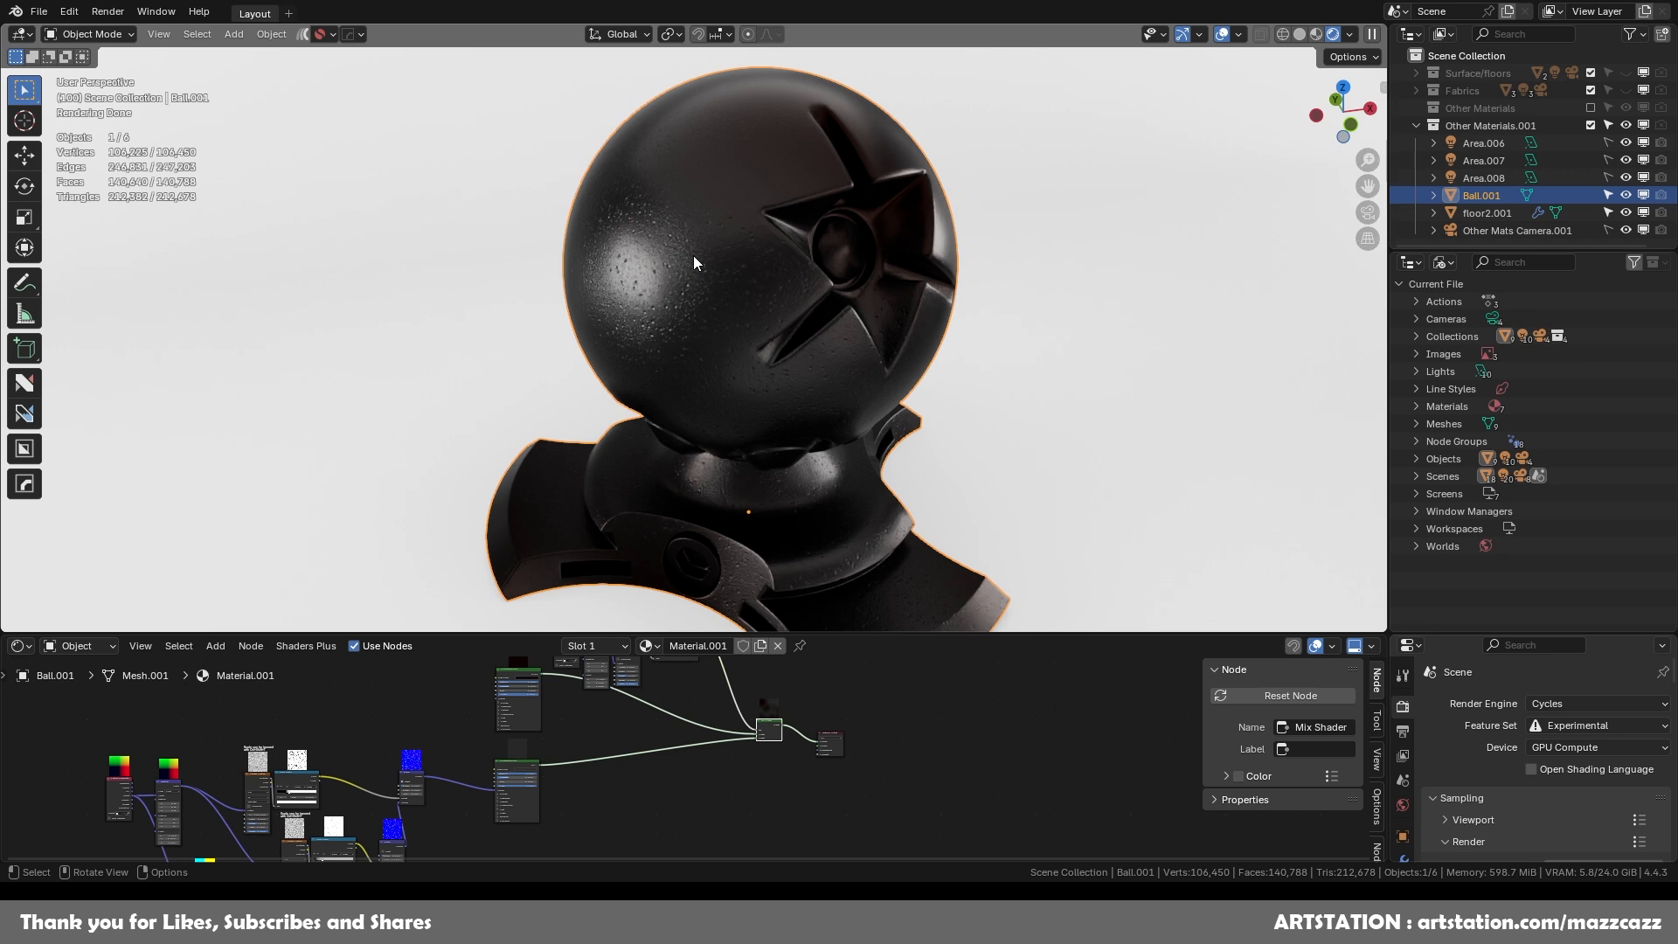
# Duplicate the mask's Texture Coordinate, Mapping, Voronoi Texture and Color Ramp nodes and place the copies before the brown Principled BSDF.
pyautogui.scroll(6, 476, 757)
pyautogui.moveTo(538, 700); pyautogui.dragTo(855, 796, button='middle')
pyautogui.scroll(4, 783, 758)
pyautogui.scroll(2, 784, 759)
pyautogui.scroll(-6, 773, 724)
pyautogui.moveTo(773, 724); pyautogui.dragTo(725, 797, button='middle')
pyautogui.scroll(-3, 725, 797)
pyautogui.moveTo(709, 694); pyautogui.dragTo(934, 747)
pyautogui.hotkey('shift', 'd')
pyautogui.click(617, 805)
# Connect the duplicated Color Ramp's Color output to the brown Principled BSDF's Roughness.
pyautogui.moveTo(691, 782); pyautogui.dragTo(739, 696, button='middle')
pyautogui.scroll(5, 712, 684)
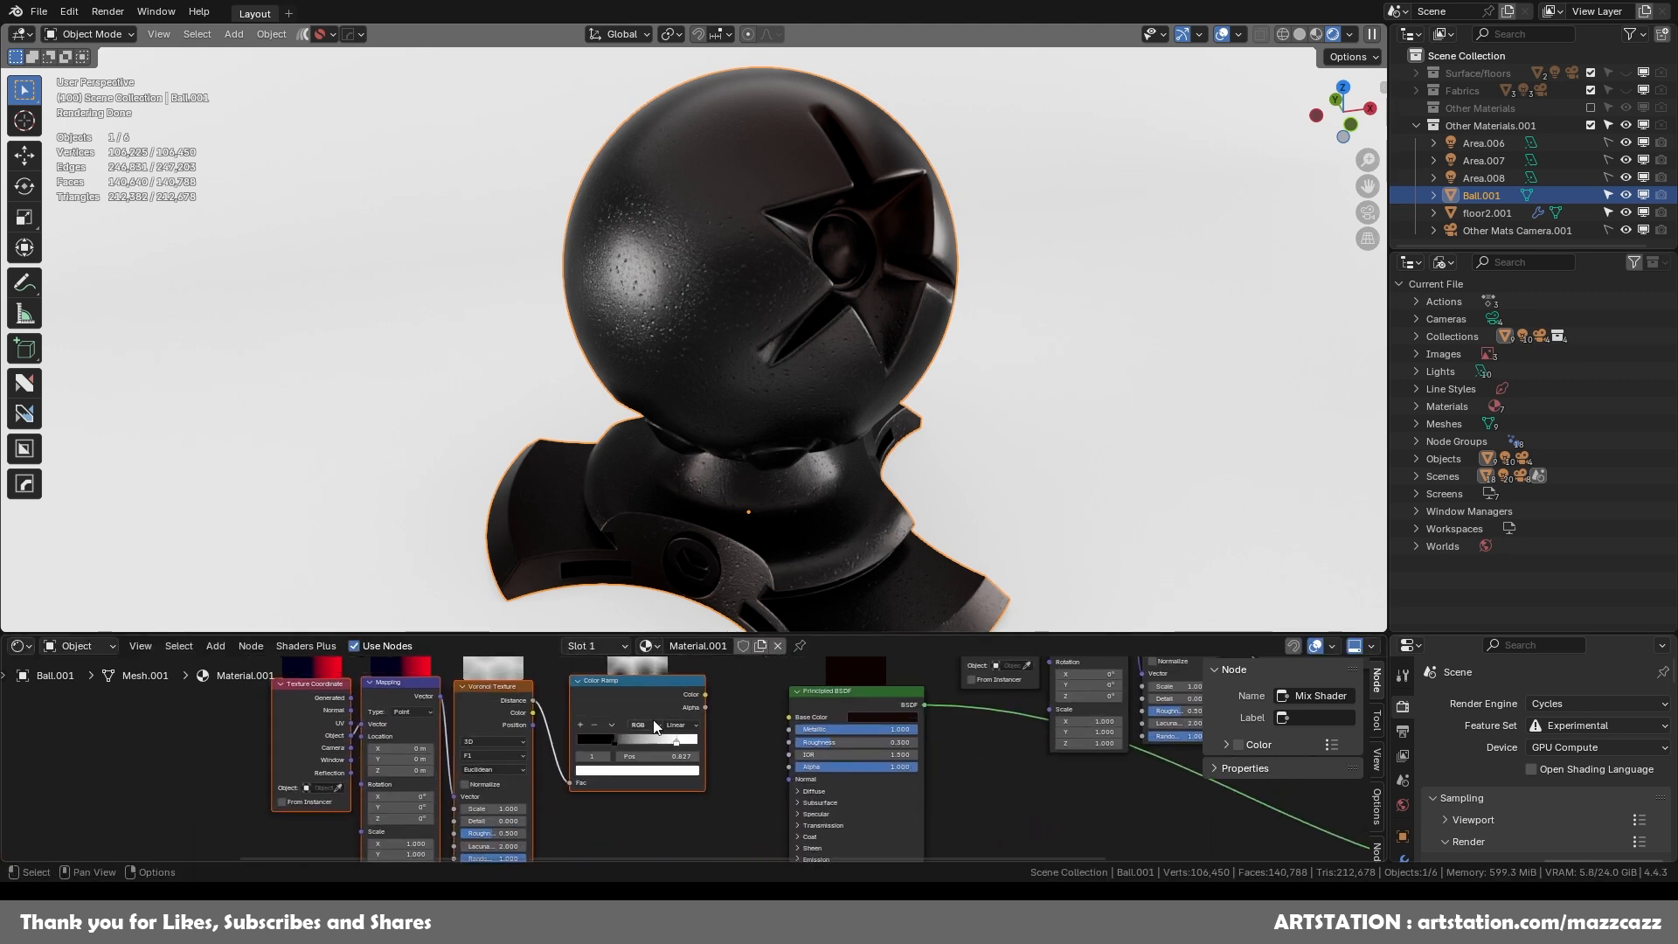
pyautogui.moveTo(647, 699); pyautogui.dragTo(800, 749)
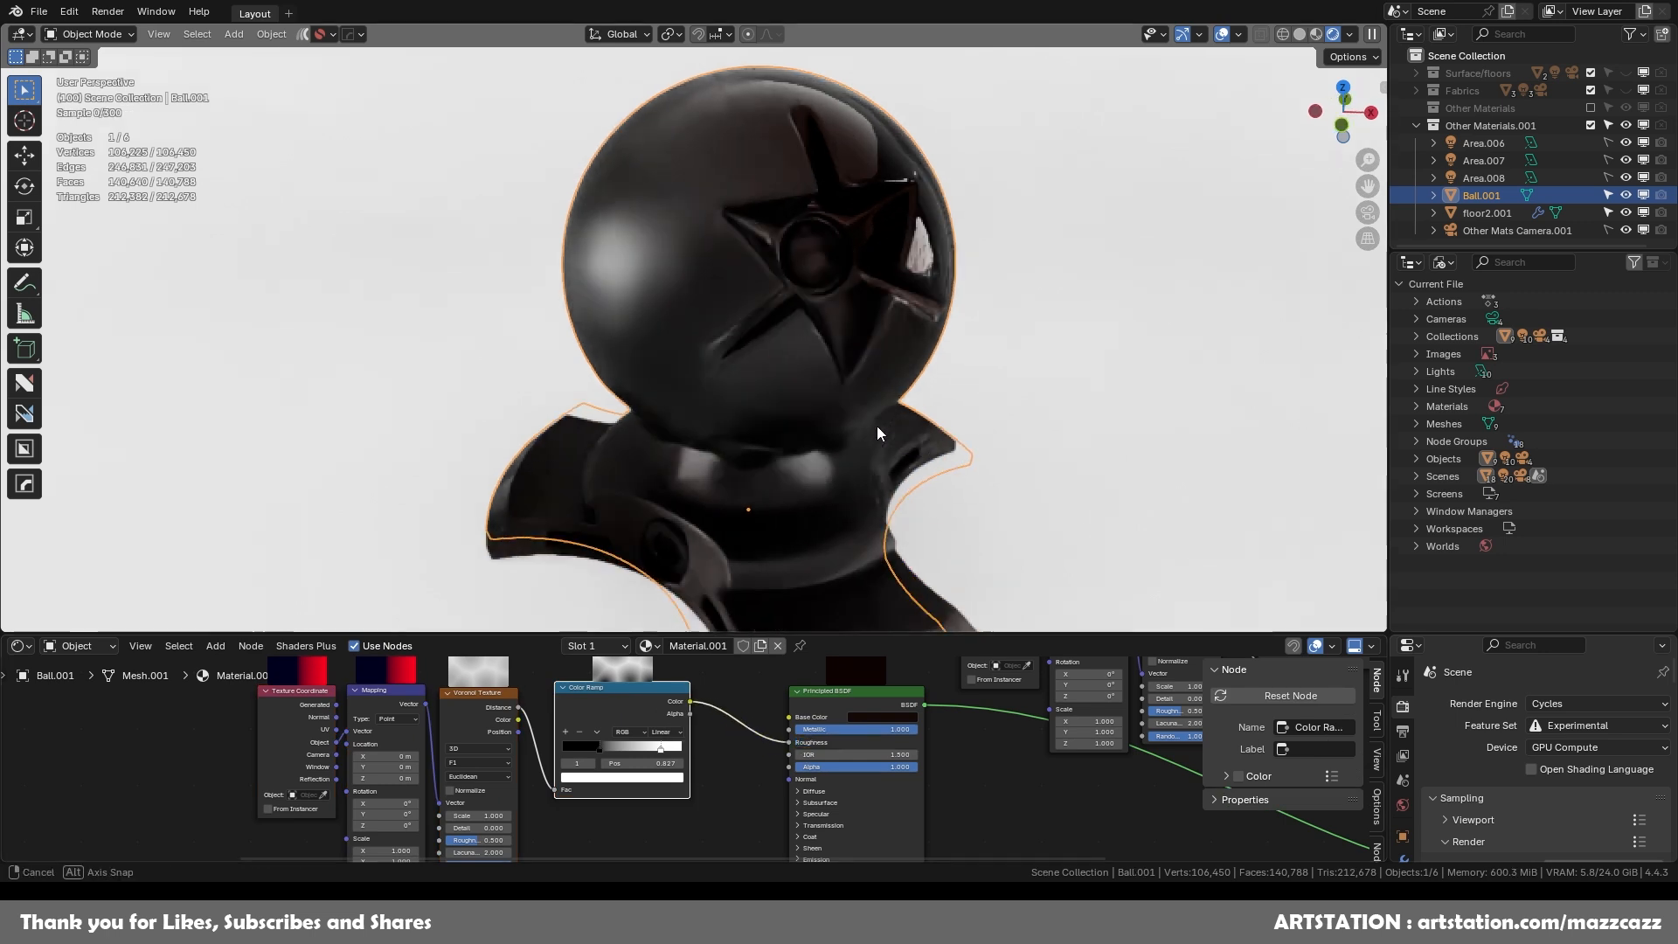
pyautogui.moveTo(877, 427); pyautogui.dragTo(794, 425, button='middle')
pyautogui.moveTo(751, 428); pyautogui.dragTo(787, 437, button='middle')
# Adjust the Scale of the Voronoi Texture driving the roughness and move its Color Ramp's black stop to 0.177.
pyautogui.moveTo(477, 815); pyautogui.dragTo(319, 816)
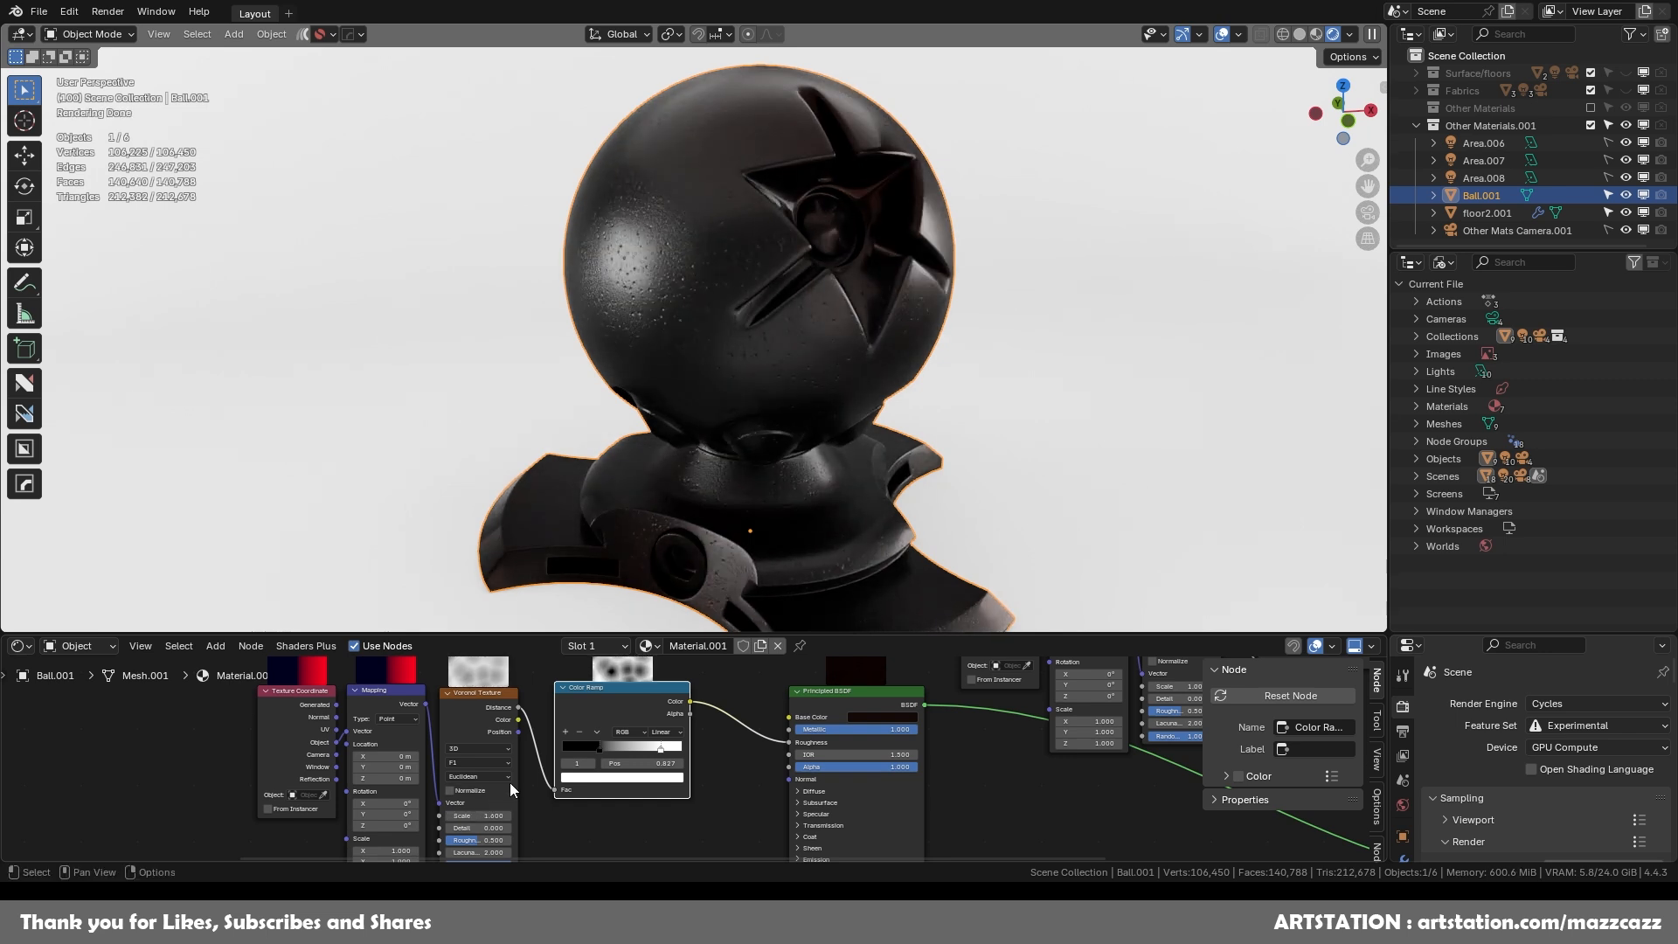
pyautogui.moveTo(599, 749)
pyautogui.mouseDown()
pyautogui.moveTo(519, 747)
pyautogui.moveTo(584, 752)
pyautogui.mouseUp()
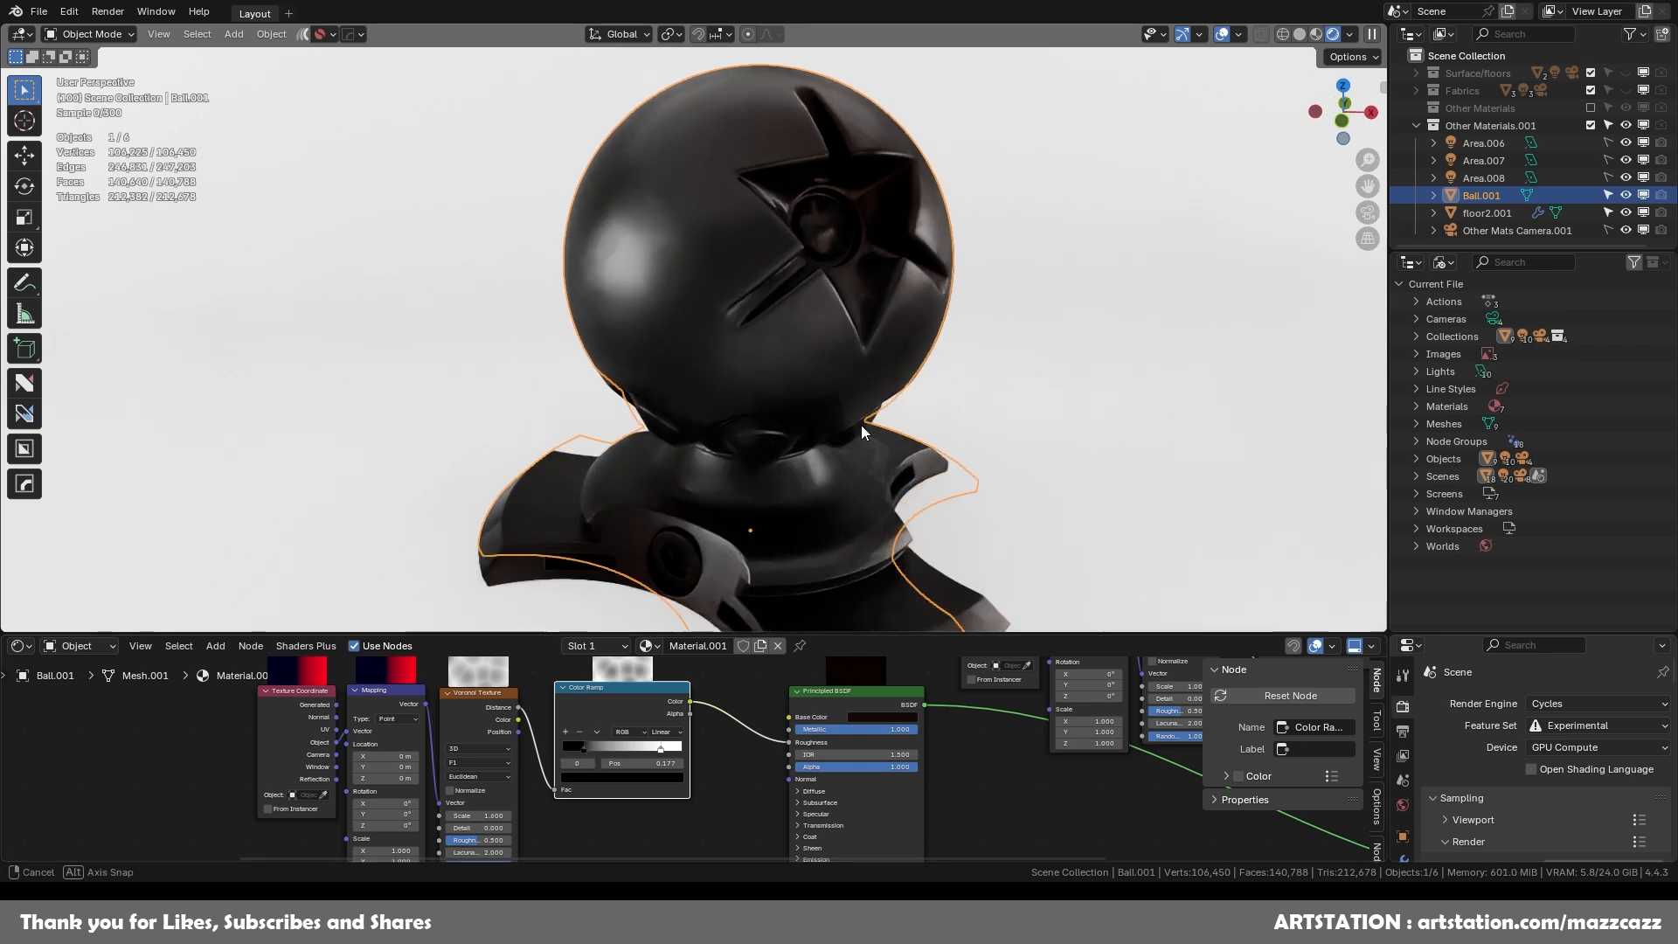
pyautogui.moveTo(862, 425); pyautogui.dragTo(788, 416, button='middle')
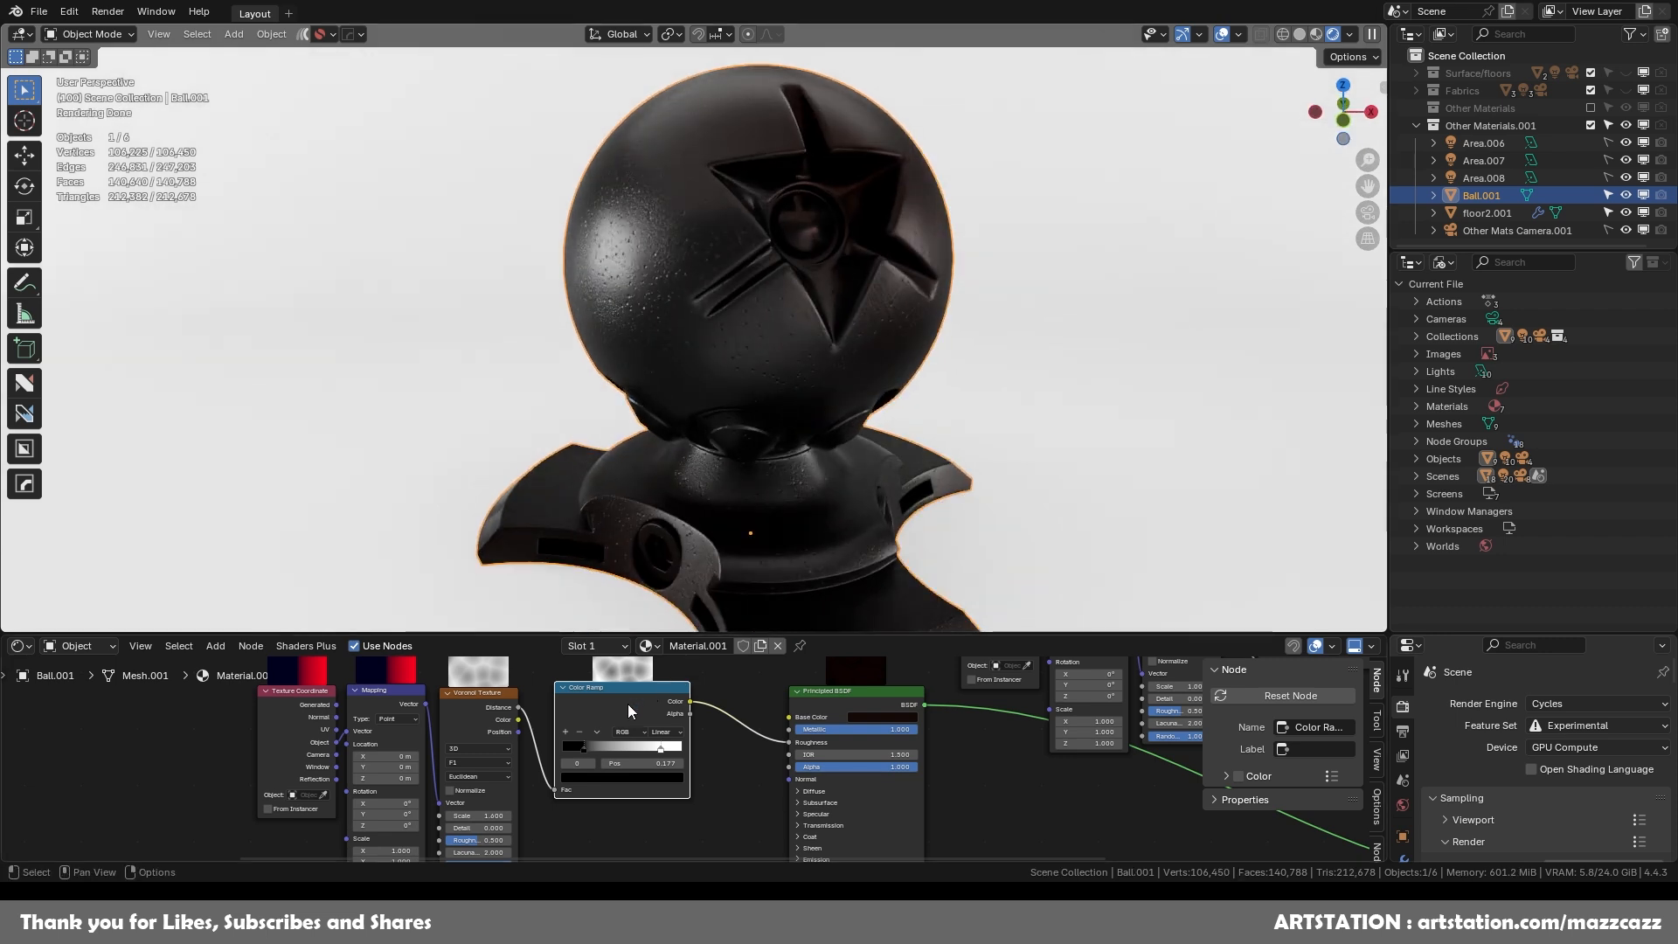
# Compare the roughness with its Color Ramp muted and unmuted, and tighten the ramp's stops with the black stop at 0.373.
pyautogui.press('m')
pyautogui.press('m')
pyautogui.press('m')
pyautogui.press('m')
pyautogui.moveTo(663, 749); pyautogui.dragTo(607, 749)
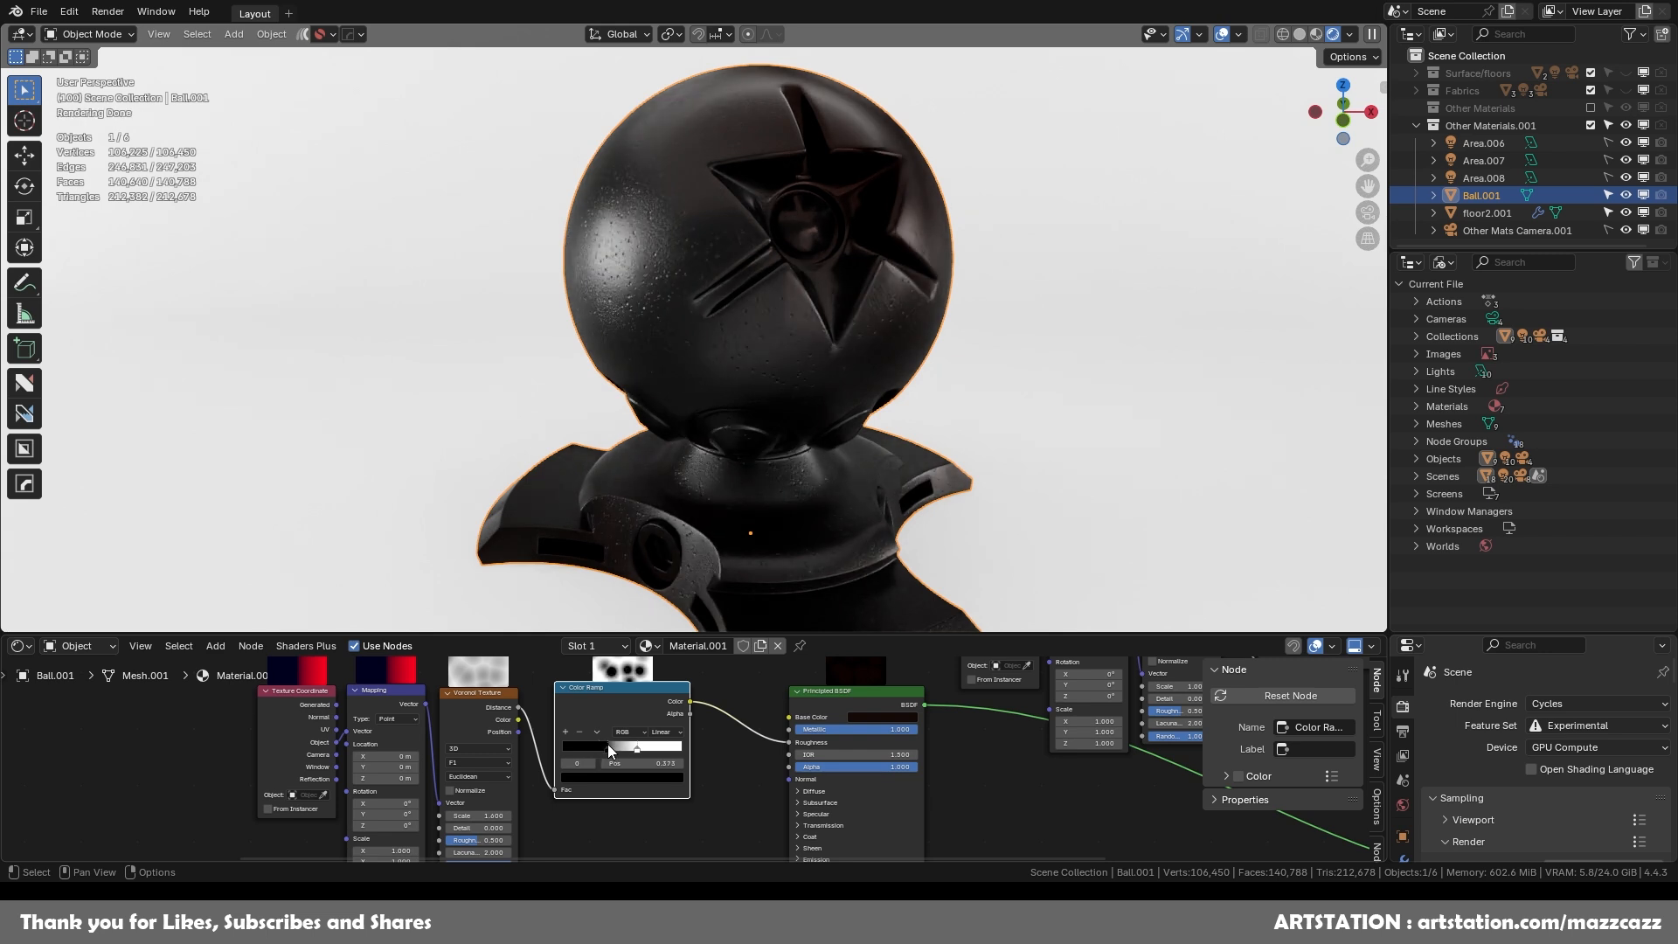
# Compare the Color Ramp's Alpha and Color outputs as the brown shader's Roughness input, and keep Color connected.
pyautogui.moveTo(631, 693); pyautogui.dragTo(622, 691)
pyautogui.moveTo(779, 742); pyautogui.dragTo(784, 743)
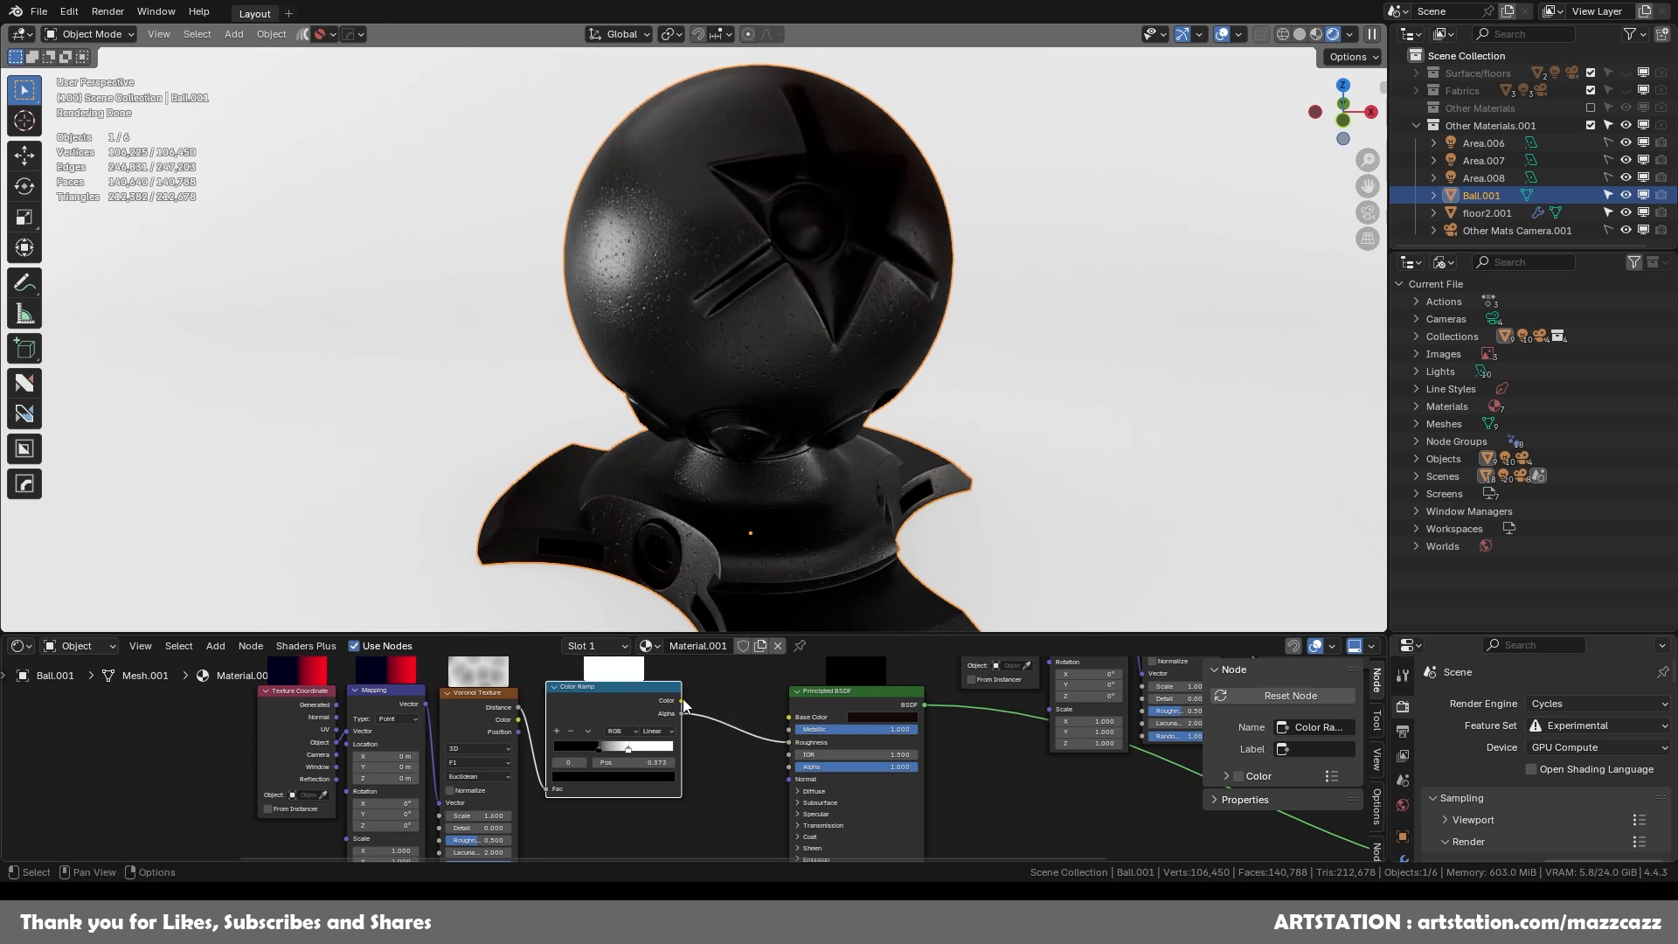
pyautogui.moveTo(787, 743); pyautogui.dragTo(788, 742)
# Change the Y rotation in the Mapping node of the roughness texture chain to shift the pattern on the ball.
pyautogui.moveTo(851, 350); pyautogui.dragTo(618, 577, button='middle')
pyautogui.moveTo(422, 806); pyautogui.dragTo(442, 777, button='middle')
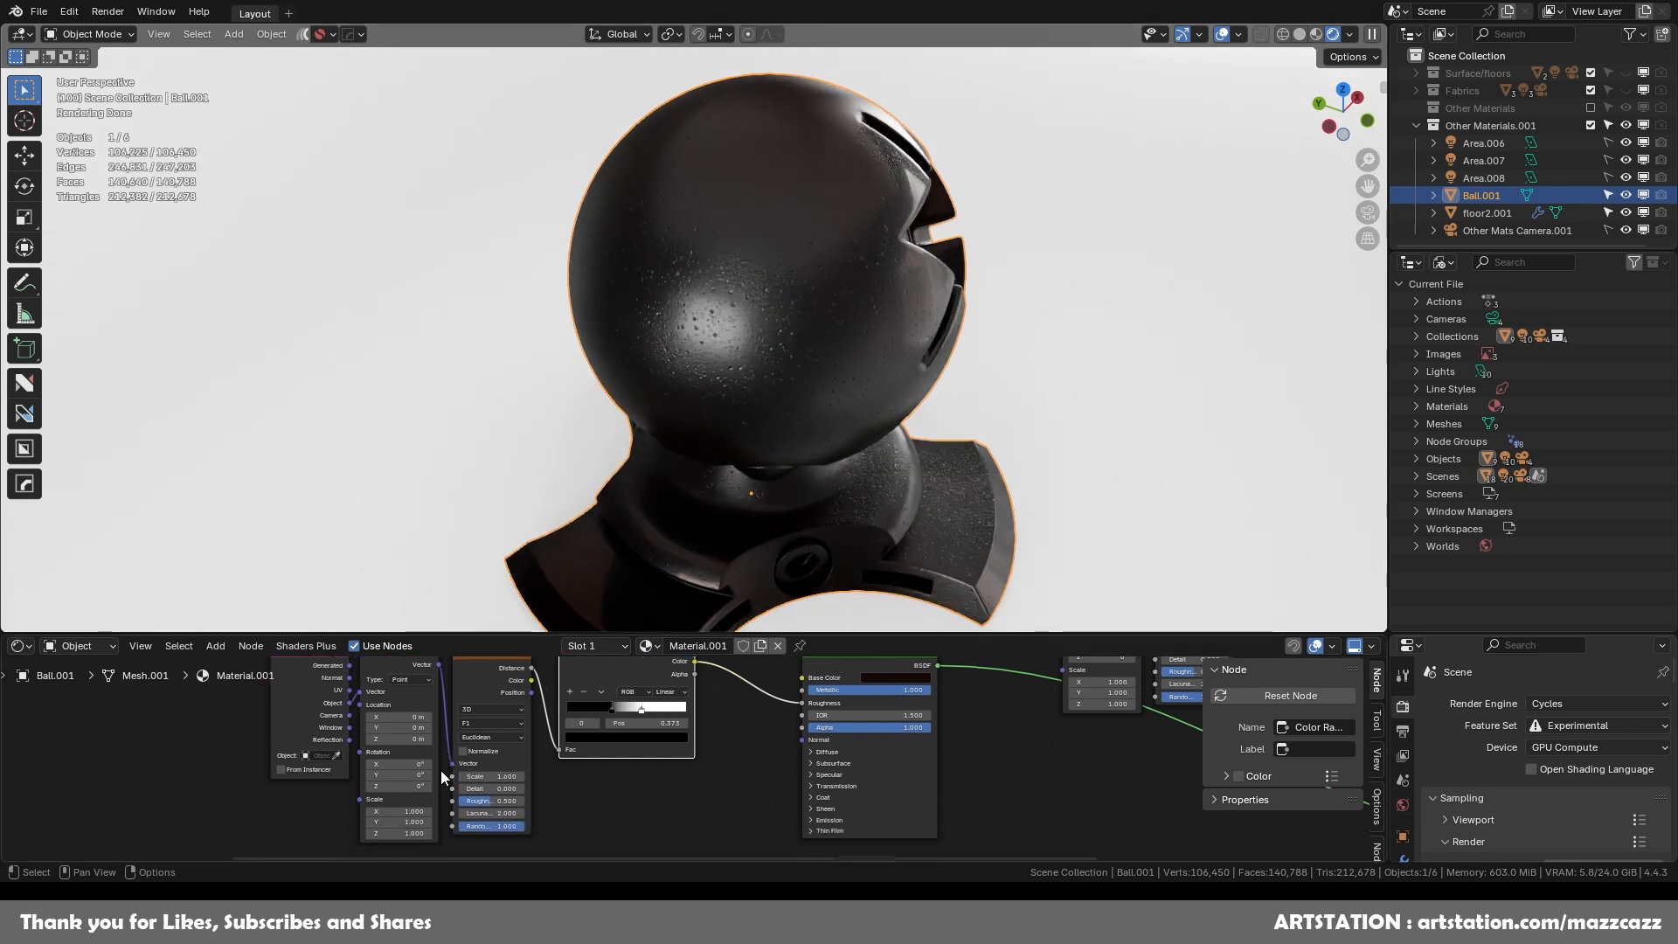
pyautogui.moveTo(400, 778); pyautogui.dragTo(309, 776)
pyautogui.moveTo(980, 329); pyautogui.dragTo(797, 561, button='middle')
# Move the roughness texture nodes closer to the brown Principled BSDF and enlarge the node editor area.
pyautogui.scroll(-4, 696, 712)
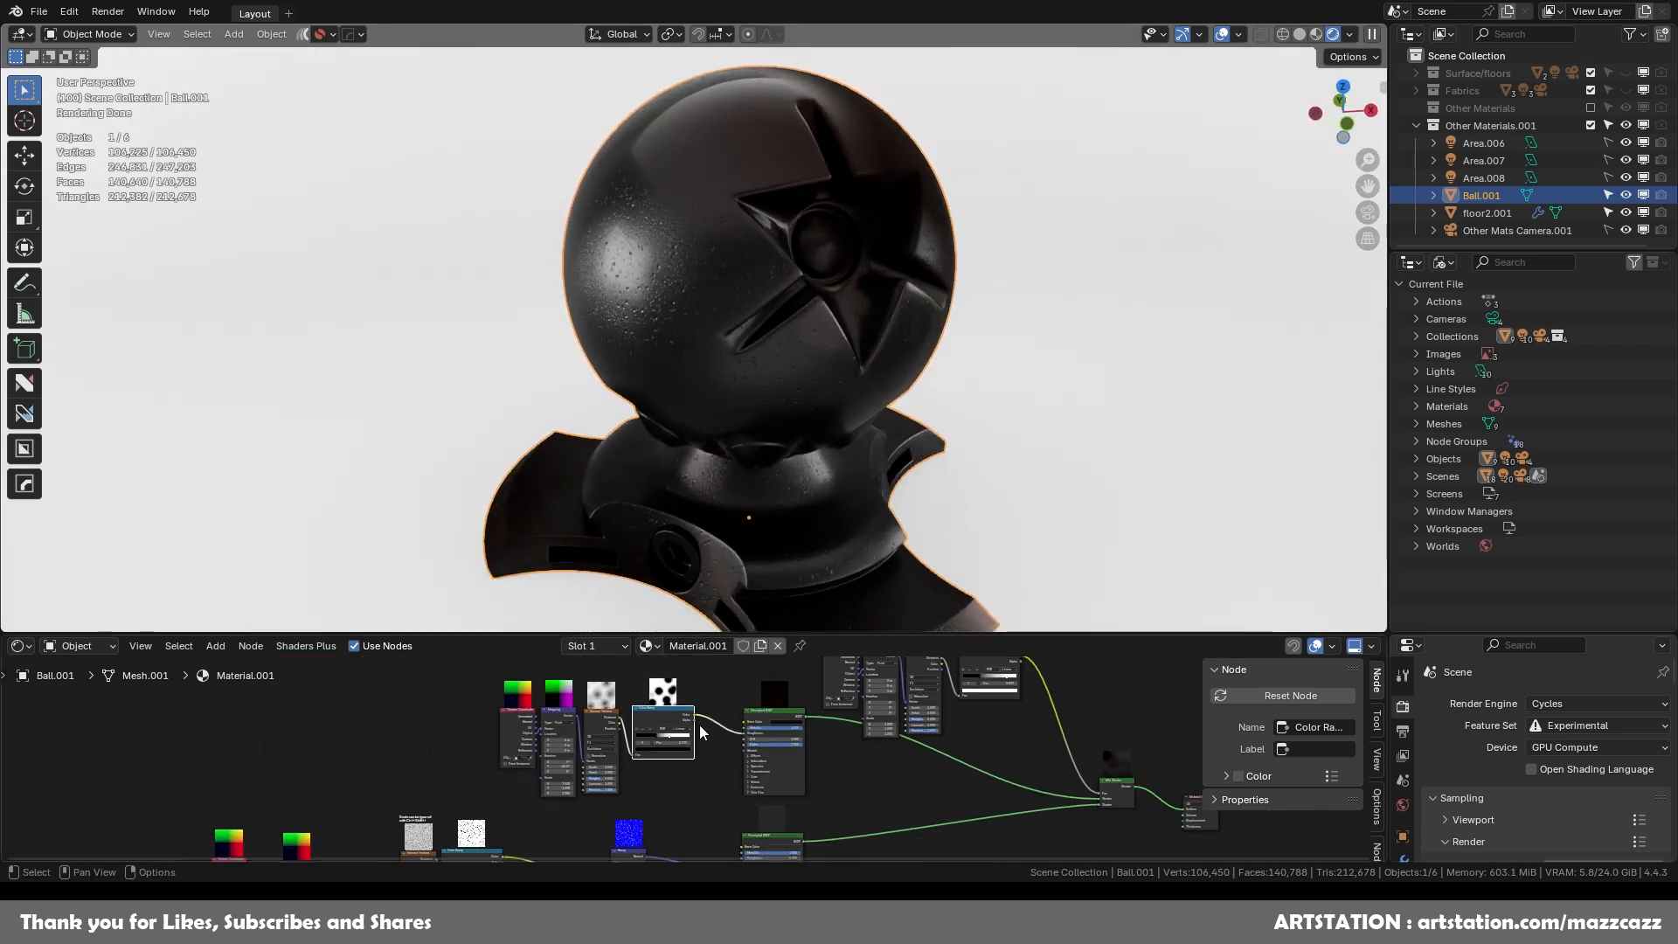
pyautogui.moveTo(677, 707); pyautogui.dragTo(711, 714)
pyautogui.moveTo(471, 691); pyautogui.dragTo(709, 712)
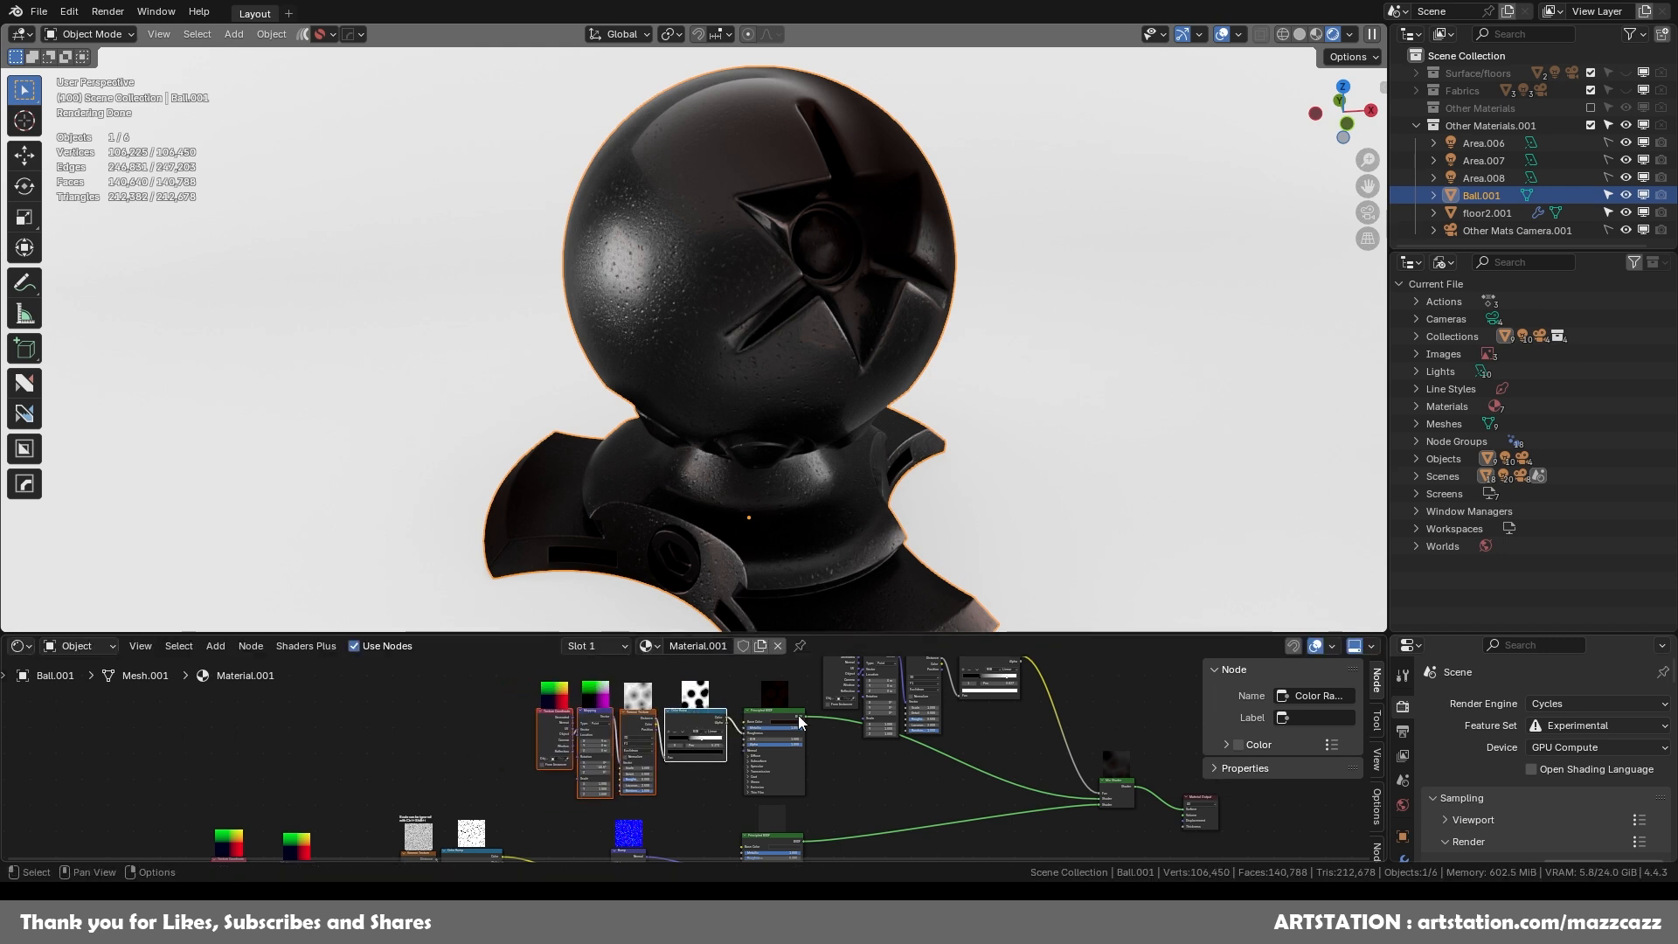
pyautogui.scroll(-4, 817, 720)
pyautogui.moveTo(861, 634); pyautogui.dragTo(844, 278)
pyautogui.scroll(4, 711, 624)
pyautogui.moveTo(785, 530); pyautogui.dragTo(796, 578, button='middle')
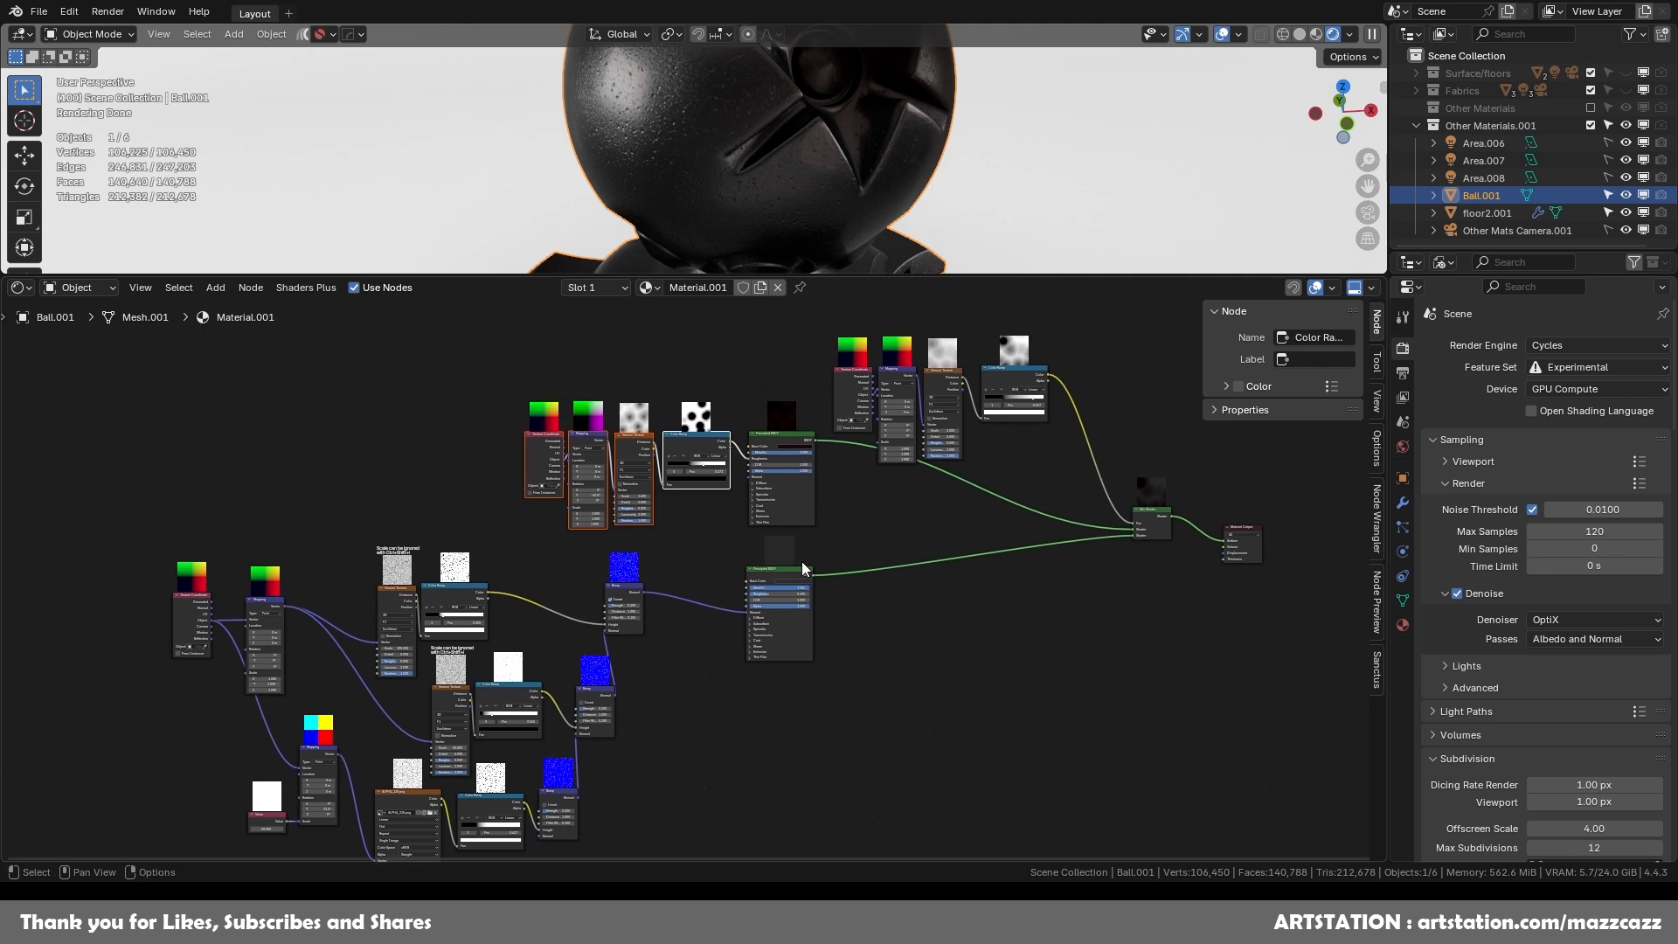
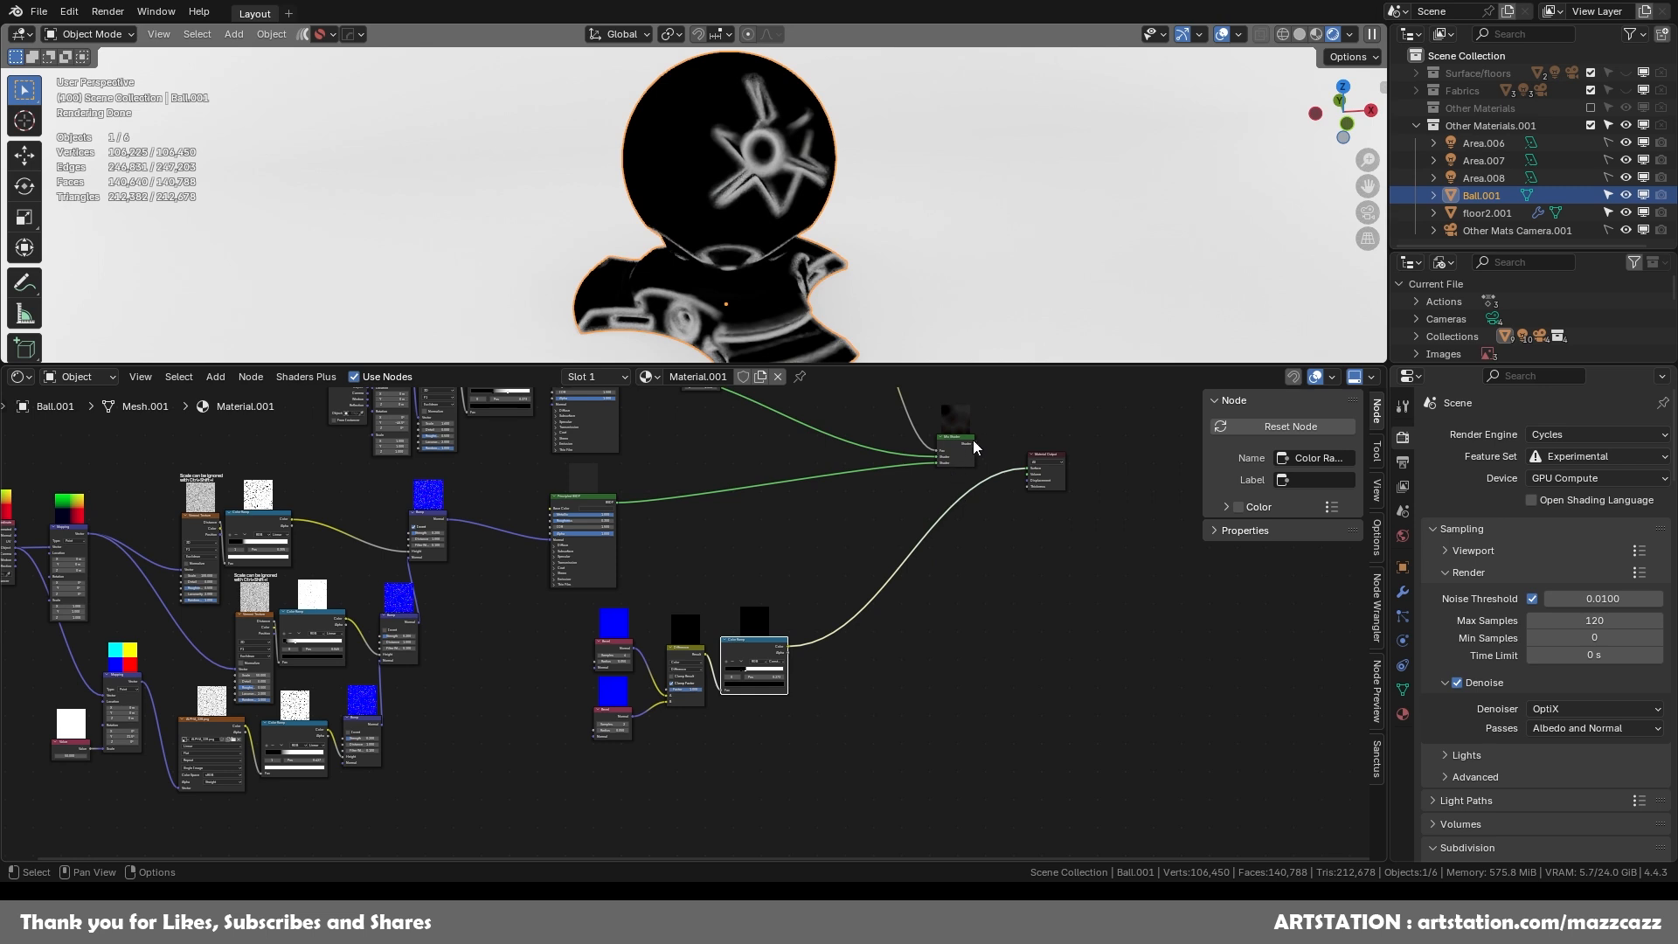
# Duplicate the Mix Shader, place the copy below the original and move the Material Output farther along.
pyautogui.hotkey('shift', 'd')
pyautogui.click(1003, 502)
pyautogui.moveTo(1047, 456); pyautogui.dragTo(1084, 456)
pyautogui.moveTo(988, 502); pyautogui.dragTo(1006, 496)
# Duplicate the dark Principled BSDF and connect the copy to the duplicated Mix Shader's second Shader input.
pyautogui.click(571, 521)
pyautogui.hotkey('shift', 'd')
pyautogui.click(893, 549)
pyautogui.scroll(2, 893, 549)
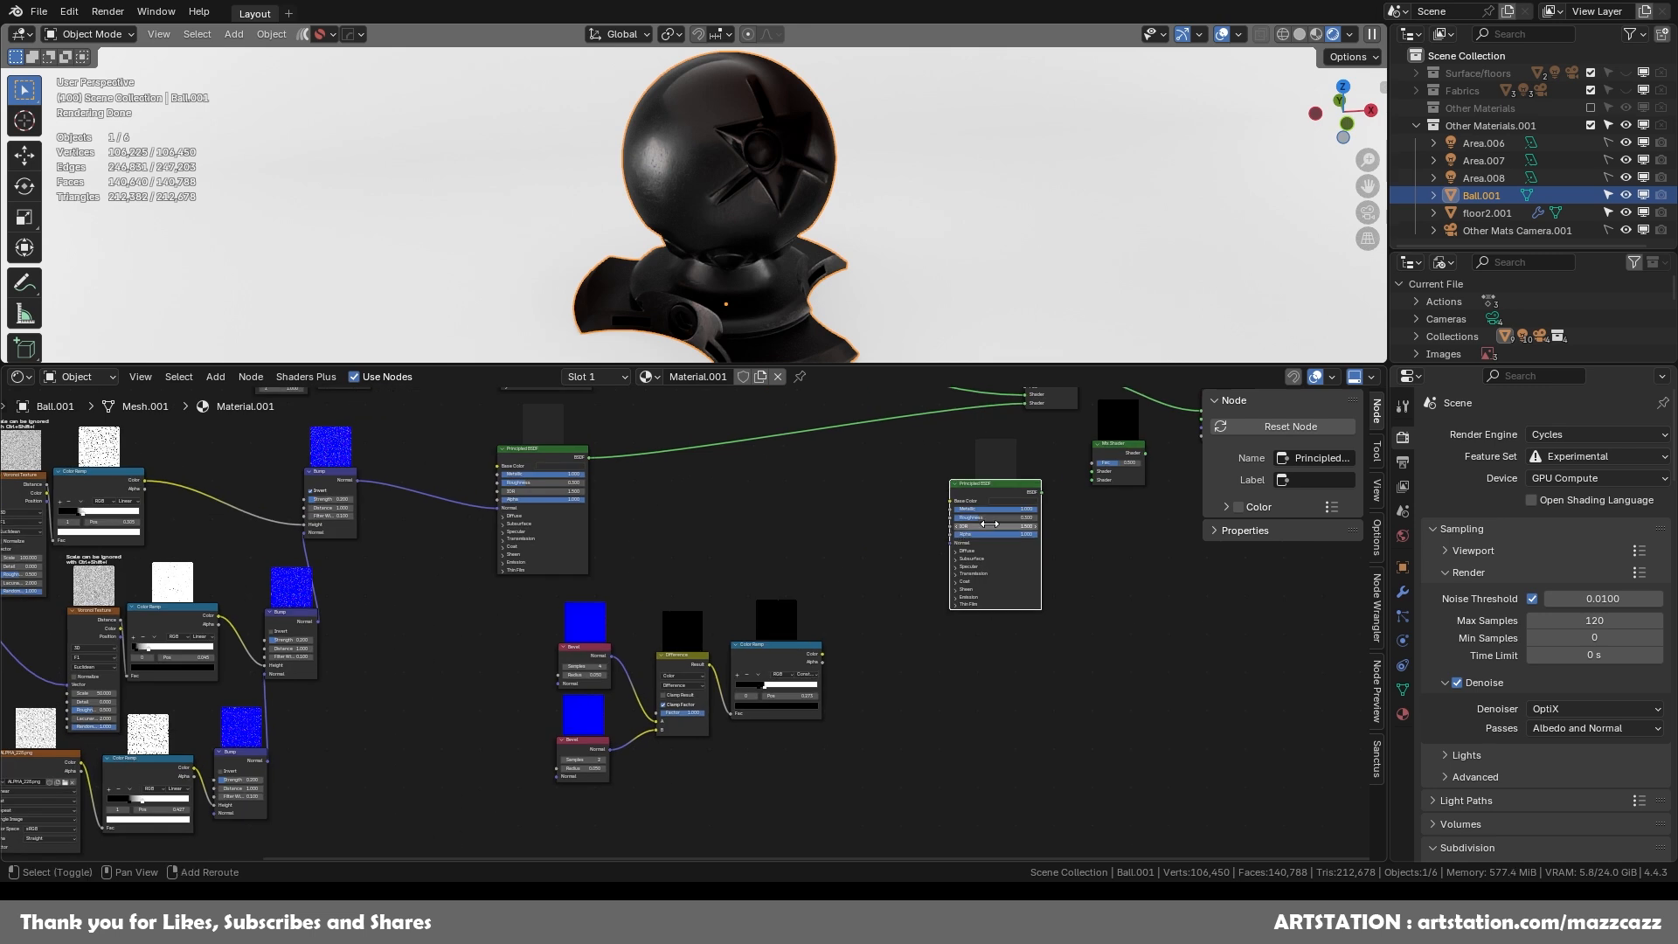
pyautogui.scroll(3, 975, 525)
pyautogui.moveTo(866, 586); pyautogui.dragTo(872, 650)
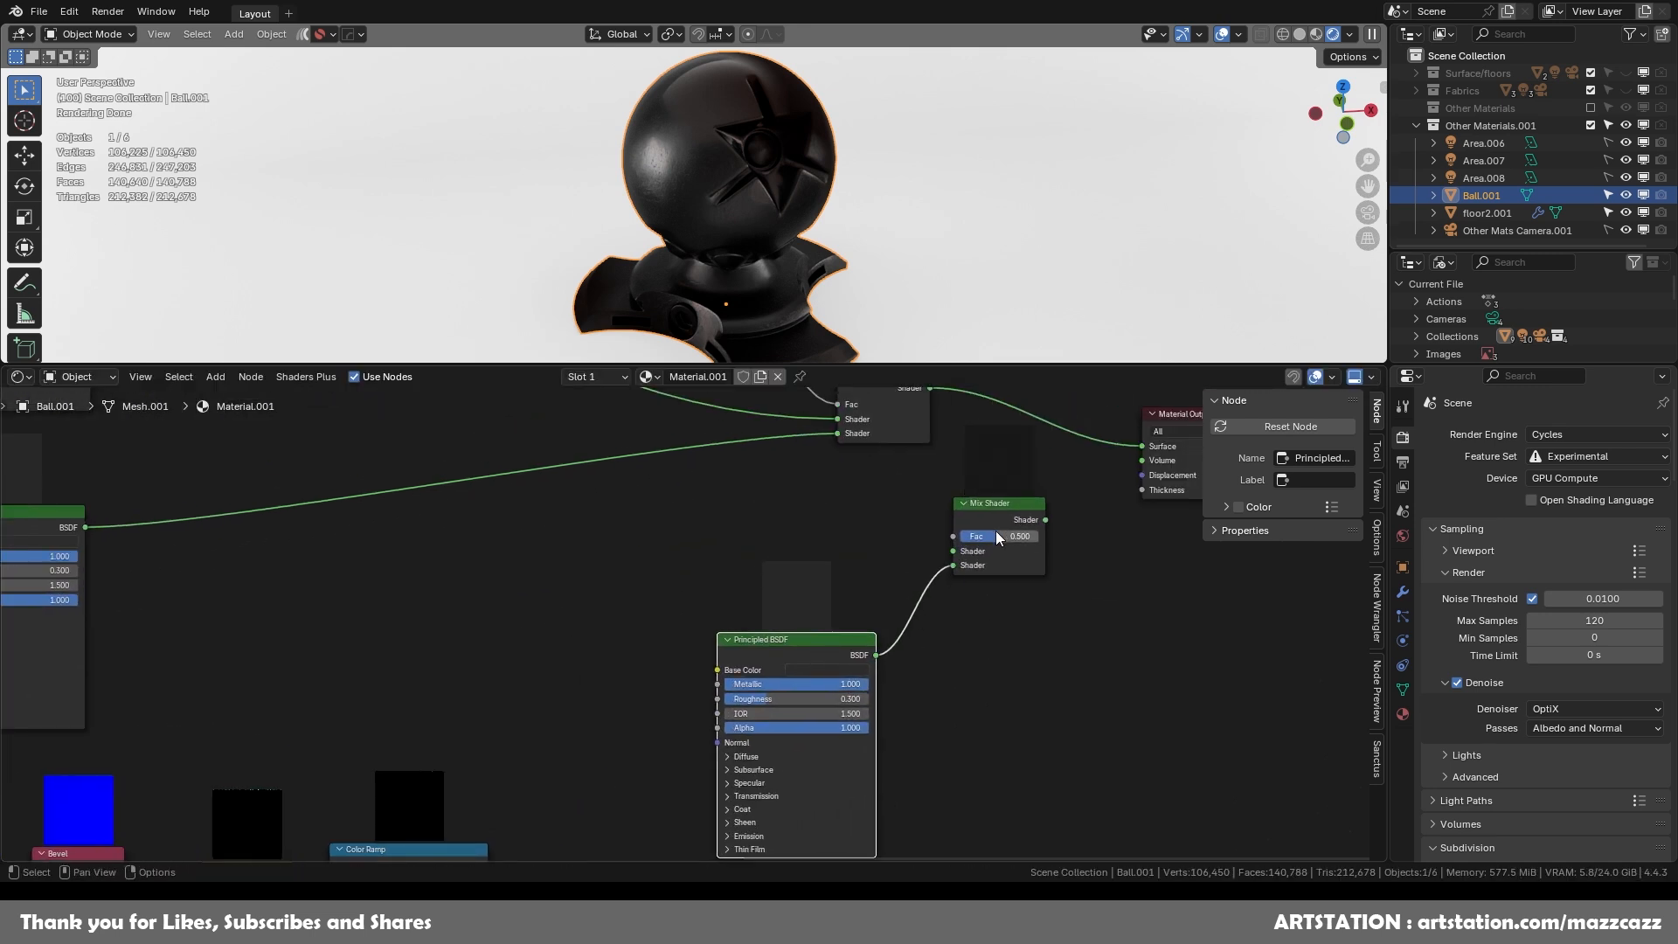
# Connect the original Mix Shader to the duplicated Mix Shader's first Shader input and link the duplicate to the Material Output.
pyautogui.moveTo(962, 437); pyautogui.dragTo(885, 490, button='middle')
pyautogui.moveTo(853, 441); pyautogui.dragTo(877, 603)
pyautogui.keyDown('ctrl'); pyautogui.keyDown('shift'); pyautogui.click(917, 574); pyautogui.keyUp('shift'); pyautogui.keyUp('ctrl')
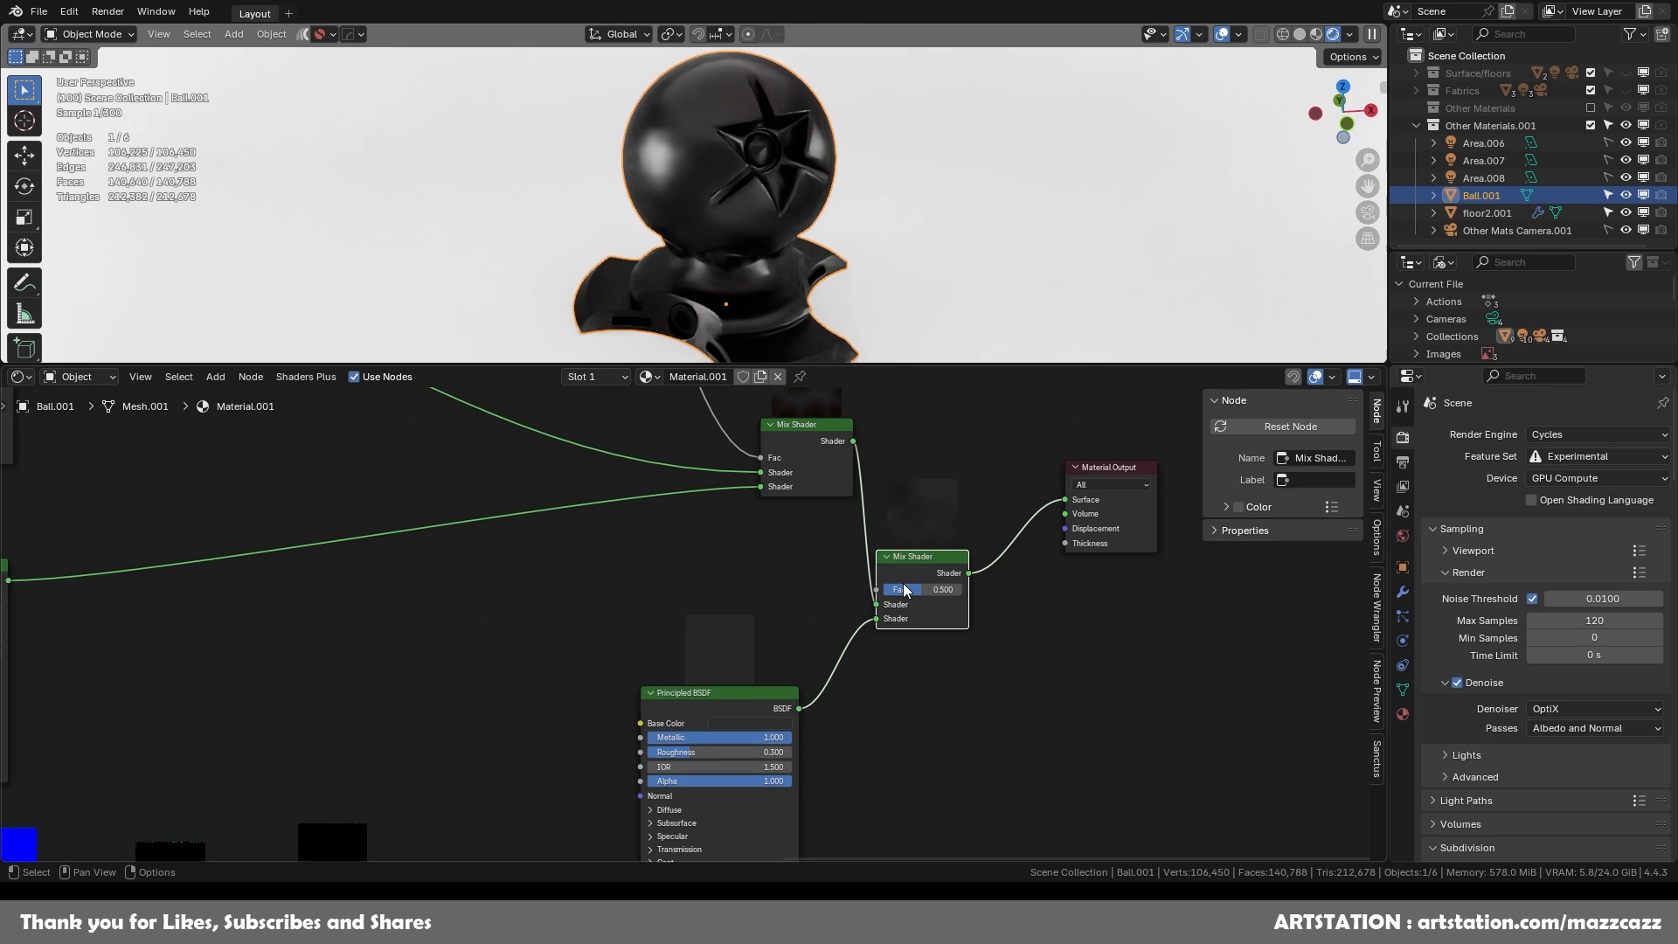
# Connect the Color output of the bevel edge mask's Color Ramp to the duplicated Mix Shader's Fac.
pyautogui.scroll(-3, 916, 573)
pyautogui.moveTo(915, 575); pyautogui.dragTo(1001, 493, button='middle')
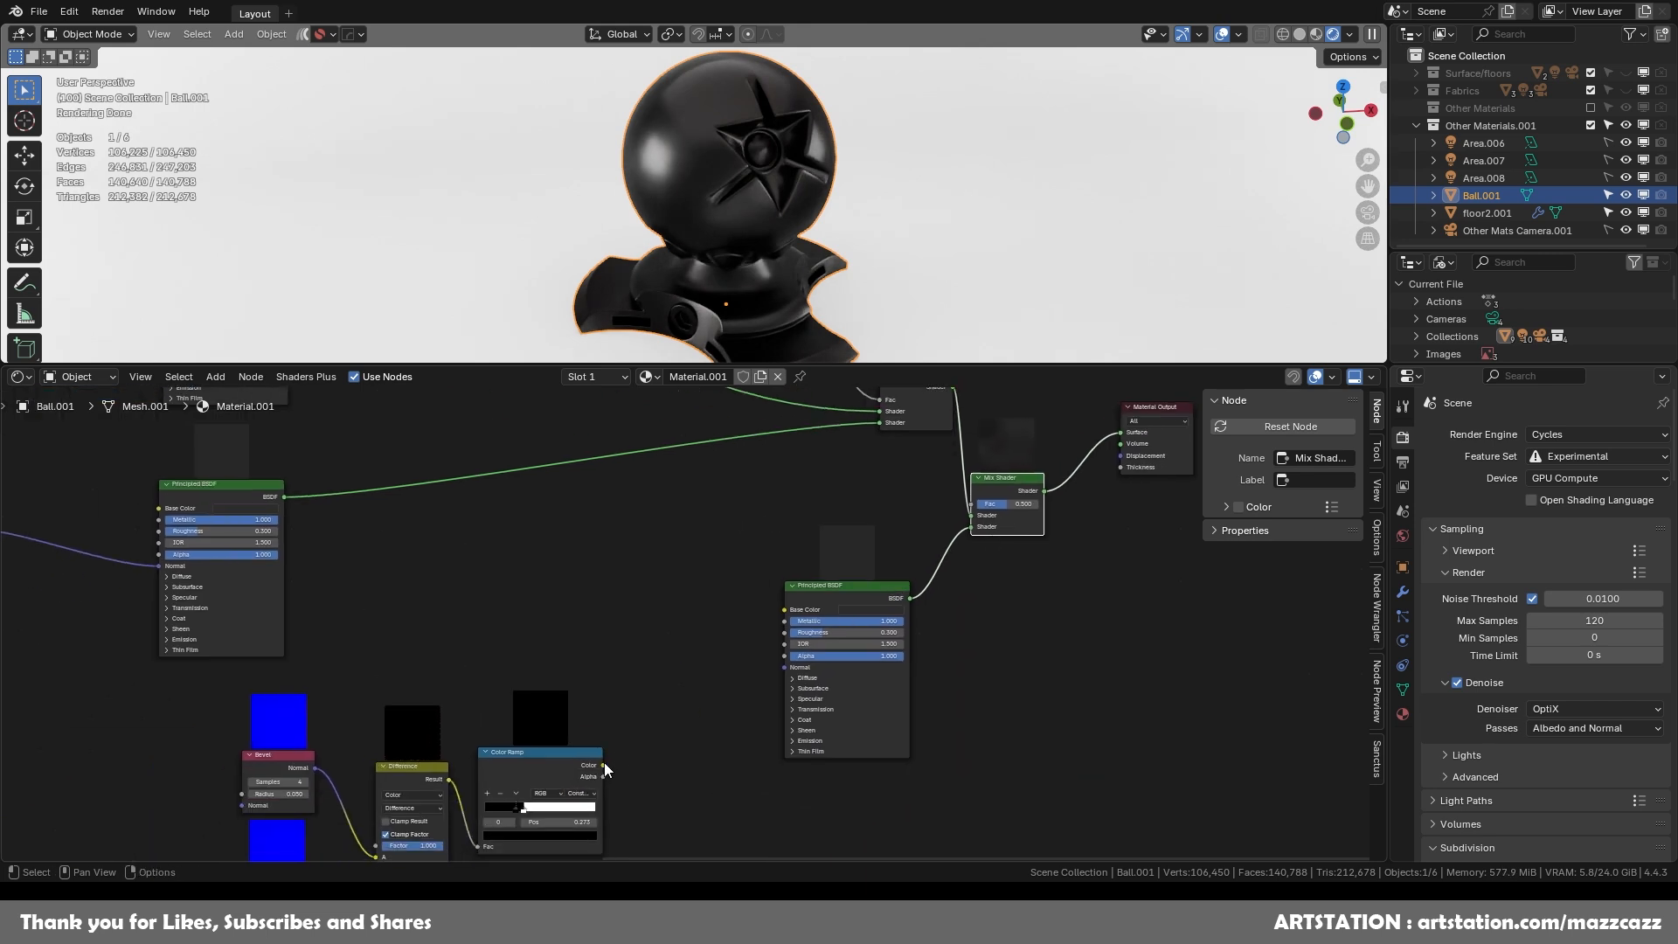
pyautogui.moveTo(603, 765); pyautogui.dragTo(965, 507)
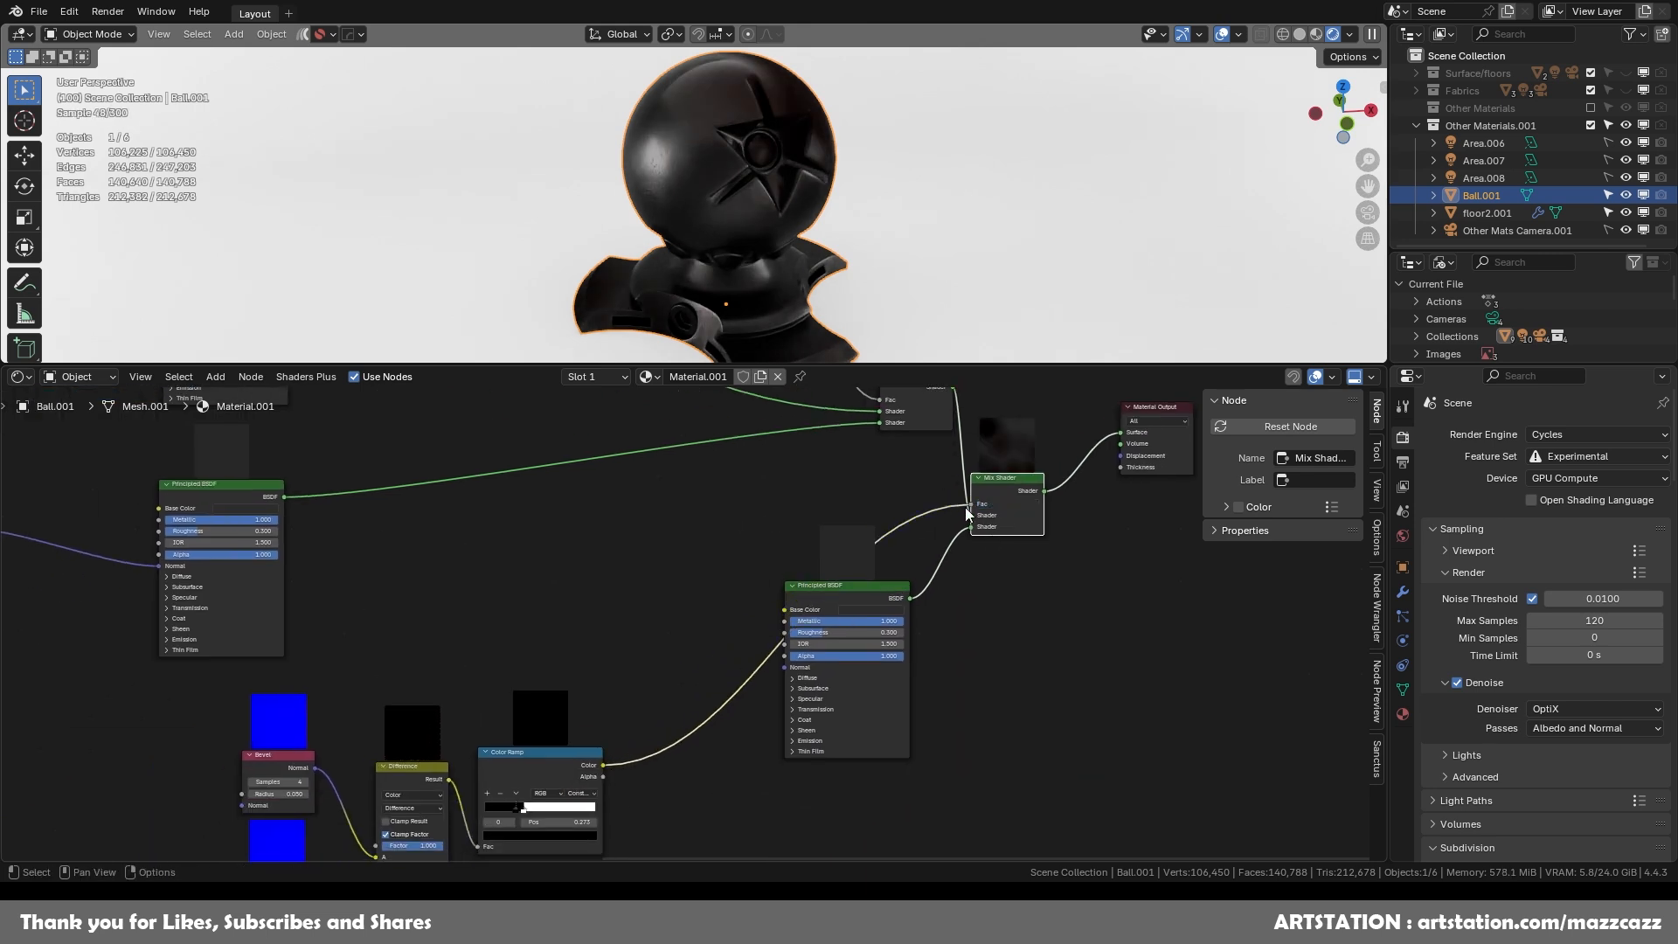
# Set the duplicated Principled BSDF's Base Color to a dark red.
pyautogui.click(858, 609)
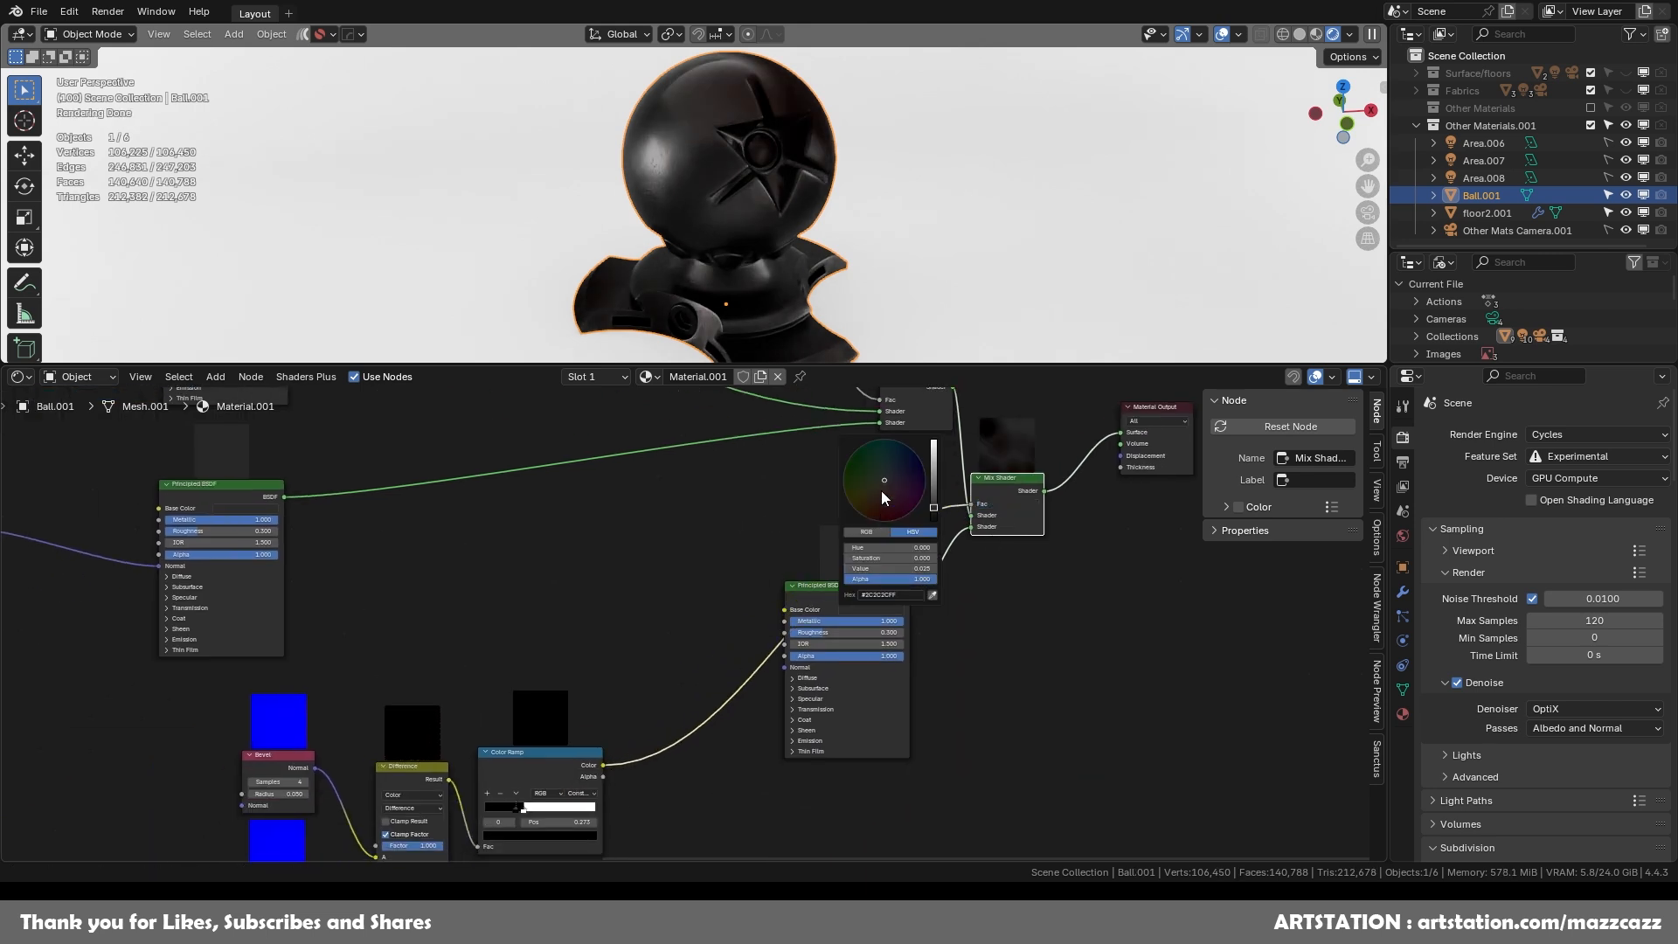
pyautogui.moveTo(934, 508)
pyautogui.mouseDown()
pyautogui.moveTo(933, 449)
pyautogui.moveTo(934, 470)
pyautogui.moveTo(866, 496)
pyautogui.moveTo(887, 495)
pyautogui.moveTo(875, 519)
pyautogui.moveTo(933, 478)
pyautogui.moveTo(934, 496)
pyautogui.mouseUp()
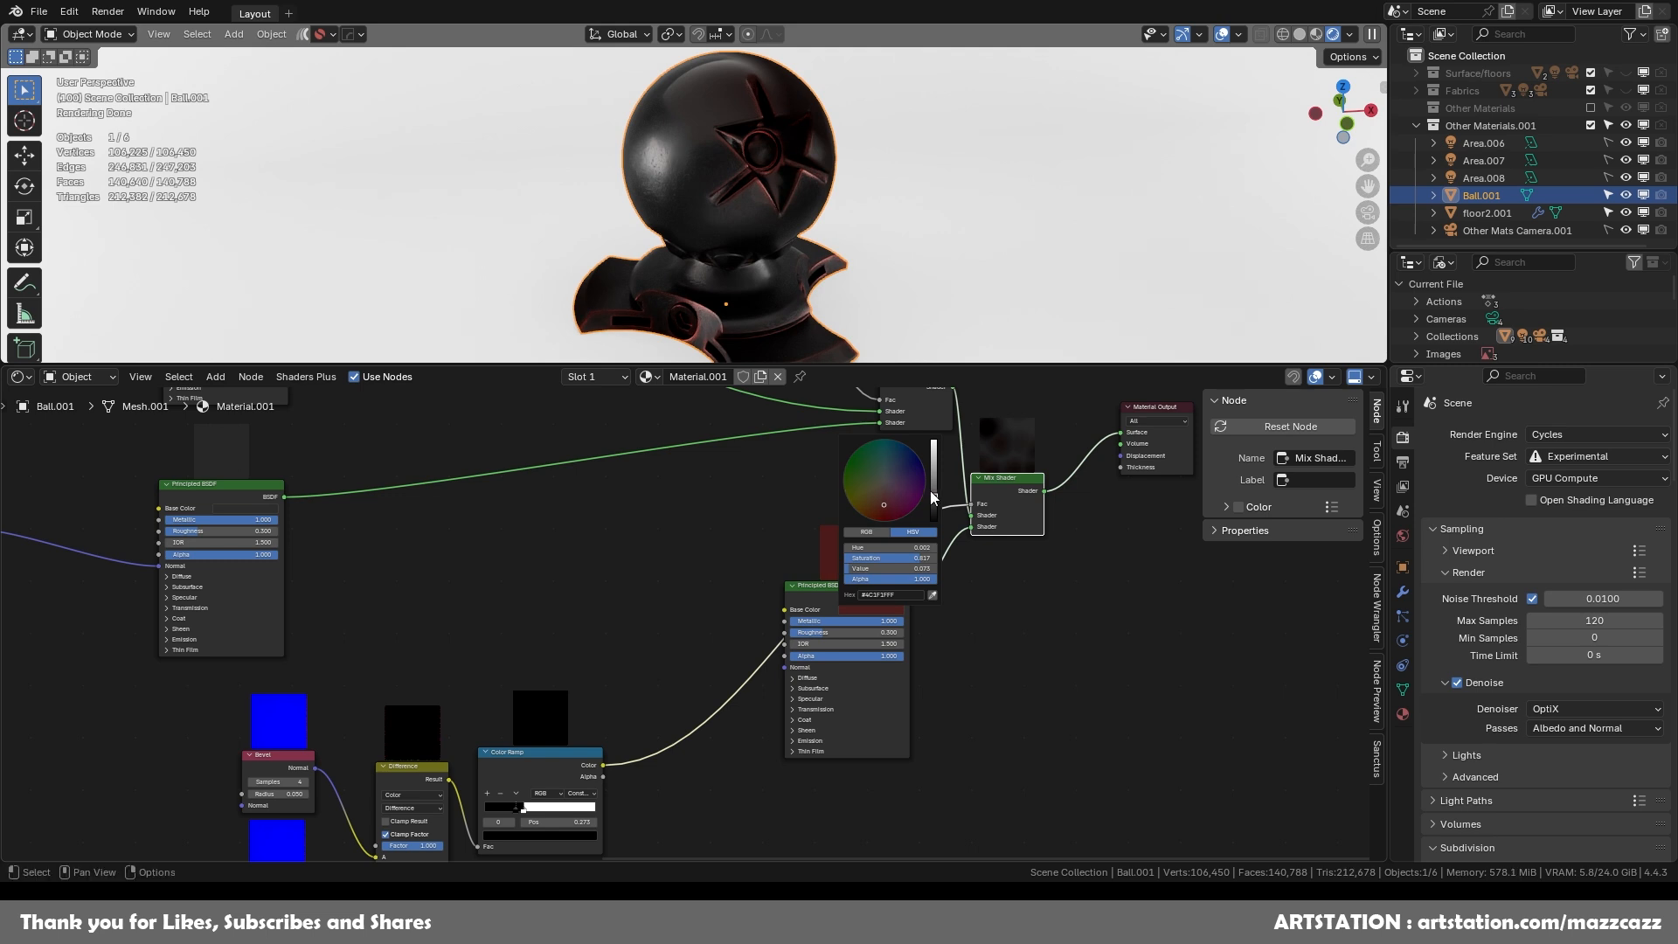
# Move the bevel mask nodes up beside the dark red Principled BSDF and place that shader just below the second Mix Shader.
pyautogui.scroll(-2, 679, 627)
pyautogui.moveTo(343, 675); pyautogui.dragTo(612, 839)
pyautogui.moveTo(600, 732); pyautogui.dragTo(704, 601)
pyautogui.moveTo(813, 613); pyautogui.dragTo(801, 656)
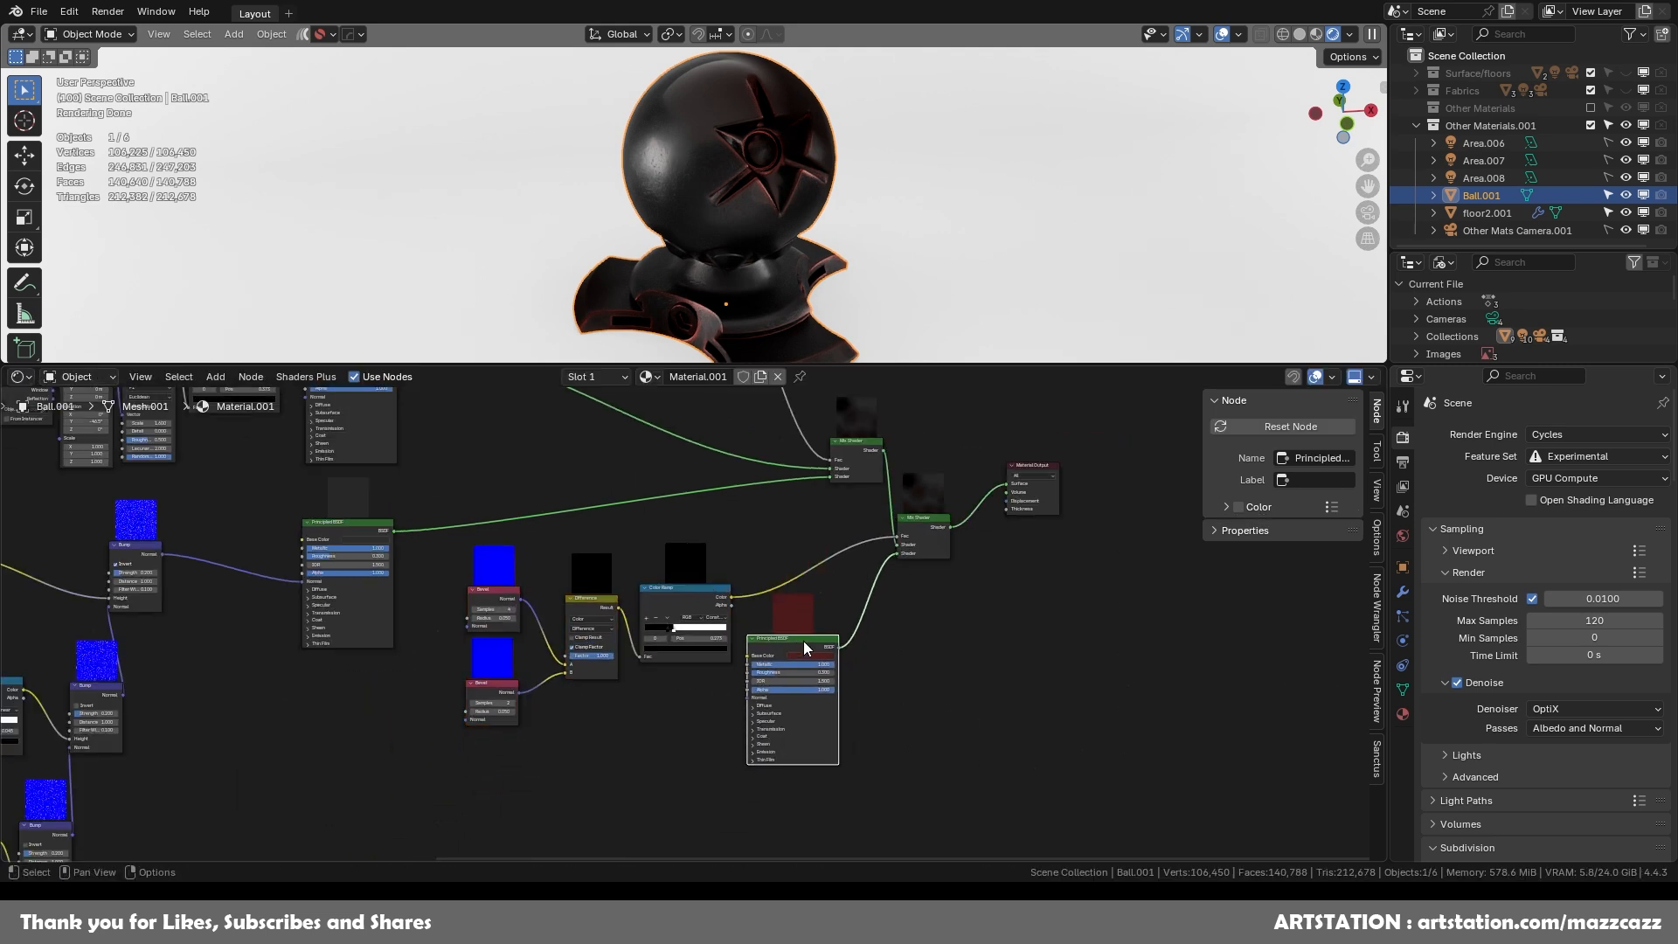
# Enlarge the 3D viewport, examine the red bevel edges on the ball up close, and save the file.
pyautogui.moveTo(873, 365); pyautogui.dragTo(863, 637)
pyautogui.scroll(3, 825, 430)
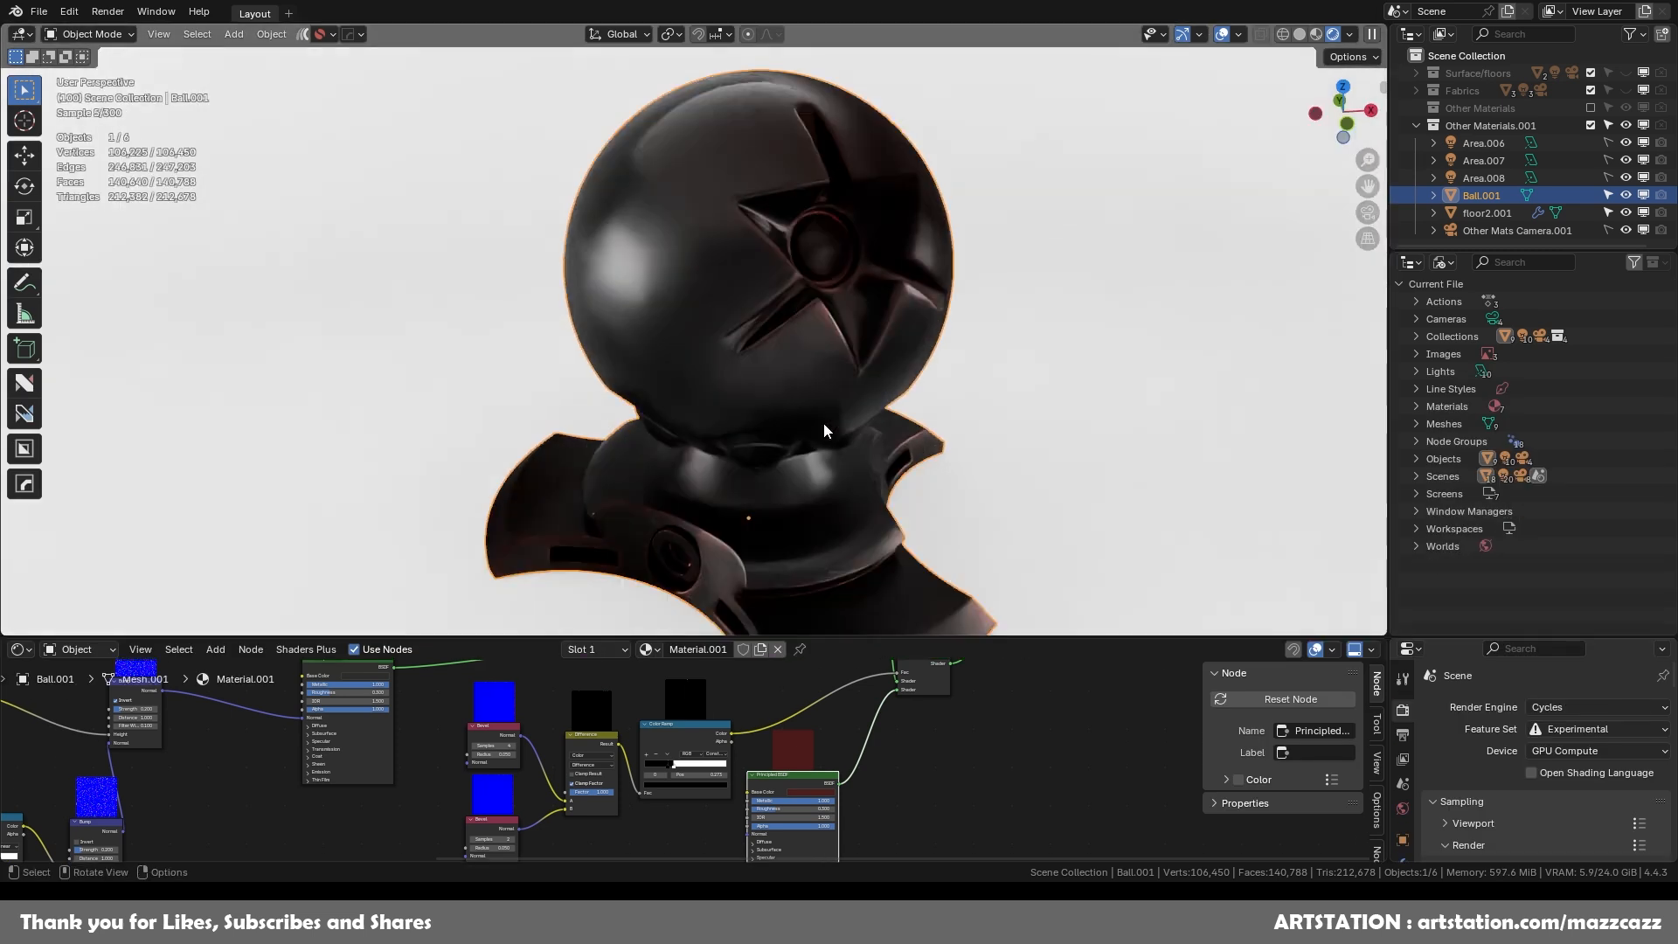
pyautogui.scroll(3, 827, 434)
pyautogui.moveTo(920, 345); pyautogui.dragTo(800, 418, button='middle')
pyautogui.scroll(-3, 874, 301)
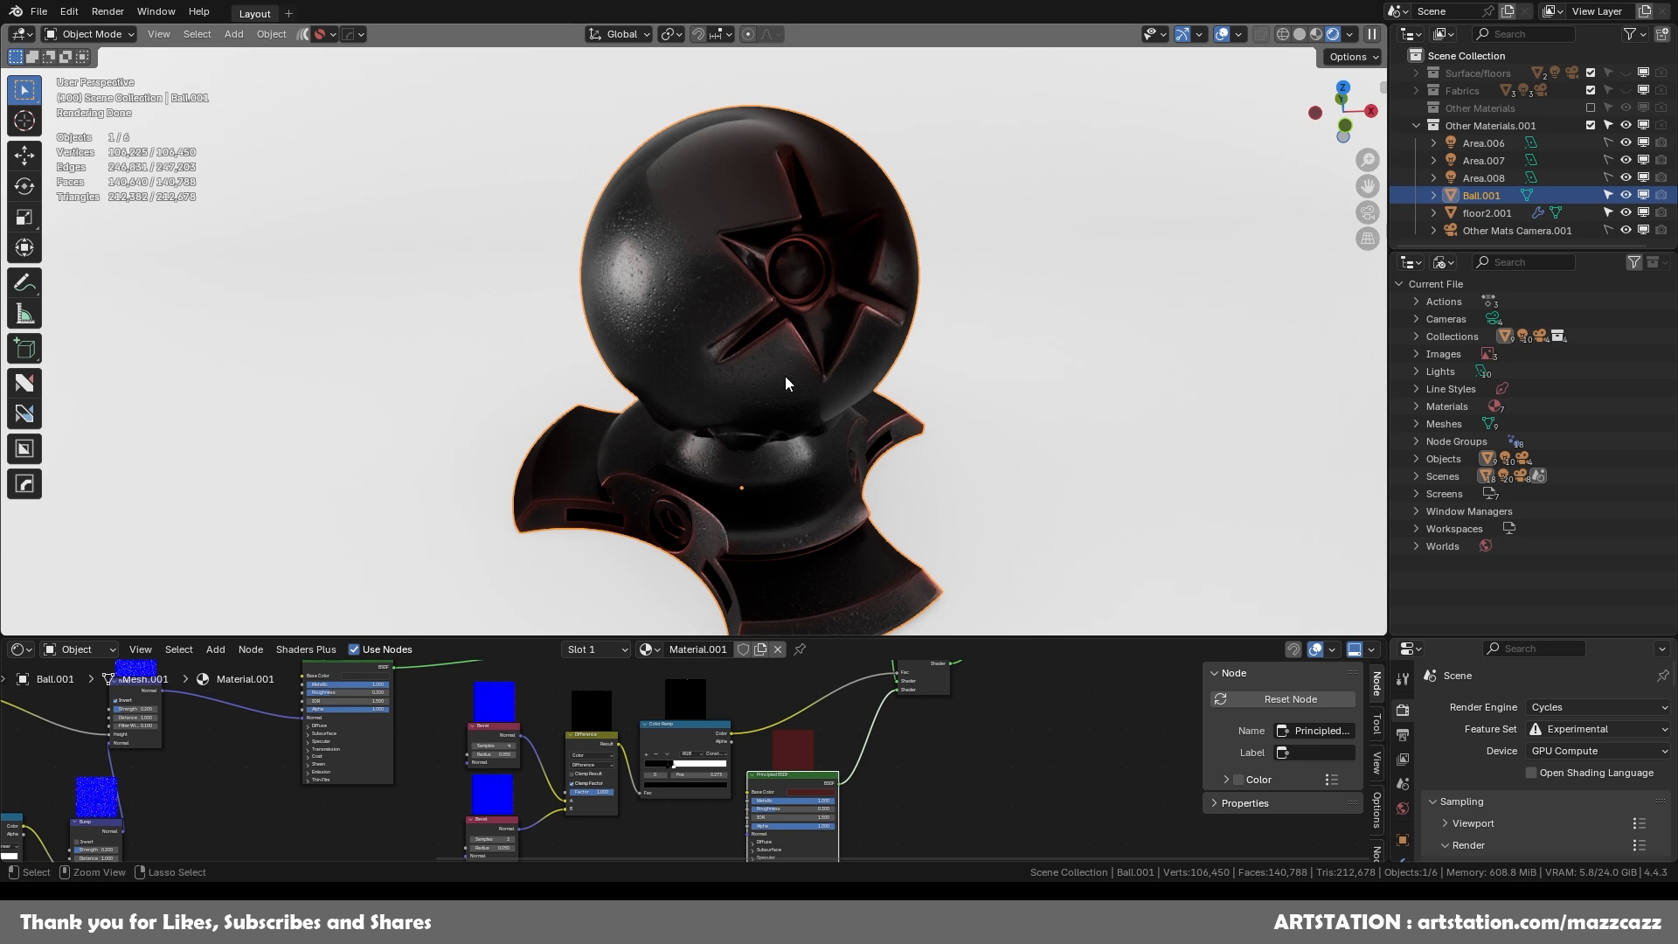
pyautogui.hotkey('ctrl', 's')
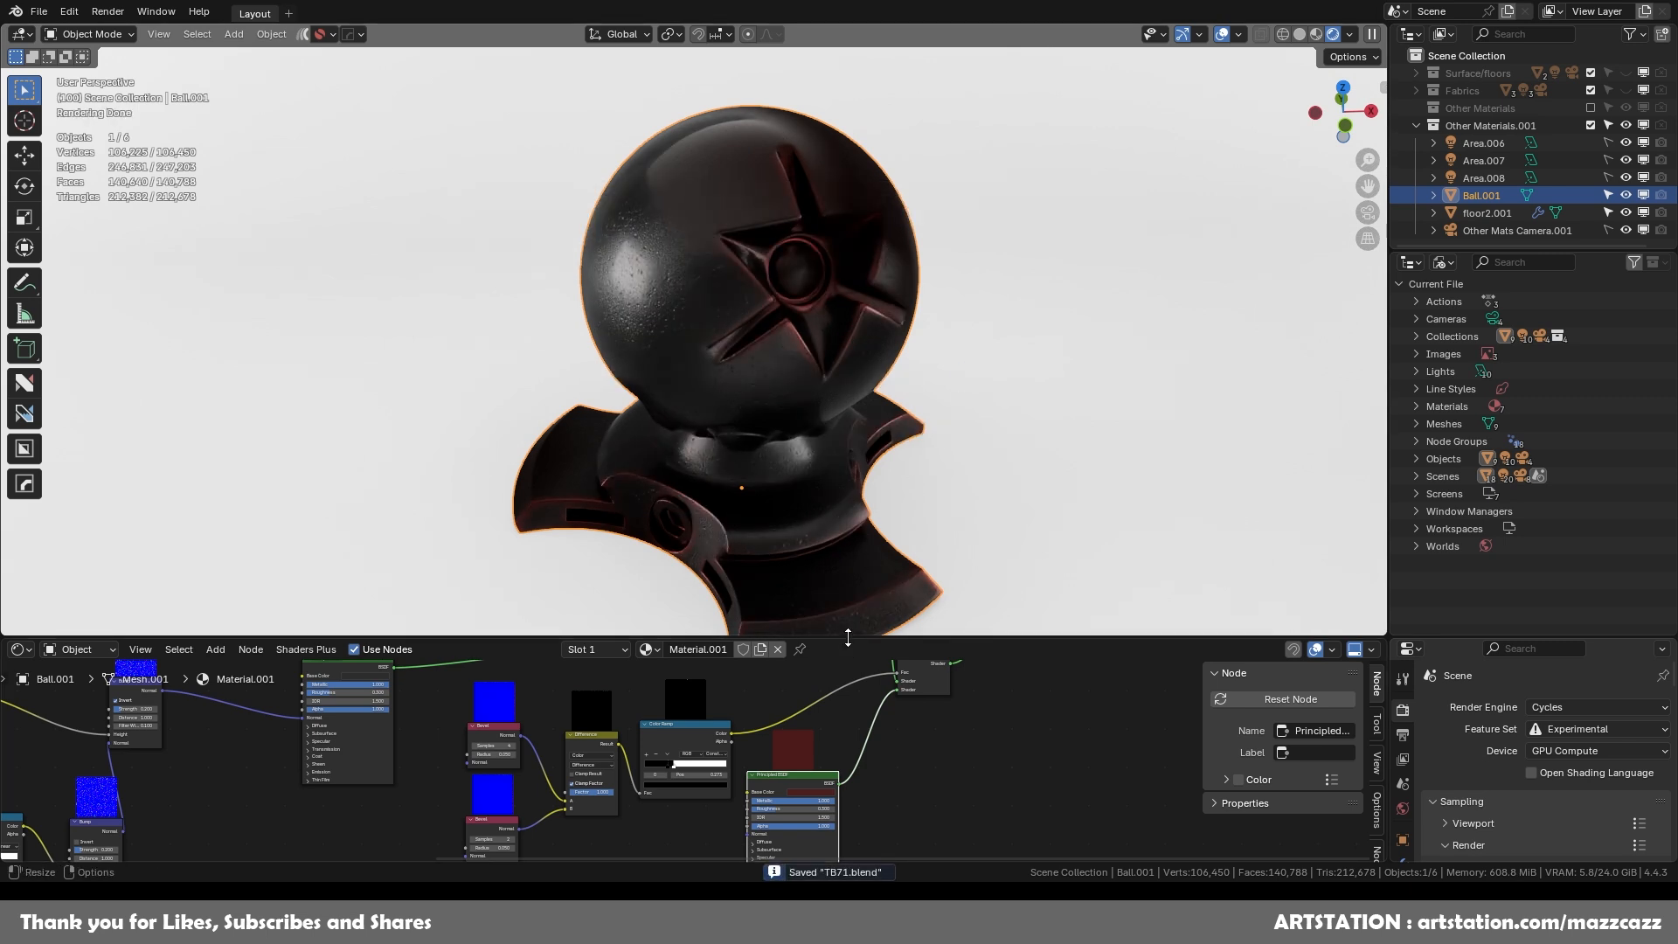
pyautogui.moveTo(849, 639); pyautogui.dragTo(847, 730)
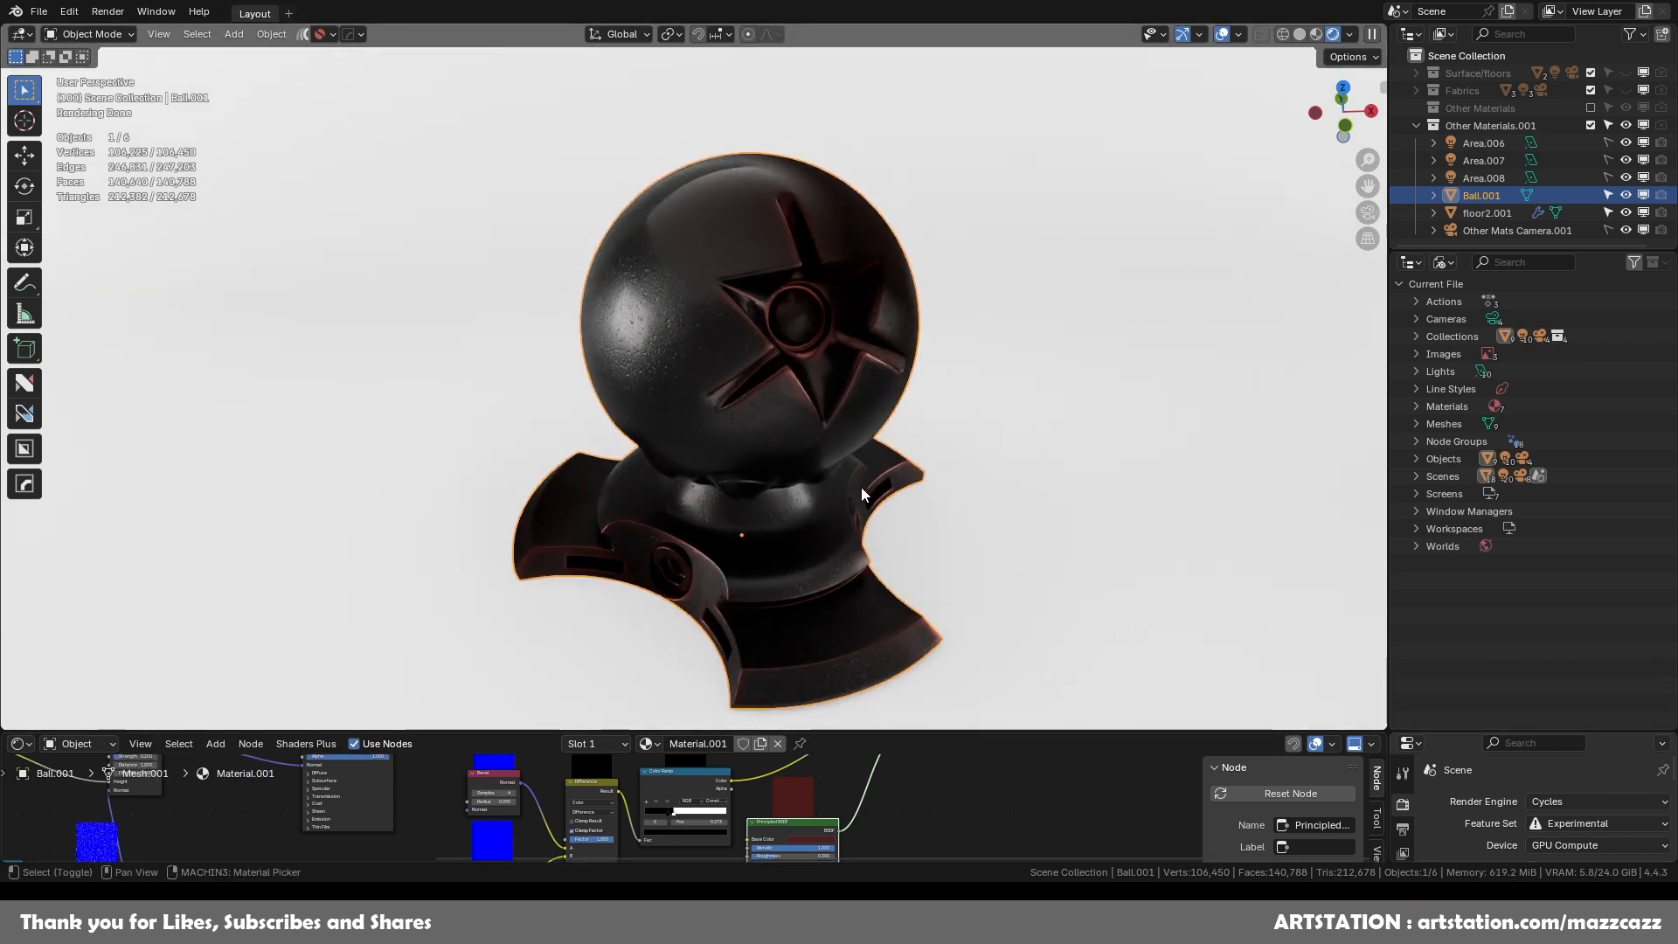
pyautogui.moveTo(862, 486); pyautogui.dragTo(868, 435, button='middle')
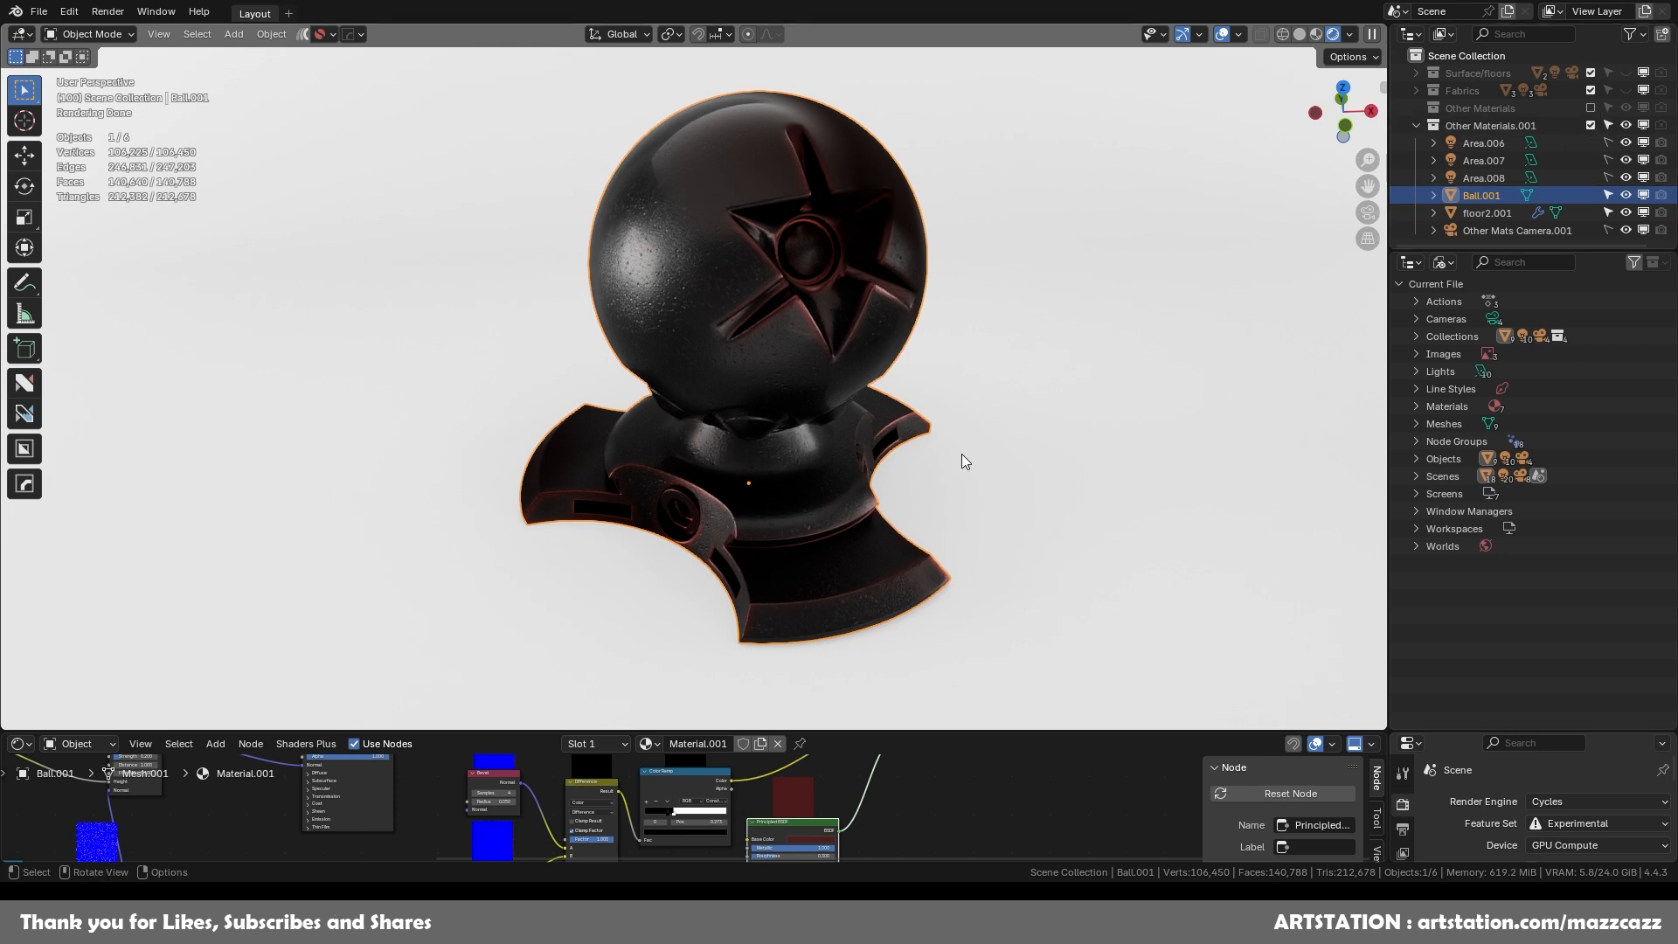
# Apply the Old Copper 01 material from the Sanctus Library's Metals category to the ball.
pyautogui.press('n')
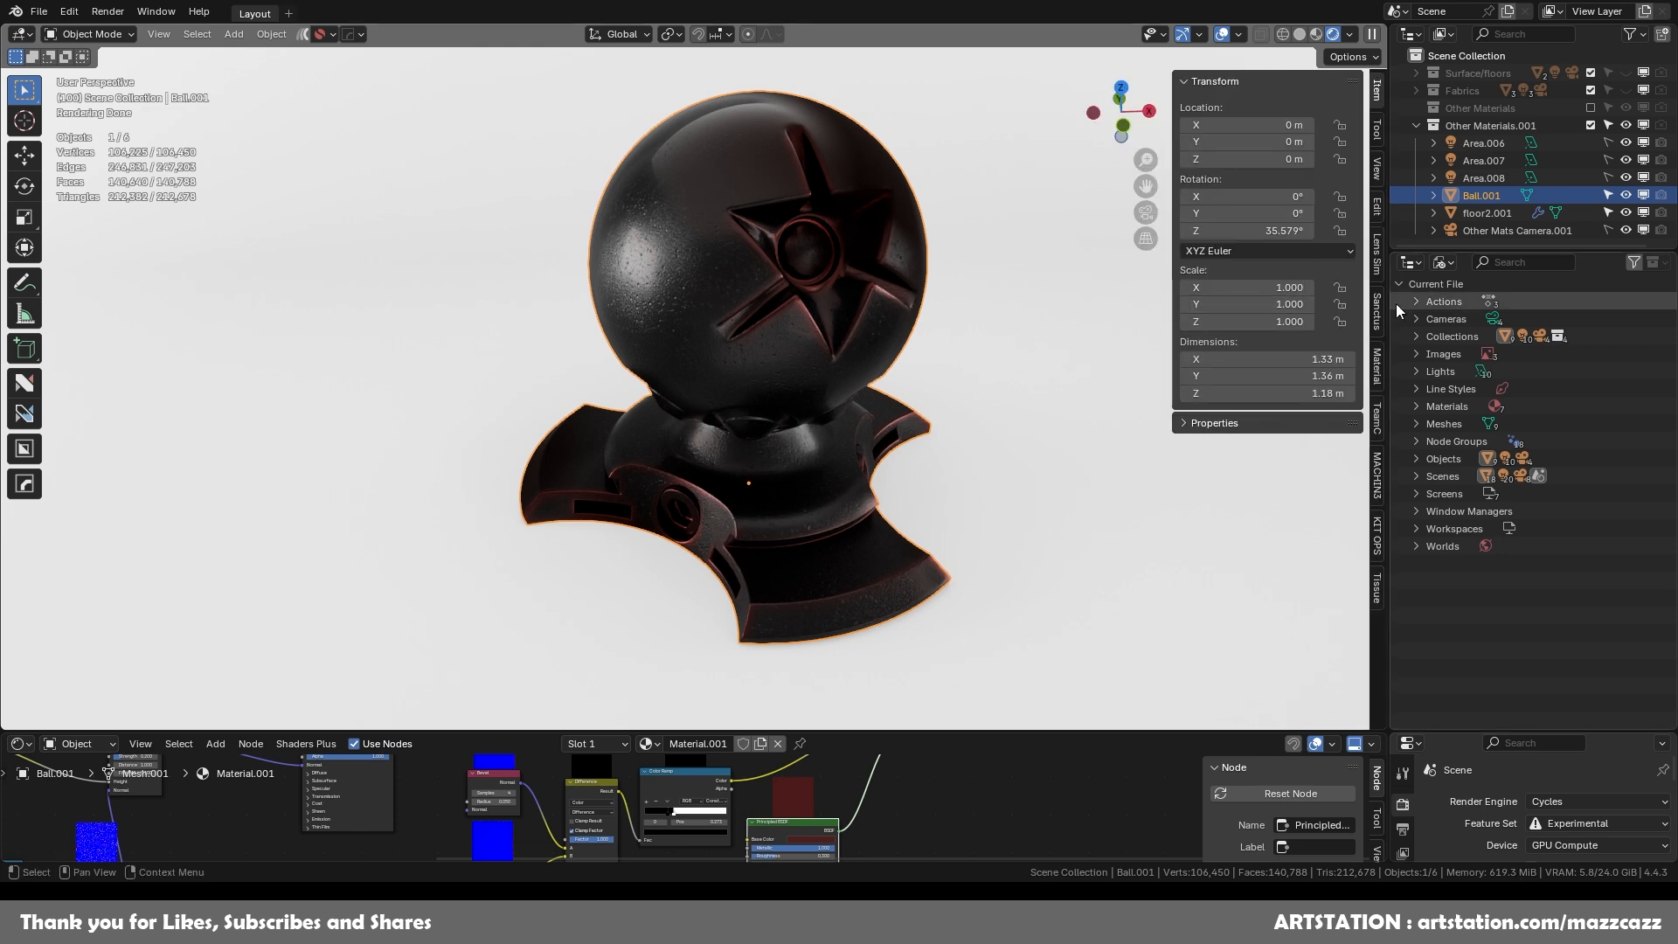
pyautogui.click(1377, 317)
pyautogui.click(1287, 184)
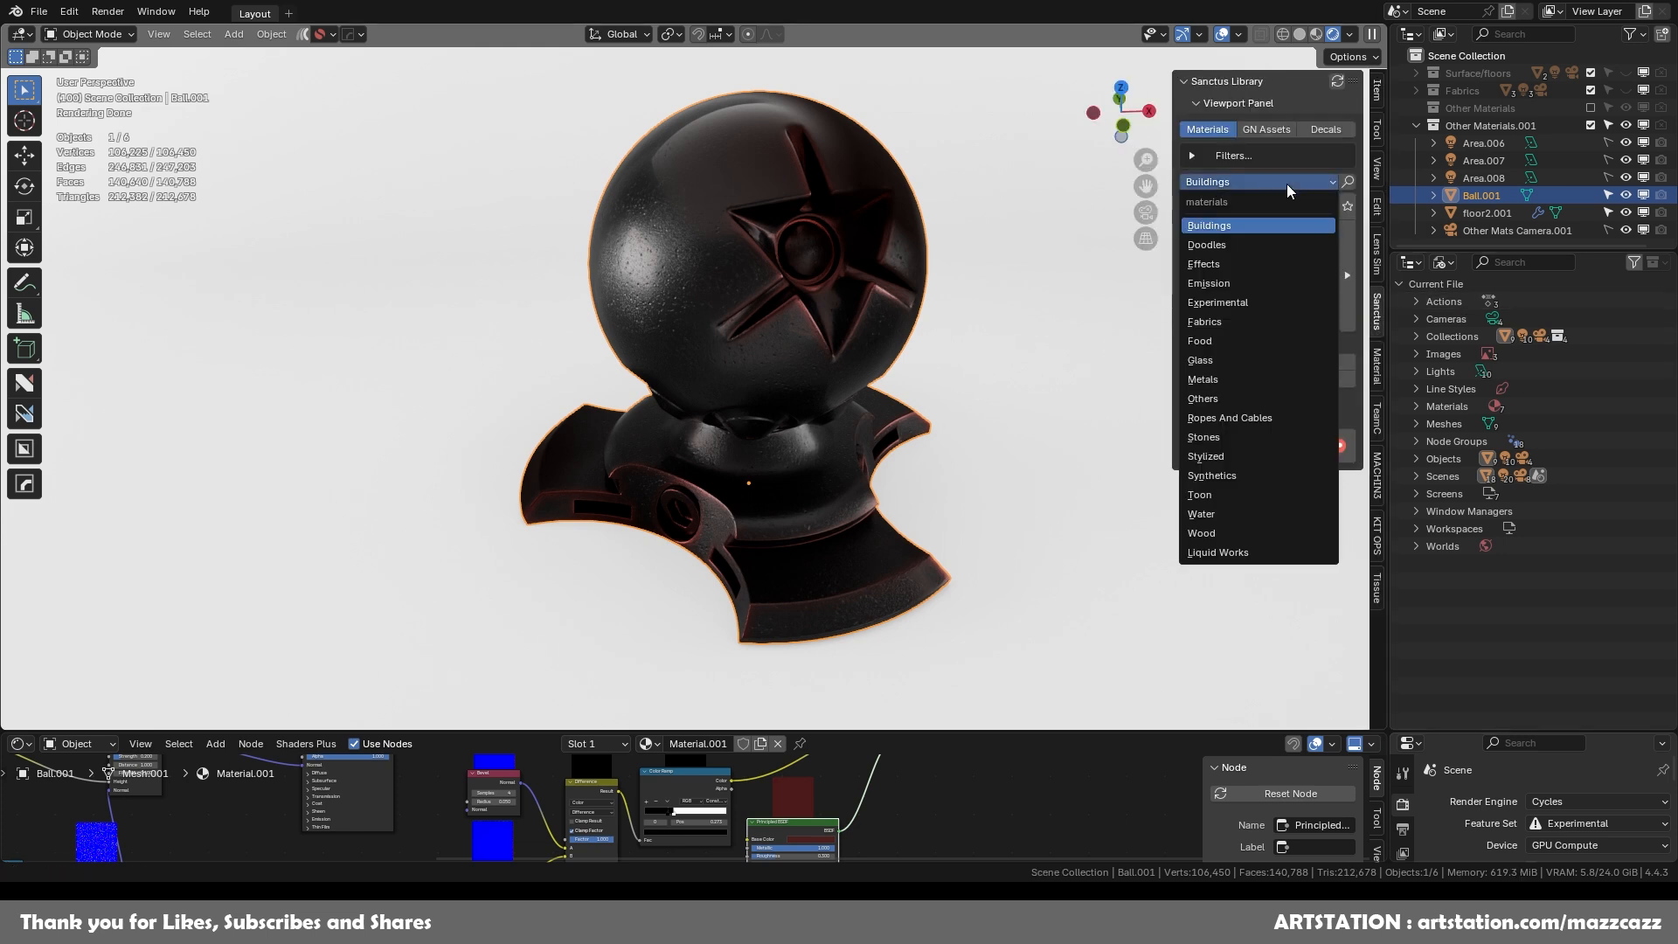
pyautogui.click(1255, 334)
pyautogui.click(1262, 288)
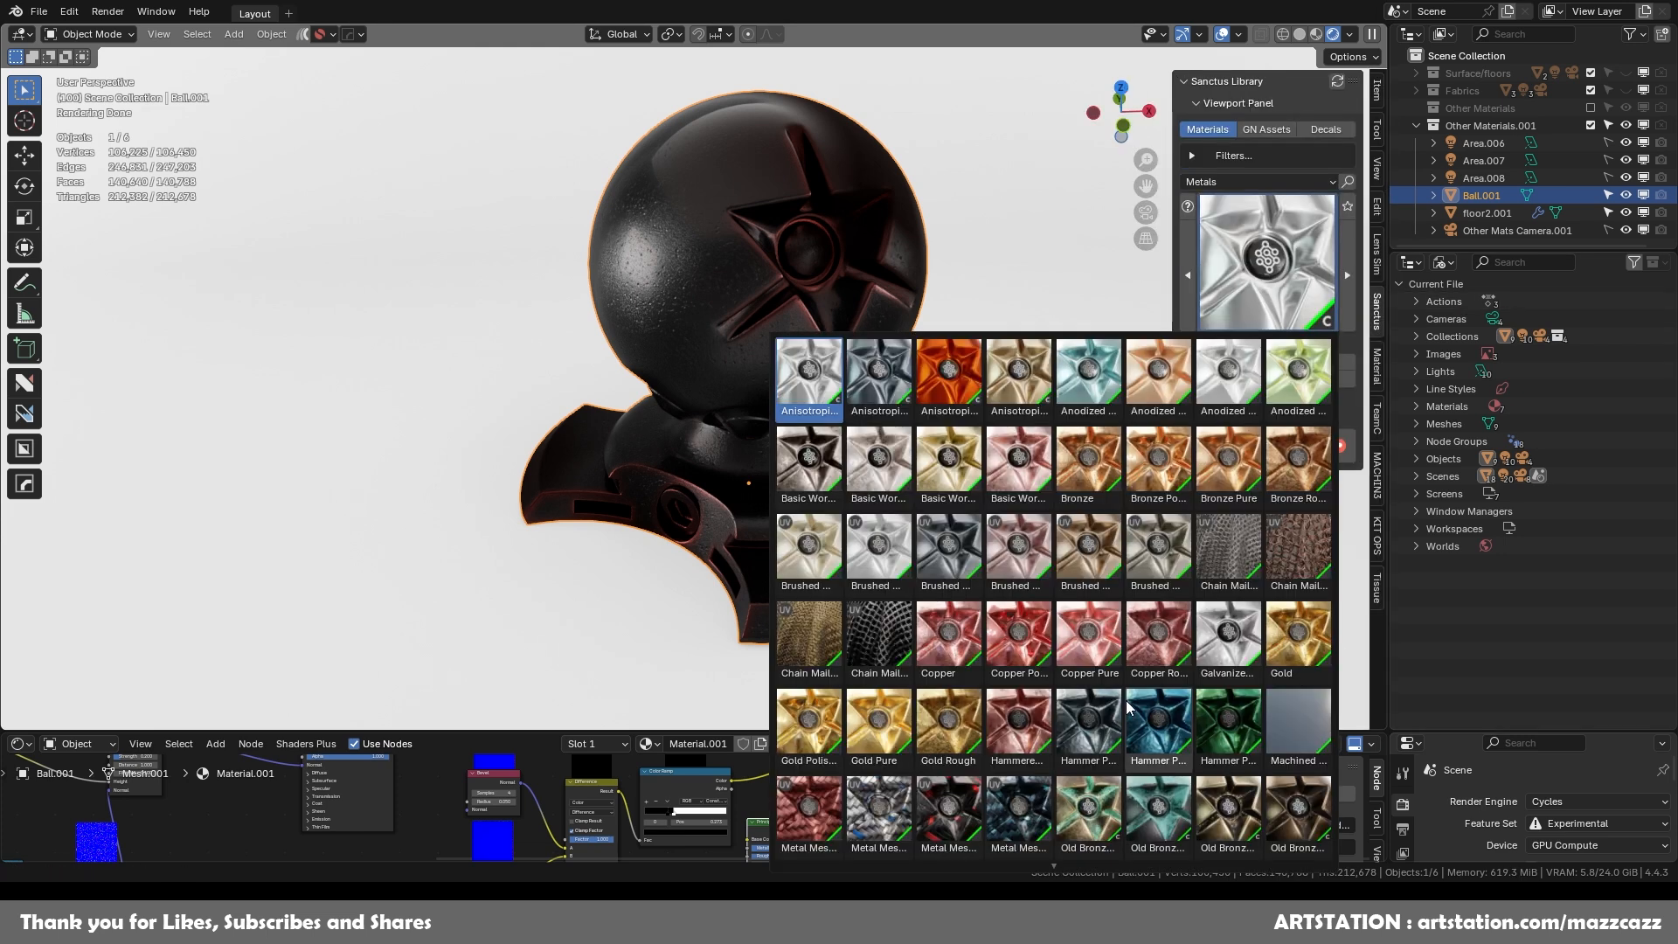
pyautogui.scroll(-1, 1082, 844)
pyautogui.scroll(-3, 1082, 844)
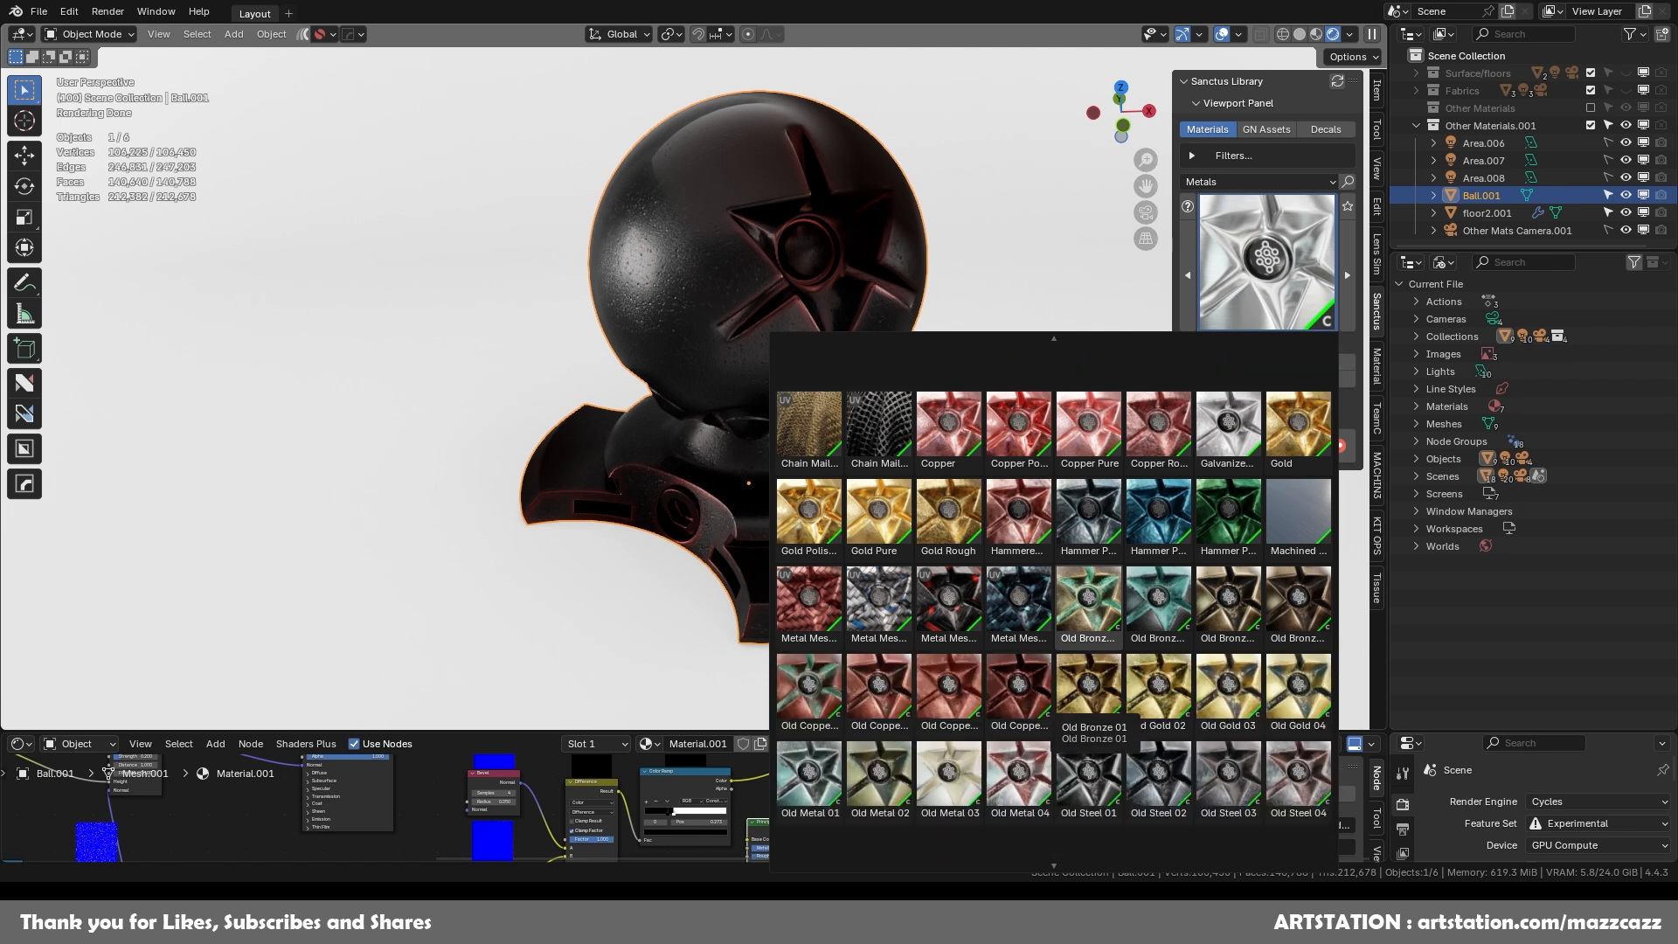
pyautogui.click(824, 675)
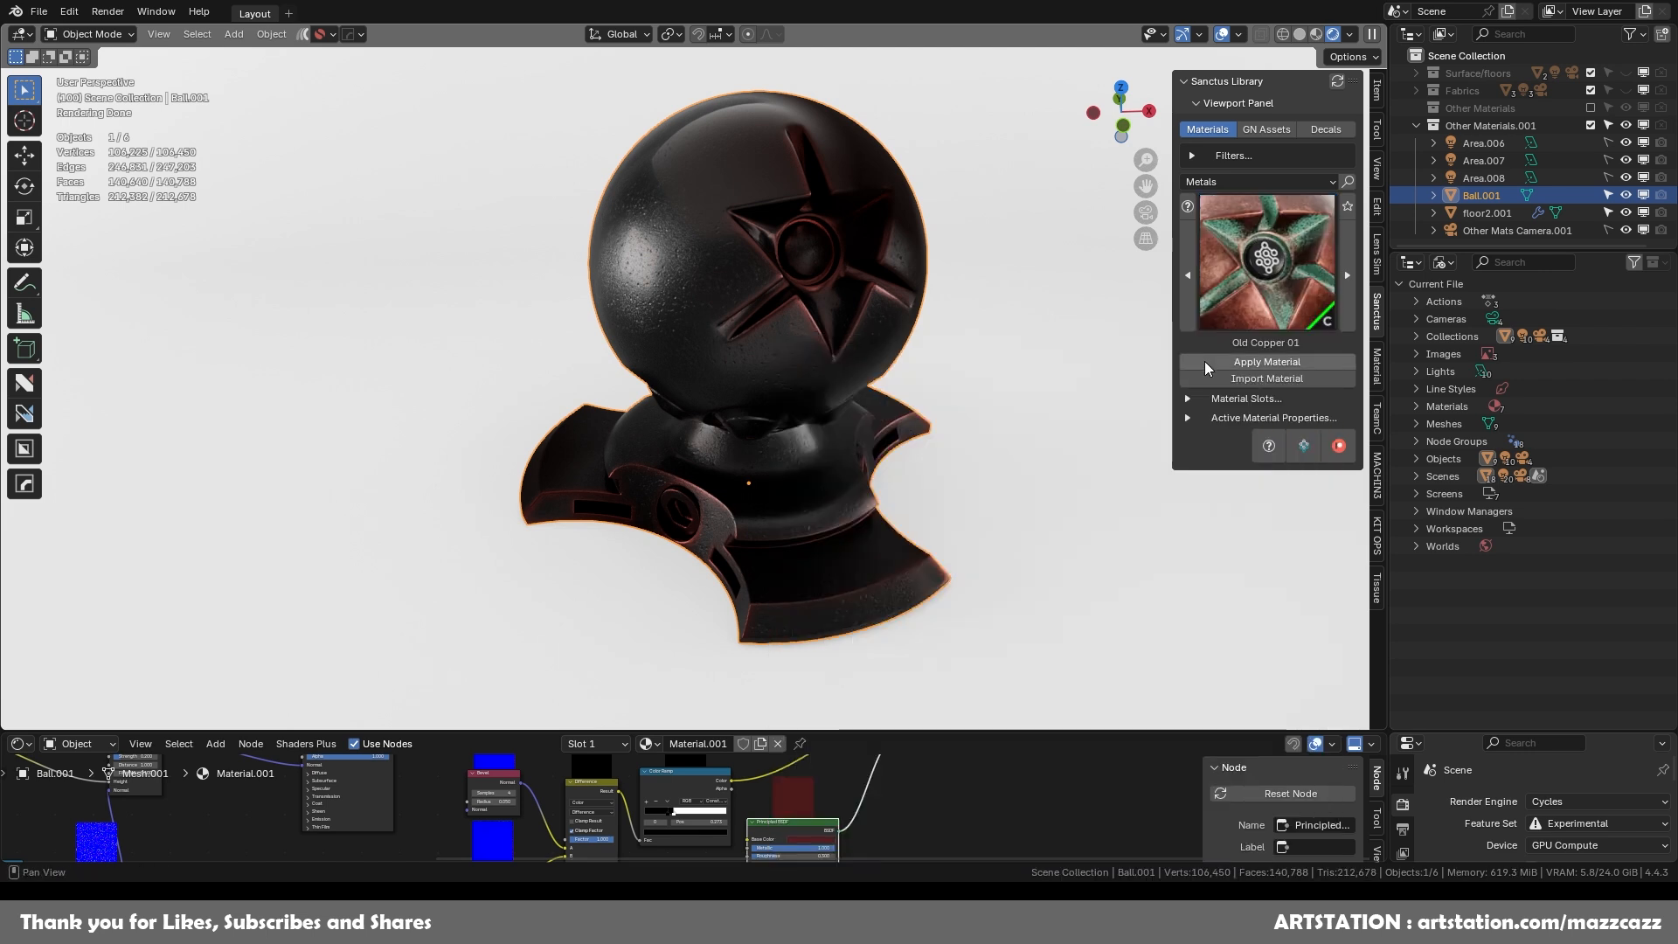
pyautogui.click(1205, 360)
# Enlarge the node editor and examine the Old Copper 01 surface on the ball up close.
pyautogui.moveTo(874, 731); pyautogui.dragTo(869, 468)
pyautogui.moveTo(868, 609); pyautogui.dragTo(672, 609, button='middle')
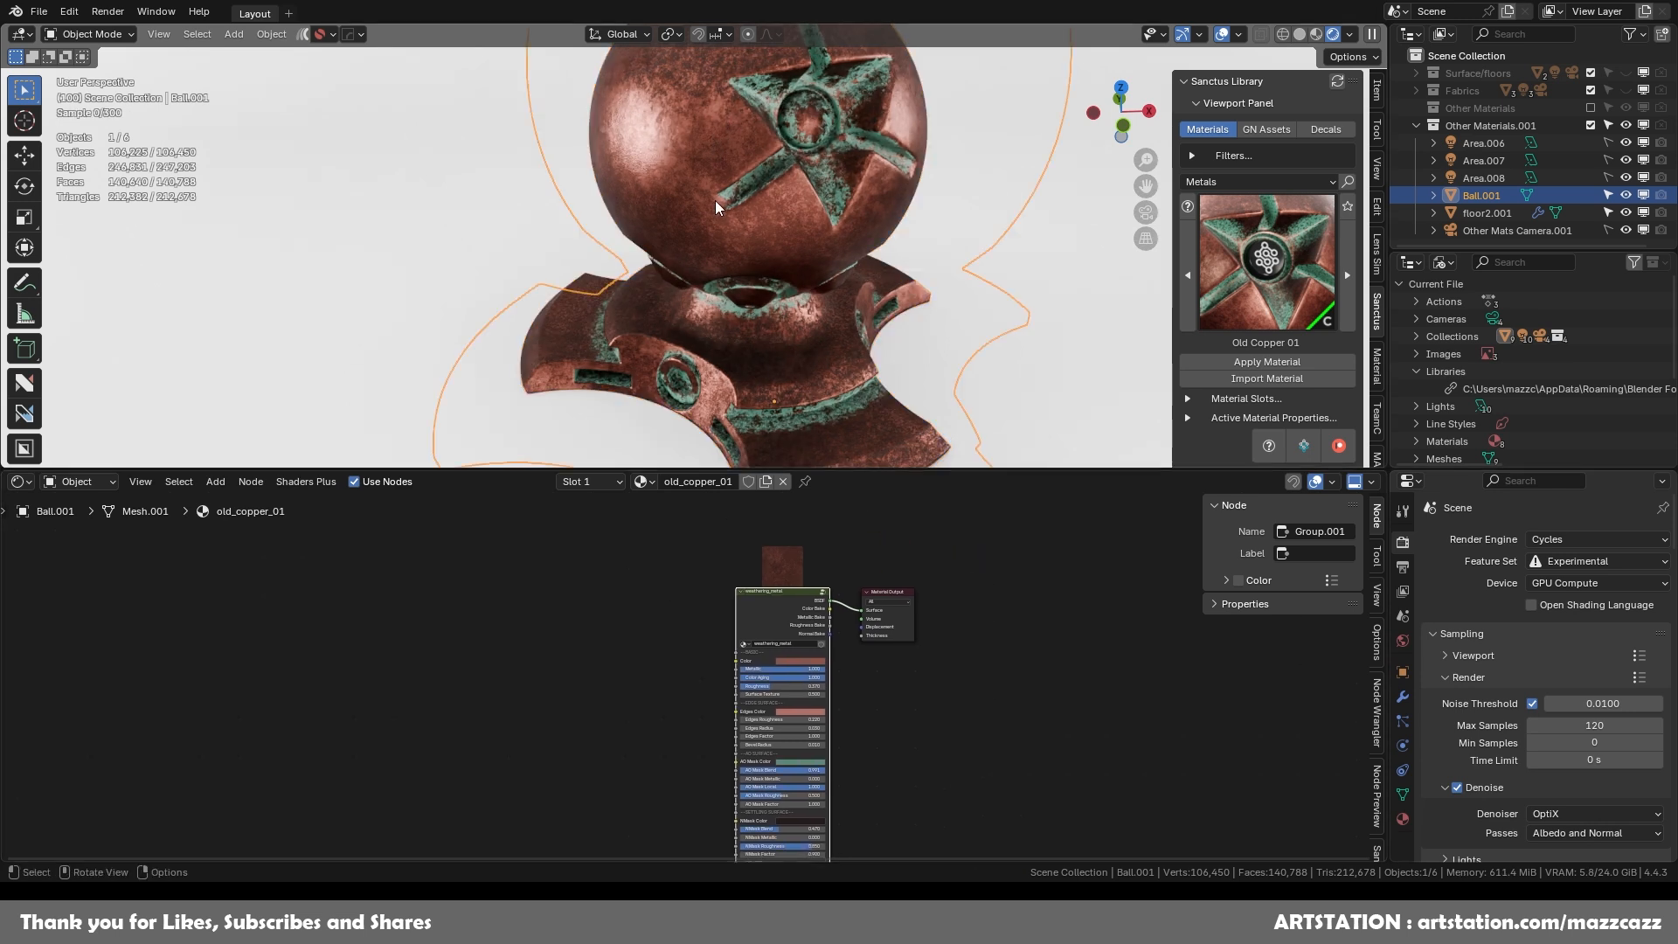
pyautogui.scroll(6, 718, 197)
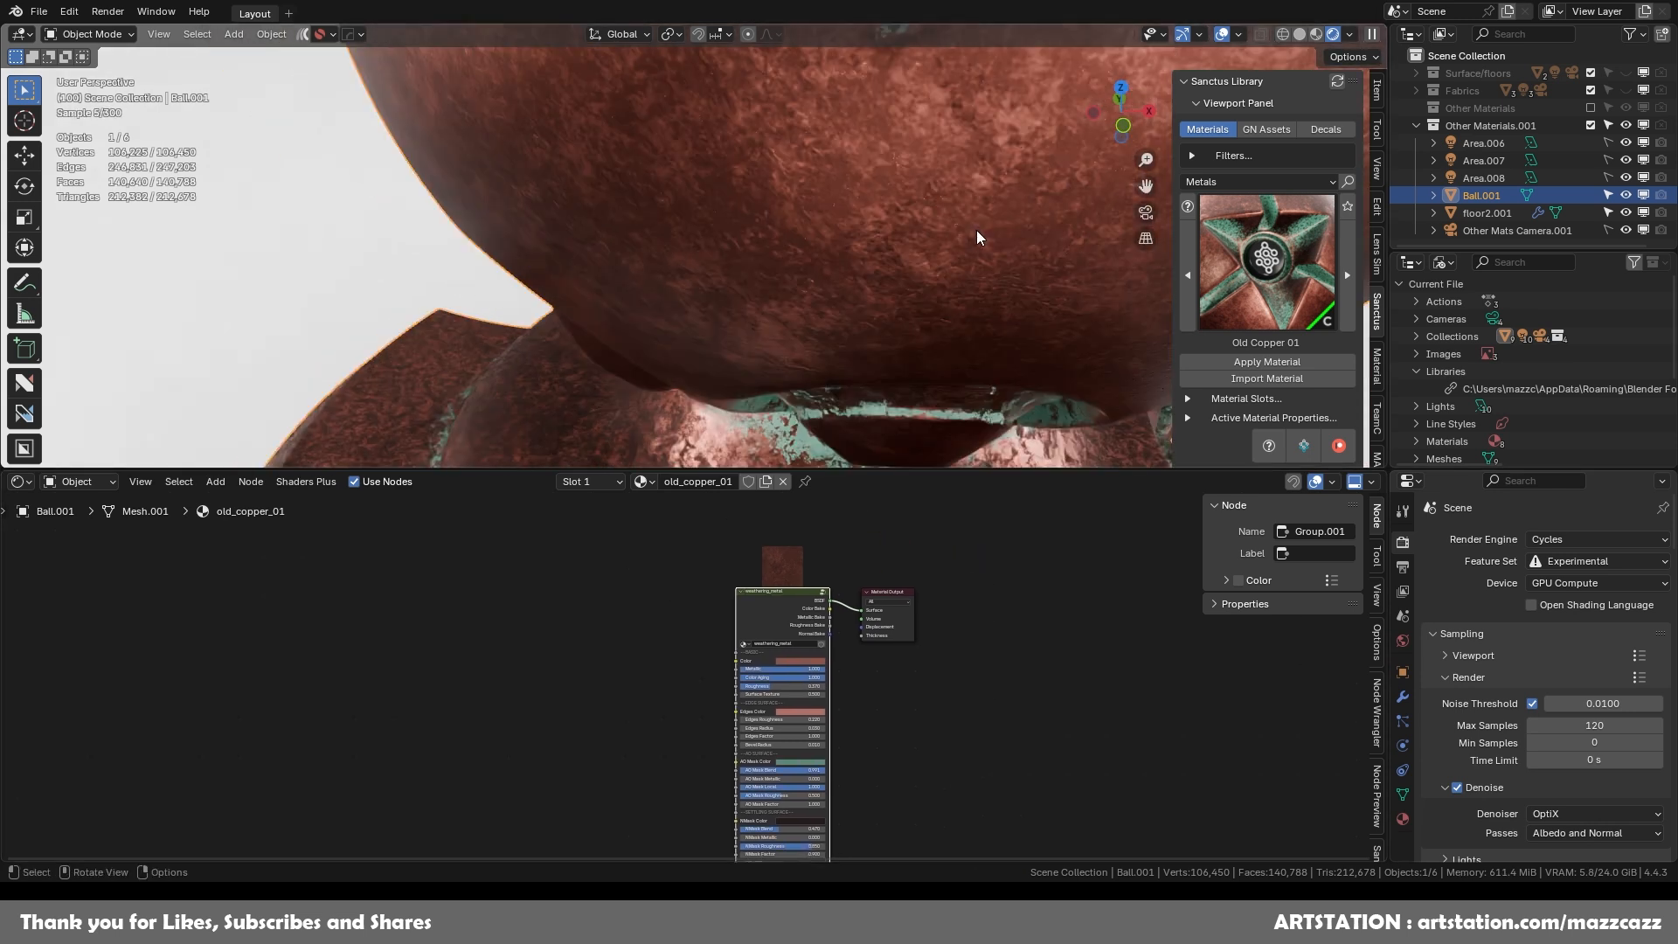
pyautogui.scroll(-6, 977, 229)
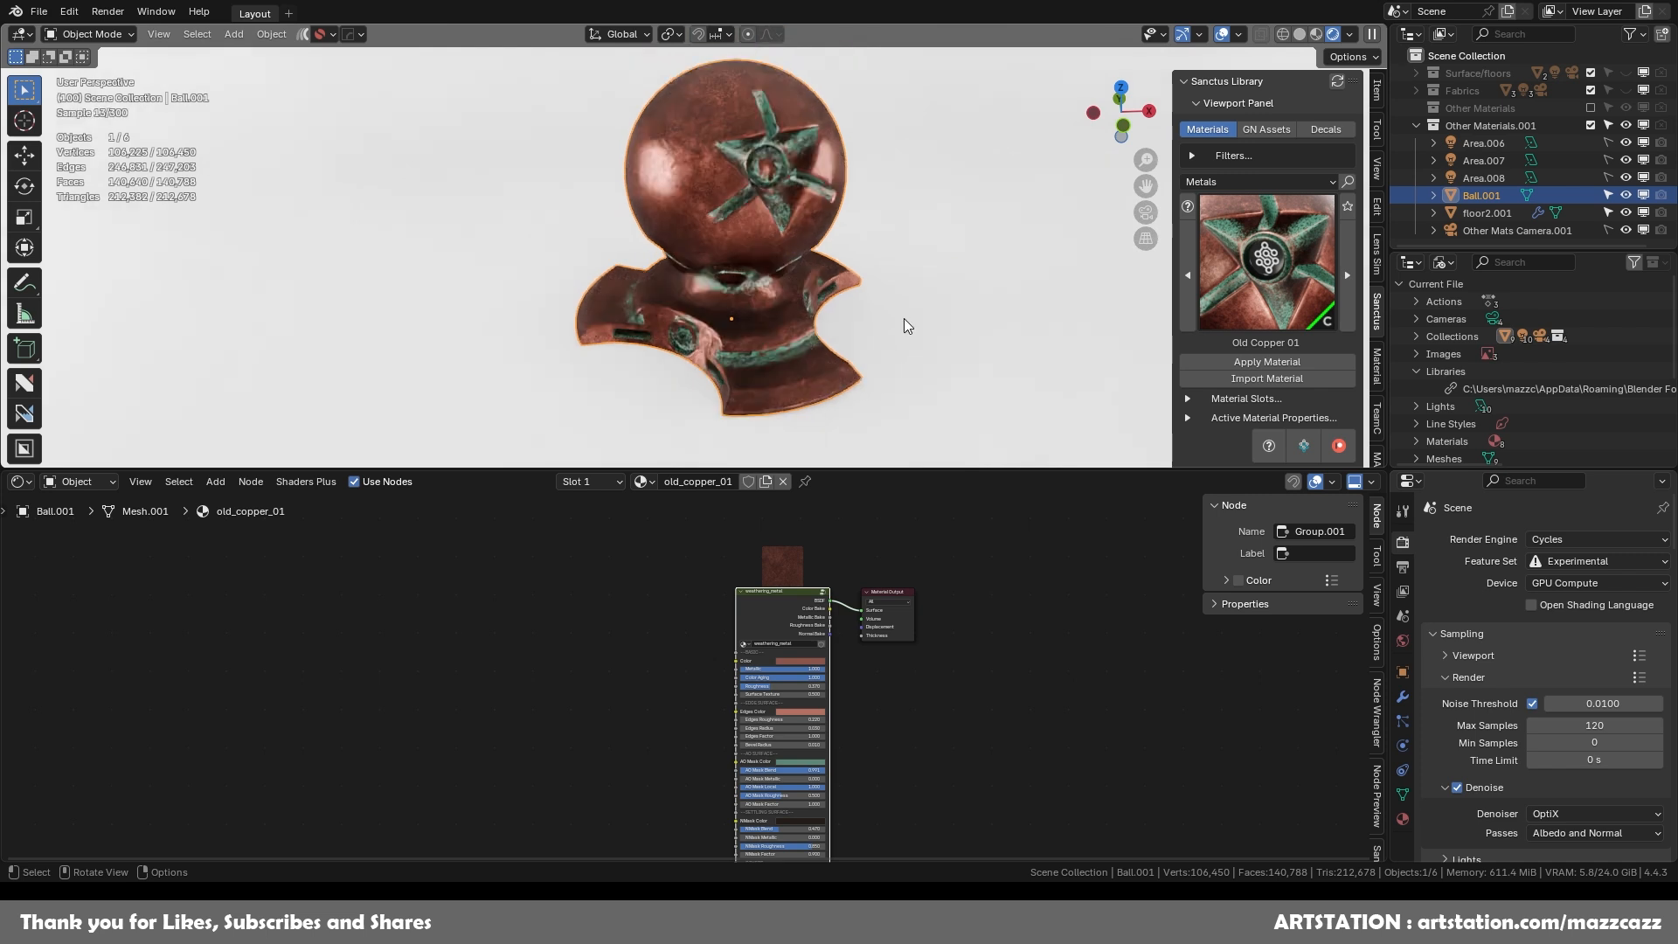
# Open the weathering_metal node group and examine the Bevel node in its Accumulated Dirt Mask frame.
pyautogui.press('Tab')
pyautogui.keyDown('shift'); pyautogui.moveTo(880, 579); pyautogui.dragTo(727, 660, button='middle'); pyautogui.keyUp('shift')
pyautogui.scroll(-14, 727, 661)
pyautogui.keyDown('shift'); pyautogui.moveTo(757, 595); pyautogui.dragTo(704, 670, button='middle'); pyautogui.keyUp('shift')
pyautogui.scroll(5, 752, 656)
pyautogui.scroll(1, 758, 661)
pyautogui.keyDown('shift'); pyautogui.moveTo(536, 638); pyautogui.dragTo(769, 775, button='middle'); pyautogui.keyUp('shift')
pyautogui.scroll(8, 706, 669)
pyautogui.keyDown('shift'); pyautogui.moveTo(827, 585); pyautogui.dragTo(722, 702, button='middle'); pyautogui.keyUp('shift')
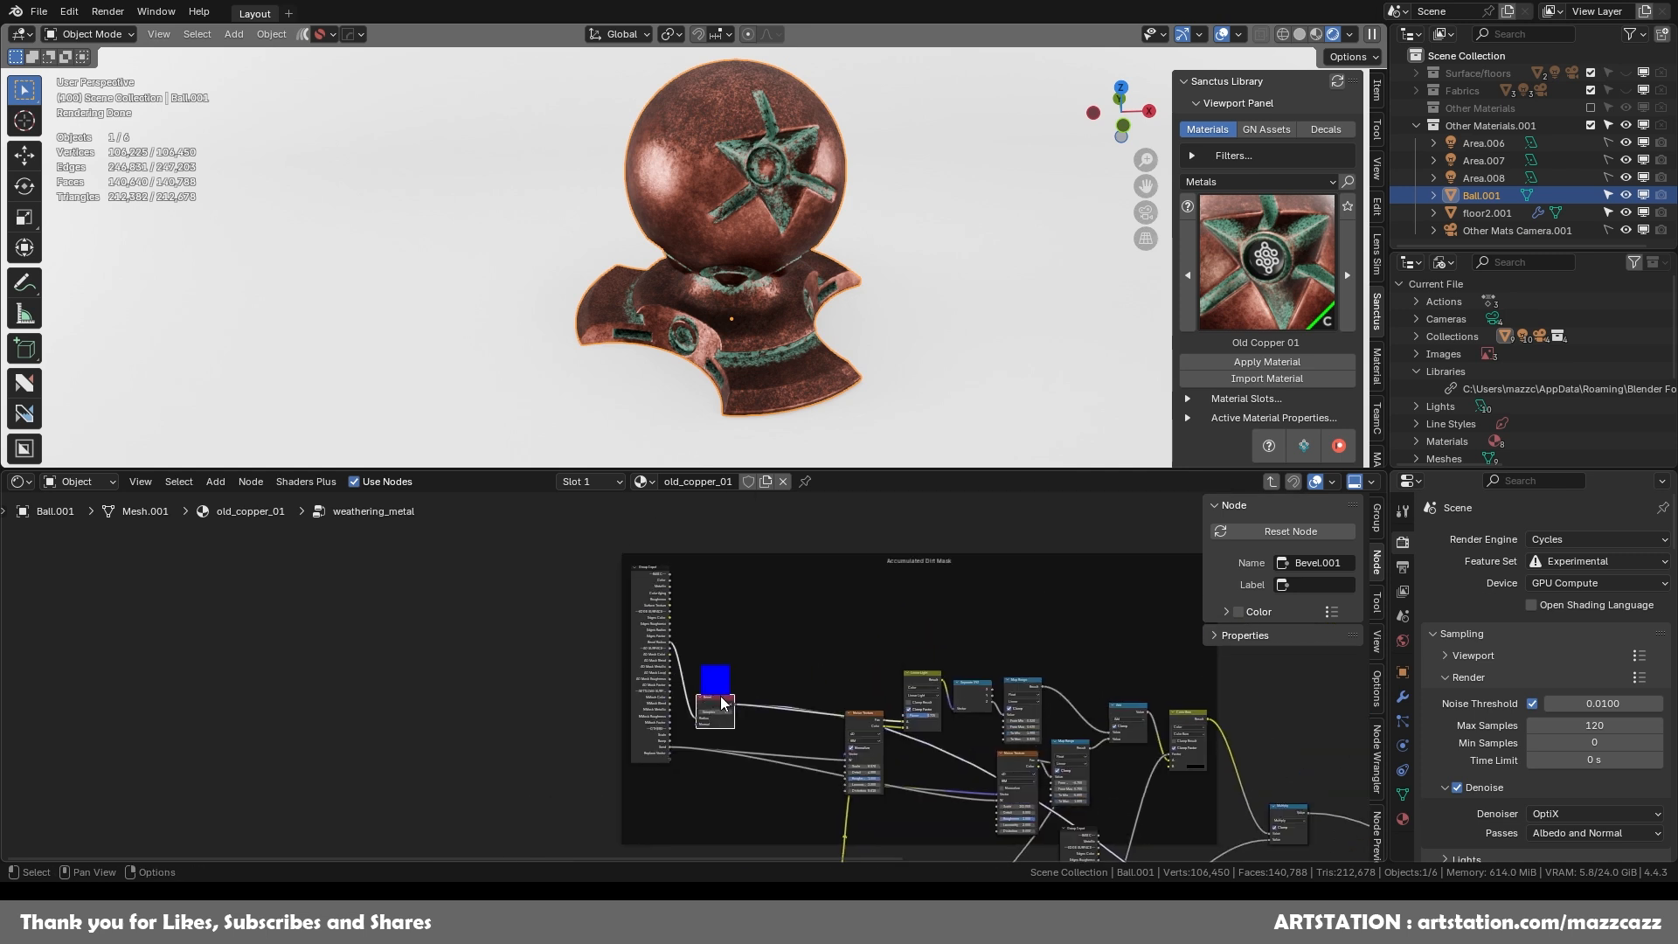
pyautogui.scroll(8, 721, 703)
pyautogui.scroll(-9, 732, 698)
# Examine the noise, mask and mix nodes throughout the weathering_metal group, and return to the main old_copper_01 node tree.
pyautogui.keyDown('shift'); pyautogui.moveTo(1007, 762); pyautogui.dragTo(743, 626, button='middle'); pyautogui.keyUp('shift')
pyautogui.scroll(-6, 743, 627)
pyautogui.keyDown('shift'); pyautogui.moveTo(797, 846); pyautogui.dragTo(704, 661, button='middle'); pyautogui.keyUp('shift')
pyautogui.scroll(5, 721, 678)
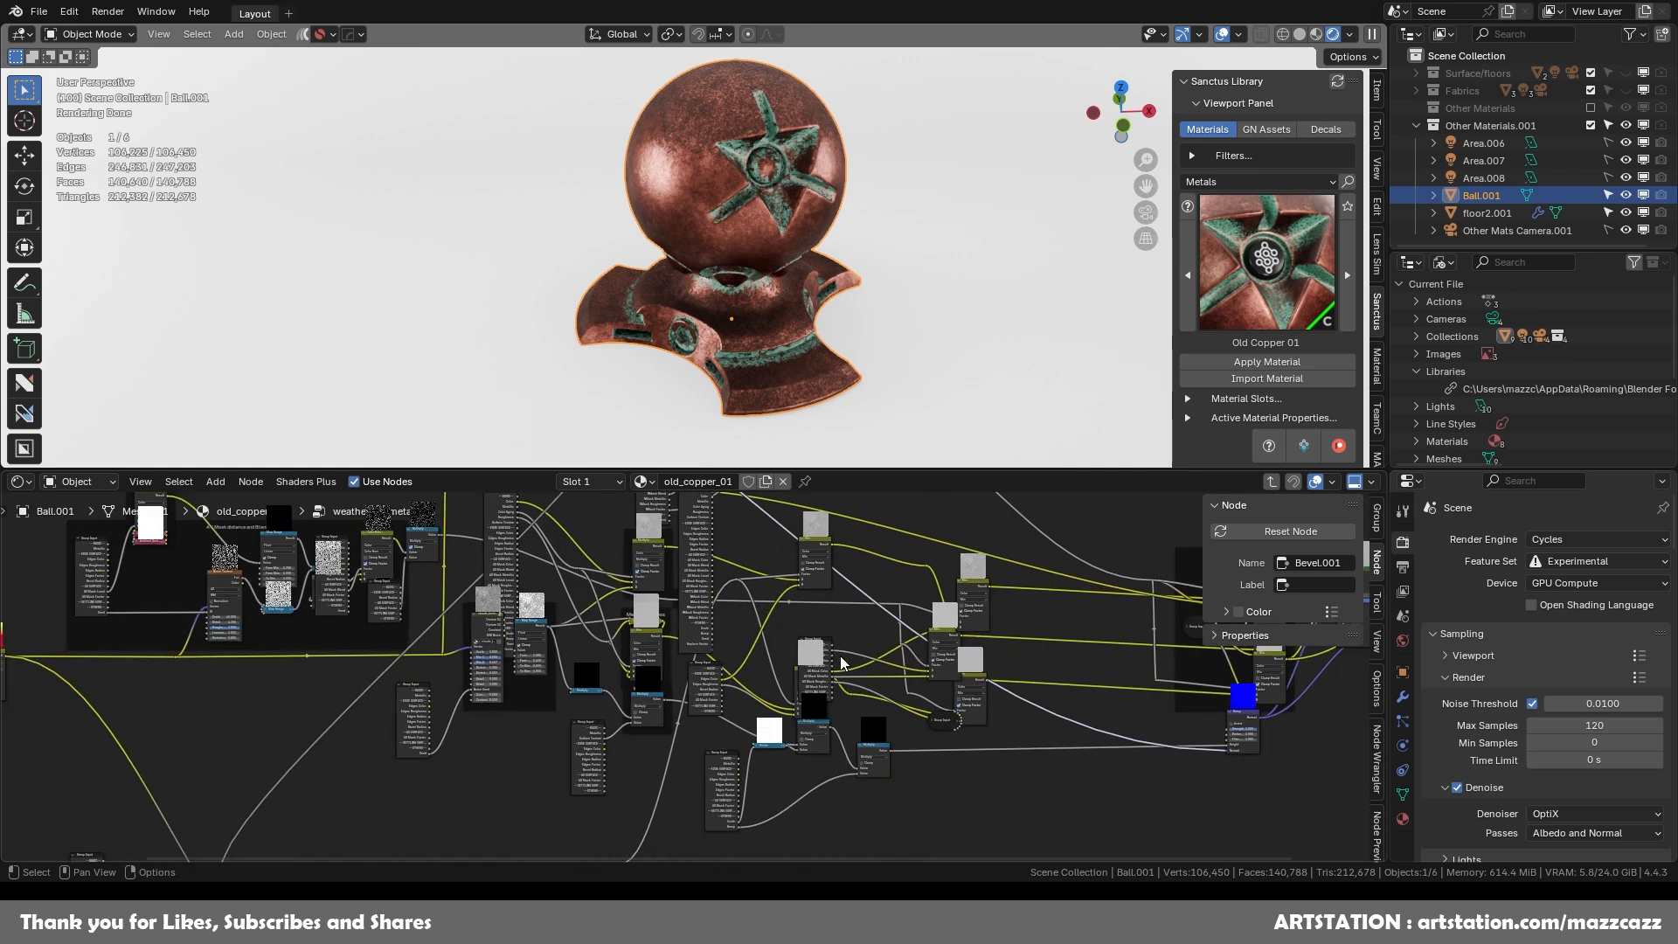
pyautogui.scroll(4, 741, 663)
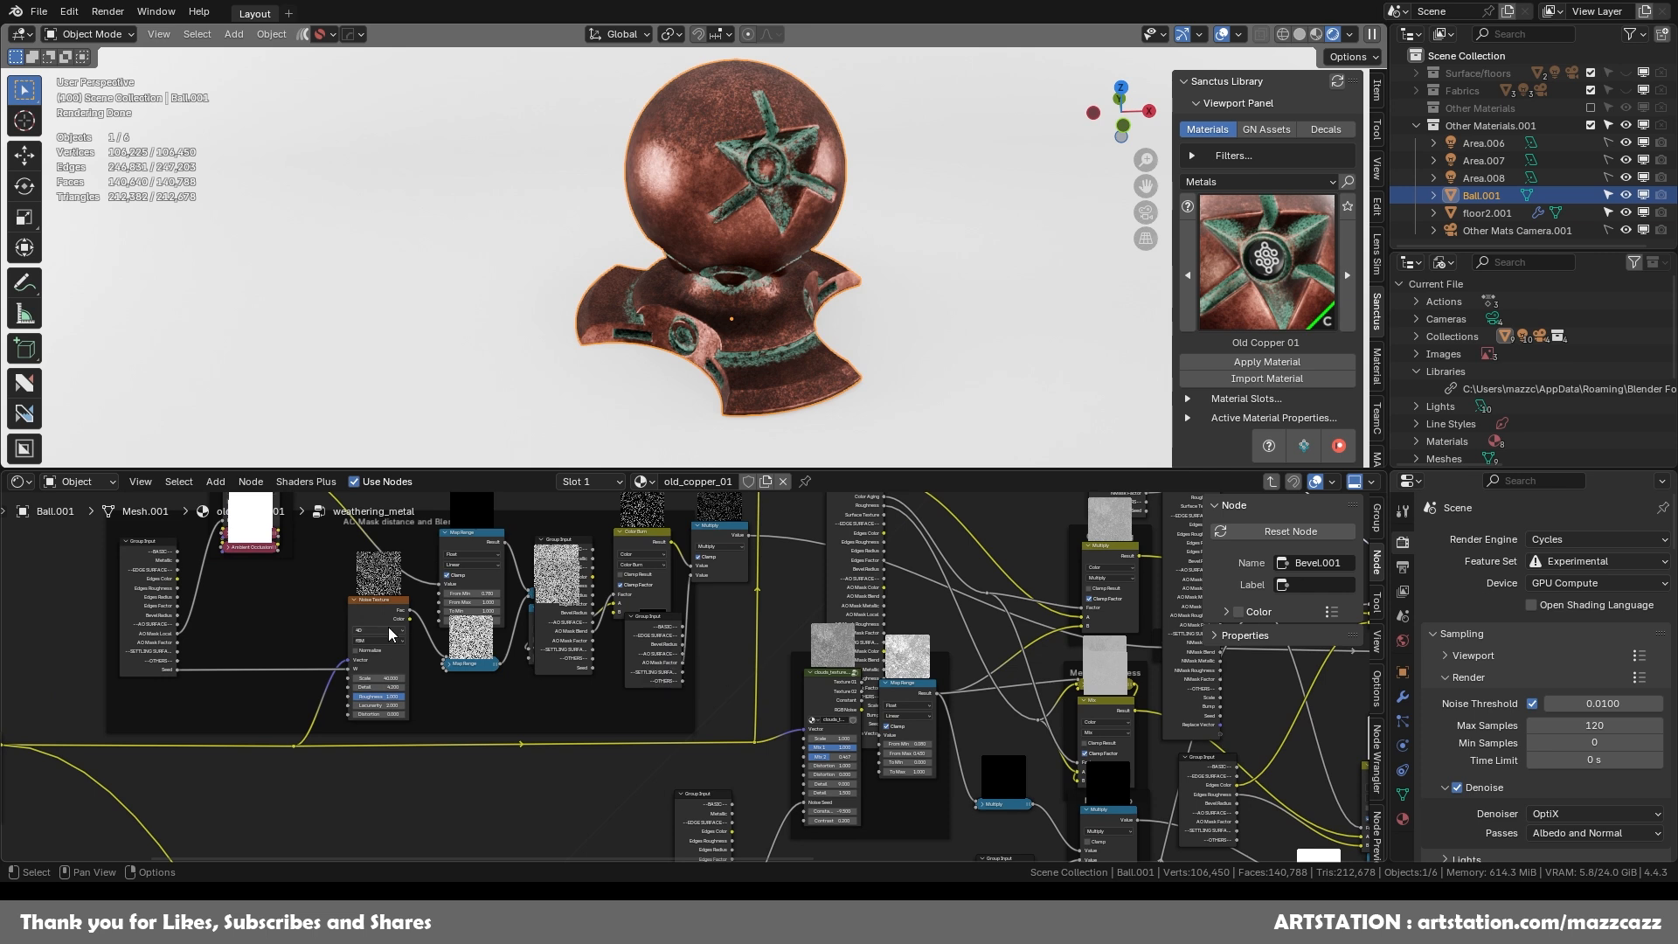
pyautogui.scroll(-2, 813, 632)
pyautogui.scroll(-1, 820, 631)
pyautogui.moveTo(958, 729); pyautogui.dragTo(679, 645, button='middle')
pyautogui.scroll(4, 679, 645)
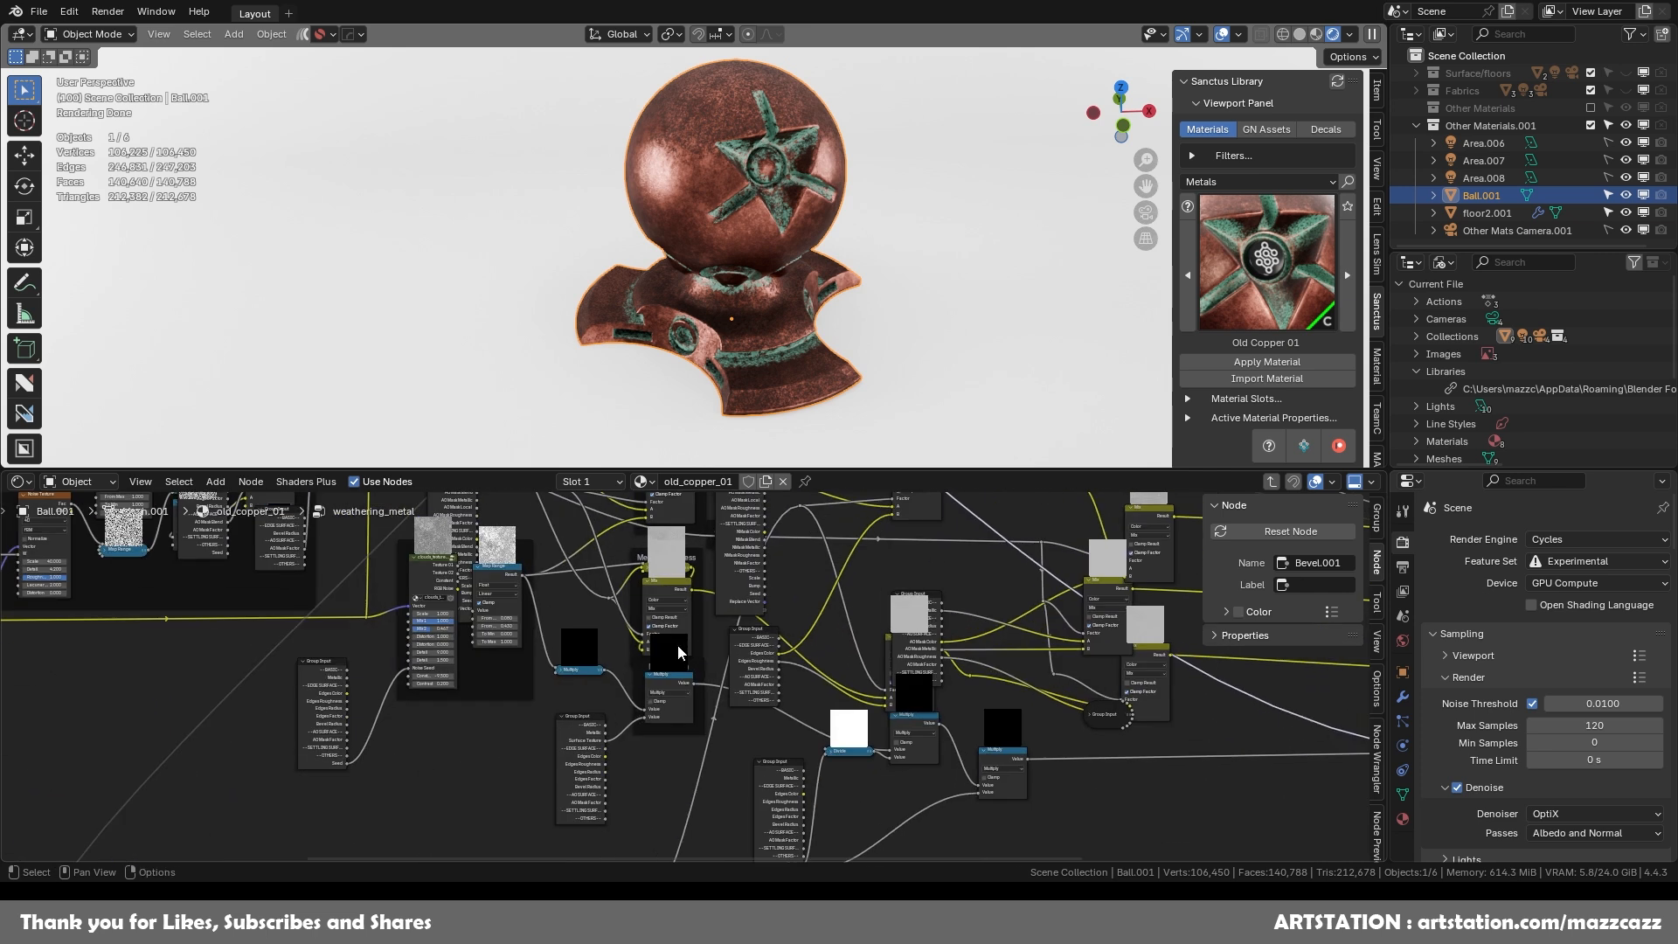
pyautogui.scroll(3, 430, 597)
pyautogui.scroll(-4, 430, 598)
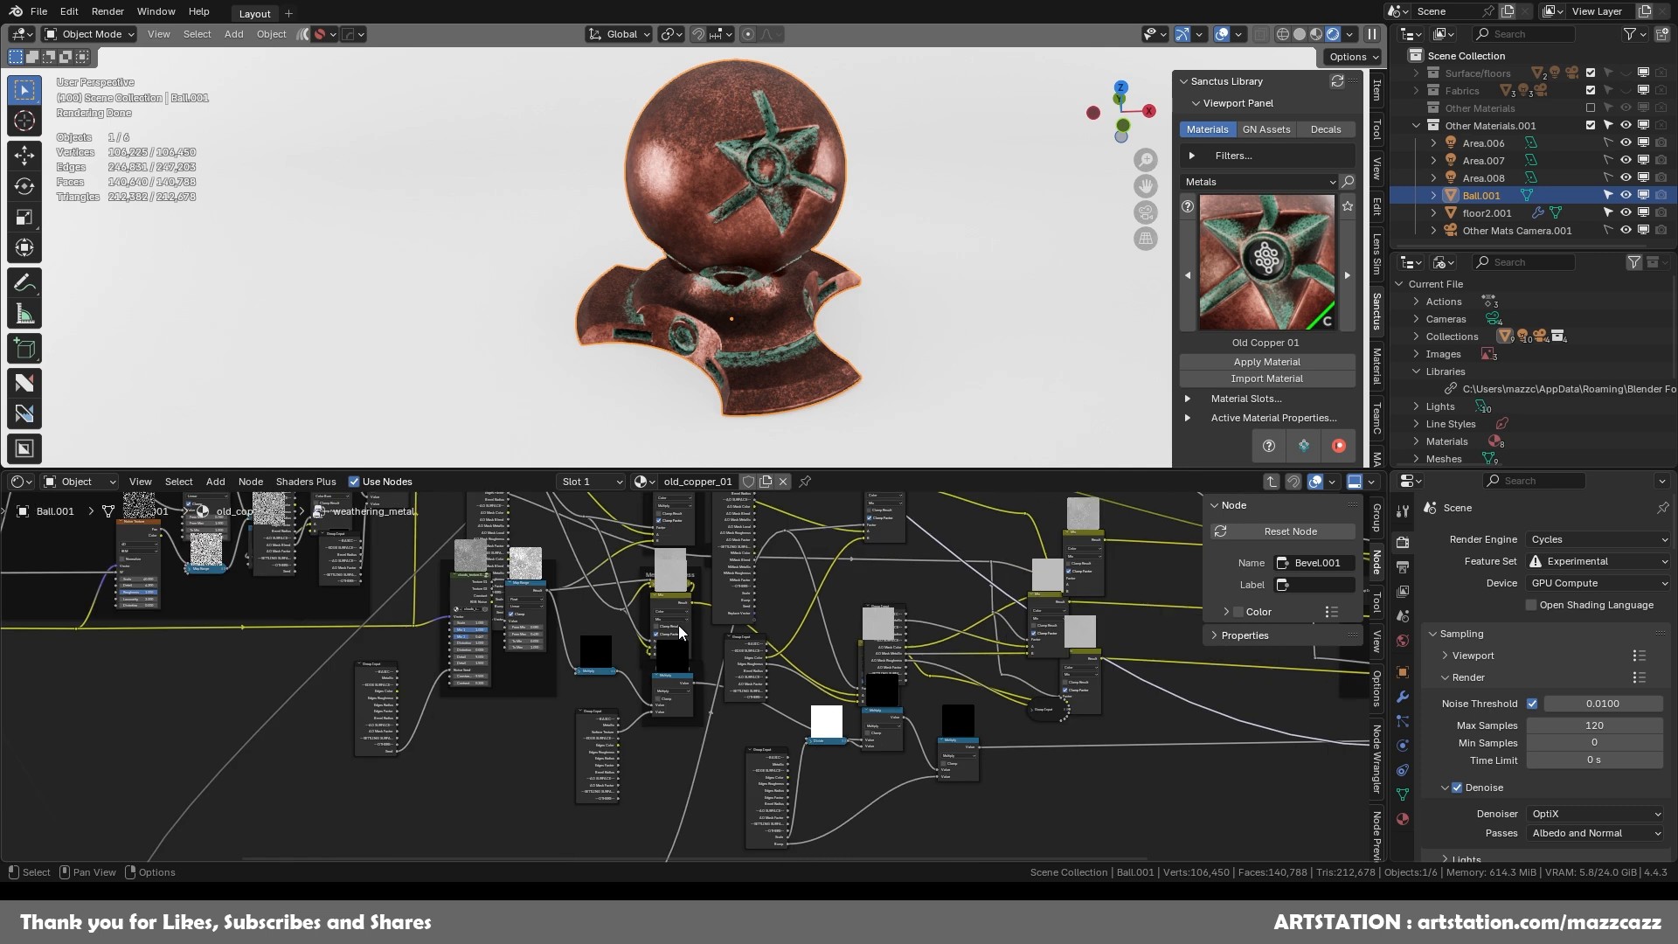
pyautogui.scroll(-3, 873, 642)
pyautogui.scroll(-5, 838, 645)
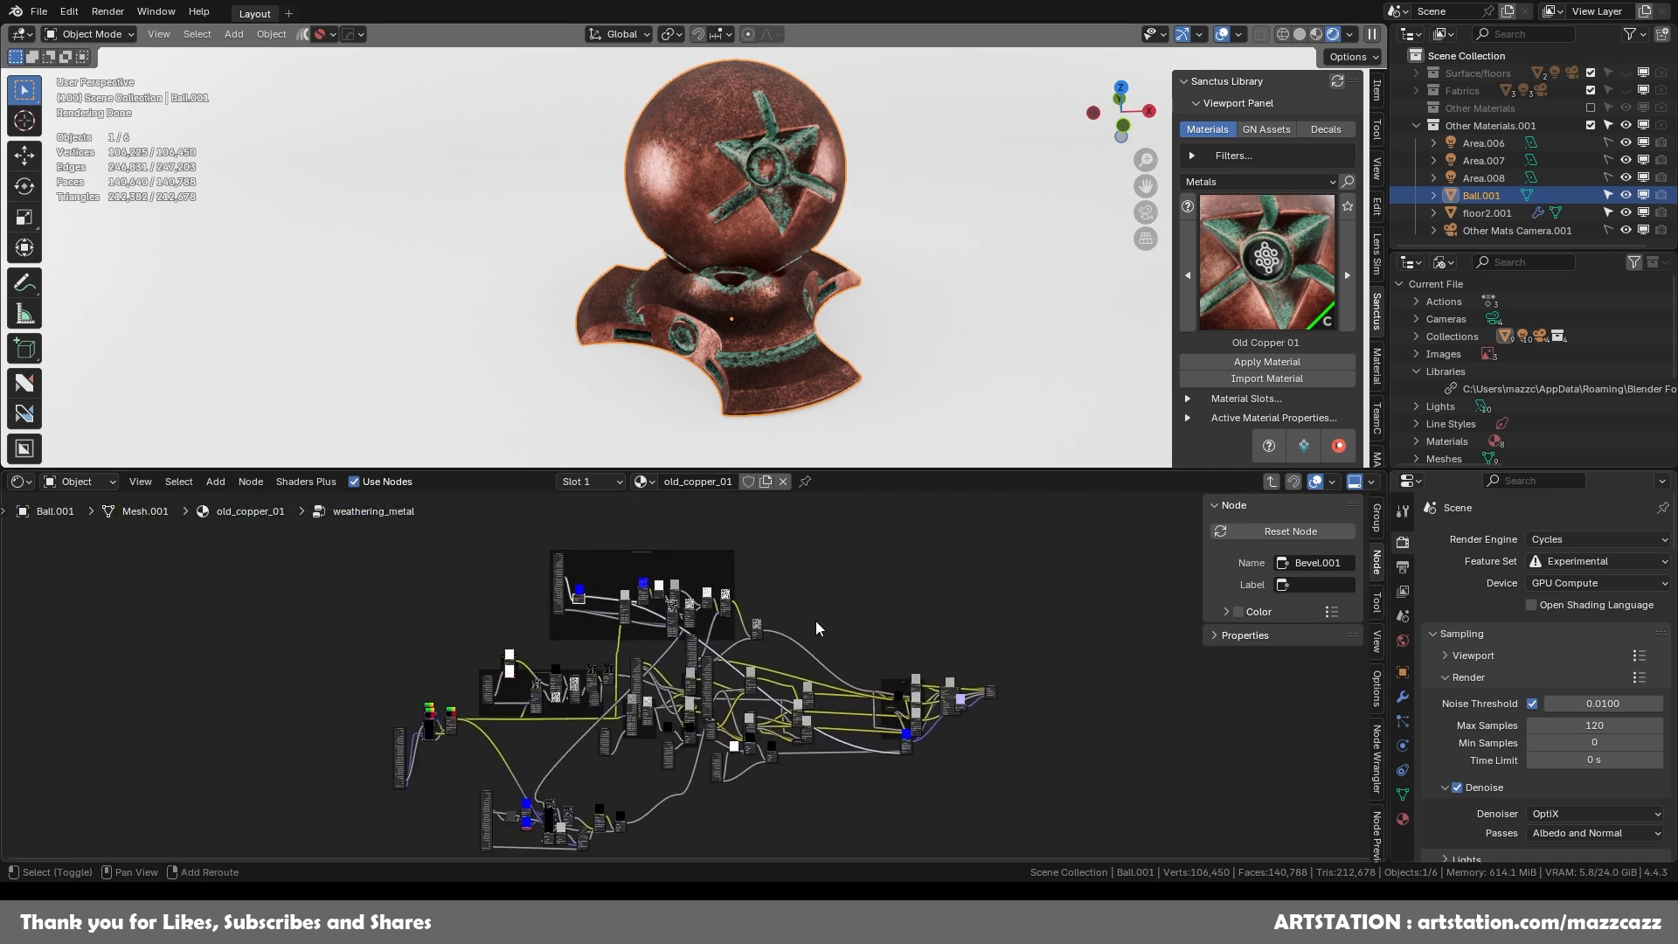
pyautogui.moveTo(815, 621); pyautogui.dragTo(862, 586, button='middle')
pyautogui.press('Tab')
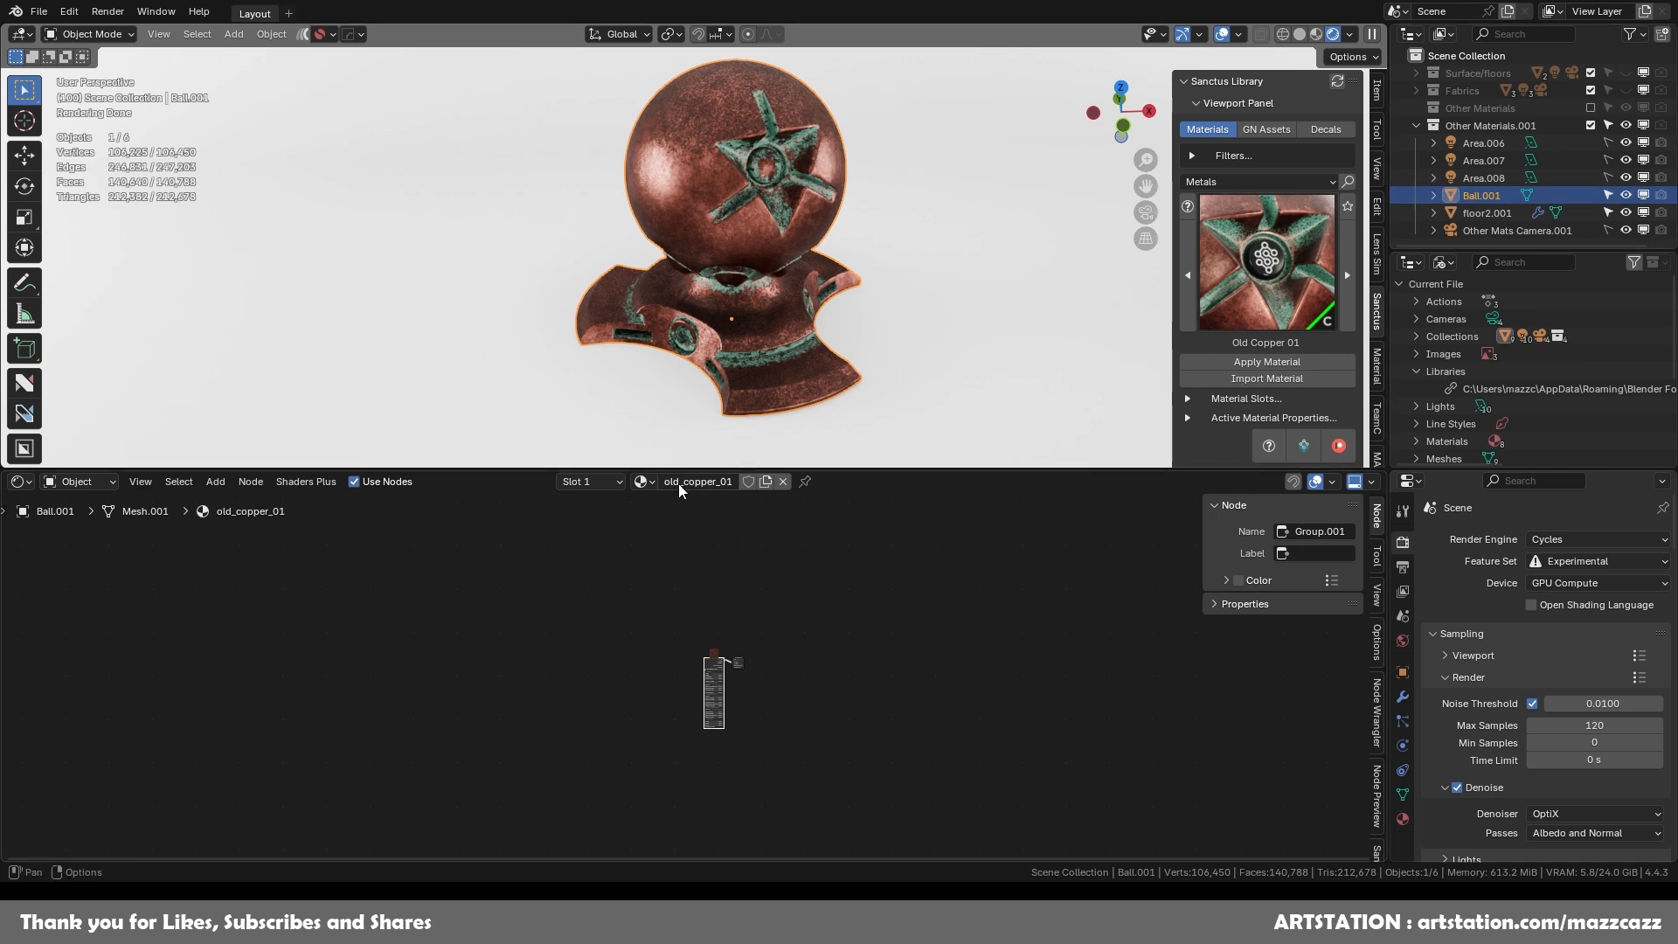
# Assign Material.001 back to the ball, enlarge the 3D viewport, hide its sidebar and view the result.
pyautogui.click(645, 482)
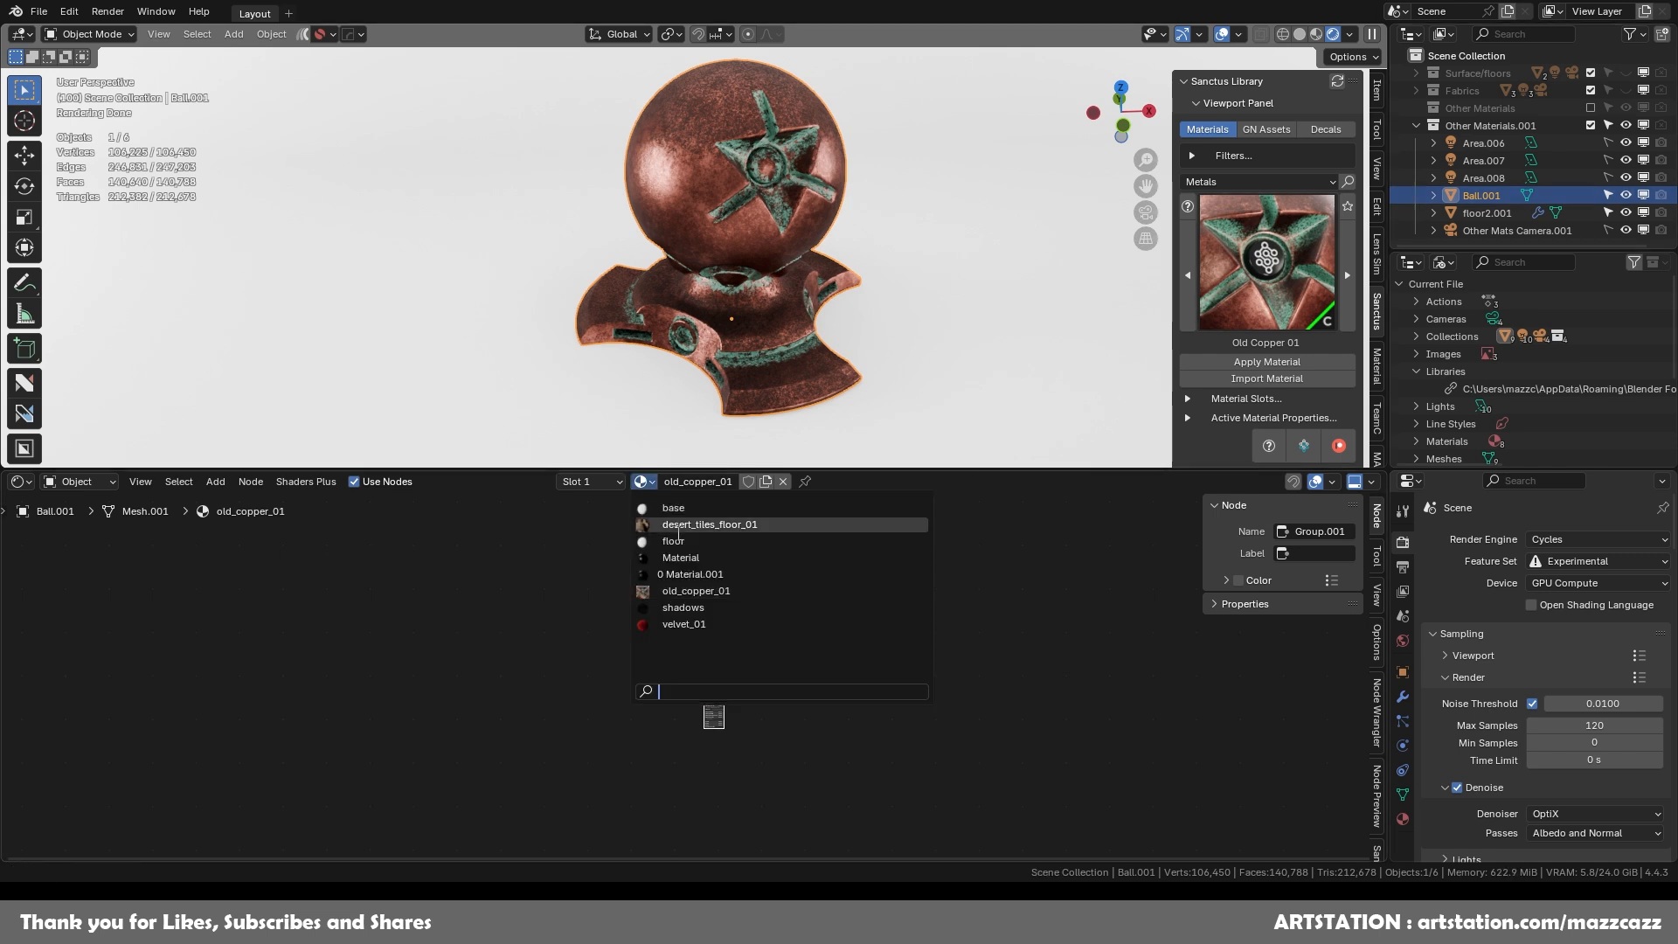
pyautogui.click(740, 573)
pyautogui.scroll(3, 845, 344)
pyautogui.scroll(-2, 845, 346)
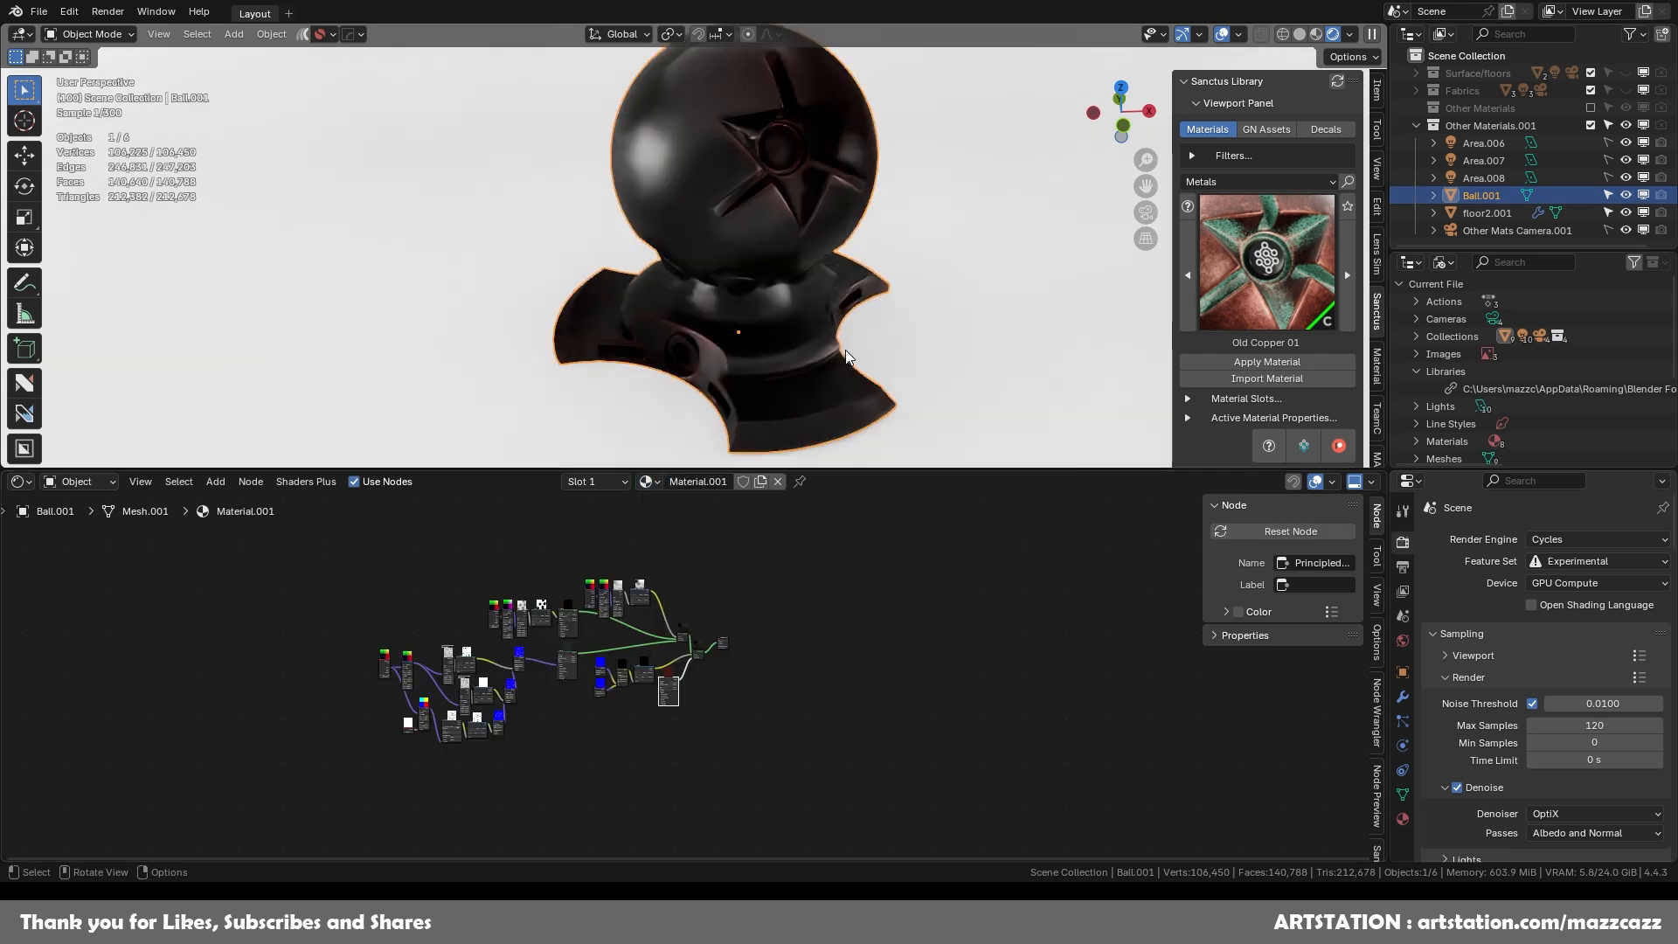
pyautogui.moveTo(804, 470); pyautogui.dragTo(805, 730)
pyautogui.press('n')
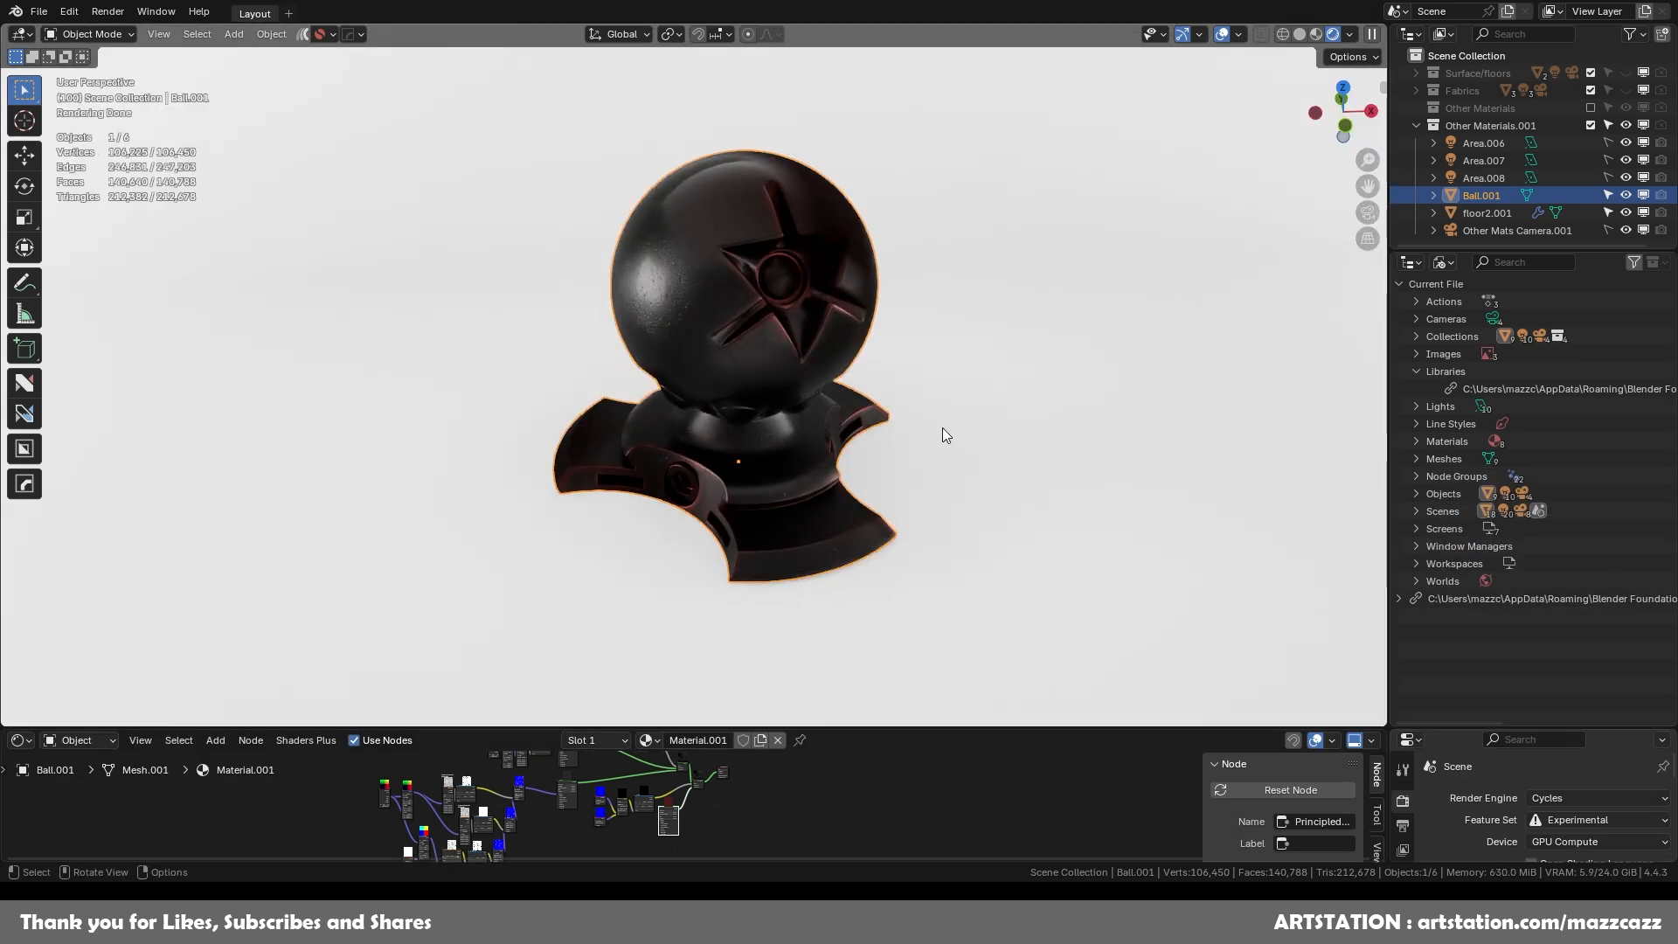
pyautogui.scroll(3, 942, 427)
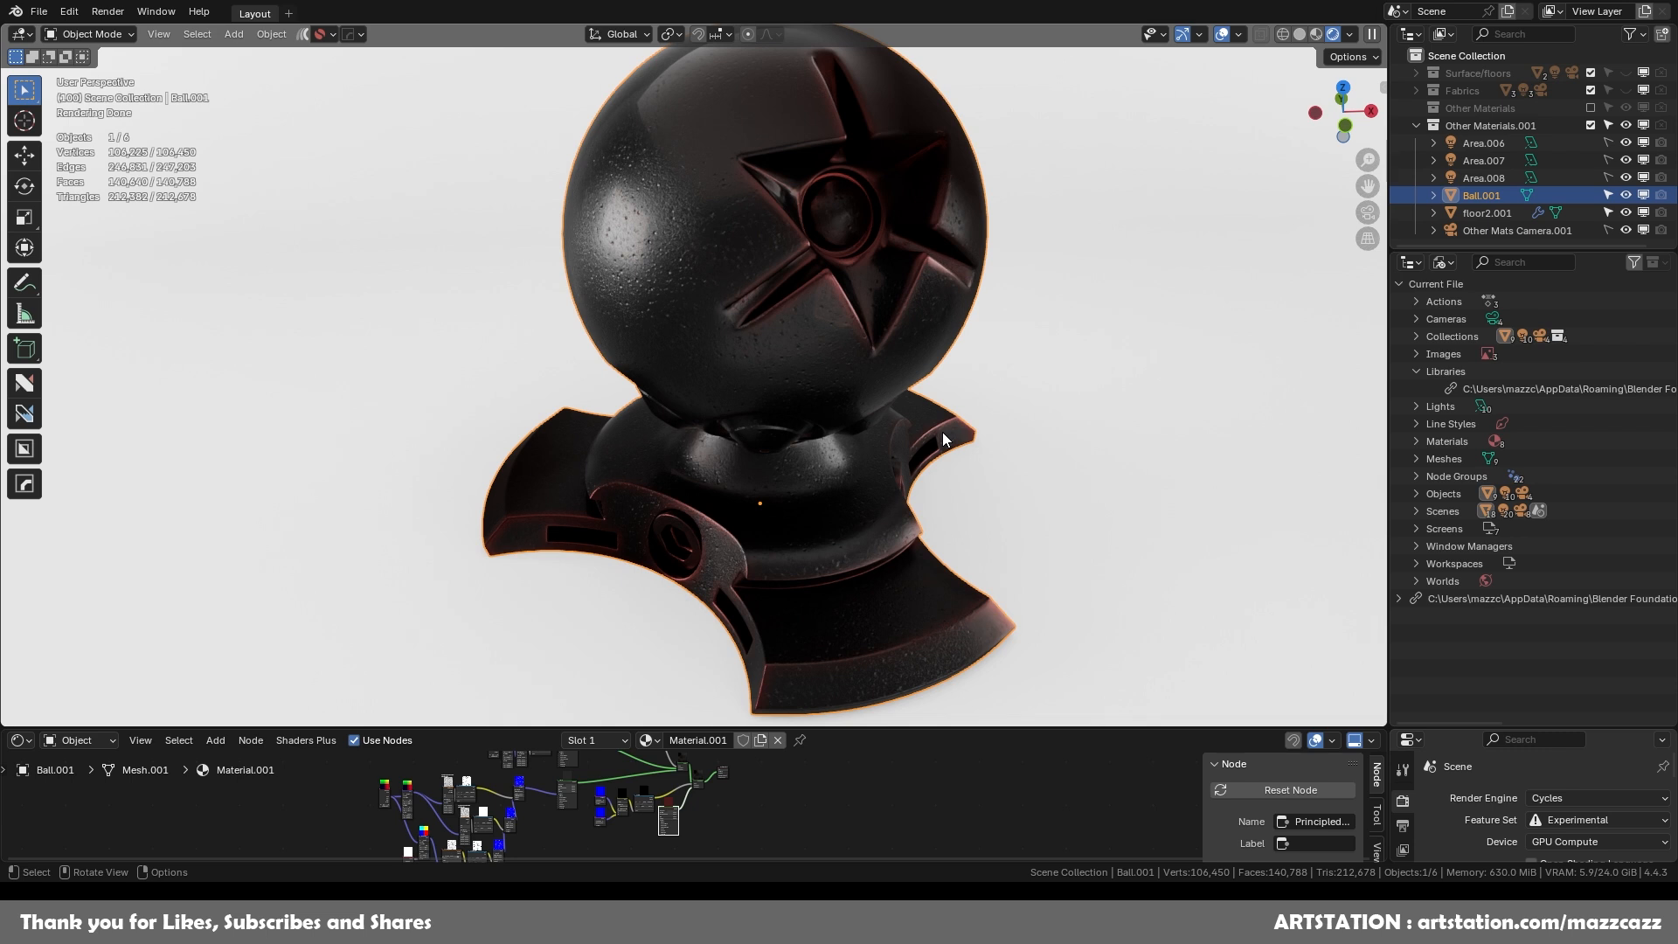
pyautogui.scroll(-3, 918, 432)
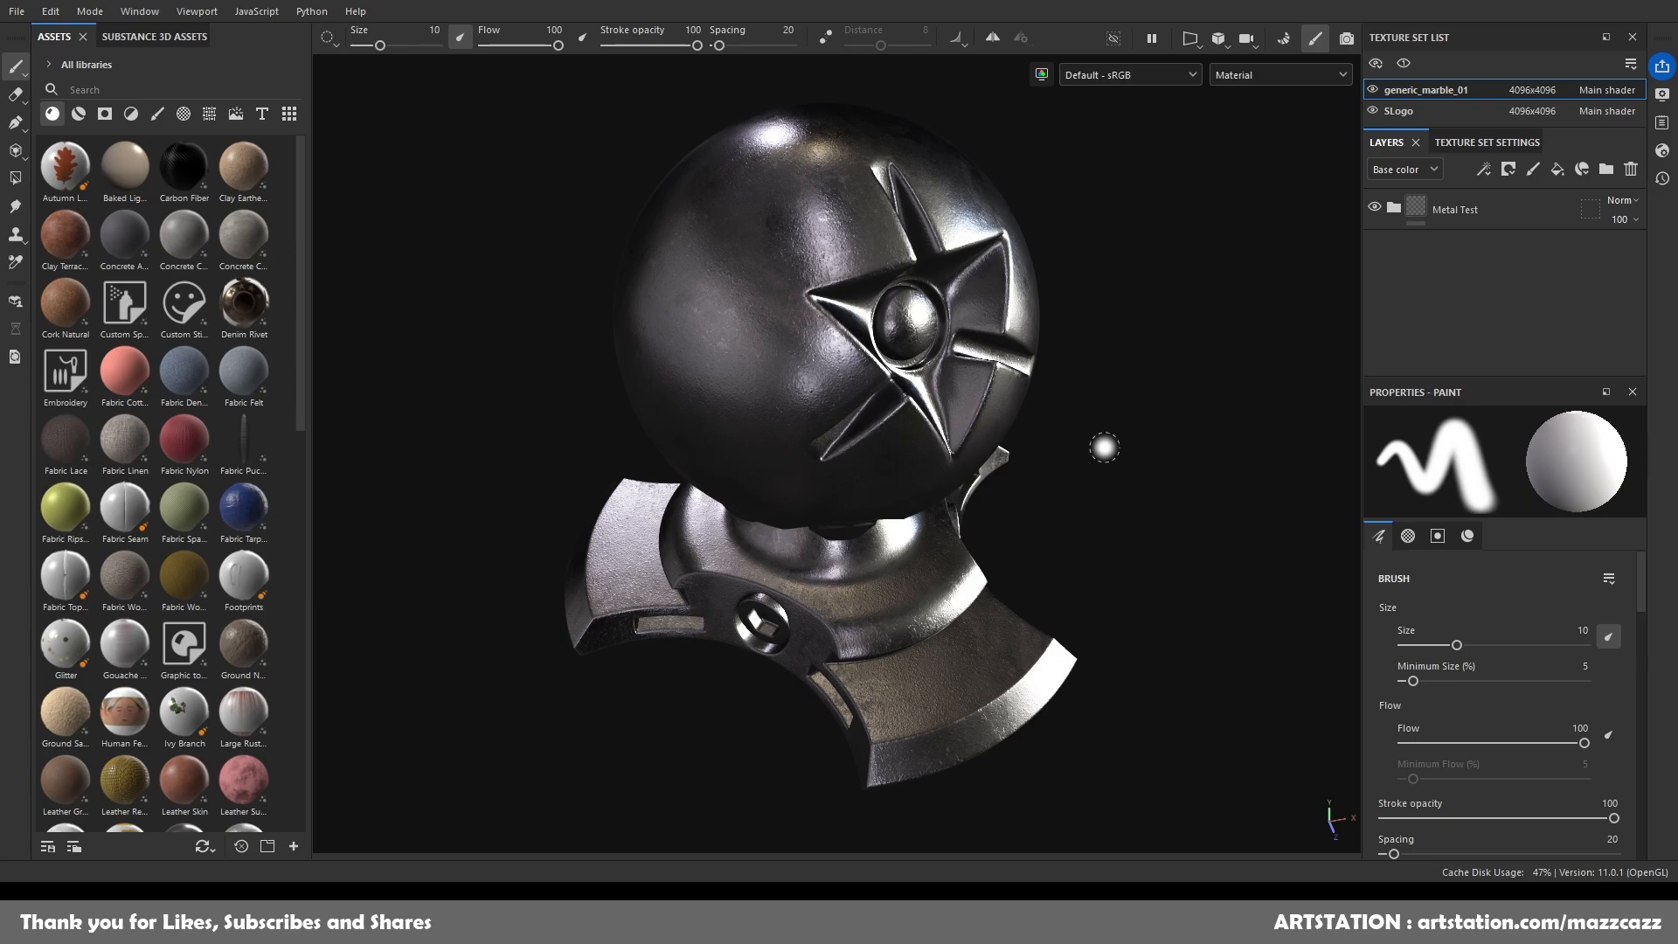
# Switch to Substance 3D Painter and examine the Metal Test material's surface detail around the ball's star carving.
pyautogui.scroll(6, 768, 345)
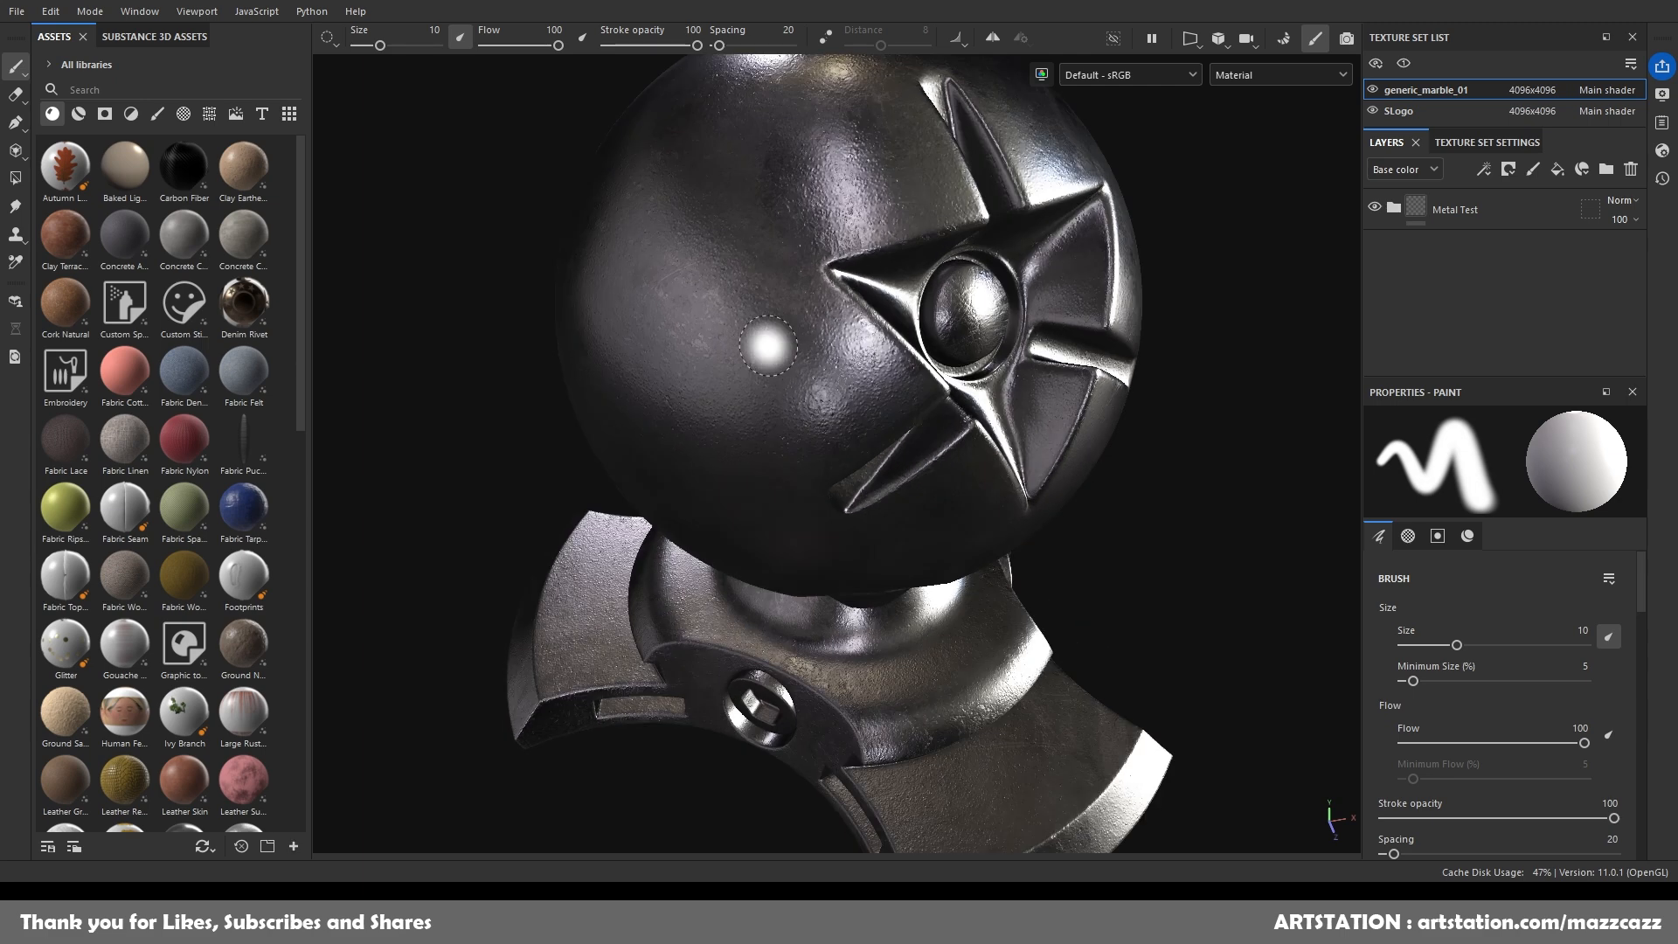
pyautogui.keyDown('alt'); pyautogui.moveTo(1007, 454); pyautogui.dragTo(853, 486); pyautogui.keyUp('alt')
pyautogui.scroll(5, 936, 475)
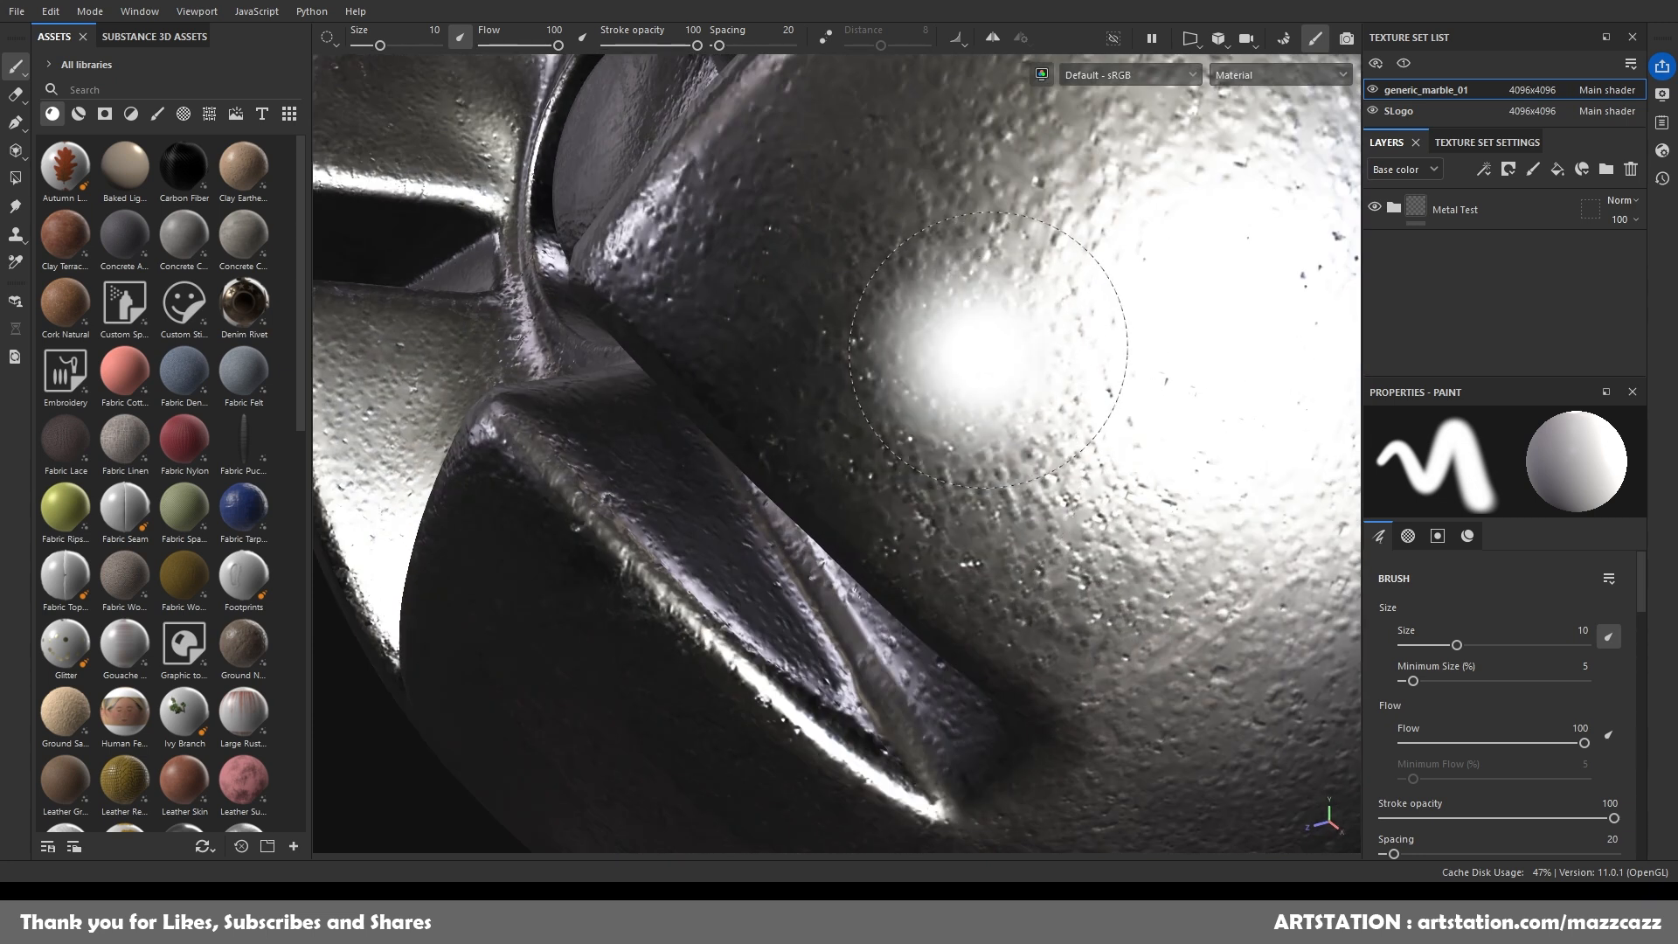
pyautogui.scroll(-5, 987, 350)
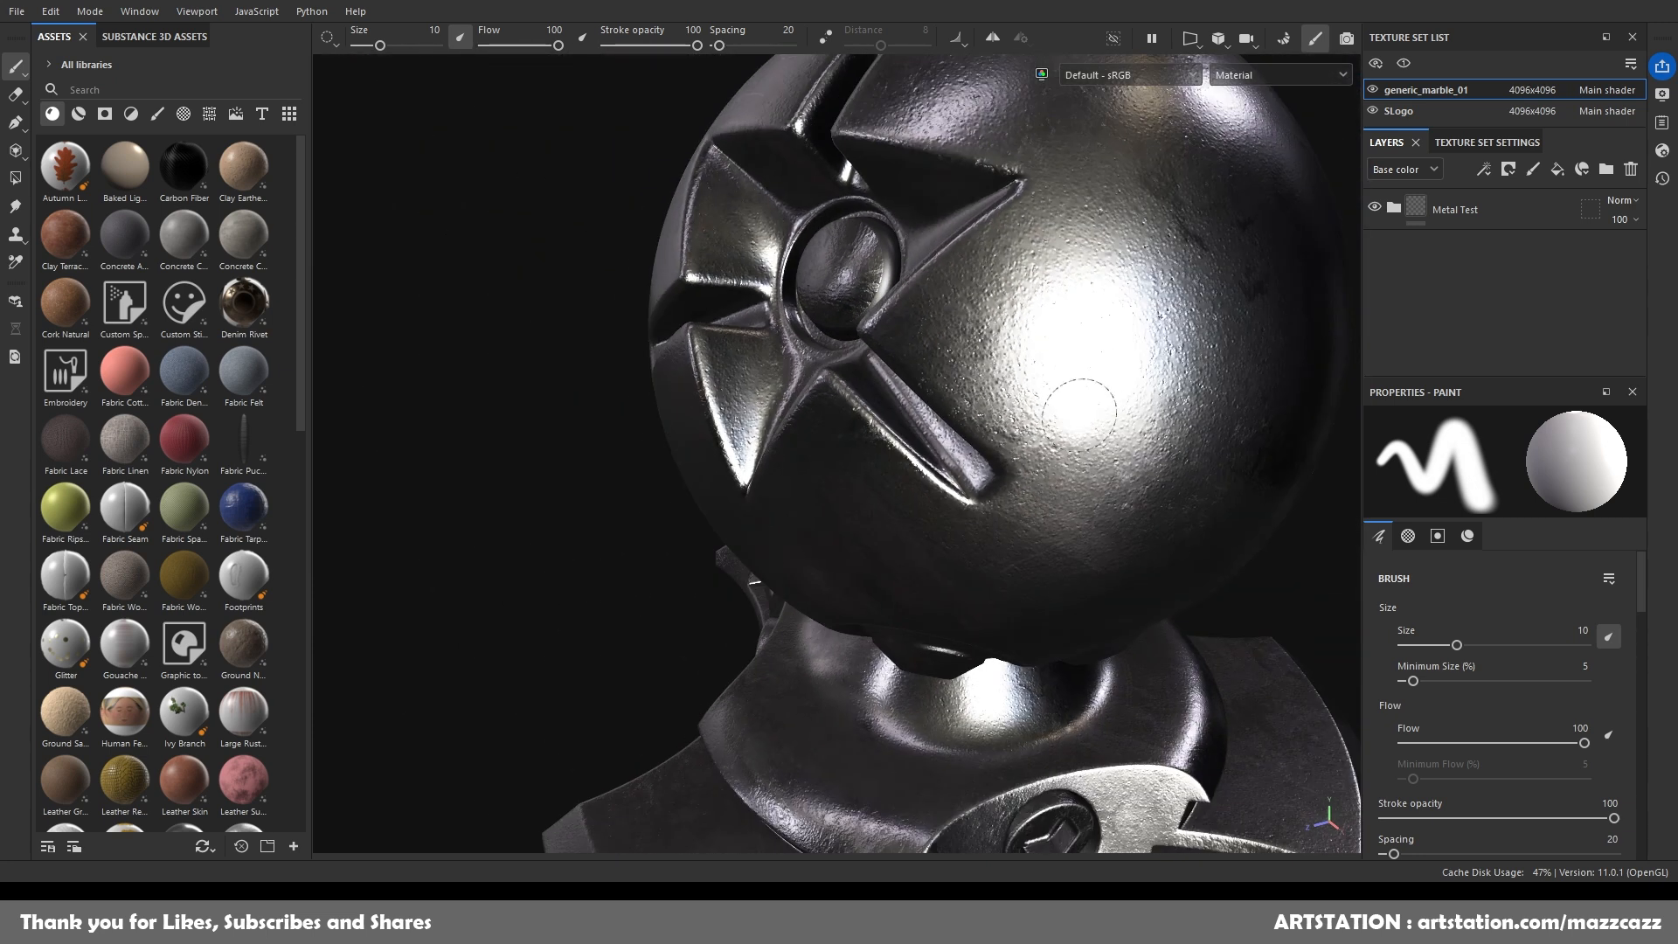
pyautogui.scroll(-3, 1080, 412)
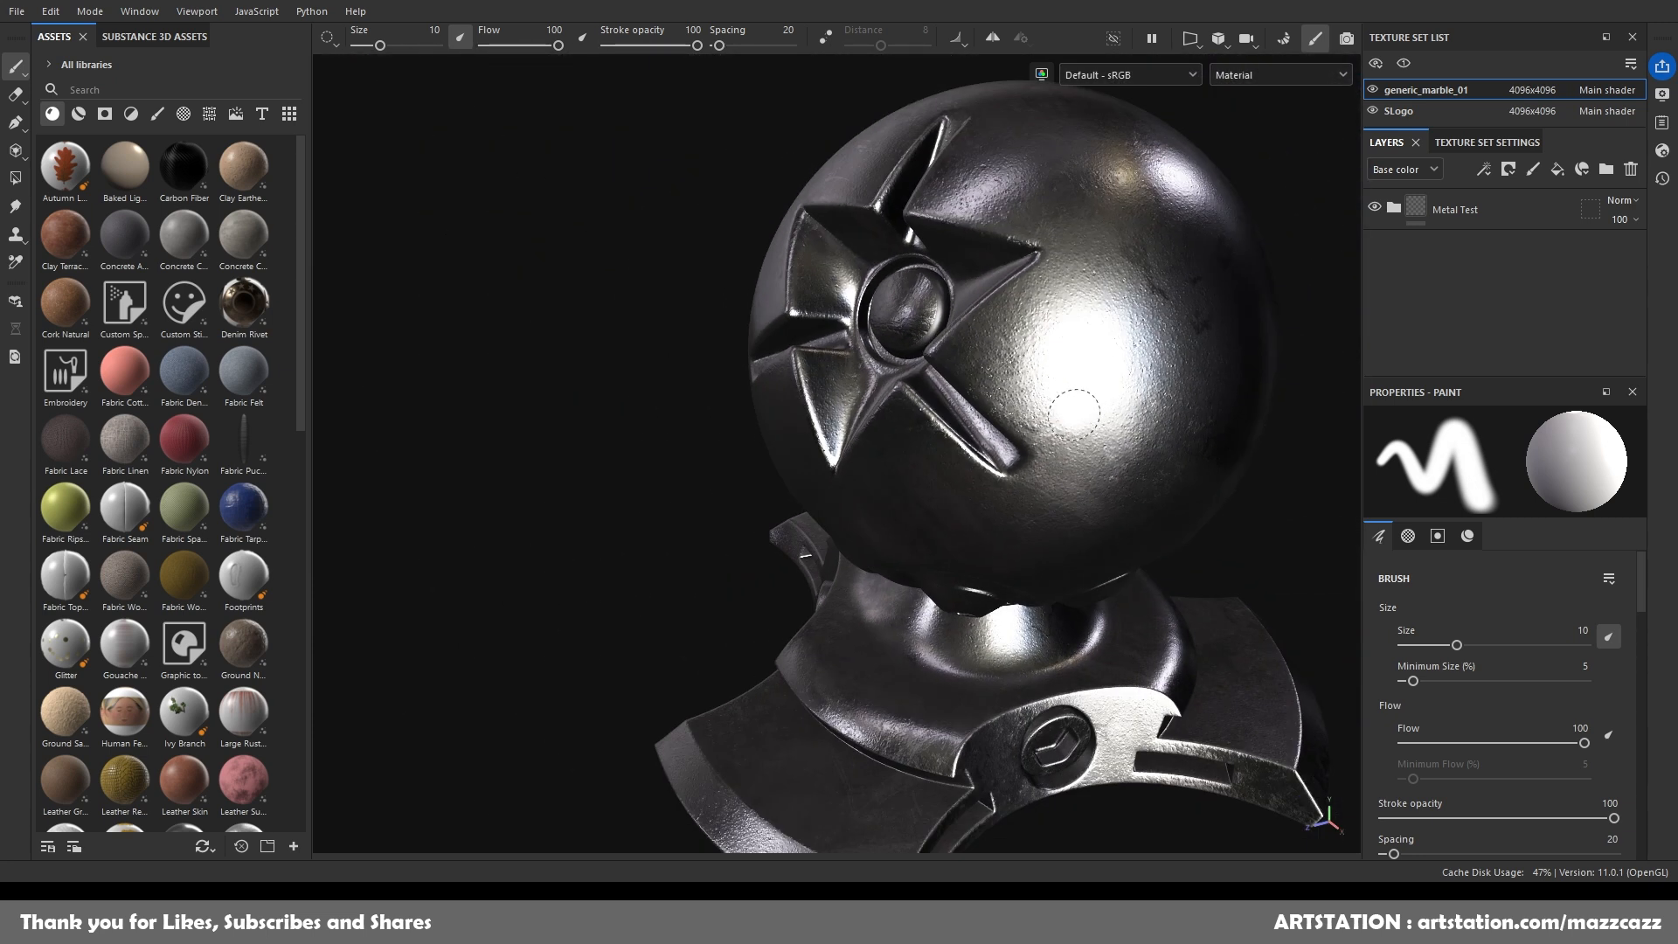
# Examine the reflections and edge wear of the Metal Test material from several angles, ending on the whole shader ball.
pyautogui.keyDown('alt'); pyautogui.moveTo(1078, 409); pyautogui.dragTo(966, 457); pyautogui.keyUp('alt')
pyautogui.keyDown('alt'); pyautogui.moveTo(1031, 477); pyautogui.dragTo(997, 482, button='middle'); pyautogui.keyUp('alt')
pyautogui.moveTo(997, 482)
pyautogui.keyDown('alt'); pyautogui.mouseDown()
pyautogui.moveTo(674, 499)
pyautogui.moveTo(608, 559)
pyautogui.moveTo(622, 625)
pyautogui.moveTo(745, 559)
pyautogui.moveTo(1008, 495)
pyautogui.mouseUp(); pyautogui.keyUp('alt')
pyautogui.keyDown('alt'); pyautogui.moveTo(603, 474); pyautogui.dragTo(880, 464, button='middle'); pyautogui.keyUp('alt')
pyautogui.keyDown('alt'); pyautogui.moveTo(880, 463); pyautogui.dragTo(990, 260); pyautogui.keyUp('alt')
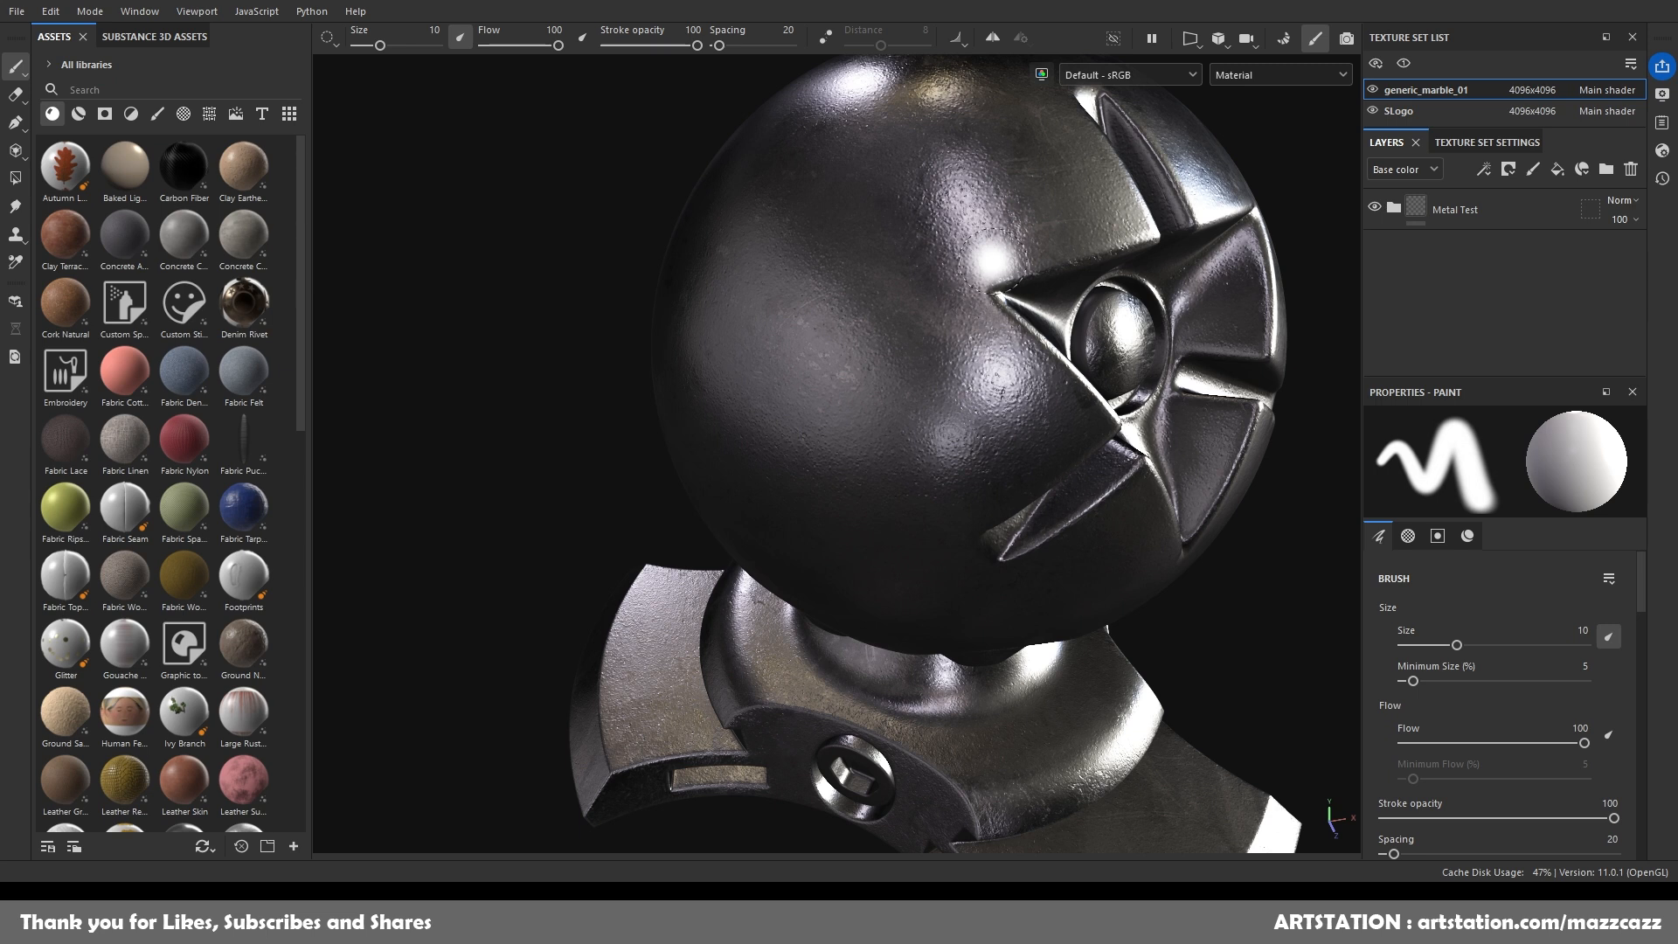
pyautogui.keyDown('alt'); pyautogui.moveTo(930, 332); pyautogui.dragTo(1073, 392); pyautogui.keyUp('alt')
pyautogui.keyDown('alt'); pyautogui.moveTo(958, 328); pyautogui.dragTo(790, 244); pyautogui.keyUp('alt')
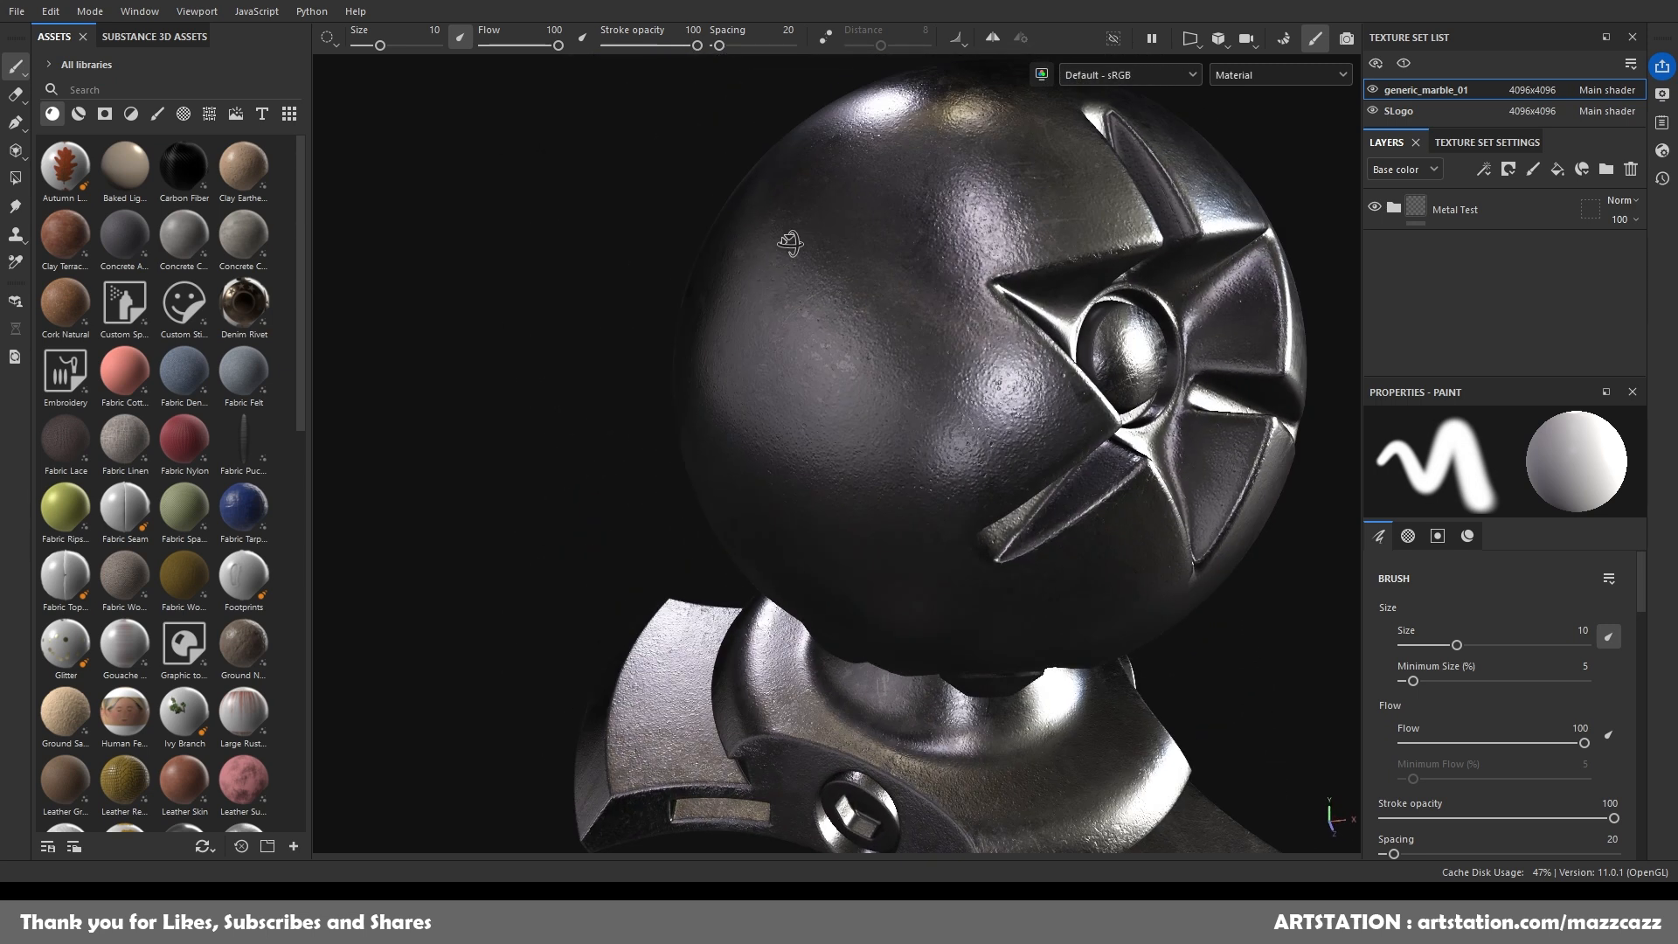
pyautogui.keyDown('alt'); pyautogui.moveTo(814, 350); pyautogui.dragTo(972, 437, button='right'); pyautogui.keyUp('alt')
pyautogui.keyDown('alt'); pyautogui.moveTo(972, 437); pyautogui.dragTo(849, 400, button='middle'); pyautogui.keyUp('alt')
pyautogui.scroll(-2, 850, 422)
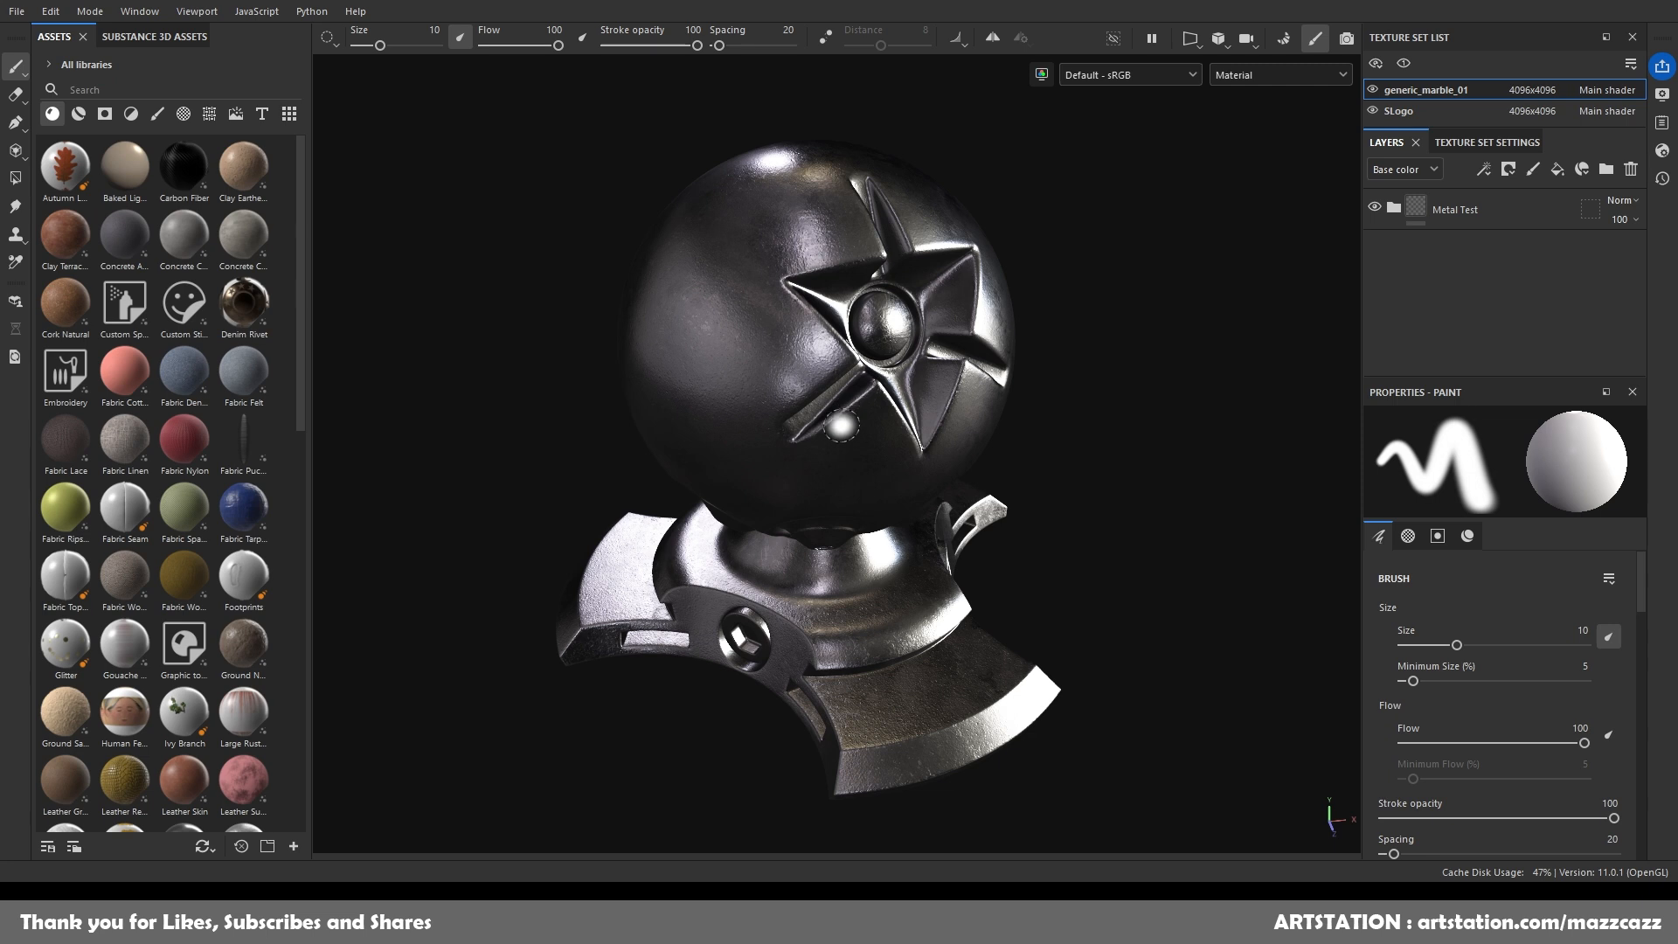
# Hide the Metal Test folder in both the generic_marble_01 and SLogo texture sets, and collapse it in generic_marble_01.
pyautogui.keyDown('alt'); pyautogui.moveTo(851, 412); pyautogui.dragTo(877, 399, button='middle'); pyautogui.keyUp('alt')
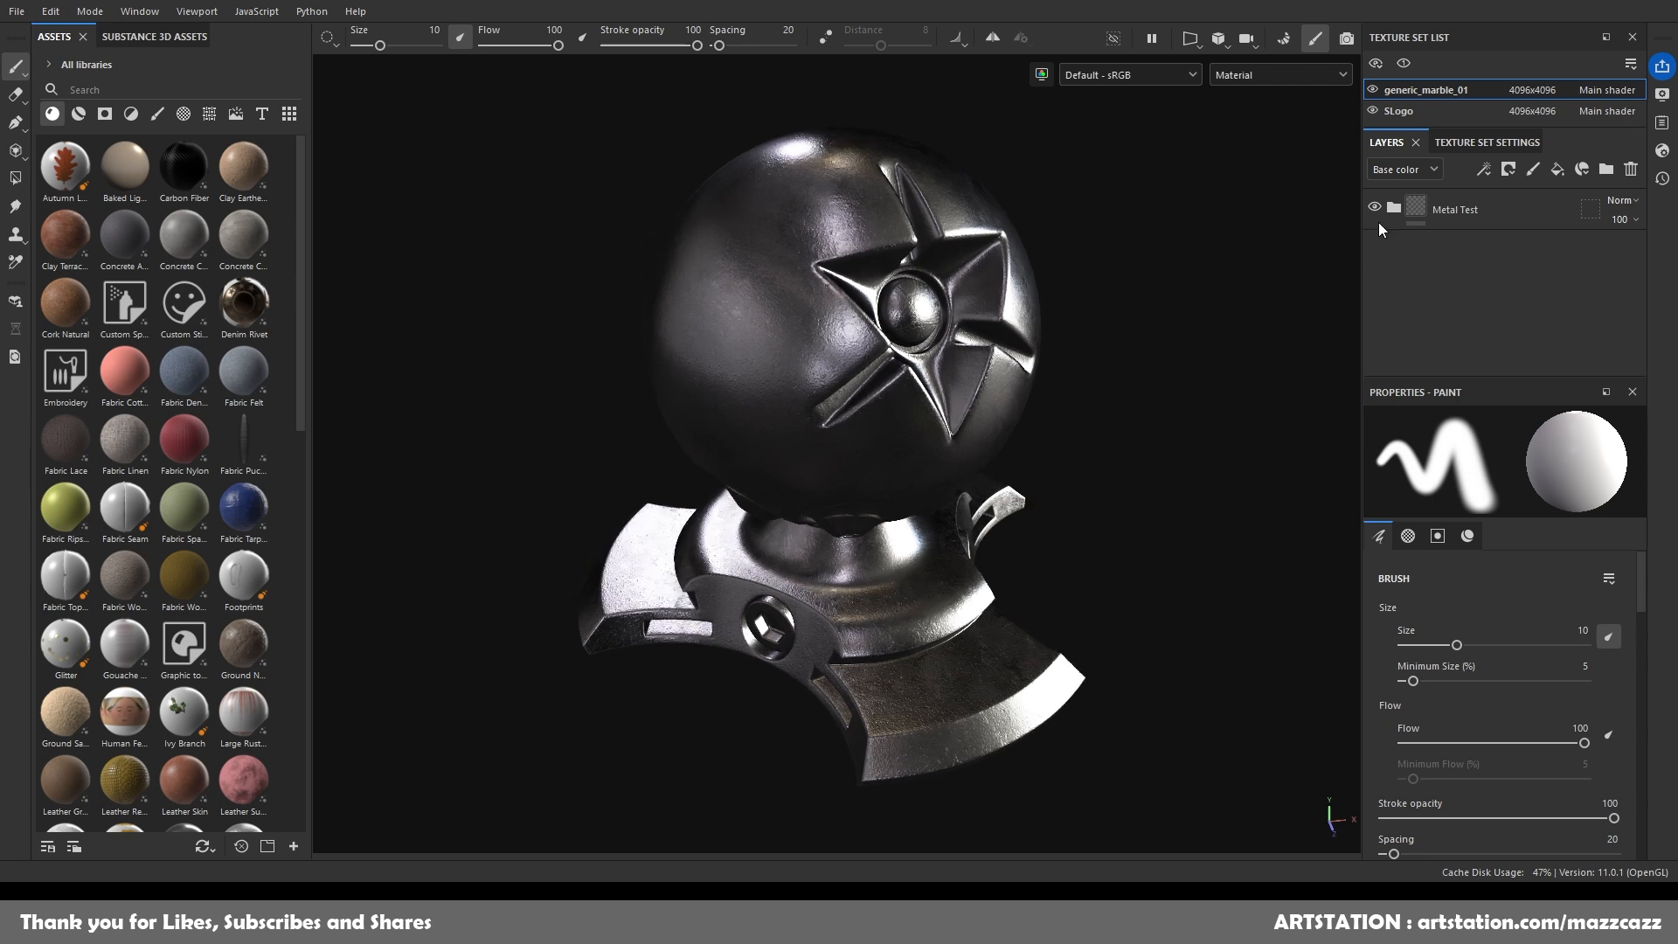
pyautogui.click(1375, 209)
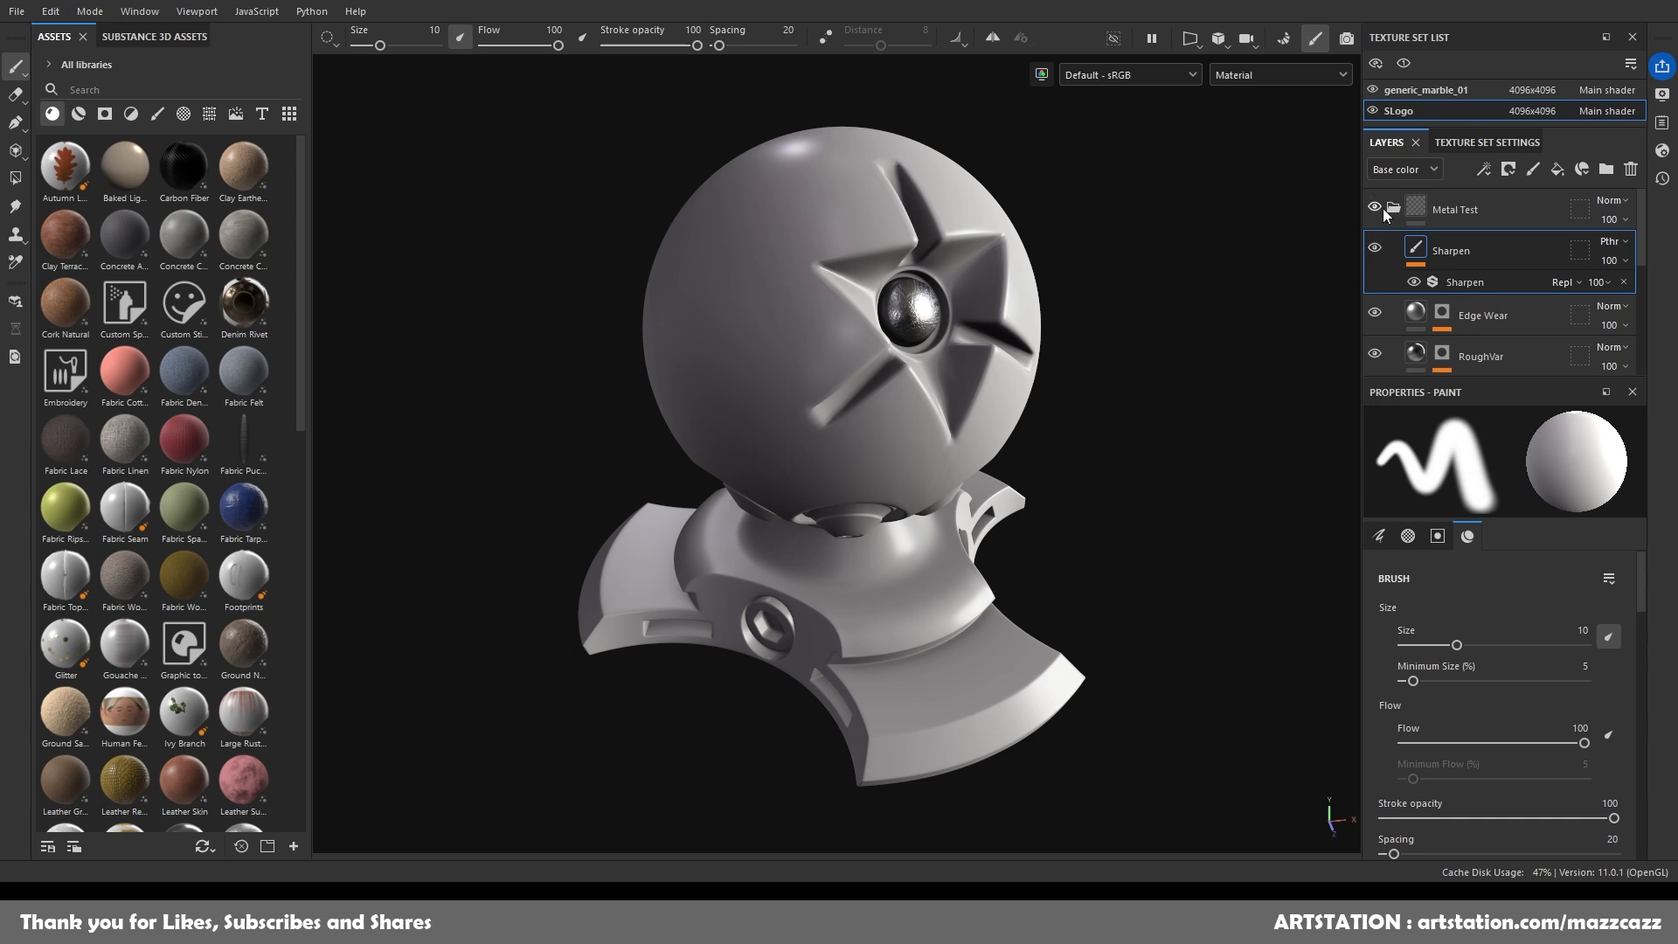
pyautogui.click(1381, 208)
pyautogui.click(1413, 88)
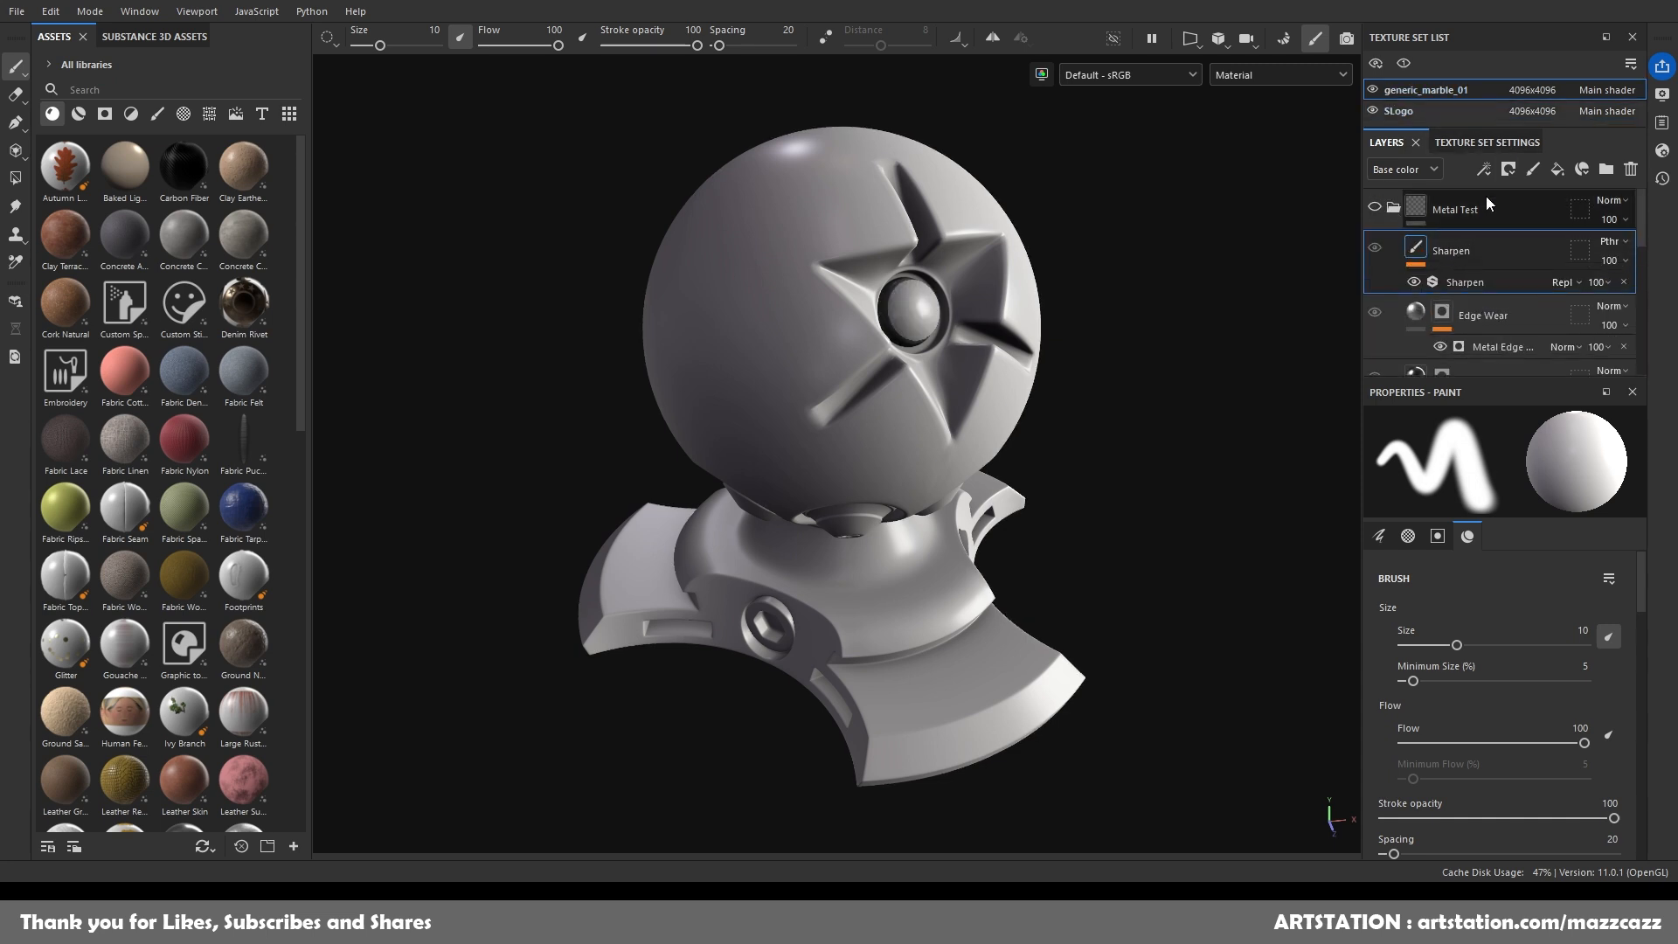
pyautogui.click(1392, 207)
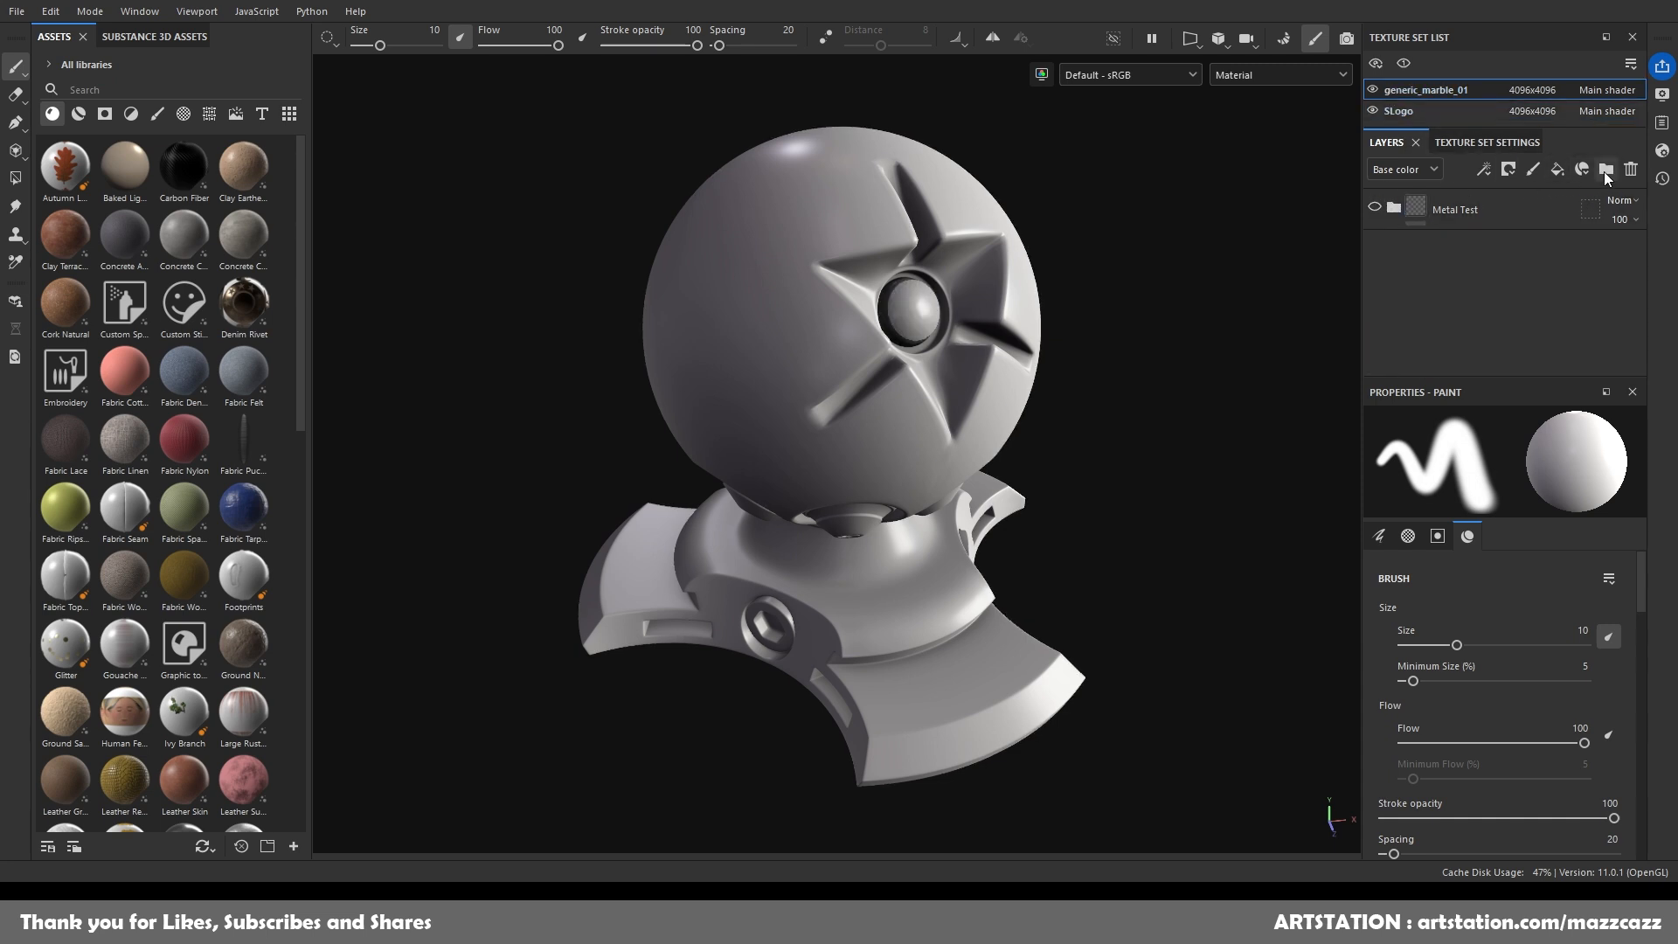
# Add a new folder to the generic_marble_01 layer stack and place it above Metal Test.
pyautogui.click(1606, 171)
pyautogui.moveTo(1444, 248); pyautogui.dragTo(1438, 197)
pyautogui.click(1392, 248)
pyautogui.click(1498, 254)
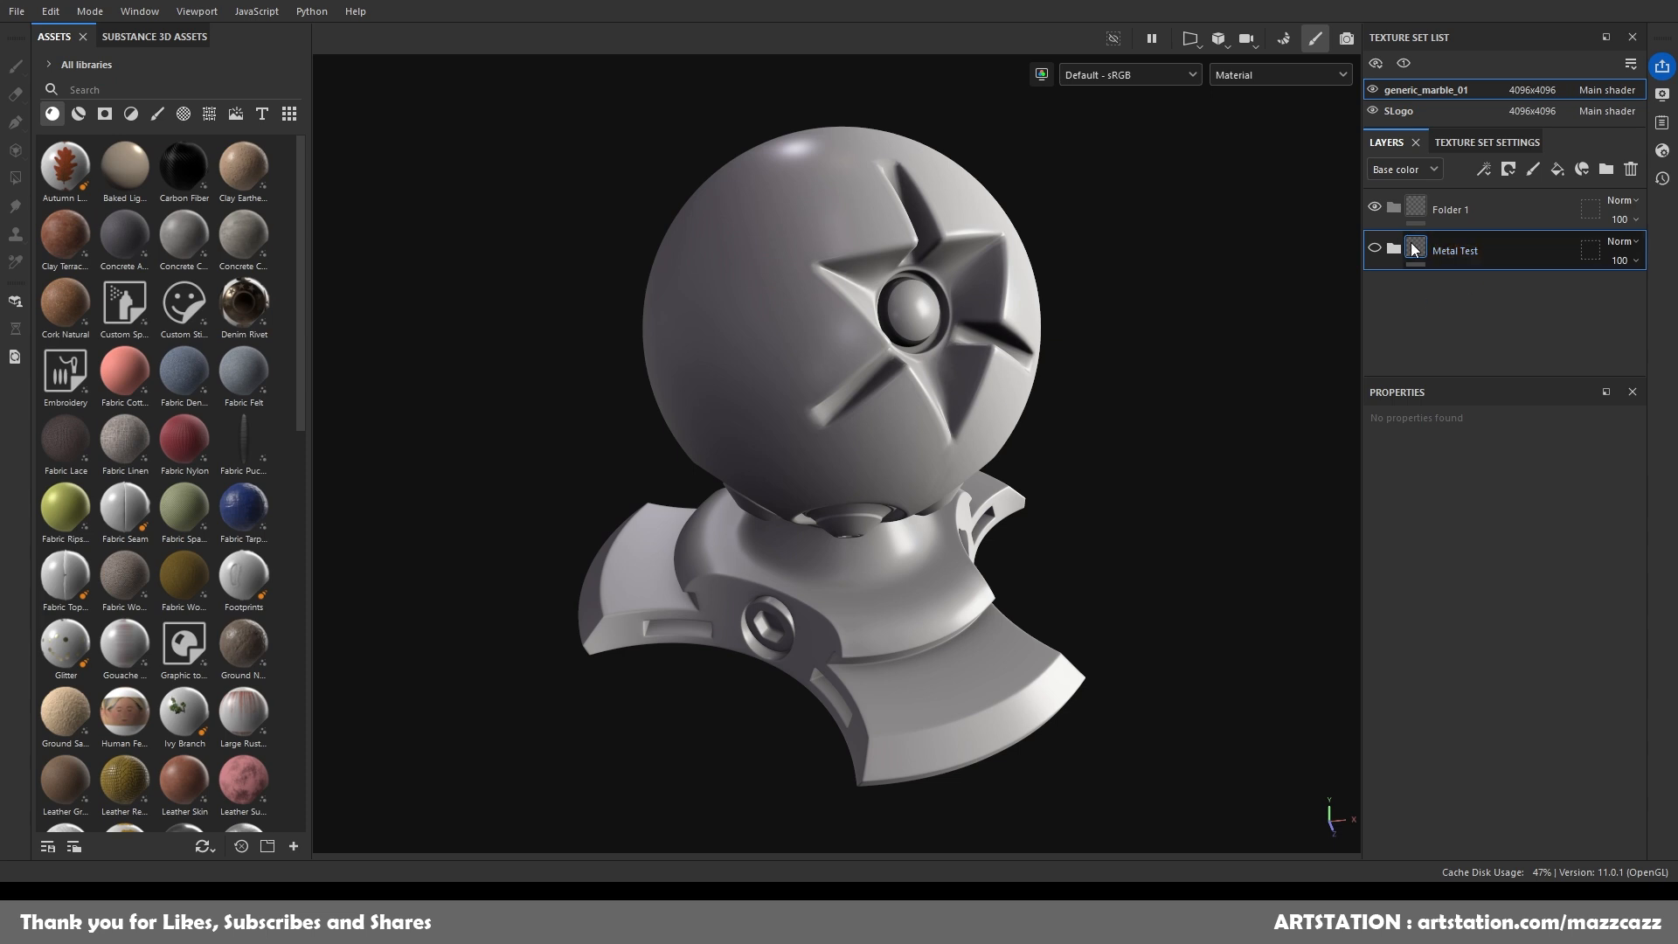
# Rename the new empty folder above Metal Test as Metal 2.
pyautogui.click(1452, 210)
pyautogui.doubleClick(1455, 210)
pyautogui.write('Meatl')
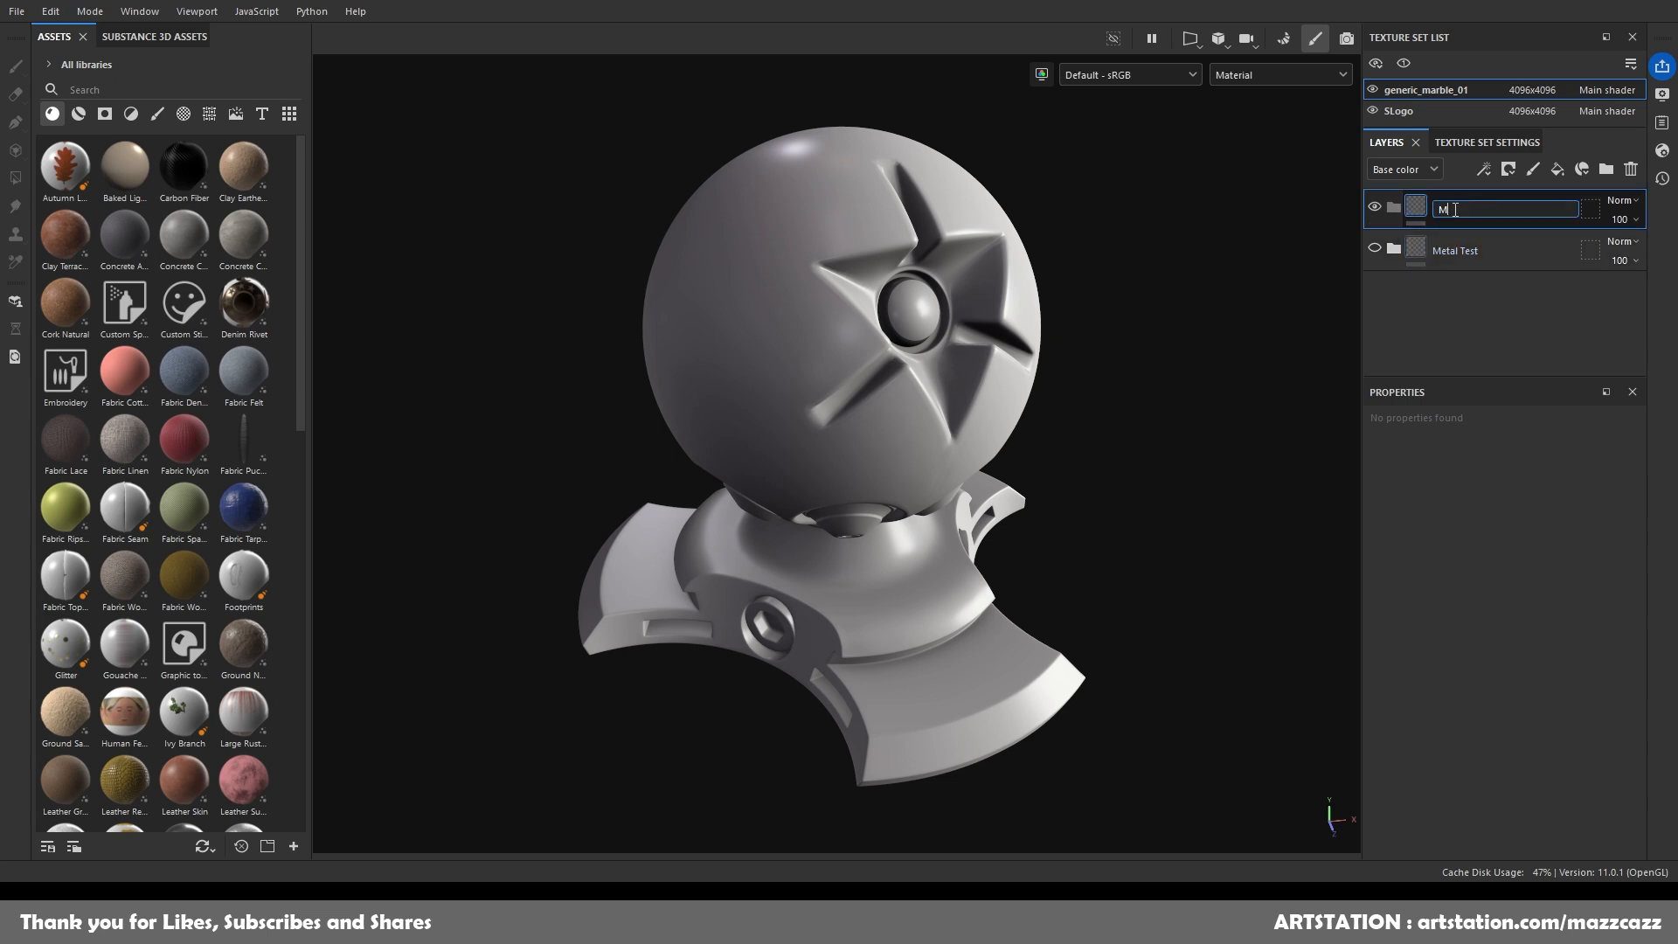
pyautogui.press('BackSpace')
pyautogui.press('BackSpace')
pyautogui.press('BackSpace')
pyautogui.write('tal 2')
pyautogui.press('Return')
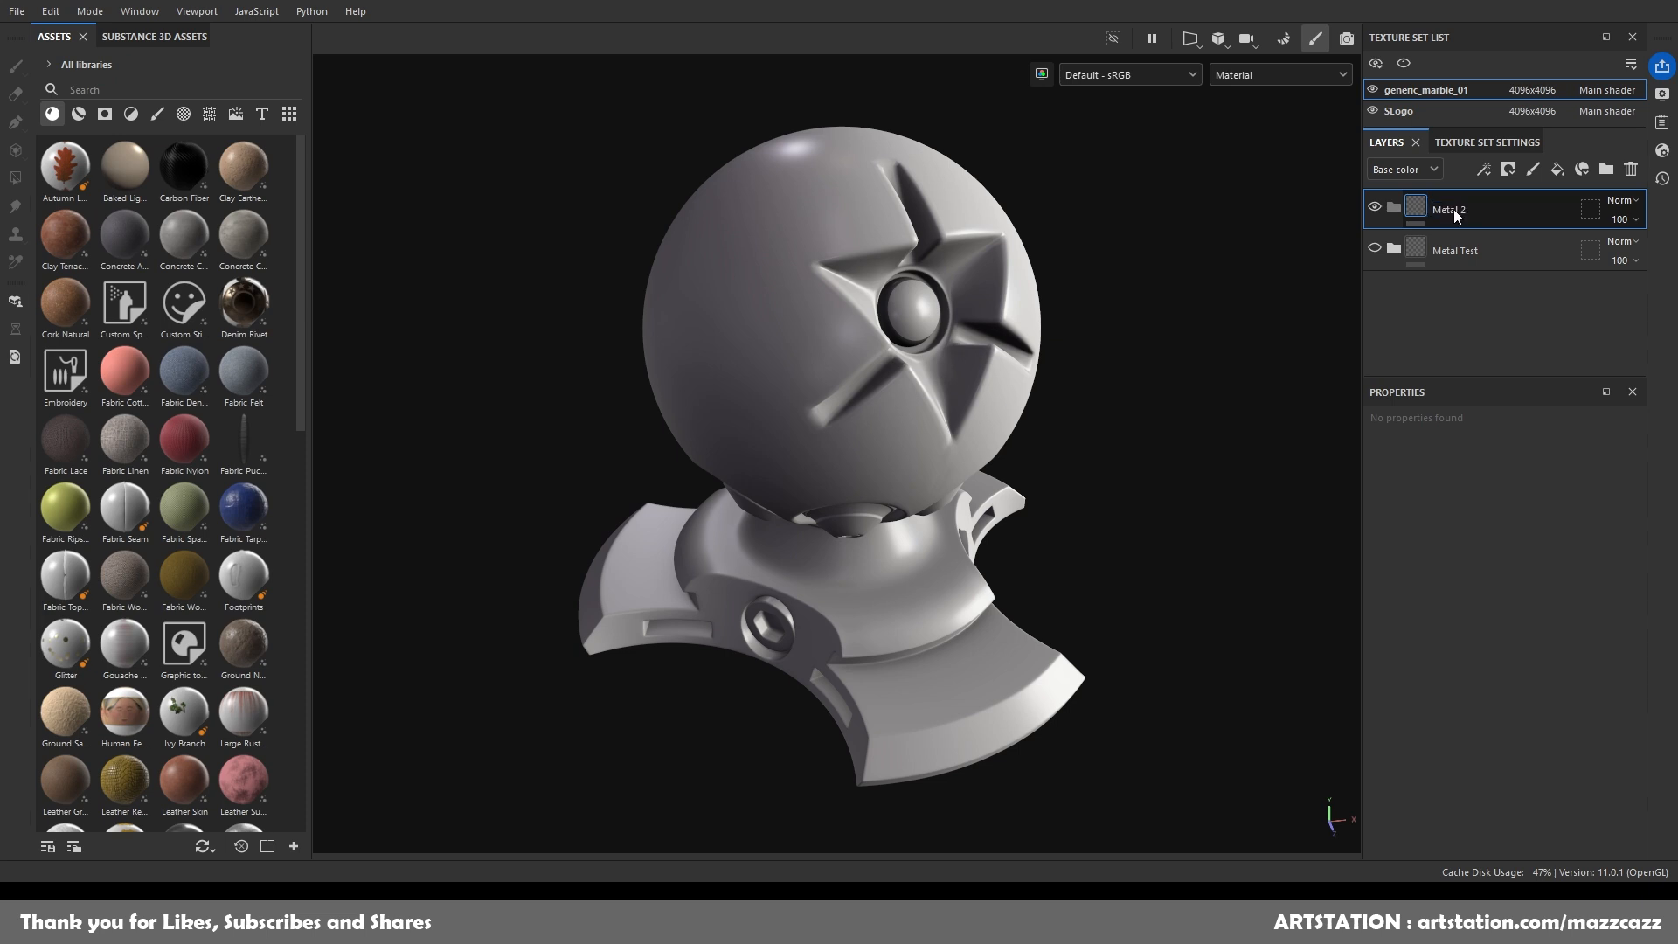
# Add a fill layer inside the Metal 2 folder and enable its metallic and roughness channels alongside base color.
pyautogui.click(1557, 170)
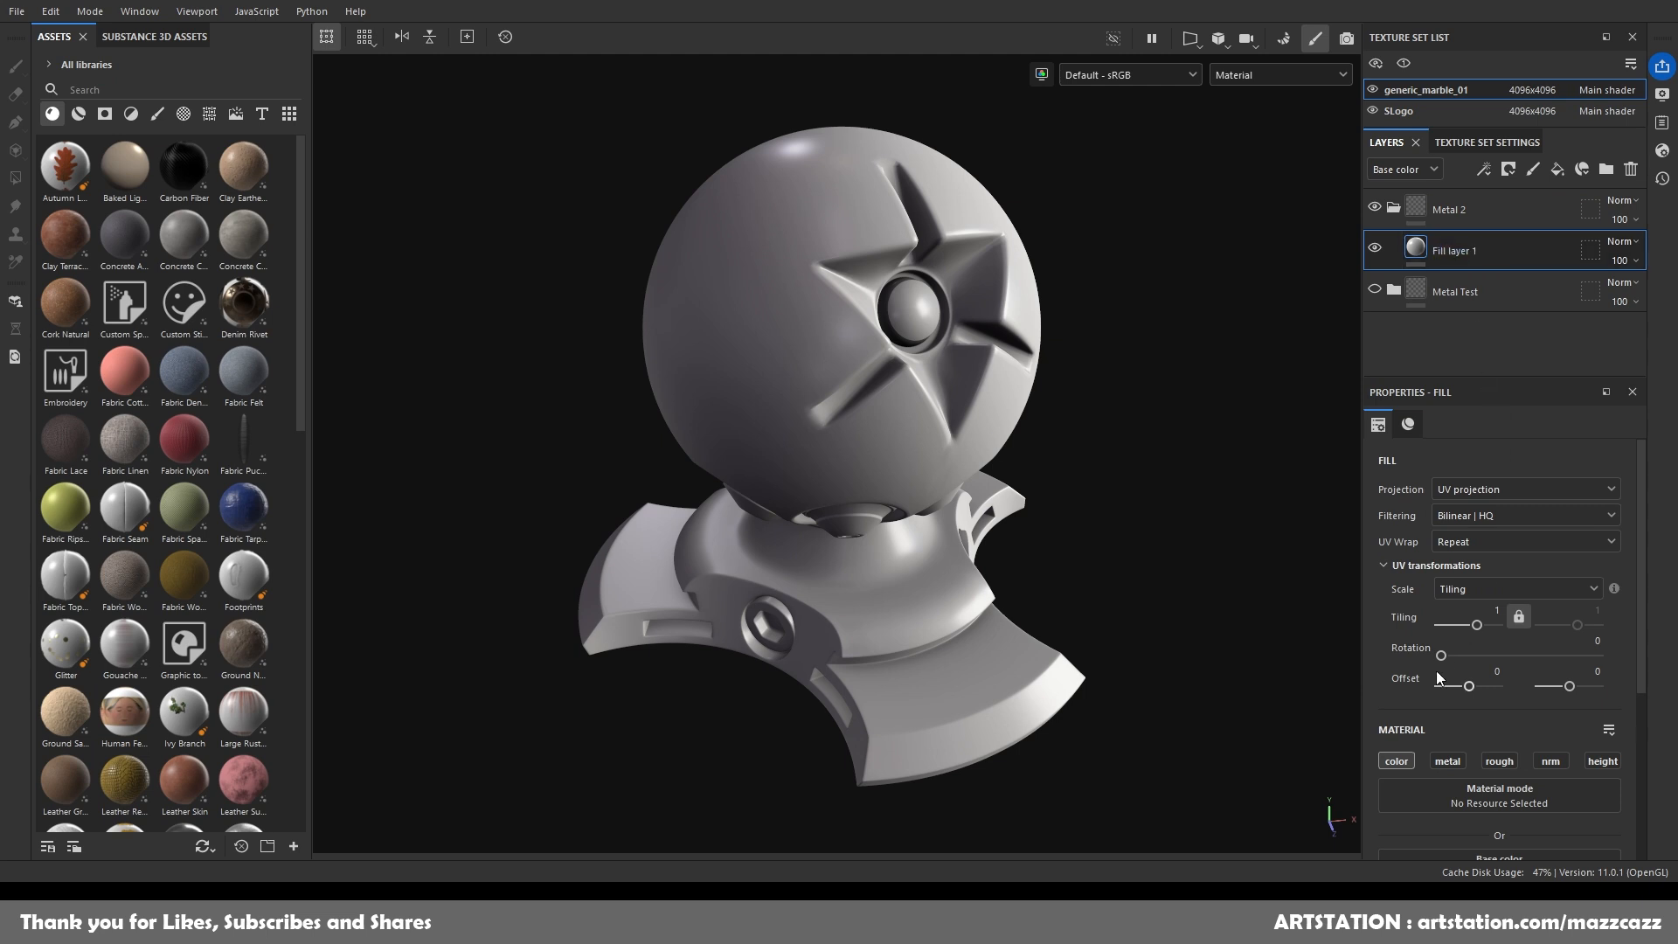
pyautogui.scroll(-2, 1422, 680)
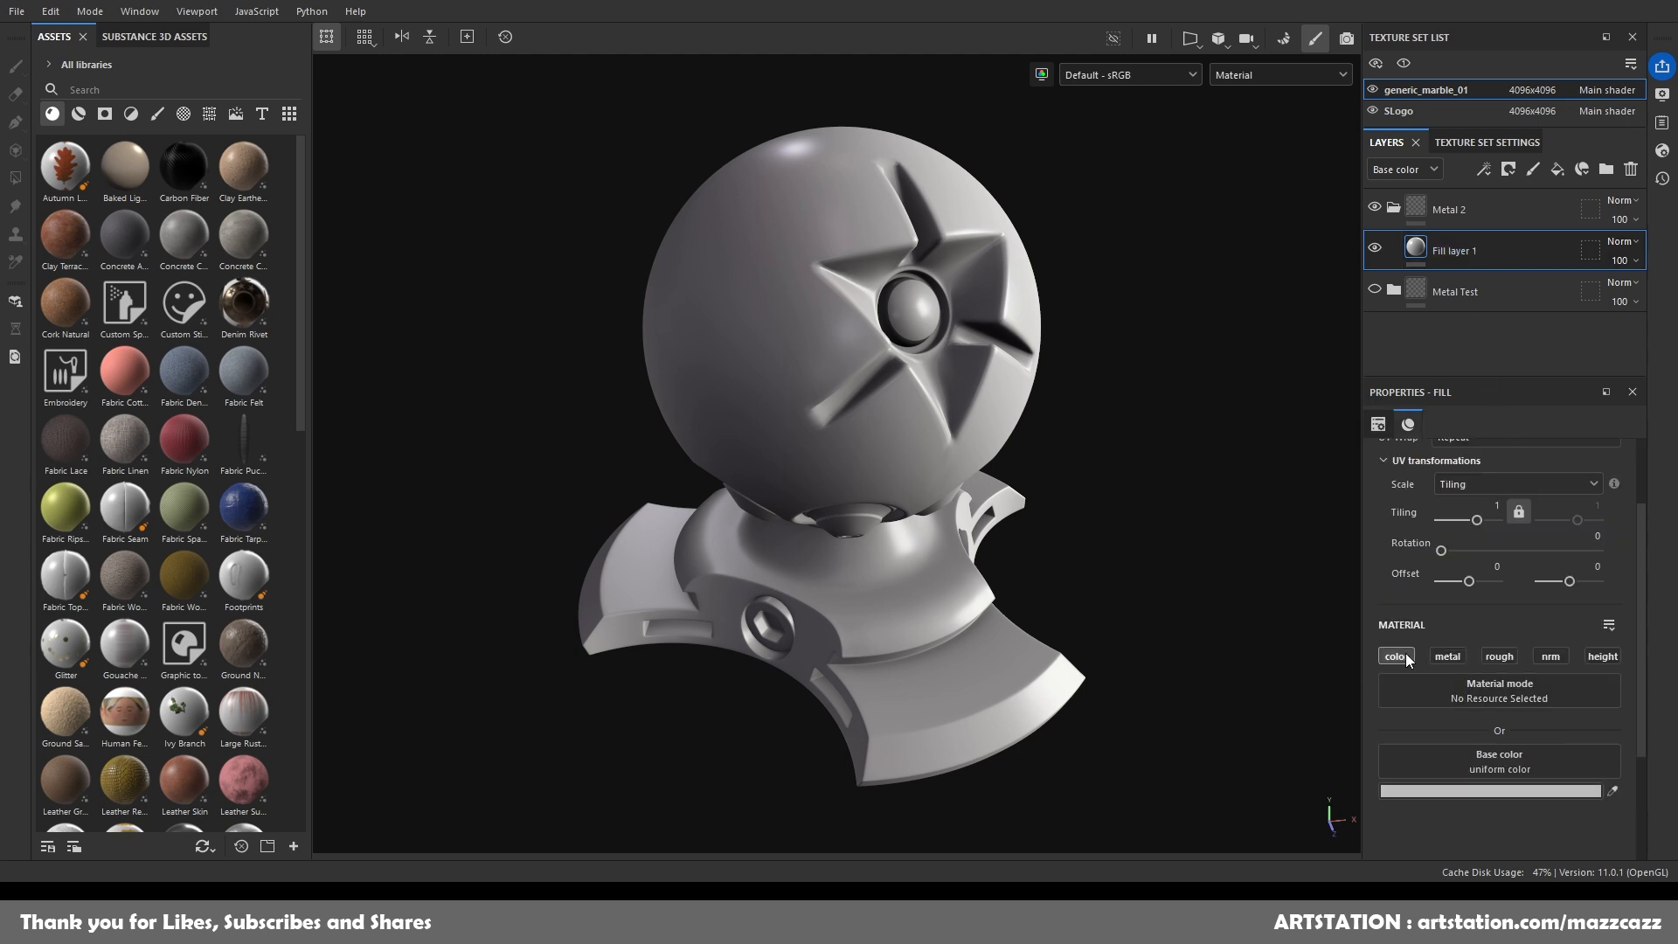
pyautogui.click(1450, 656)
pyautogui.click(1499, 657)
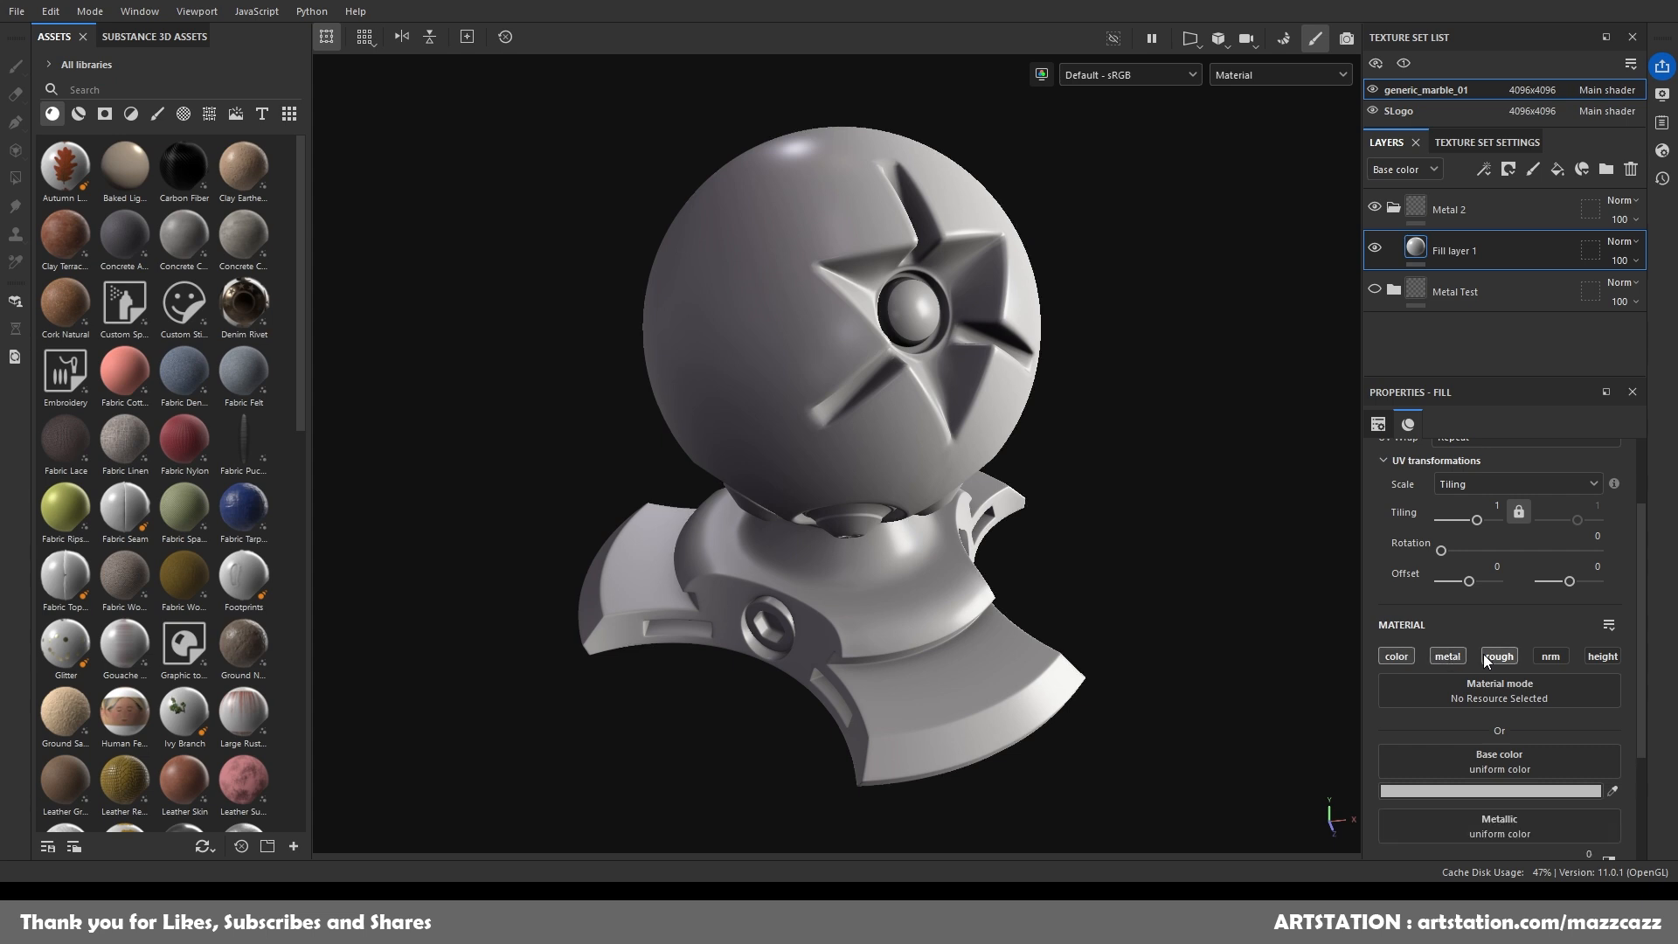
pyautogui.scroll(-1, 1498, 569)
pyautogui.scroll(-2, 1498, 568)
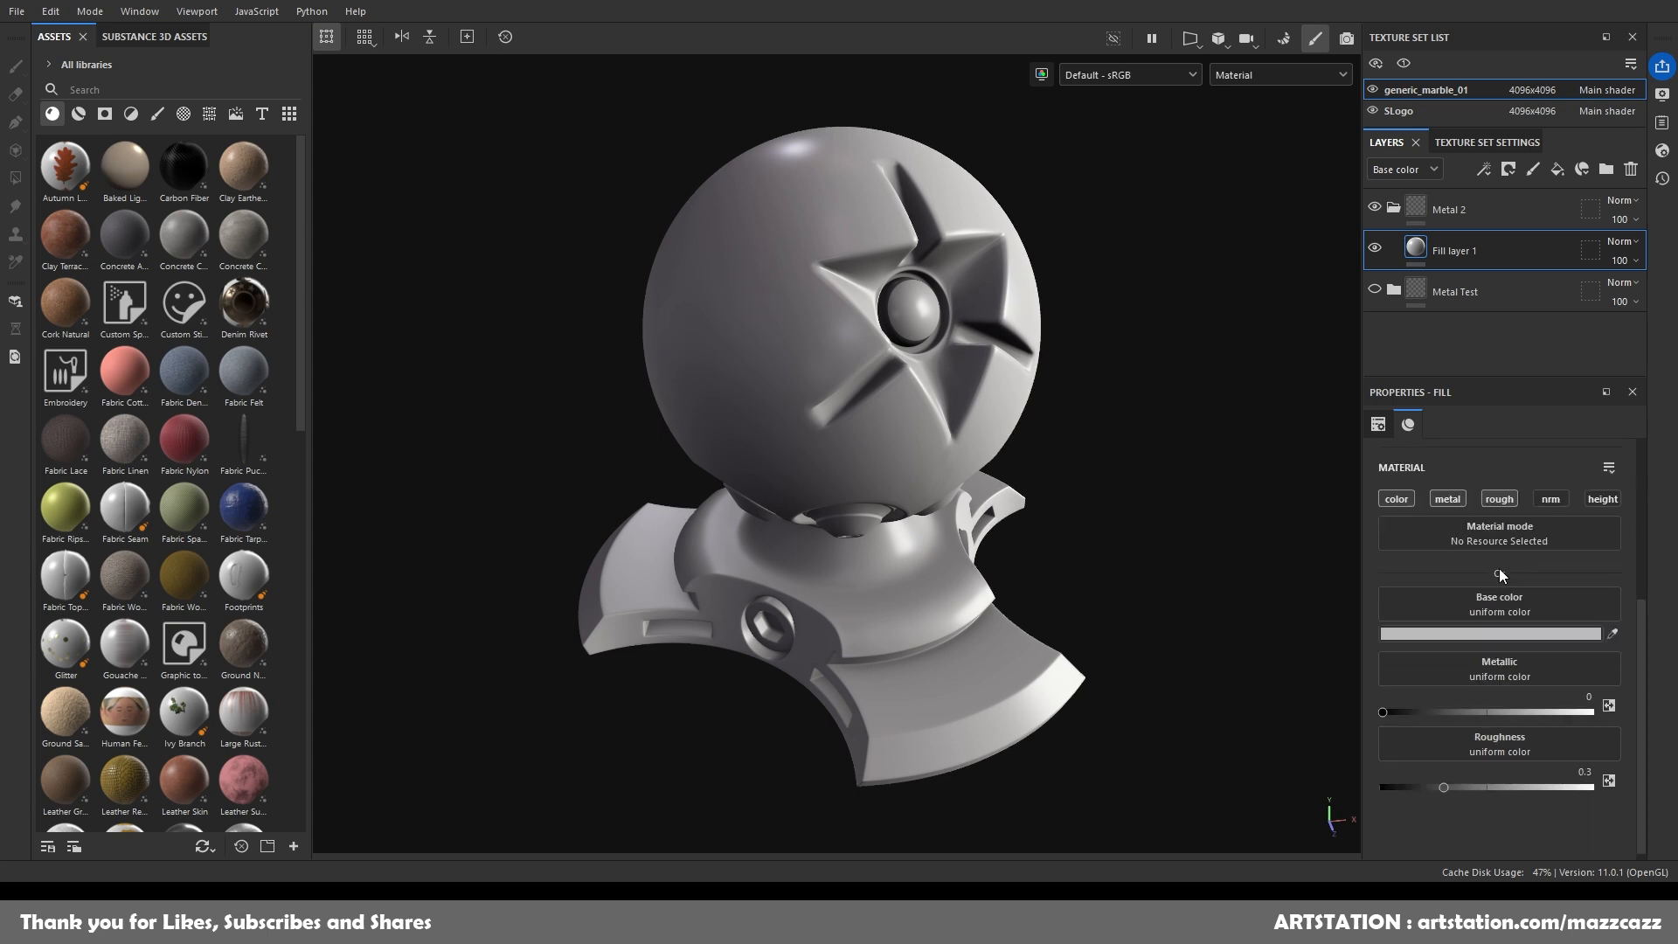
# Set the metallic value of the fill layer in the Metal 2 folder to 1 and darken its base color to dark grey.
pyautogui.moveTo(1386, 718); pyautogui.dragTo(1614, 716)
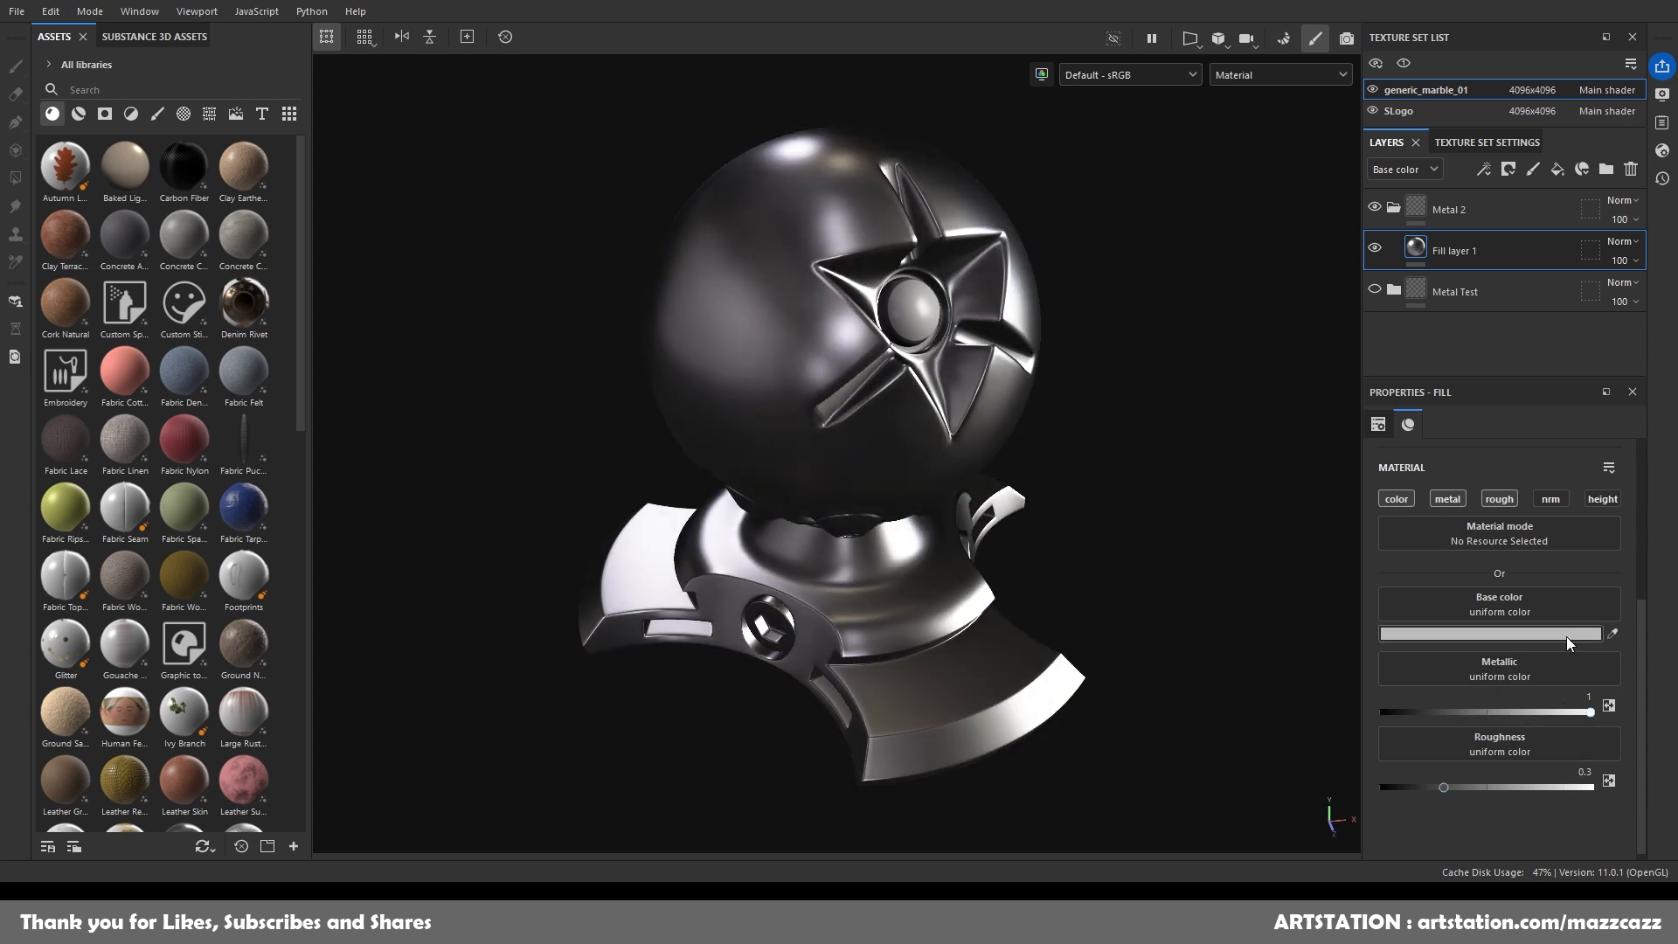
pyautogui.moveTo(1335, 647); pyautogui.dragTo(1316, 729)
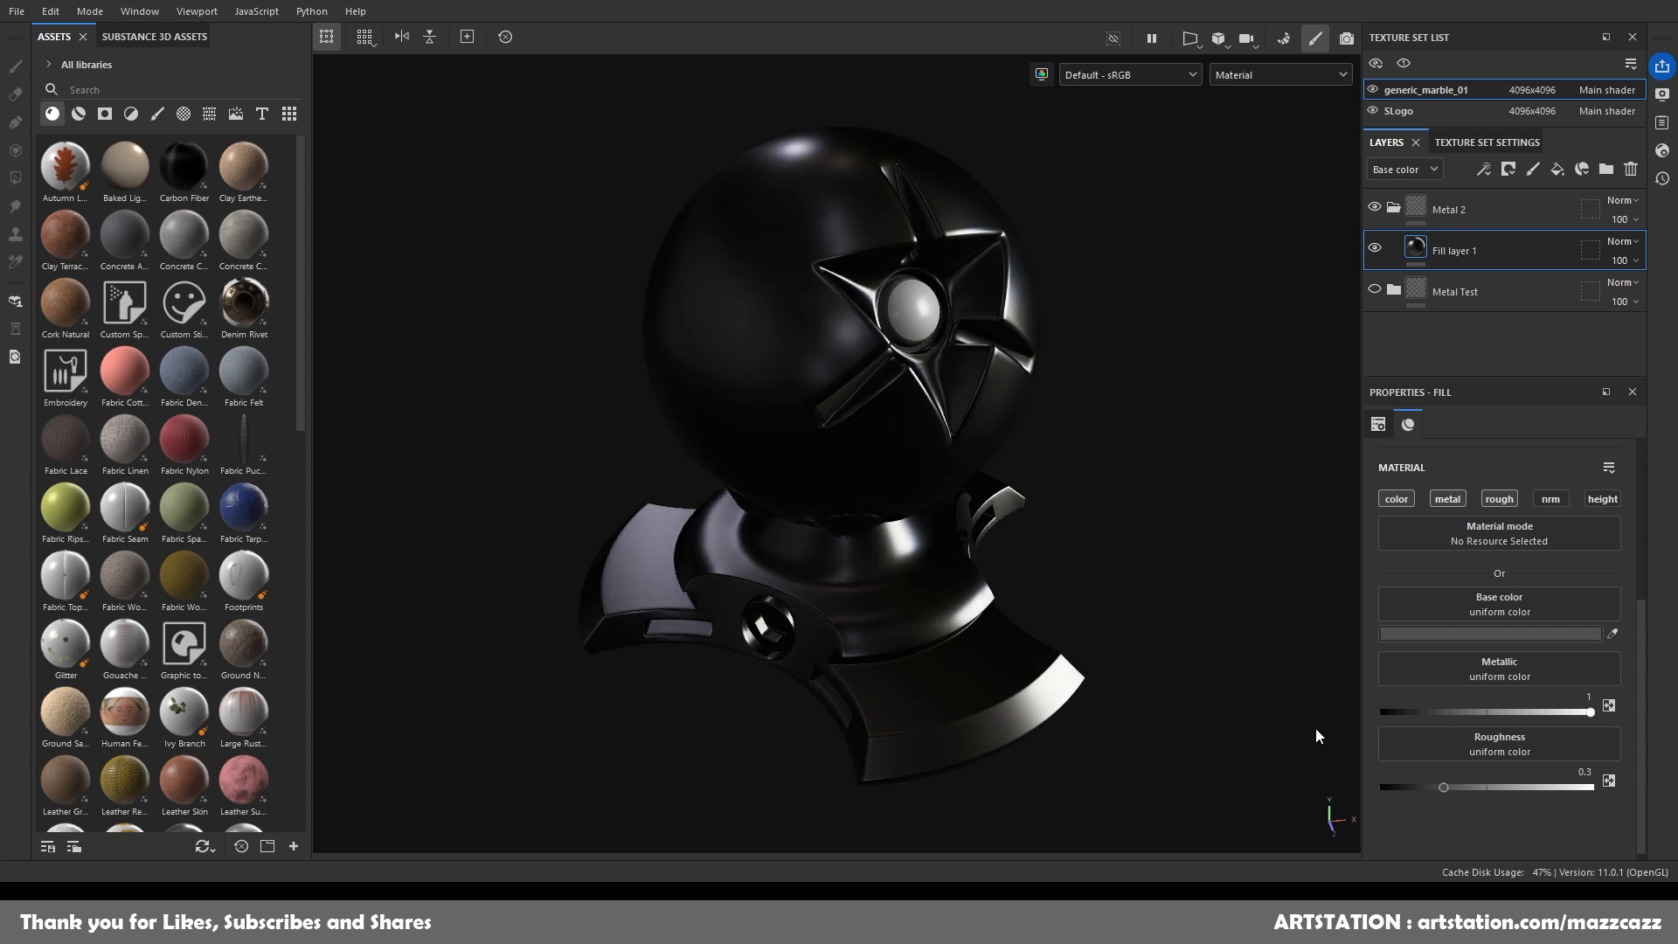
pyautogui.keyDown('alt'); pyautogui.moveTo(1060, 376); pyautogui.dragTo(990, 404); pyautogui.keyUp('alt')
pyautogui.scroll(-2, 939, 387)
pyautogui.keyDown('alt'); pyautogui.moveTo(990, 405); pyautogui.dragTo(957, 432, button='middle'); pyautogui.keyUp('alt')
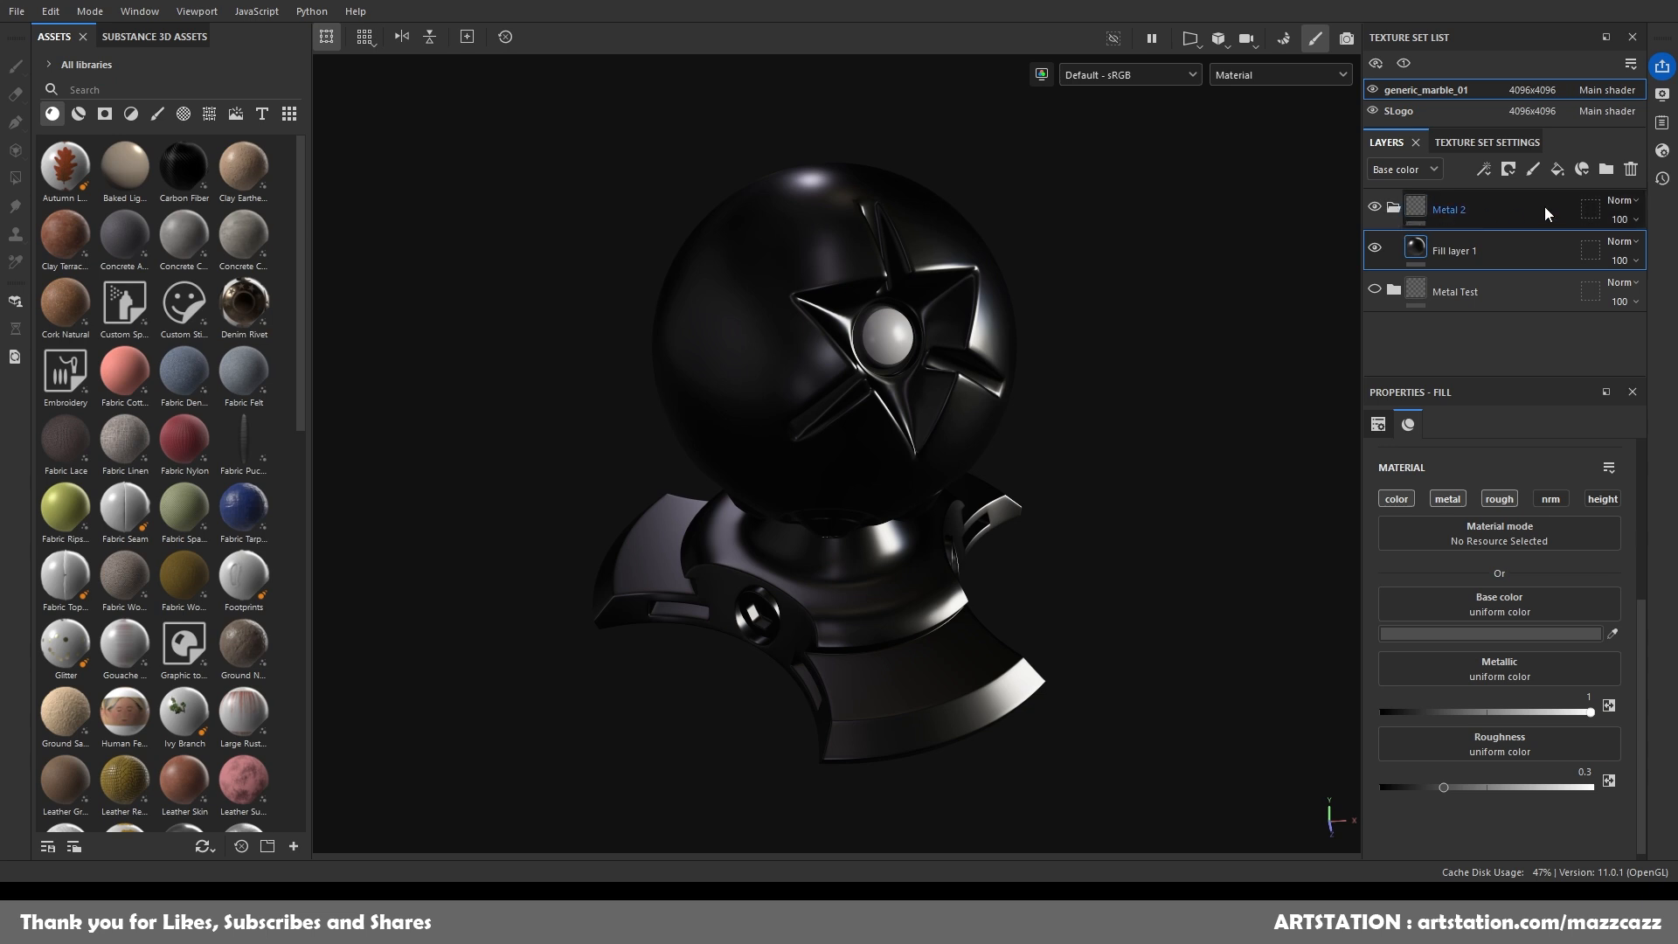
# Add a second fill layer above the dark metal fill inside the Metal 2 folder.
pyautogui.click(1558, 170)
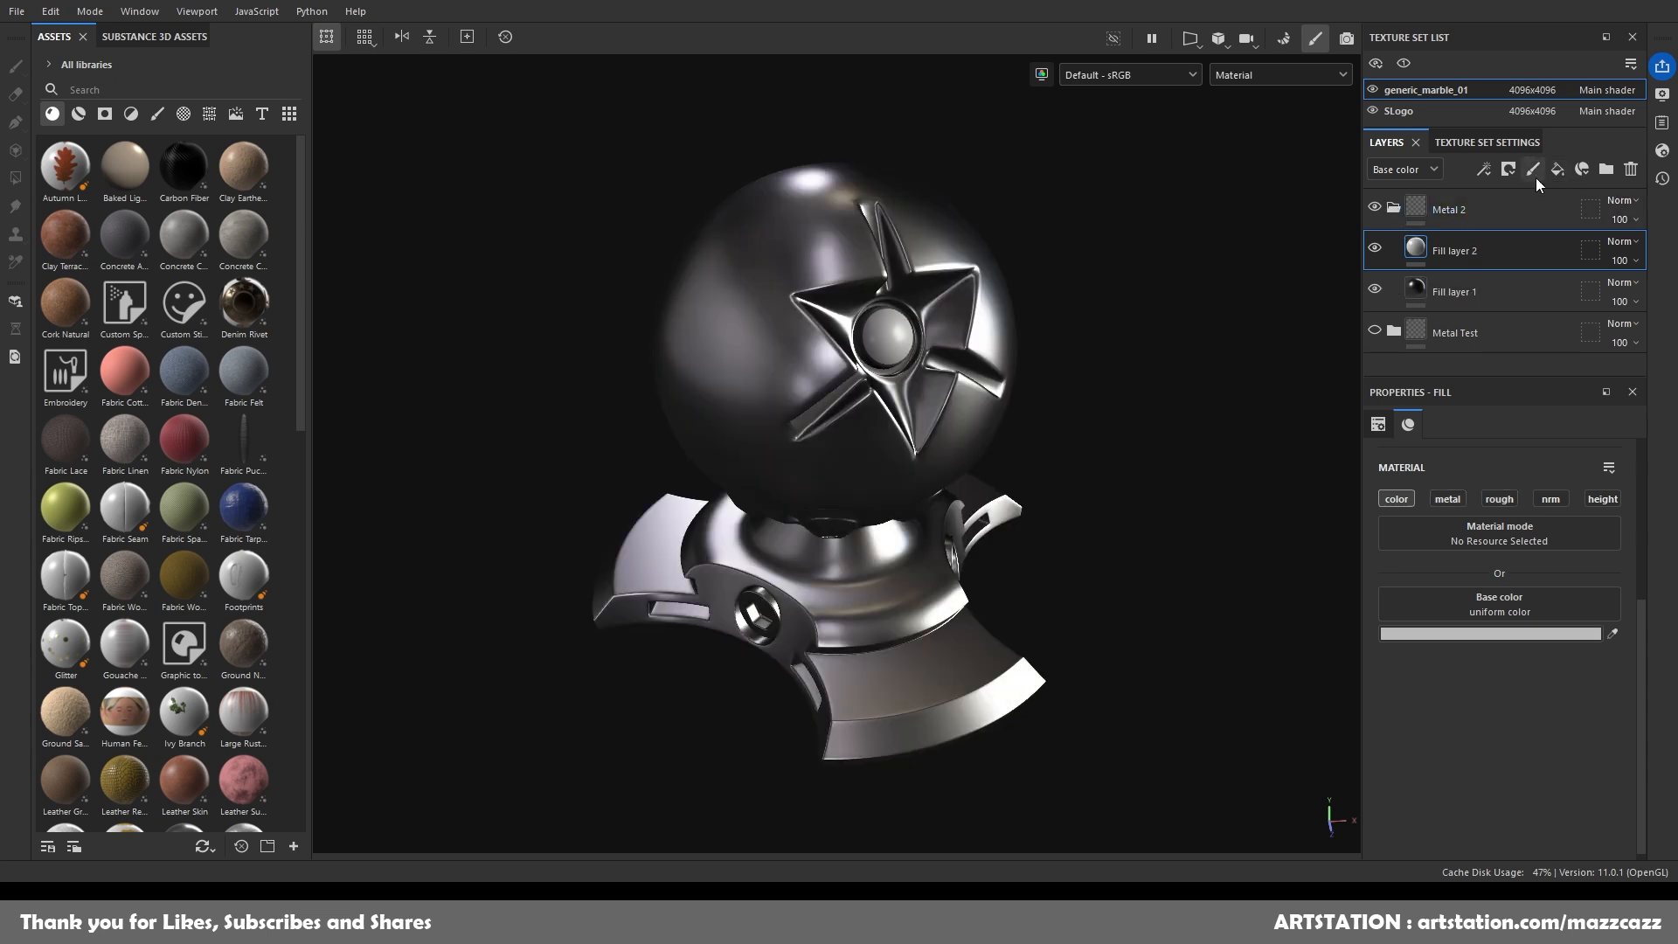
pyautogui.keyDown('alt'); pyautogui.moveTo(1204, 535); pyautogui.dragTo(1156, 539); pyautogui.keyUp('alt')
pyautogui.scroll(2, 1154, 543)
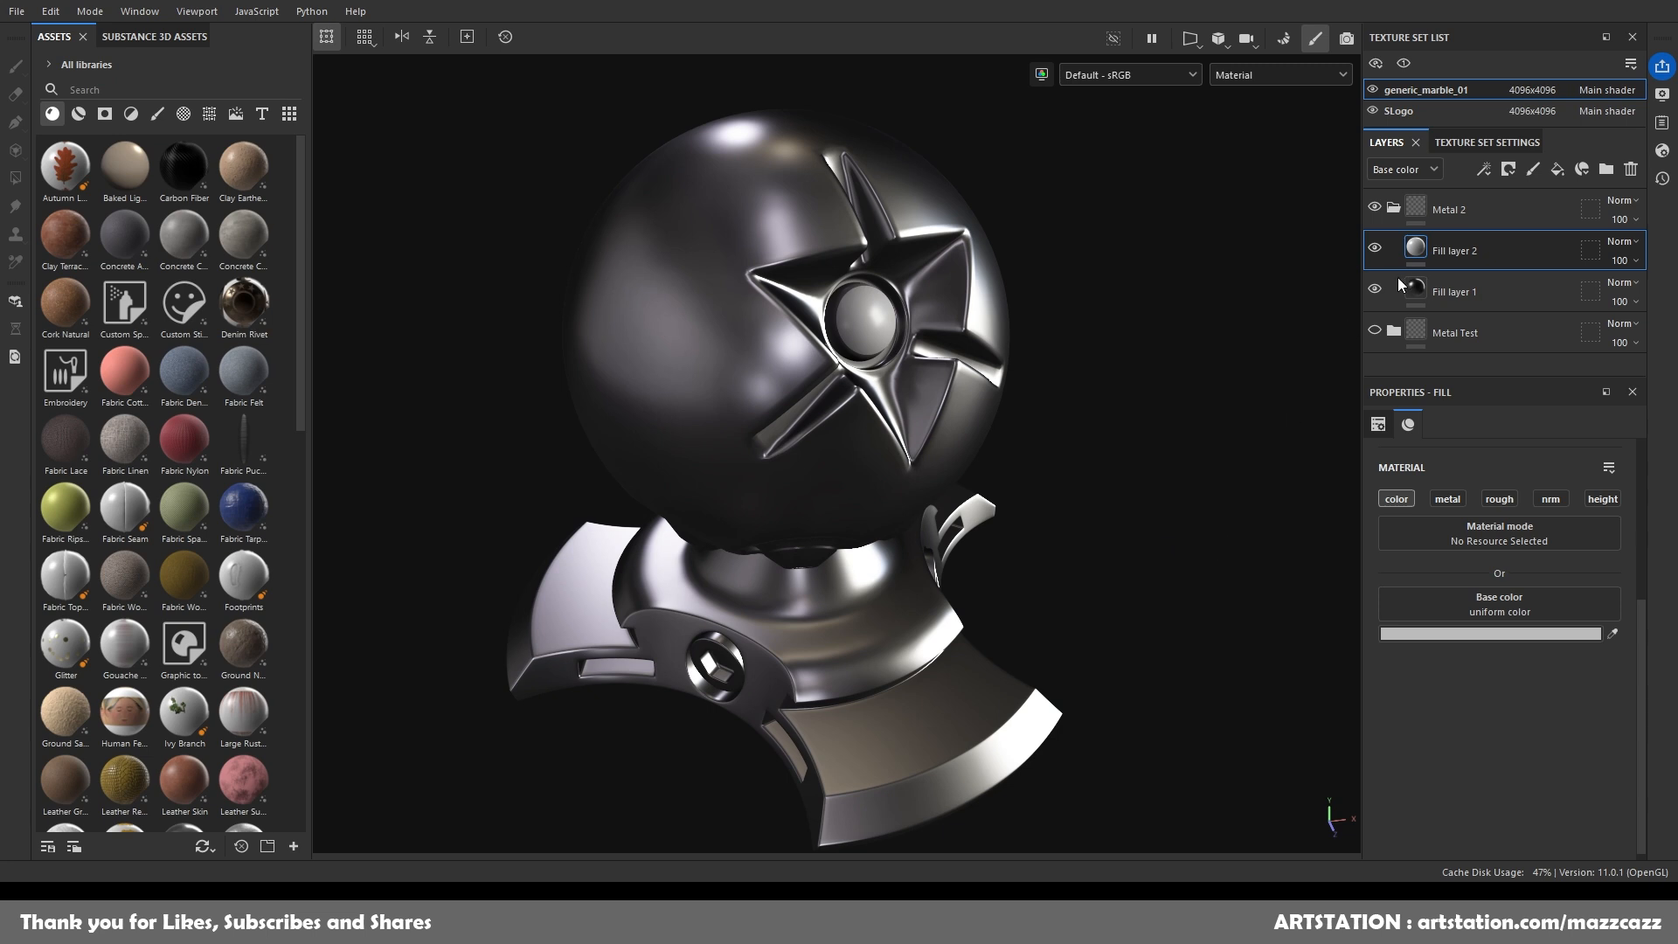
# Look through the layers inside the hidden Metal Test folder and collapse the folder again.
pyautogui.click(1394, 331)
pyautogui.scroll(-5, 1468, 316)
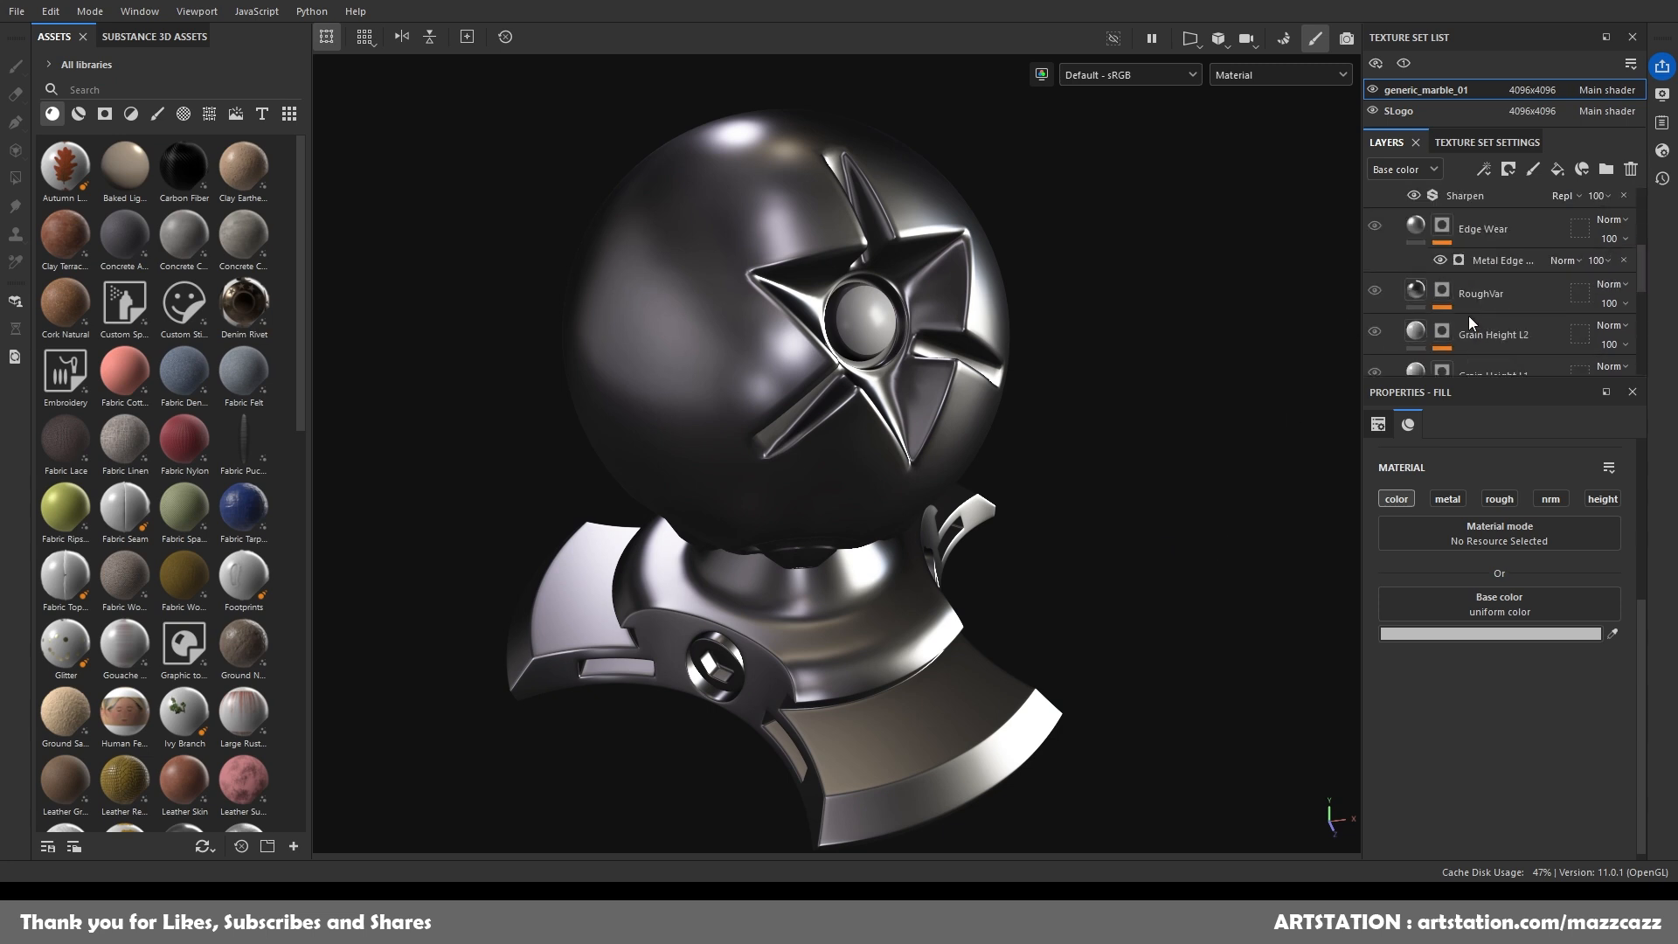
pyautogui.scroll(3, 1472, 311)
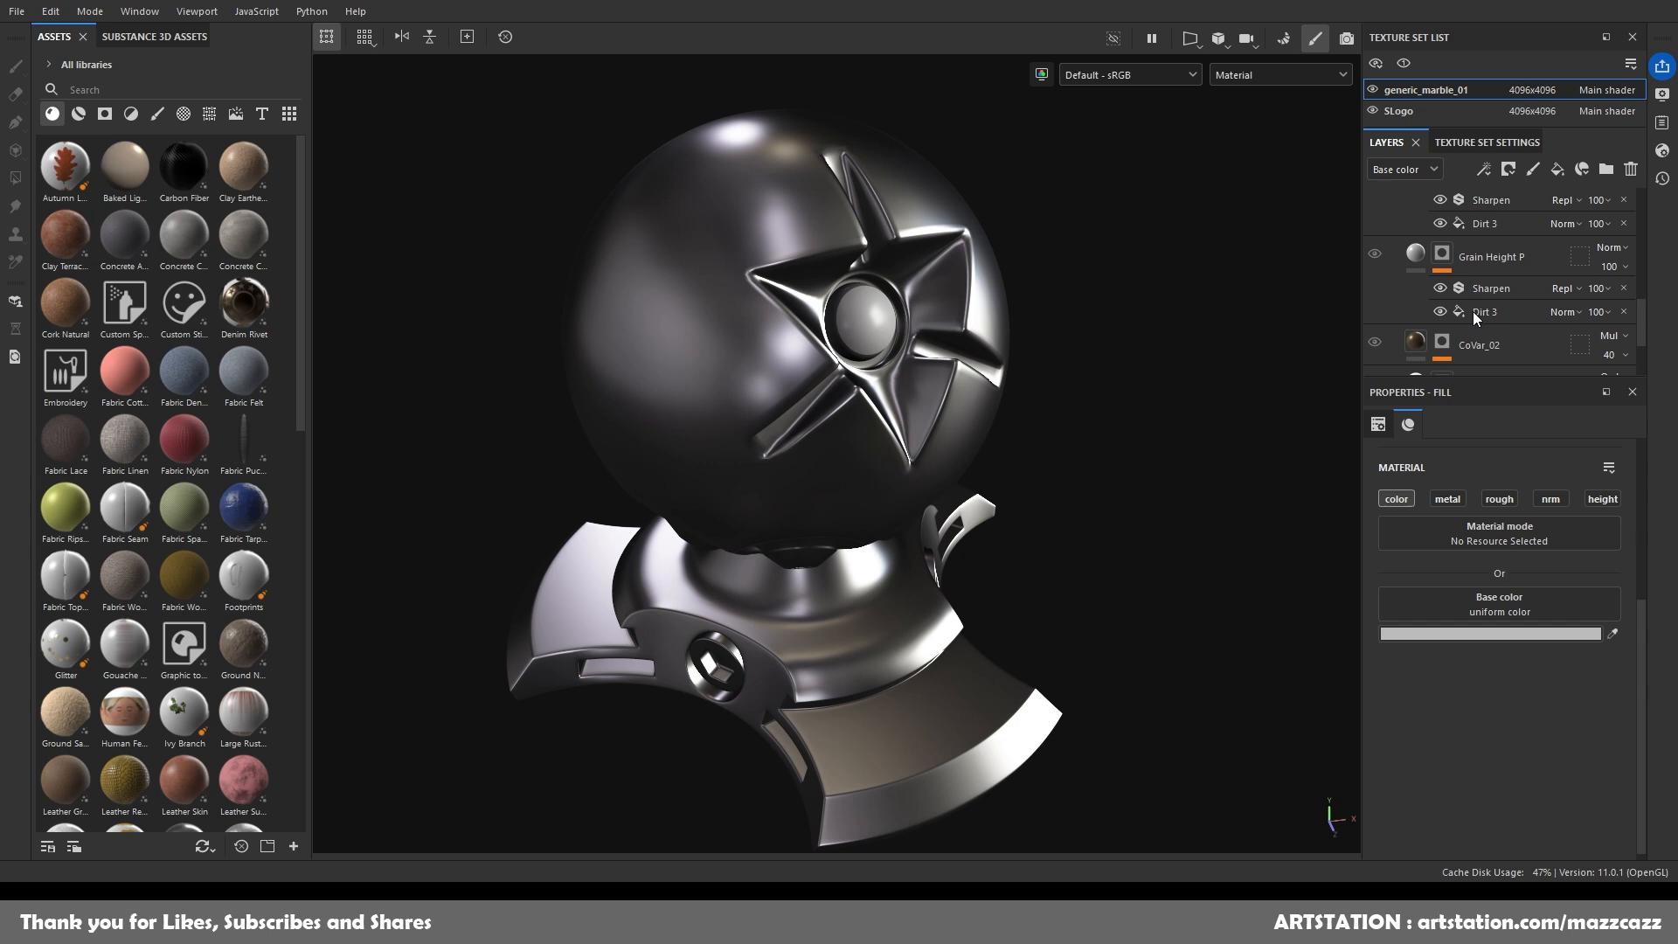
pyautogui.scroll(3, 1460, 293)
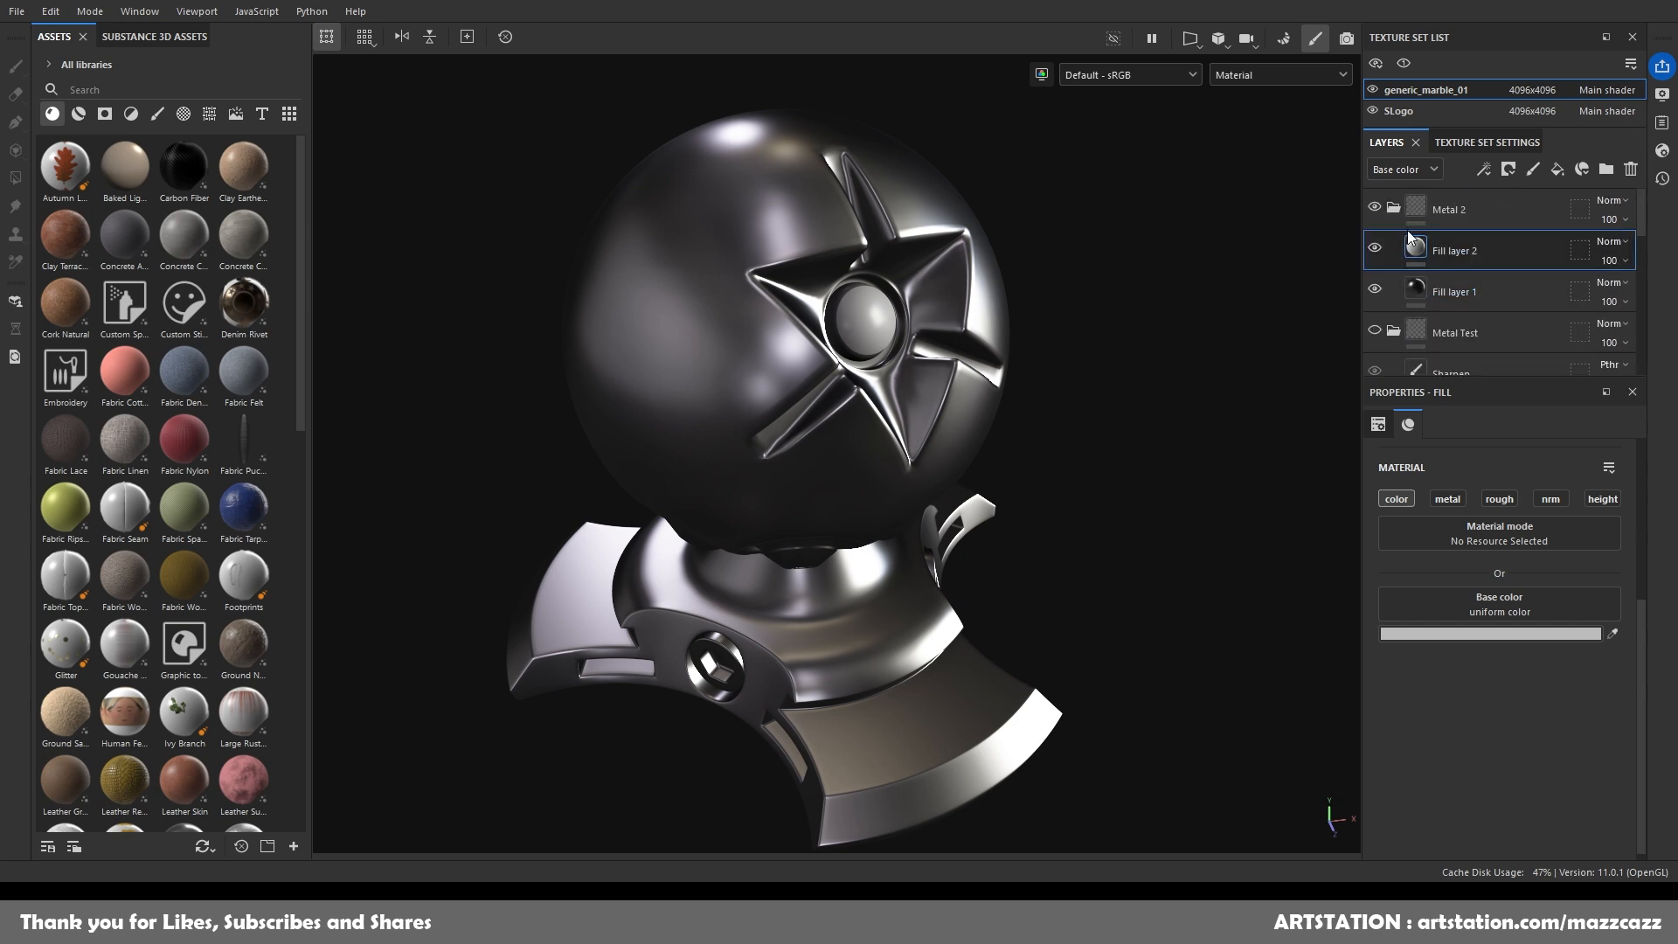
pyautogui.click(1393, 331)
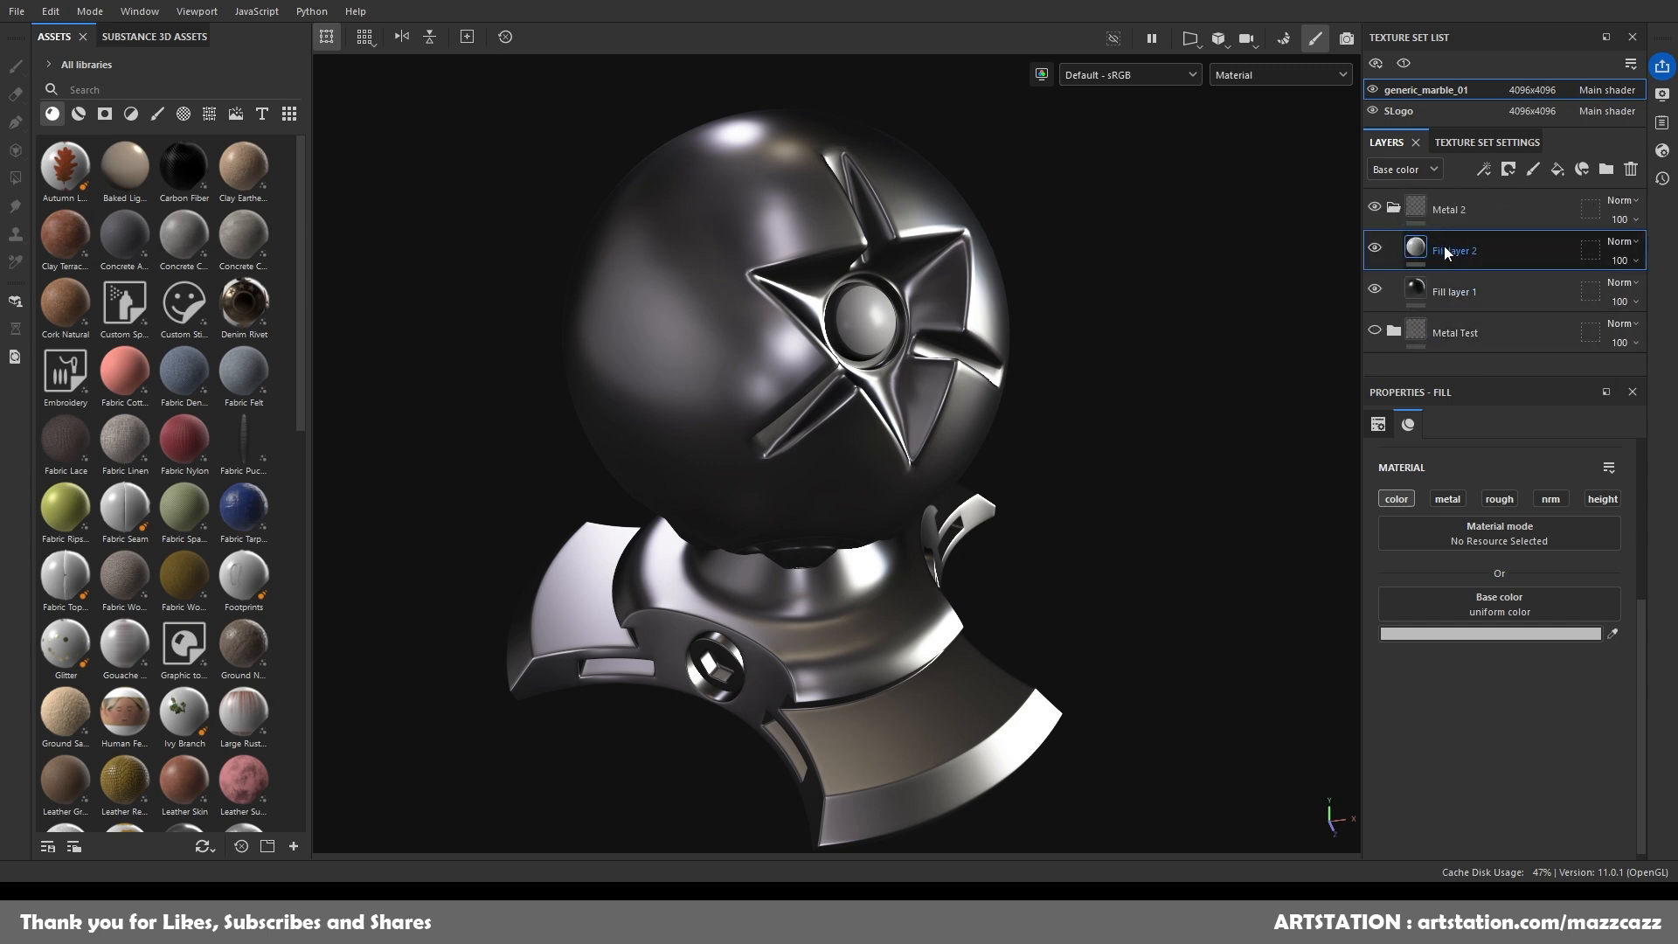
# Rename the dark metal fill layer as Base Metal and the fill layer above it as Dirt 1.
pyautogui.doubleClick(1454, 294)
pyautogui.write('Base Metal')
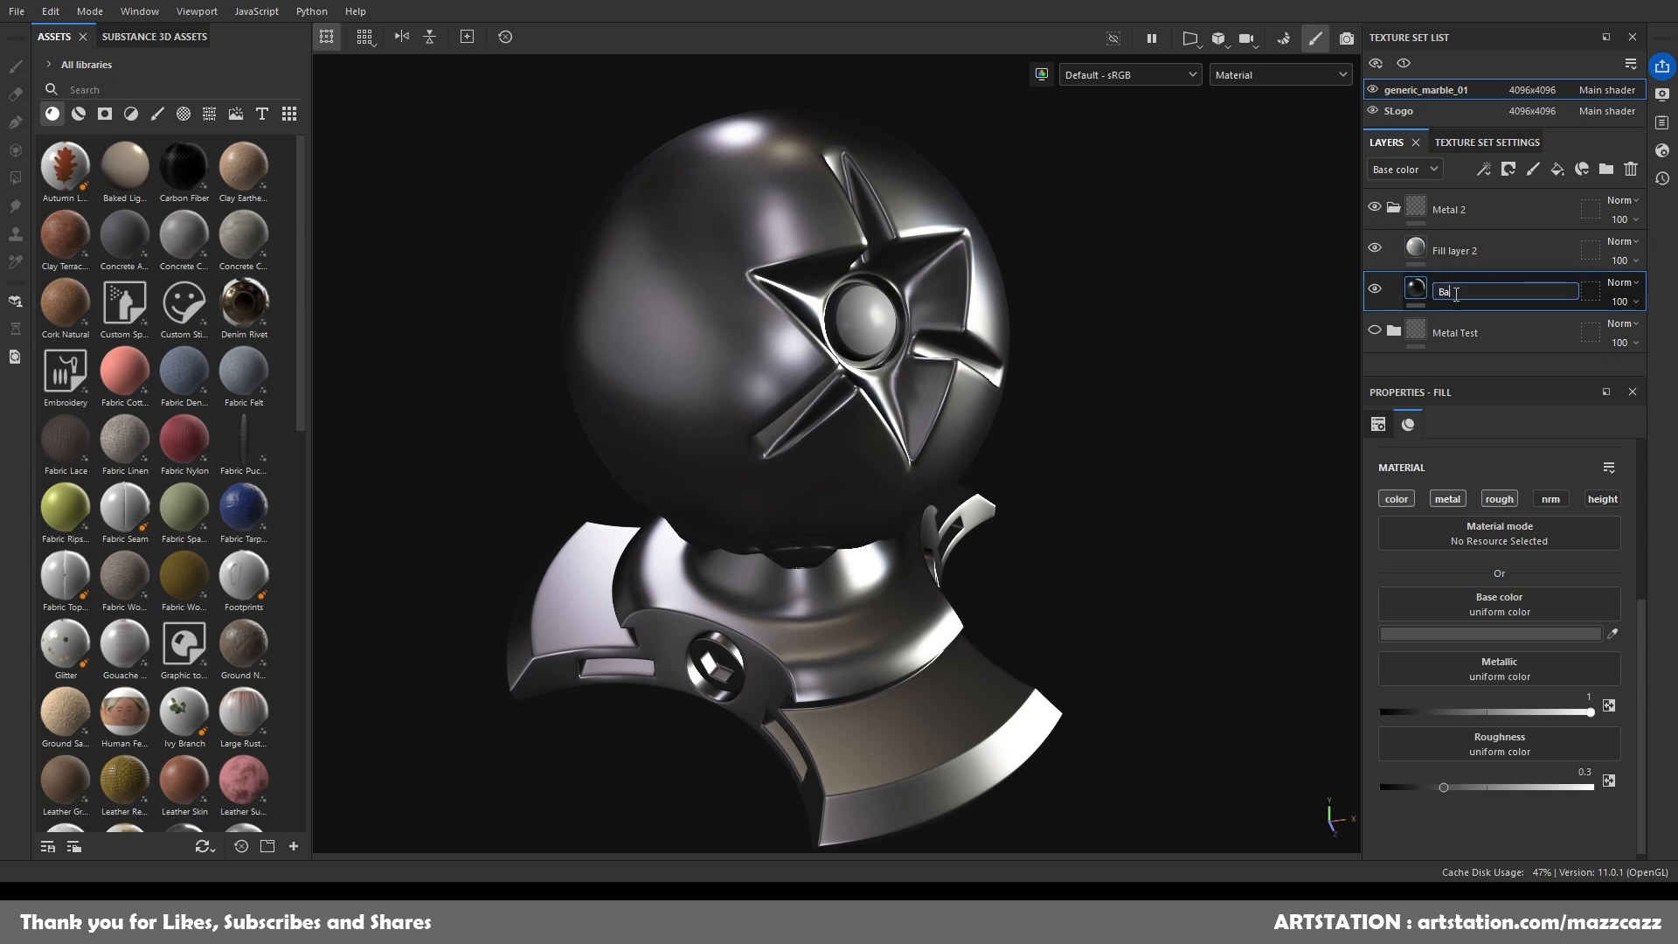
pyautogui.press('Return')
pyautogui.click(1458, 253)
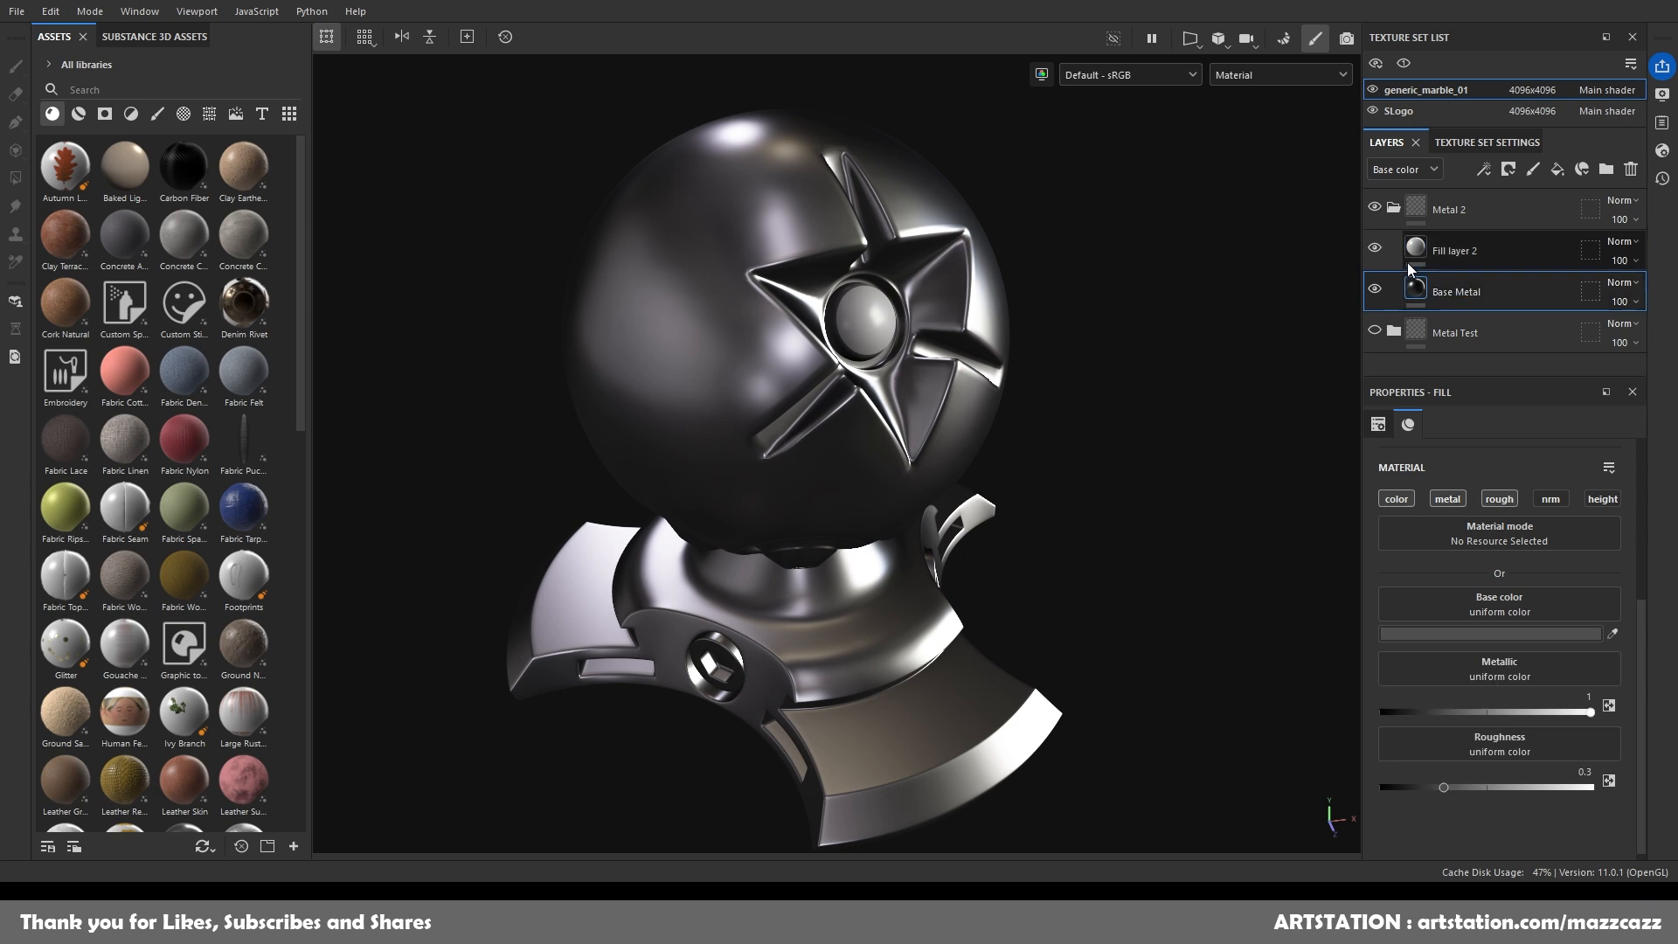
pyautogui.doubleClick(1460, 254)
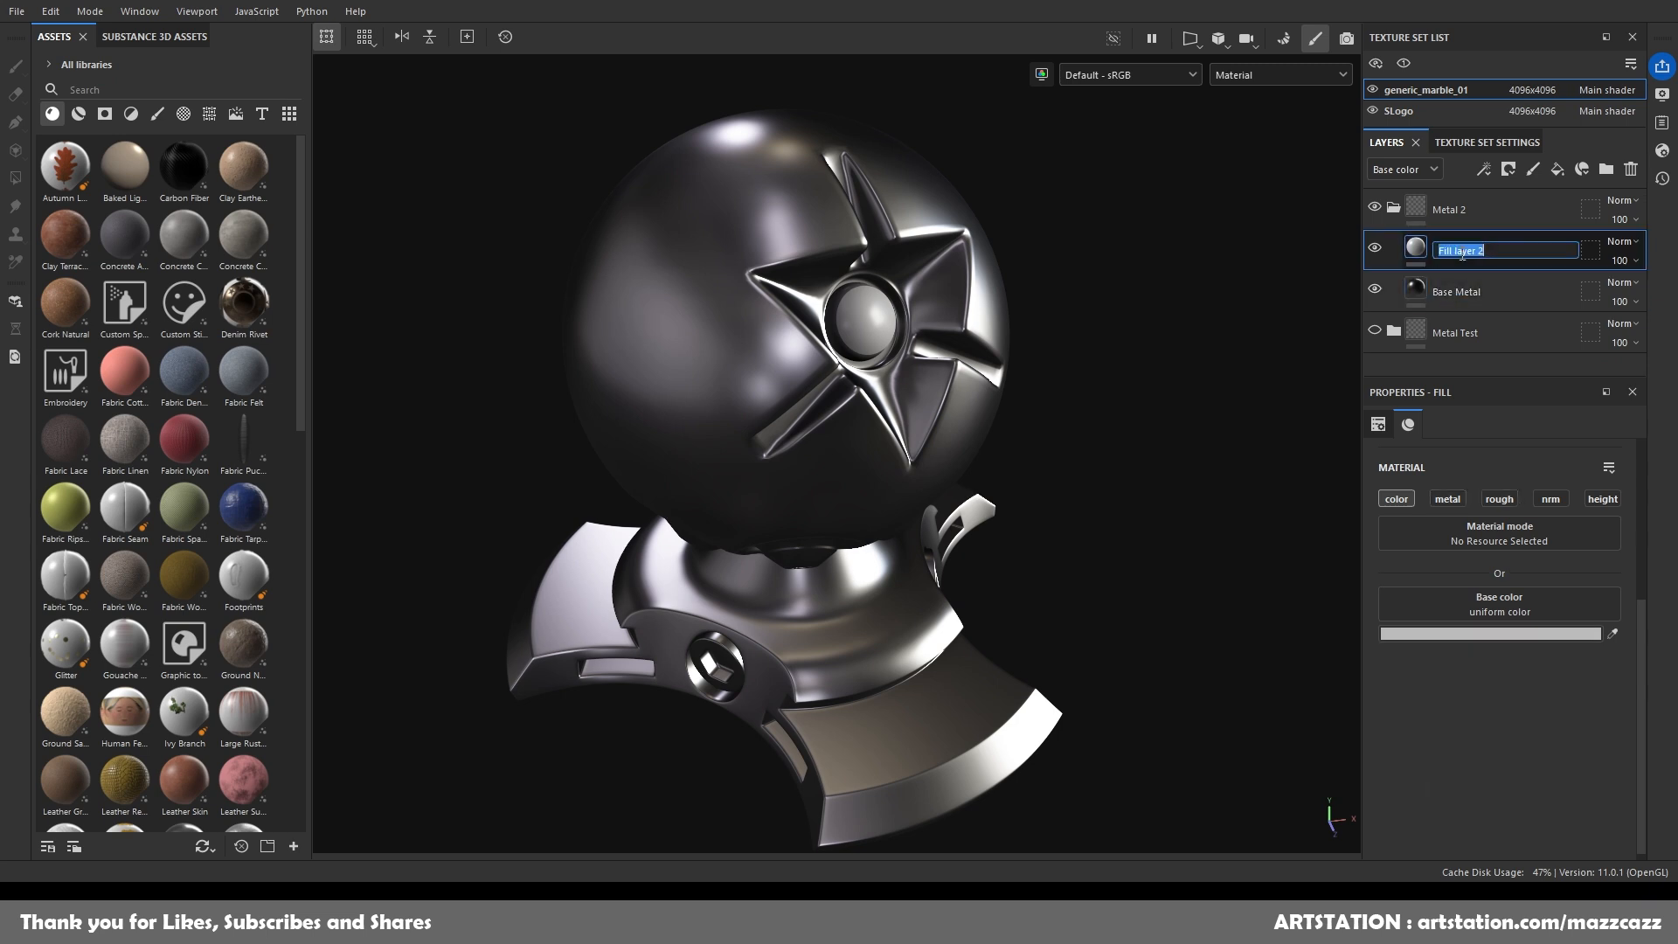
pyautogui.write('Dirt 1')
pyautogui.press('Return')
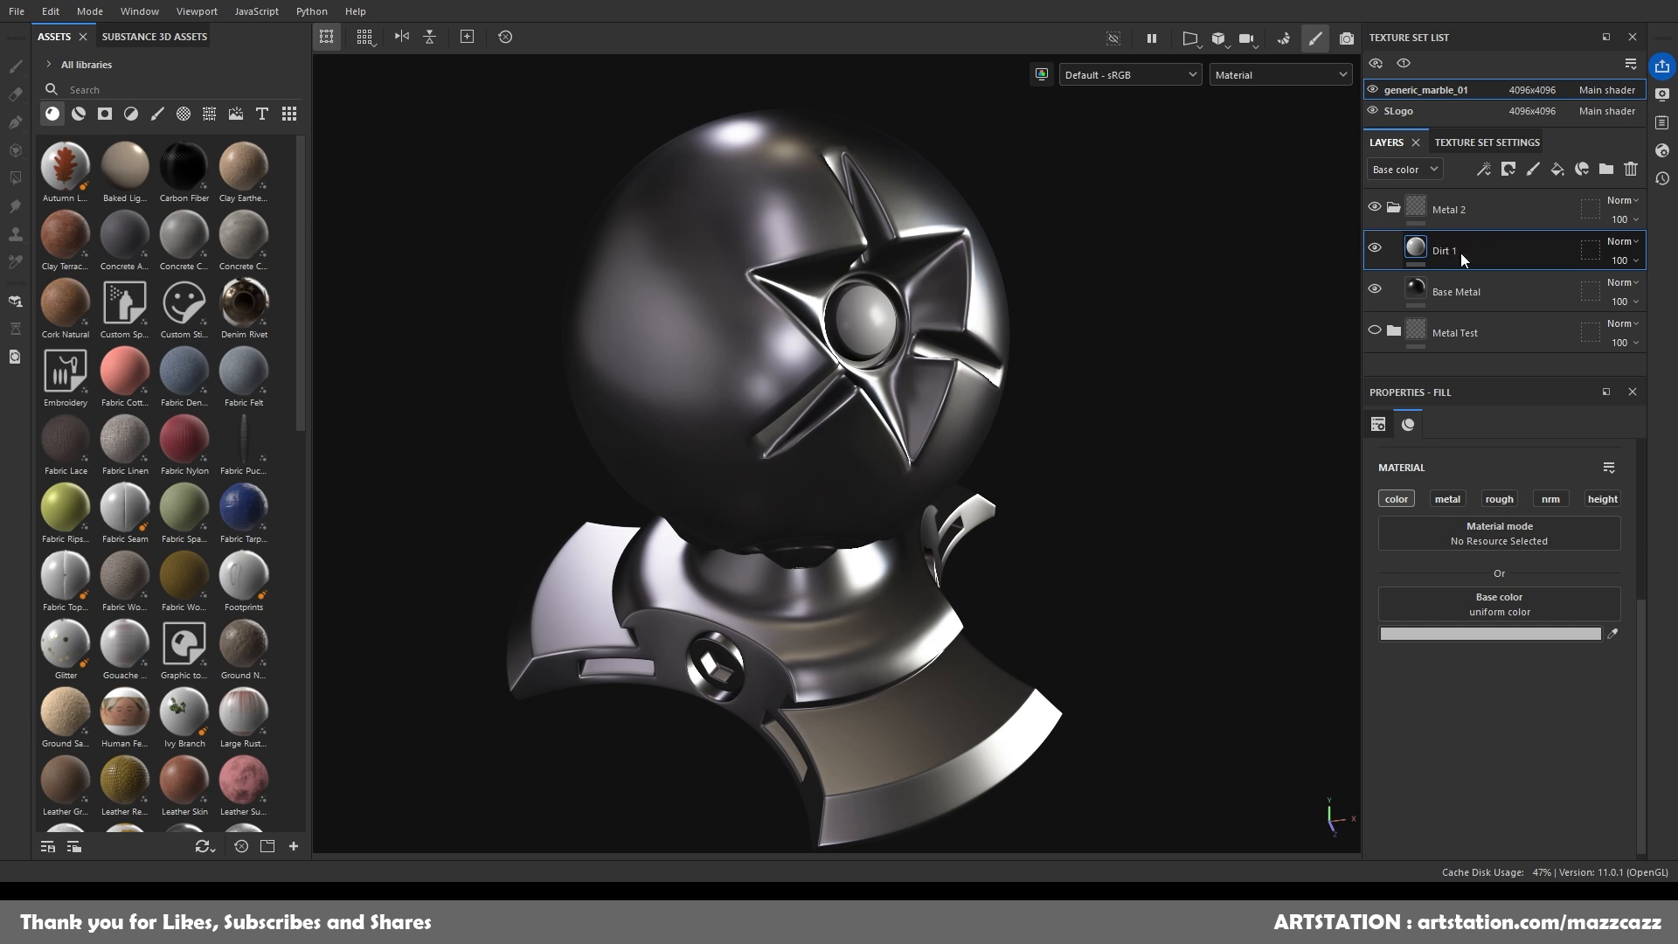
# Add a black mask to the Dirt 1 layer and put a fill effect in that mask.
pyautogui.click(1515, 209)
pyautogui.click(1566, 172)
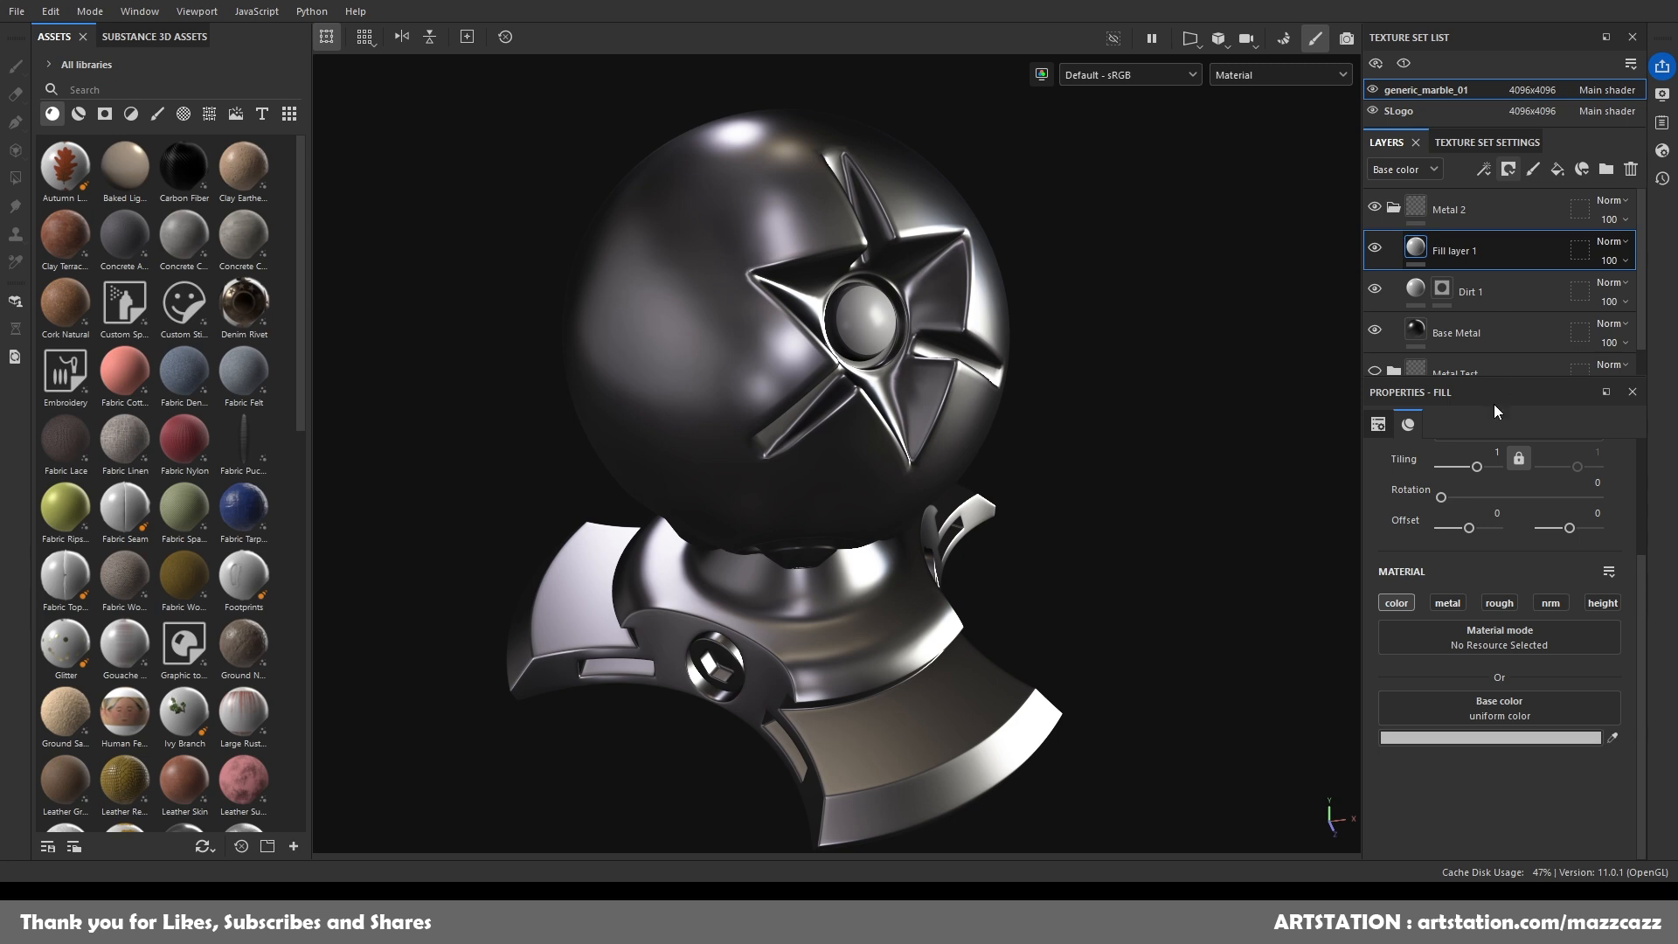
pyautogui.hotkey('ctrl', 'z')
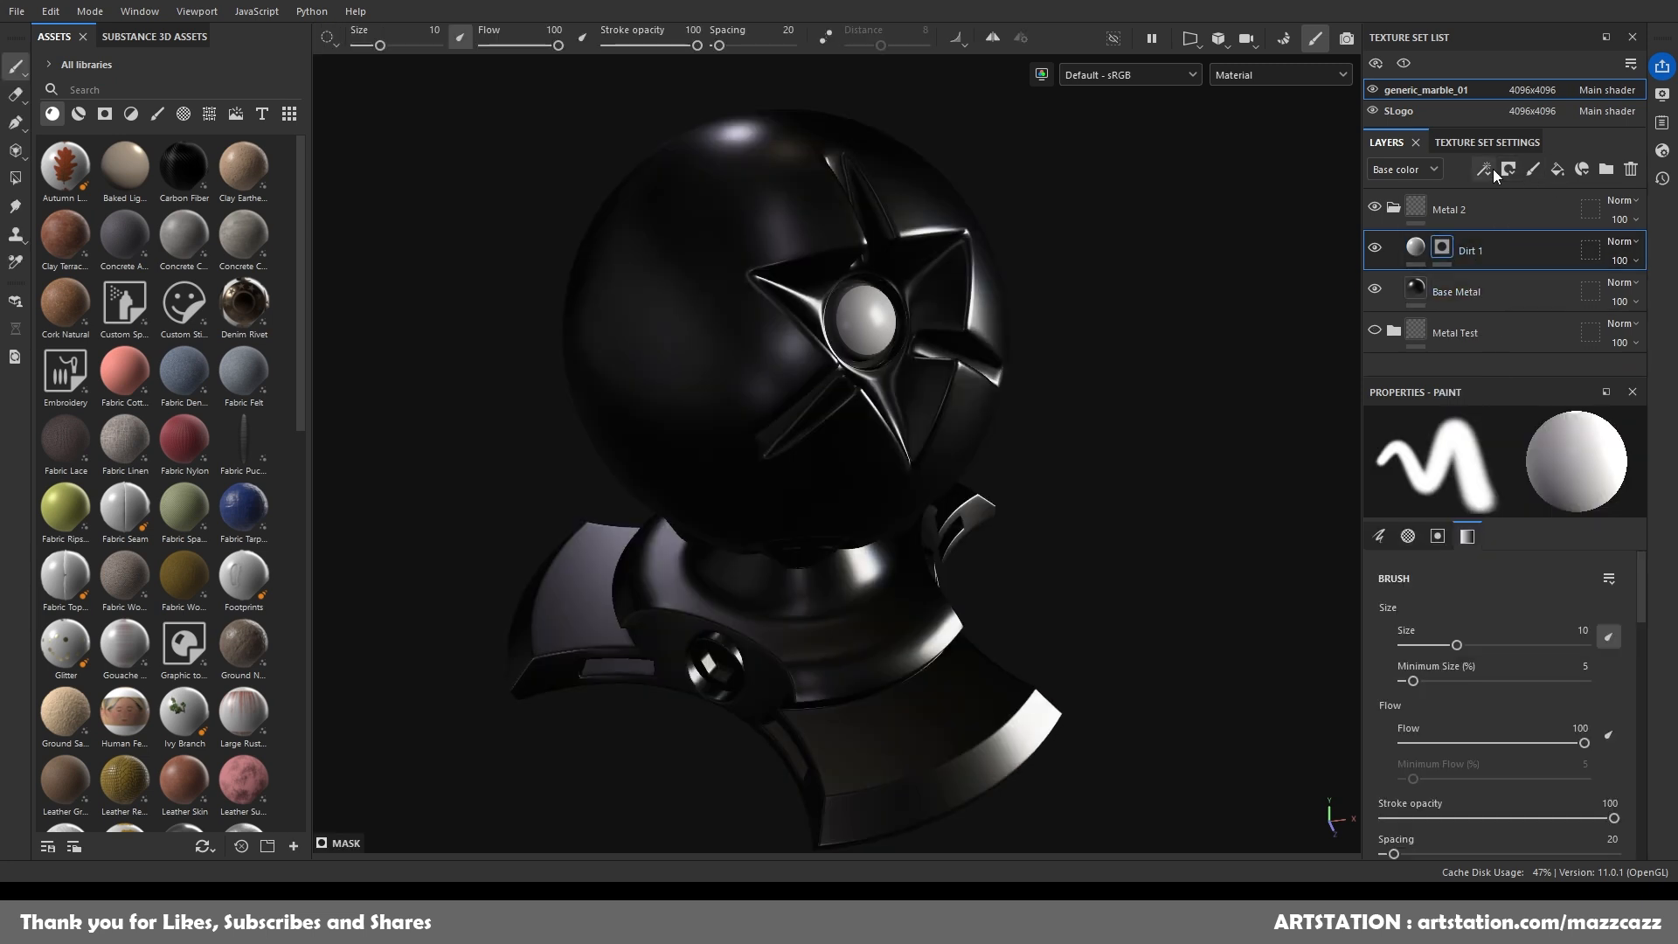
pyautogui.click(1486, 170)
pyautogui.click(1517, 238)
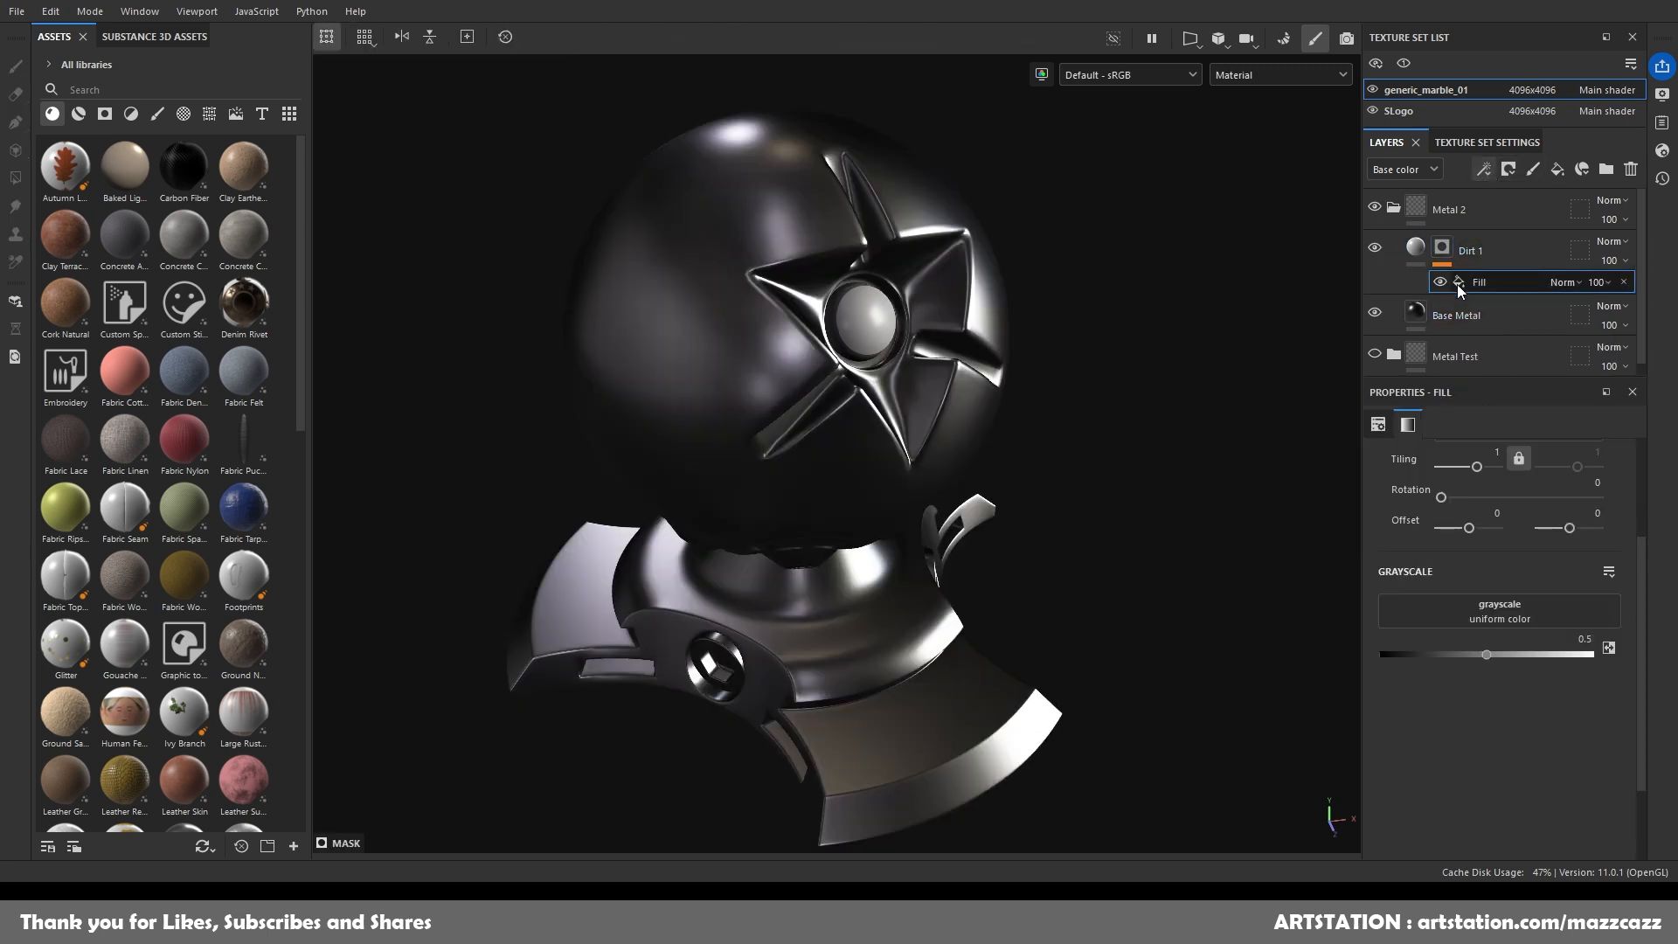
# Leave only the height channel active on the Dirt 1 layer and set its height to 0.02.
pyautogui.click(1425, 254)
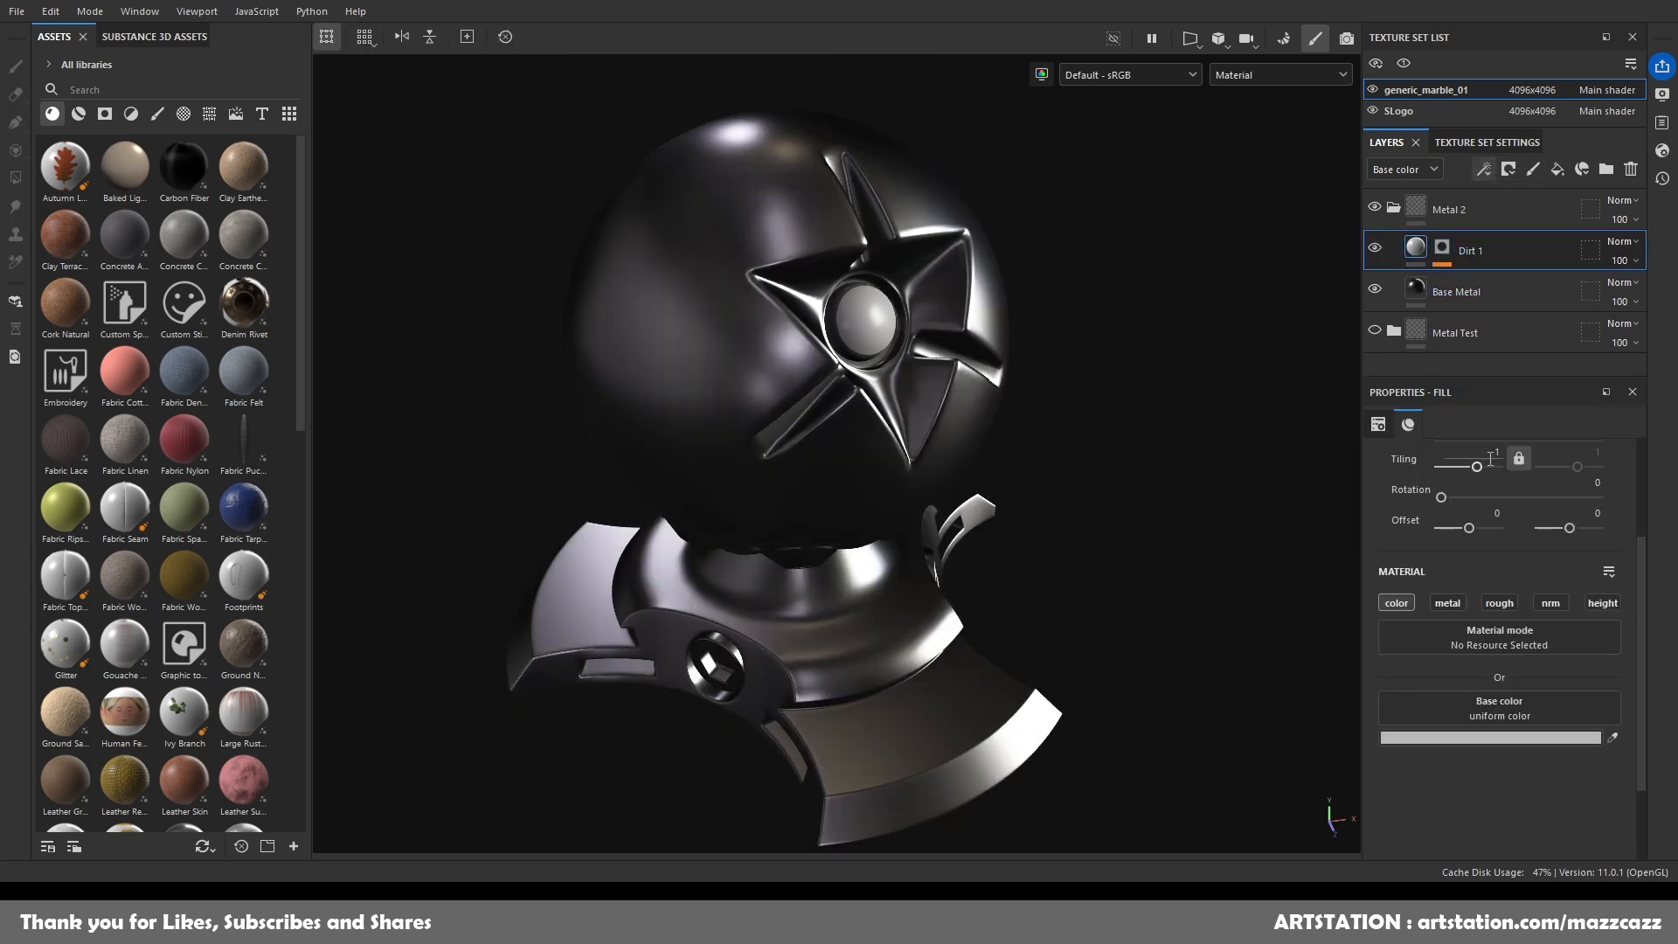
pyautogui.click(1599, 603)
pyautogui.click(1403, 603)
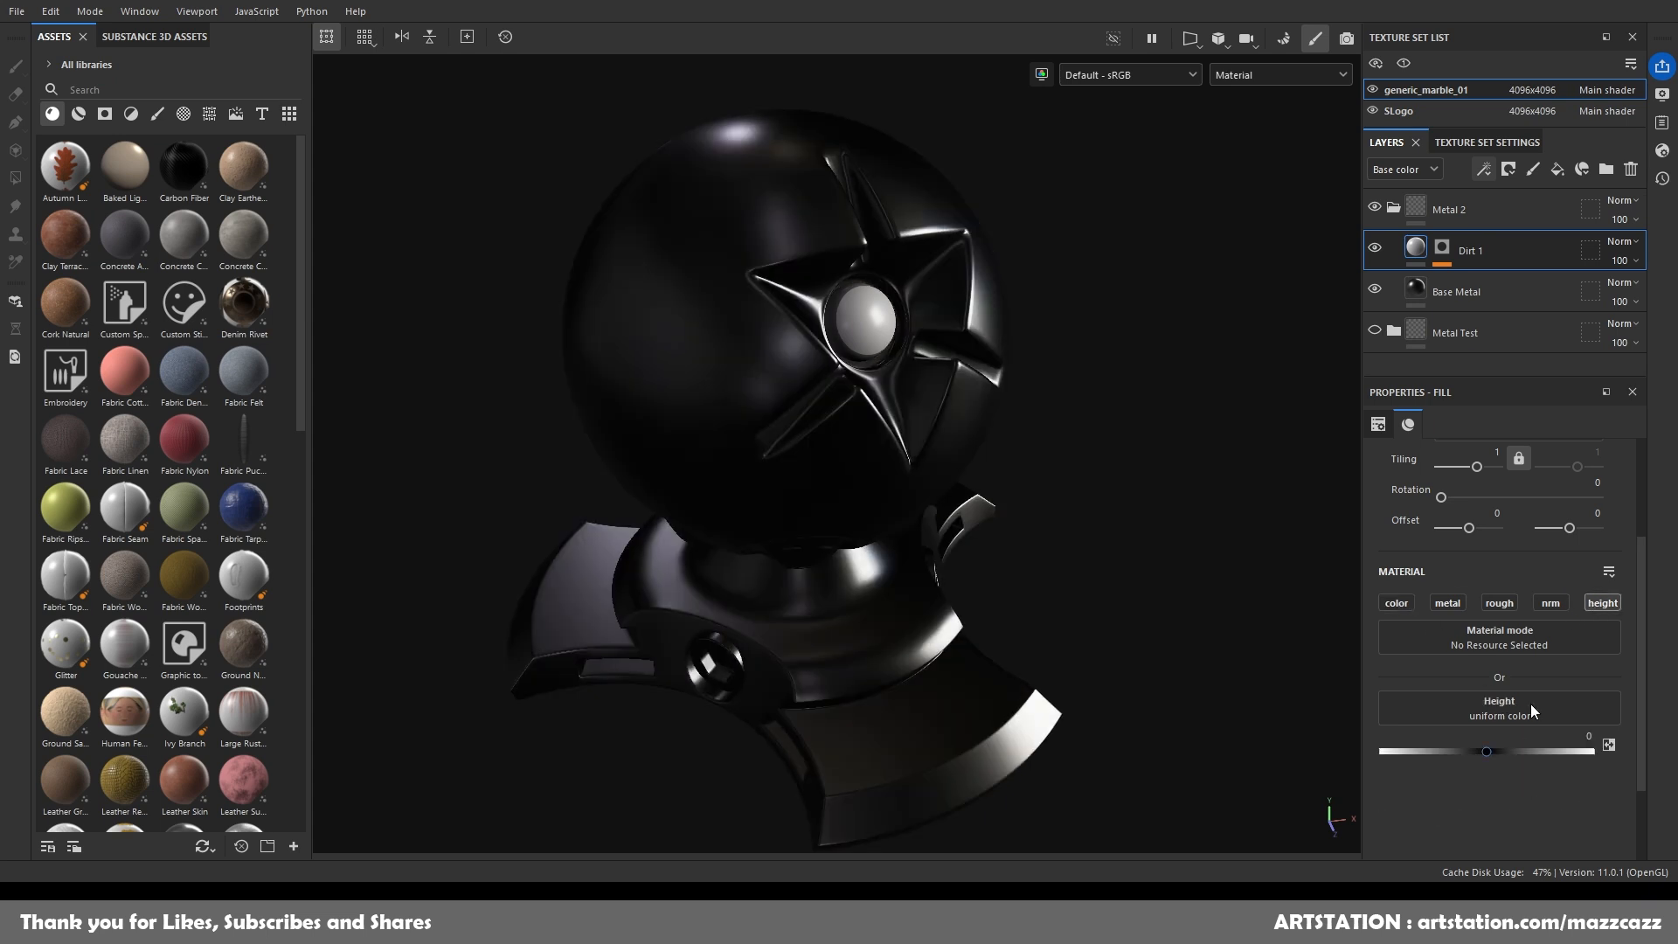
pyautogui.click(1590, 737)
pyautogui.press('Return')
# Assign the Dirt 3 texture as the grayscale source of the fill in the Dirt 1 mask.
pyautogui.click(1442, 248)
pyautogui.click(1462, 281)
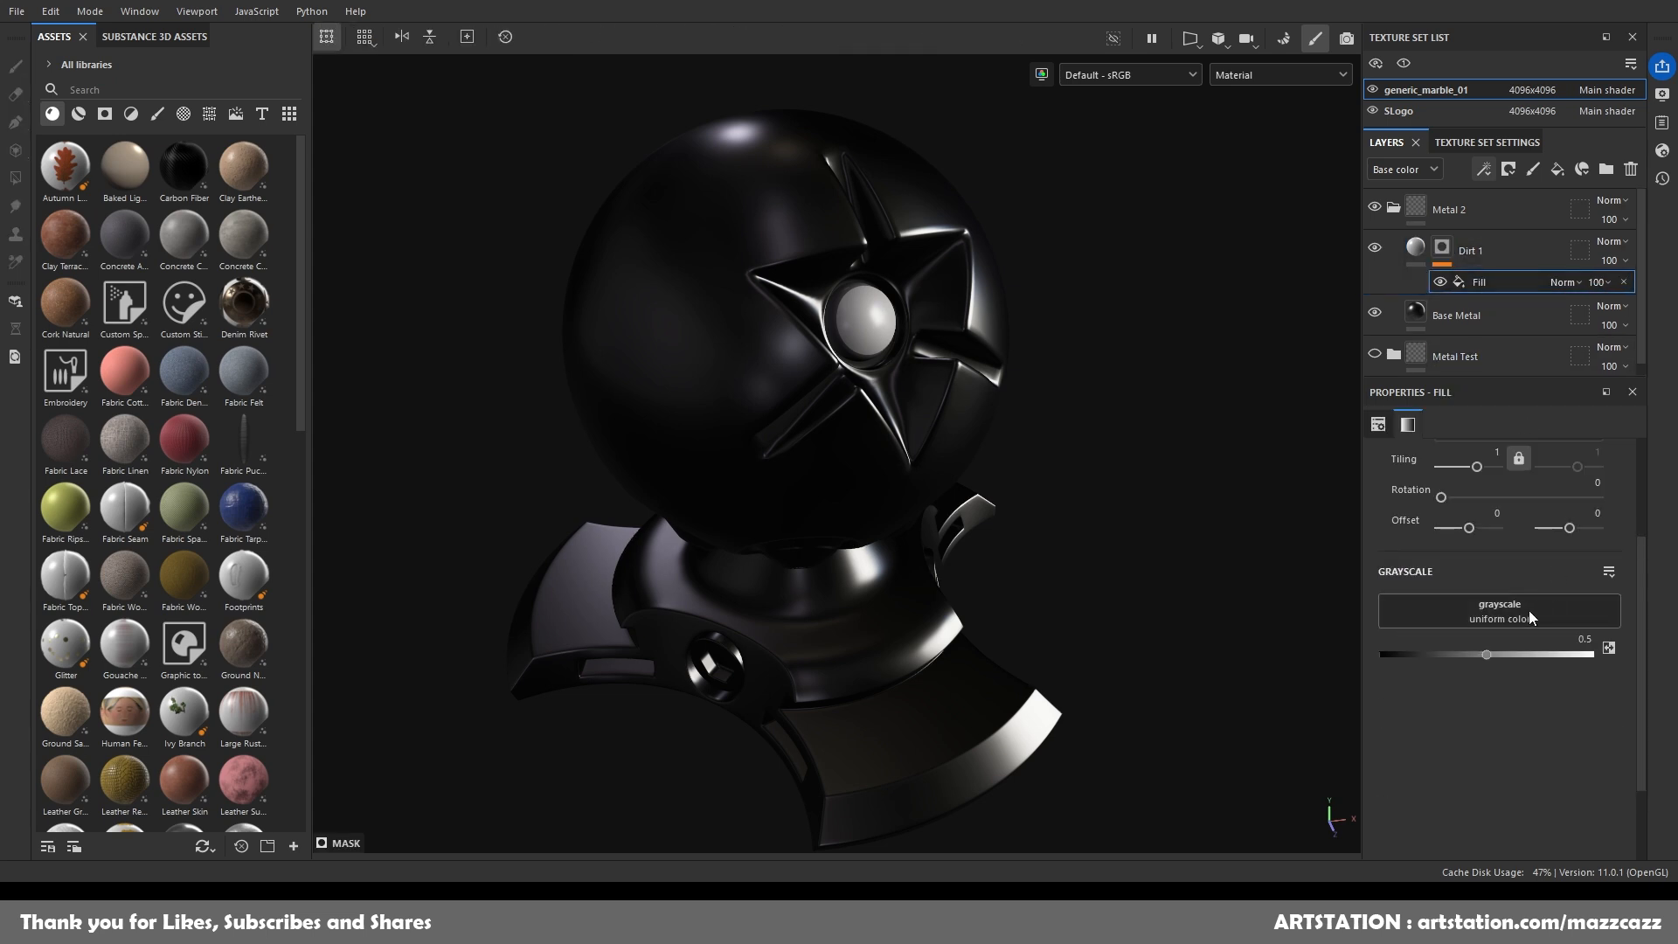
pyautogui.click(1586, 739)
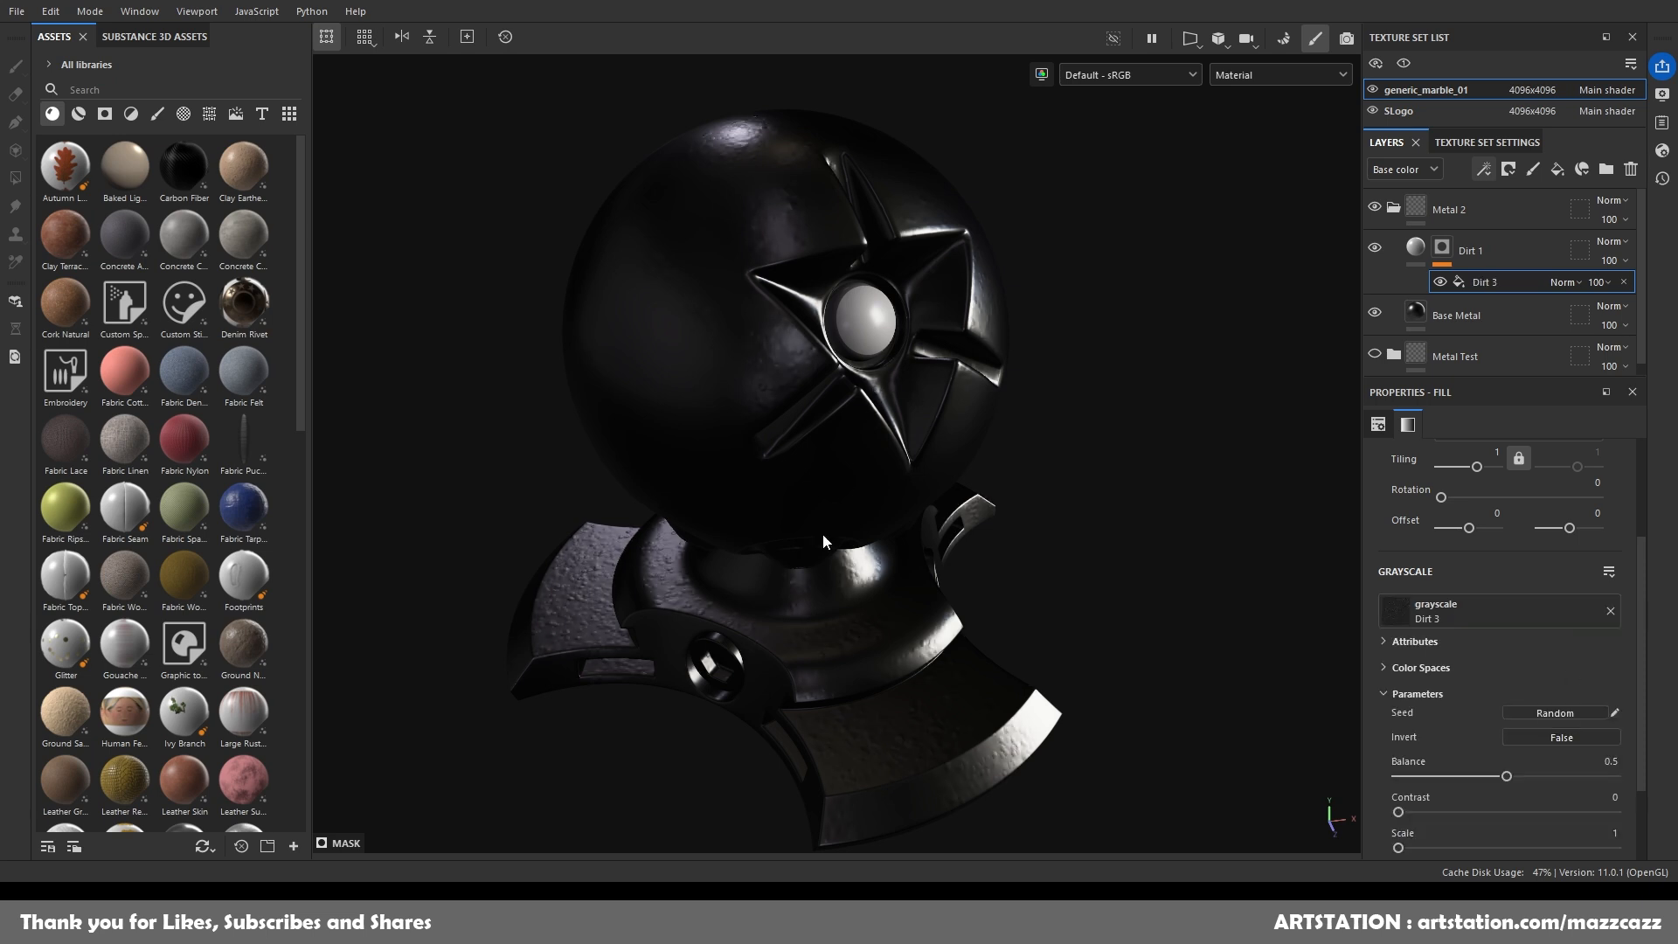
pyautogui.scroll(5, 771, 390)
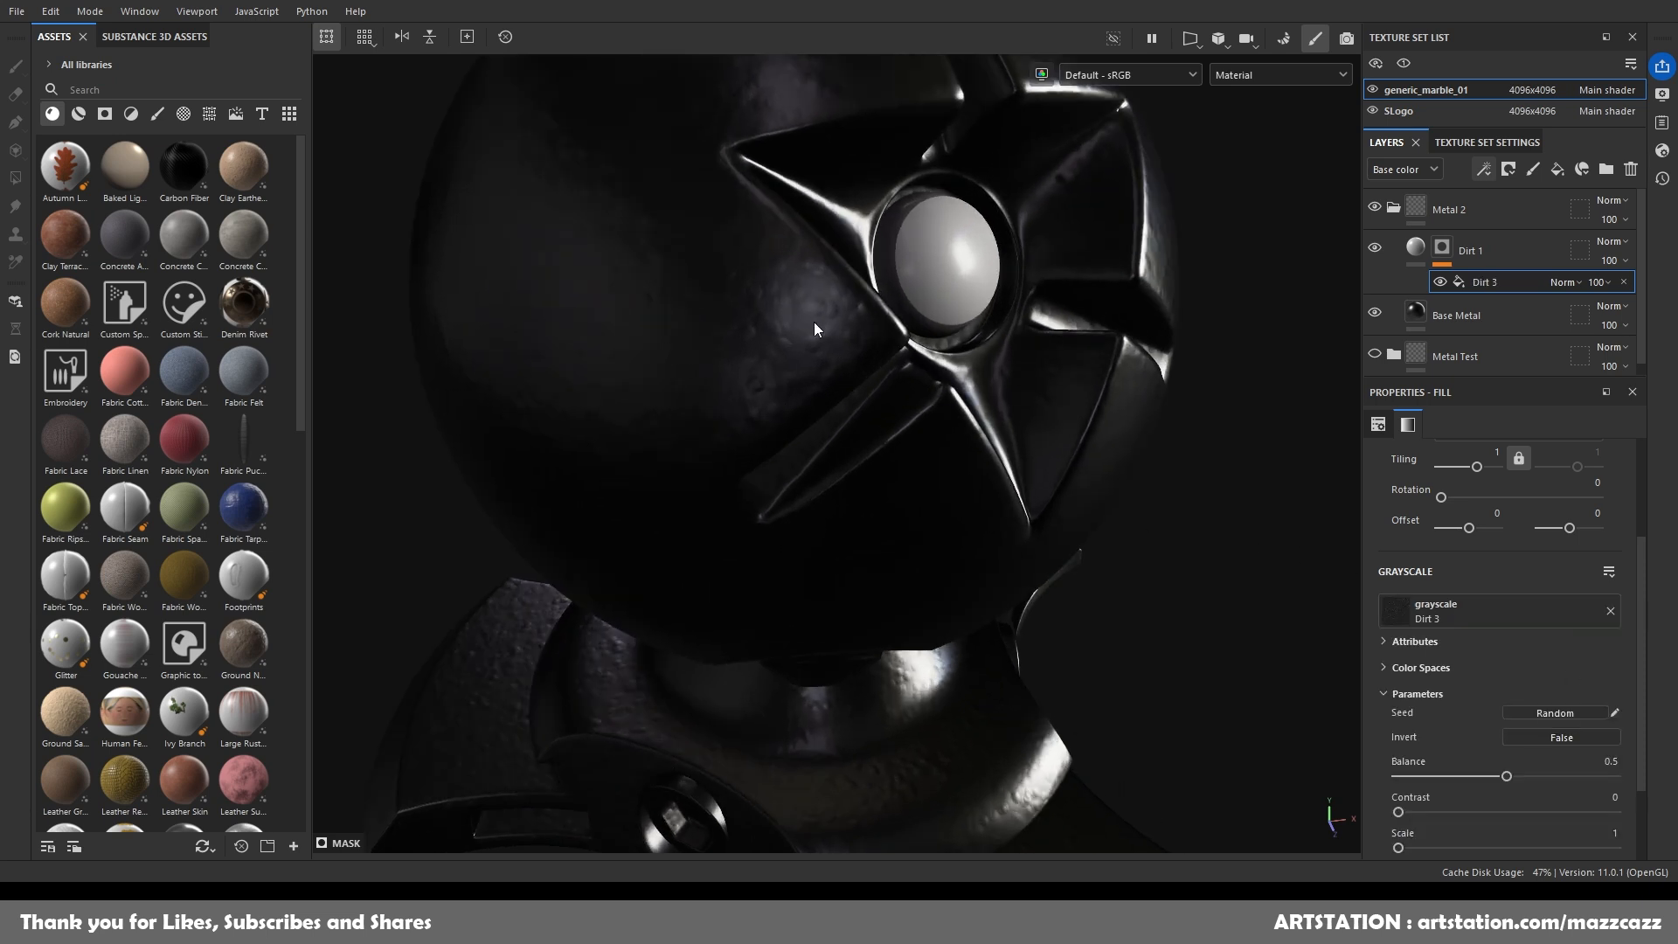
# Lower the balance of the Dirt 3 mask texture to 0.48.
pyautogui.scroll(-3, 1545, 706)
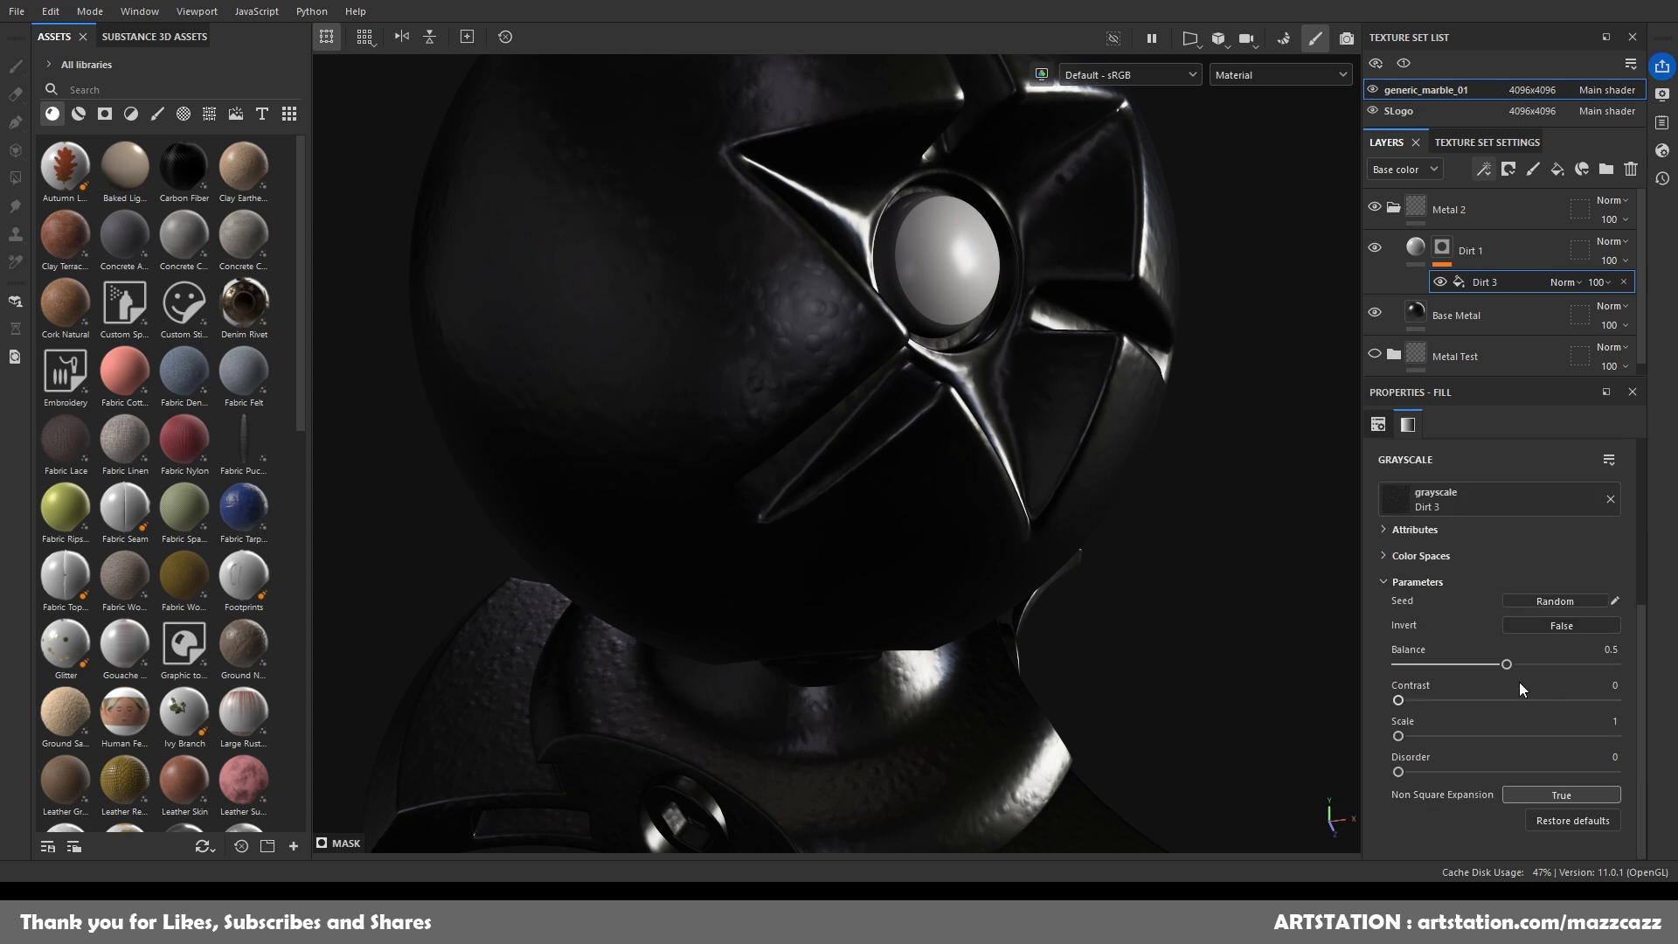
pyautogui.moveTo(1508, 665)
pyautogui.mouseDown()
pyautogui.moveTo(1477, 657)
pyautogui.moveTo(1523, 650)
pyautogui.moveTo(1474, 649)
pyautogui.moveTo(1501, 647)
pyautogui.mouseUp()
pyautogui.moveTo(1403, 694)
pyautogui.mouseDown()
pyautogui.moveTo(1466, 696)
pyautogui.moveTo(1393, 690)
pyautogui.mouseUp()
# Try a tiling of 6 on the Dirt 3 mask fill.
pyautogui.scroll(6, 1458, 606)
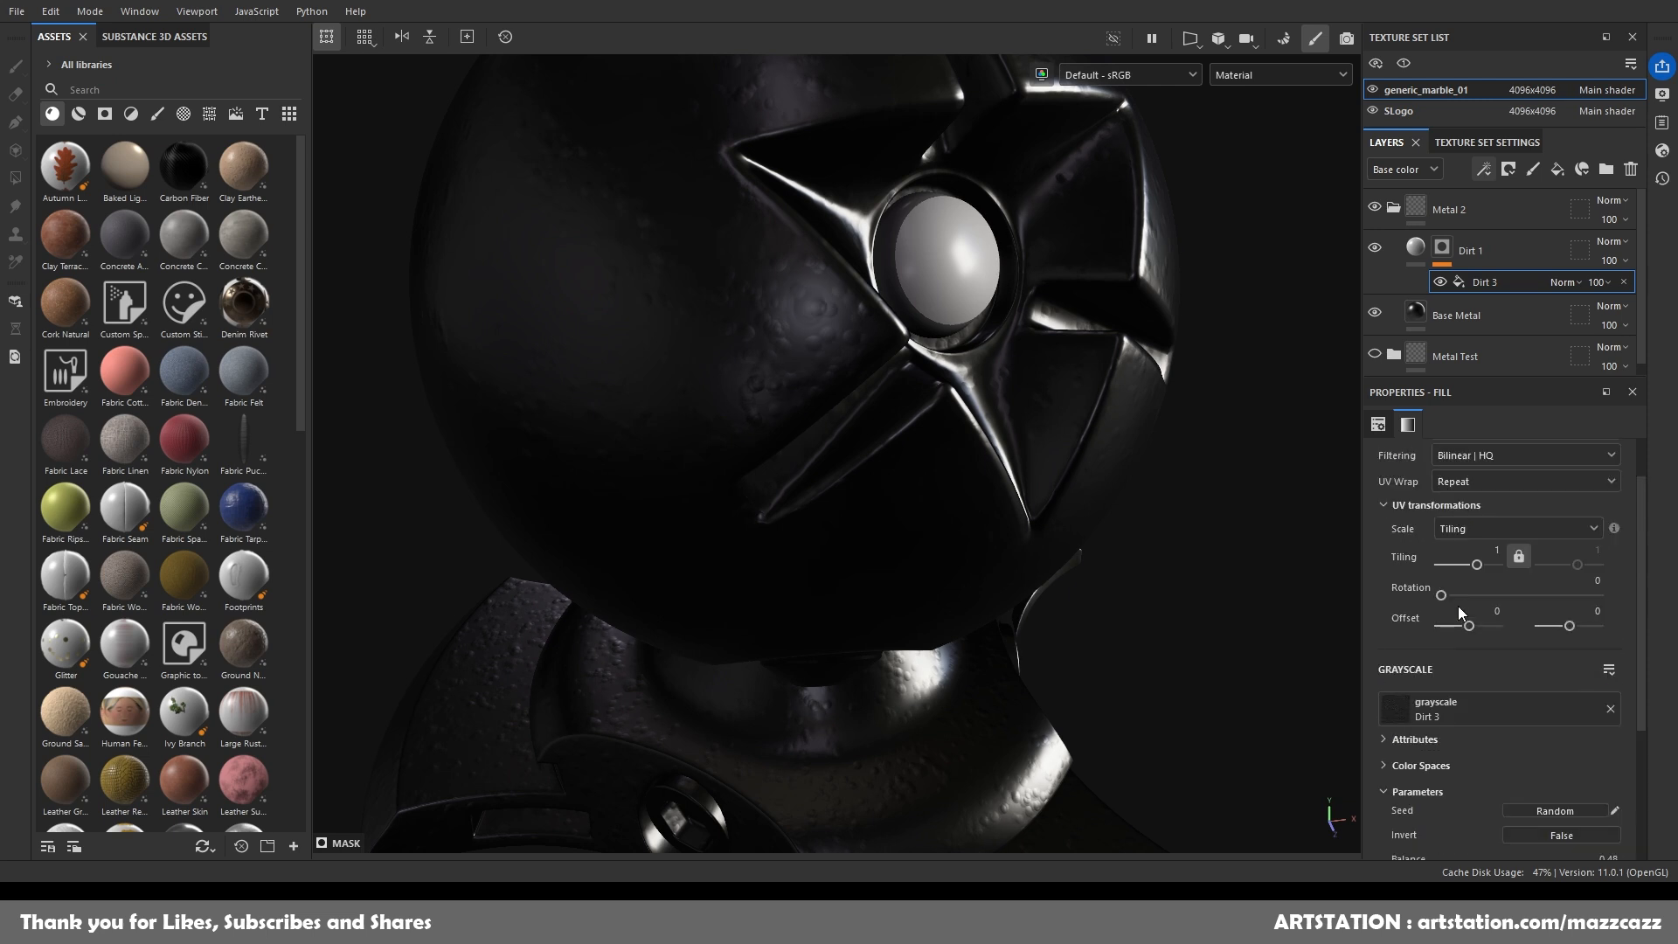
pyautogui.moveTo(1478, 626); pyautogui.dragTo(1485, 628)
pyautogui.click(1490, 611)
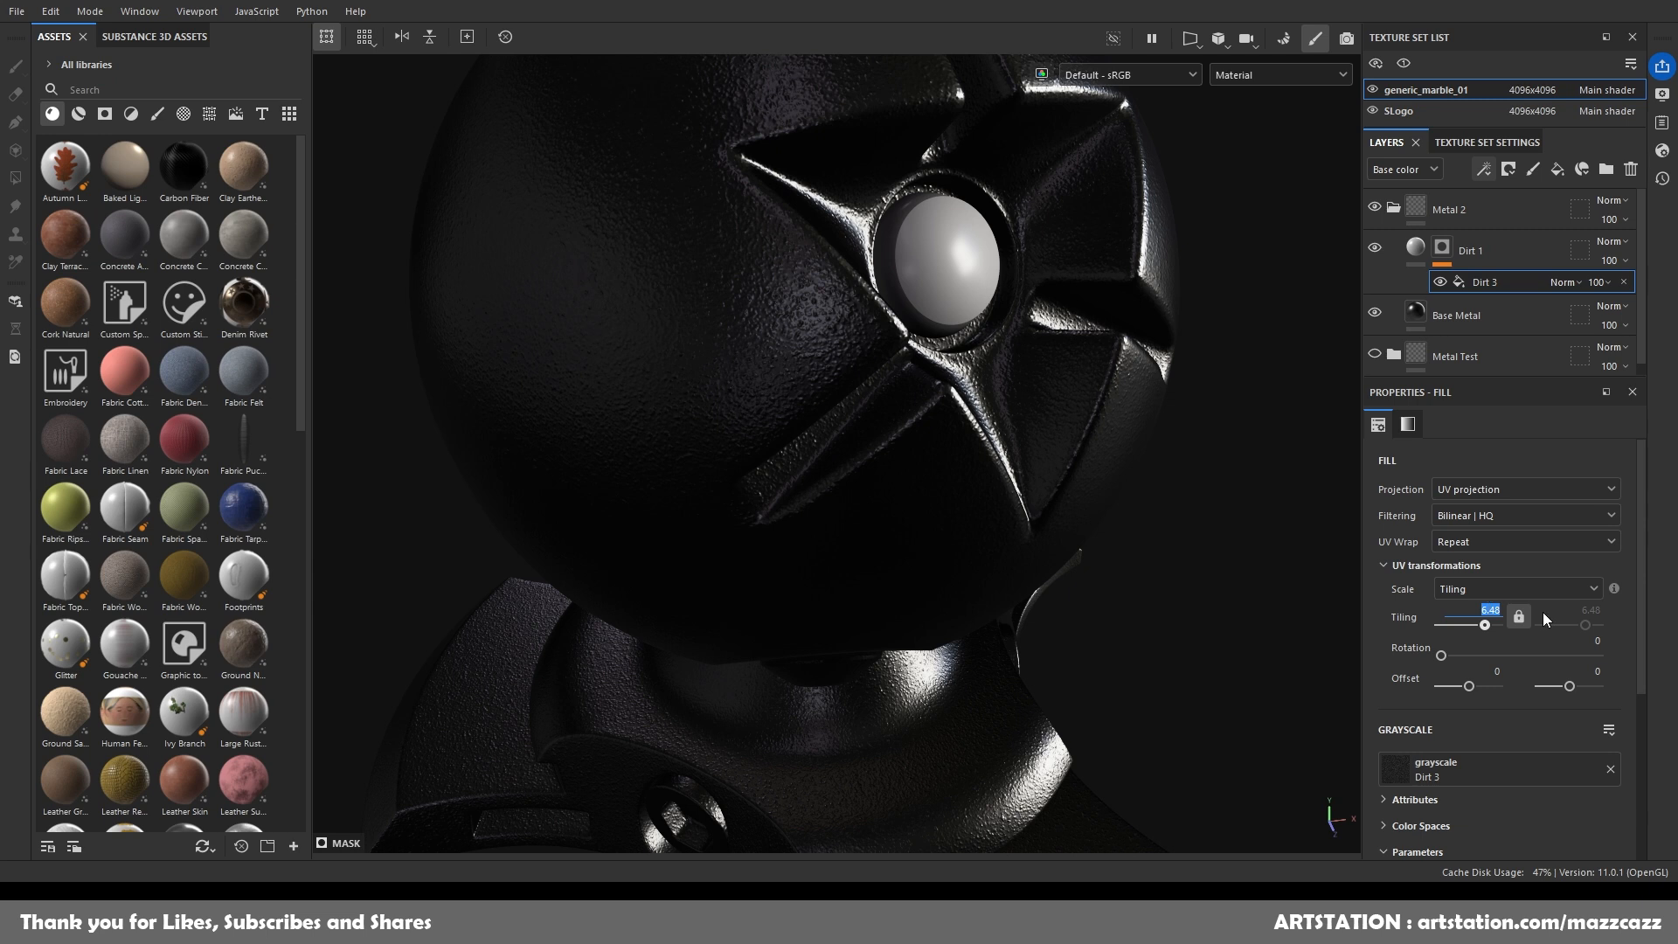
pyautogui.write('6')
pyautogui.press('Return')
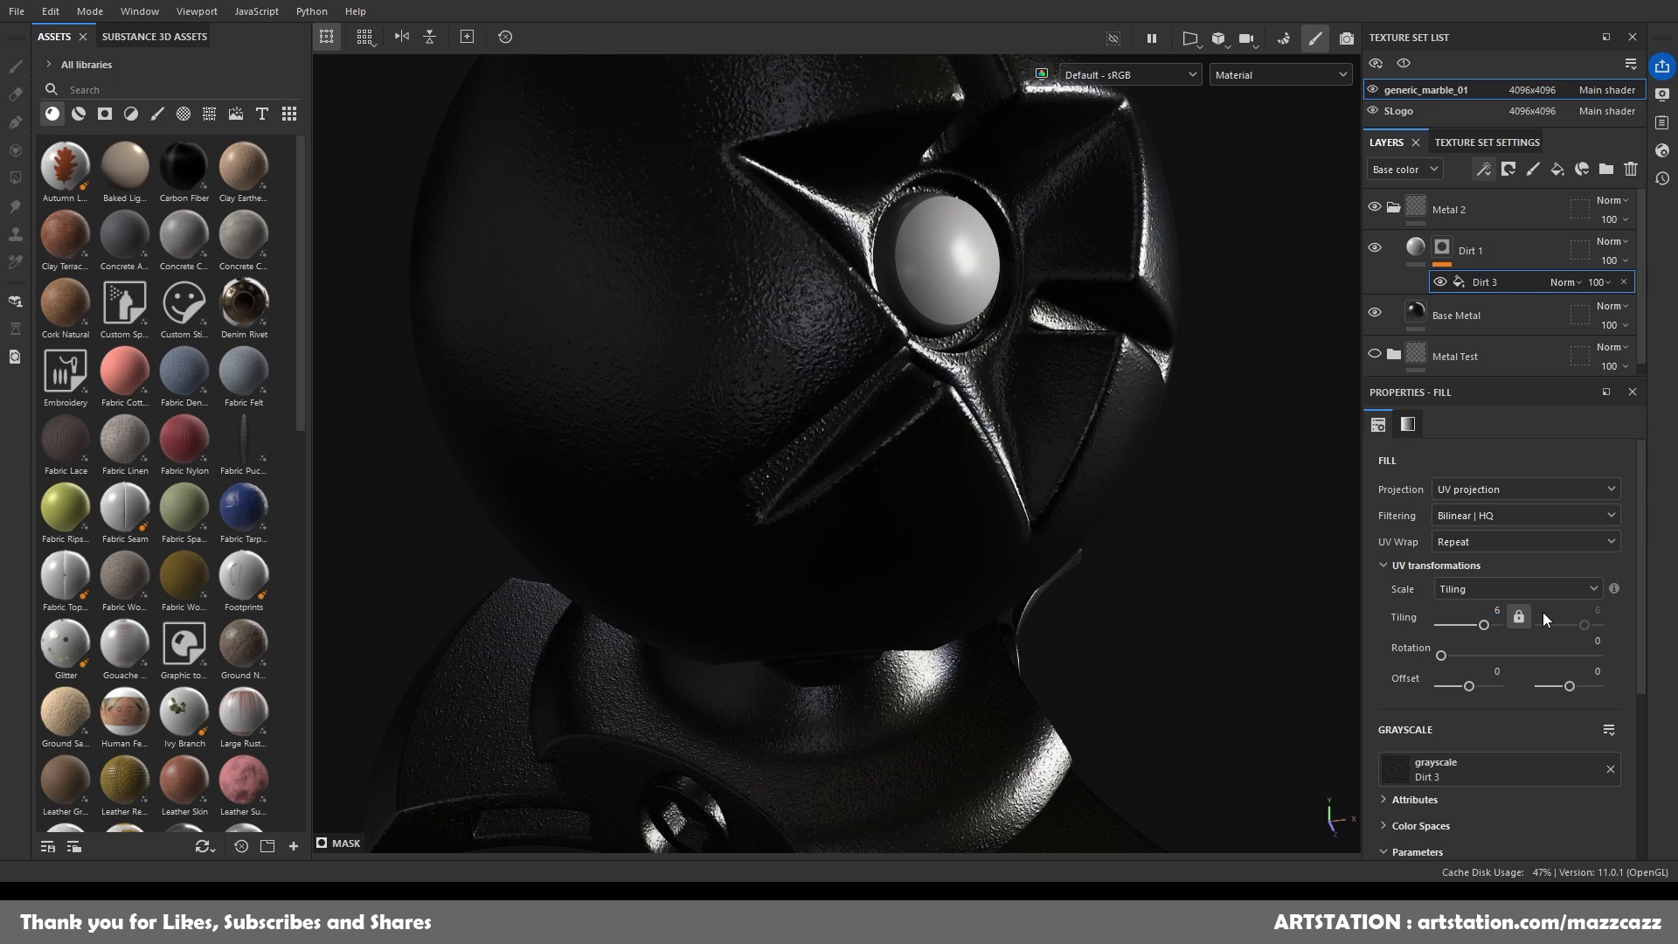
# Set the tiling of the Dirt 3 mask fill to 5.
pyautogui.scroll(4, 900, 307)
pyautogui.click(1494, 609)
pyautogui.write('5')
pyautogui.press('Return')
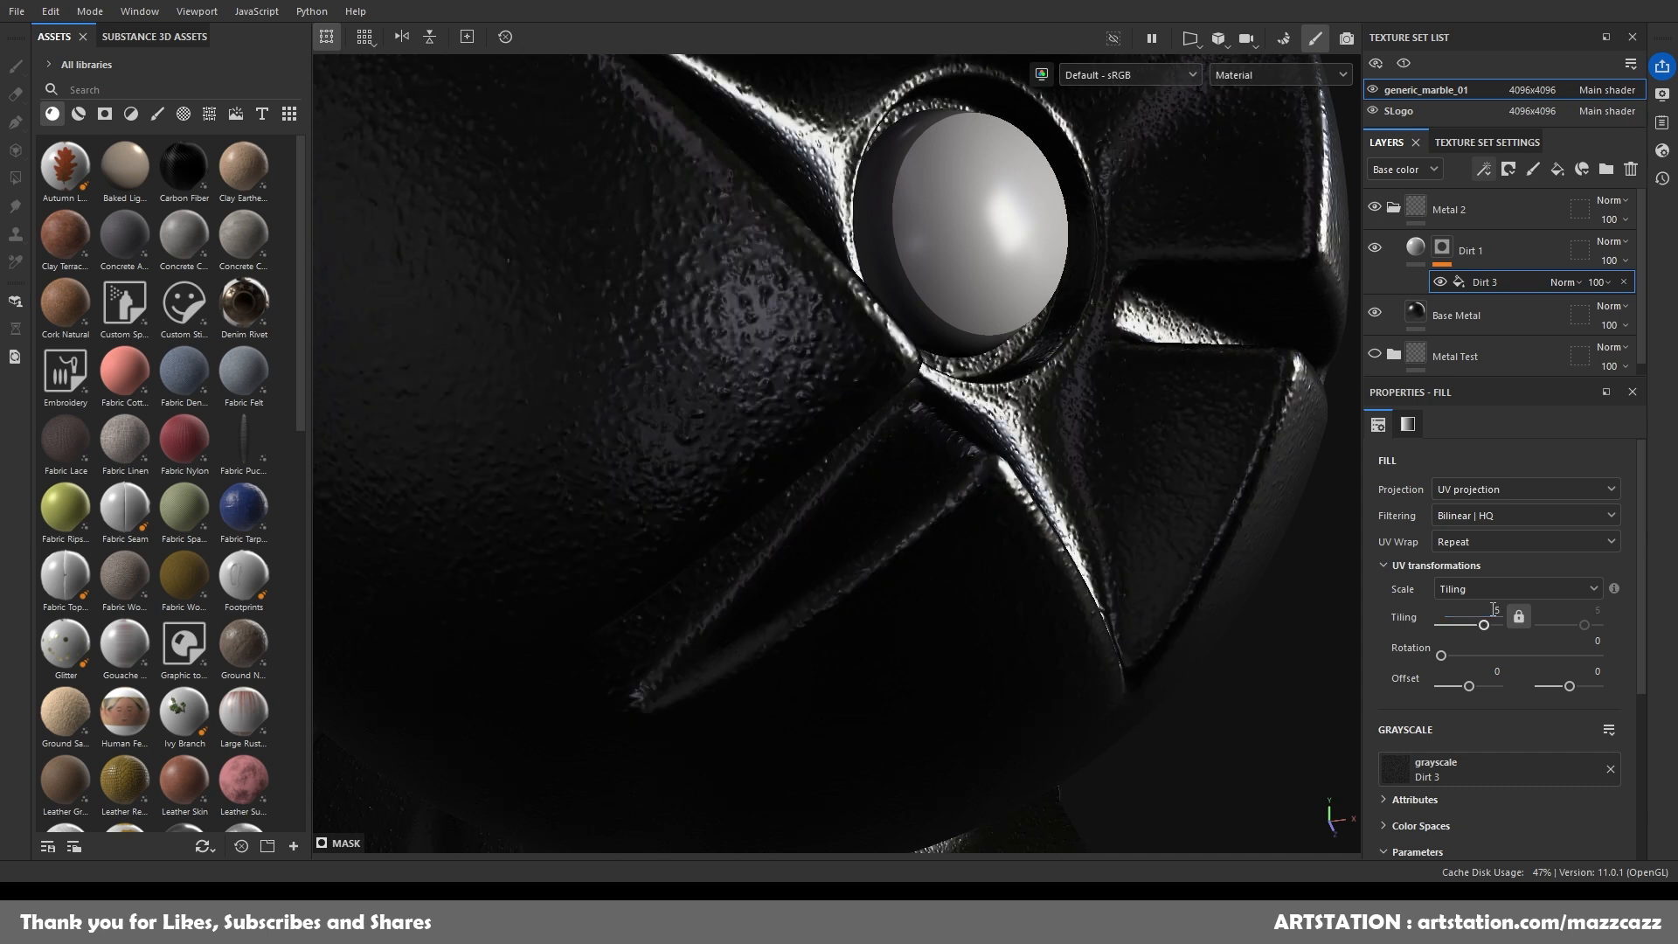
pyautogui.scroll(-3, 941, 514)
pyautogui.scroll(-3, 944, 522)
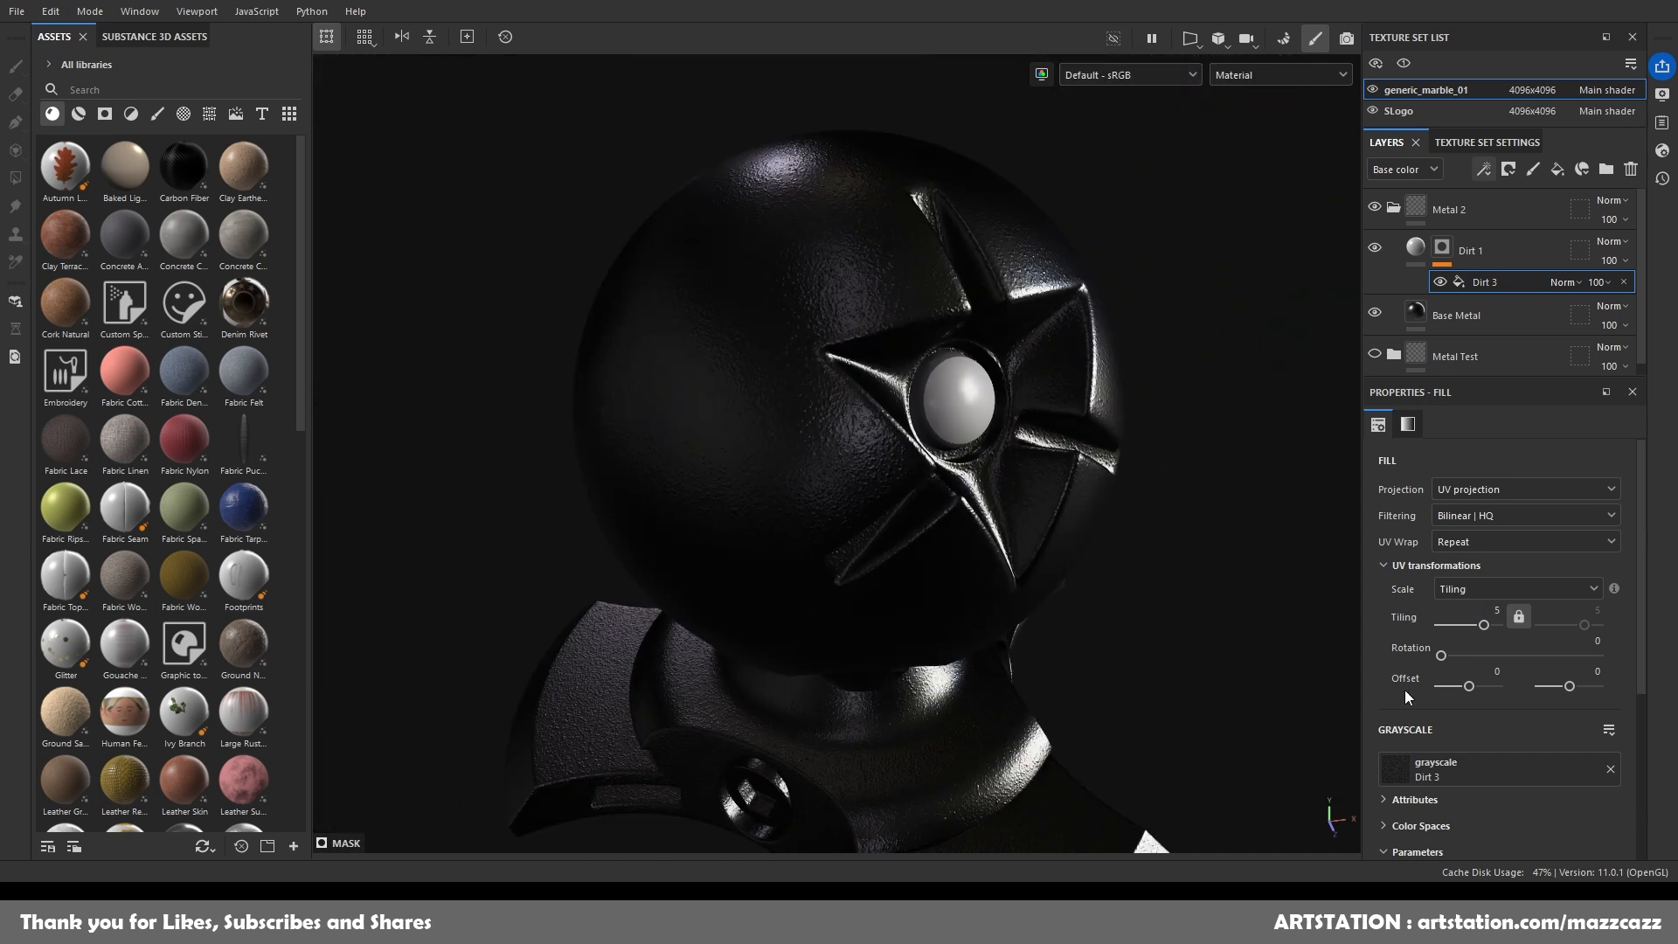
# Set the balance of the Dirt 3 mask texture to 0.5 and its contrast to 0.25.
pyautogui.scroll(-3, 1456, 738)
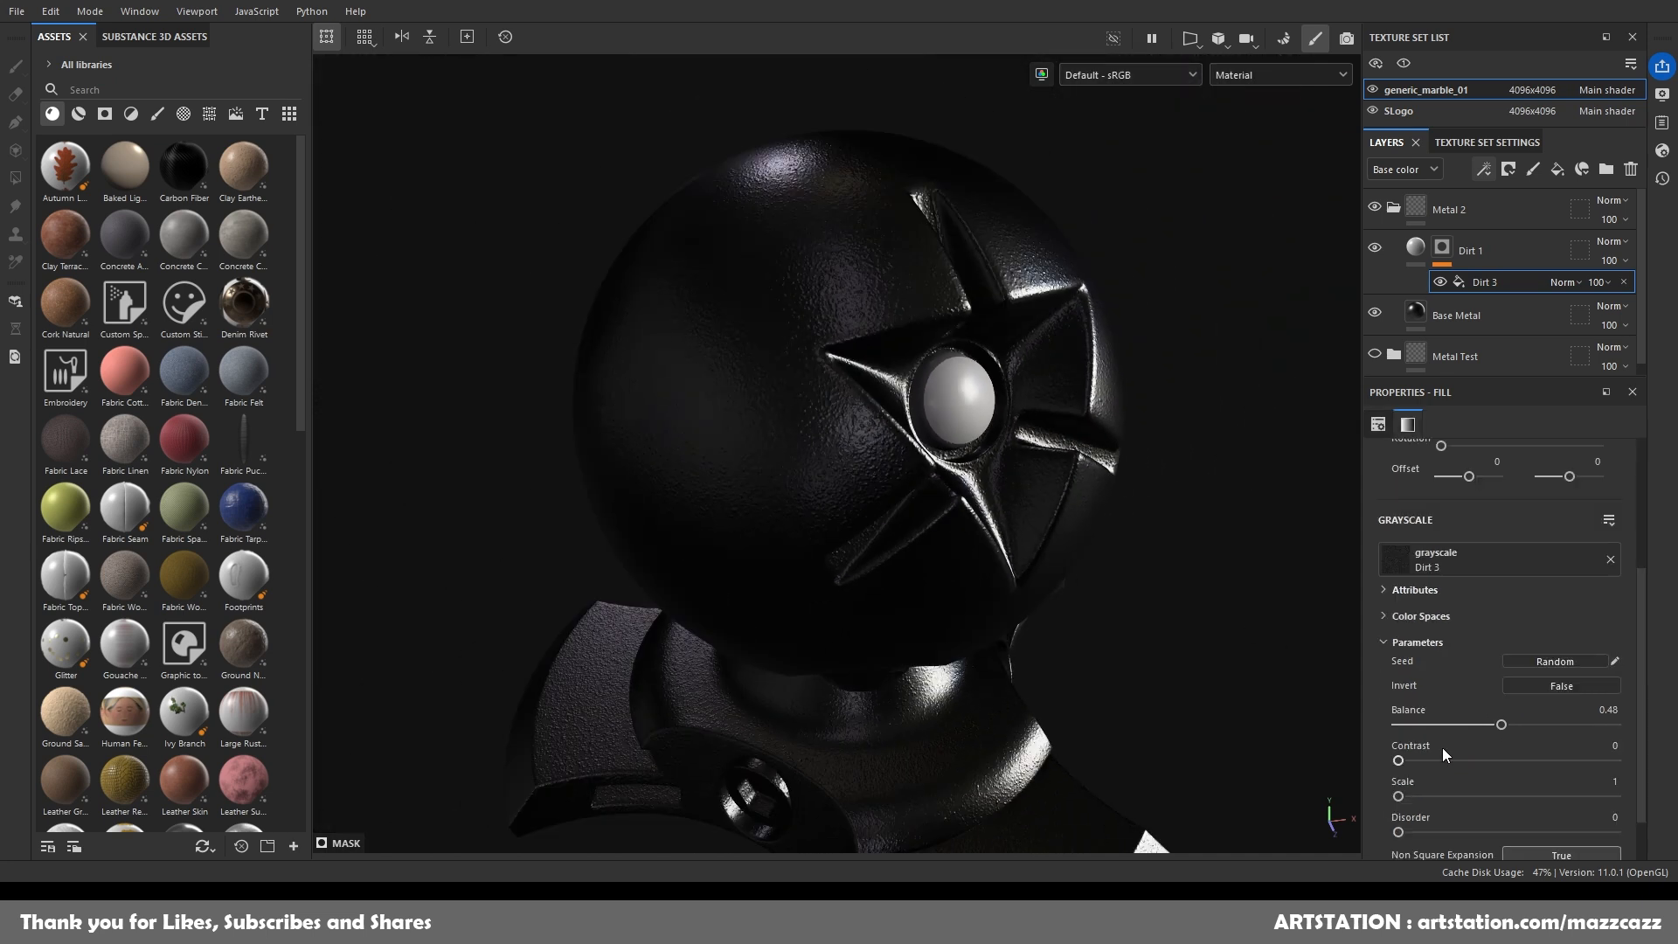
pyautogui.moveTo(1399, 761); pyautogui.dragTo(1454, 754)
pyautogui.scroll(3, 940, 537)
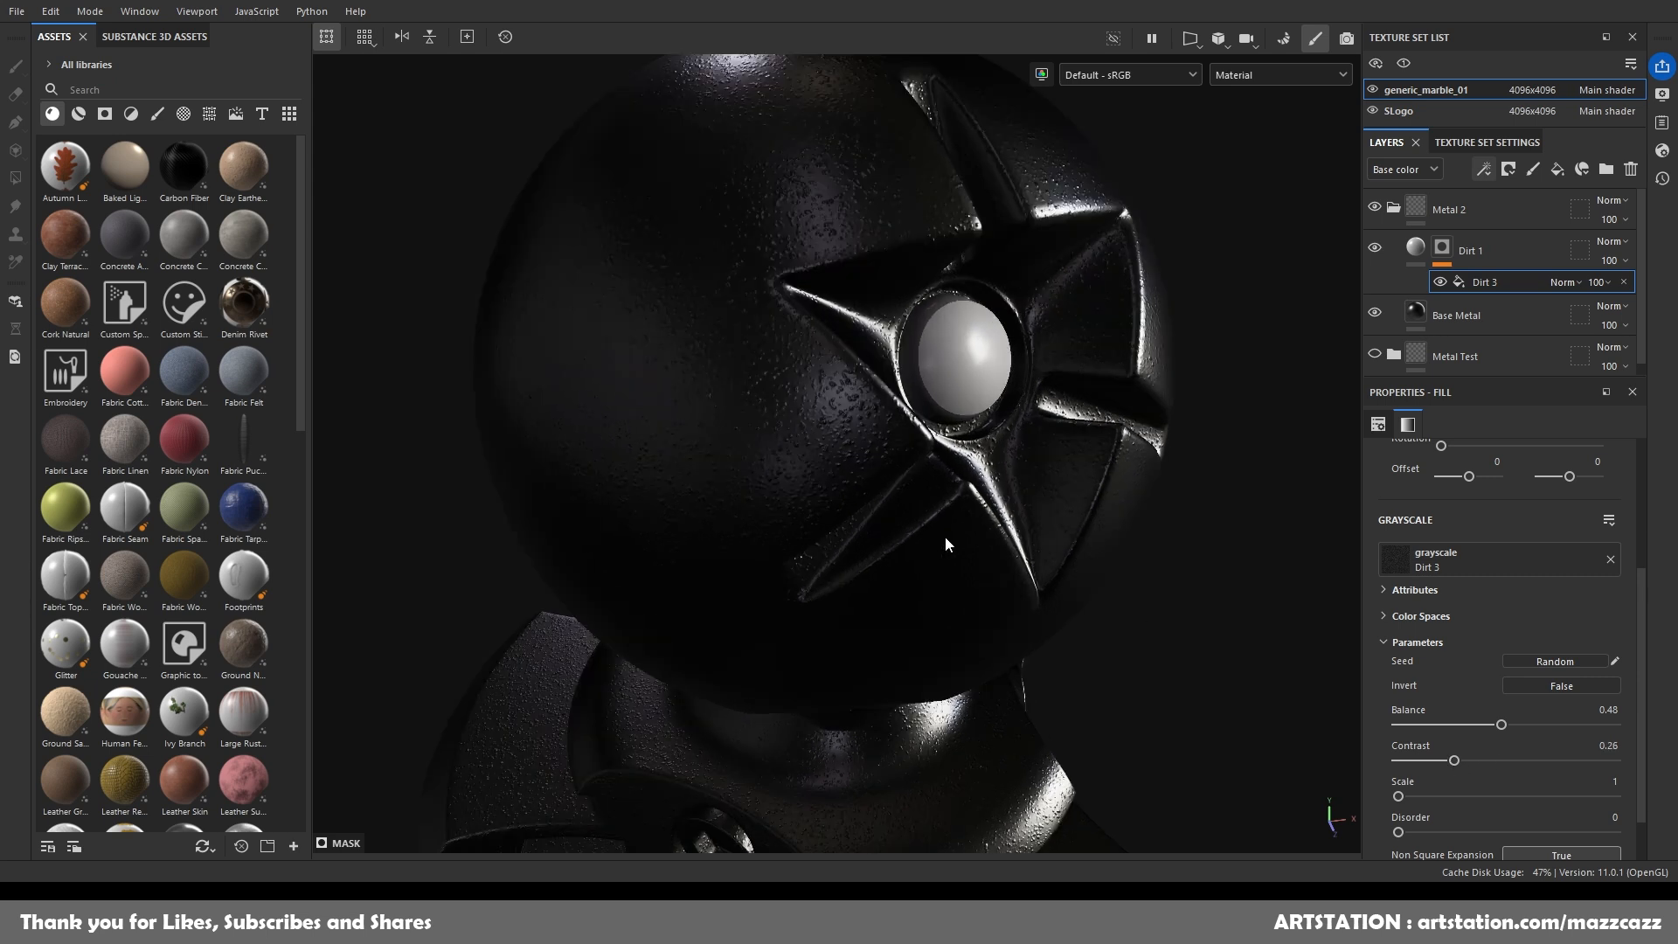
pyautogui.moveTo(1502, 725)
pyautogui.mouseDown()
pyautogui.moveTo(1579, 717)
pyautogui.moveTo(1491, 720)
pyautogui.moveTo(1508, 710)
pyautogui.mouseUp()
pyautogui.click(1604, 712)
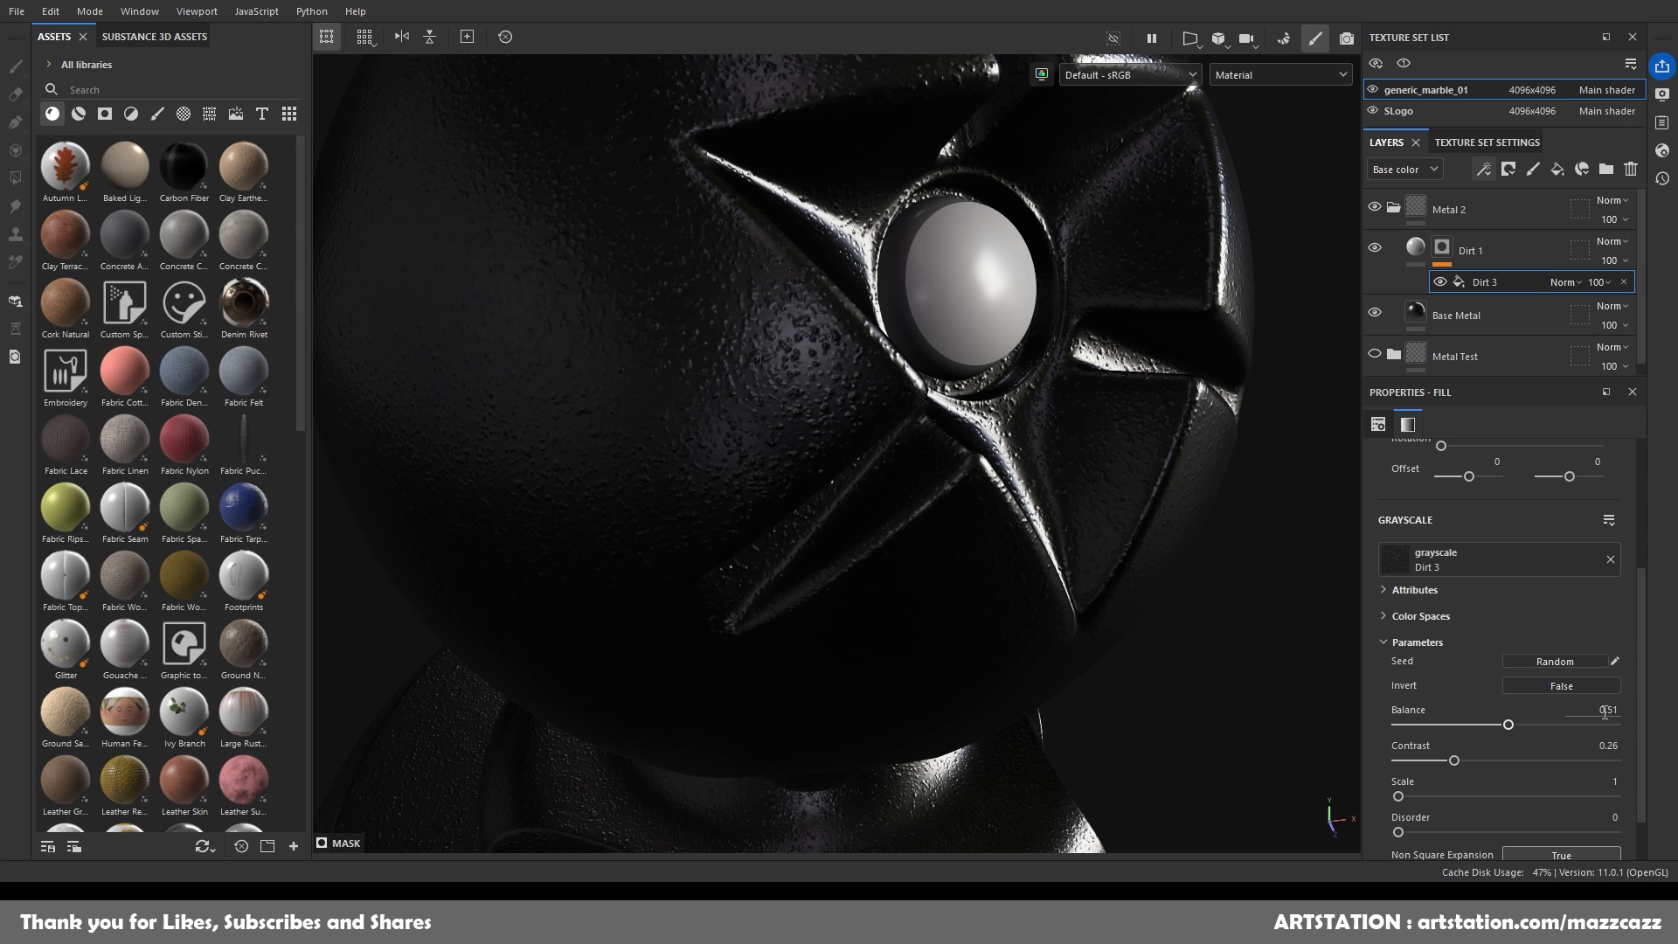
pyautogui.doubleClick(1607, 711)
pyautogui.write('0.5')
pyautogui.press('Return')
pyautogui.doubleClick(1610, 746)
pyautogui.press('BackSpace')
pyautogui.press('Return')
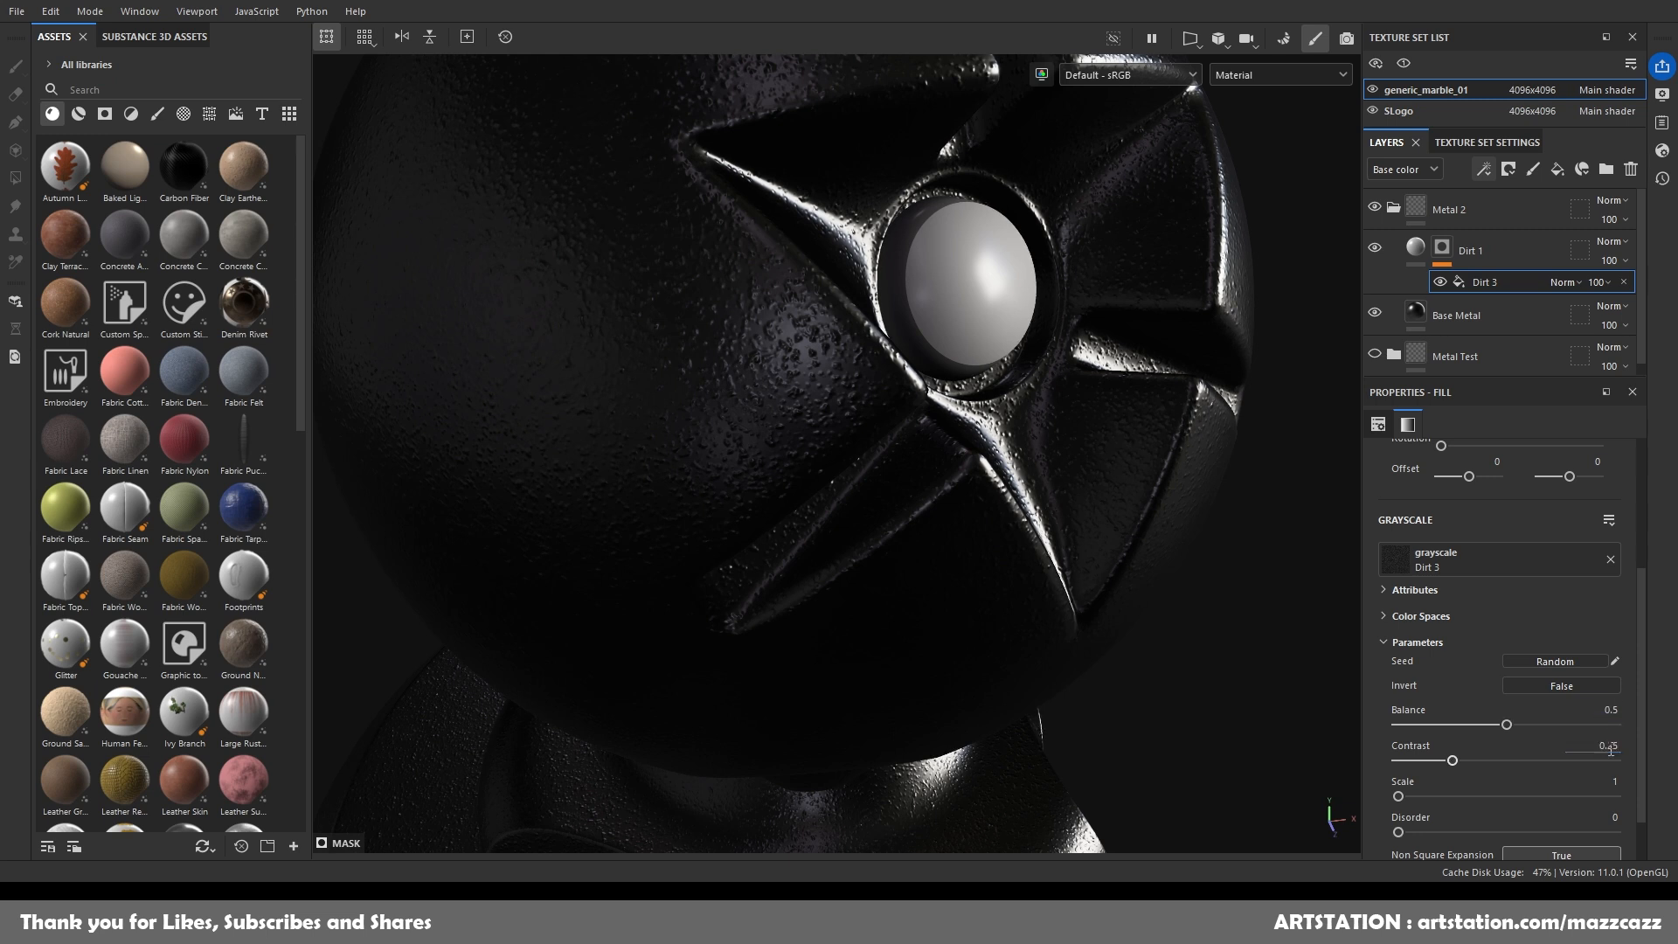
# Reduce the height of the Dirt 1 layer to 0.01.
pyautogui.click(1420, 251)
pyautogui.doubleClick(1592, 685)
pyautogui.click(1595, 686)
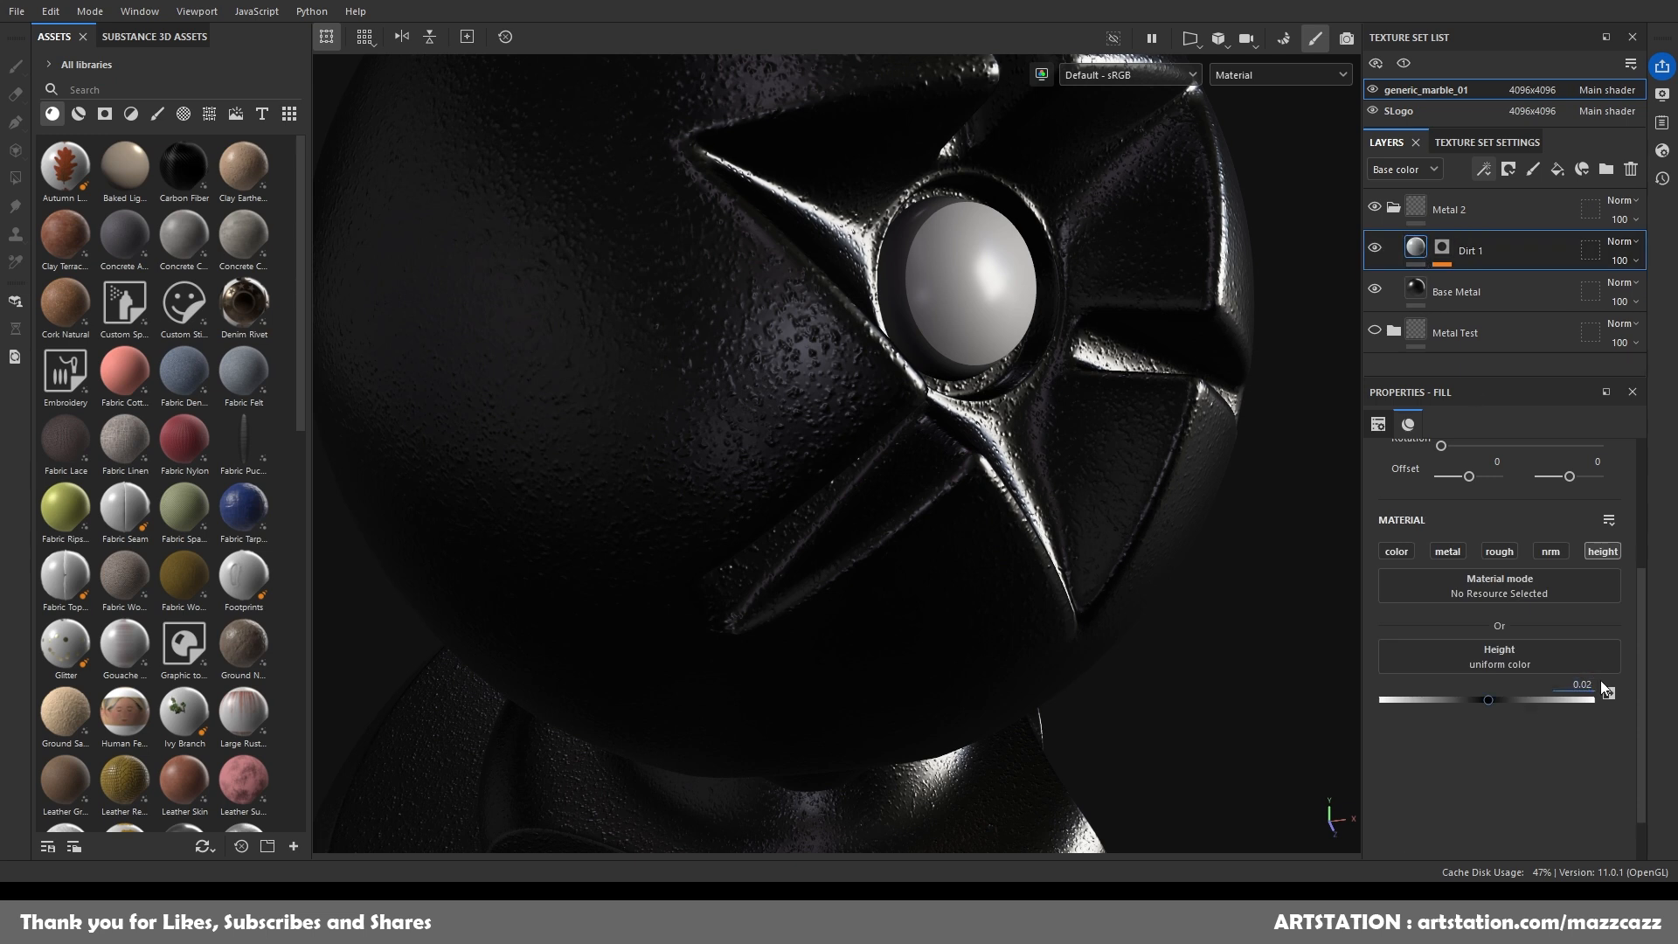
pyautogui.press('BackSpace')
pyautogui.press('BackSpace')
pyautogui.write('1')
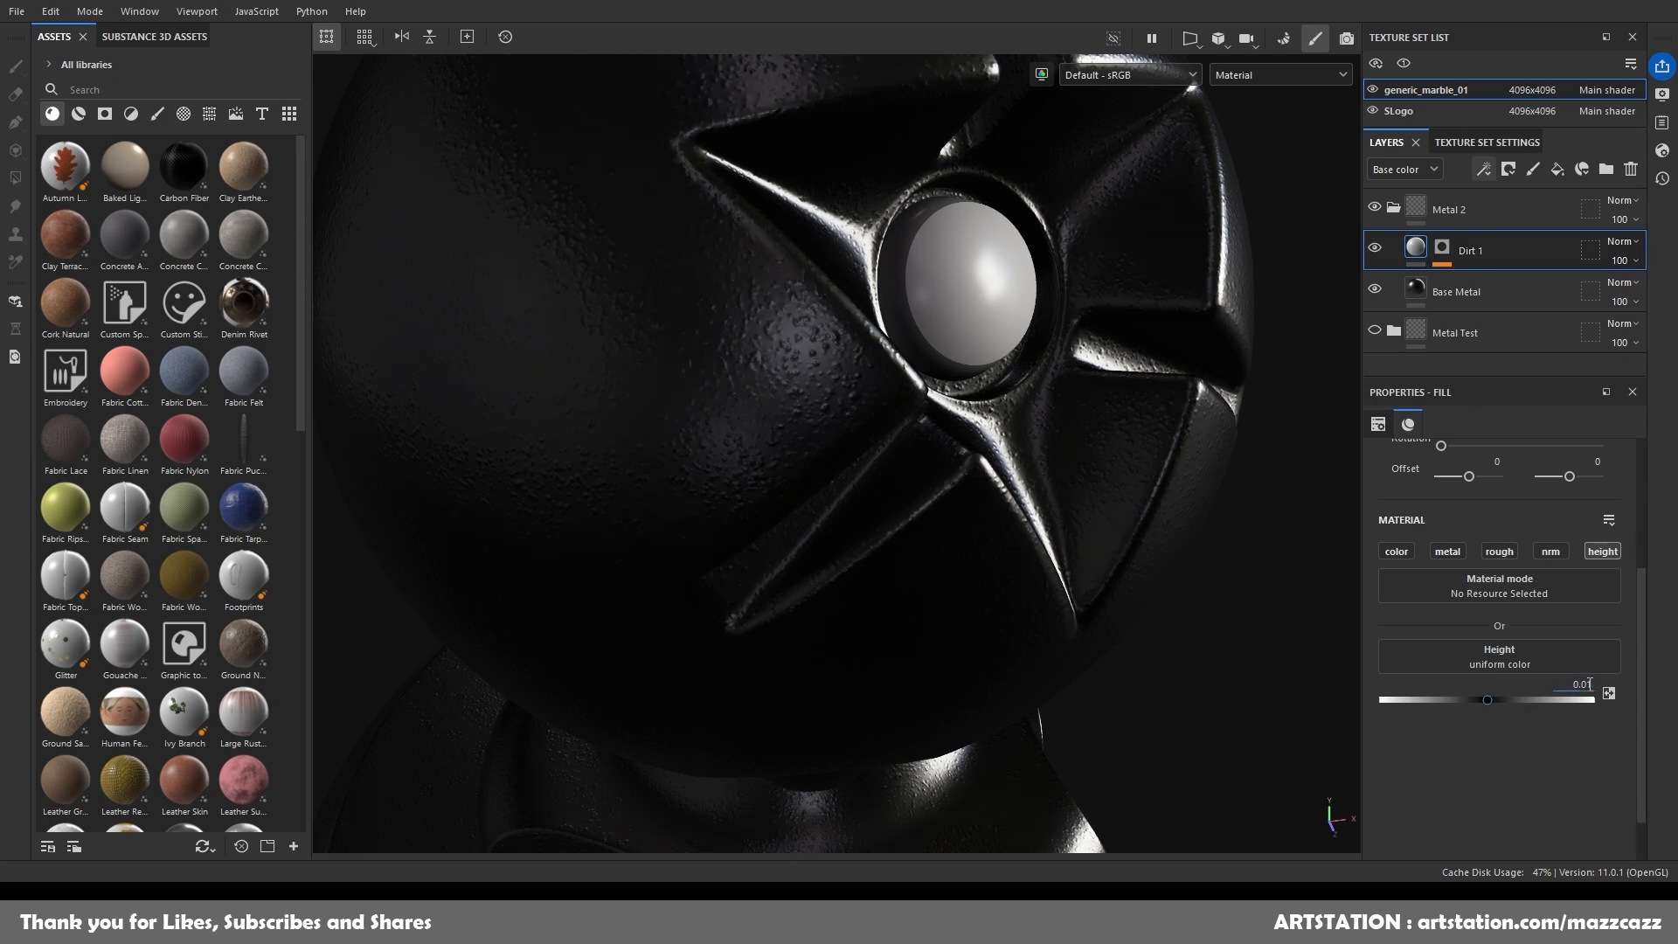
# Duplicate the Dirt 1 layer within the Metal 2 folder.
pyautogui.scroll(-3, 957, 513)
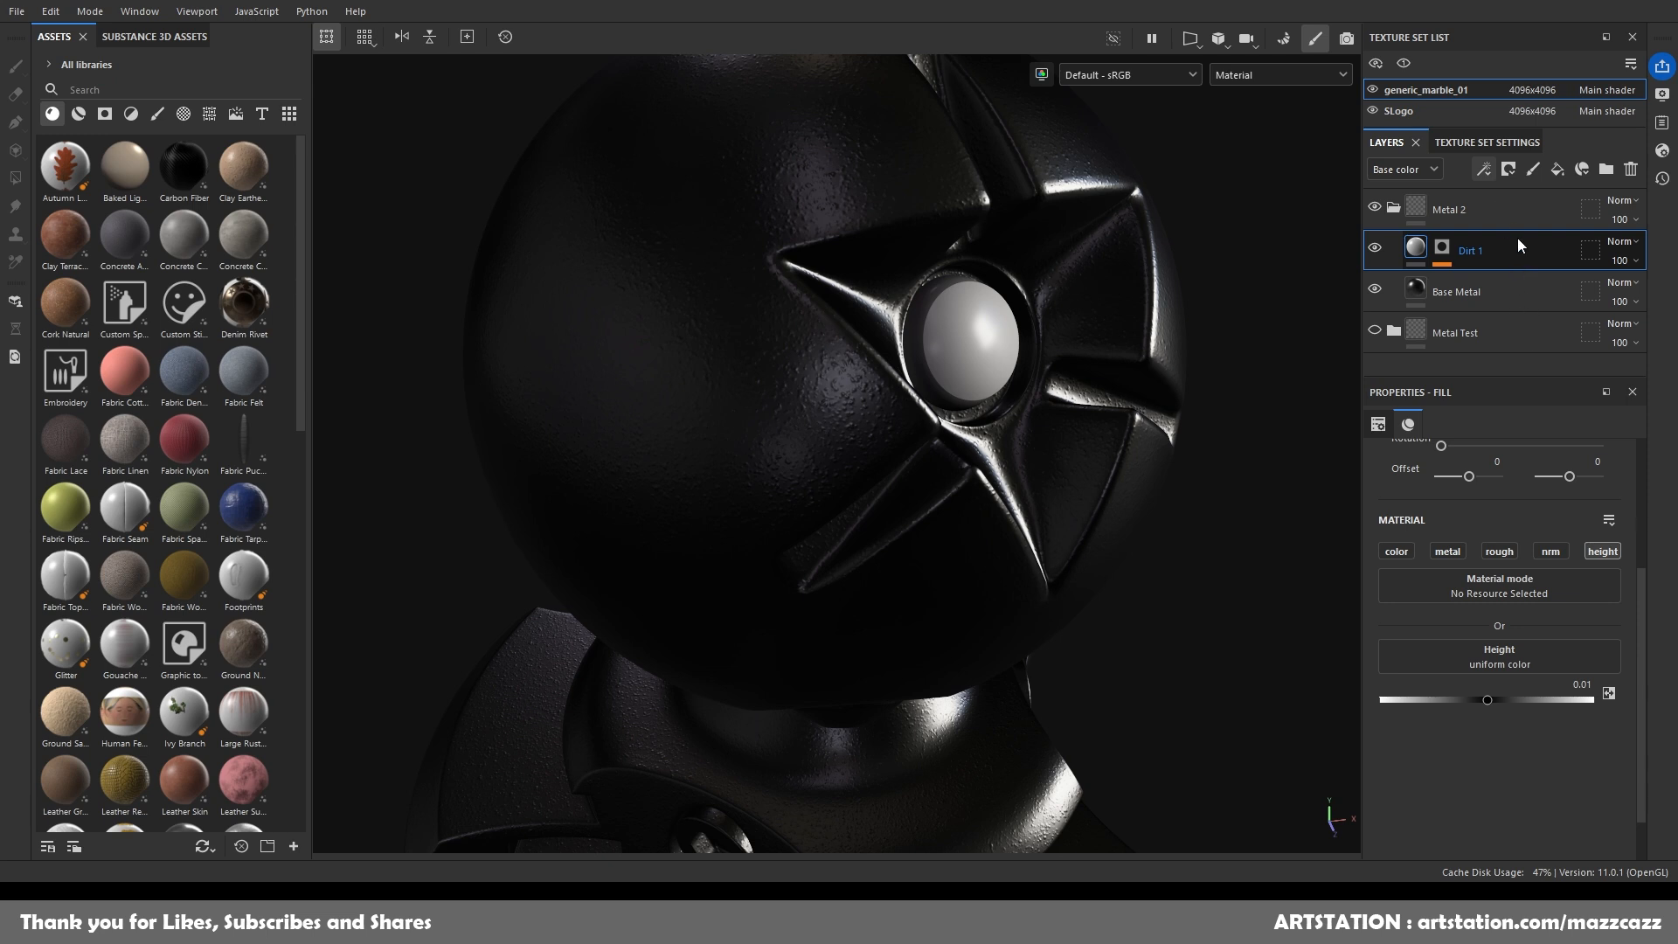
pyautogui.hotkey('ctrl', 'd')
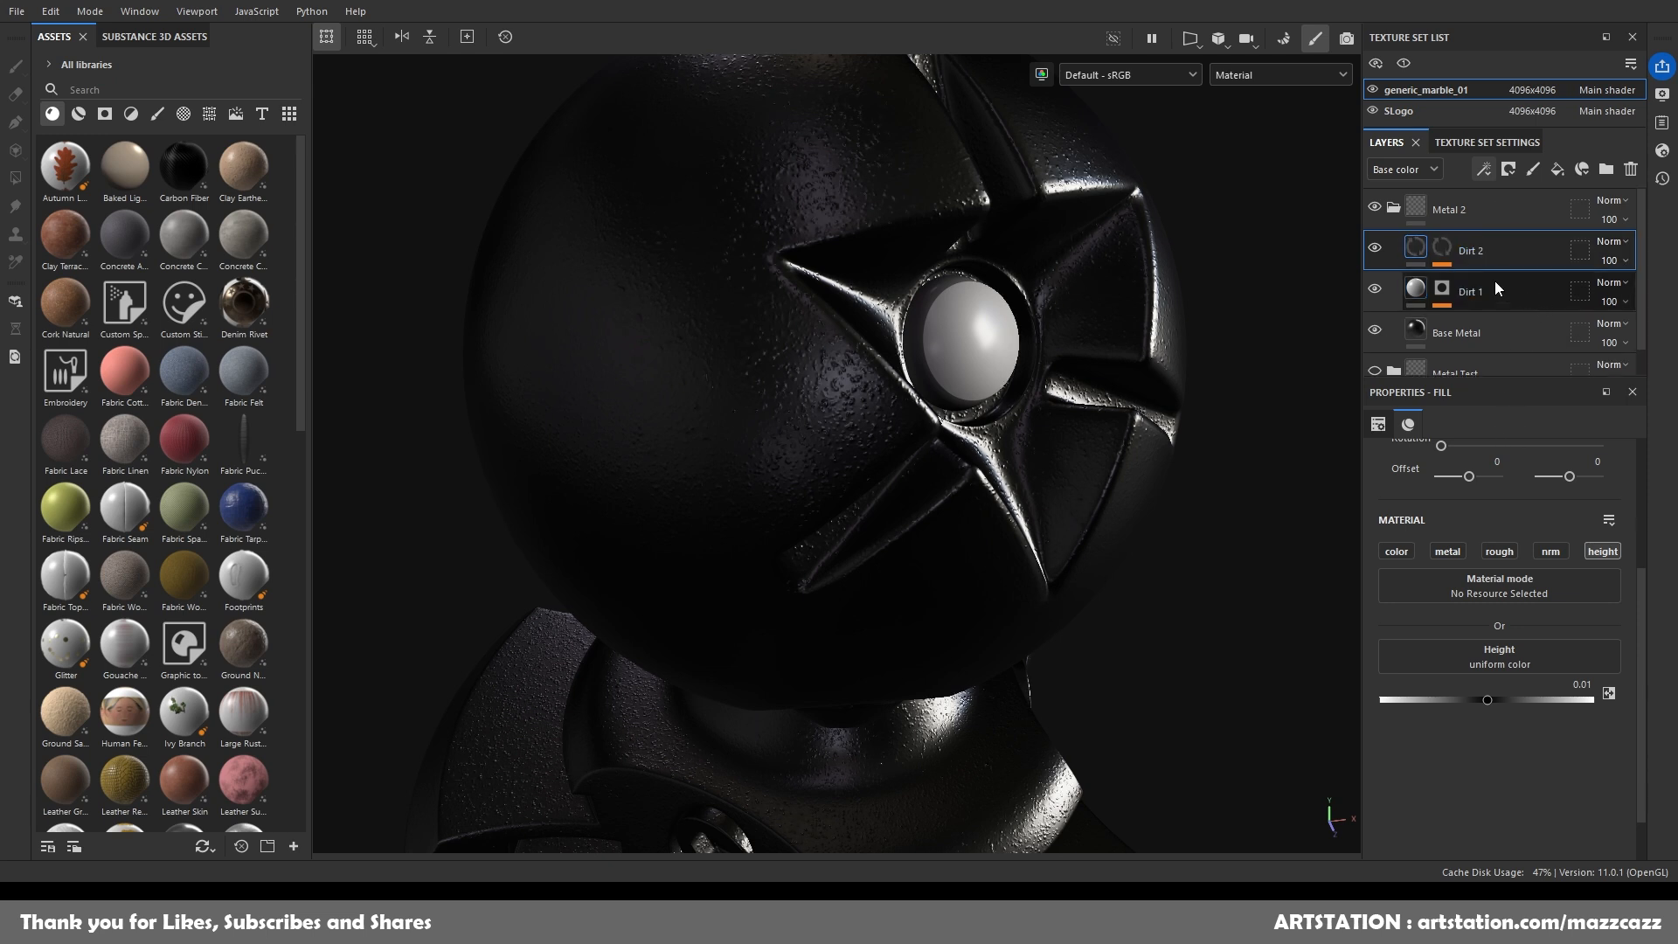
# Set the tiling of the Dirt 2 layer's mask fill to 1 and invert its Dirt 3 texture.
pyautogui.click(1444, 248)
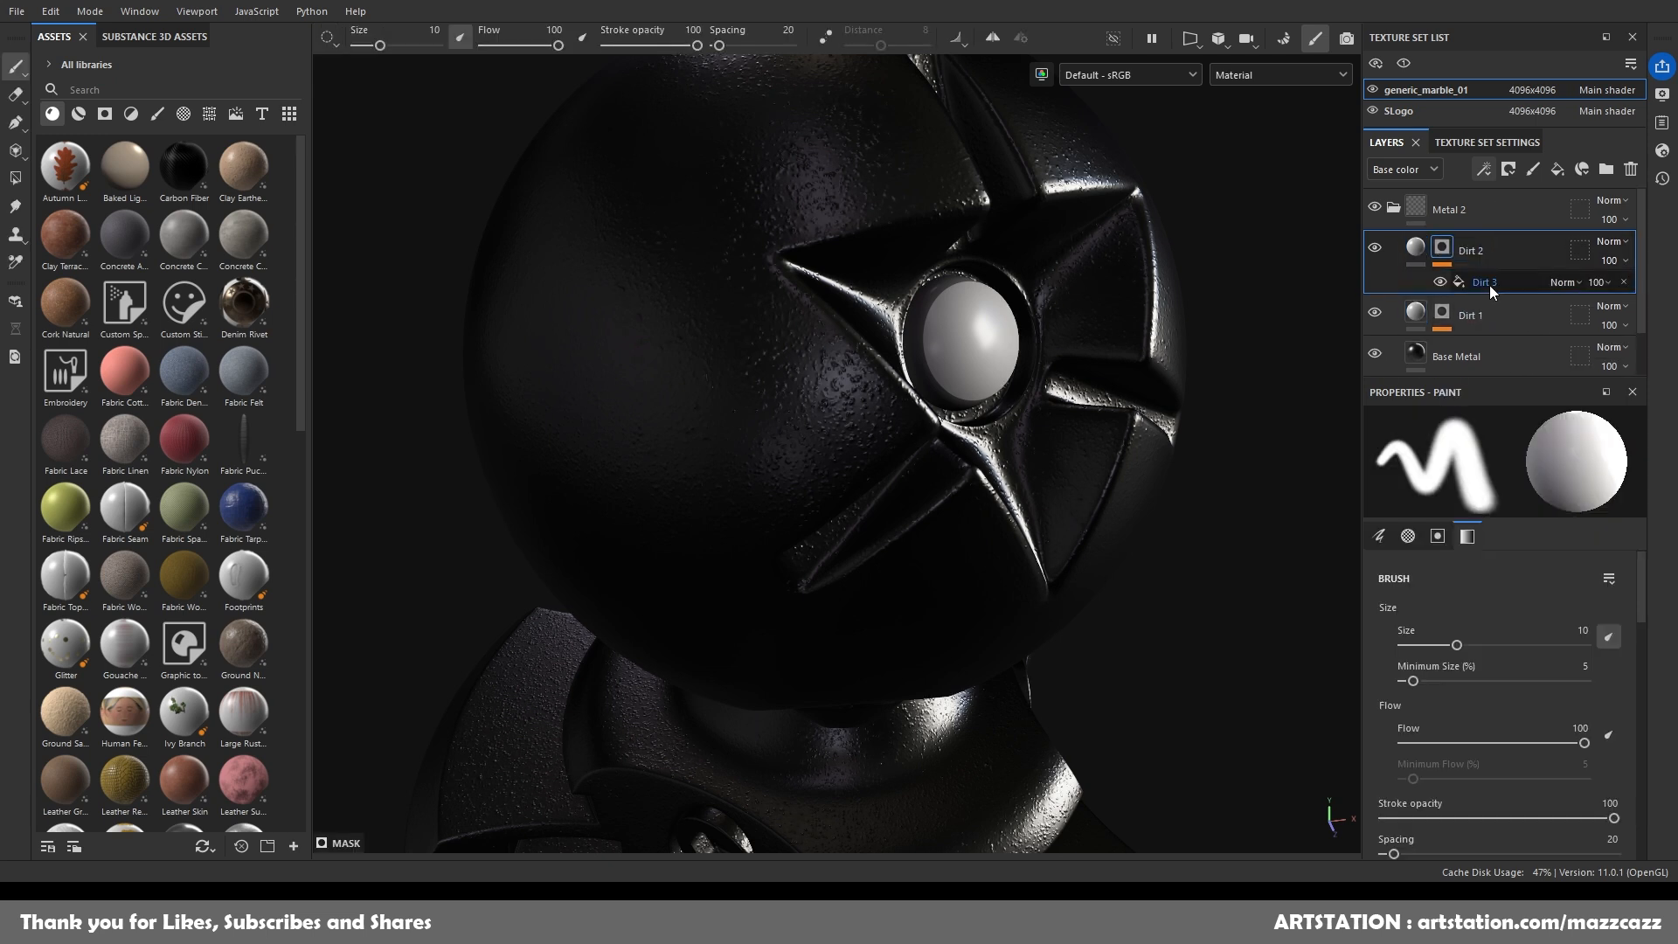
pyautogui.click(1492, 282)
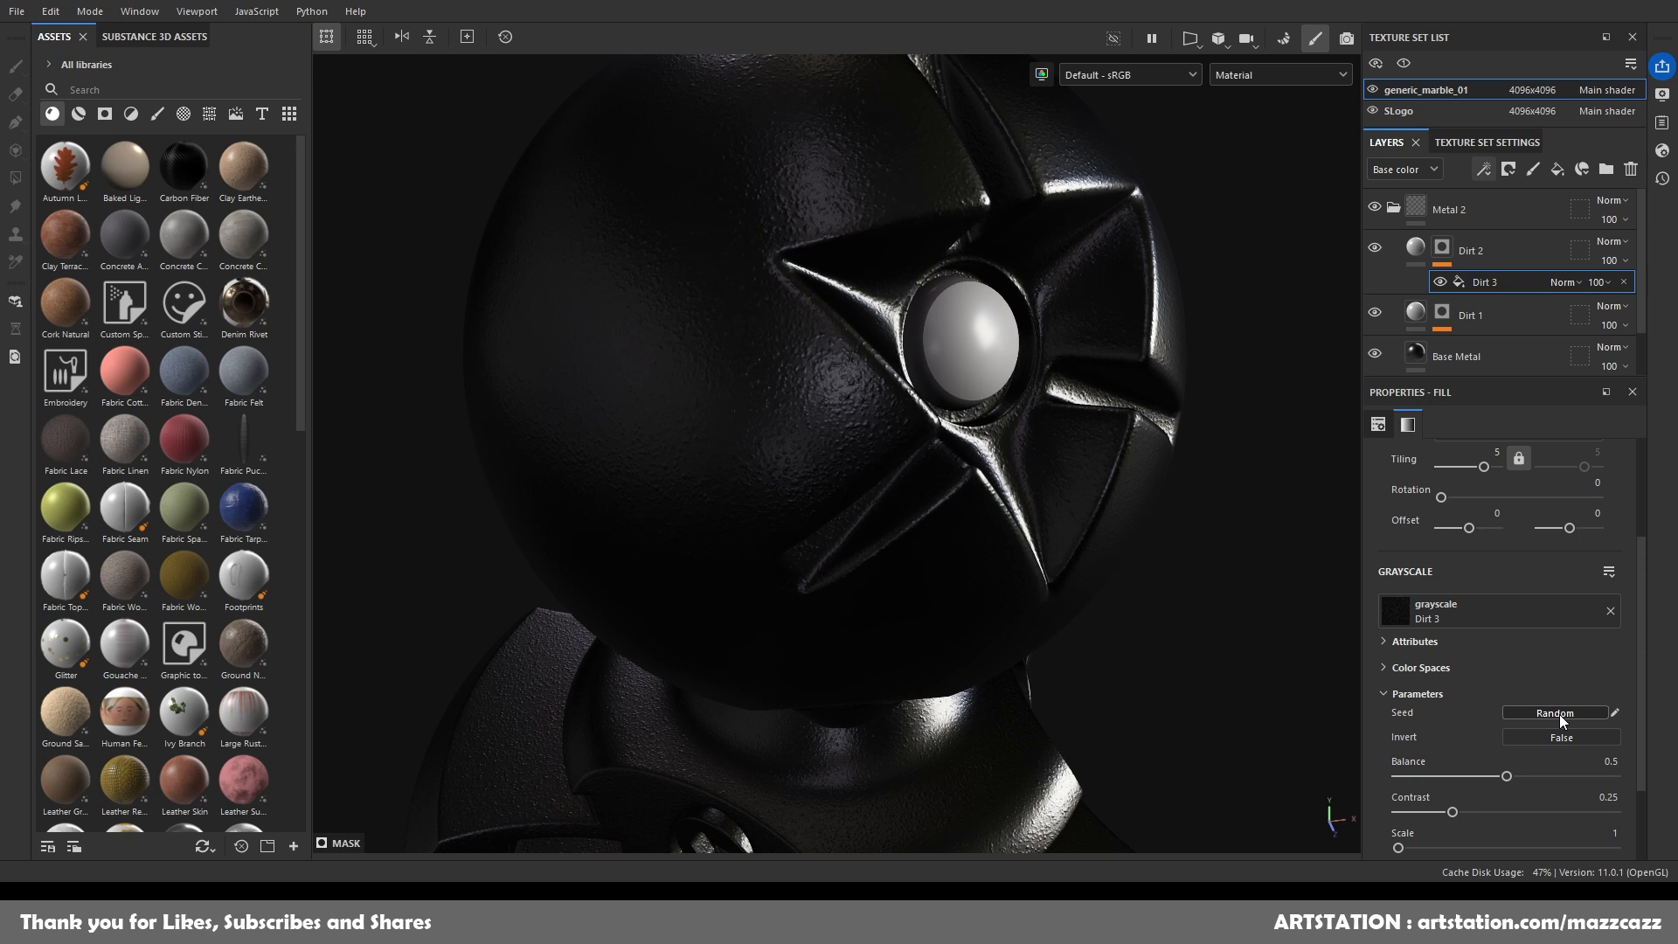
pyautogui.doubleClick(1495, 452)
pyautogui.press('Return')
pyautogui.doubleClick(1497, 453)
pyautogui.write('1')
pyautogui.press('Return')
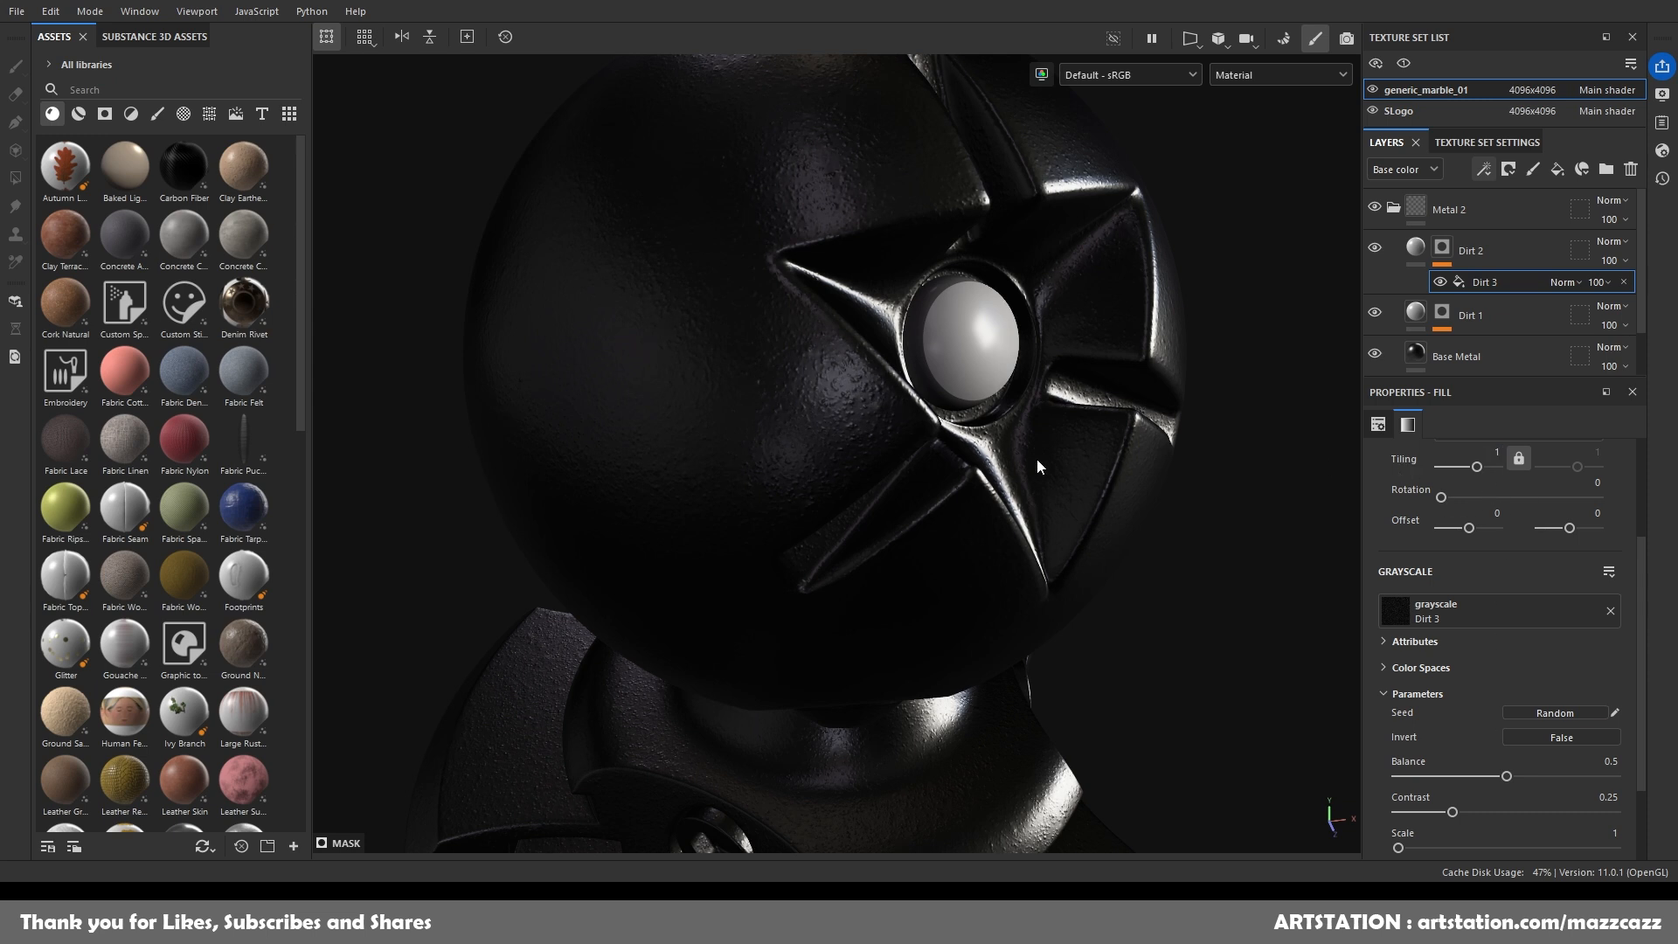
pyautogui.scroll(2, 1037, 459)
pyautogui.click(1572, 737)
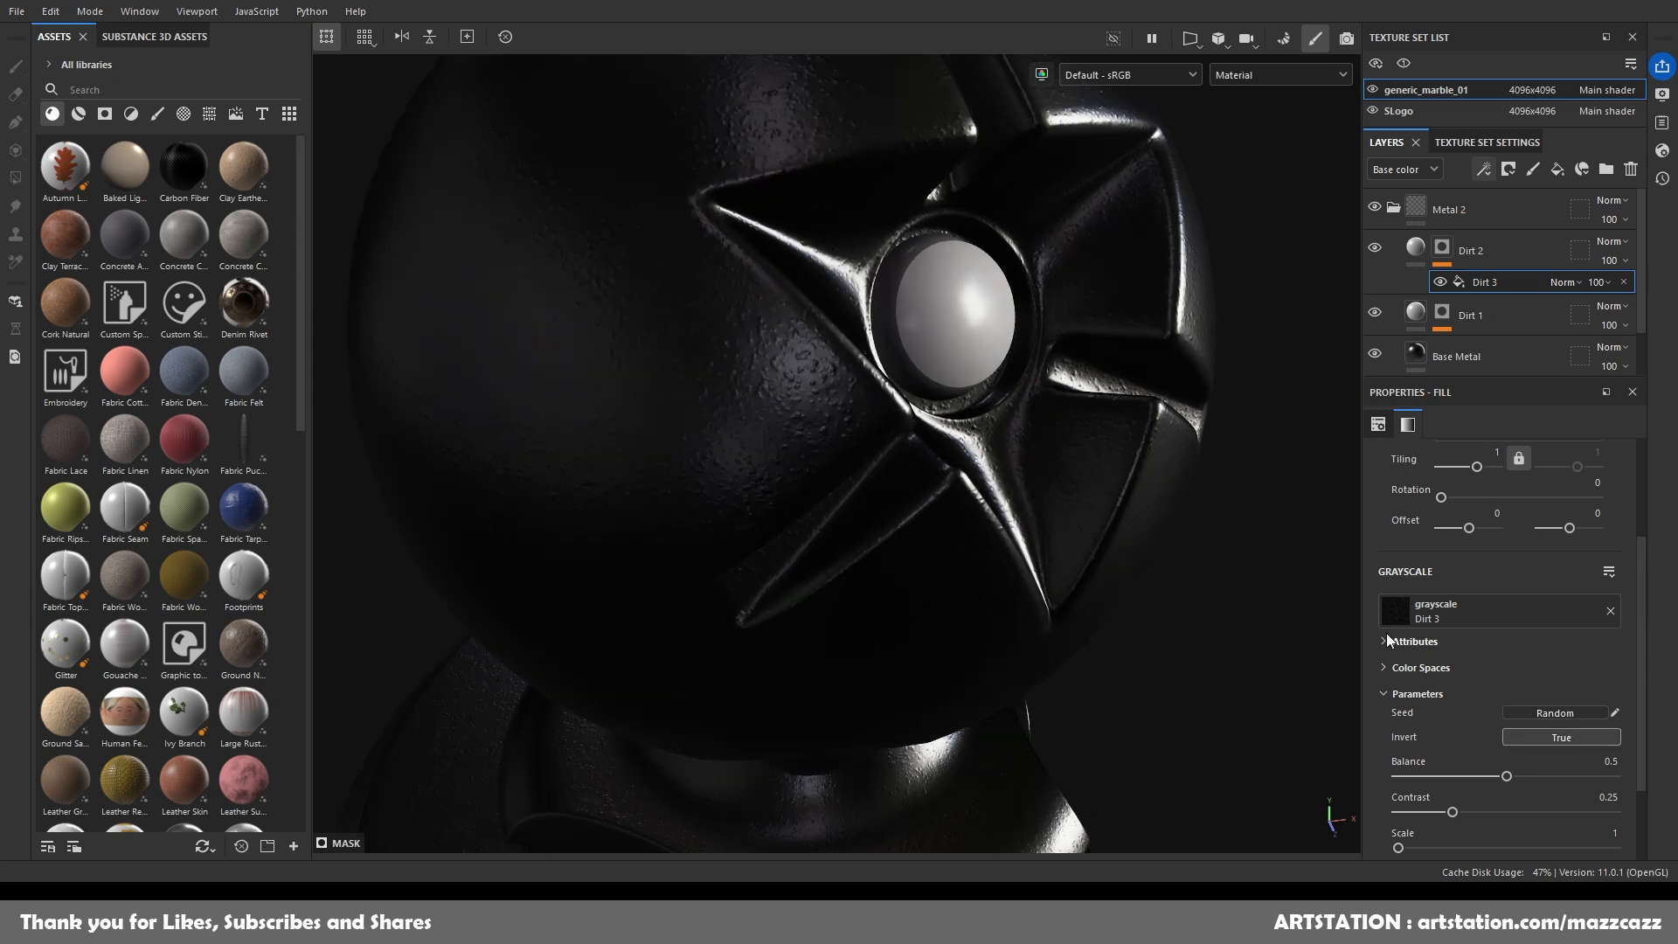
# Try a balance of 0.44, a contrast of 0.34 and a tiling of 3 on the Dirt 2 layer's mask texture.
pyautogui.moveTo(1505, 777); pyautogui.dragTo(1581, 760)
pyautogui.moveTo(1582, 765); pyautogui.dragTo(1577, 766)
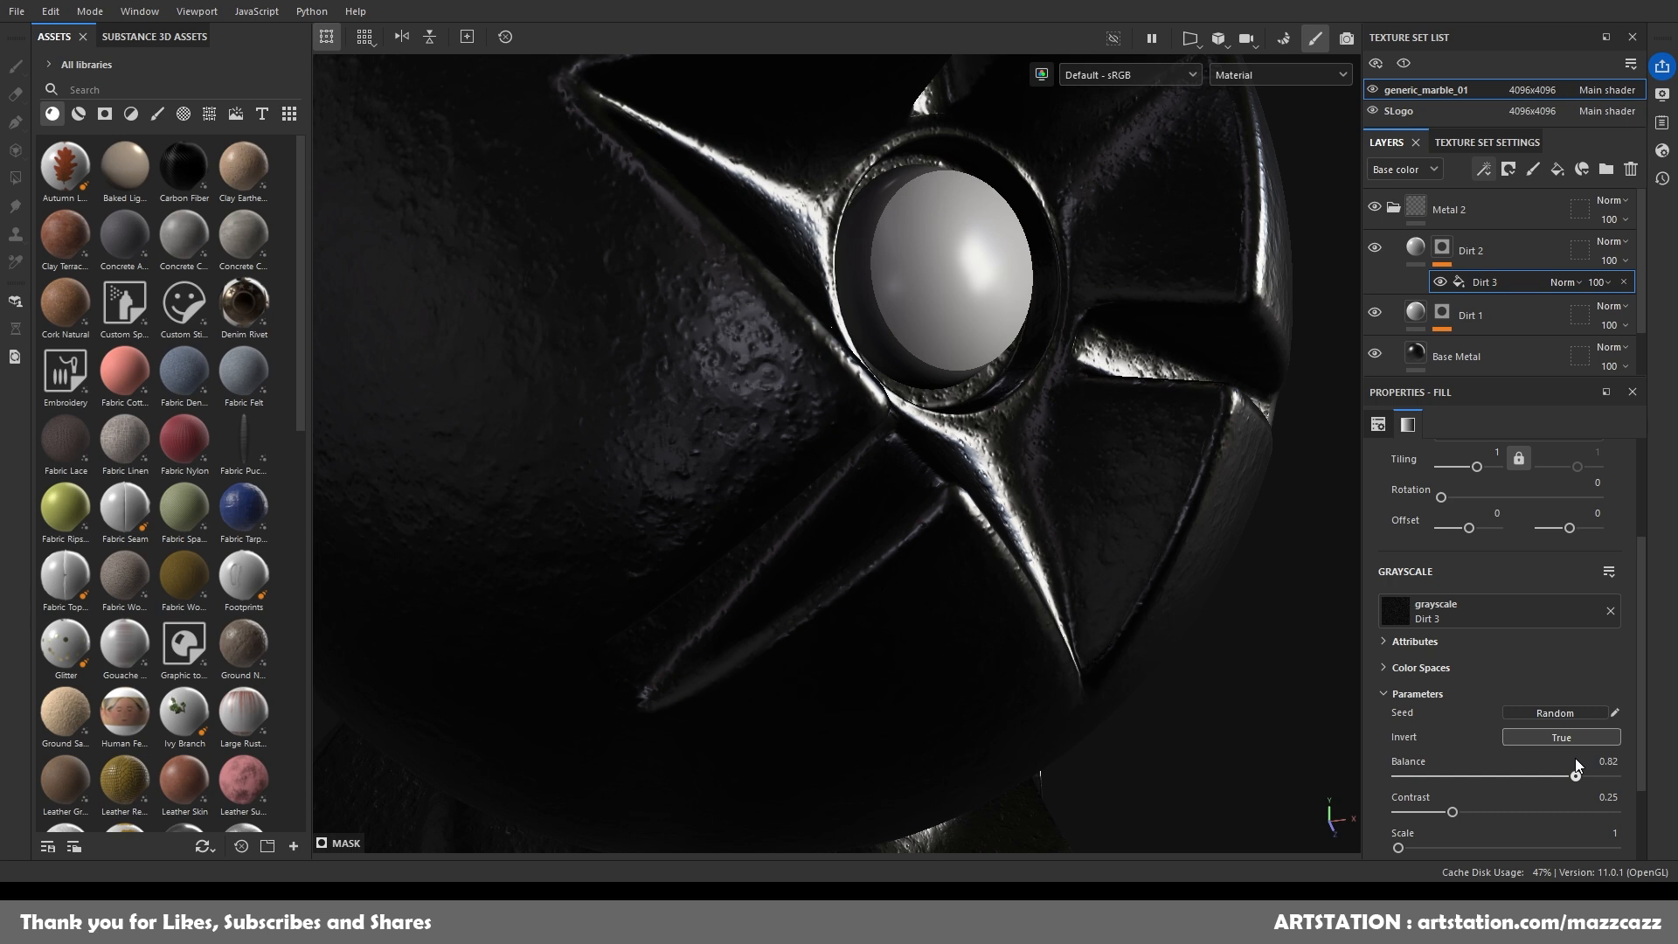
pyautogui.moveTo(1445, 813)
pyautogui.mouseDown()
pyautogui.moveTo(1421, 809)
pyautogui.moveTo(1580, 800)
pyautogui.moveTo(1456, 788)
pyautogui.moveTo(1475, 790)
pyautogui.mouseUp()
pyautogui.moveTo(1477, 466); pyautogui.dragTo(1483, 466)
pyautogui.moveTo(1575, 776); pyautogui.dragTo(1493, 751)
pyautogui.click(1491, 452)
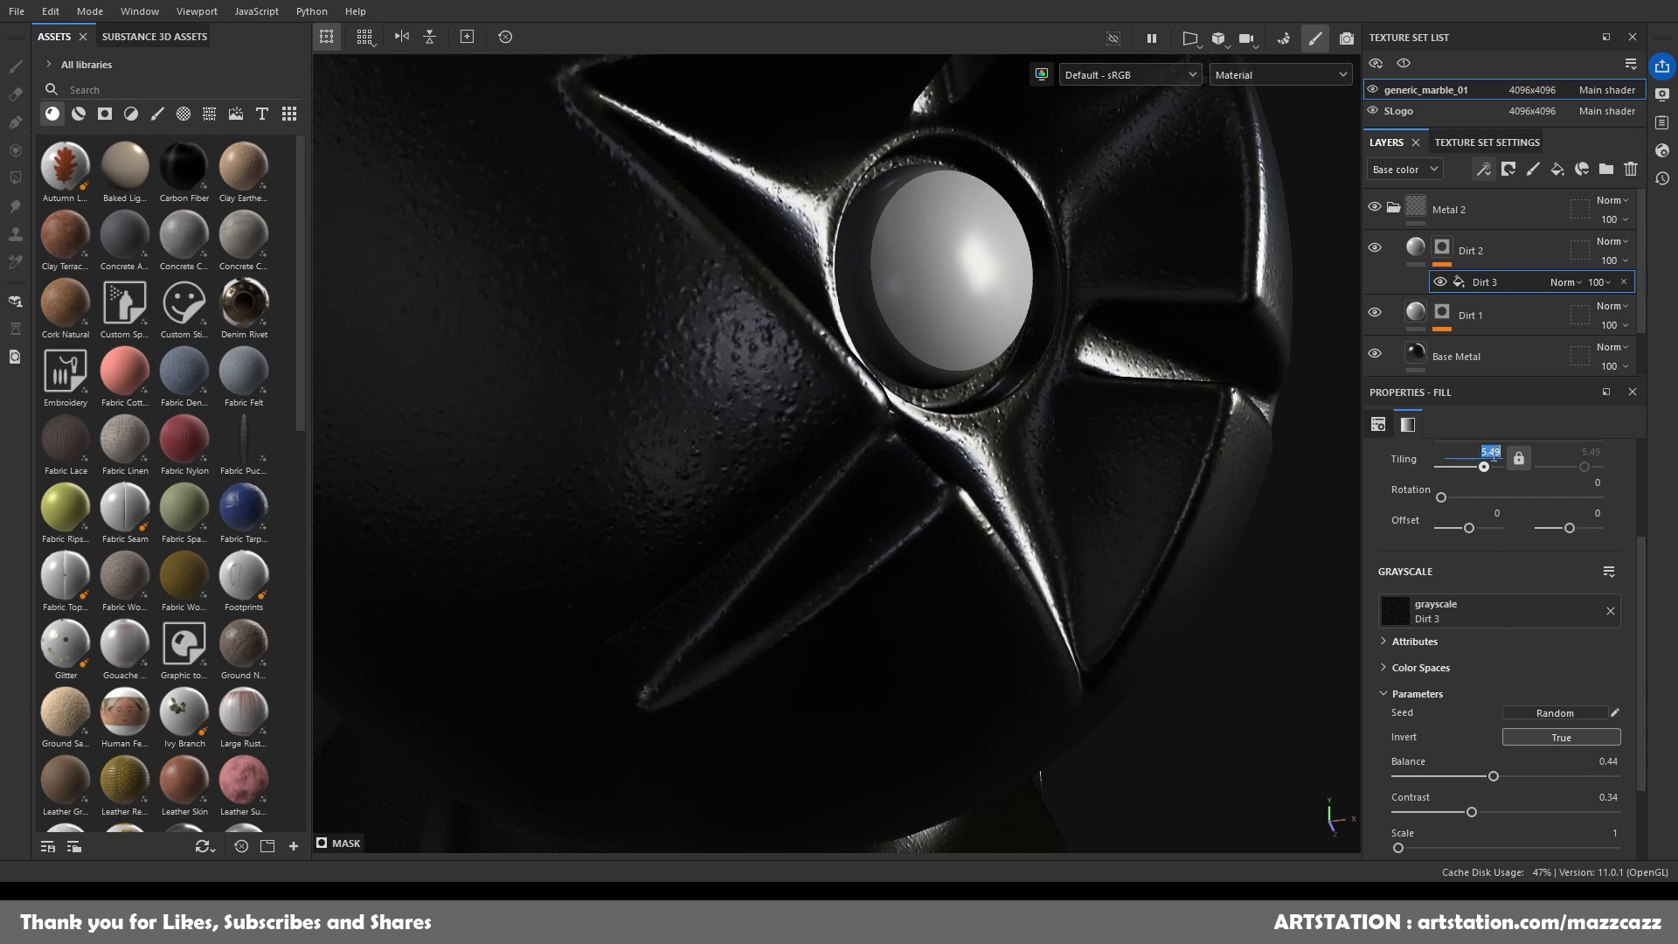
pyautogui.write('3')
pyautogui.press('Return')
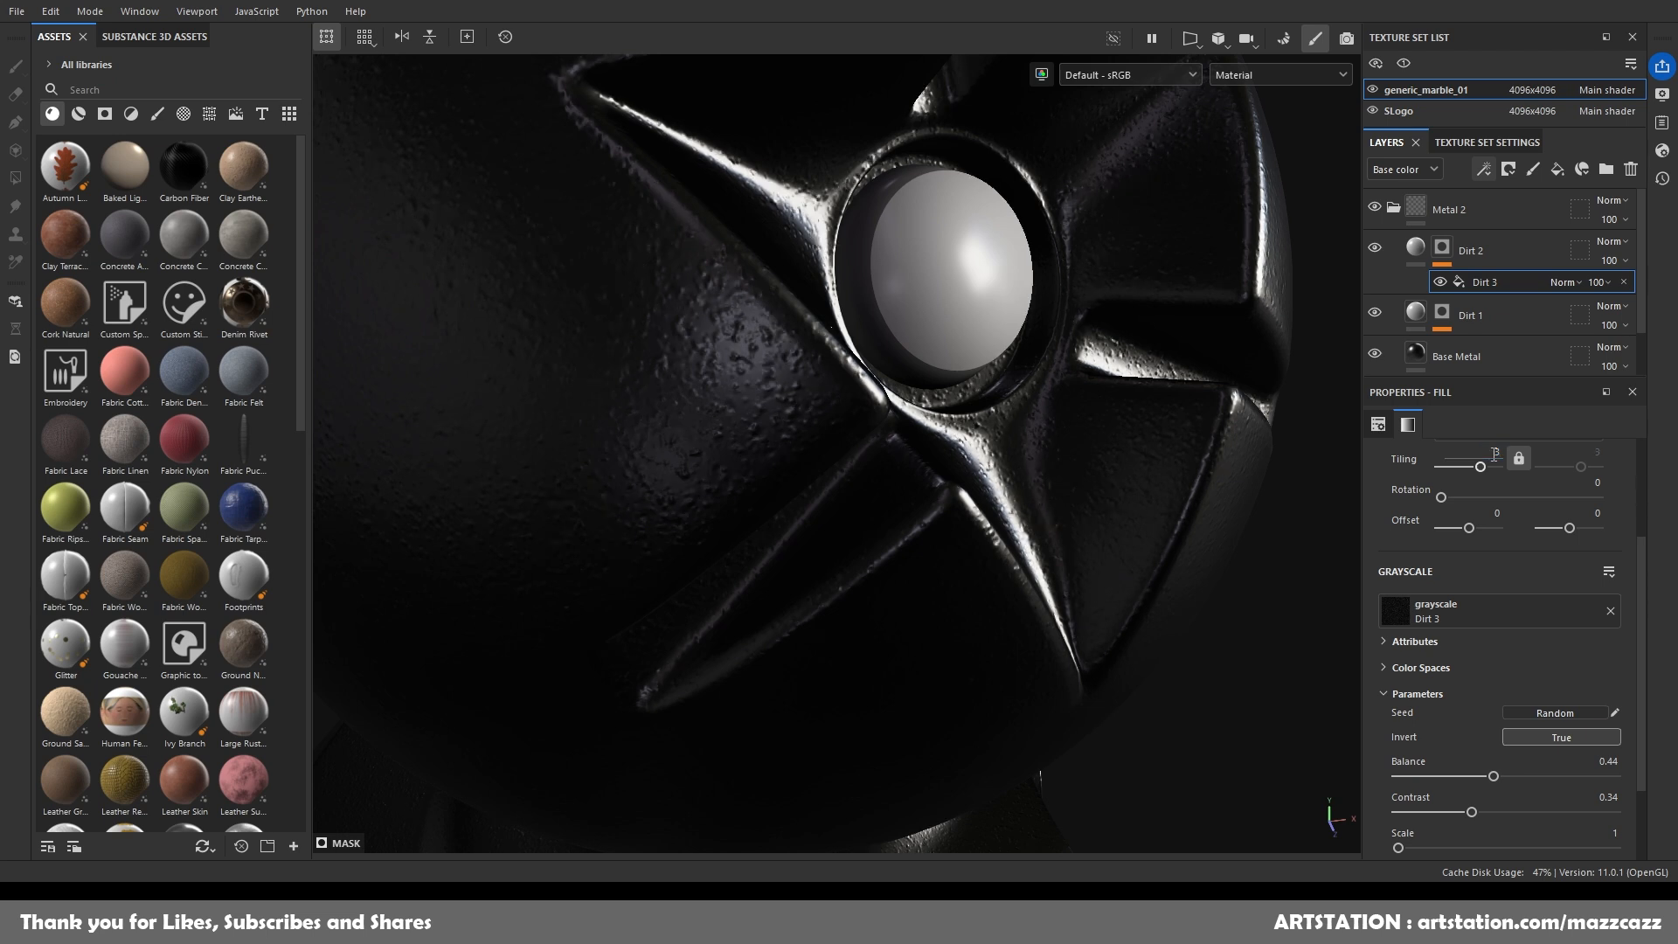
# Set the Dirt 2 layer's mask texture to balance 0.43, contrast 0.53 and scale 2.
pyautogui.moveTo(1495, 775)
pyautogui.mouseDown()
pyautogui.moveTo(1540, 774)
pyautogui.moveTo(1488, 767)
pyautogui.mouseUp()
pyautogui.moveTo(1472, 812); pyautogui.dragTo(1512, 784)
pyautogui.moveTo(1400, 848); pyautogui.dragTo(1496, 825)
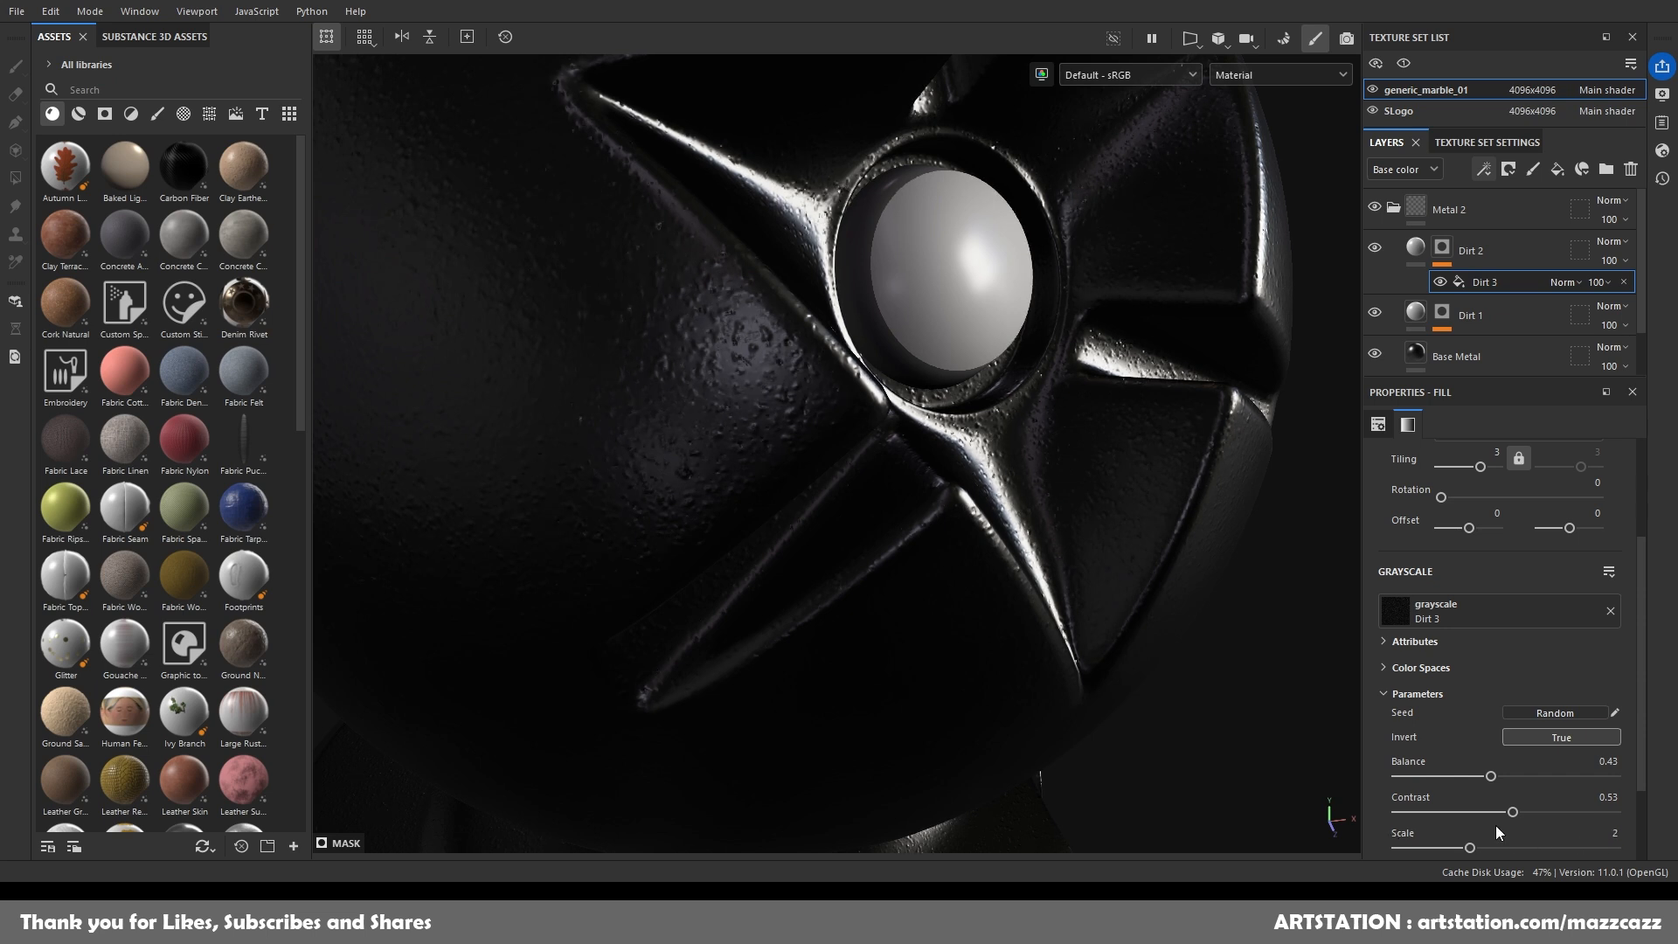
# Set the tiling of the Dirt 2 layer's mask fill to 2 and its rotation to 159.78.
pyautogui.doubleClick(1496, 454)
pyautogui.click(1510, 485)
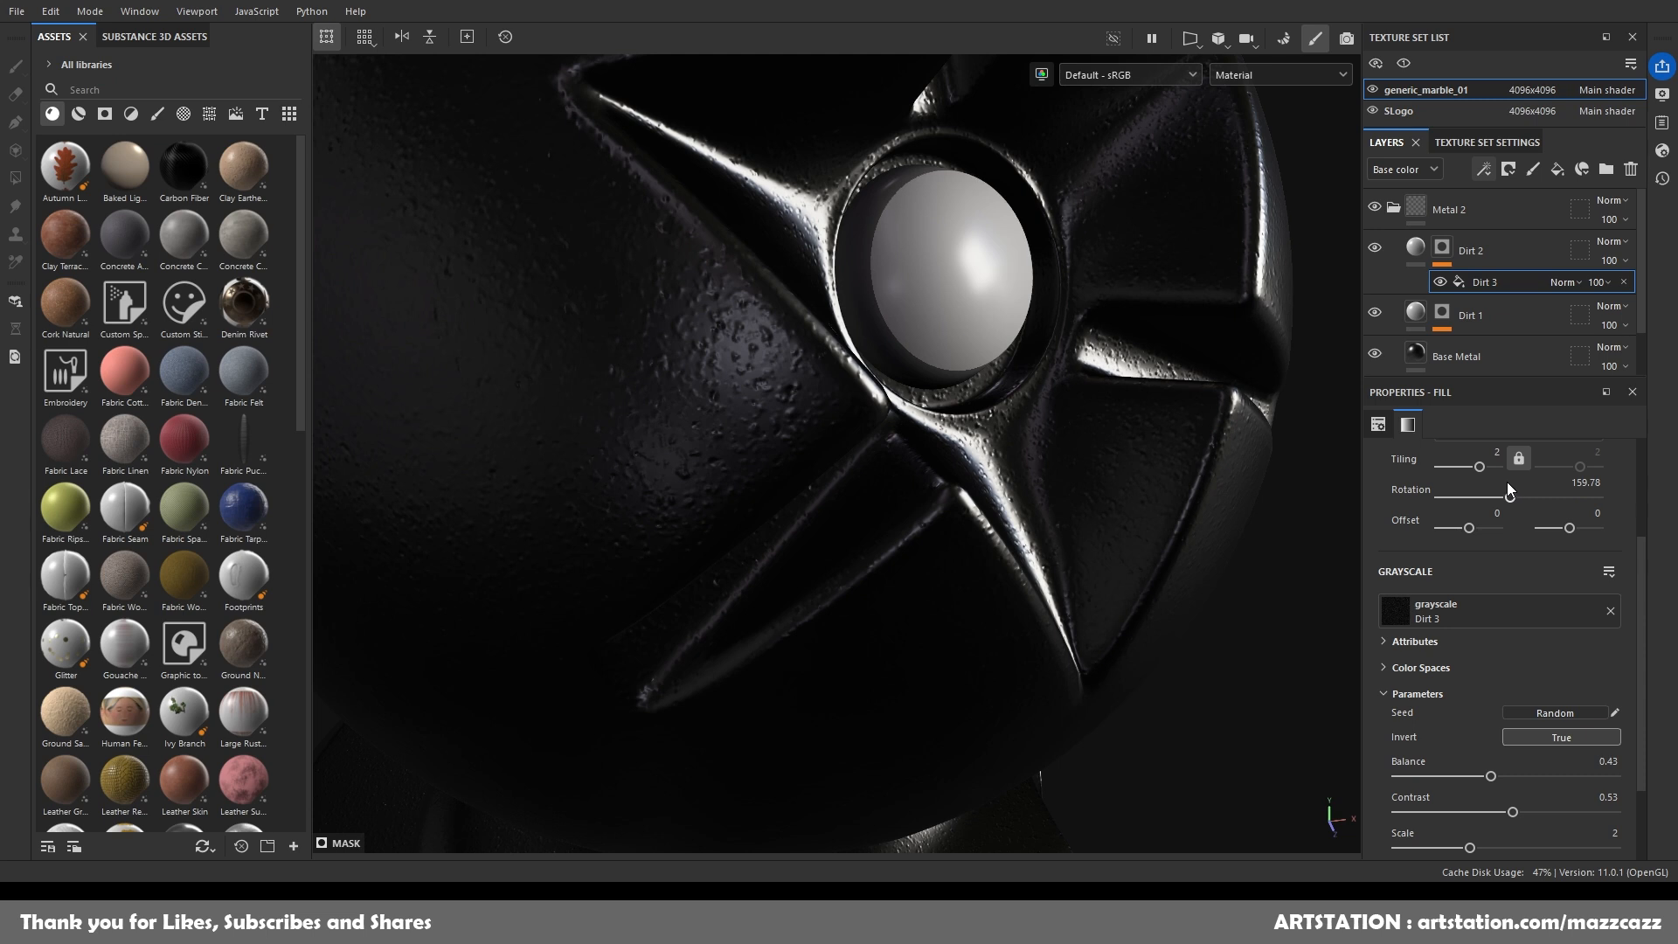
pyautogui.scroll(-5, 883, 427)
pyautogui.keyDown('alt'); pyautogui.moveTo(881, 428); pyautogui.dragTo(1000, 396); pyautogui.keyUp('alt')
pyautogui.scroll(3, 872, 388)
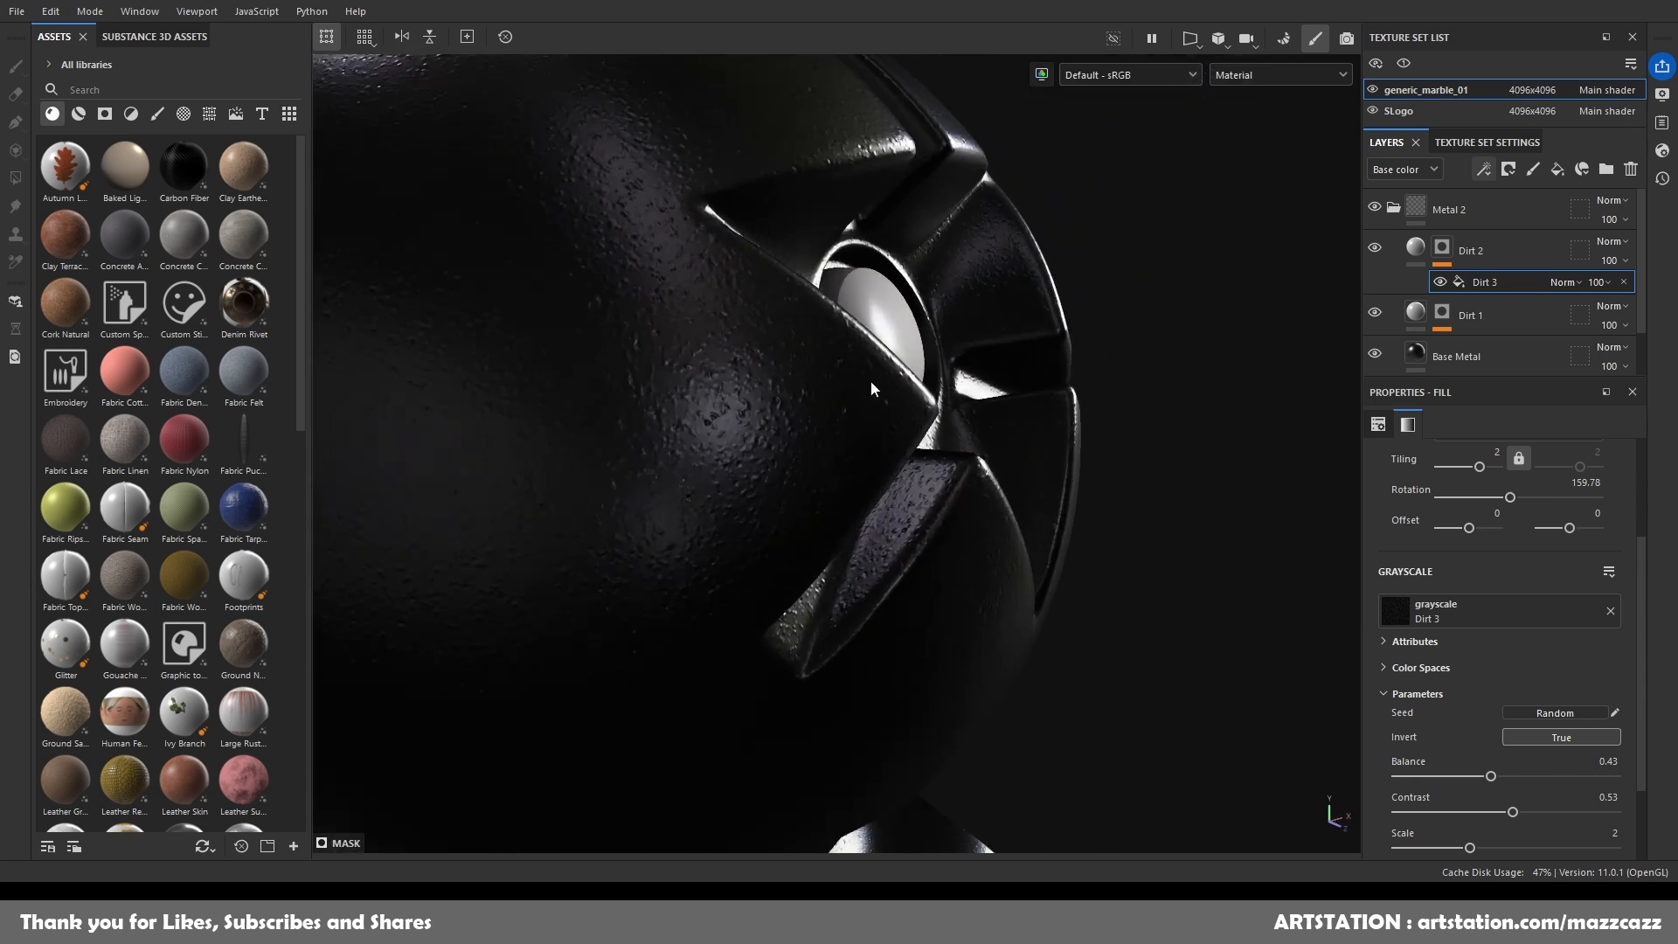
pyautogui.scroll(-4, 817, 412)
pyautogui.keyDown('alt'); pyautogui.moveTo(817, 413); pyautogui.dragTo(910, 460); pyautogui.keyUp('alt')
pyautogui.scroll(5, 900, 450)
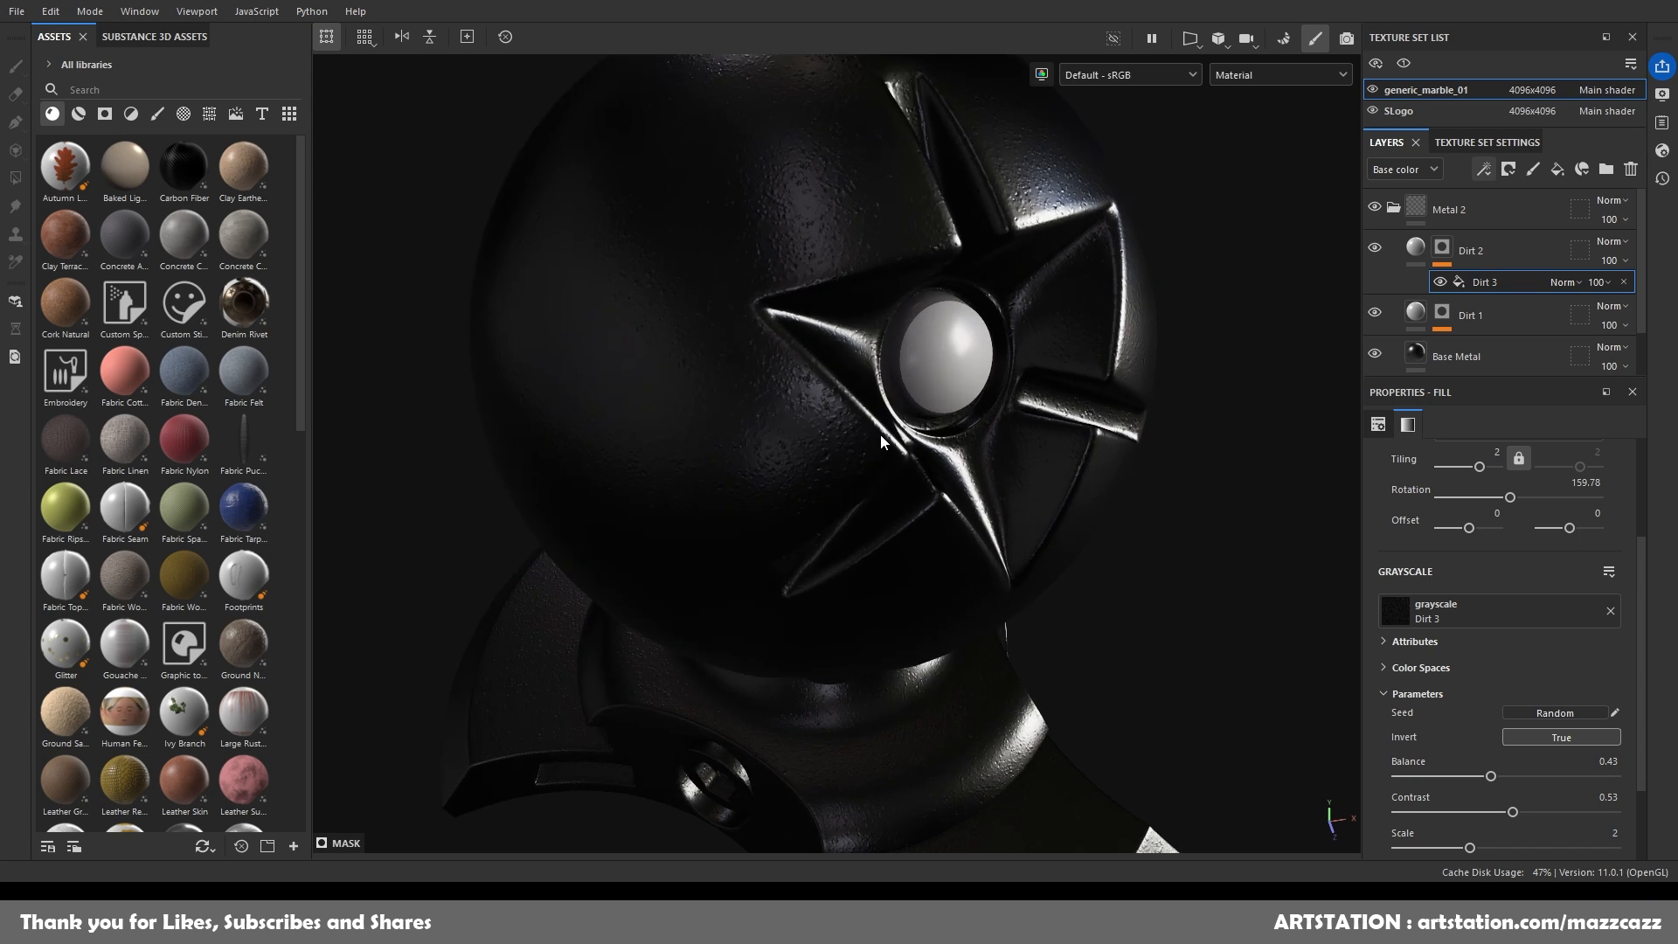
pyautogui.scroll(1, 888, 439)
pyautogui.moveTo(1471, 848)
pyautogui.mouseDown()
pyautogui.moveTo(1629, 847)
pyautogui.moveTo(1420, 839)
pyautogui.moveTo(1469, 847)
pyautogui.mouseUp()
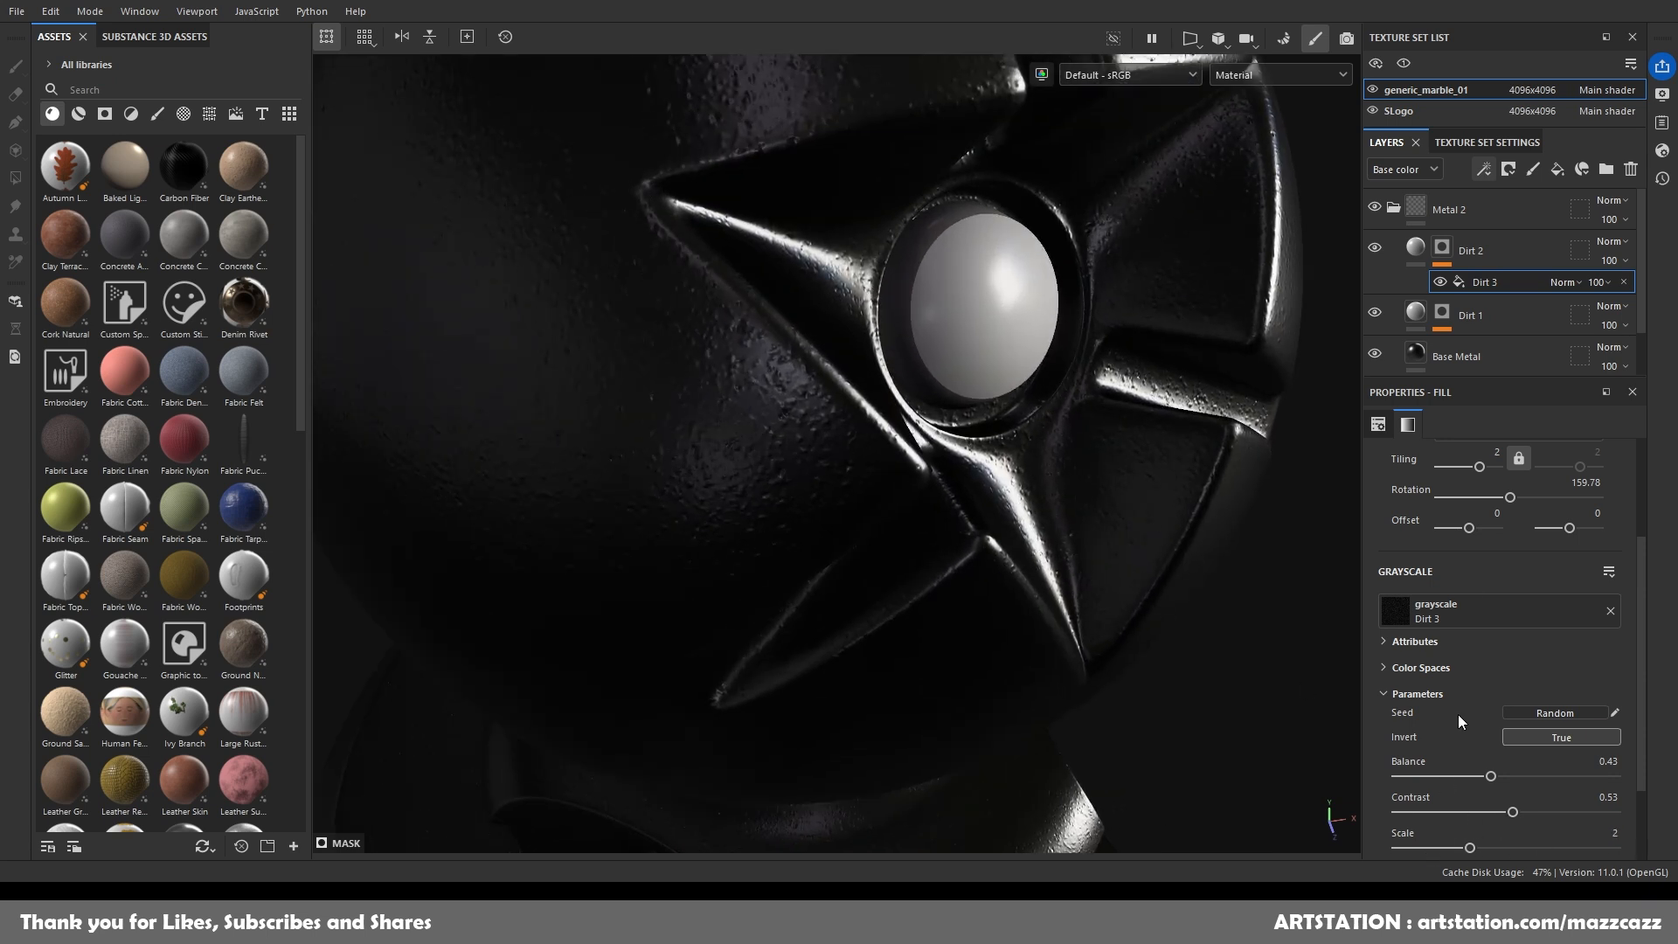
# Add a Sharpen filter to the mask of the Dirt 1 layer.
pyautogui.click(1442, 316)
pyautogui.click(1485, 343)
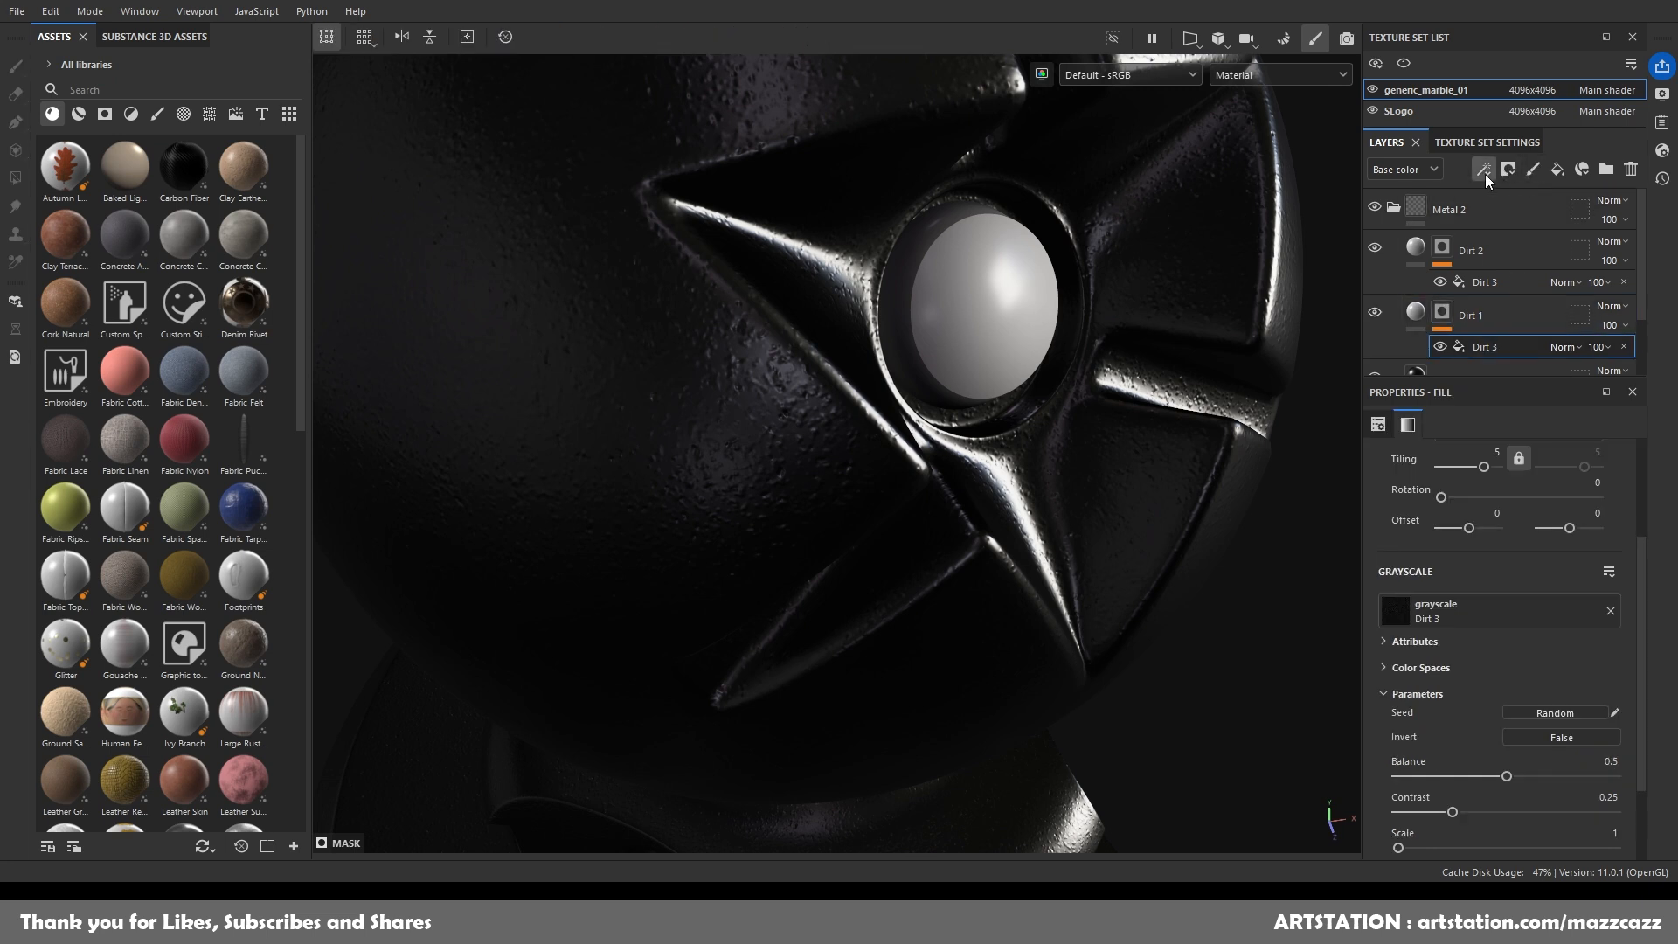
pyautogui.click(1538, 292)
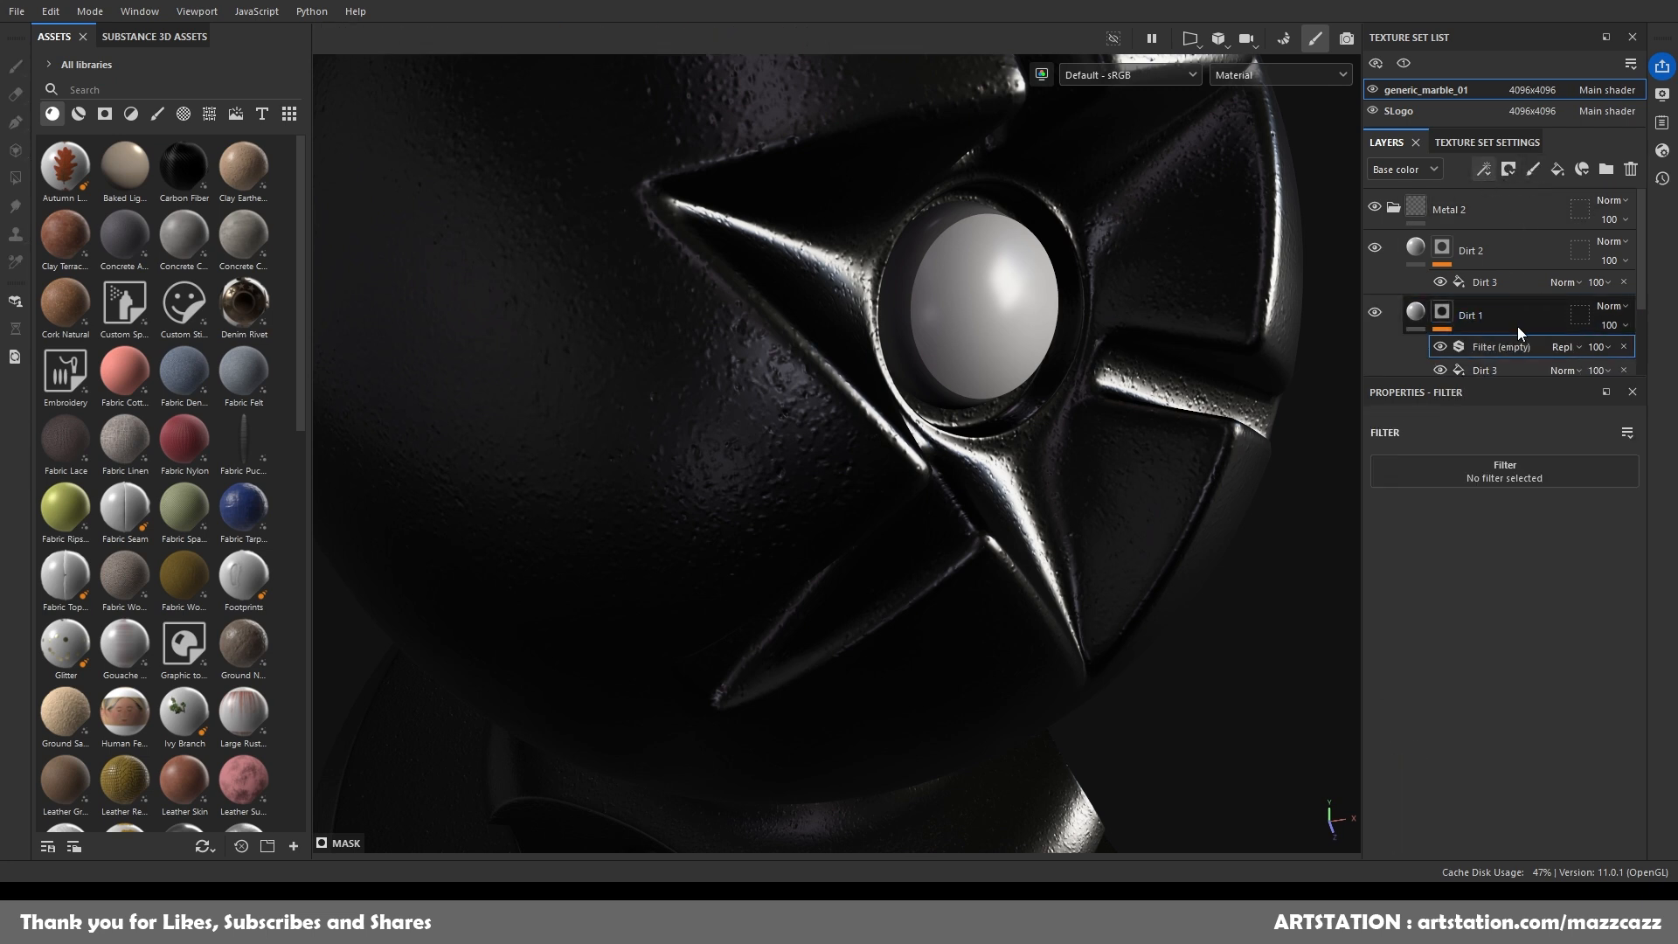
pyautogui.click(1519, 473)
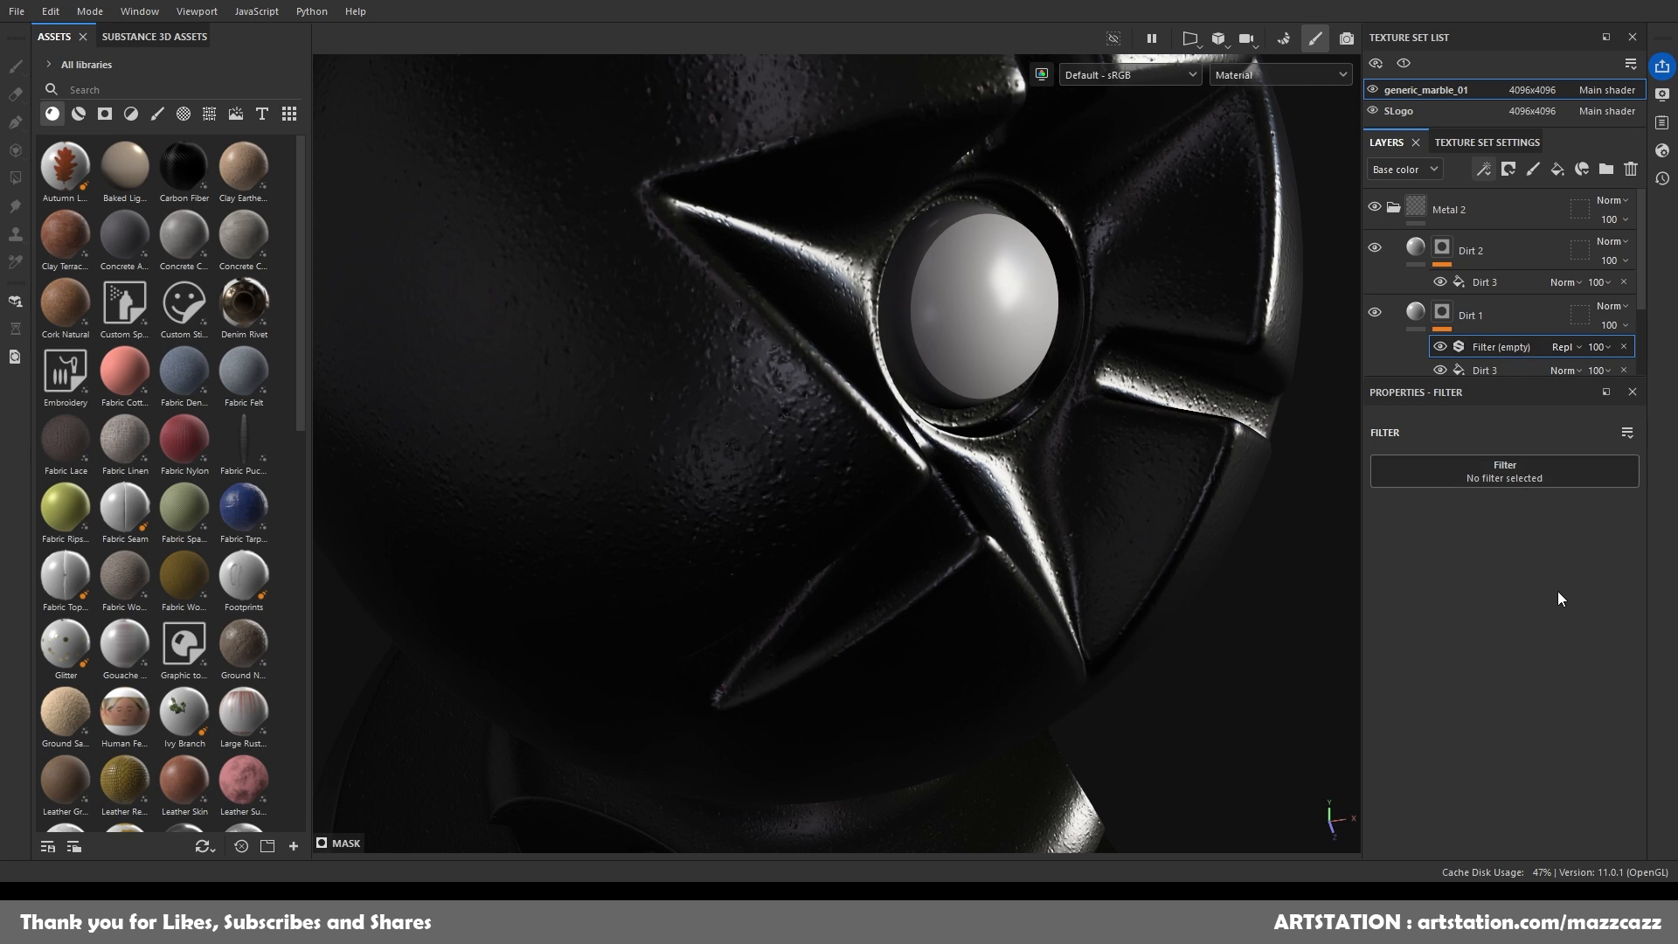
pyautogui.click(1561, 592)
# Inspect the sharpened dirt on the model and remove the Sharpen filter from the Dirt 1 layer's mask.
pyautogui.scroll(2, 789, 410)
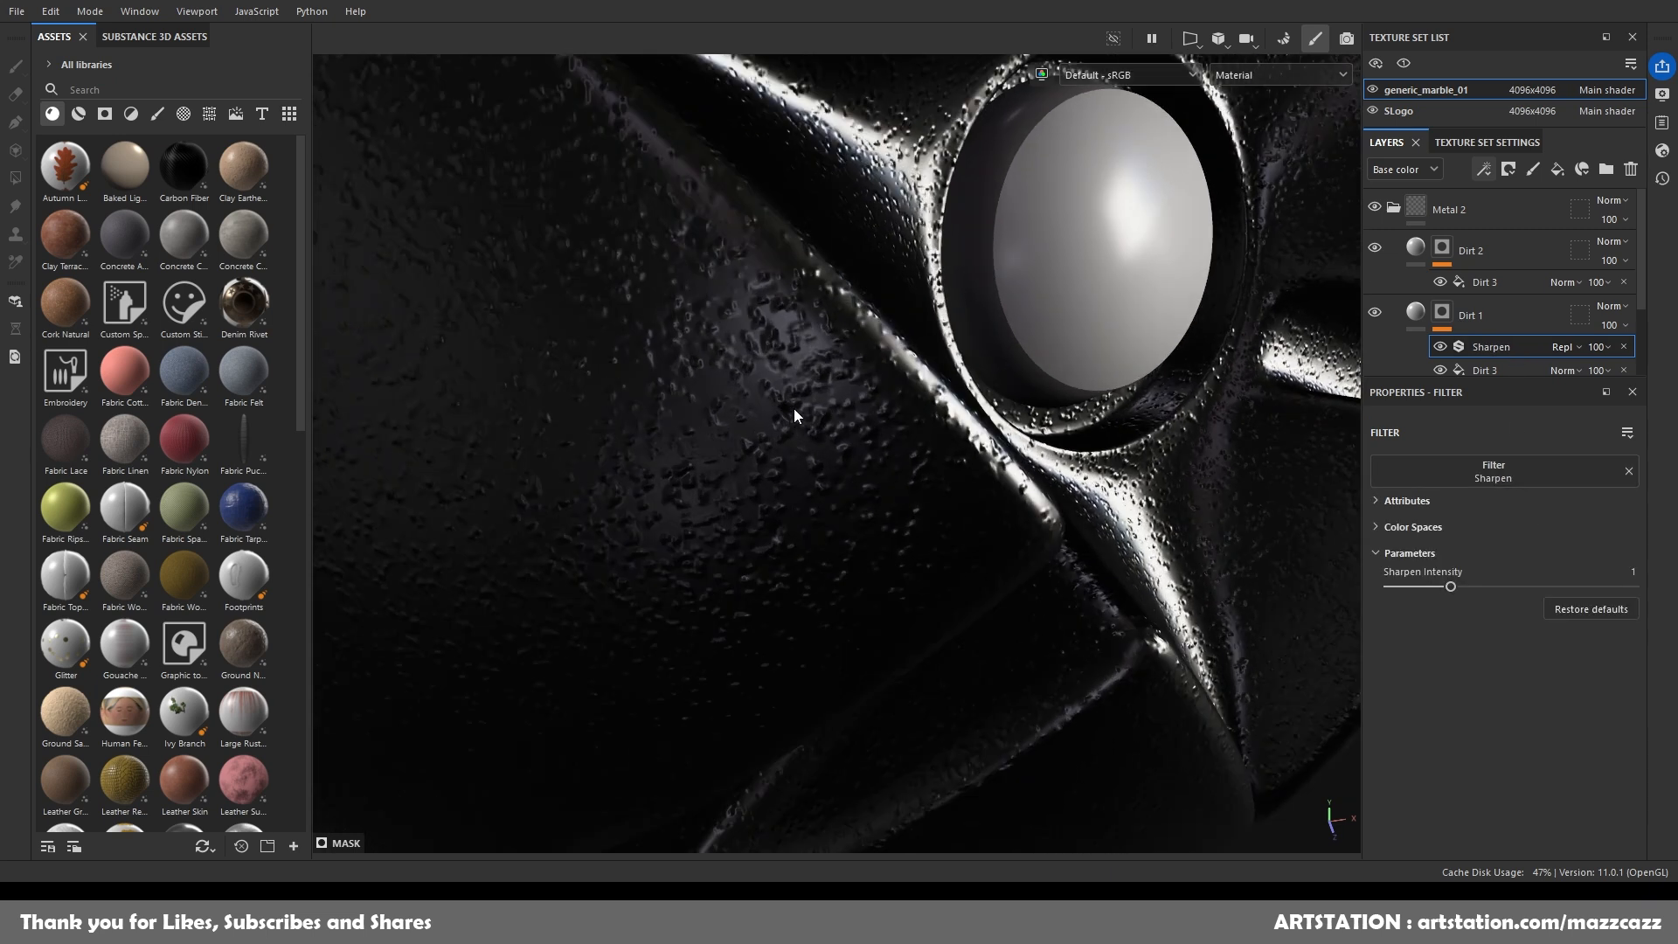
pyautogui.scroll(-4, 796, 407)
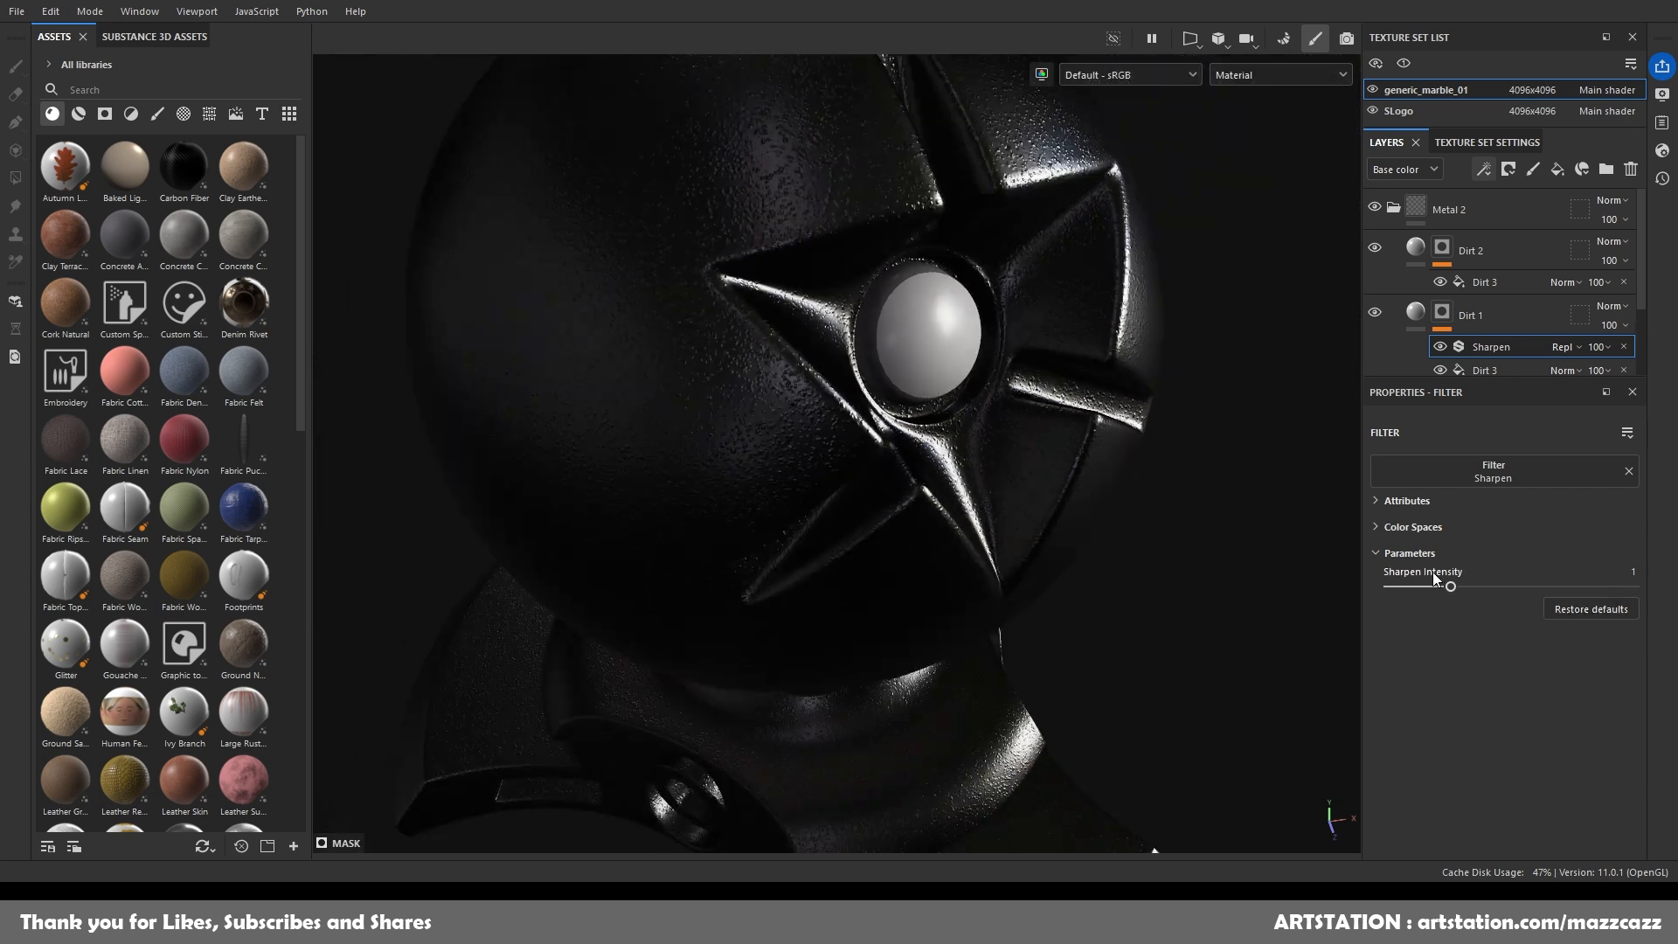
pyautogui.scroll(-3, 874, 563)
pyautogui.scroll(5, 880, 567)
pyautogui.click(1440, 347)
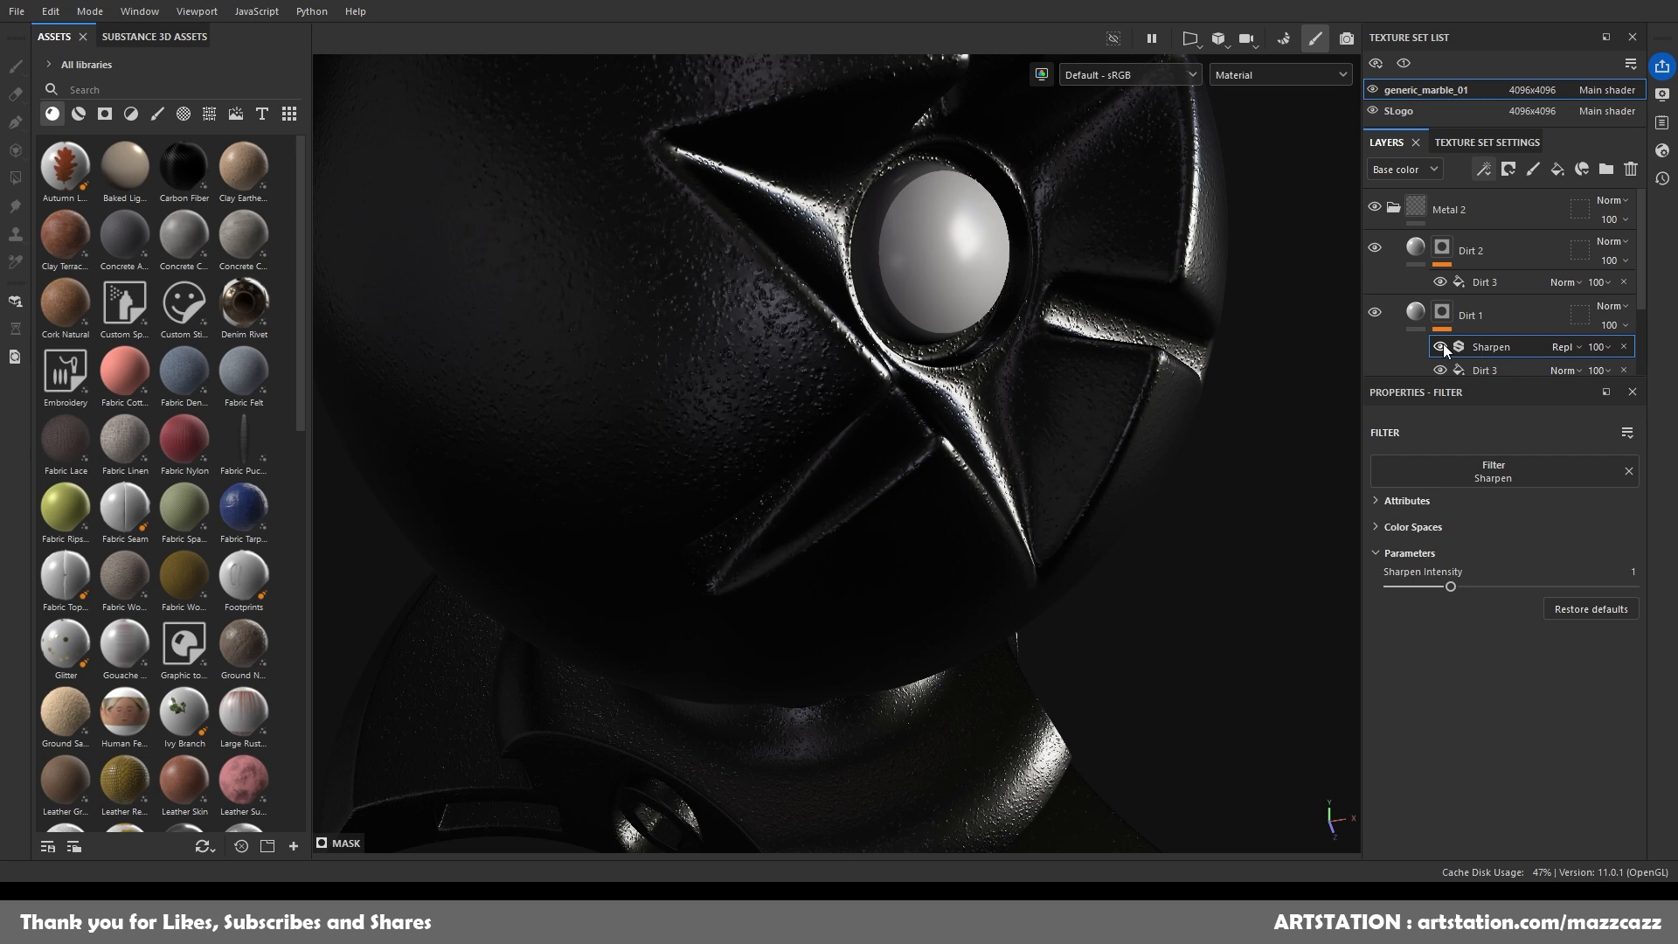
pyautogui.click(1624, 347)
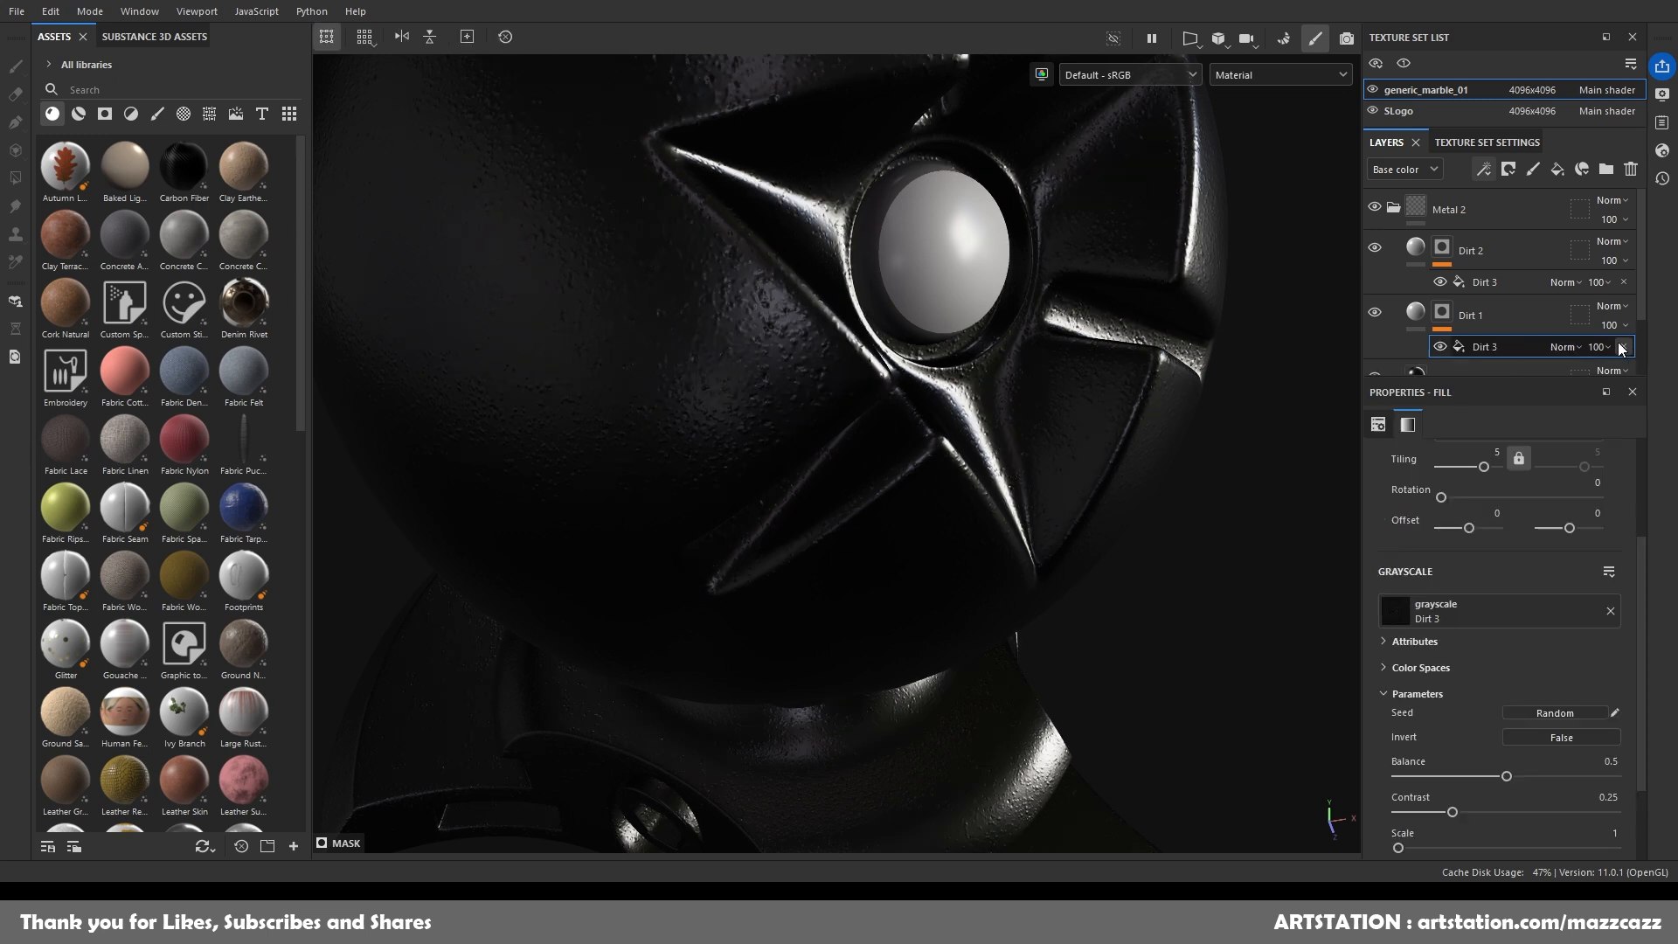
# Add a Sharpen filter above the Dirt 3 fill in the Dirt 2 layer's mask and check it on the model.
pyautogui.click(1521, 282)
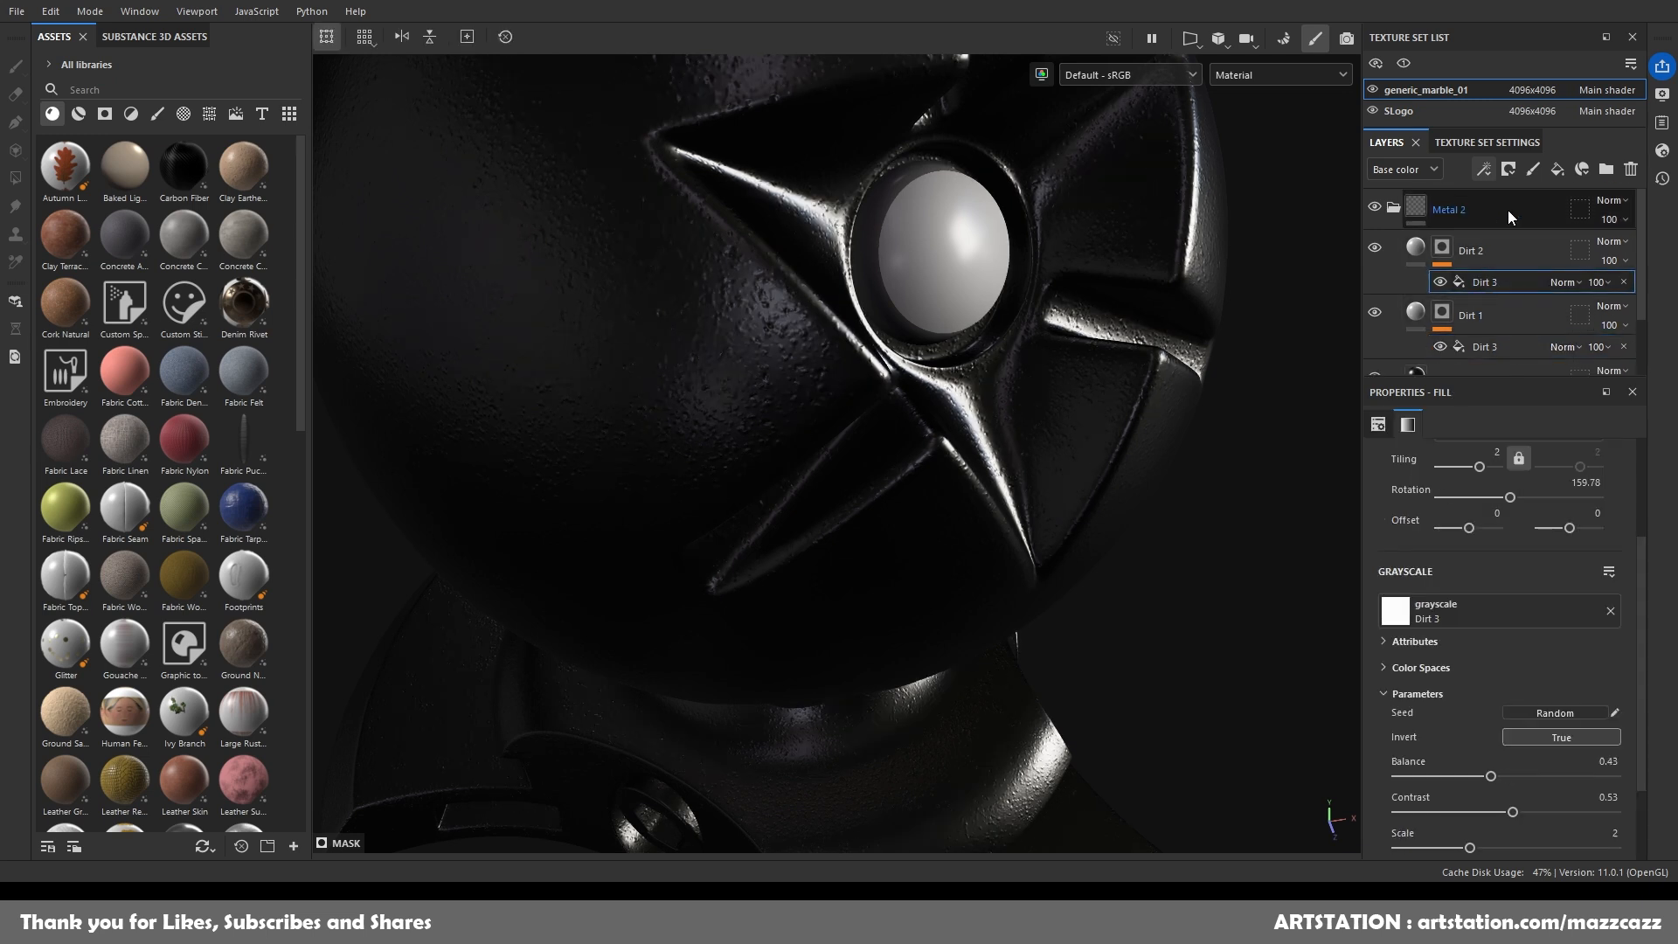
pyautogui.click(1542, 297)
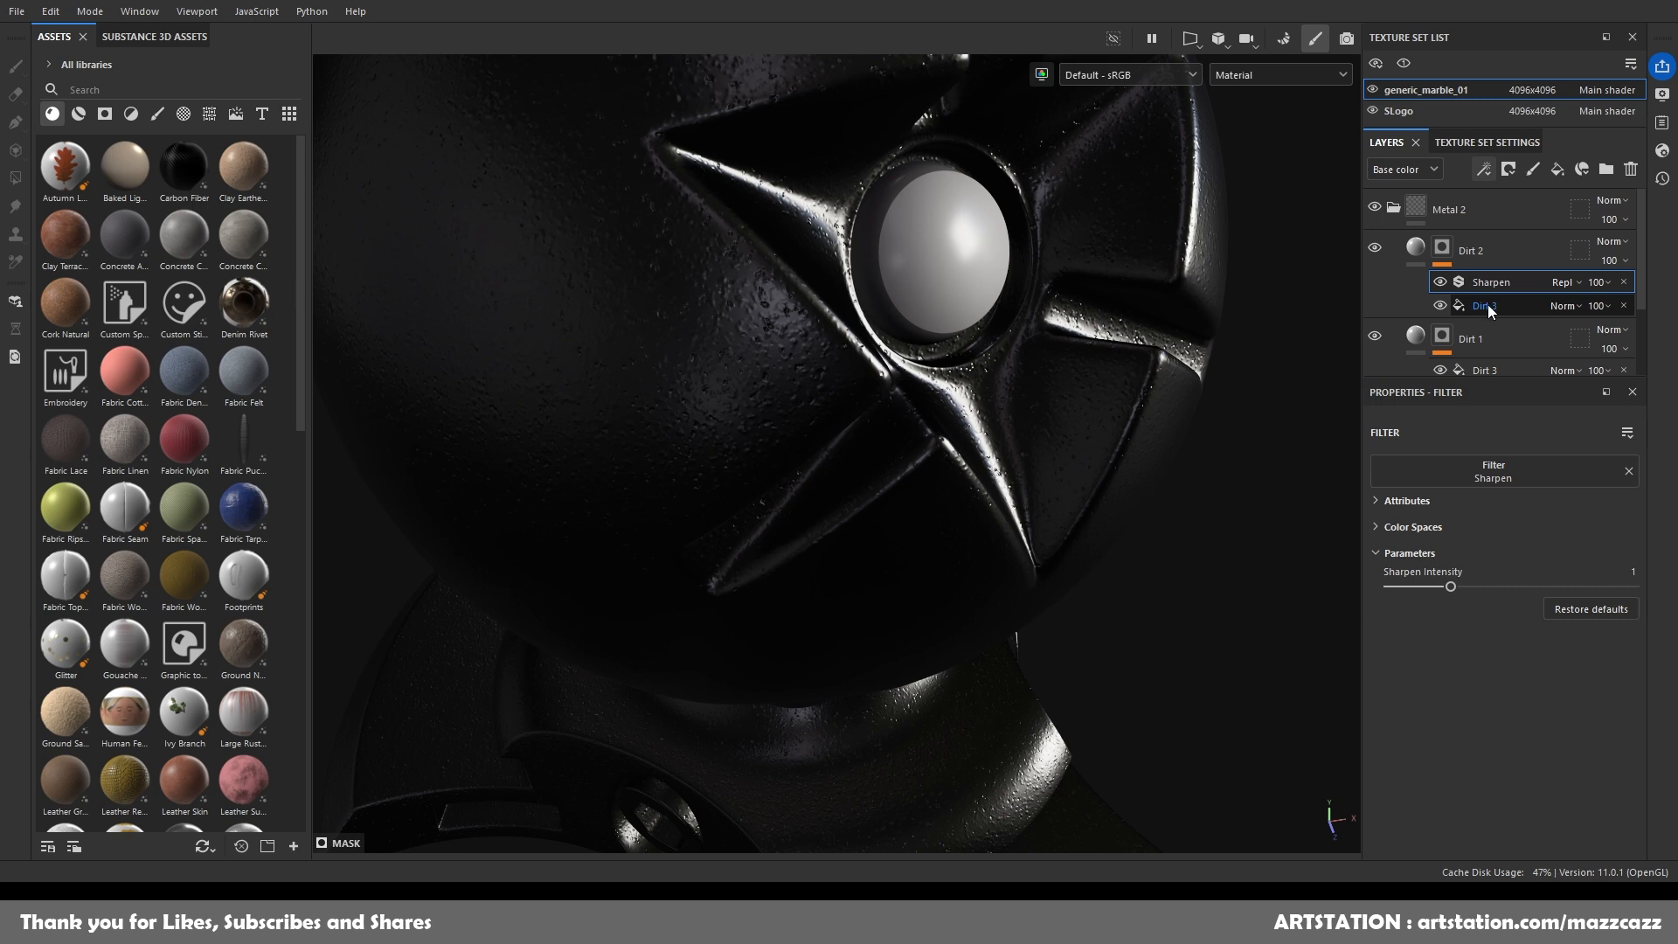
pyautogui.keyDown('alt'); pyautogui.moveTo(900, 464); pyautogui.dragTo(895, 404); pyautogui.keyUp('alt')
pyautogui.scroll(3, 881, 421)
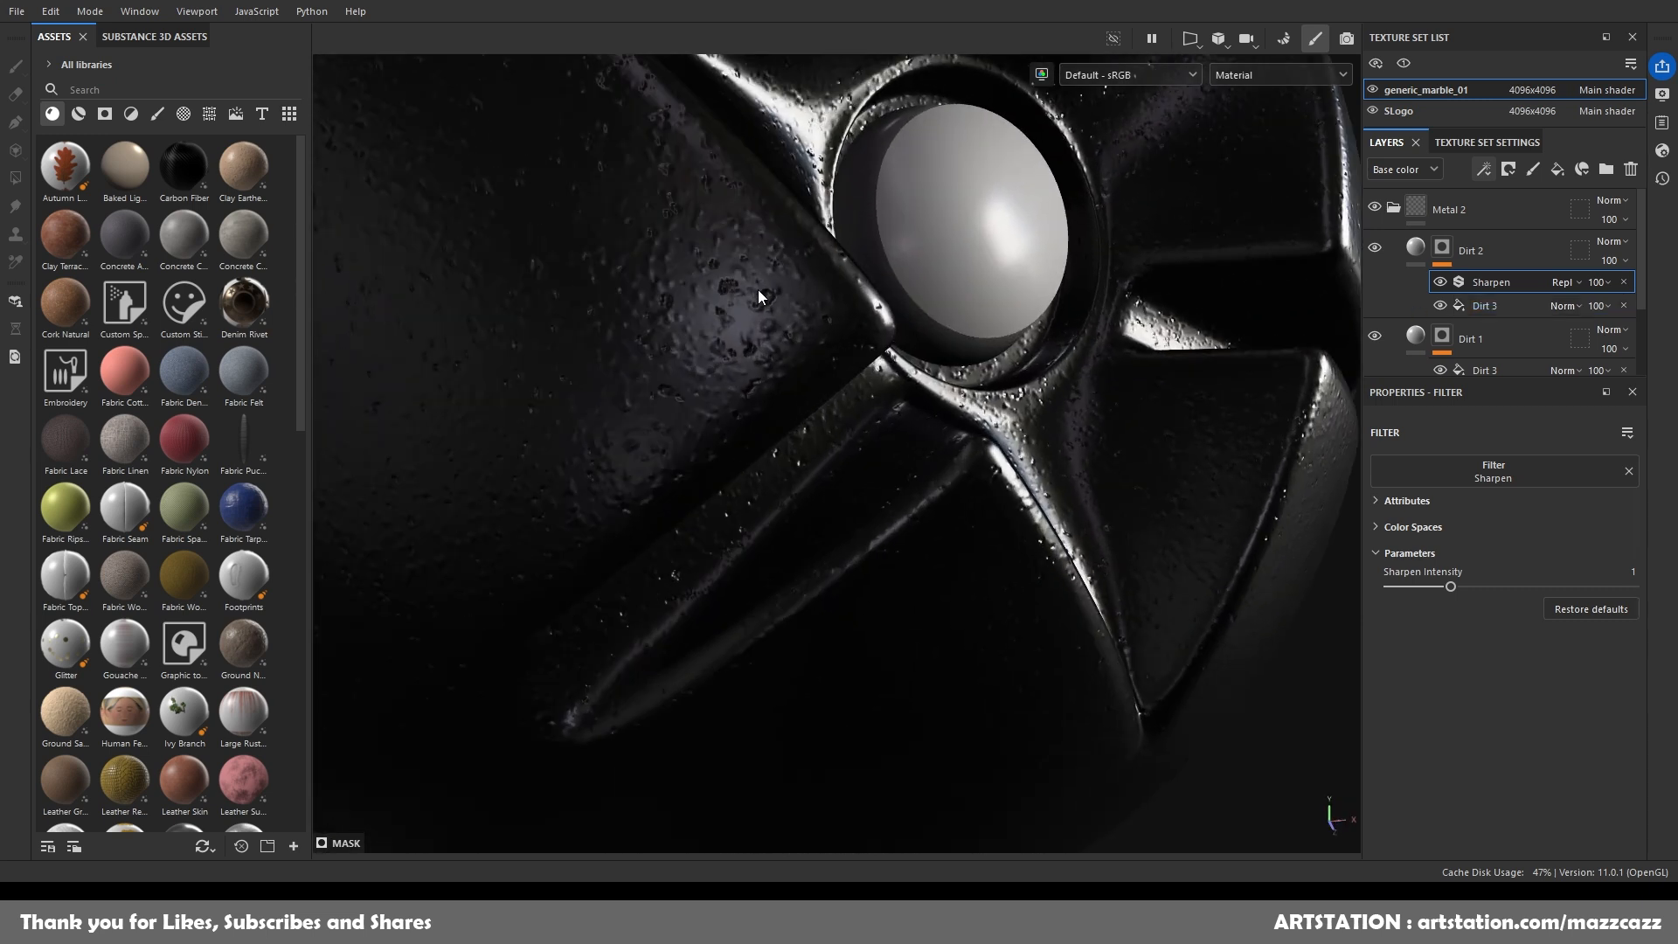
pyautogui.scroll(-5, 866, 432)
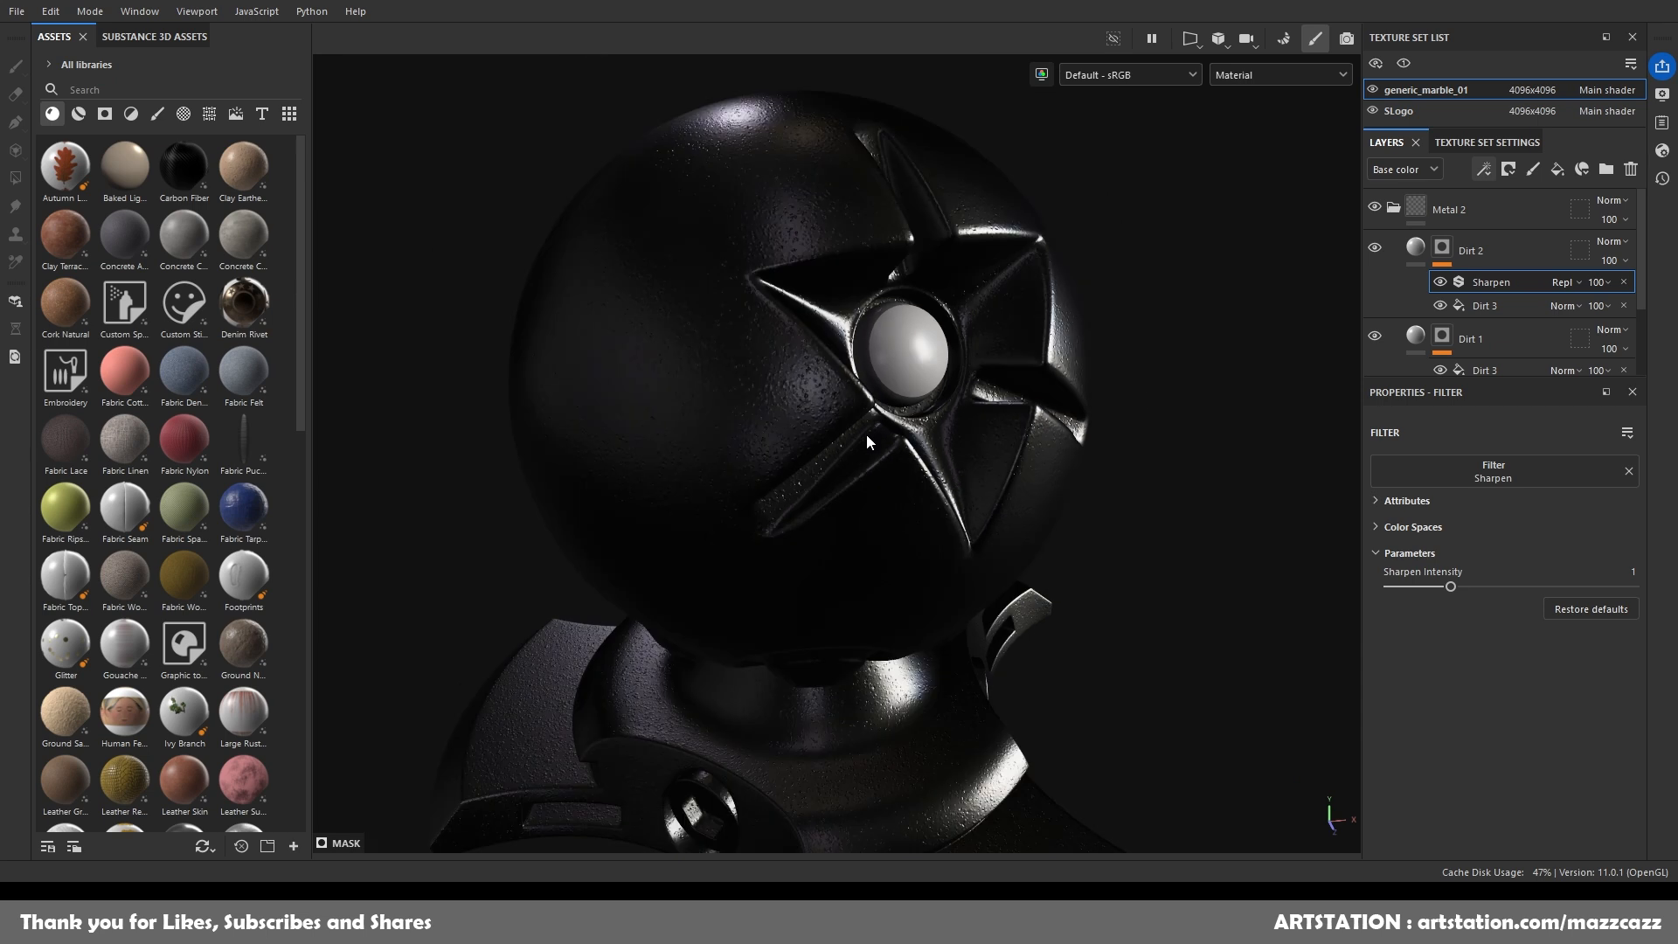
pyautogui.scroll(-2, 868, 438)
pyautogui.keyDown('alt'); pyautogui.moveTo(868, 438); pyautogui.dragTo(872, 479); pyautogui.keyUp('alt')
pyautogui.scroll(-1, 873, 453)
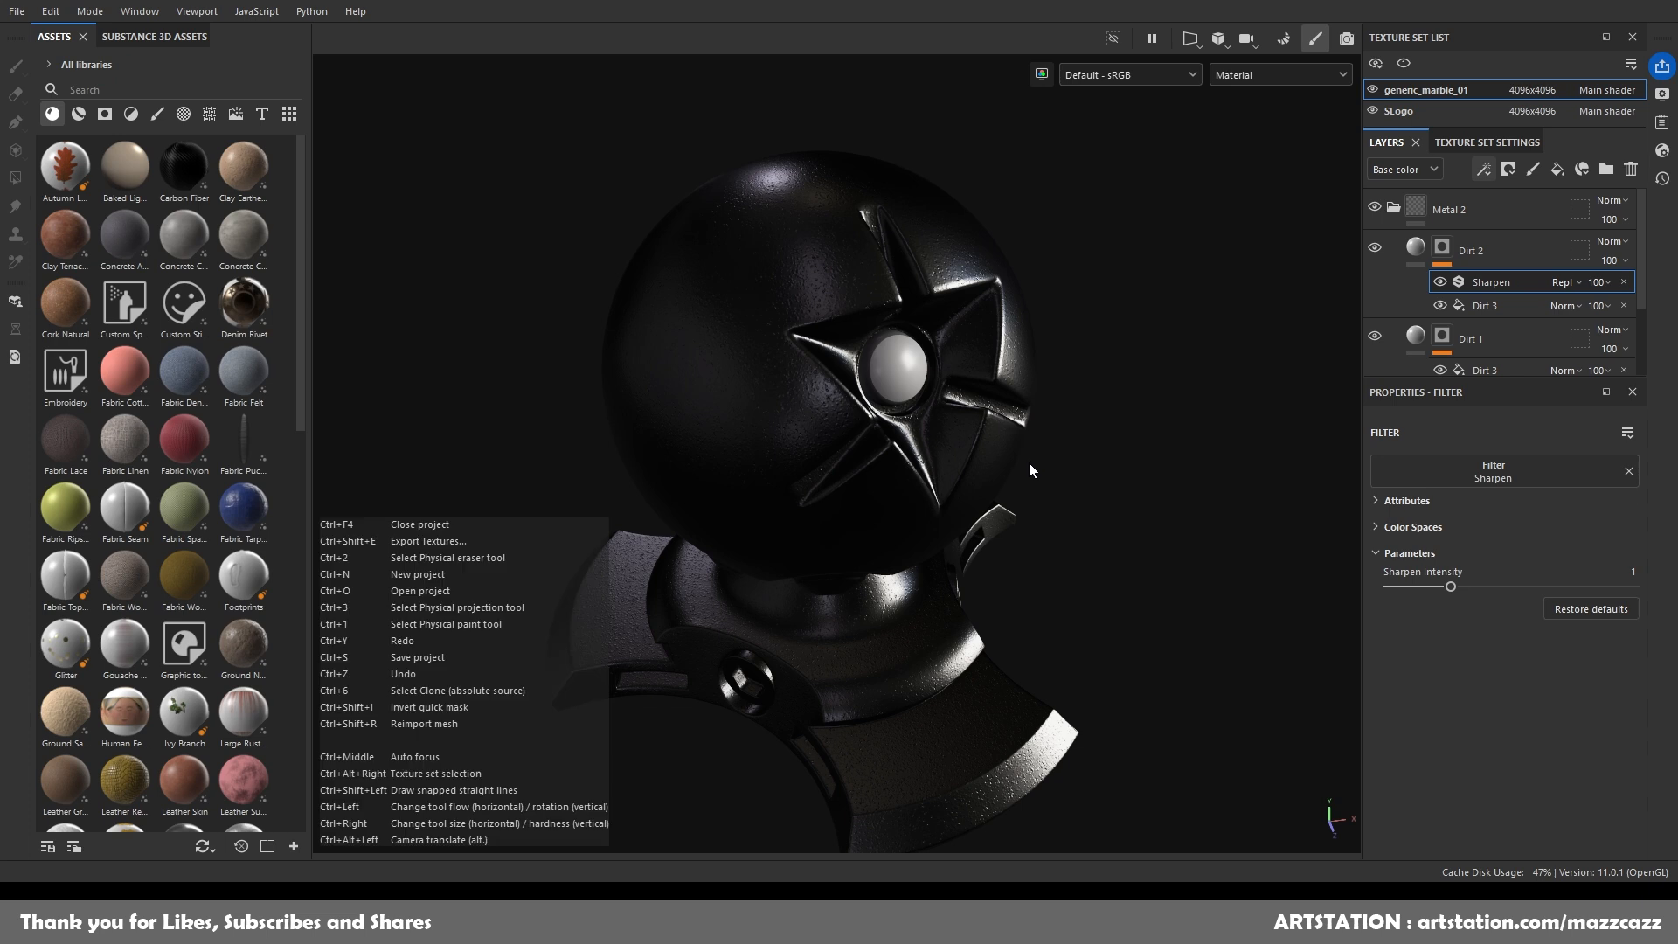
pyautogui.keyDown('ctrl'); pyautogui.keyDown('alt'); pyautogui.moveTo(1009, 490); pyautogui.dragTo(1000, 446); pyautogui.keyUp('alt'); pyautogui.keyUp('ctrl')
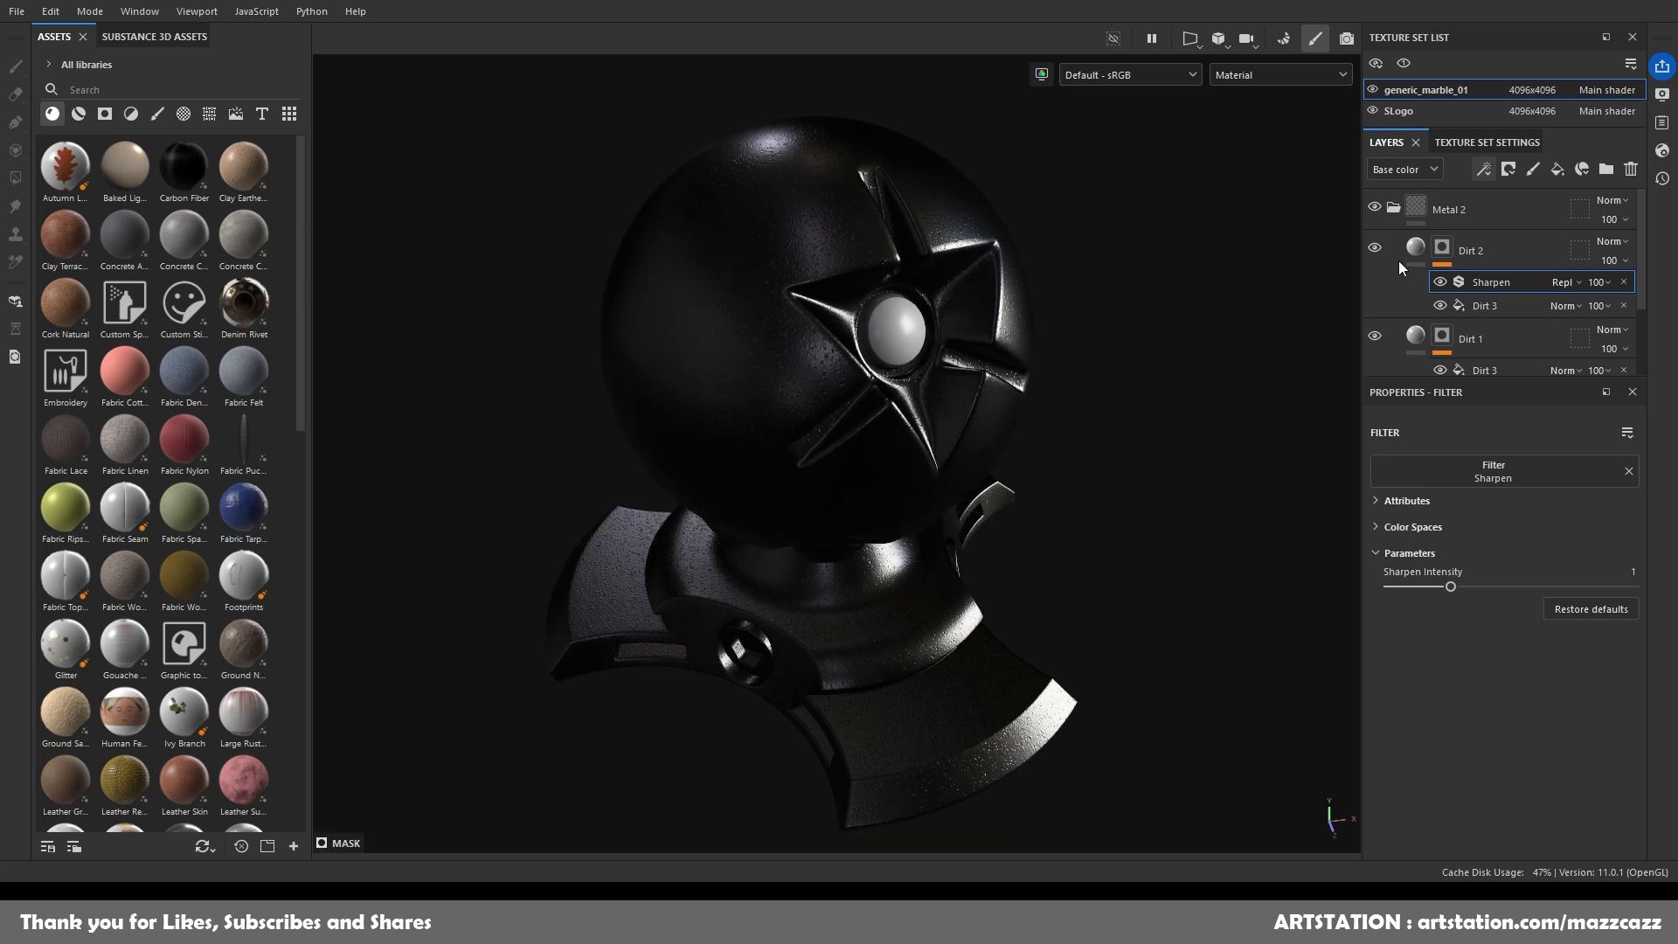
# Compare the fill settings of Dirt 2 and Dirt 1 and review the grain height layers in the hidden metal folder.
pyautogui.click(1420, 252)
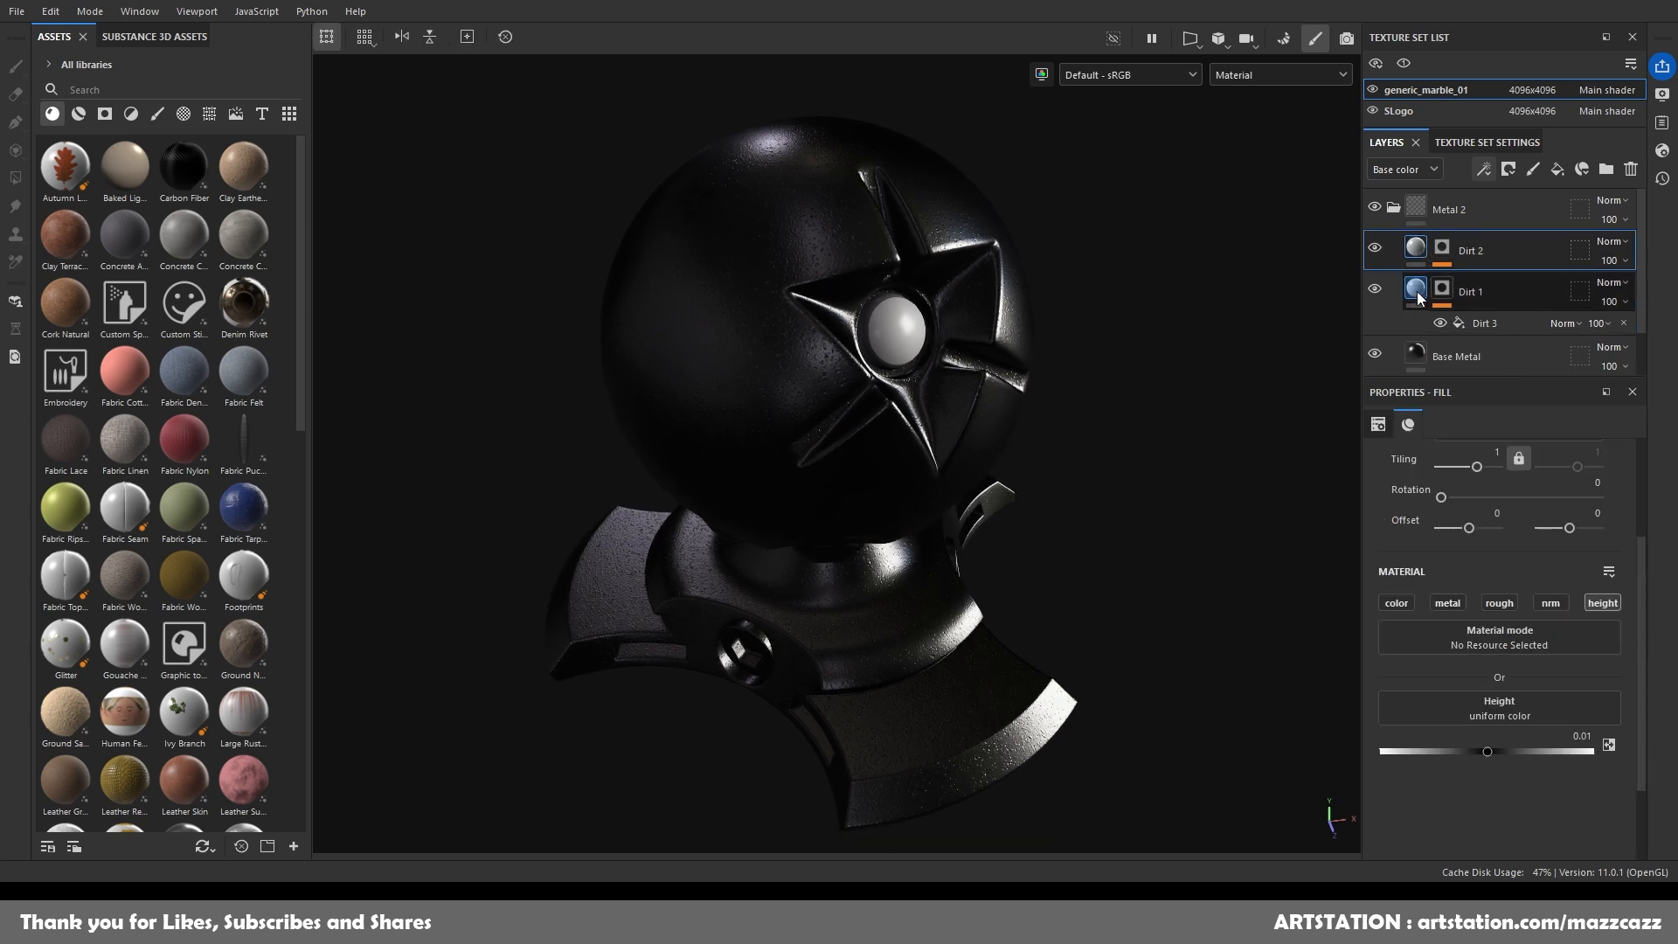
pyautogui.click(1417, 291)
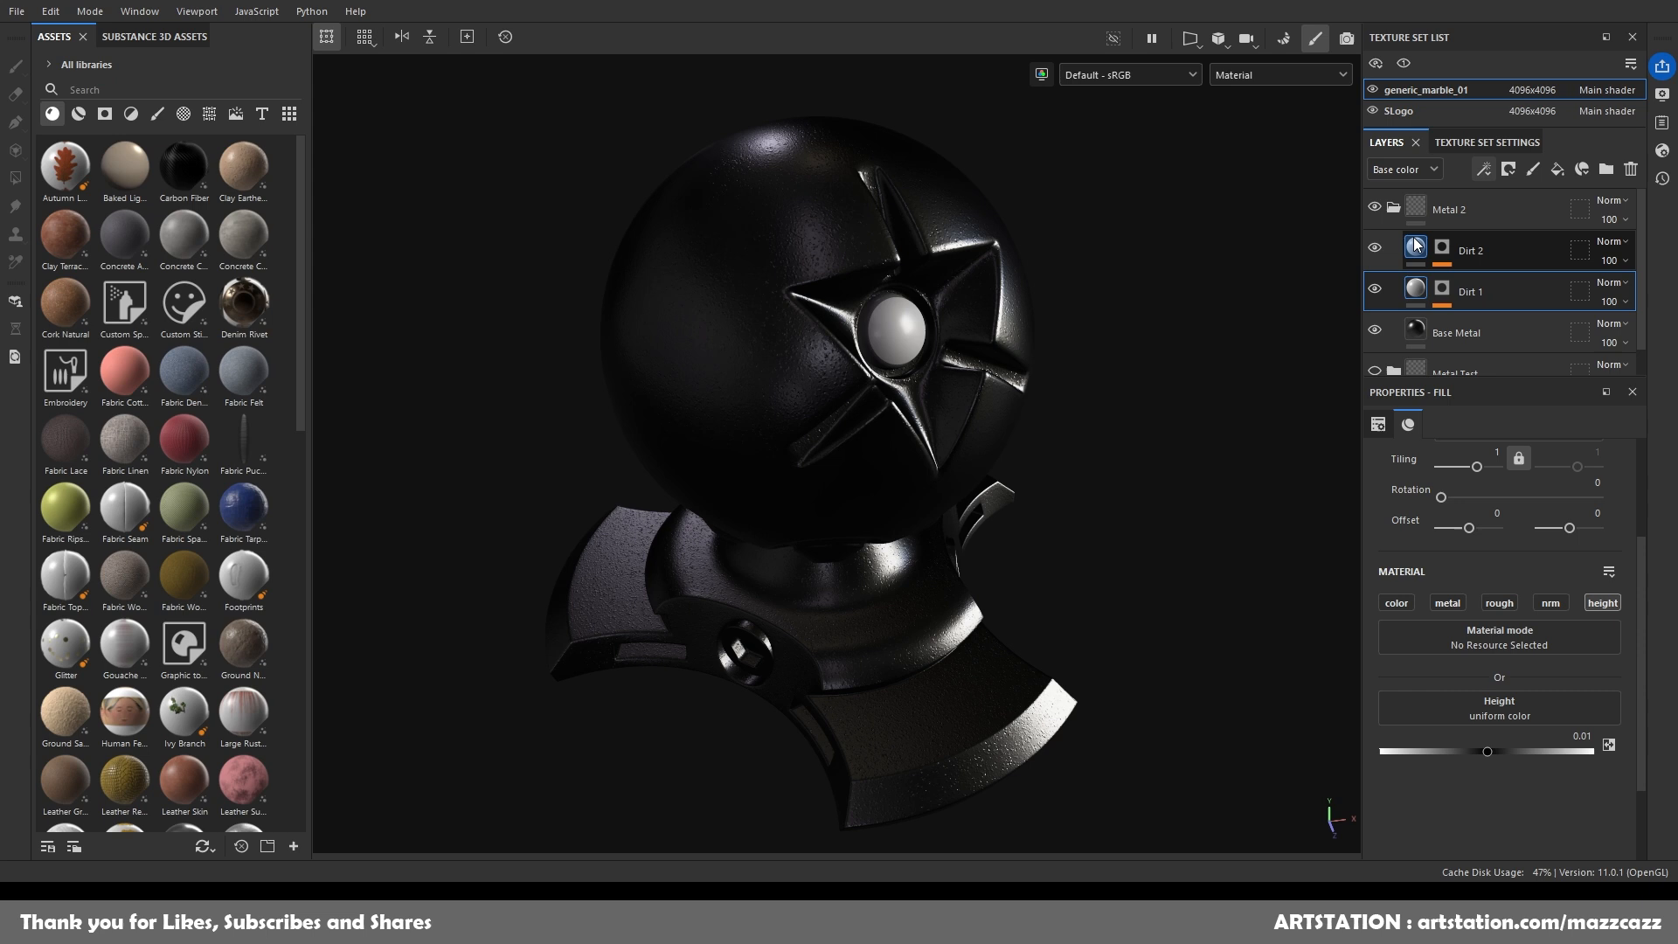
pyautogui.scroll(-4, 1449, 288)
pyautogui.scroll(-3, 1512, 319)
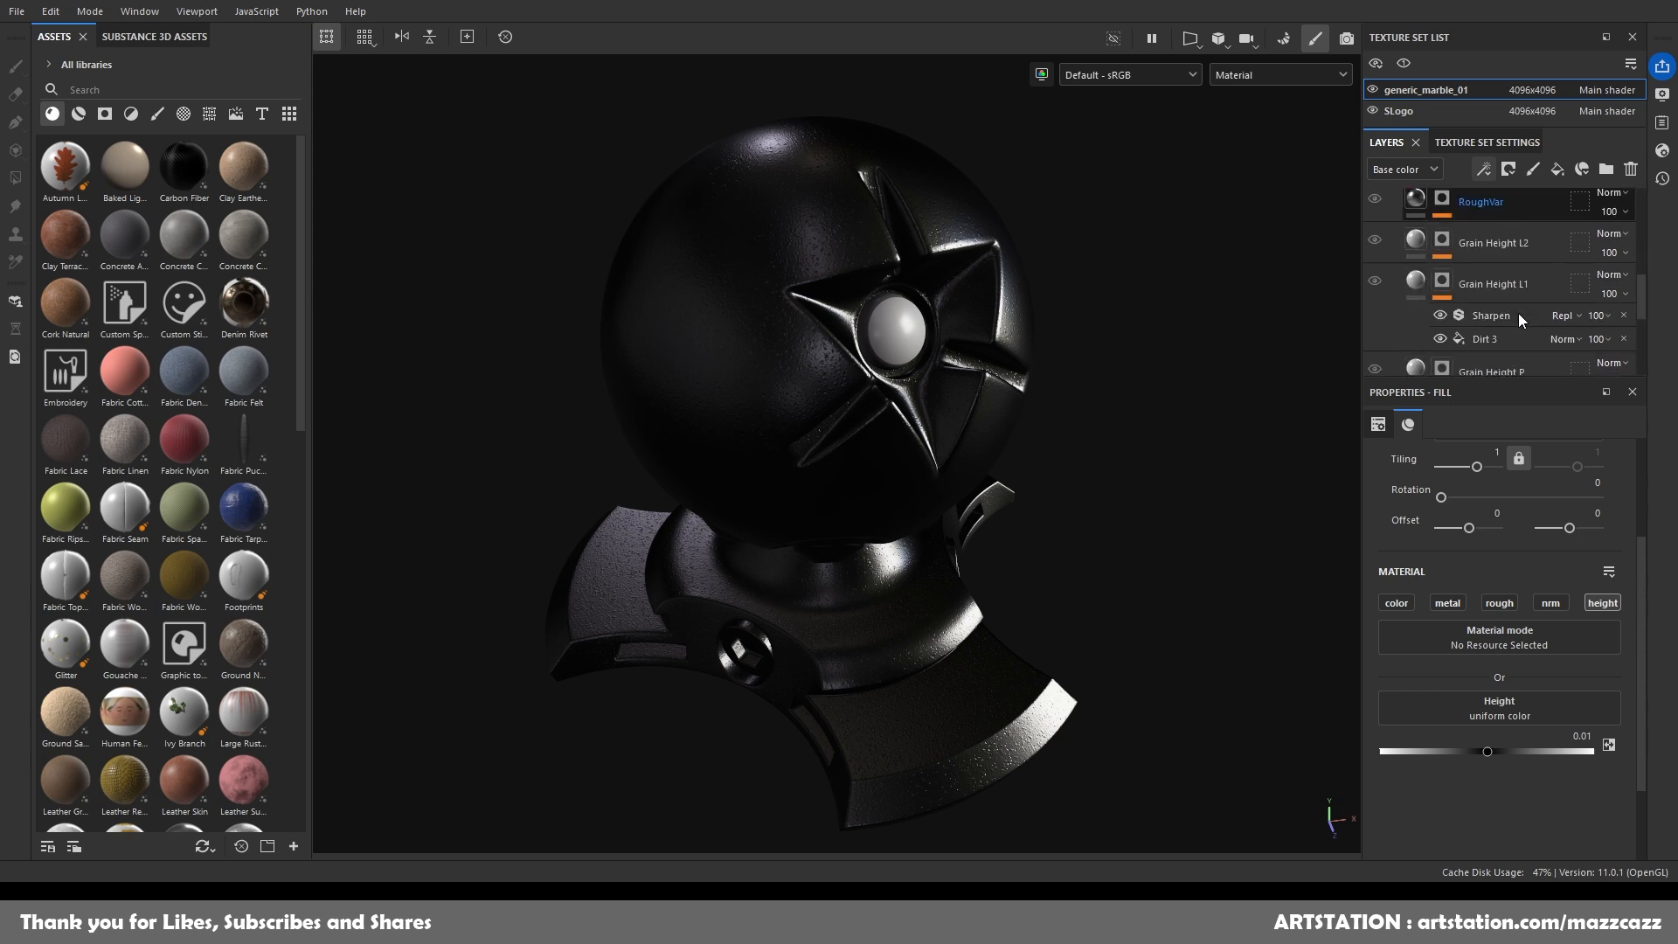
pyautogui.scroll(3, 1519, 311)
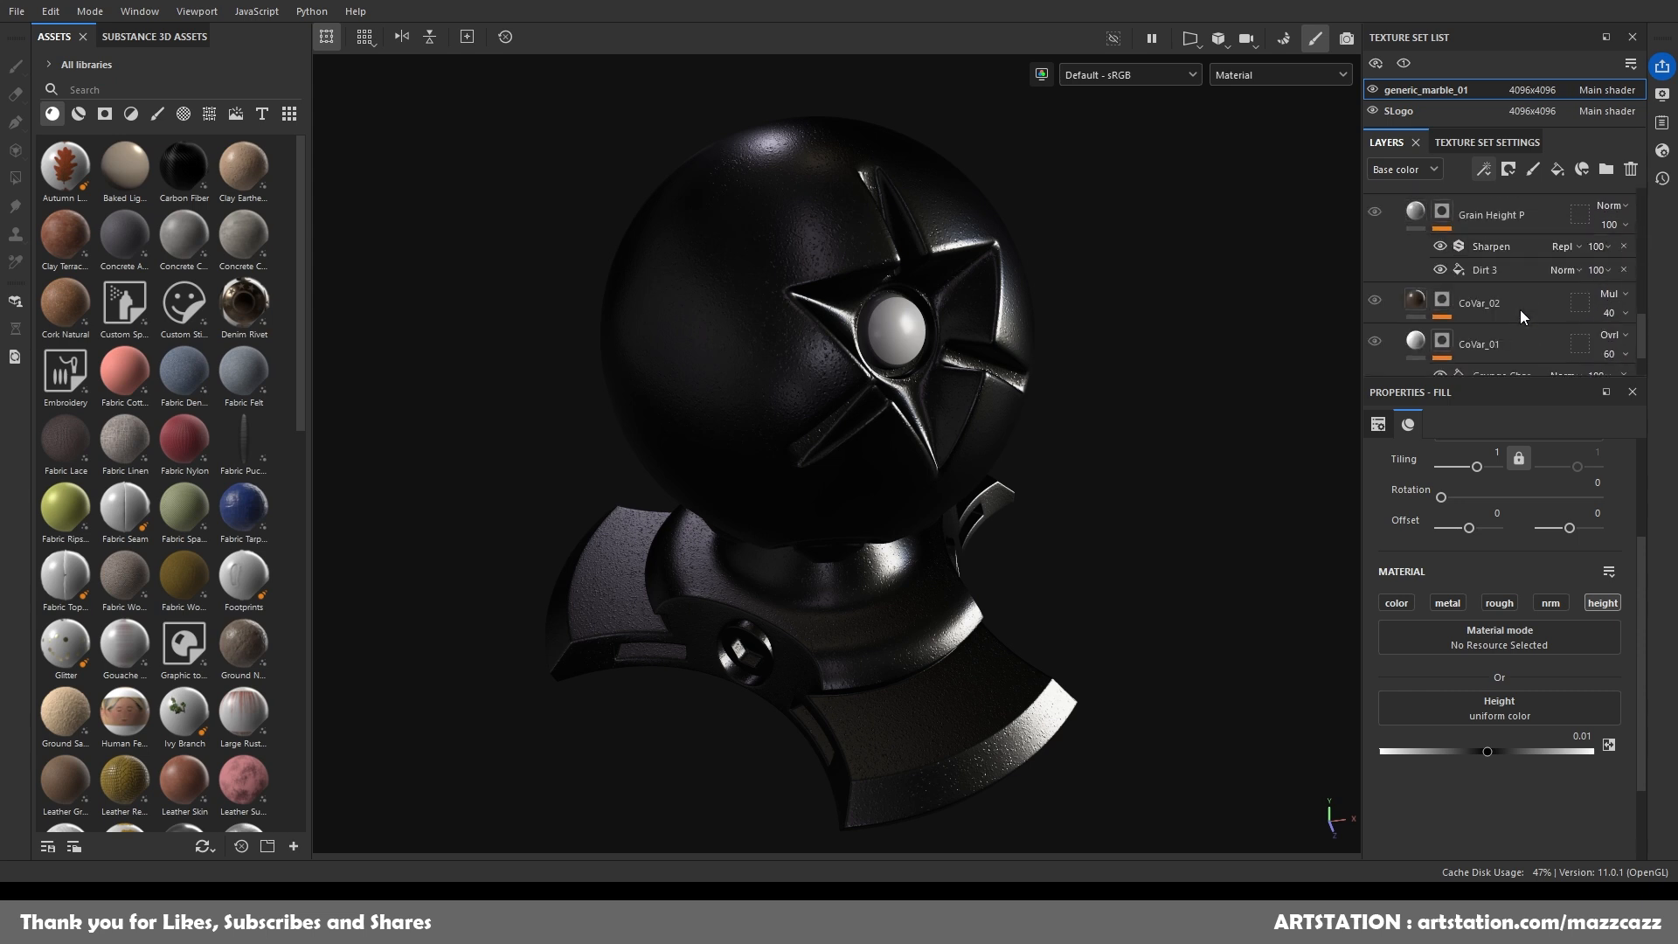
pyautogui.scroll(2, 1523, 309)
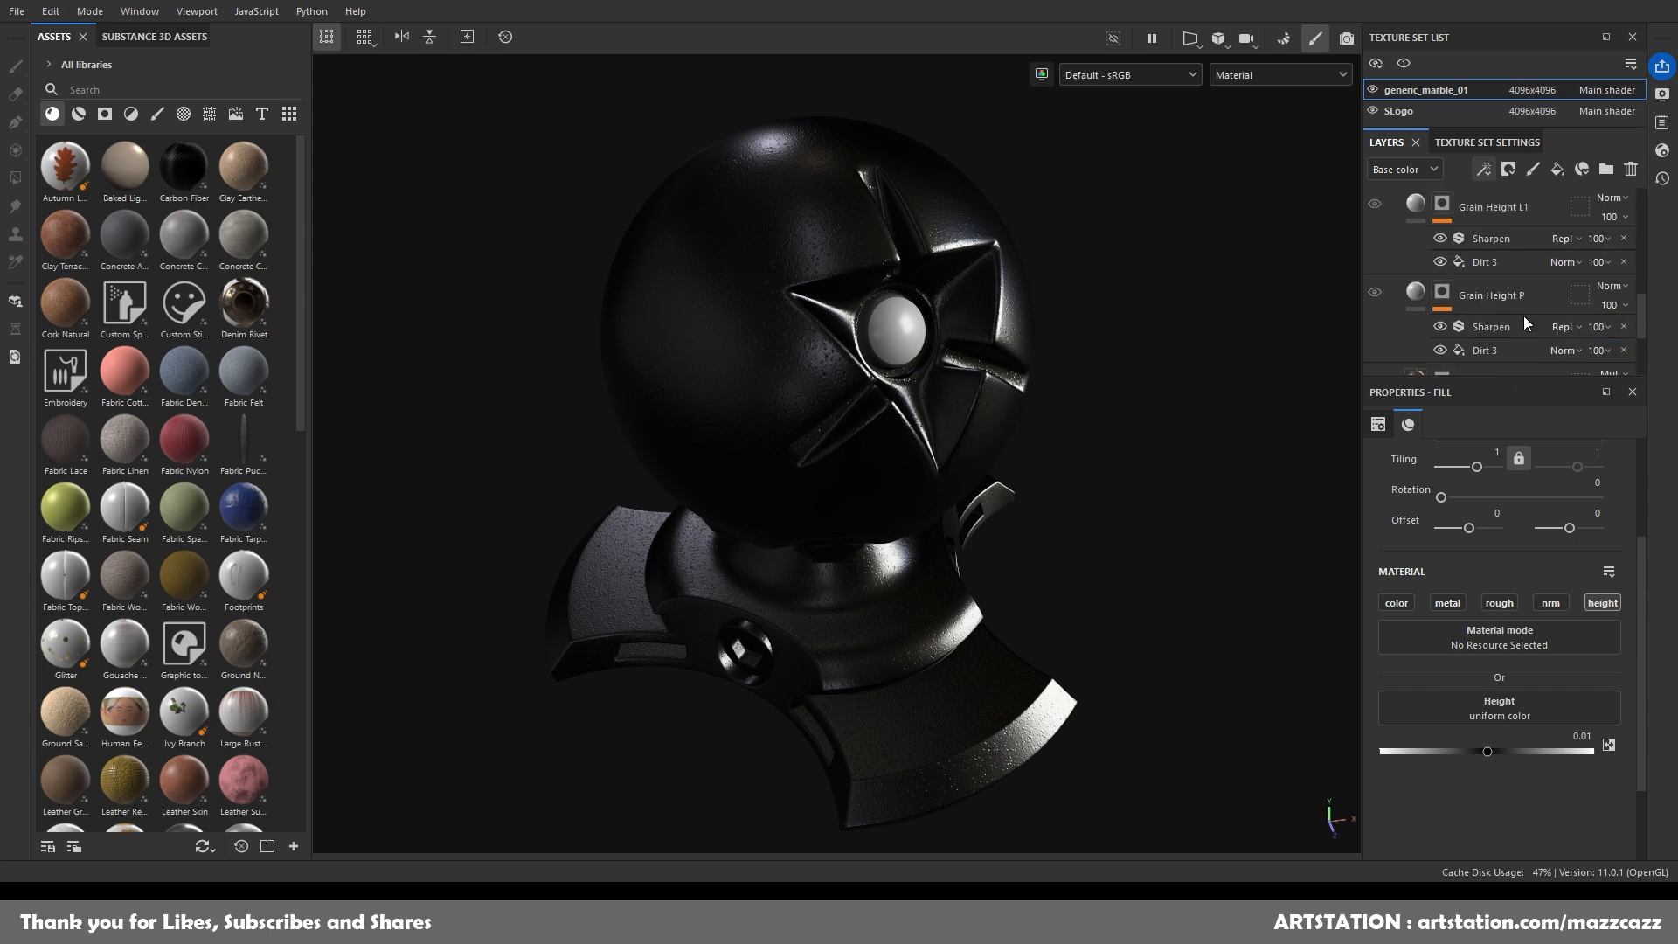
pyautogui.scroll(5, 1523, 316)
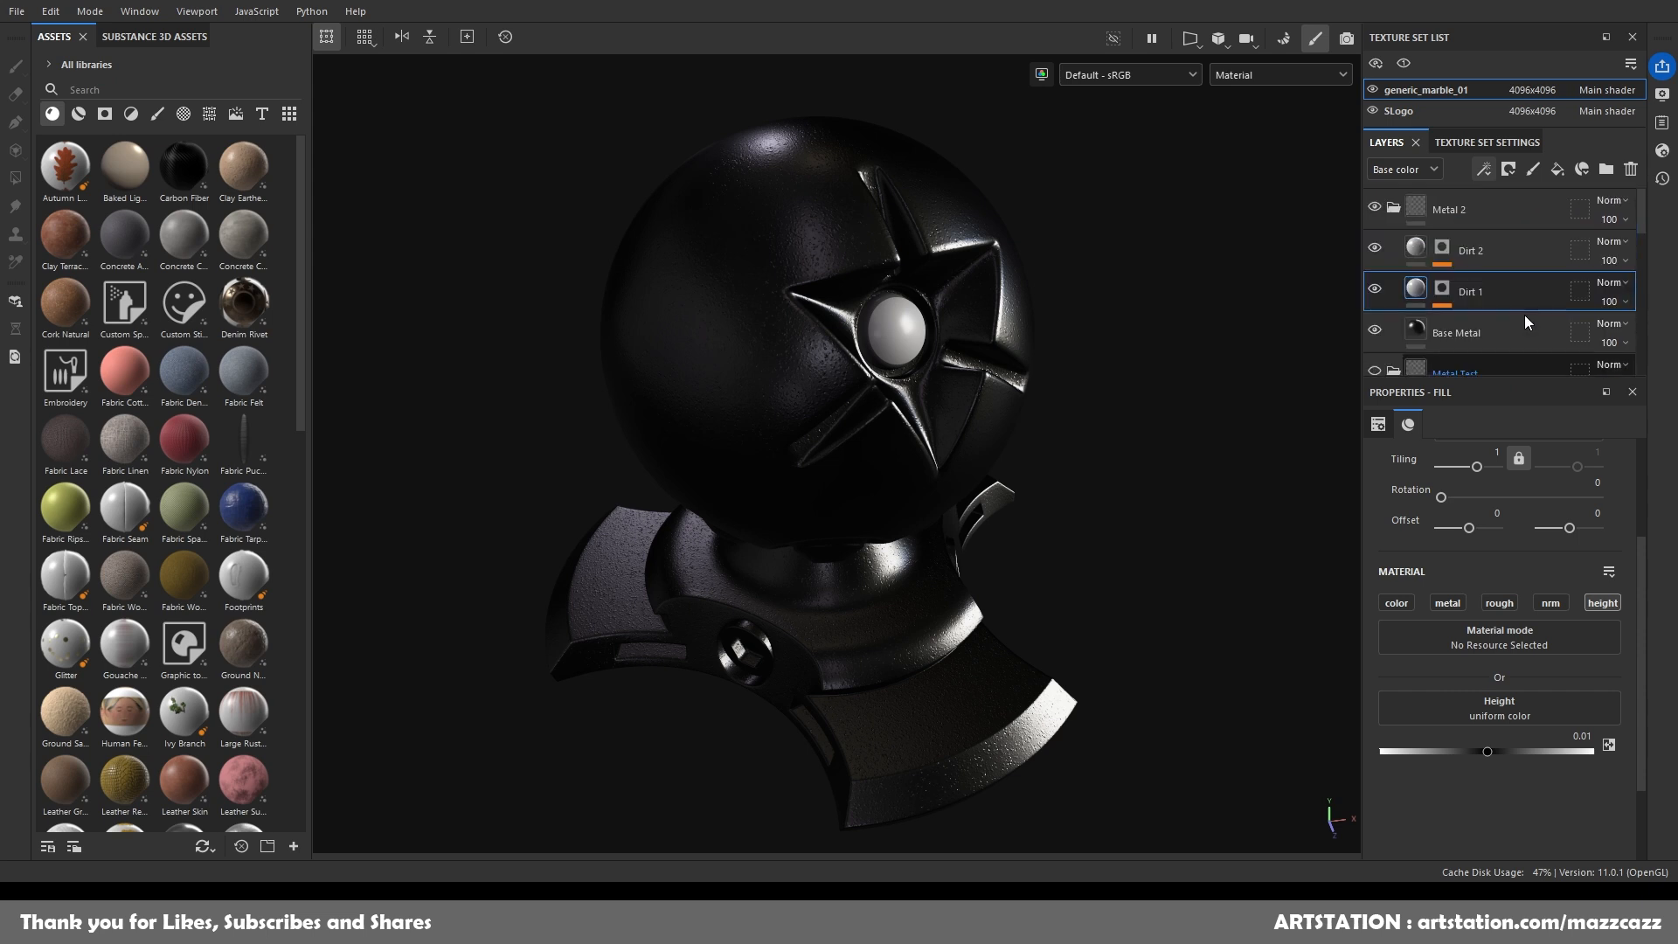
# Add a color-only fill layer with a black mask above Dirt 2 in the Metal 2 folder and set its base color to very dark brown.
pyautogui.click(1462, 215)
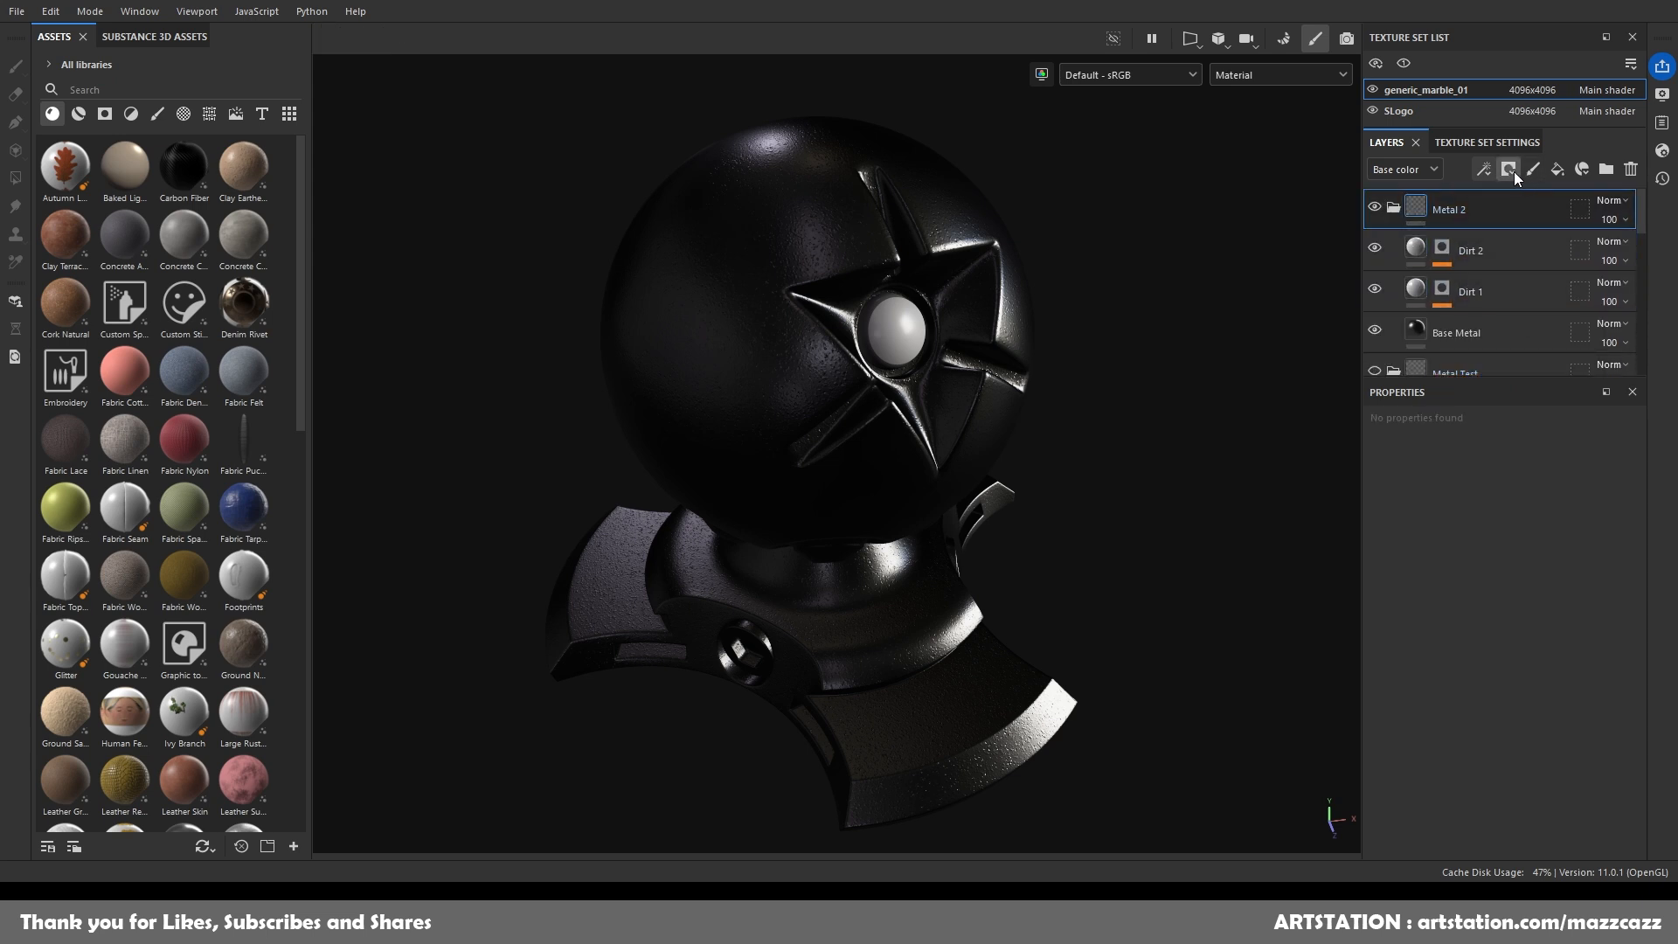
pyautogui.click(1557, 170)
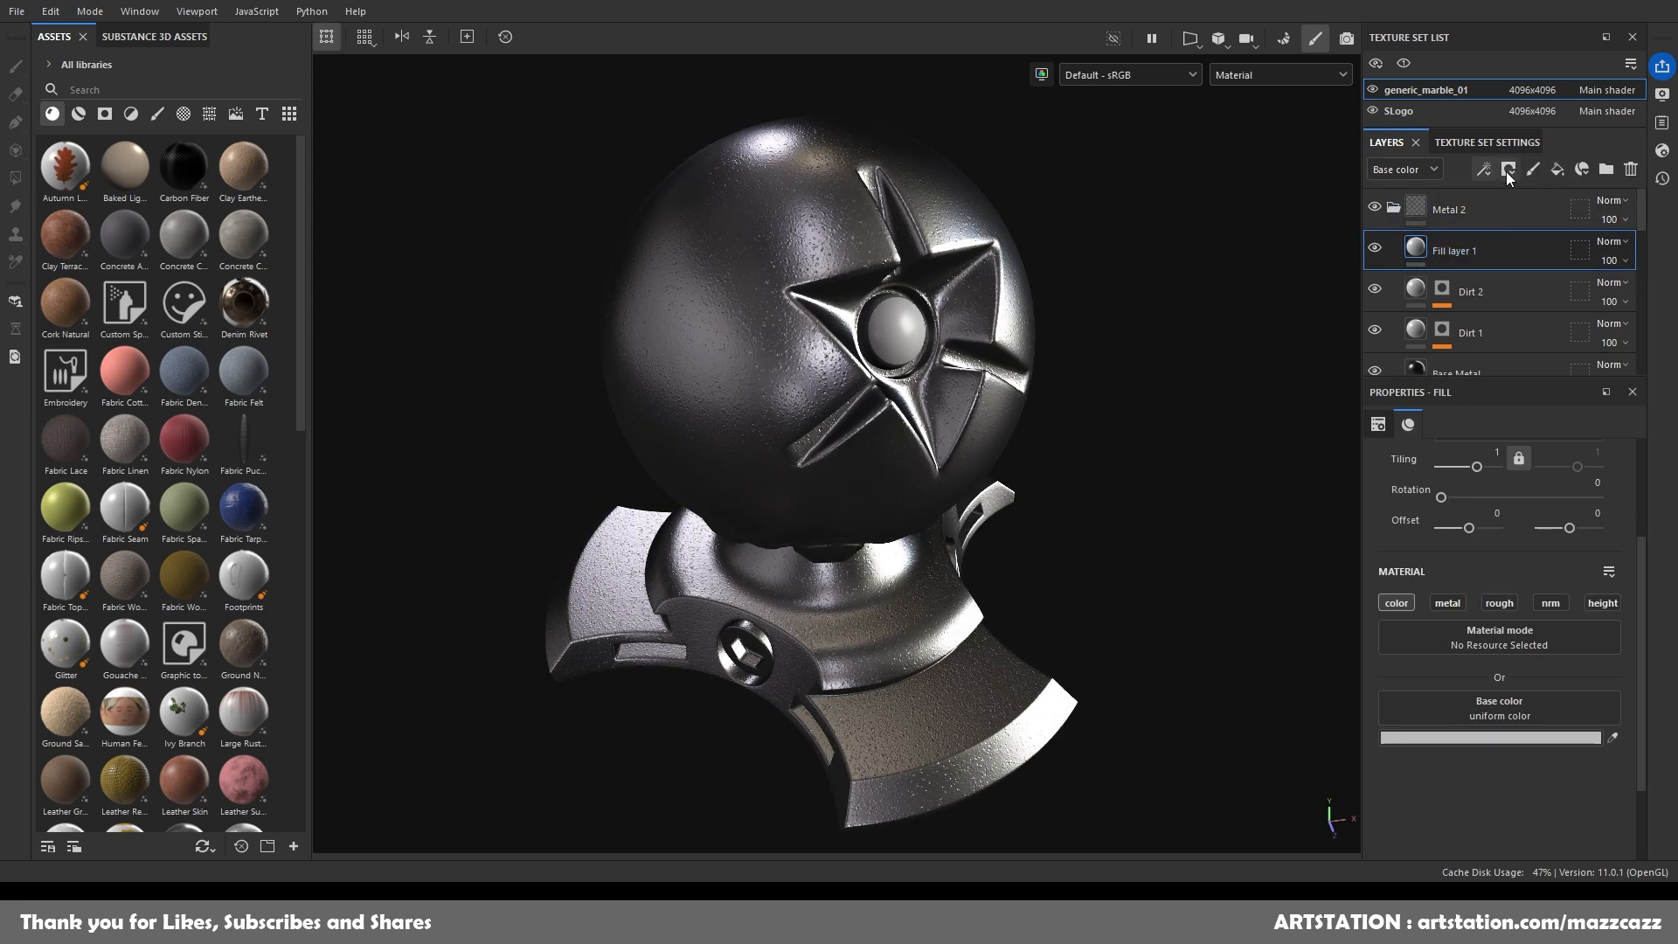
pyautogui.click(1515, 215)
pyautogui.click(1423, 250)
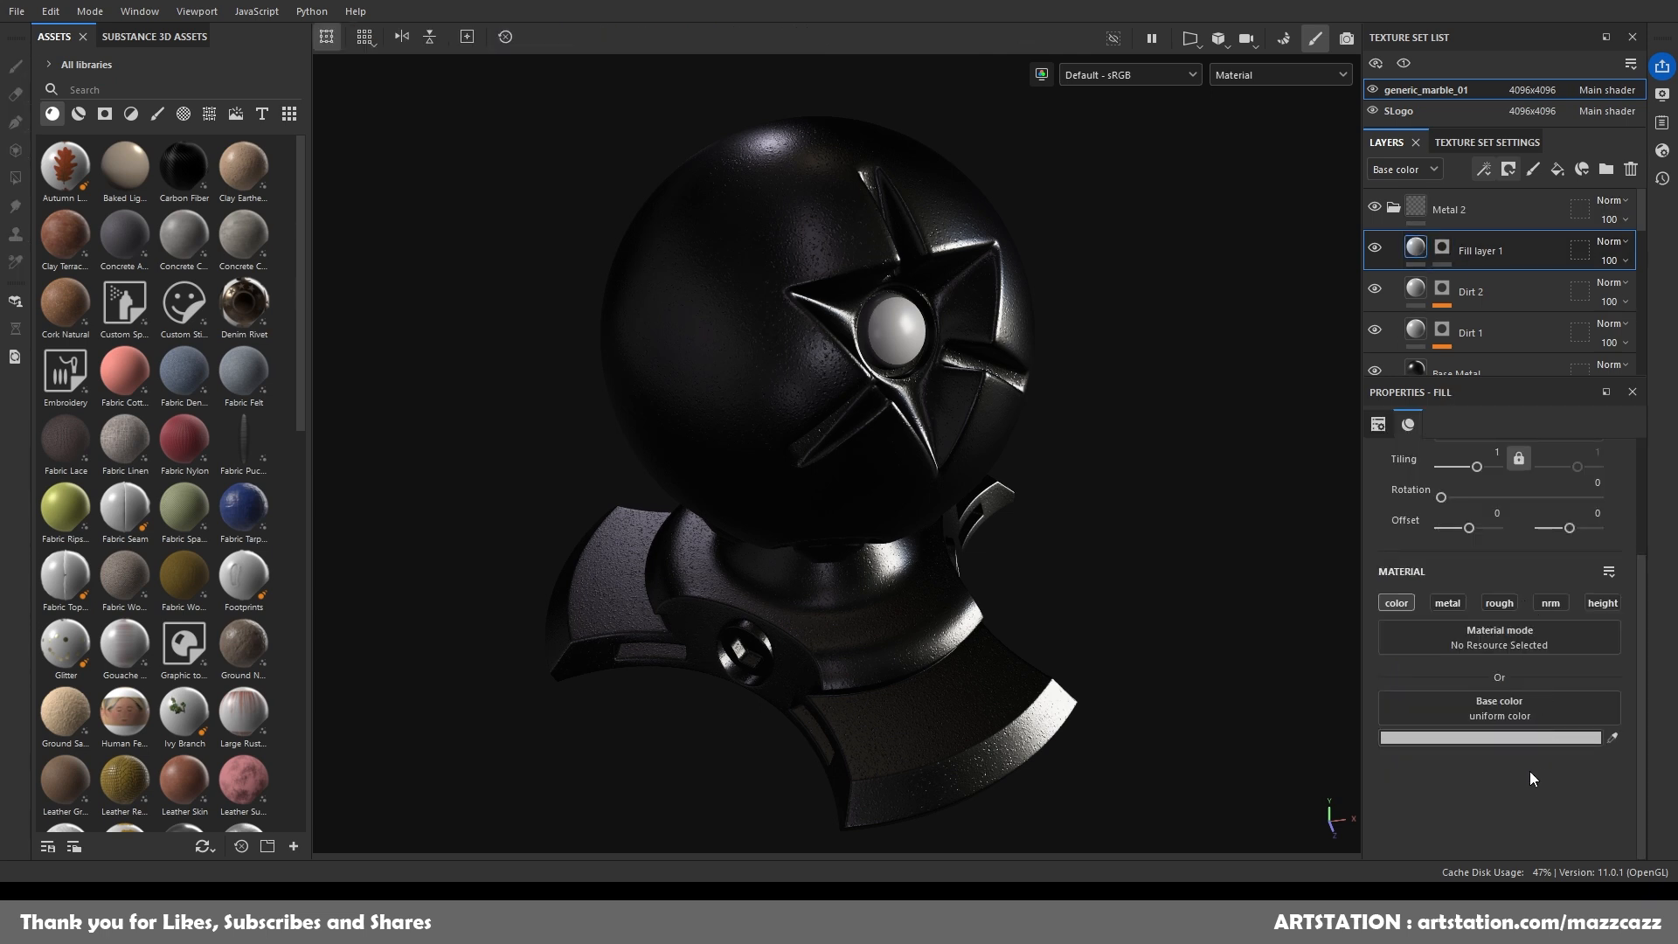
pyautogui.moveTo(1342, 656); pyautogui.dragTo(1444, 757)
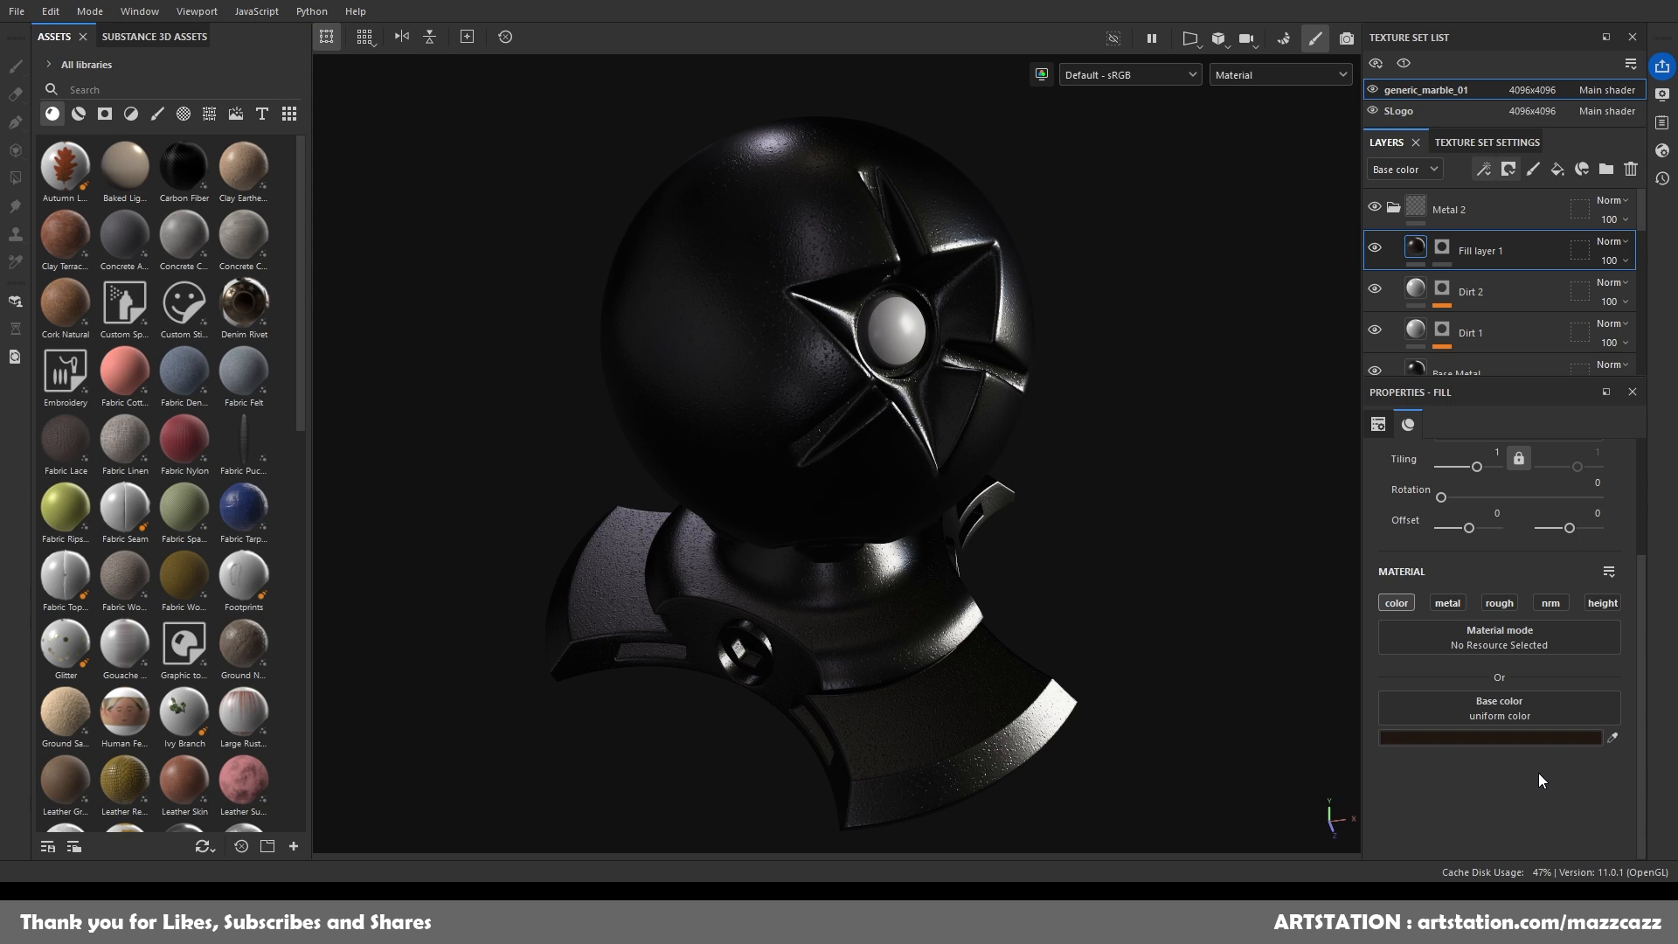
# Add a fill effect with Grunge Charcoal to Fill layer 1's mask and check it on the model.
pyautogui.click(1443, 247)
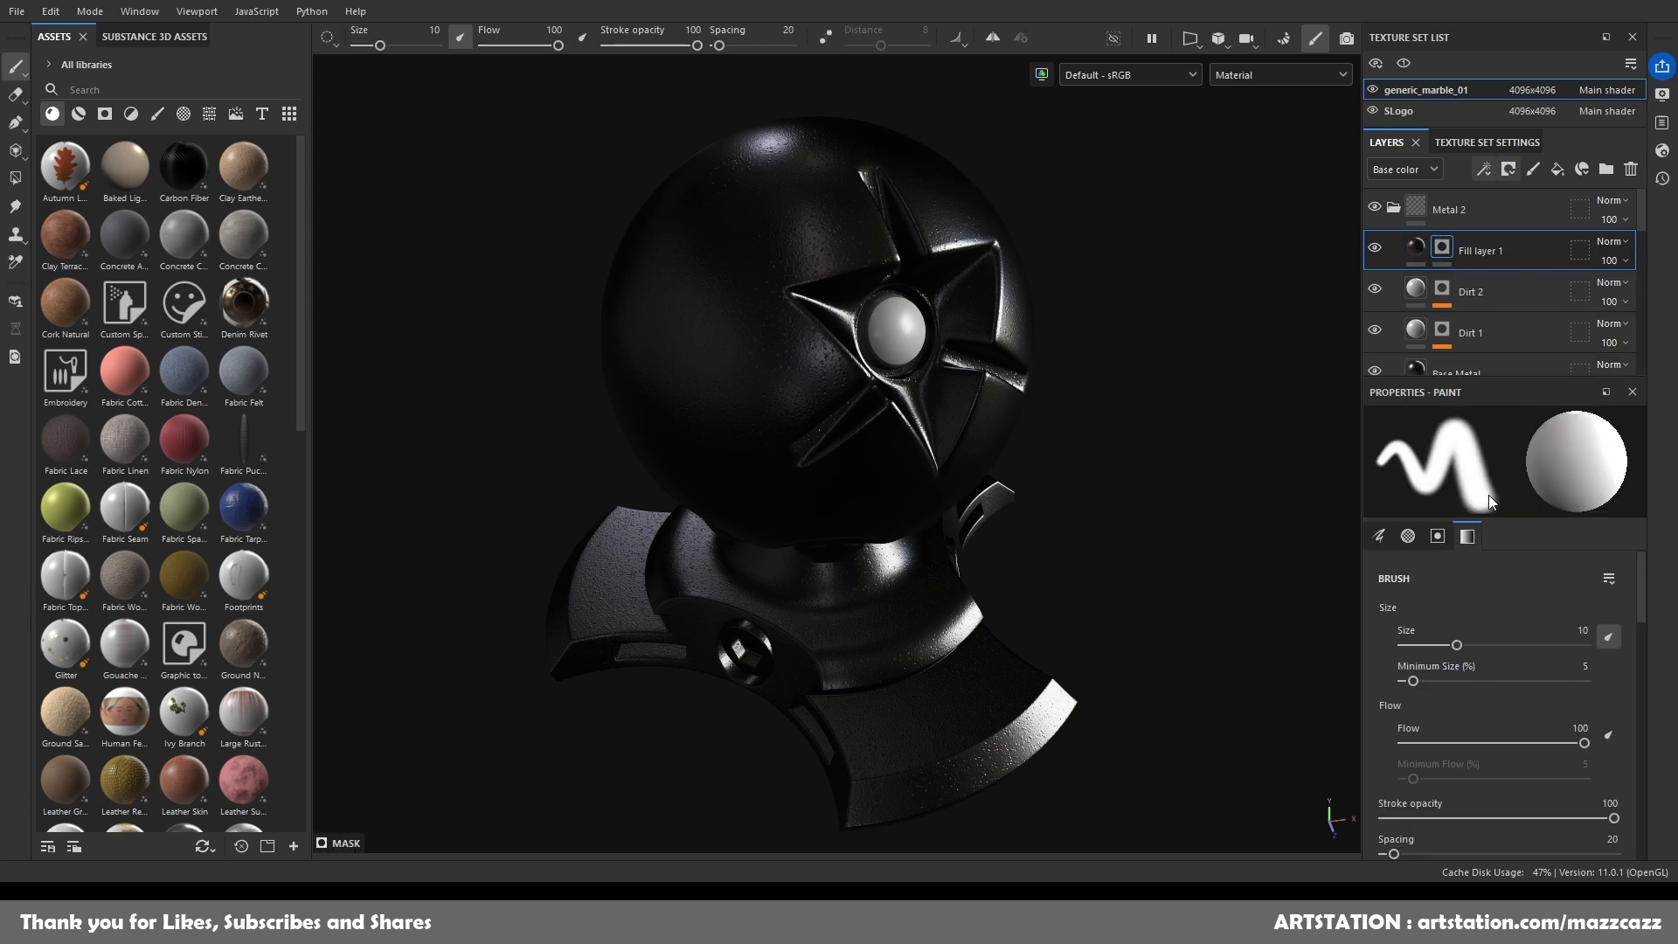
pyautogui.click(1556, 166)
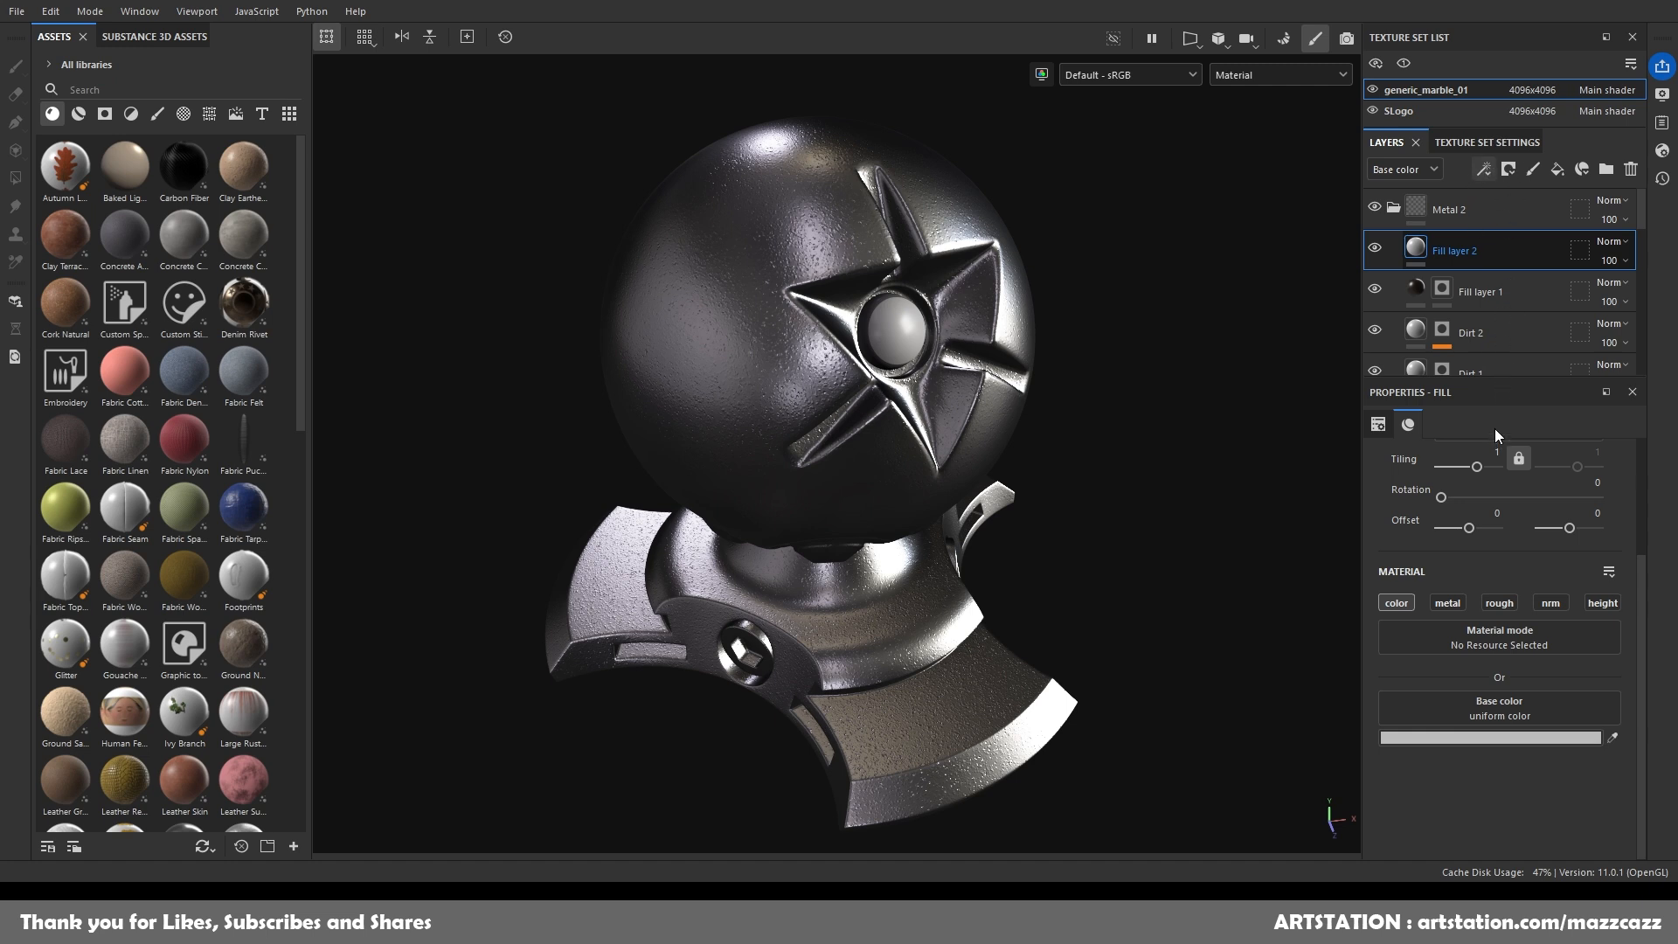
pyautogui.hotkey('ctrl', 'z')
pyautogui.click(1484, 169)
pyautogui.click(1528, 242)
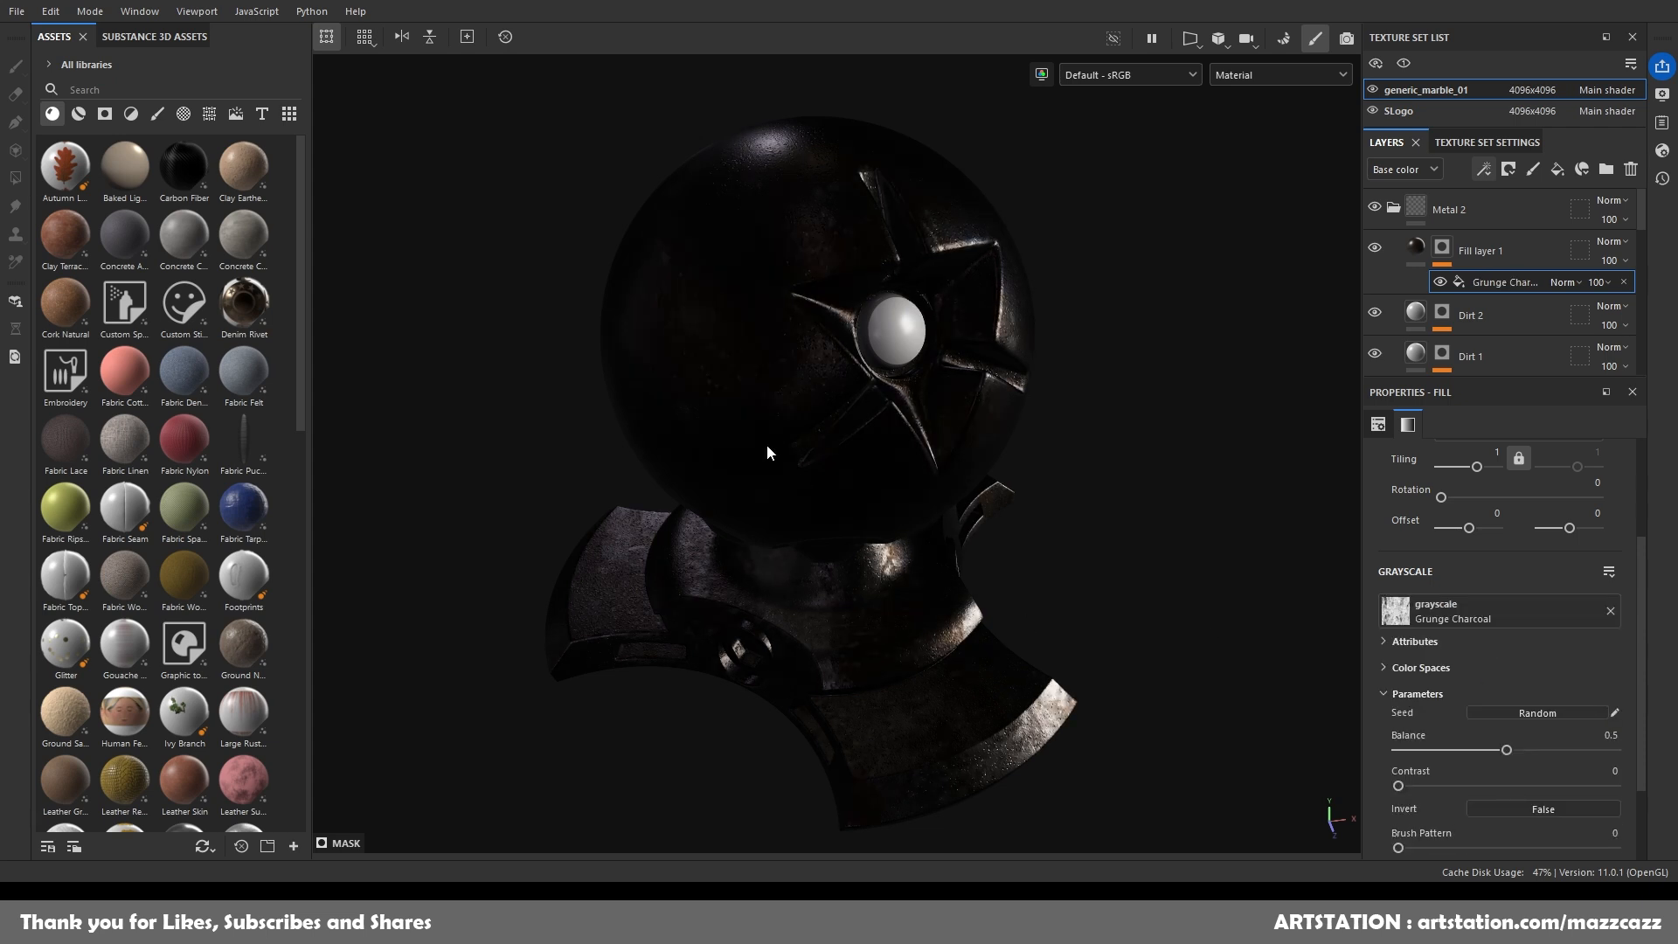
pyautogui.keyDown('alt'); pyautogui.moveTo(813, 278); pyautogui.dragTo(836, 437); pyautogui.keyUp('alt')
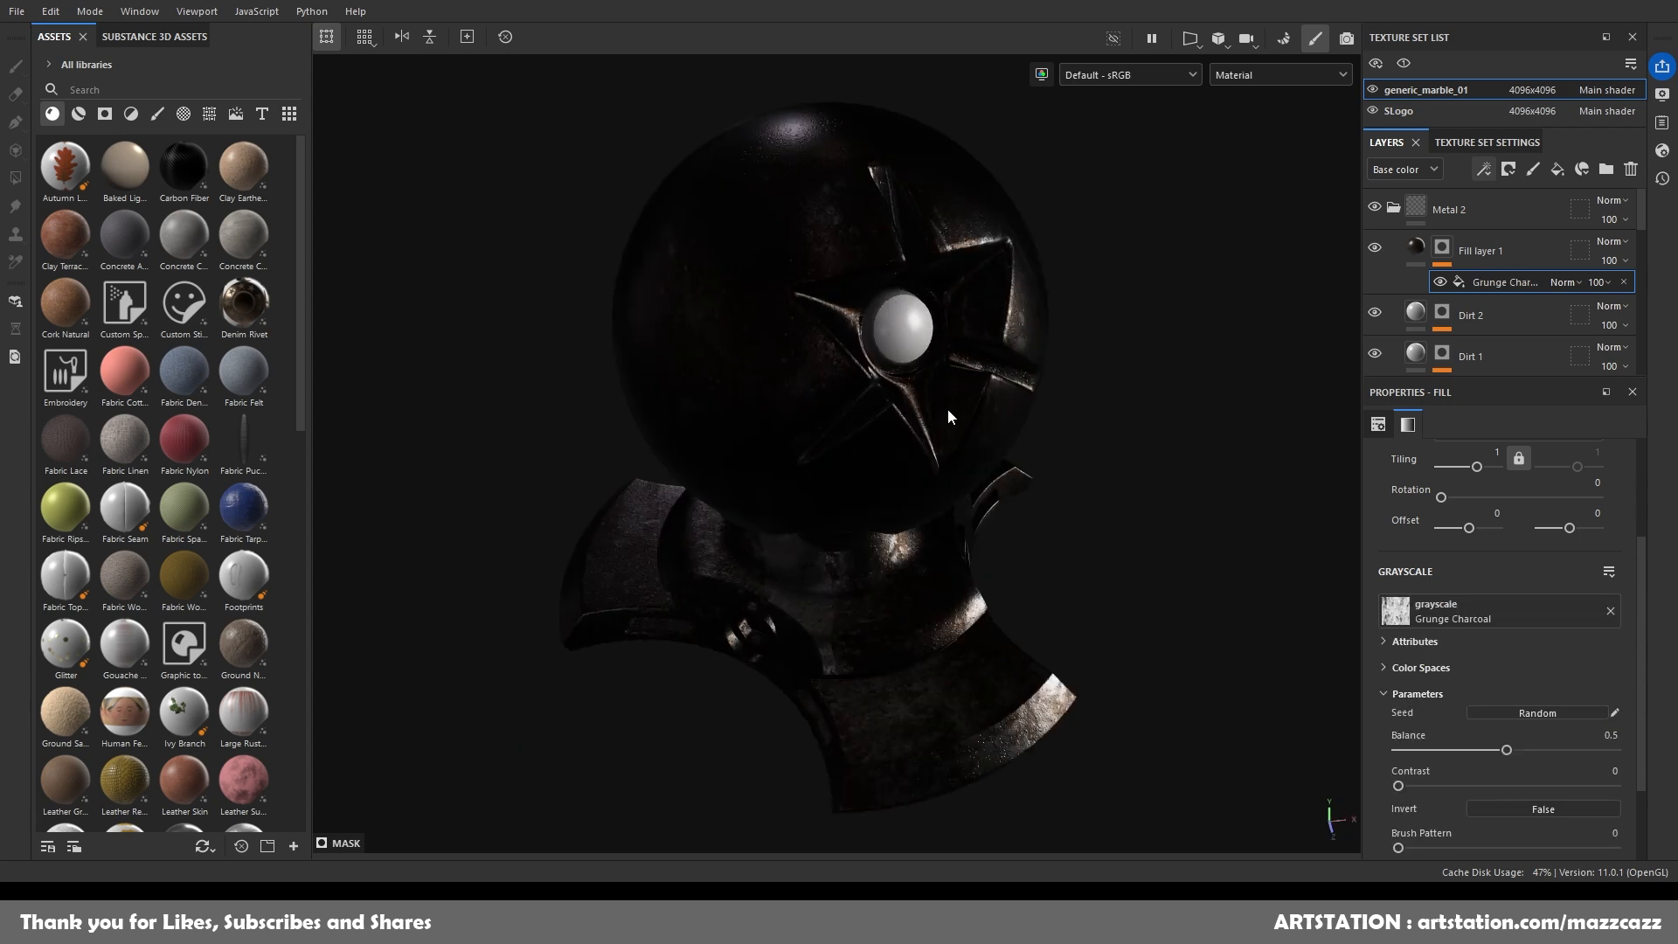
# Enable the metal and rough channels on Fill layer 1 and set its metallic value to 1.
pyautogui.click(1413, 246)
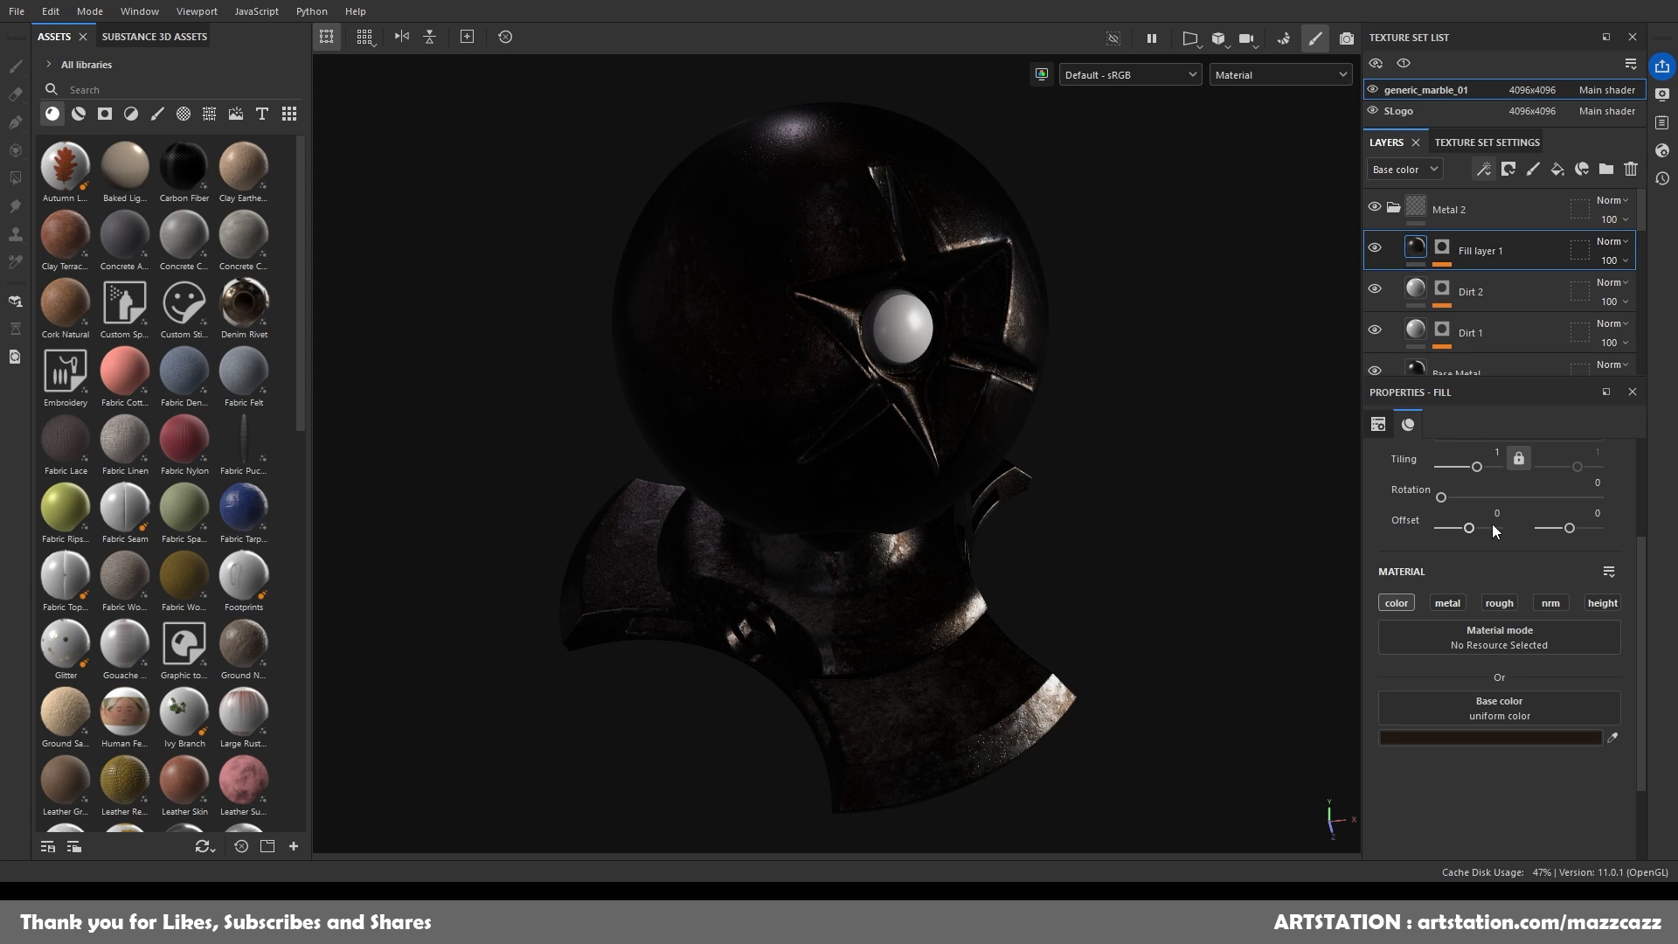
pyautogui.click(1448, 602)
pyautogui.click(1497, 602)
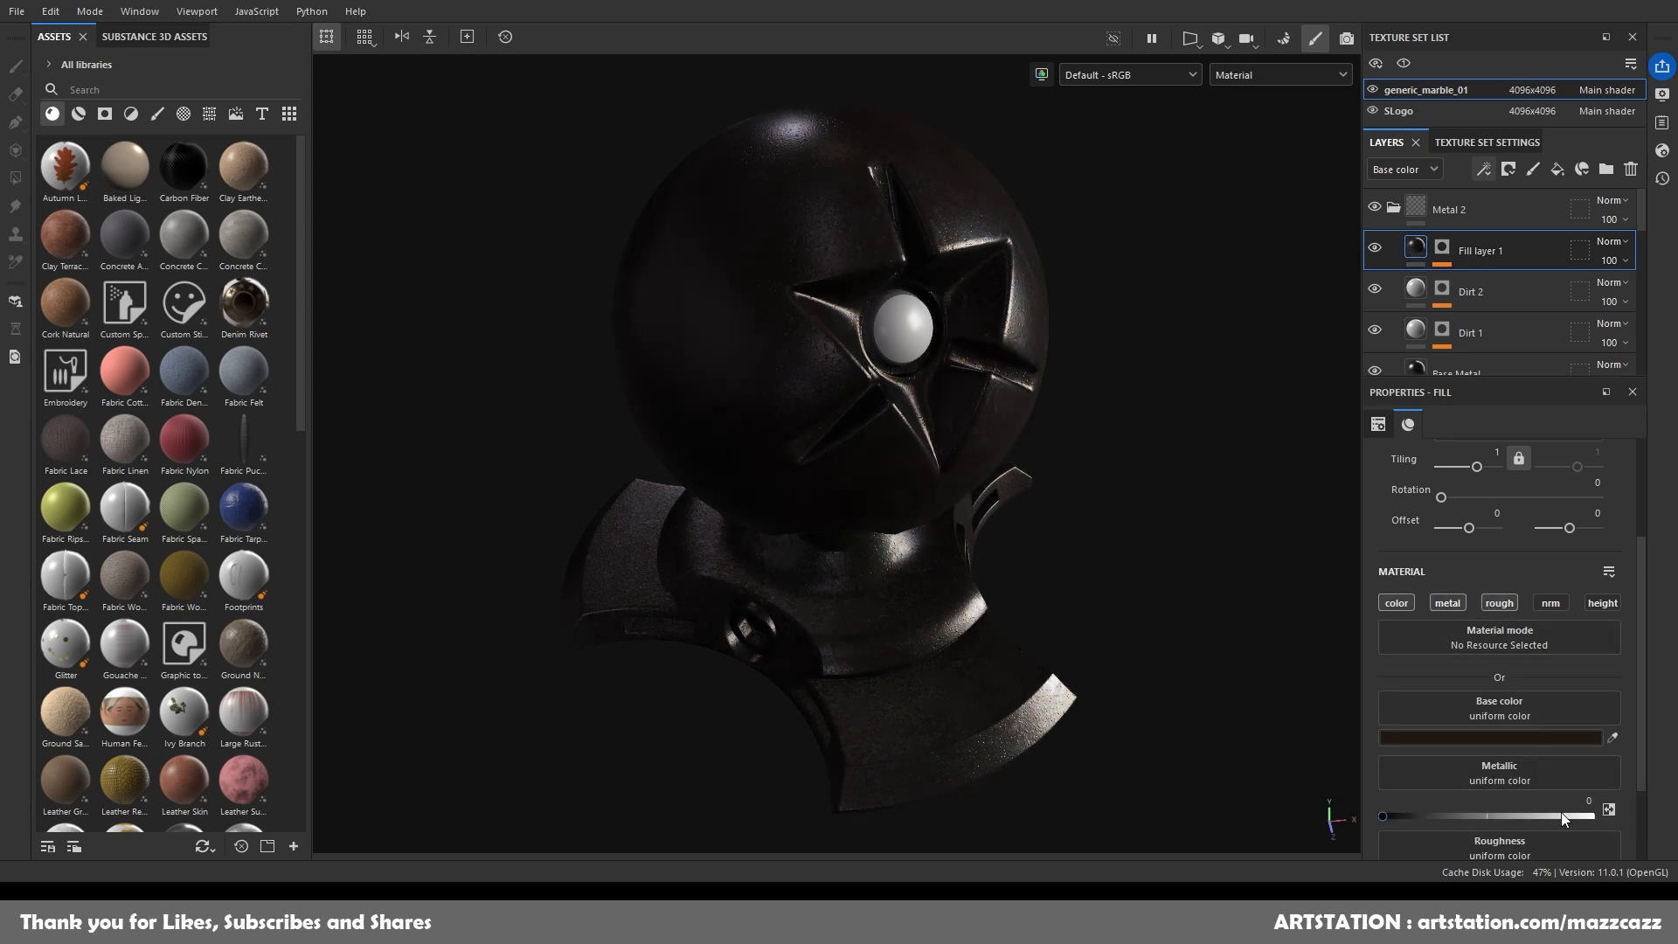
pyautogui.moveTo(1384, 817); pyautogui.dragTo(1611, 822)
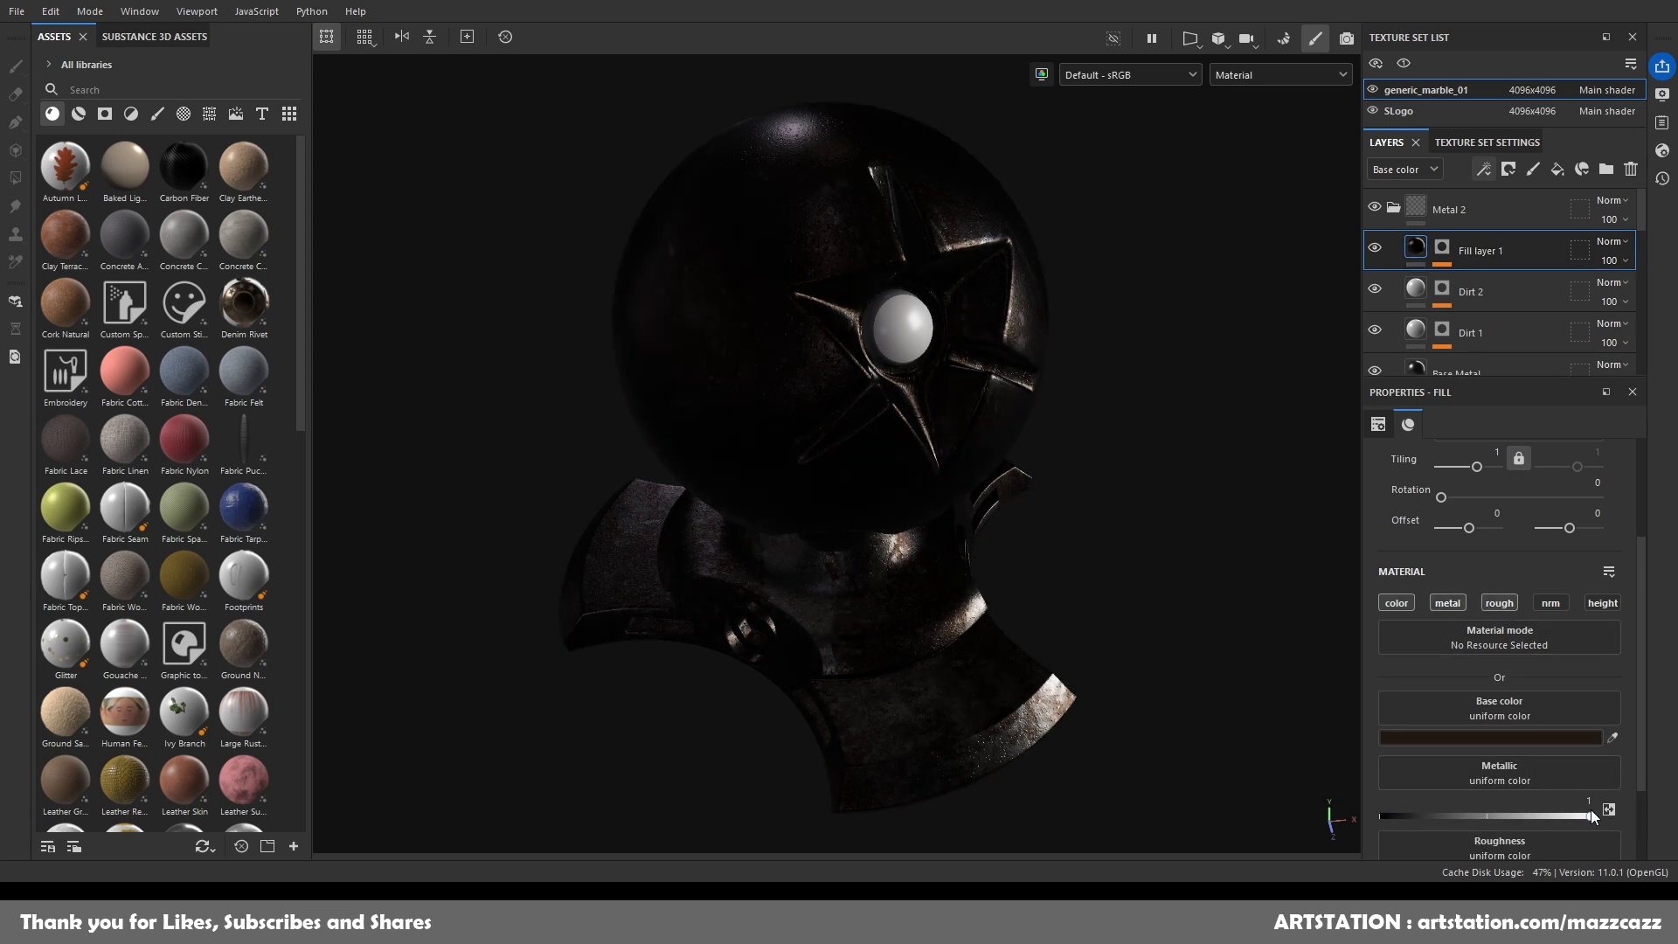
# Examine the grunge variation around the star emblem up close and over the whole model.
pyautogui.scroll(-2, 1591, 809)
pyautogui.scroll(4, 928, 416)
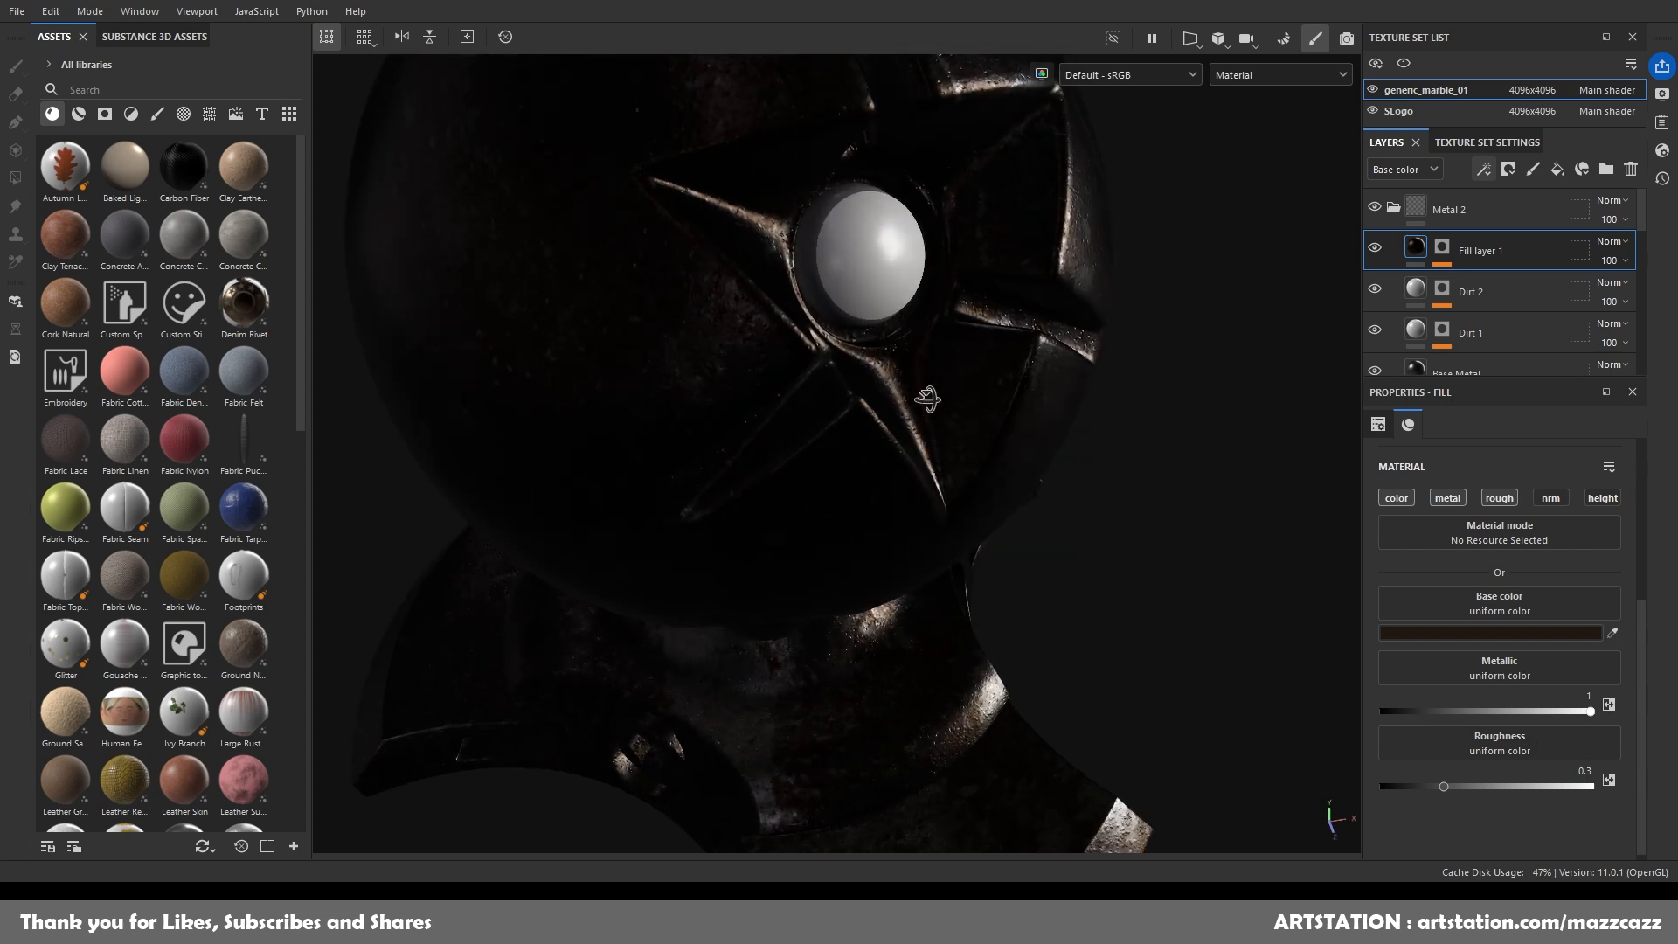
pyautogui.keyDown('alt'); pyautogui.moveTo(971, 372); pyautogui.dragTo(1054, 415, button='middle'); pyautogui.keyUp('alt')
pyautogui.scroll(-4, 1054, 416)
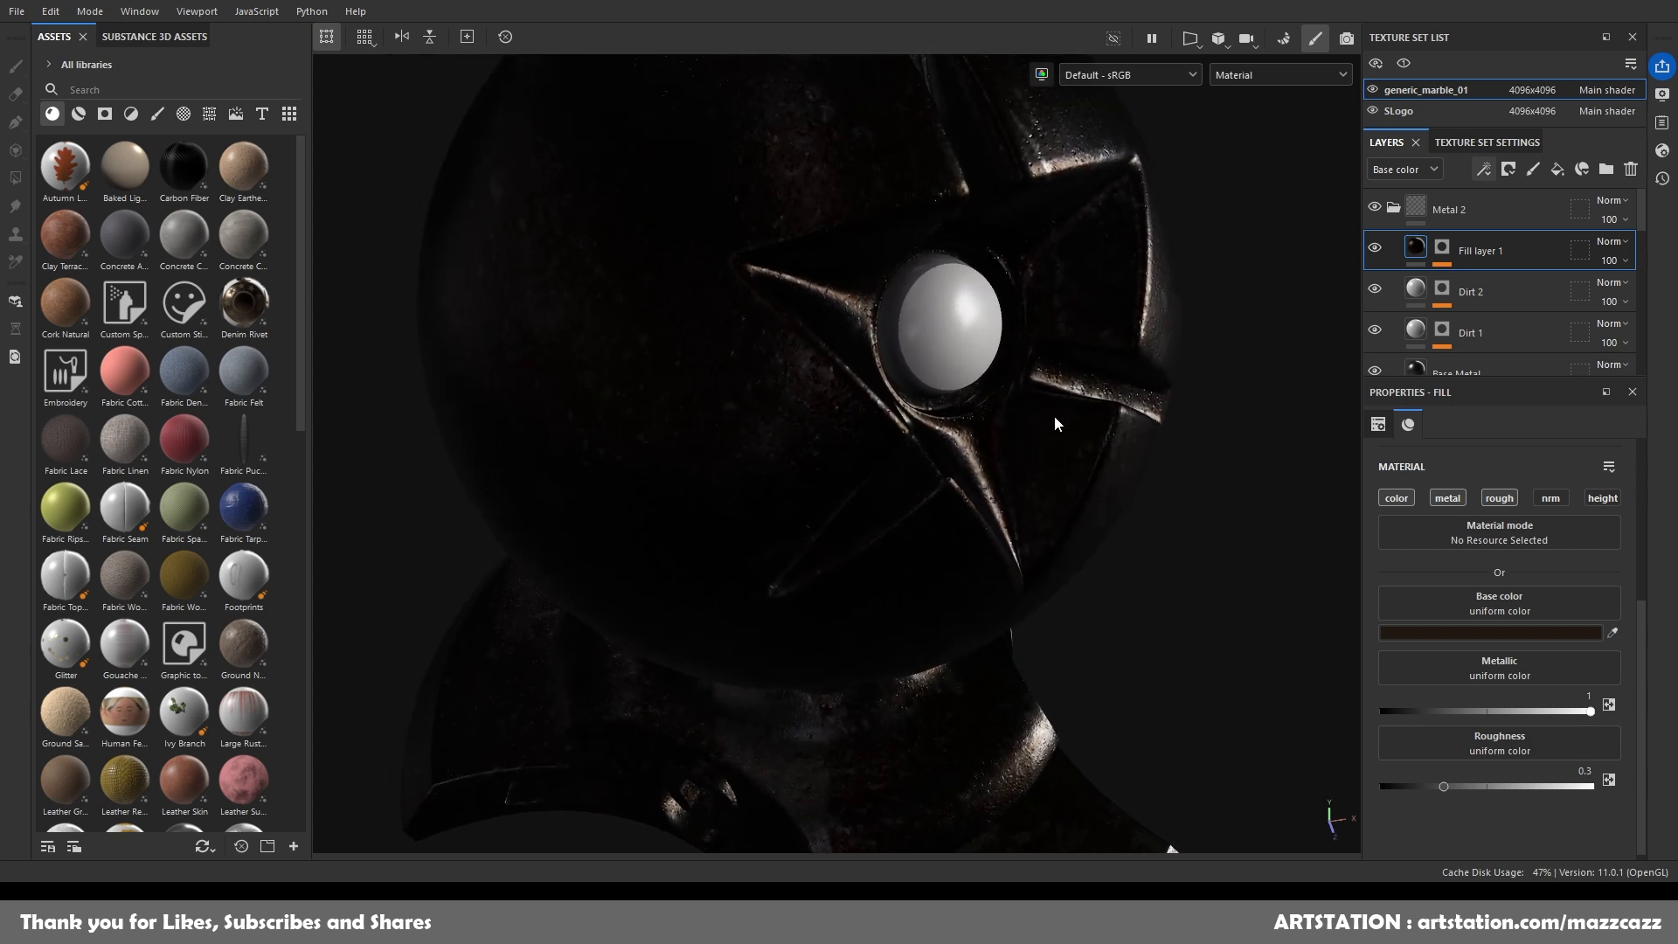
pyautogui.keyDown('alt'); pyautogui.moveTo(1051, 423); pyautogui.dragTo(1035, 375); pyautogui.keyUp('alt')
pyautogui.scroll(4, 1037, 376)
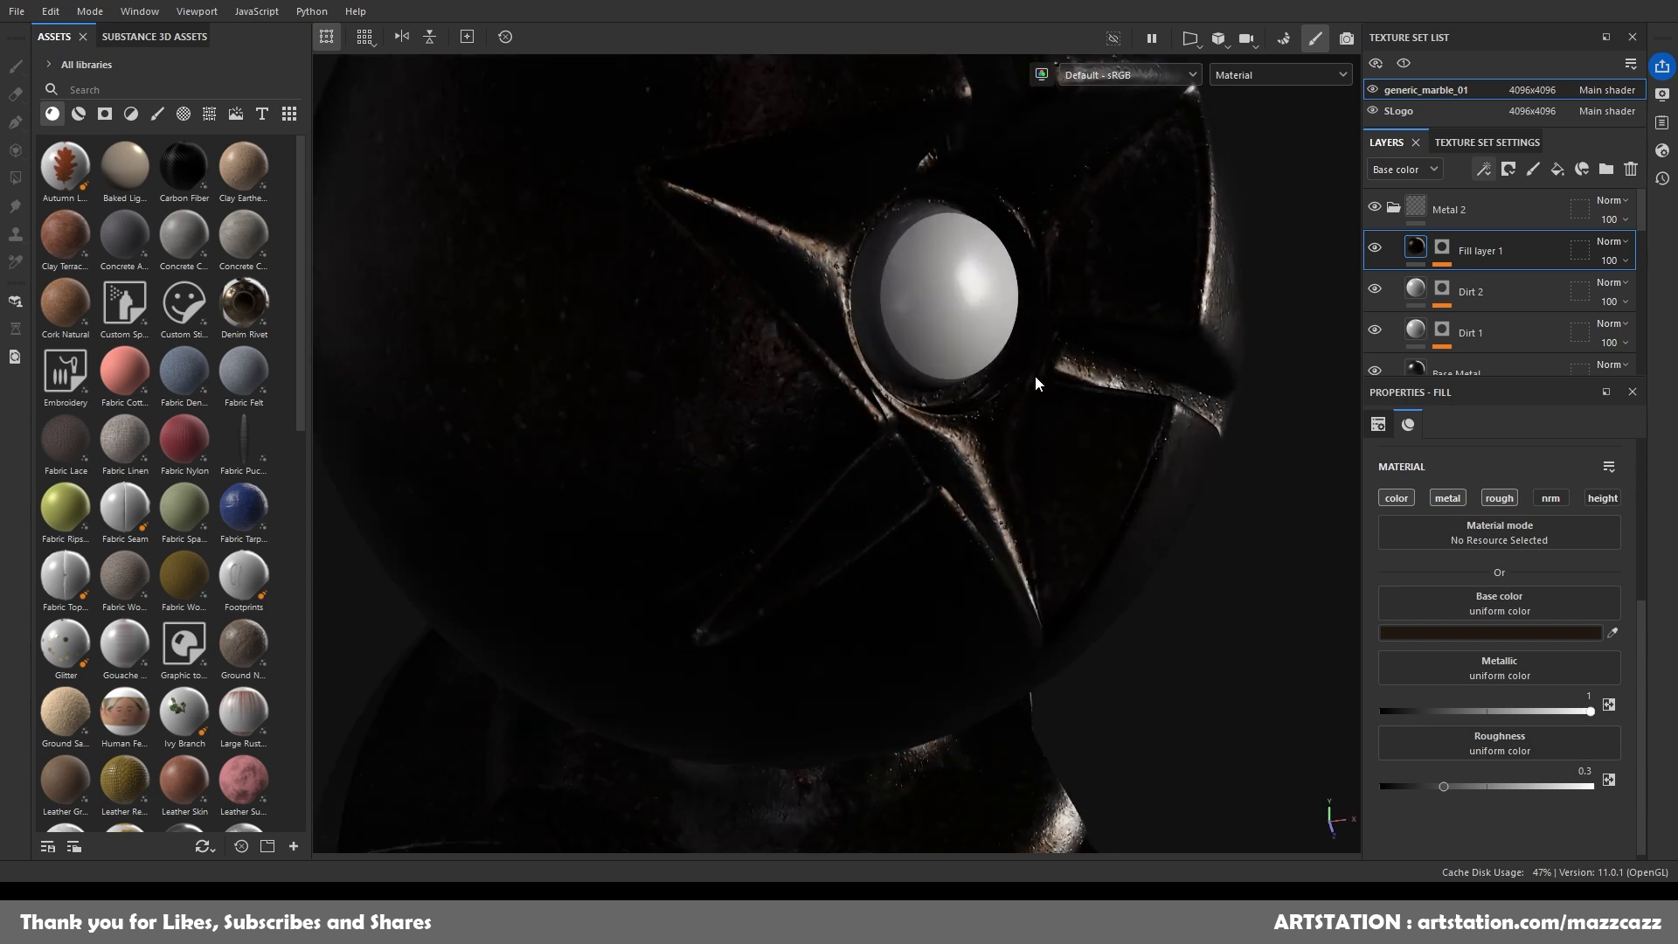
pyautogui.scroll(-4, 1035, 381)
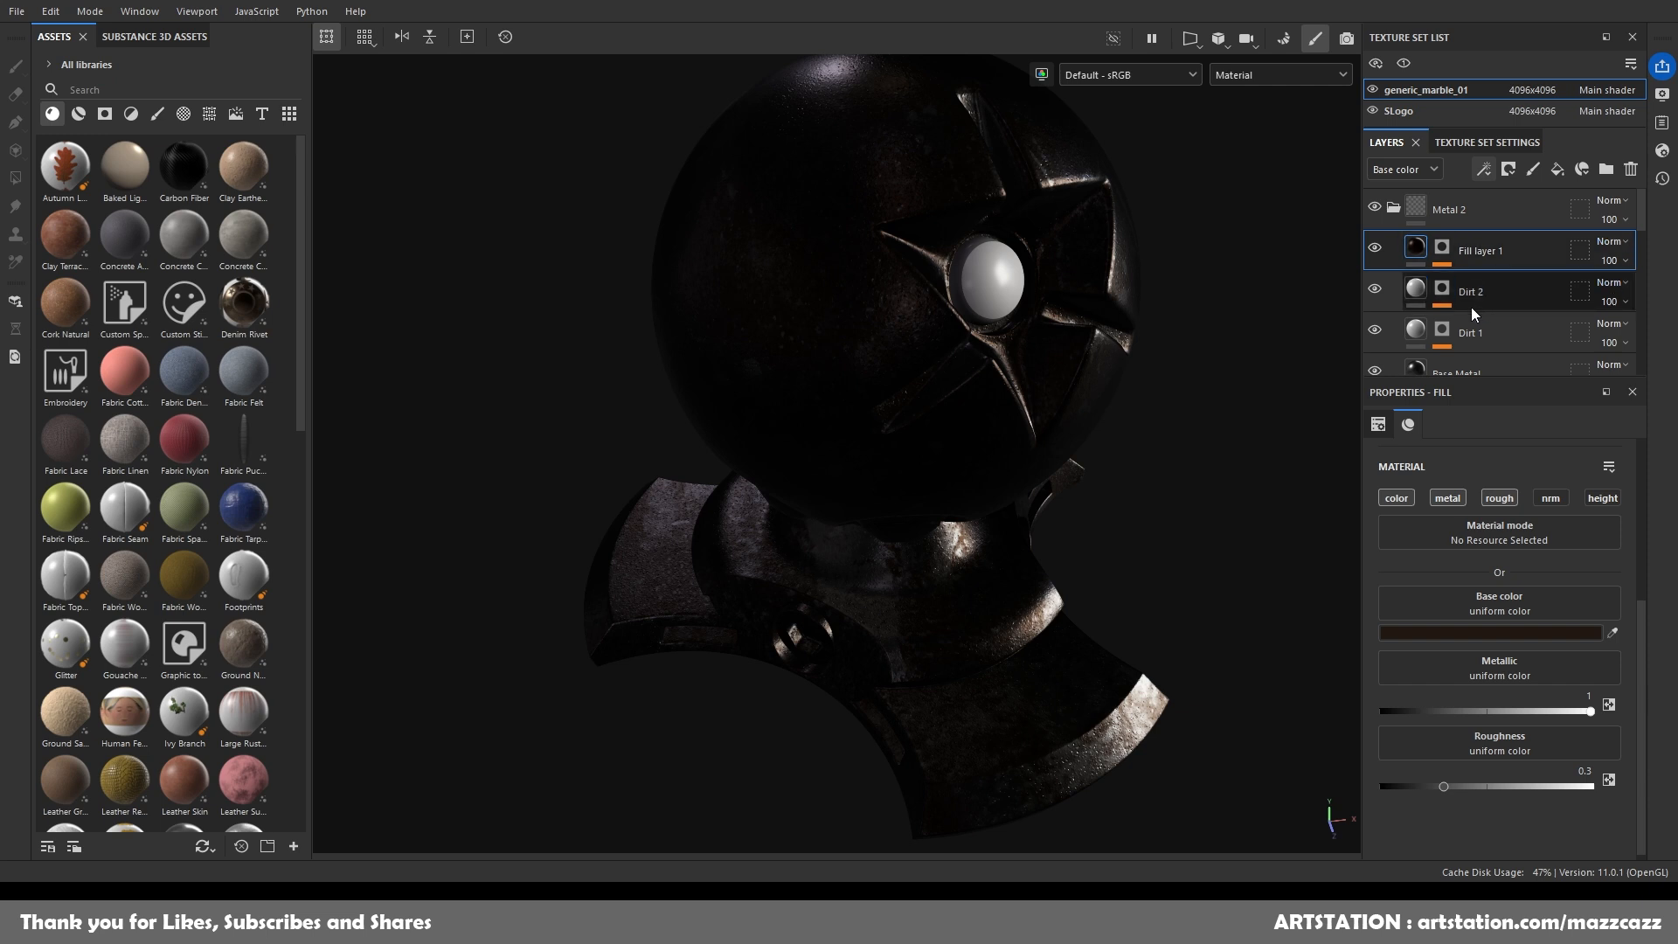
pyautogui.scroll(-2, 1471, 324)
pyautogui.scroll(2, 1551, 313)
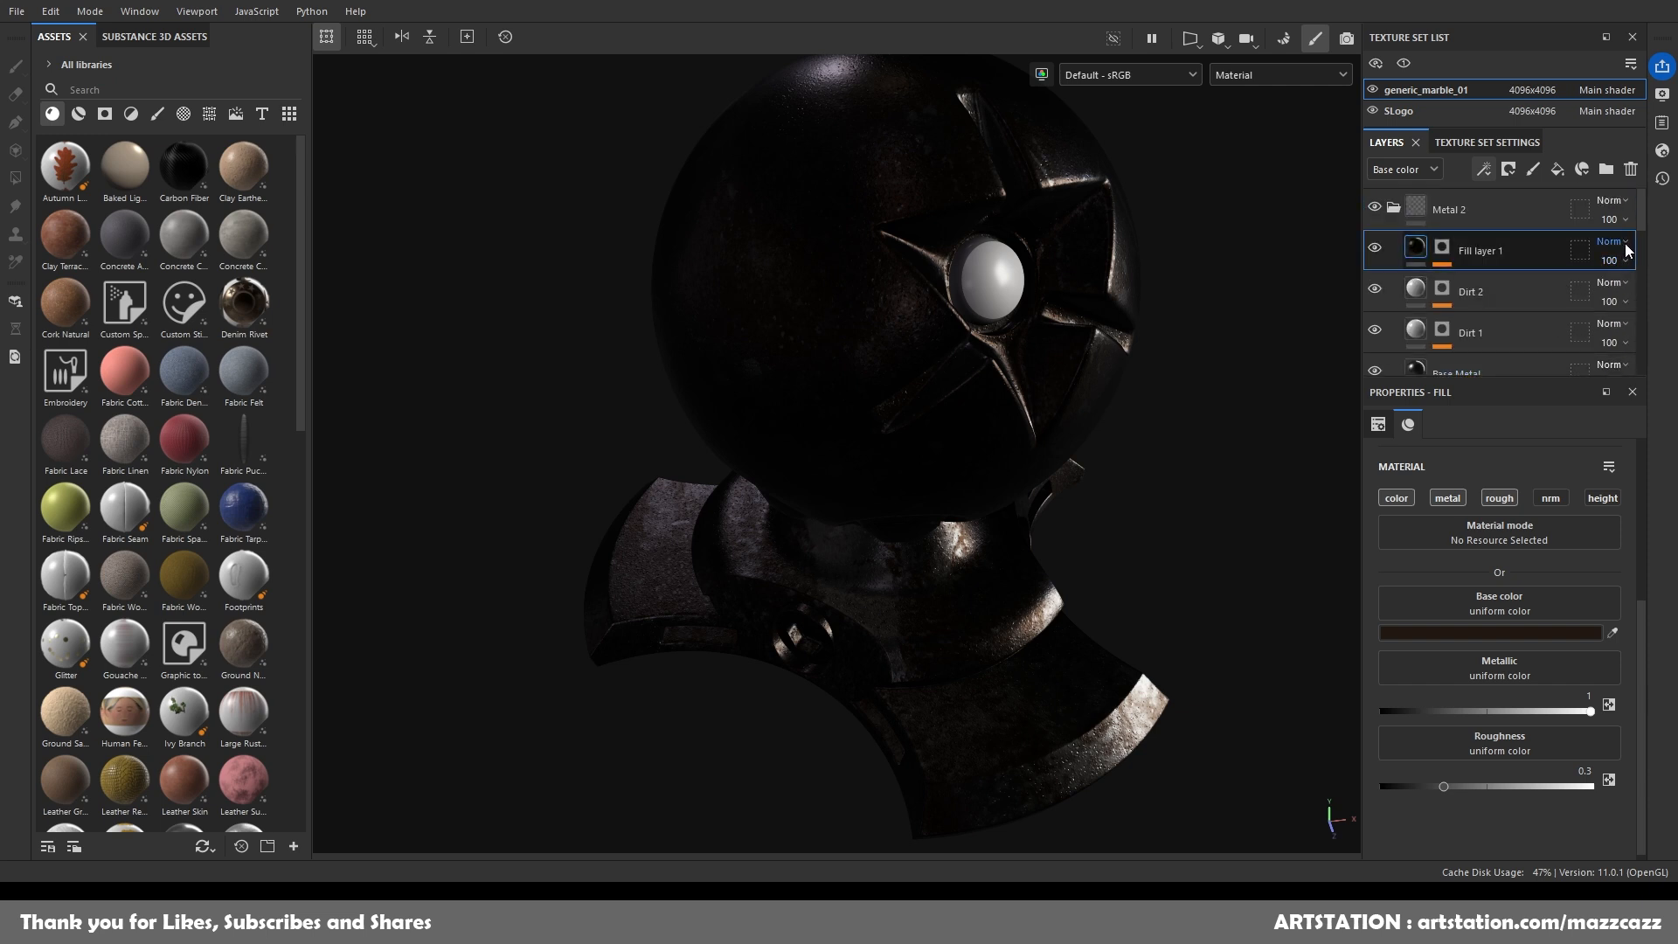
# Try the Multiply and Subtract blending modes for Fill layer 1's base color and return it to Normal.
pyautogui.click(1602, 338)
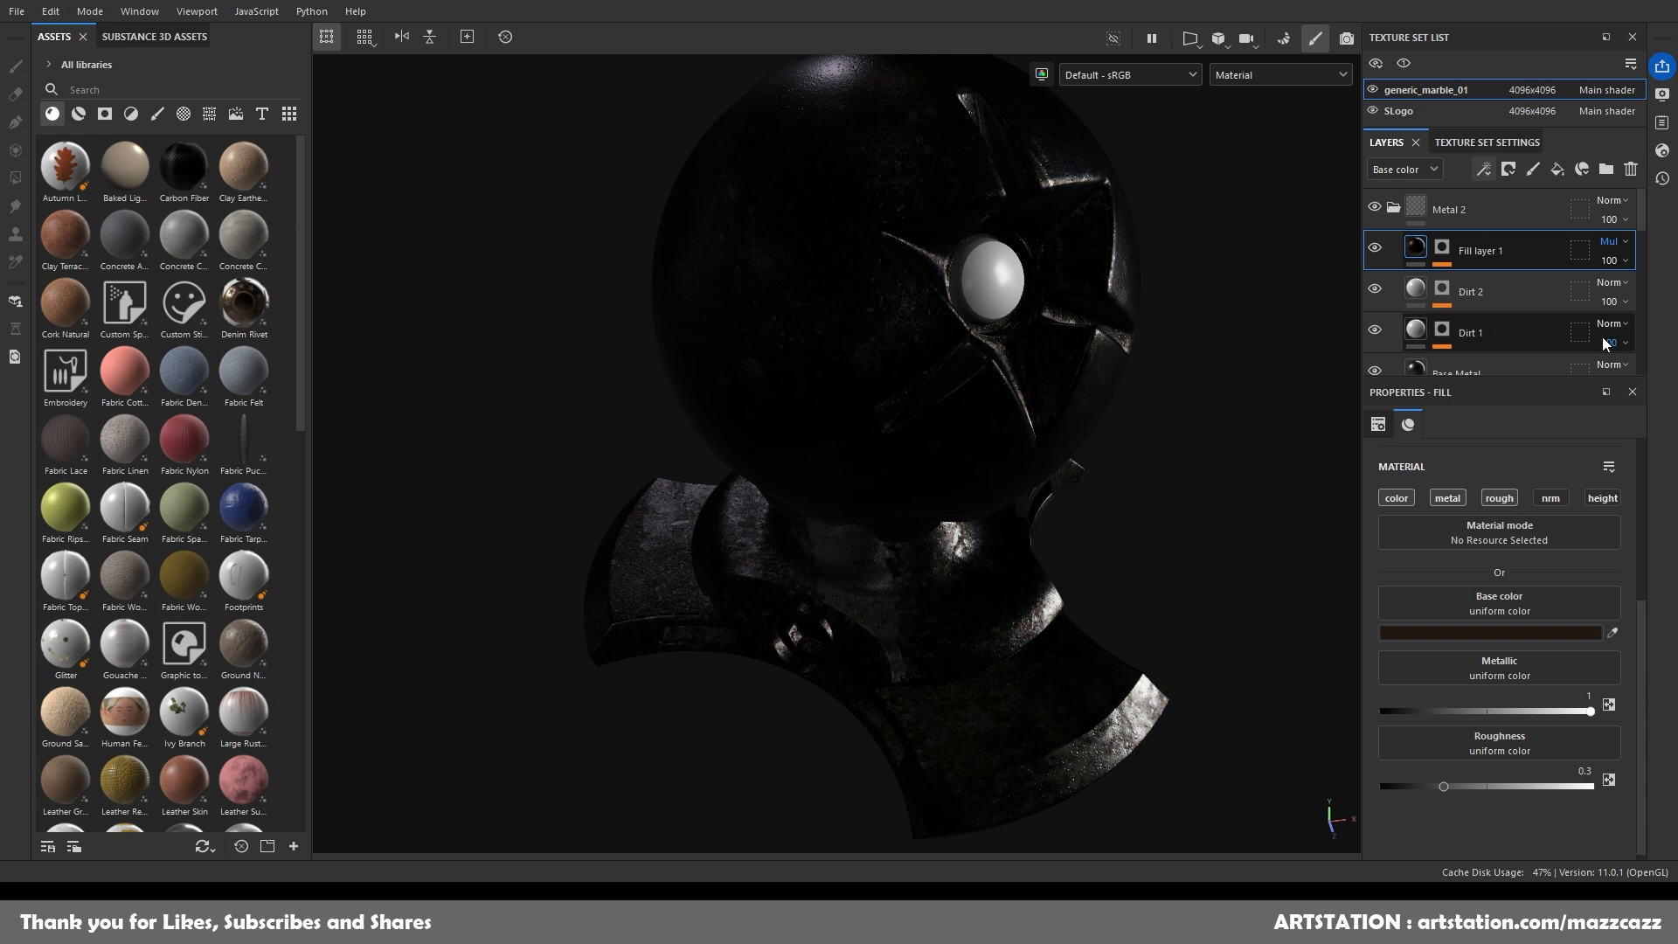
pyautogui.click(1600, 442)
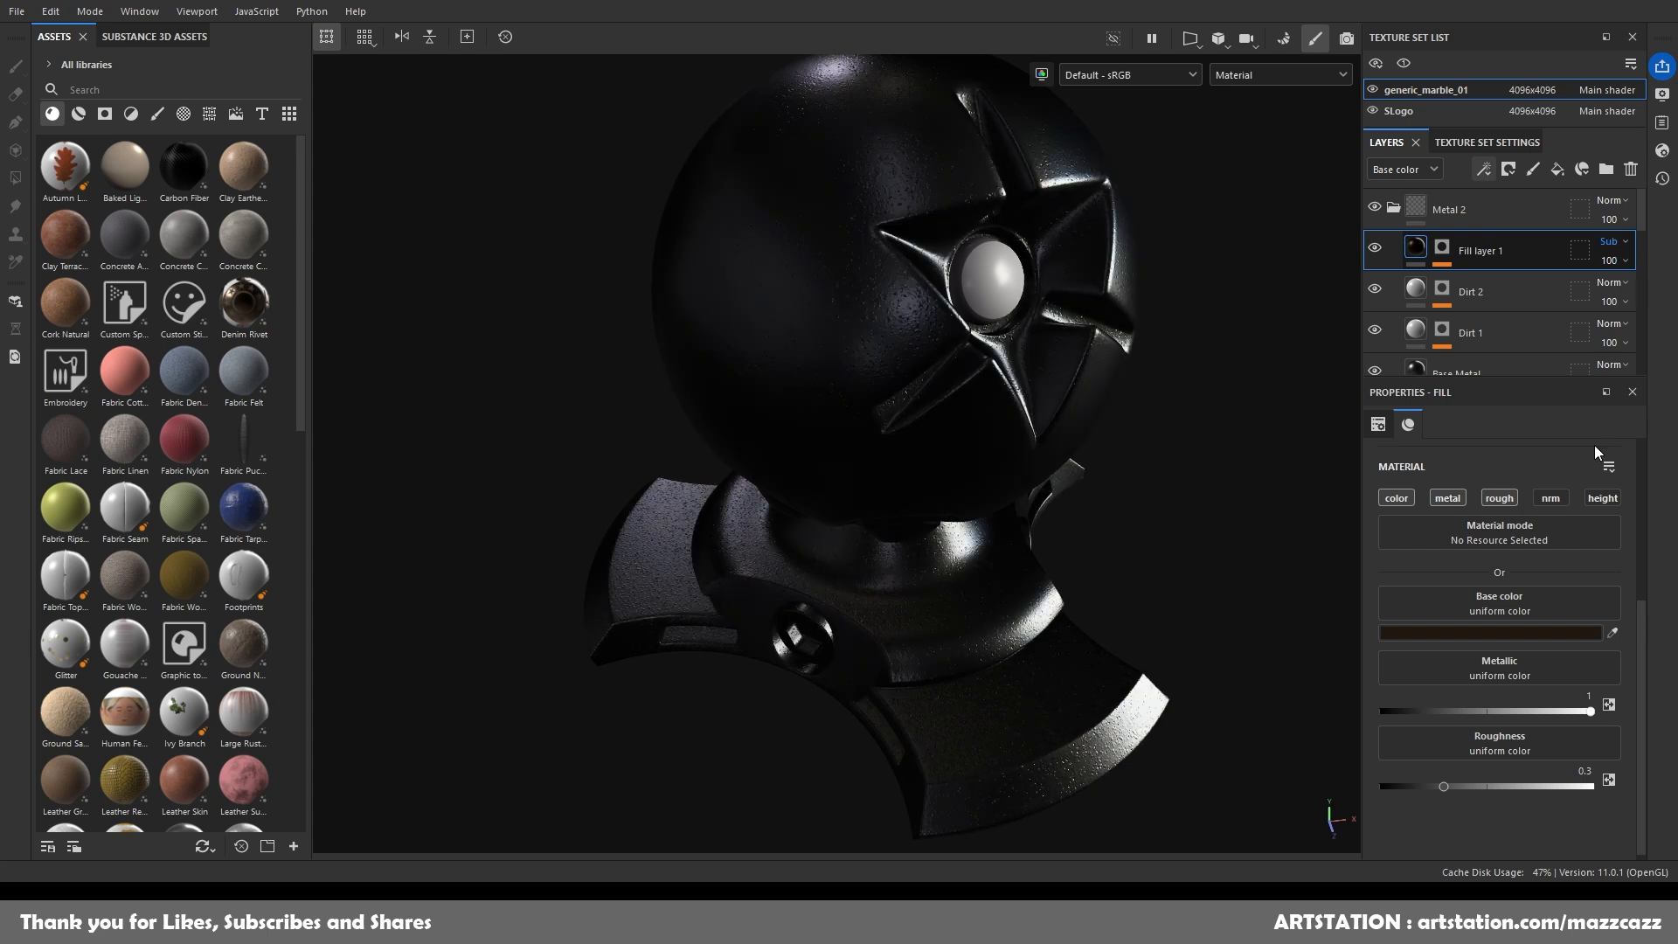
pyautogui.click(1597, 348)
pyautogui.click(1626, 238)
pyautogui.click(1618, 257)
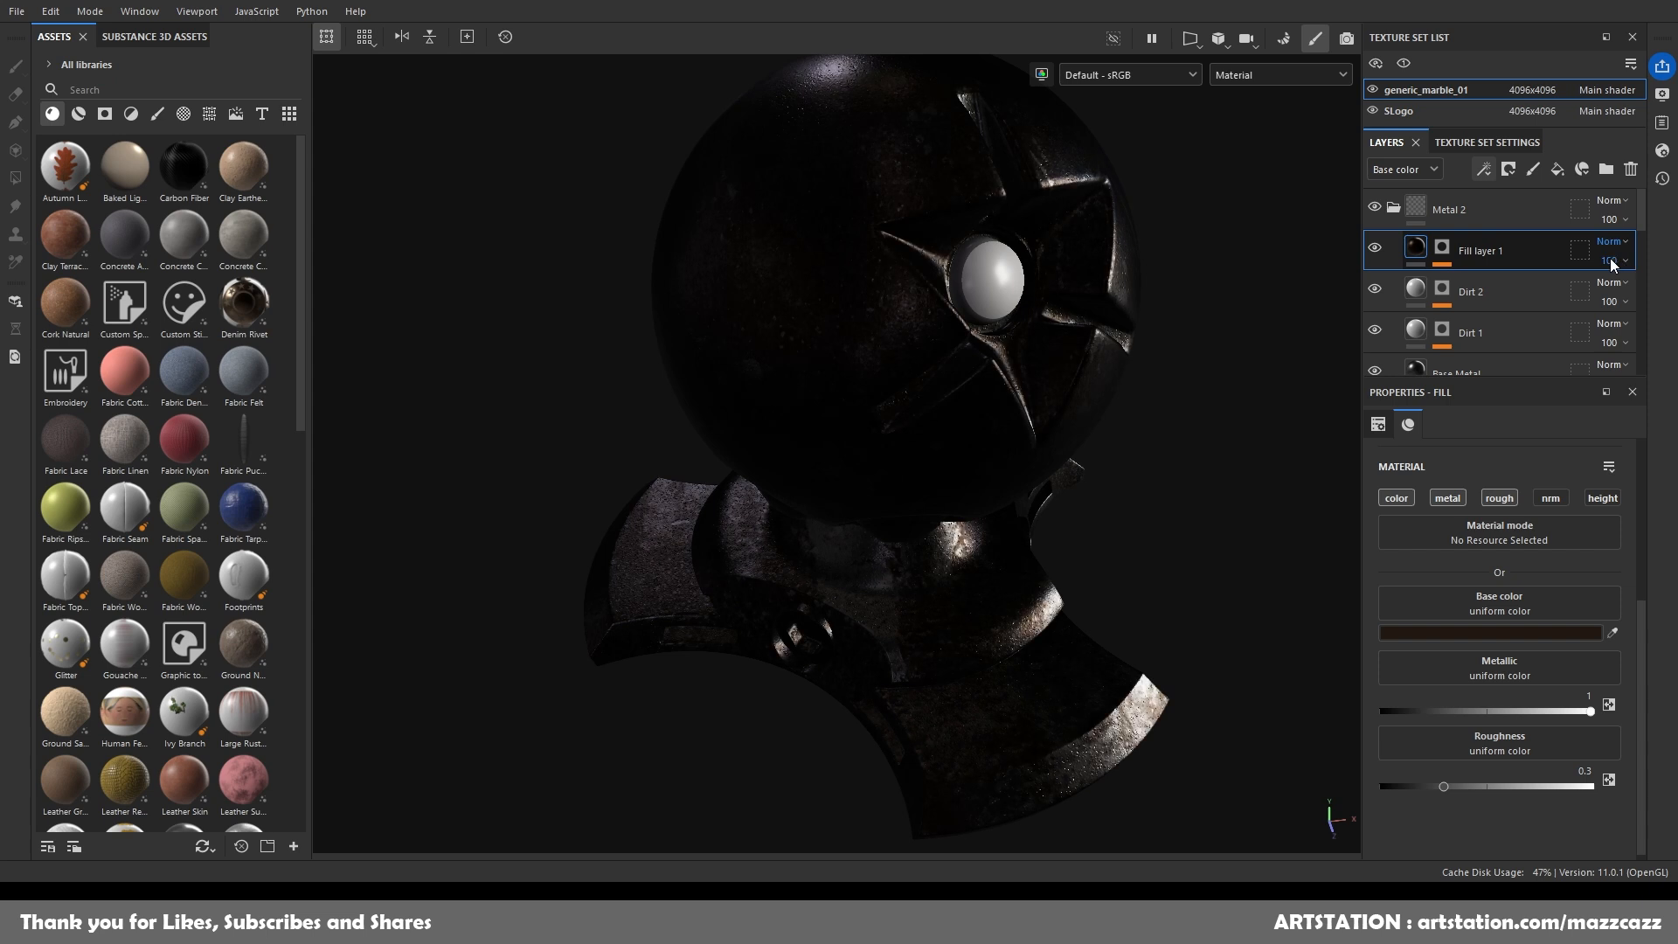
# Randomize the seed of the Grunge Charcoal fill in Fill layer 1's mask.
pyautogui.click(1447, 250)
pyautogui.click(1483, 282)
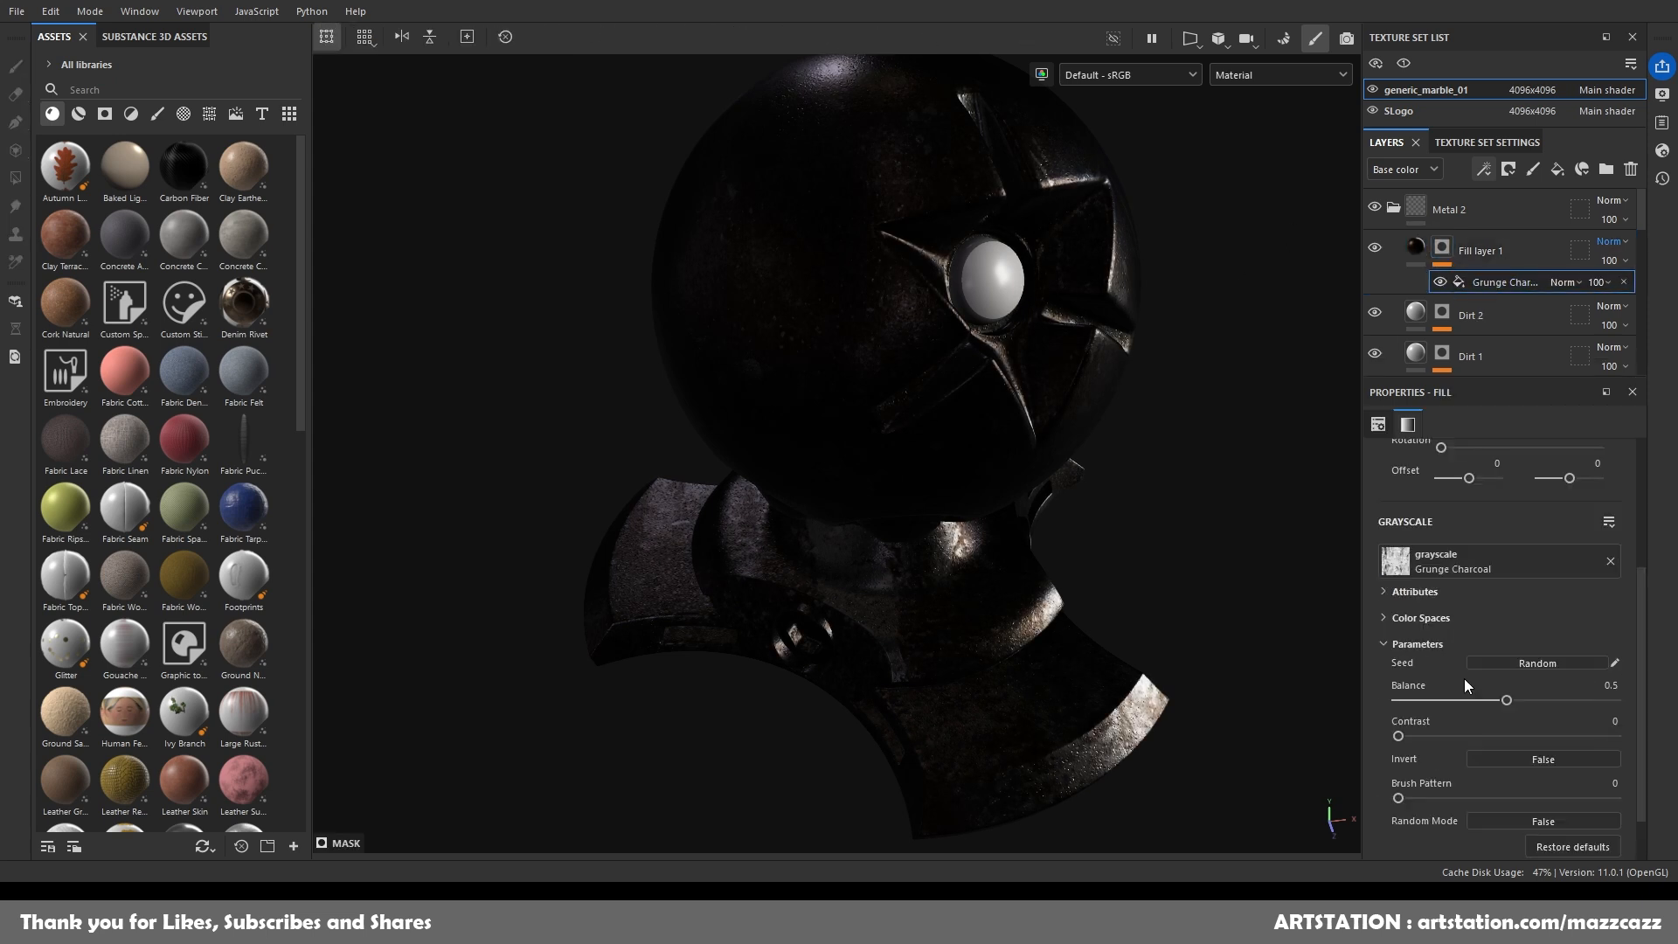
pyautogui.click(1530, 663)
pyautogui.keyDown('alt'); pyautogui.moveTo(1175, 481); pyautogui.dragTo(1090, 501, button='middle'); pyautogui.keyUp('alt')
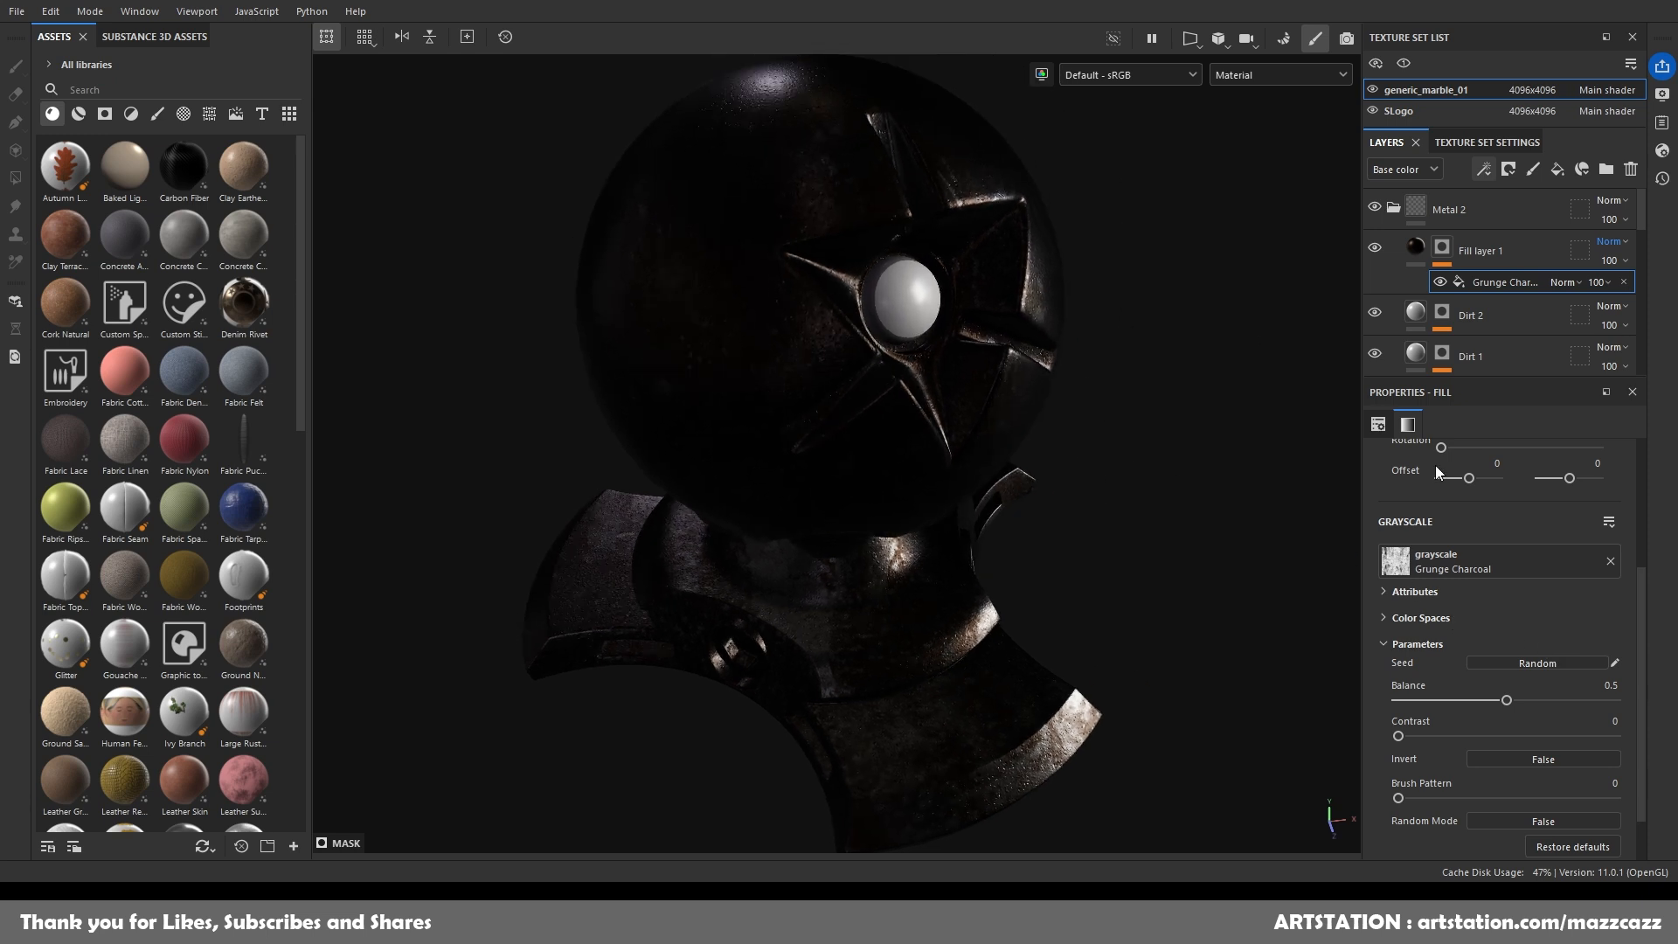
# Try a low balance and inversion on the Grunge Charcoal fill, leaving it uninverted with balance at 0.3.
pyautogui.moveTo(1502, 705)
pyautogui.mouseDown()
pyautogui.moveTo(1417, 696)
pyautogui.moveTo(1475, 736)
pyautogui.moveTo(1374, 739)
pyautogui.mouseUp()
pyautogui.moveTo(1401, 798)
pyautogui.mouseDown()
pyautogui.moveTo(1489, 801)
pyautogui.moveTo(1362, 797)
pyautogui.mouseUp()
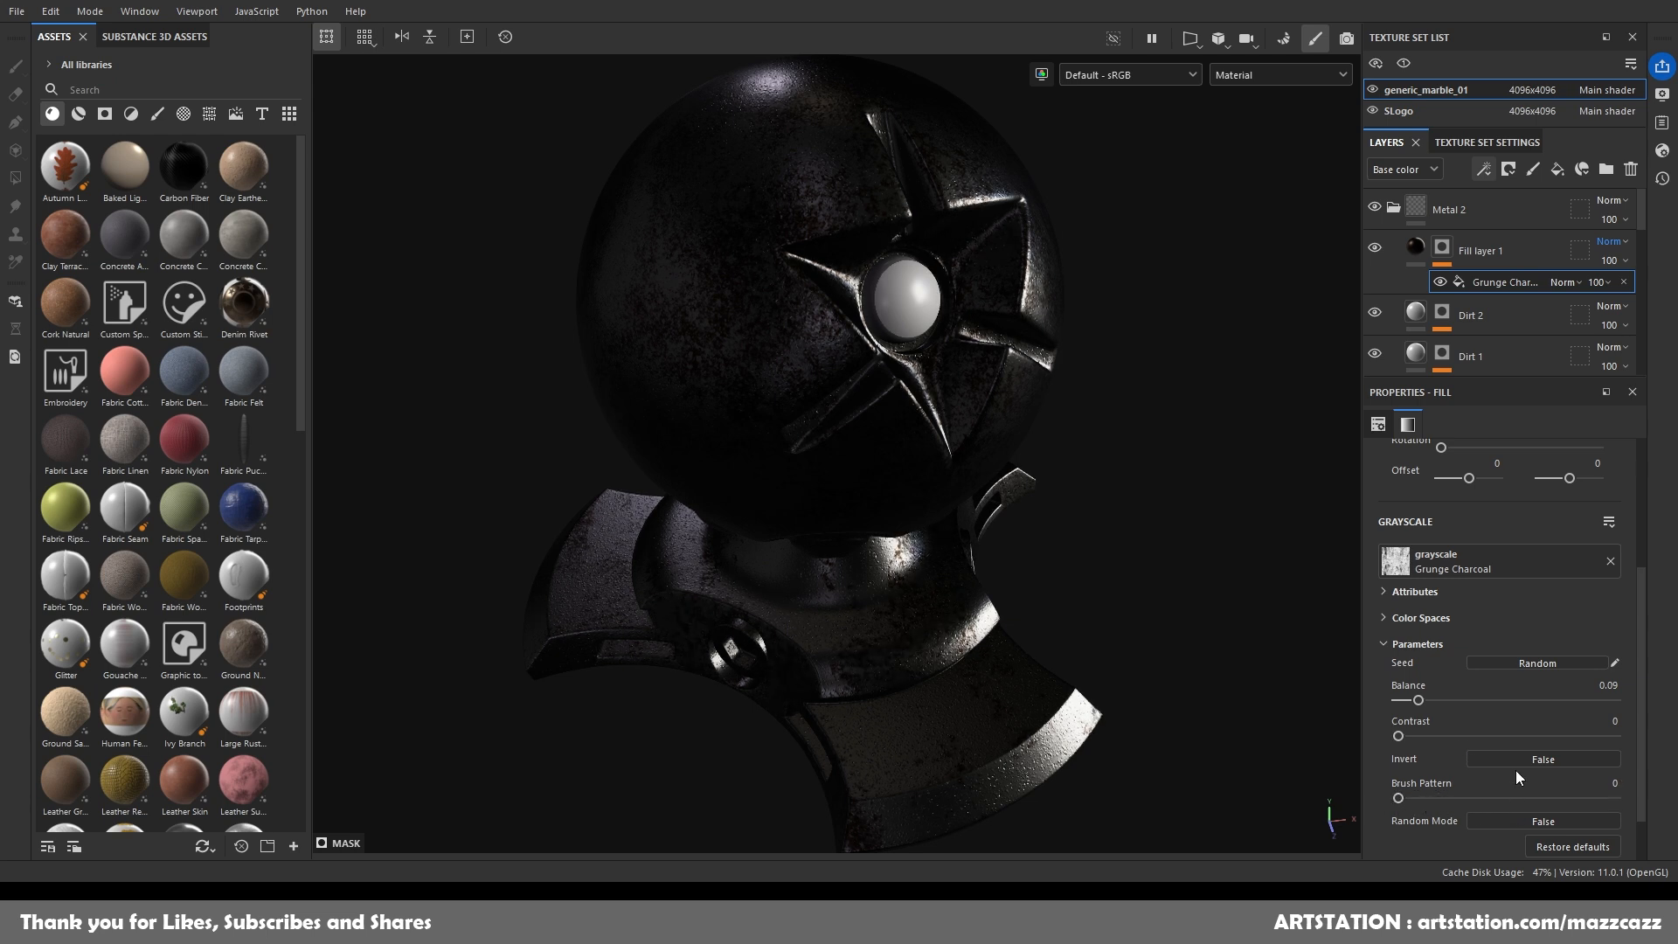
pyautogui.click(1538, 759)
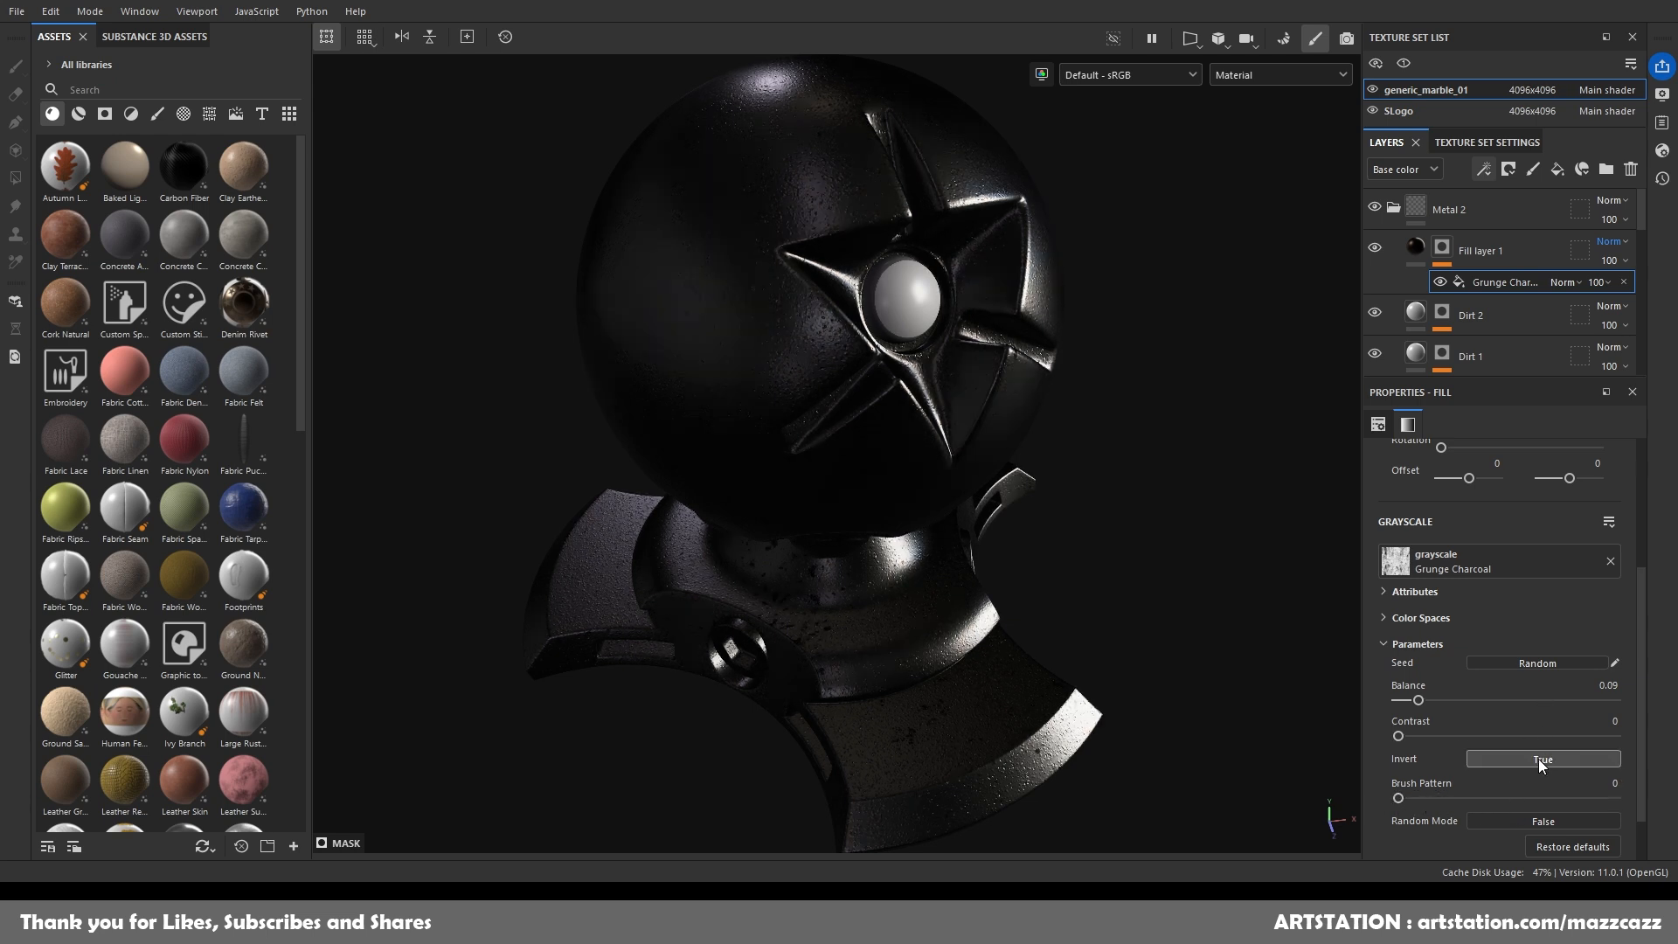
pyautogui.click(1539, 759)
pyautogui.moveTo(1425, 699); pyautogui.dragTo(1464, 697)
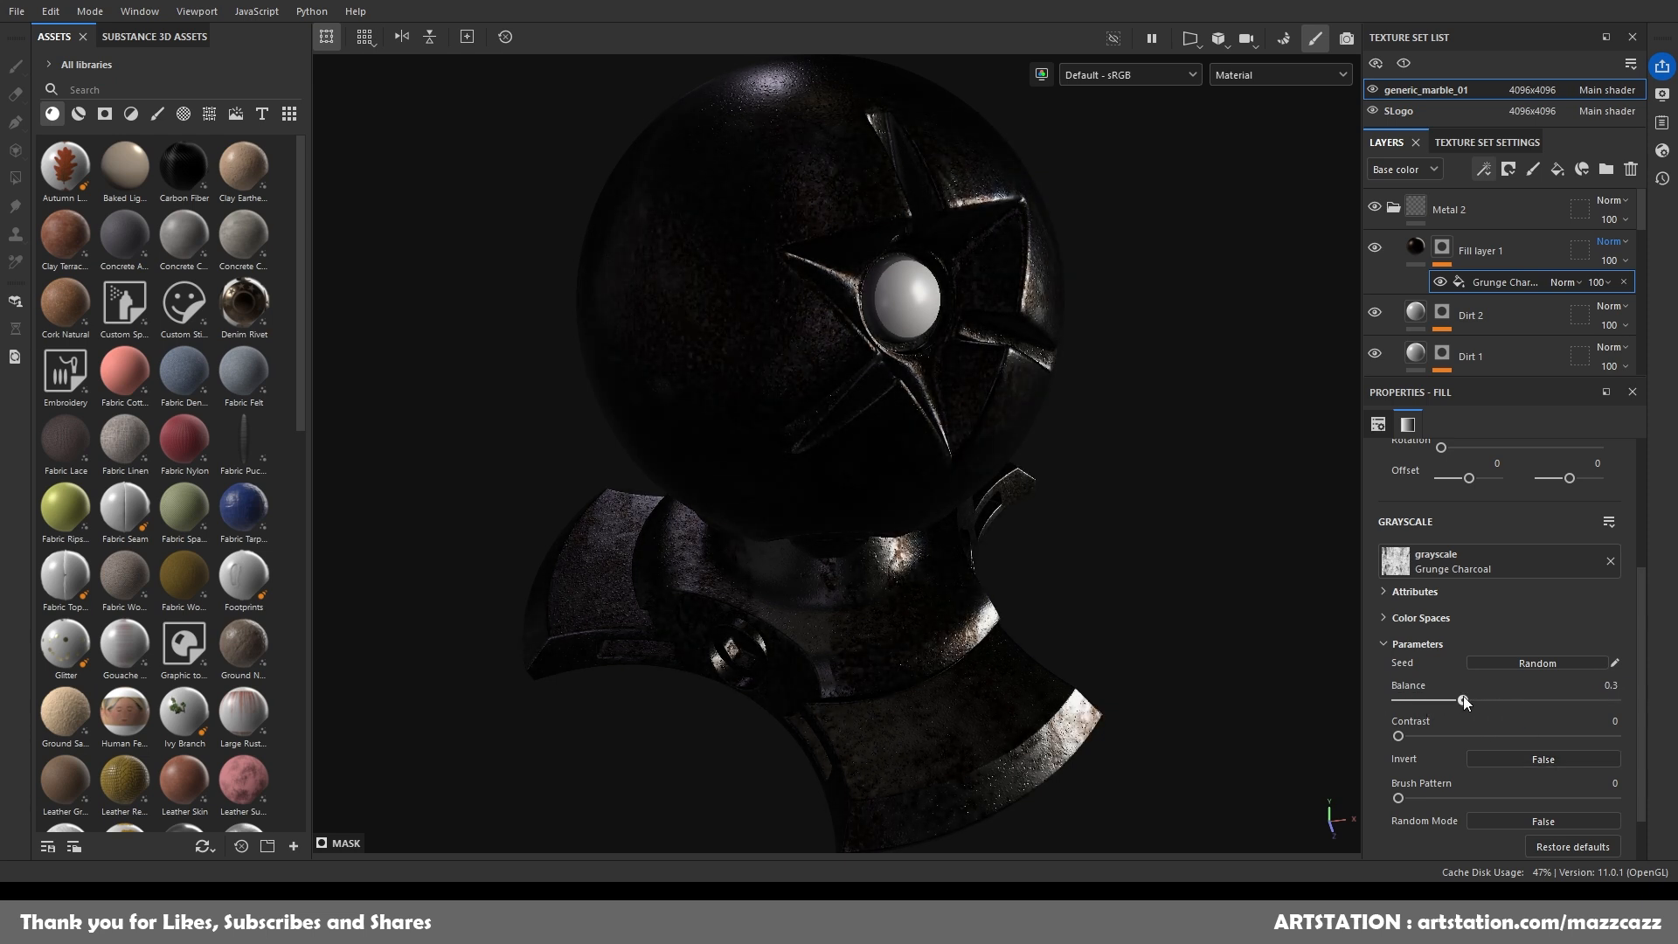
# Switch the Grunge Charcoal mask fill to Tri-planar projection and check the pattern around the sphere.
pyautogui.scroll(2, 1534, 690)
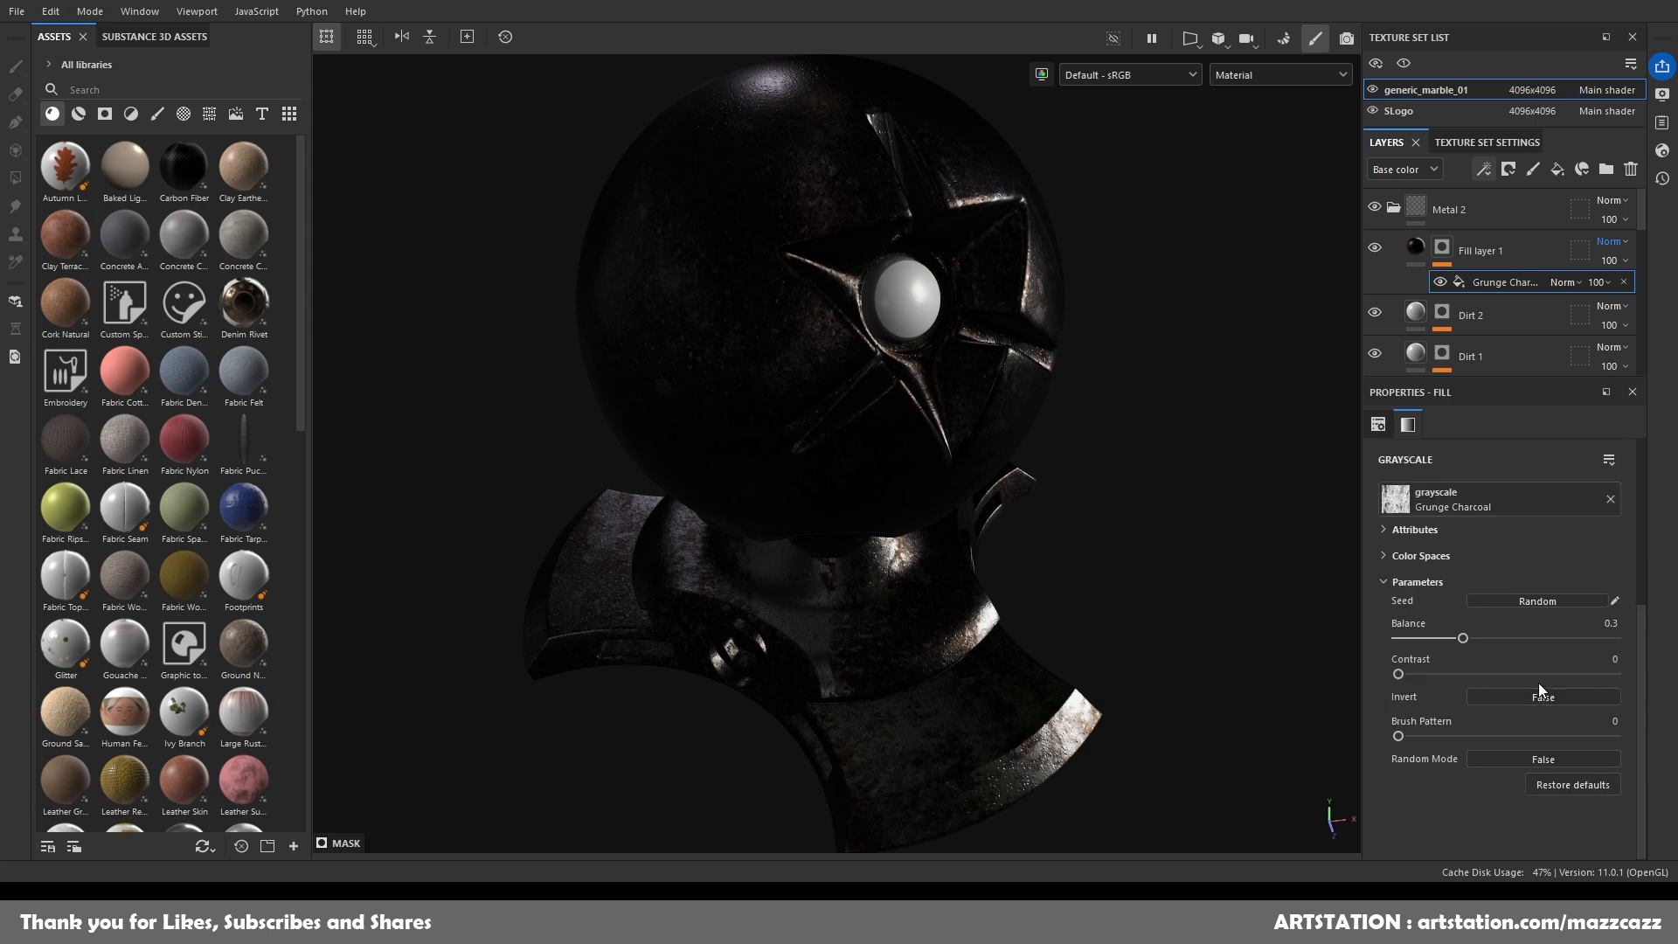
pyautogui.scroll(2, 1523, 649)
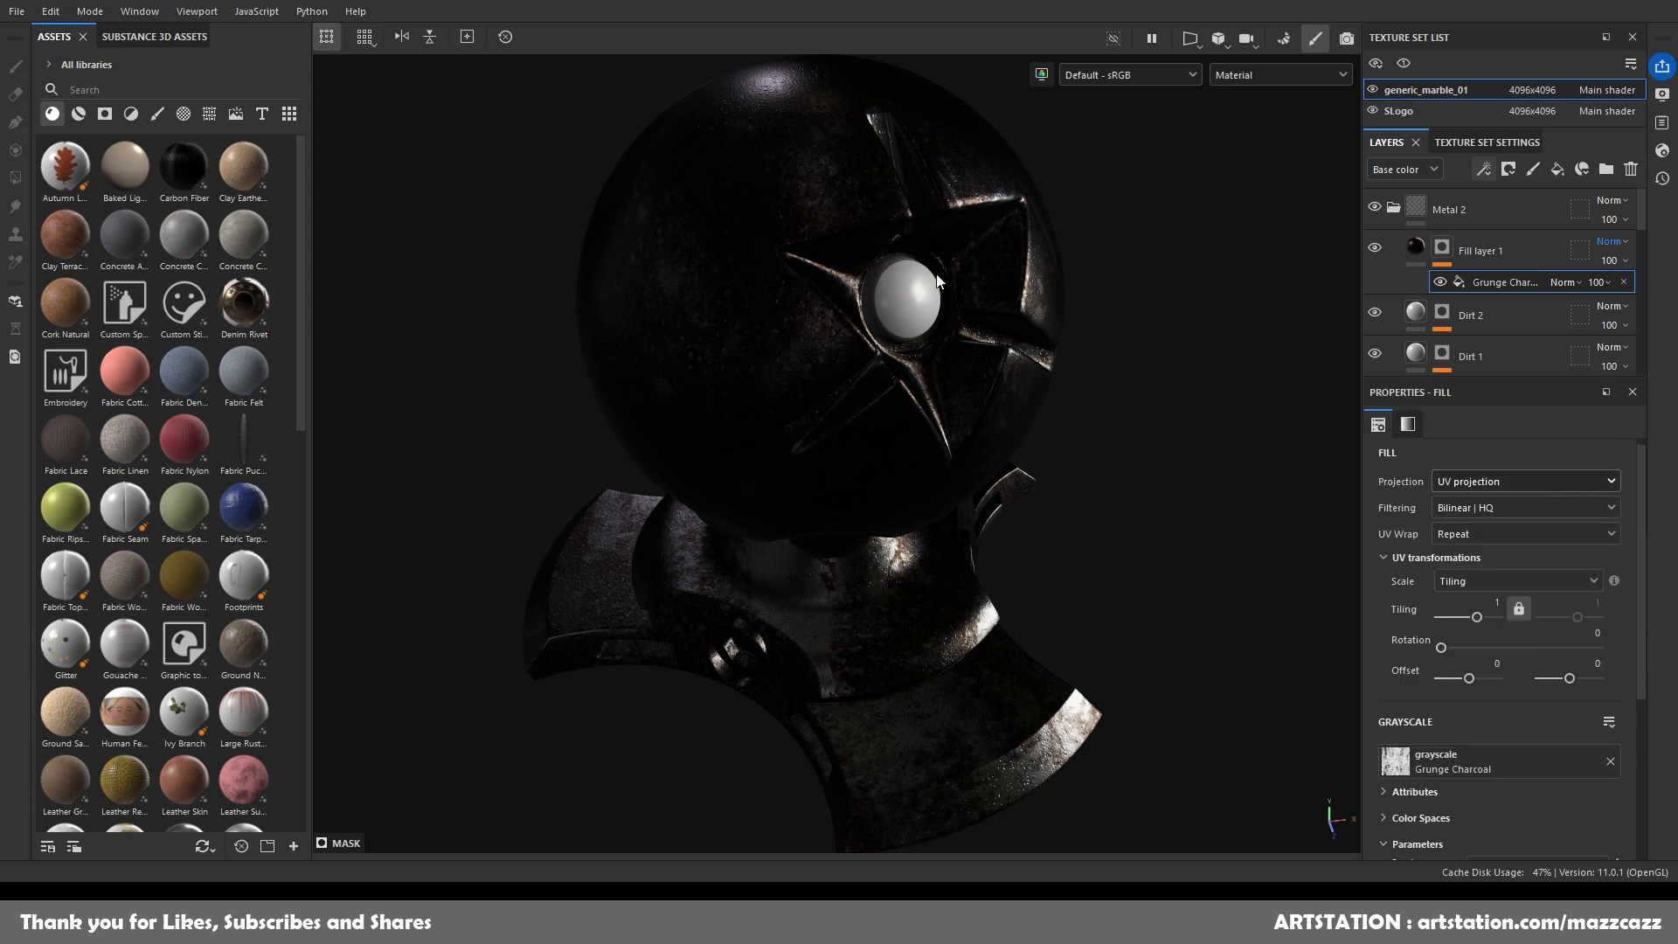
pyautogui.keyDown('alt'); pyautogui.moveTo(1094, 271); pyautogui.dragTo(1103, 363); pyautogui.keyUp('alt')
pyautogui.keyDown('alt'); pyautogui.moveTo(960, 395); pyautogui.dragTo(830, 278); pyautogui.keyUp('alt')
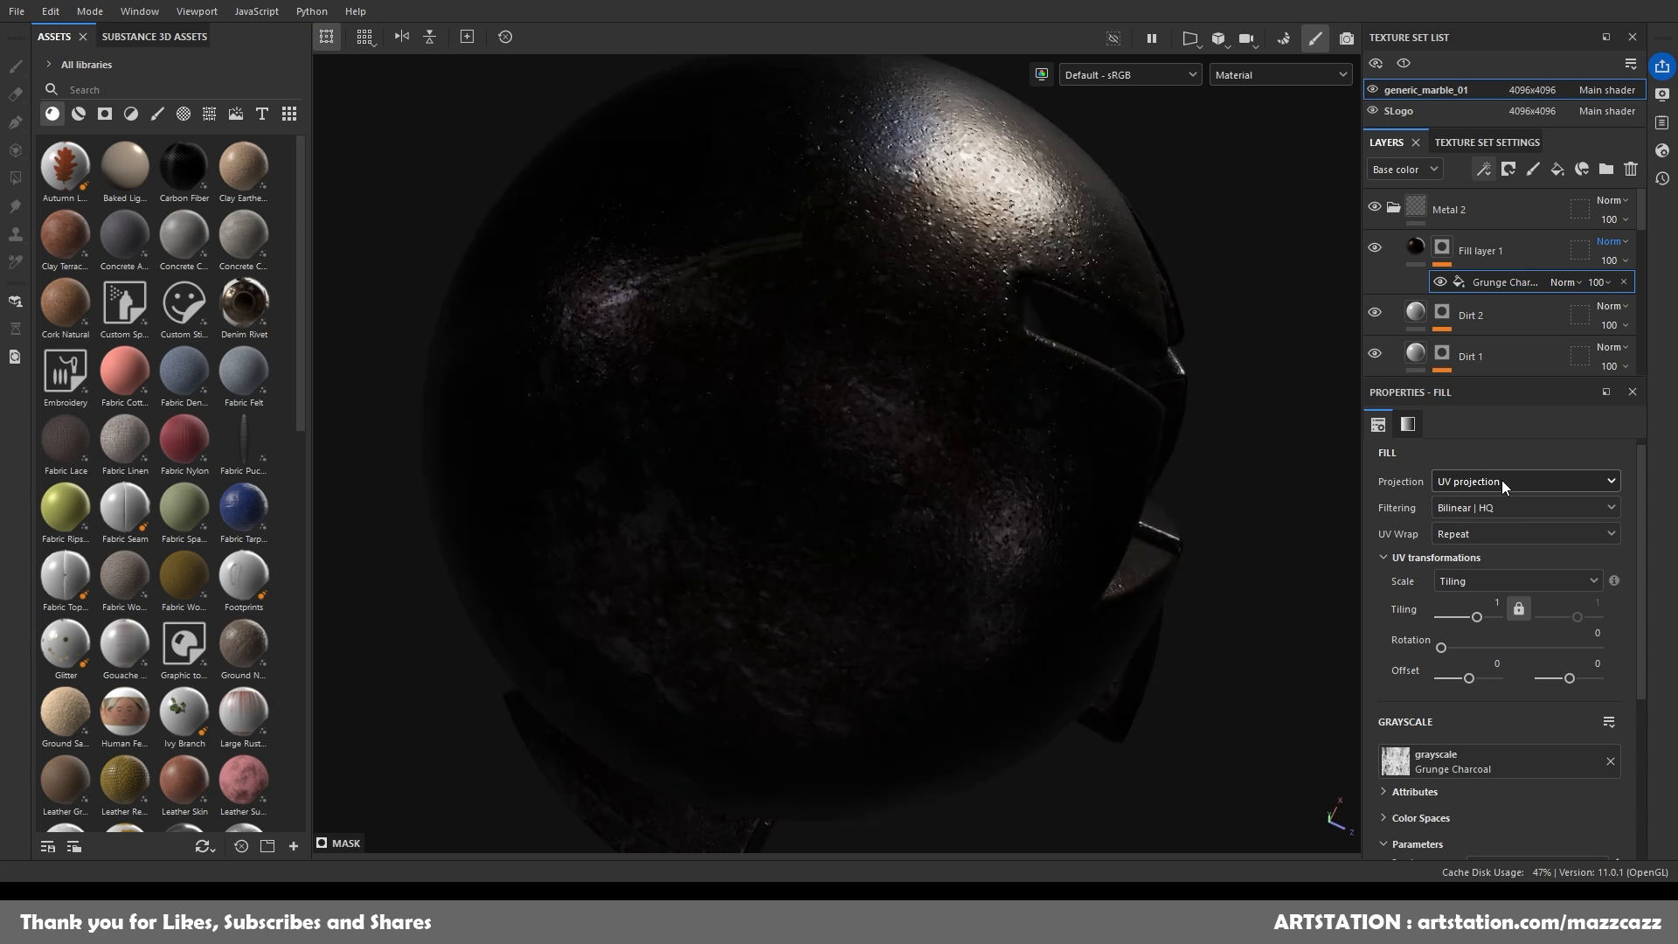
pyautogui.click(1526, 482)
pyautogui.click(1513, 538)
pyautogui.keyDown('alt'); pyautogui.moveTo(889, 381); pyautogui.dragTo(1093, 498); pyautogui.keyUp('alt')
pyautogui.scroll(-3, 1512, 699)
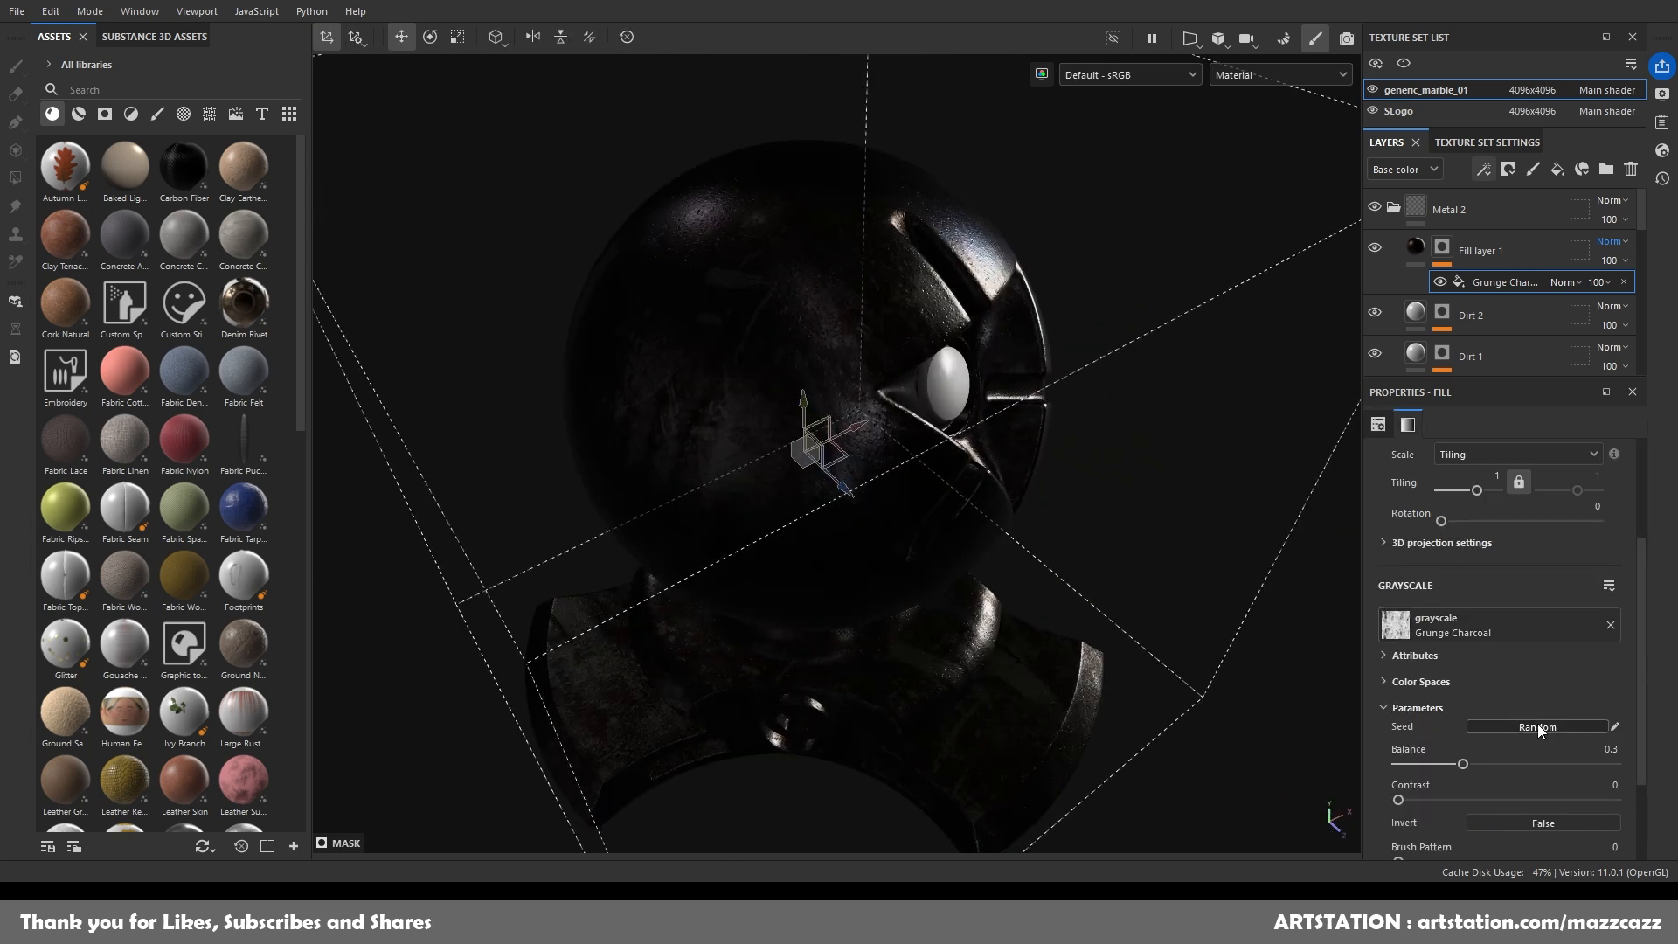
pyautogui.keyDown('alt'); pyautogui.moveTo(1109, 426); pyautogui.dragTo(1065, 310); pyautogui.keyUp('alt')
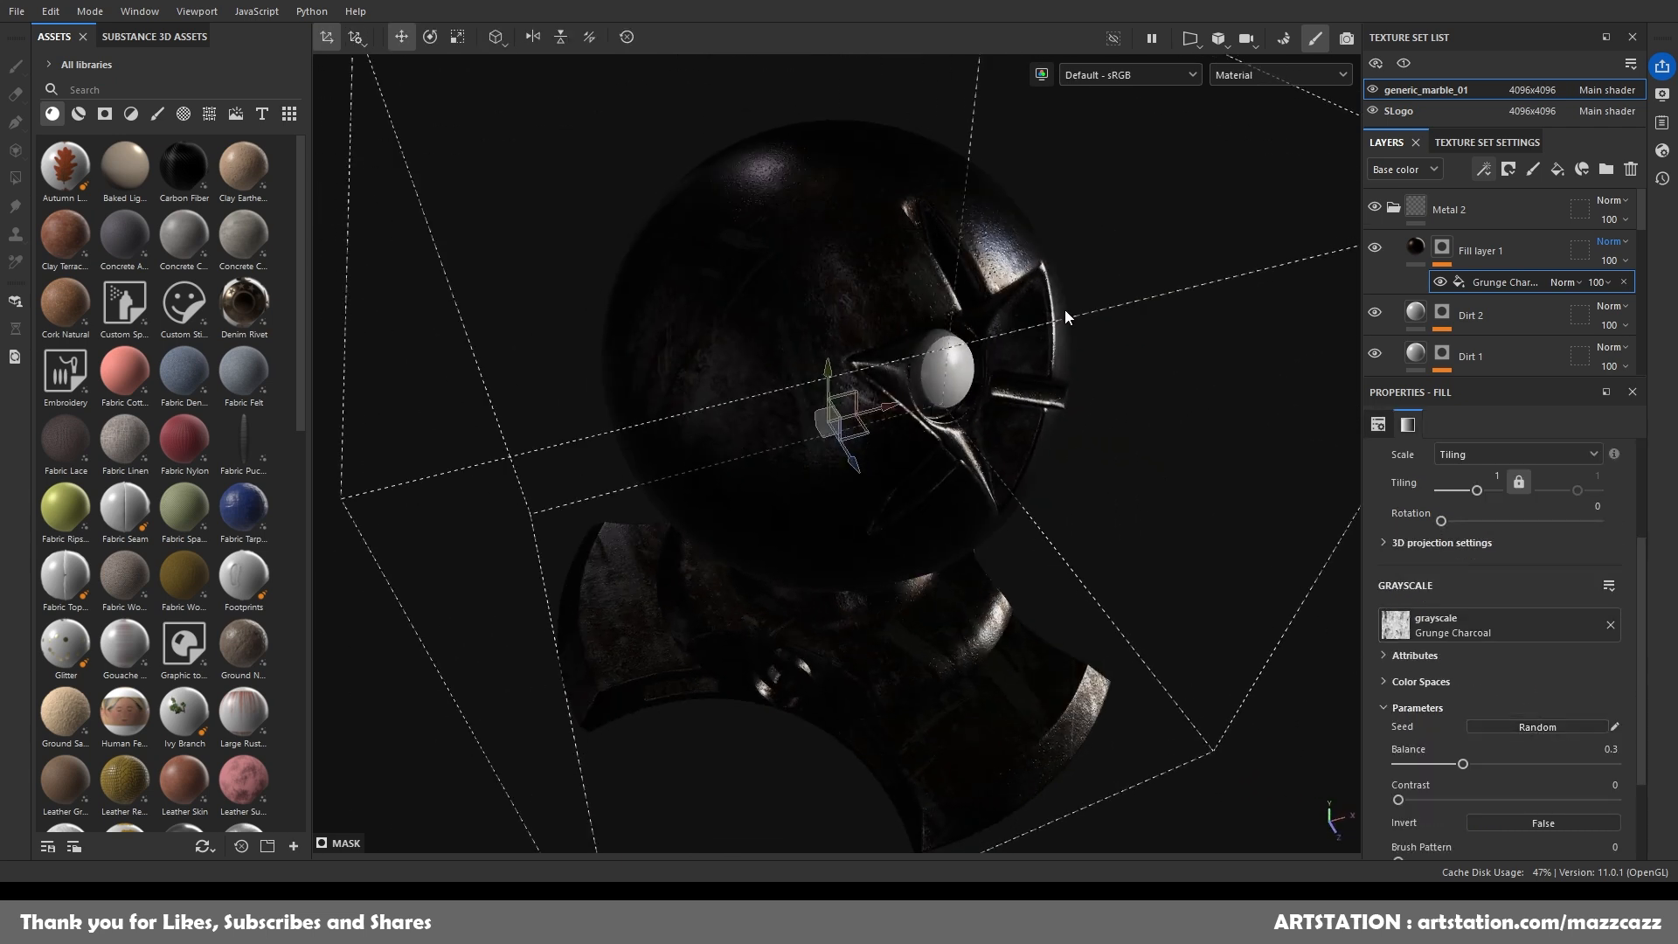
# Set Fill layer 1's own material projection to Tri-planar projection.
pyautogui.click(1486, 251)
pyautogui.click(1559, 490)
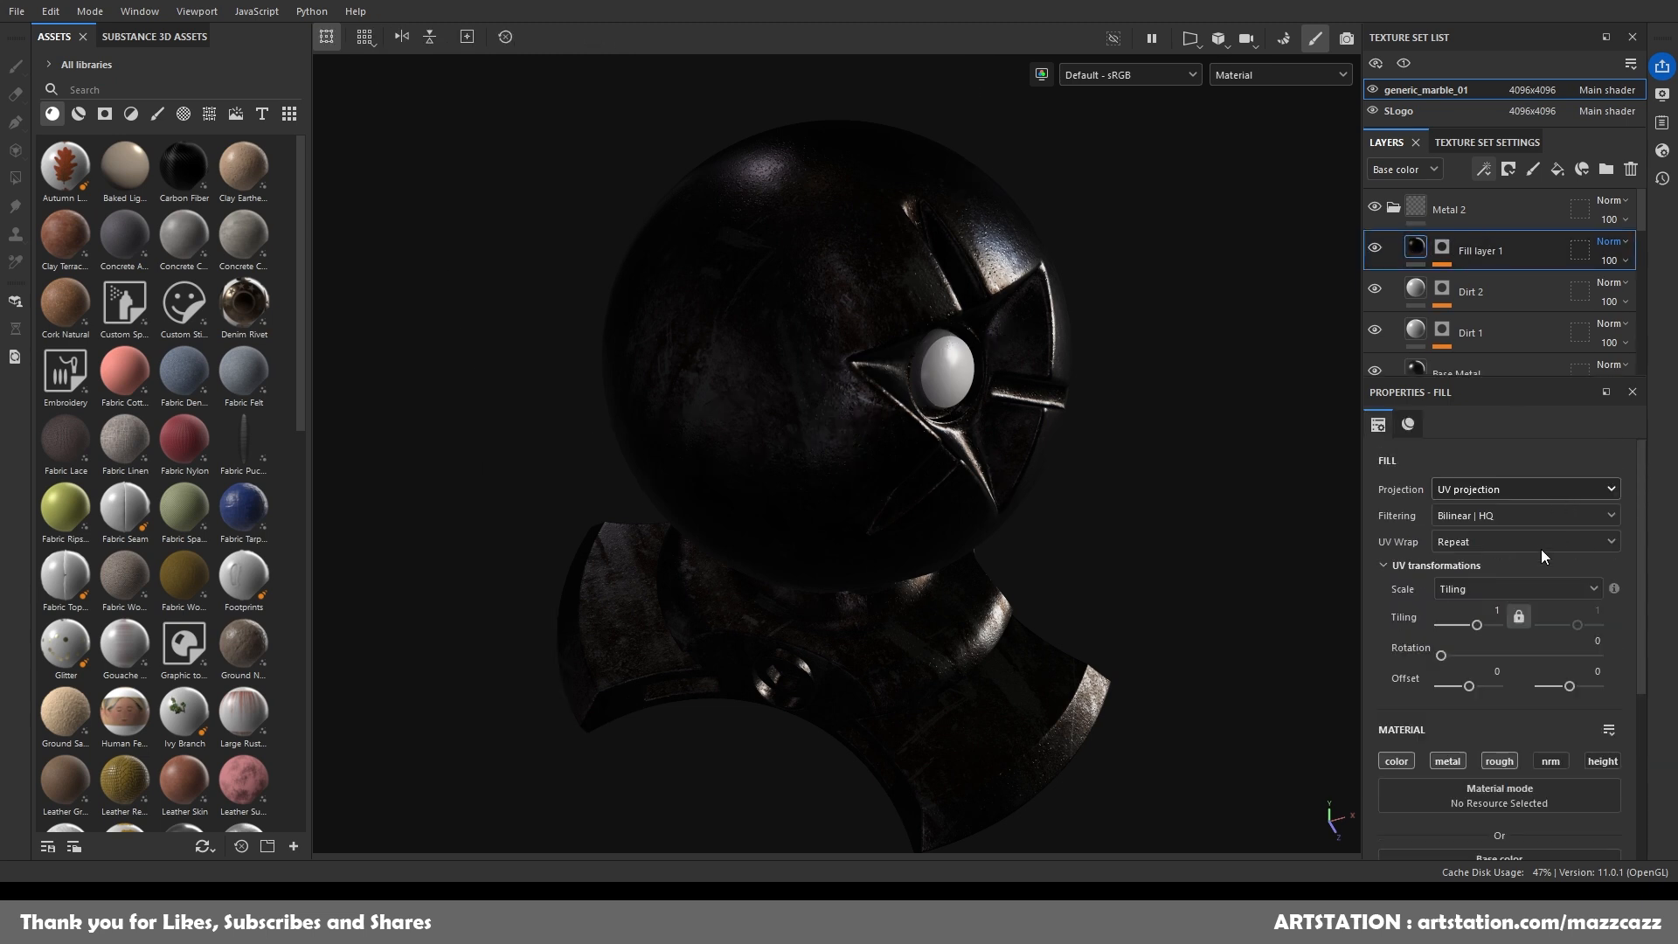
pyautogui.click(1540, 549)
# Set the tri-planar hardness of the Grunge Charcoal mask fill to 0.
pyautogui.click(1442, 250)
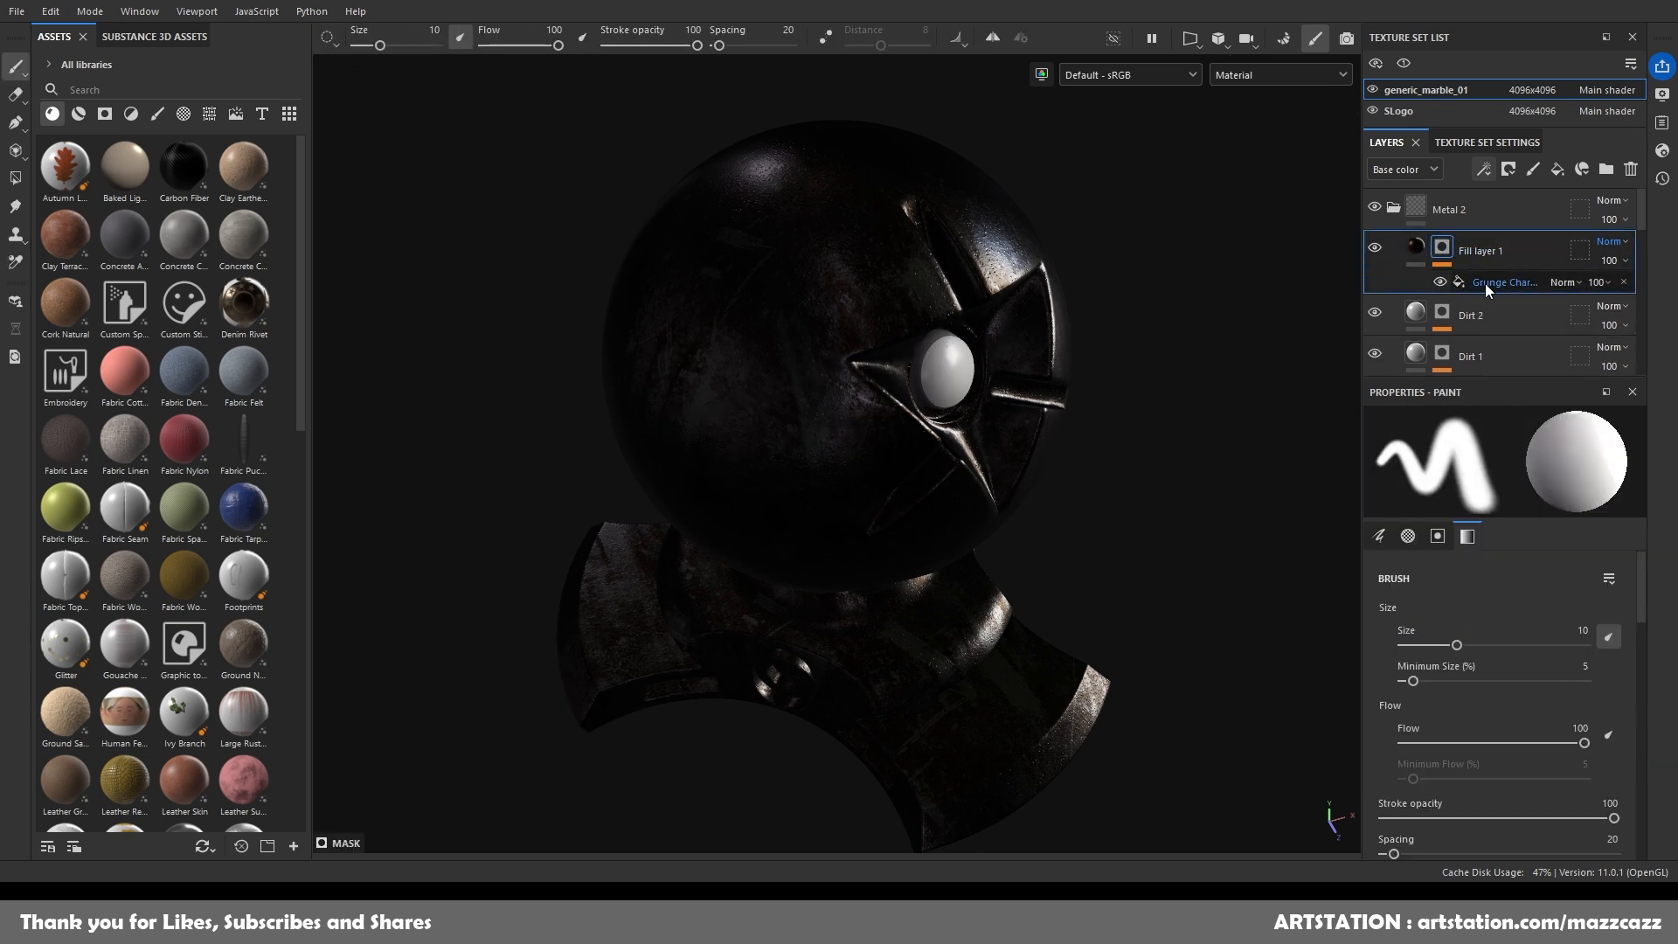
pyautogui.click(1486, 281)
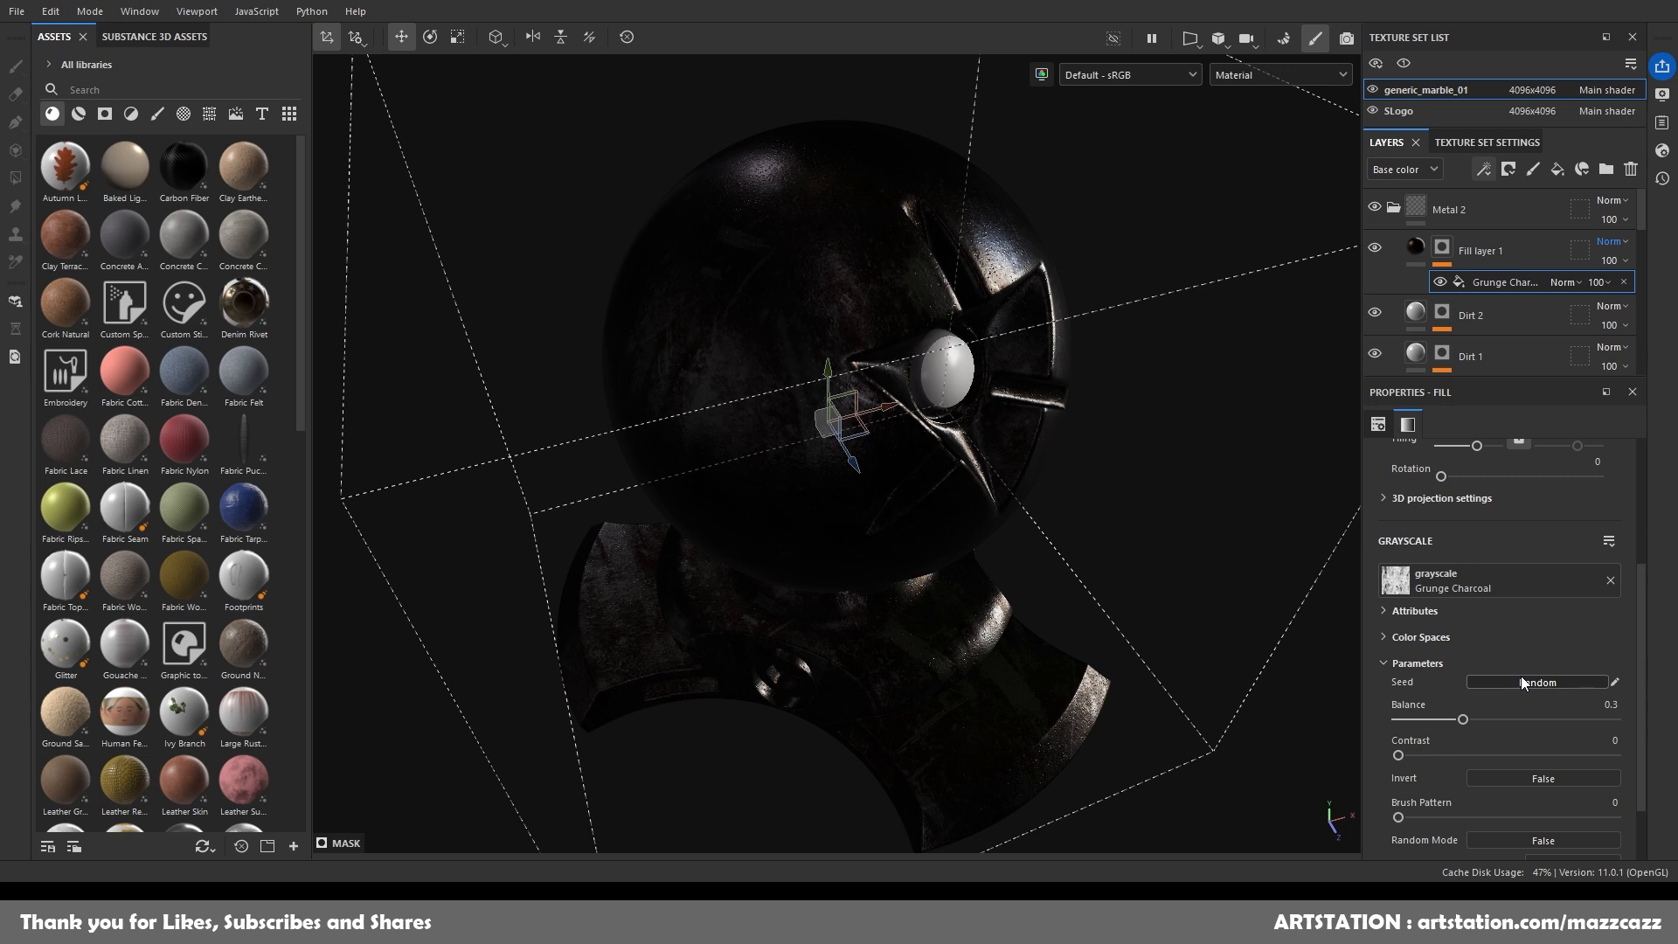
pyautogui.keyDown('alt'); pyautogui.moveTo(1163, 612); pyautogui.dragTo(1145, 280); pyautogui.keyUp('alt')
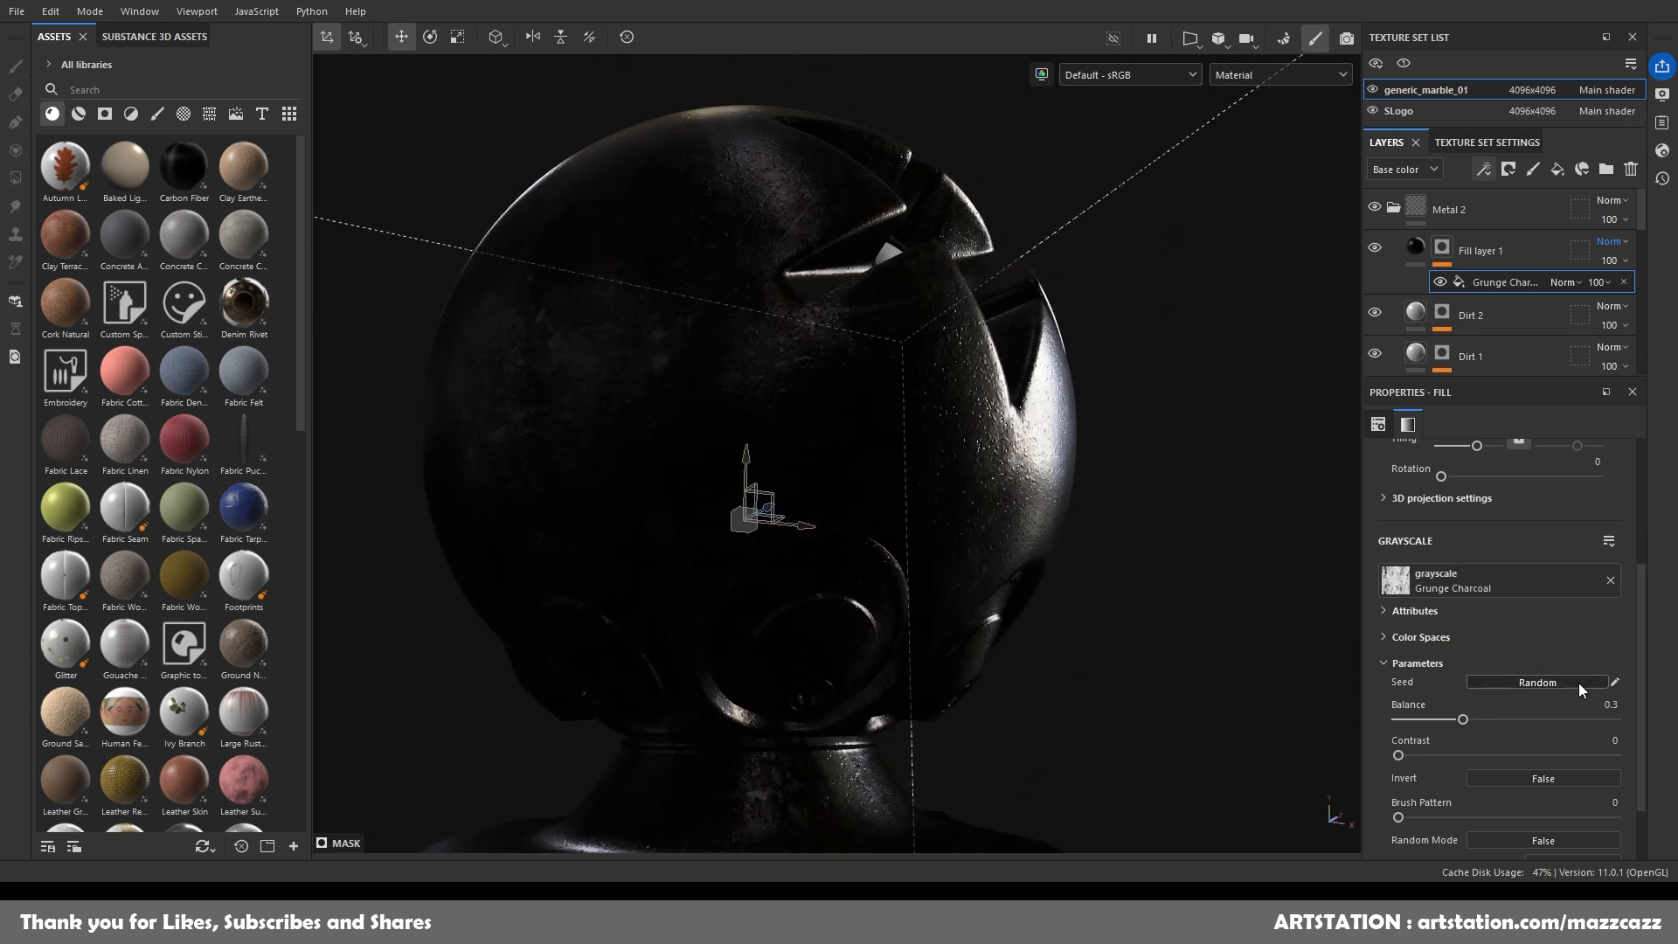
pyautogui.scroll(3, 1502, 524)
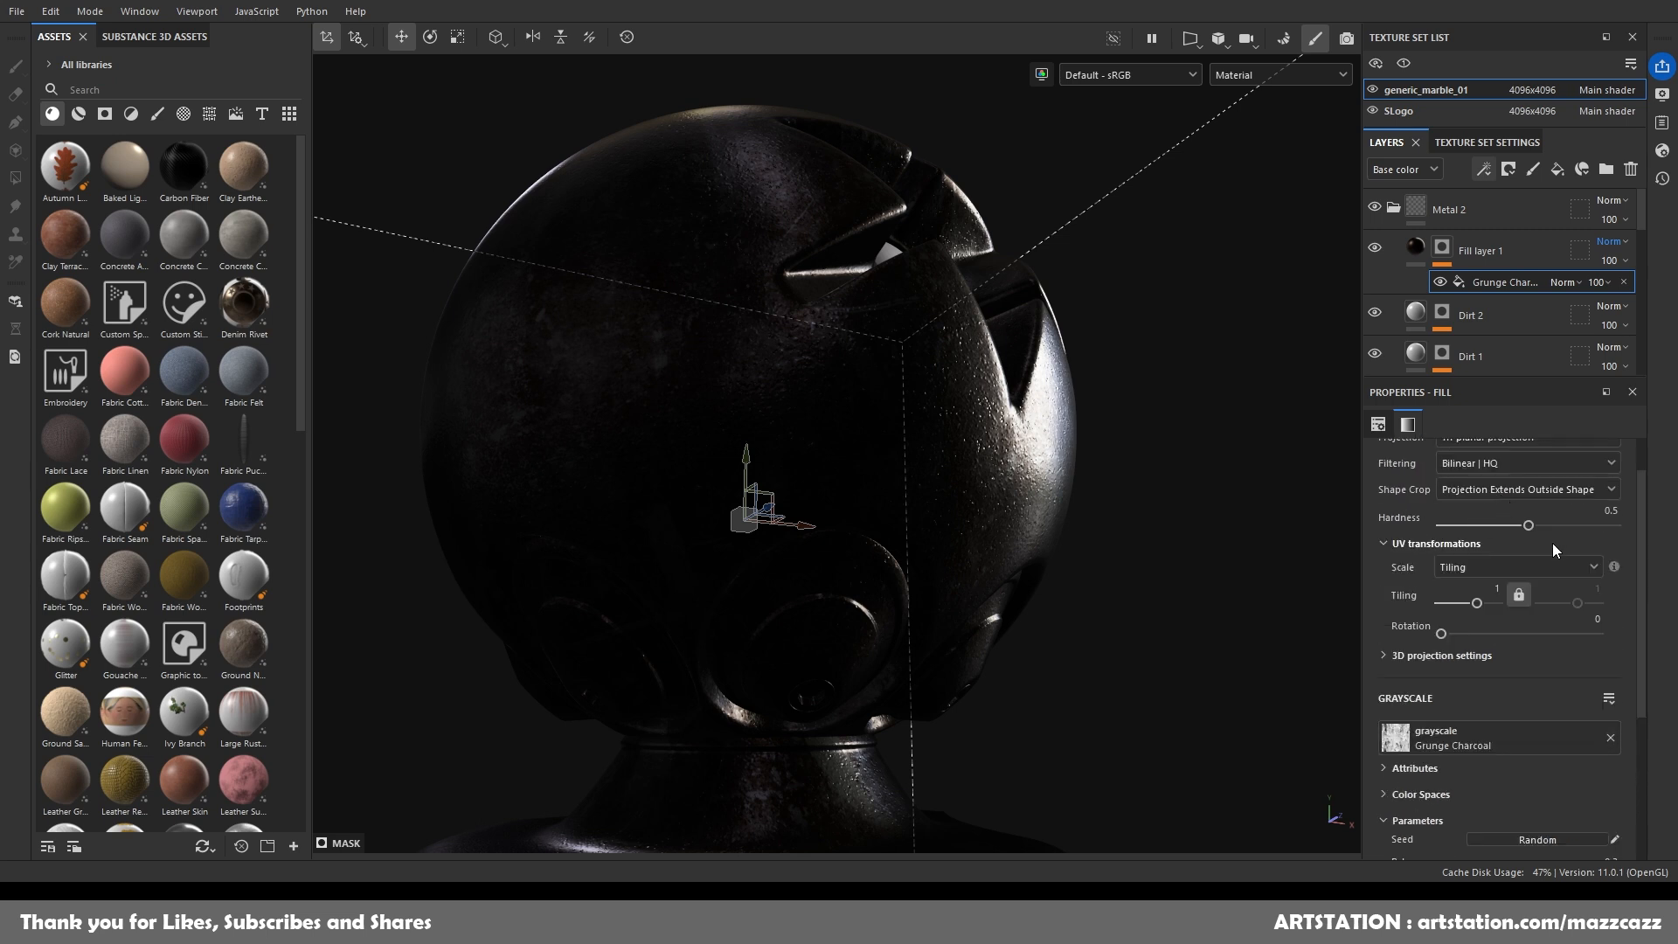
pyautogui.scroll(1, 1553, 545)
pyautogui.moveTo(1528, 577); pyautogui.dragTo(1419, 554)
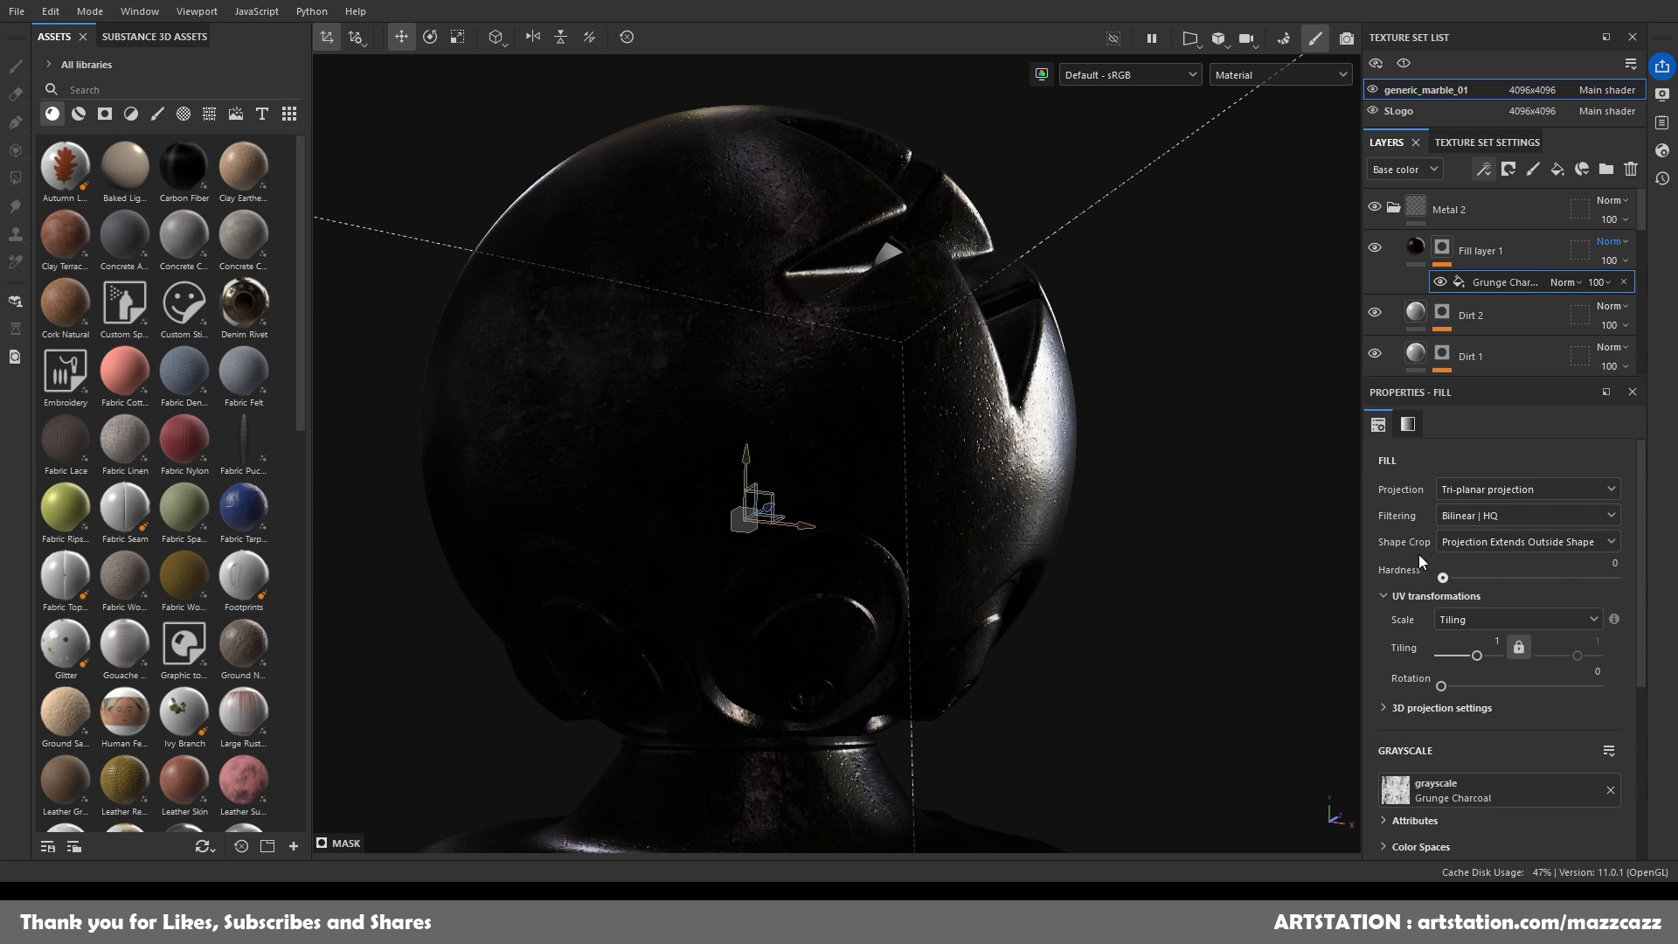
pyautogui.doubleClick(1404, 564)
# Try a lower tiling on the Grunge Charcoal mask fill and reset it to 1.
pyautogui.moveTo(1479, 654); pyautogui.dragTo(1418, 685)
pyautogui.click(1490, 642)
pyautogui.write('1f')
# Try inverting the tri-planar Grunge Charcoal pattern and turn the inversion off again.
pyautogui.keyDown('alt'); pyautogui.moveTo(1104, 505); pyautogui.dragTo(1056, 568); pyautogui.keyUp('alt')
pyautogui.scroll(-5, 1491, 695)
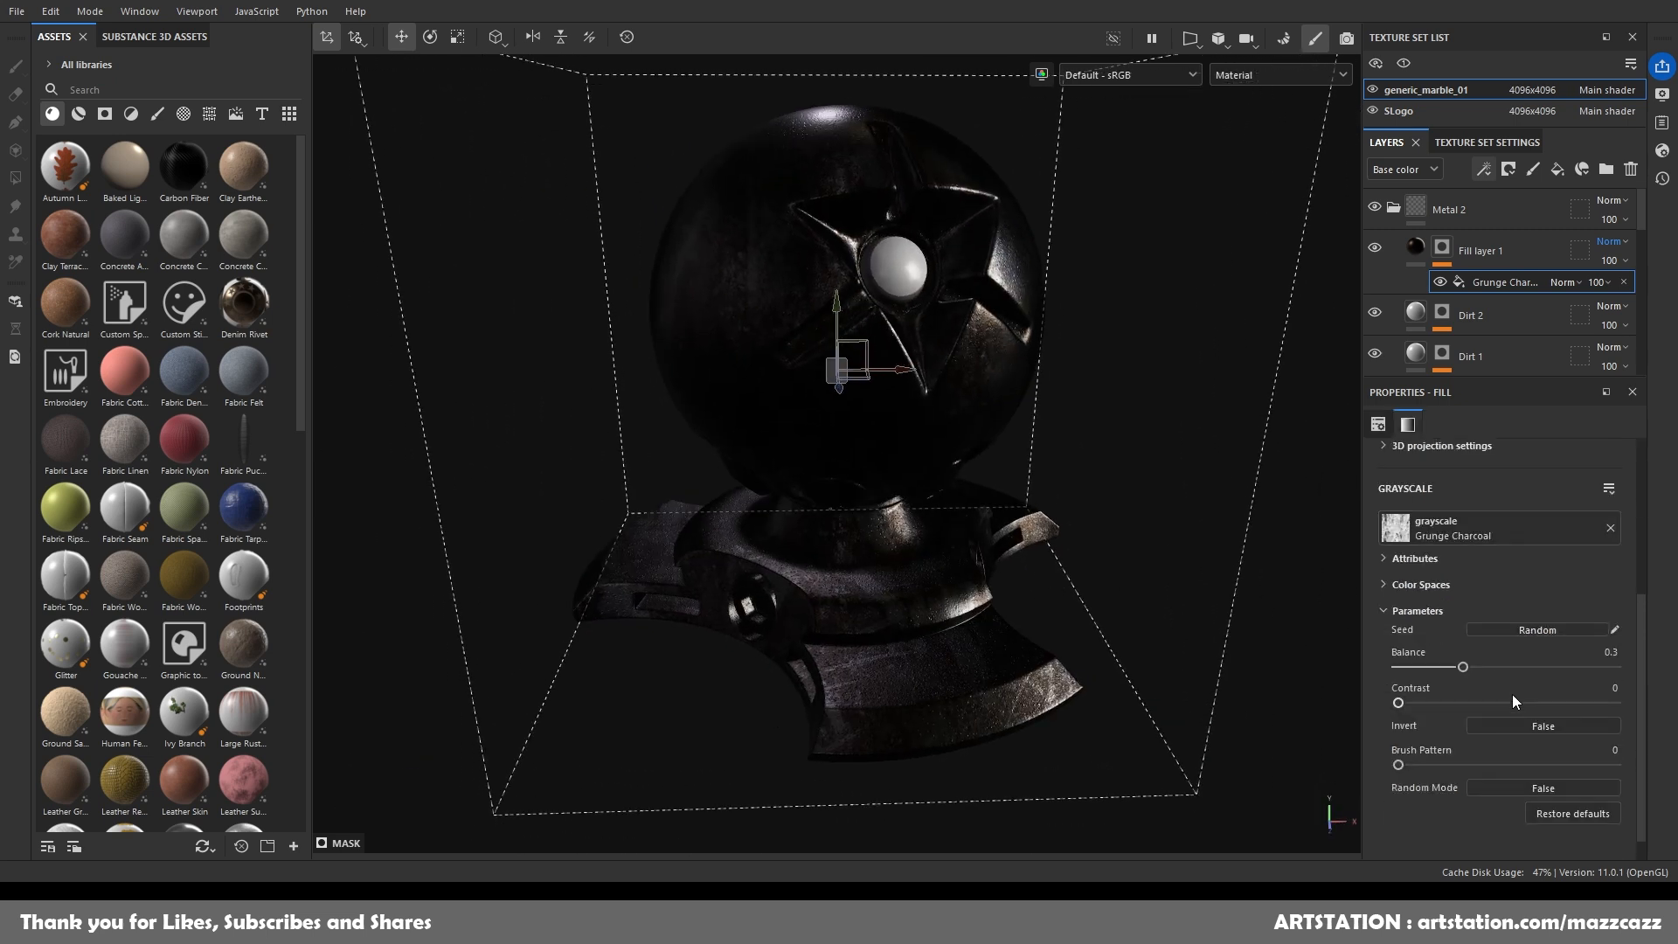
pyautogui.click(1498, 726)
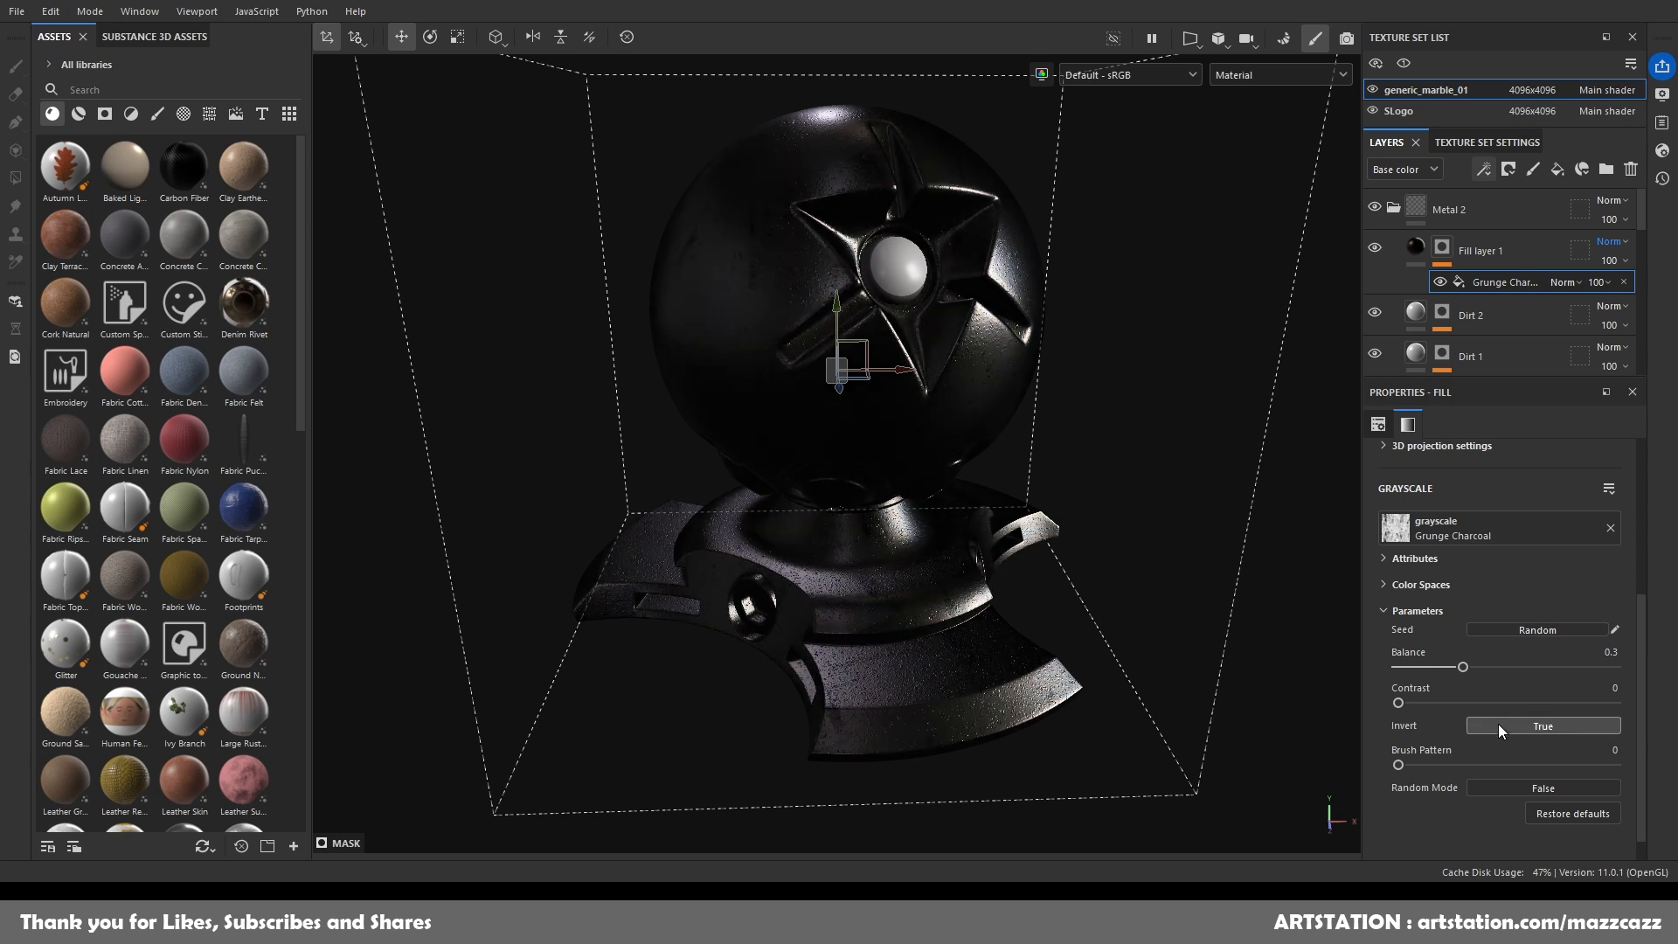
pyautogui.click(1498, 725)
# Set the Grunge Charcoal fill's balance to 0.09 and Fill layer 1's base color opacity to 58.
pyautogui.moveTo(1462, 667); pyautogui.dragTo(1418, 667)
pyautogui.keyDown('alt'); pyautogui.moveTo(1160, 462); pyautogui.dragTo(1194, 486); pyautogui.keyUp('alt')
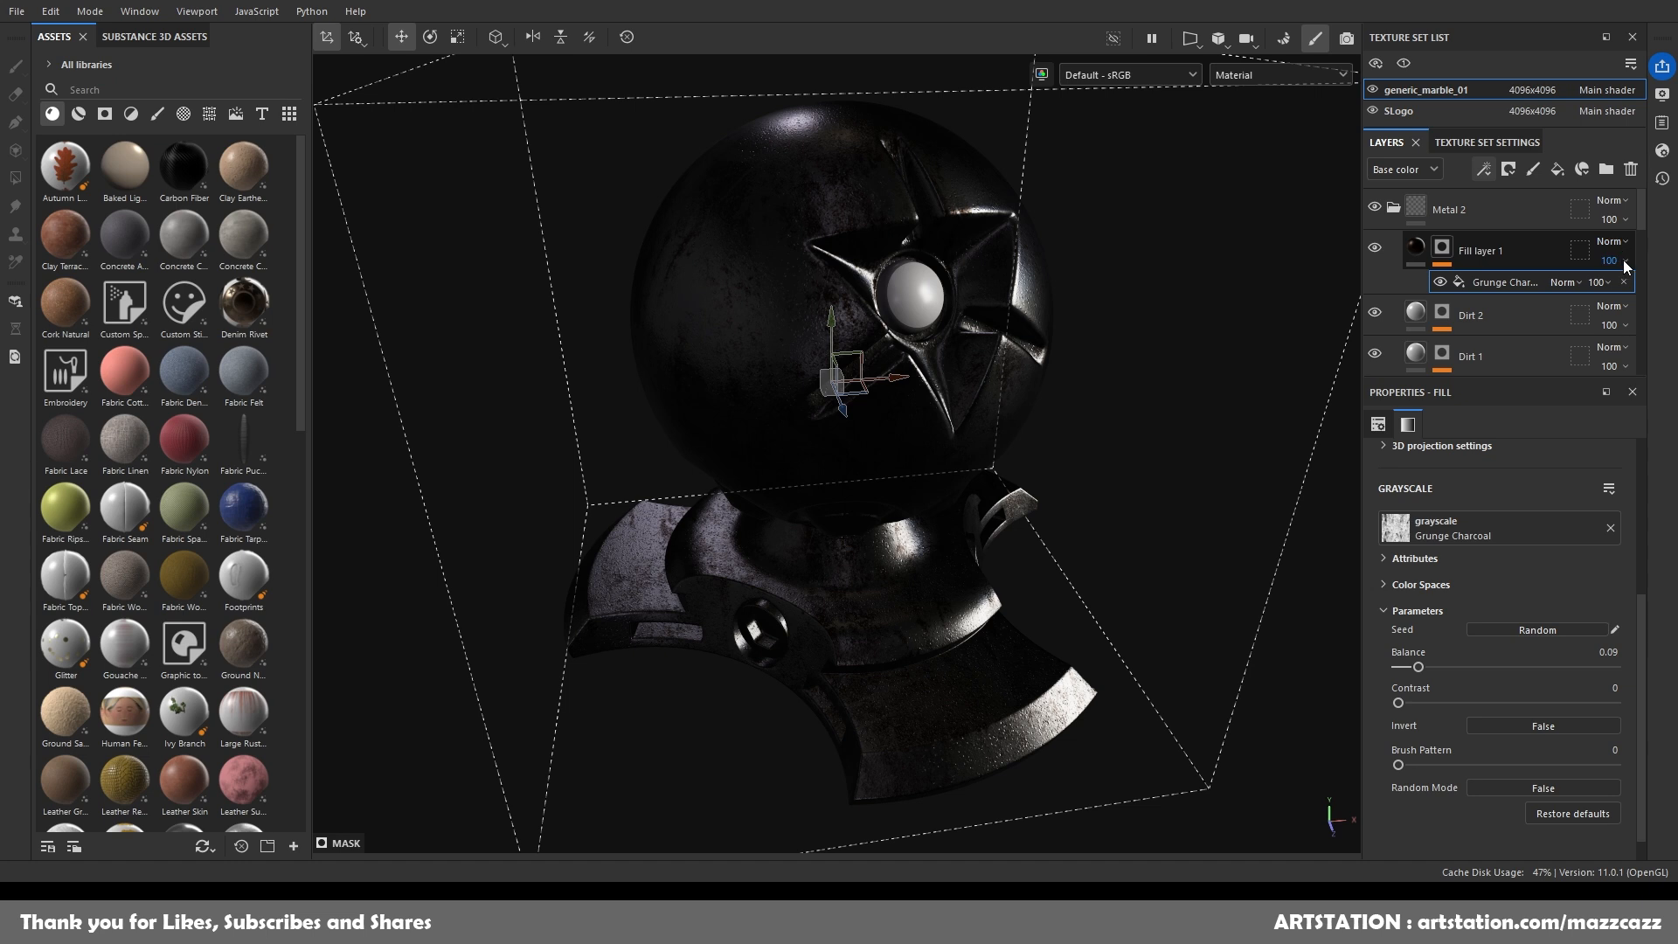
pyautogui.moveTo(1667, 297); pyautogui.dragTo(1634, 296)
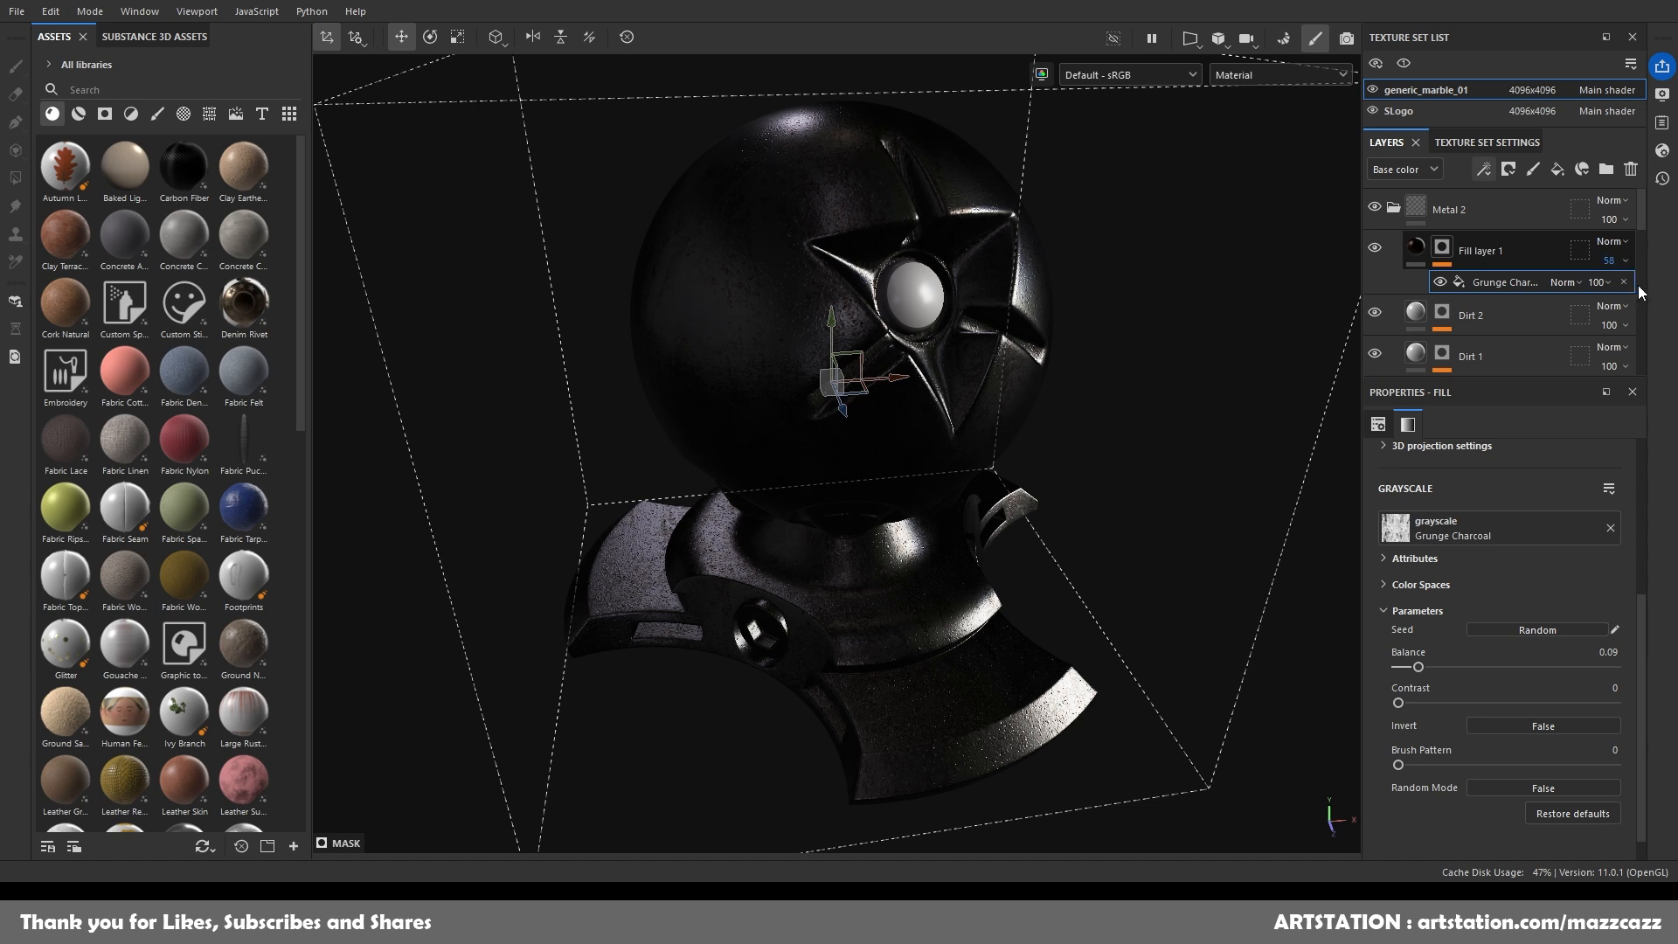
# Set Fill layer 1's base color opacity to 67 and replace its mask grunge with Grunge Concrete Old.
pyautogui.moveTo(1641, 294); pyautogui.dragTo(1648, 294)
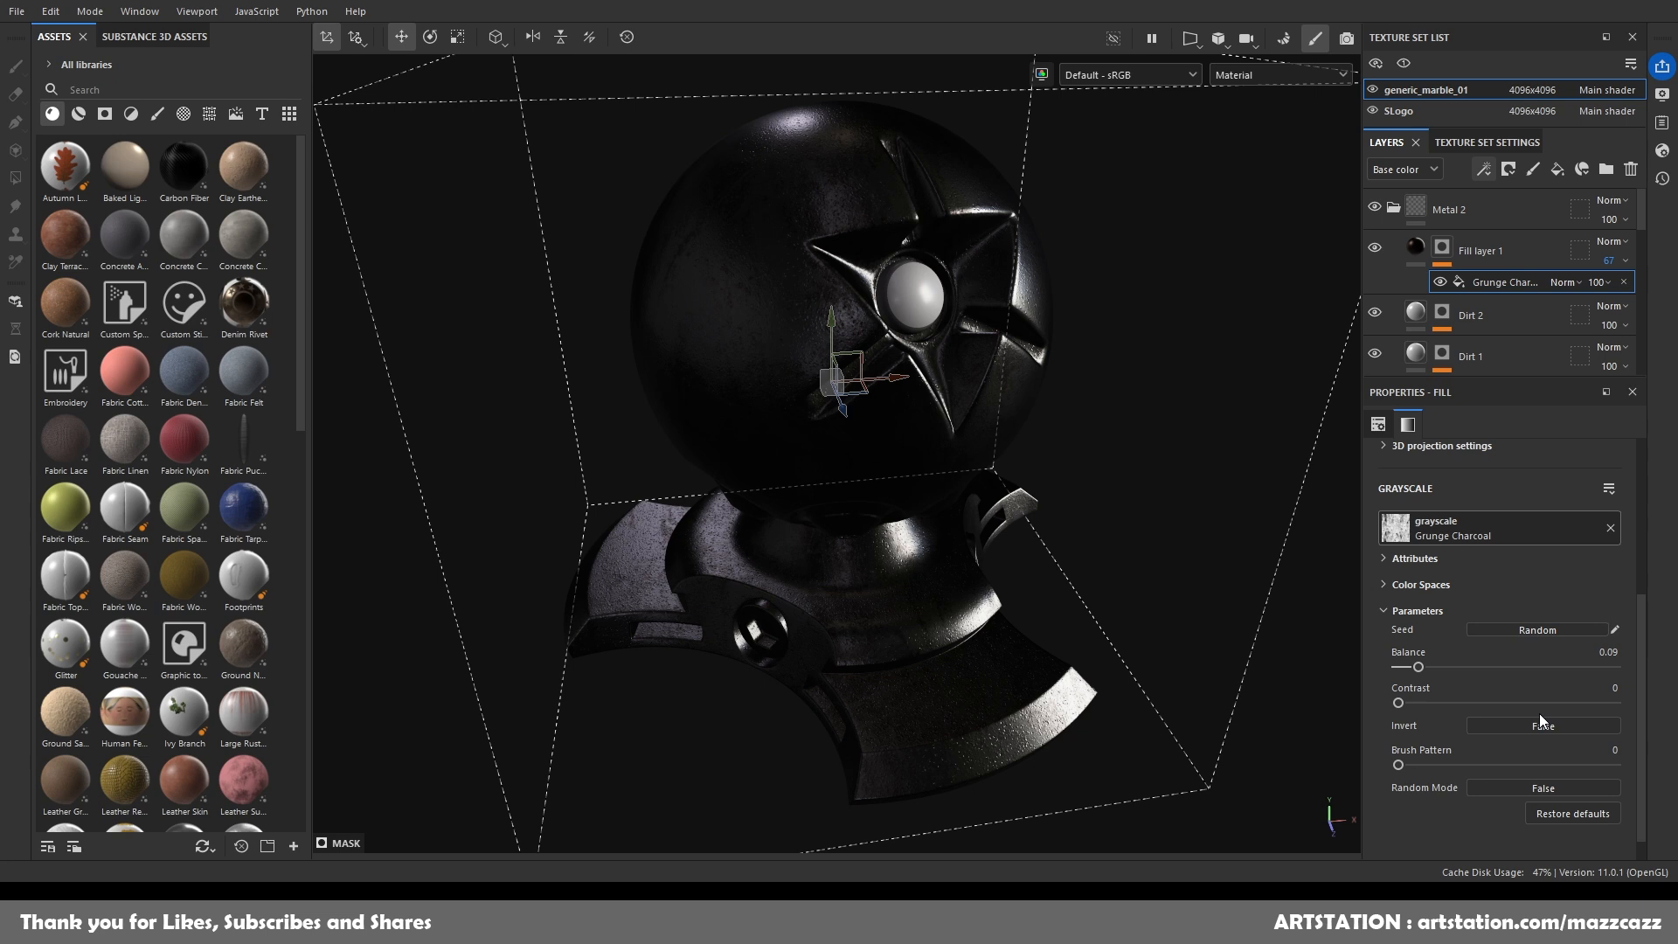
pyautogui.hotkey('ctrl', 'z')
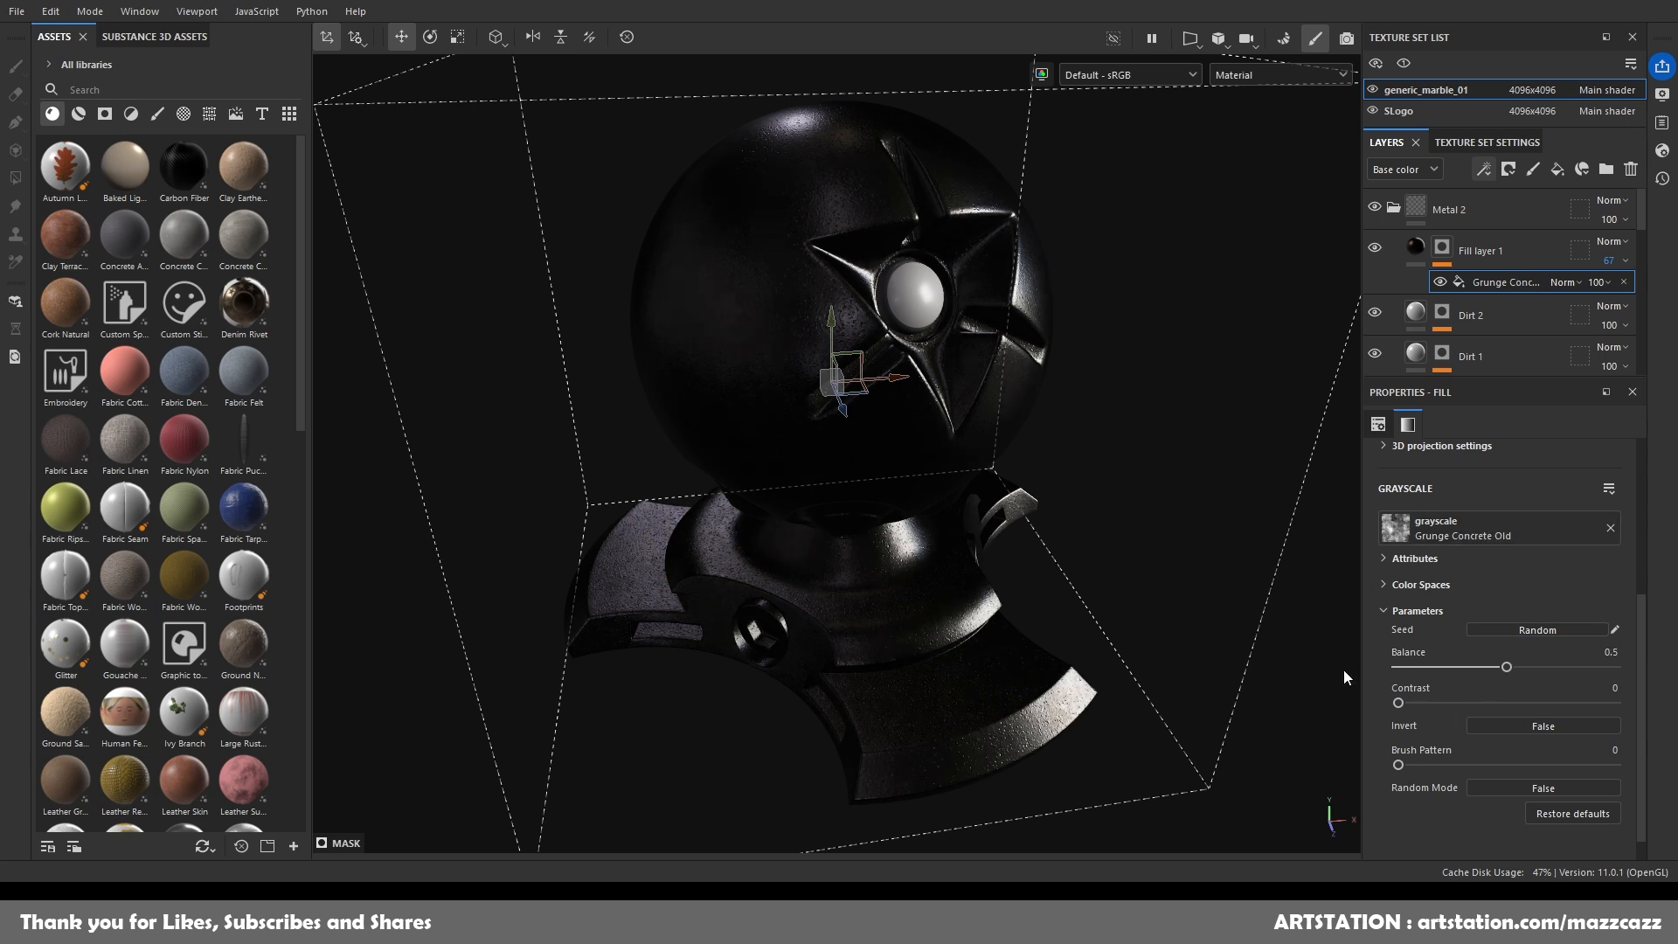
pyautogui.click(1414, 249)
pyautogui.click(1443, 248)
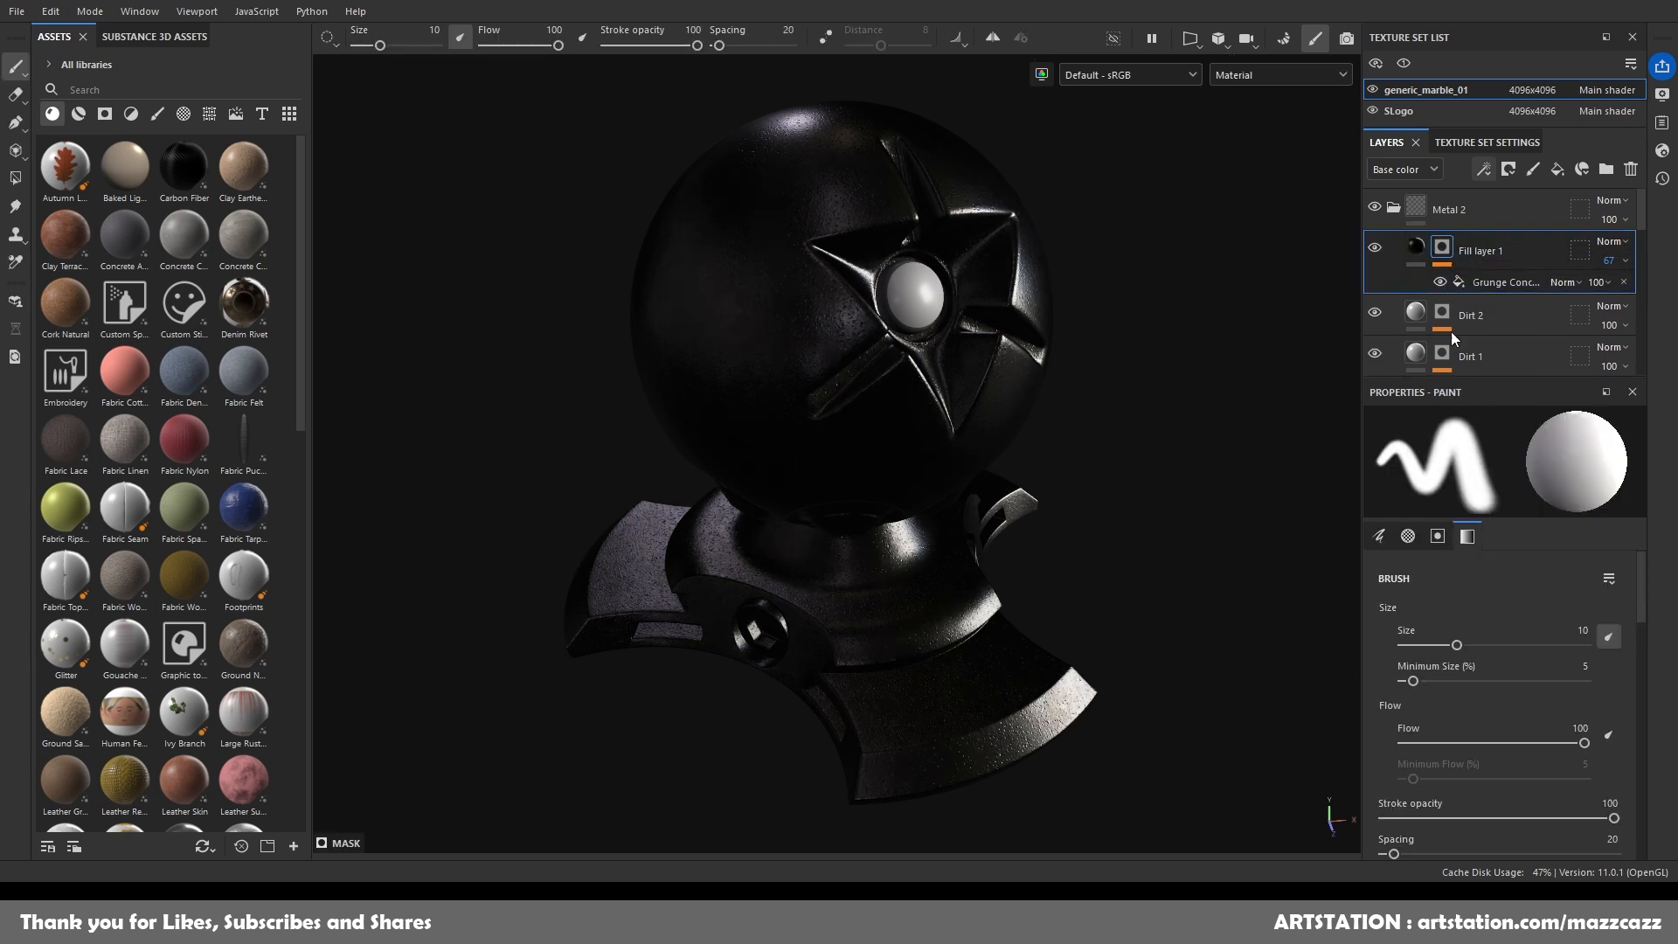
pyautogui.click(1440, 282)
pyautogui.click(1497, 285)
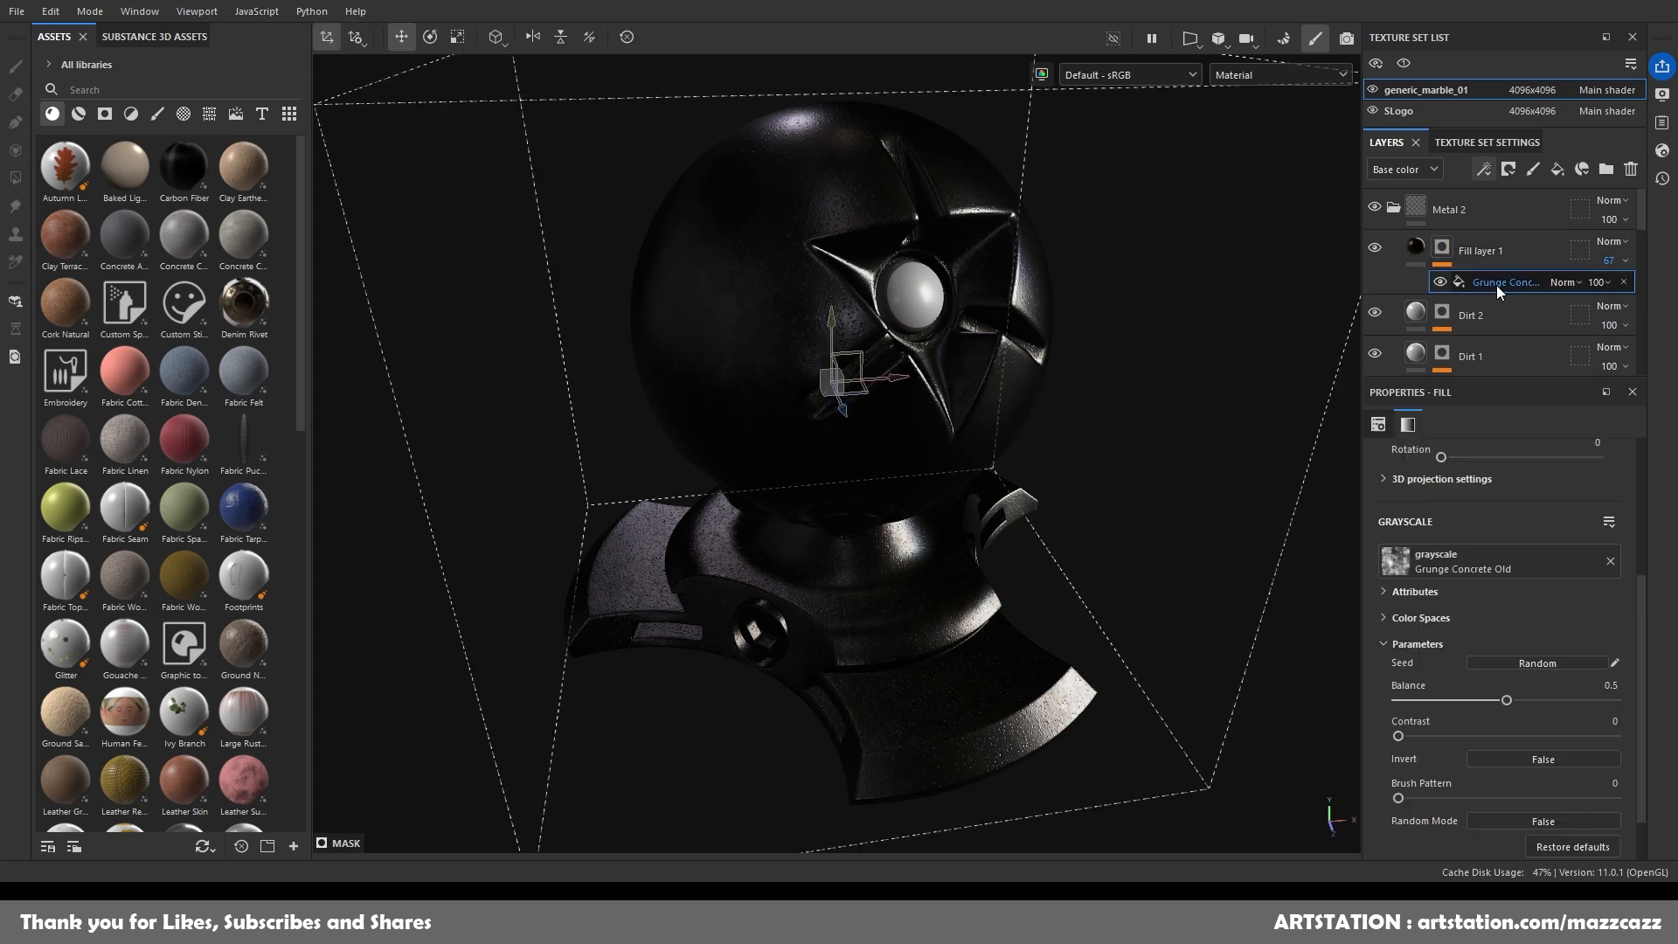
# Randomize the seed of the Grunge Concrete Old mask fill and inspect the pattern on the model's base.
pyautogui.click(1538, 662)
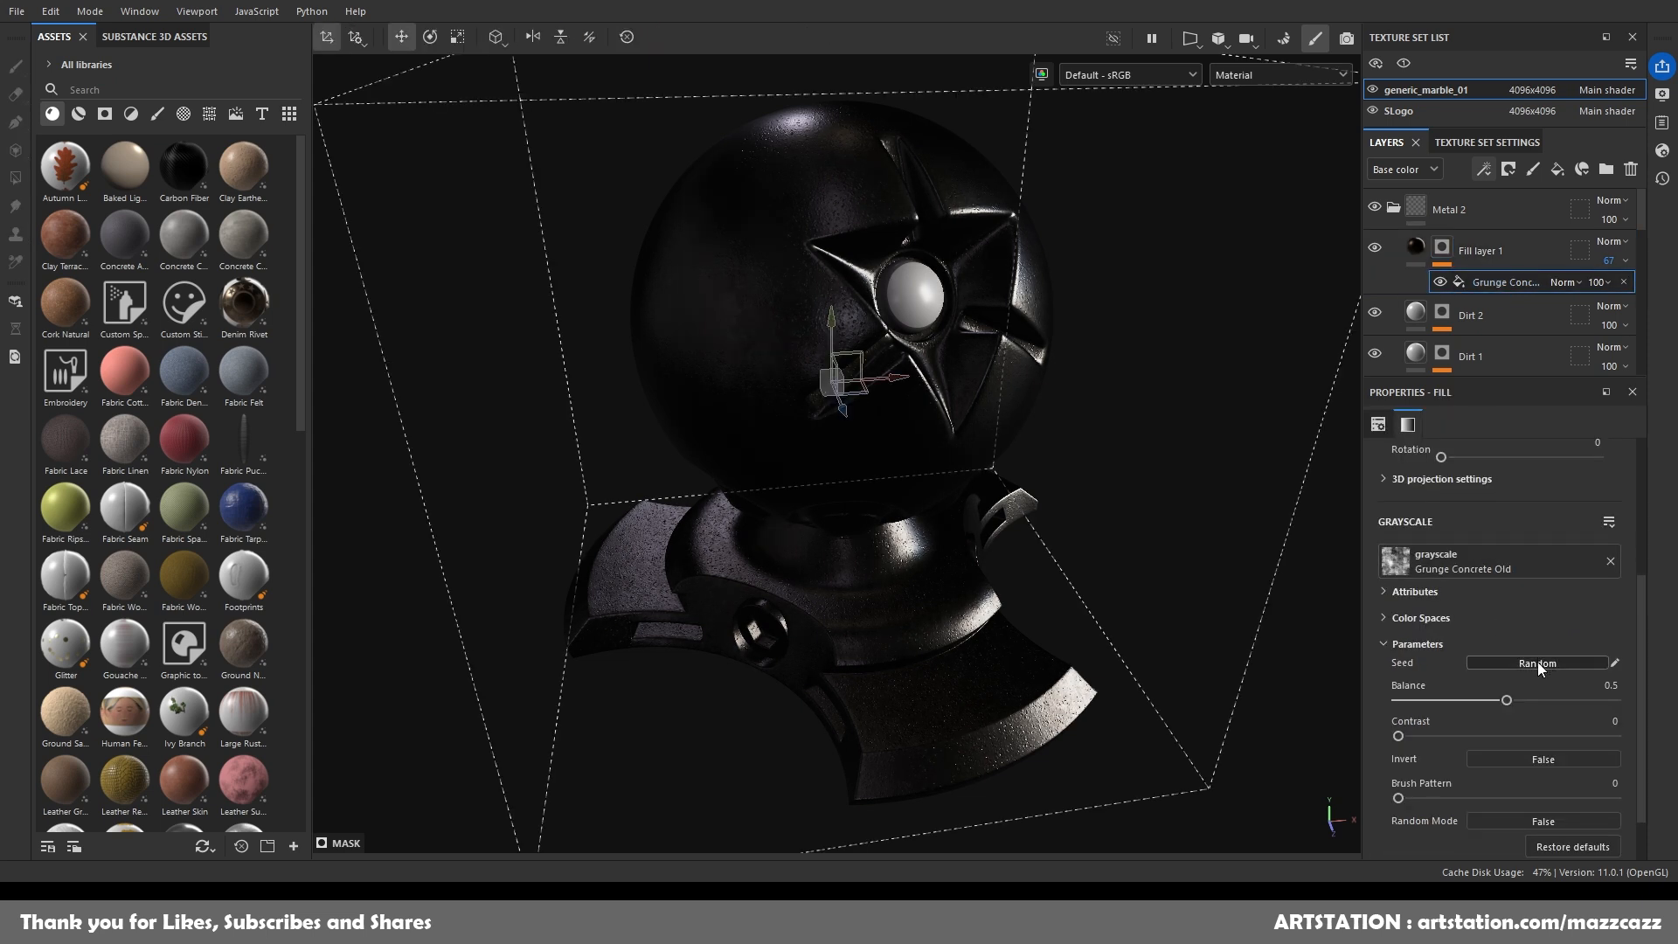
pyautogui.scroll(5, 994, 580)
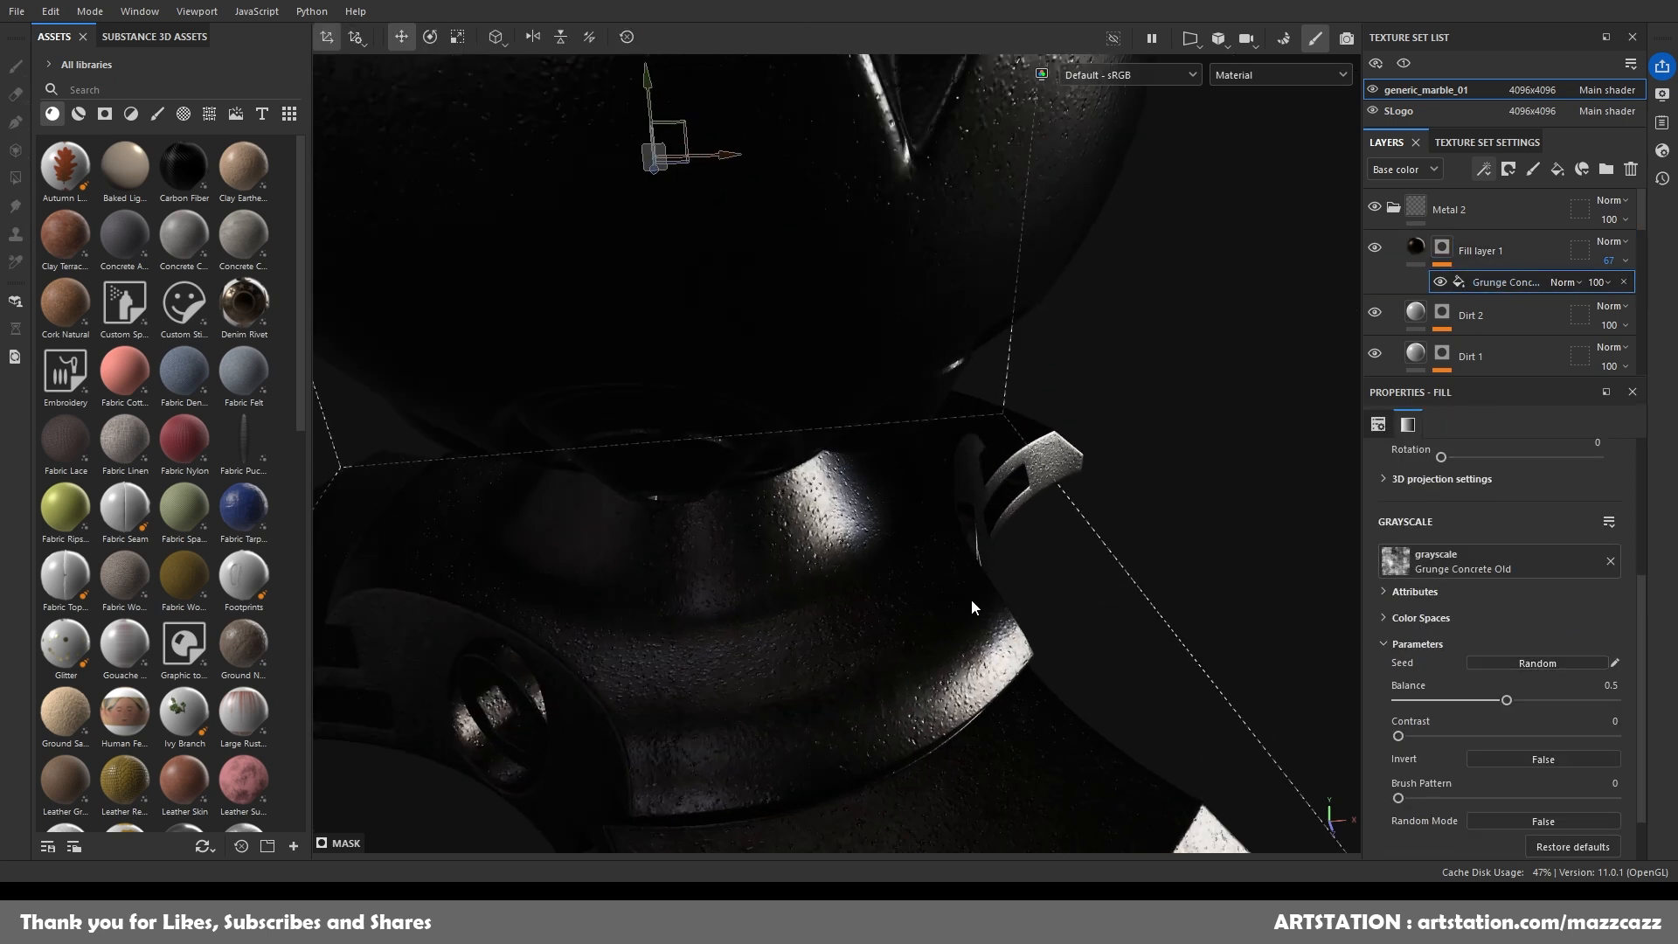
pyautogui.scroll(2, 1097, 486)
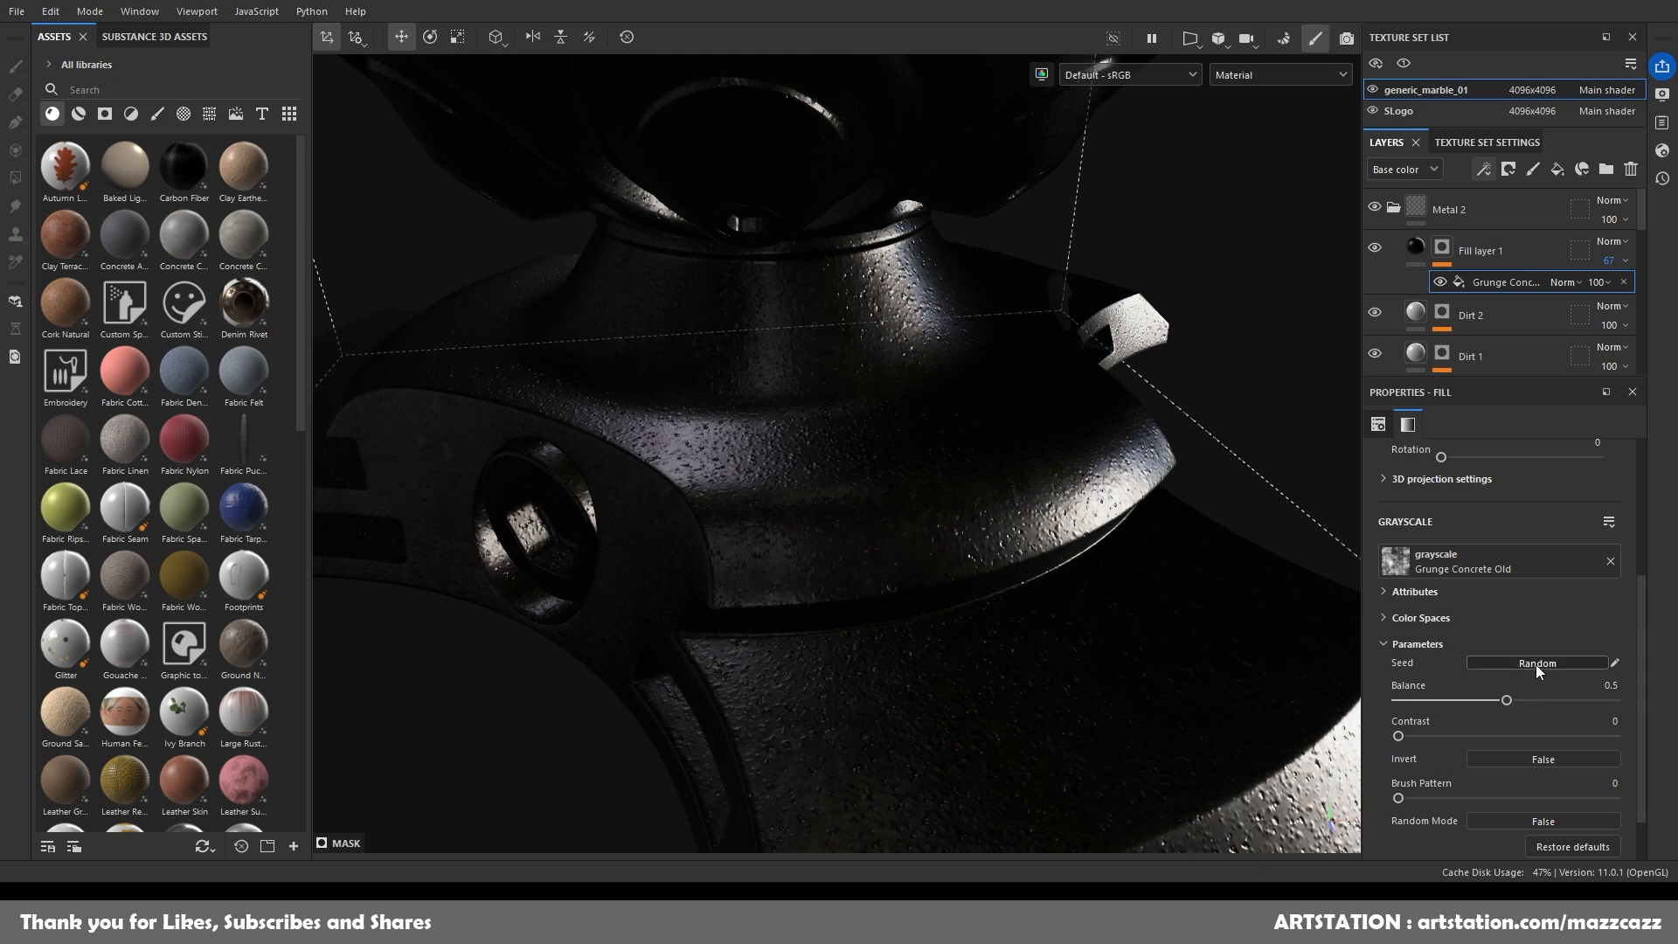
pyautogui.scroll(4, 1500, 538)
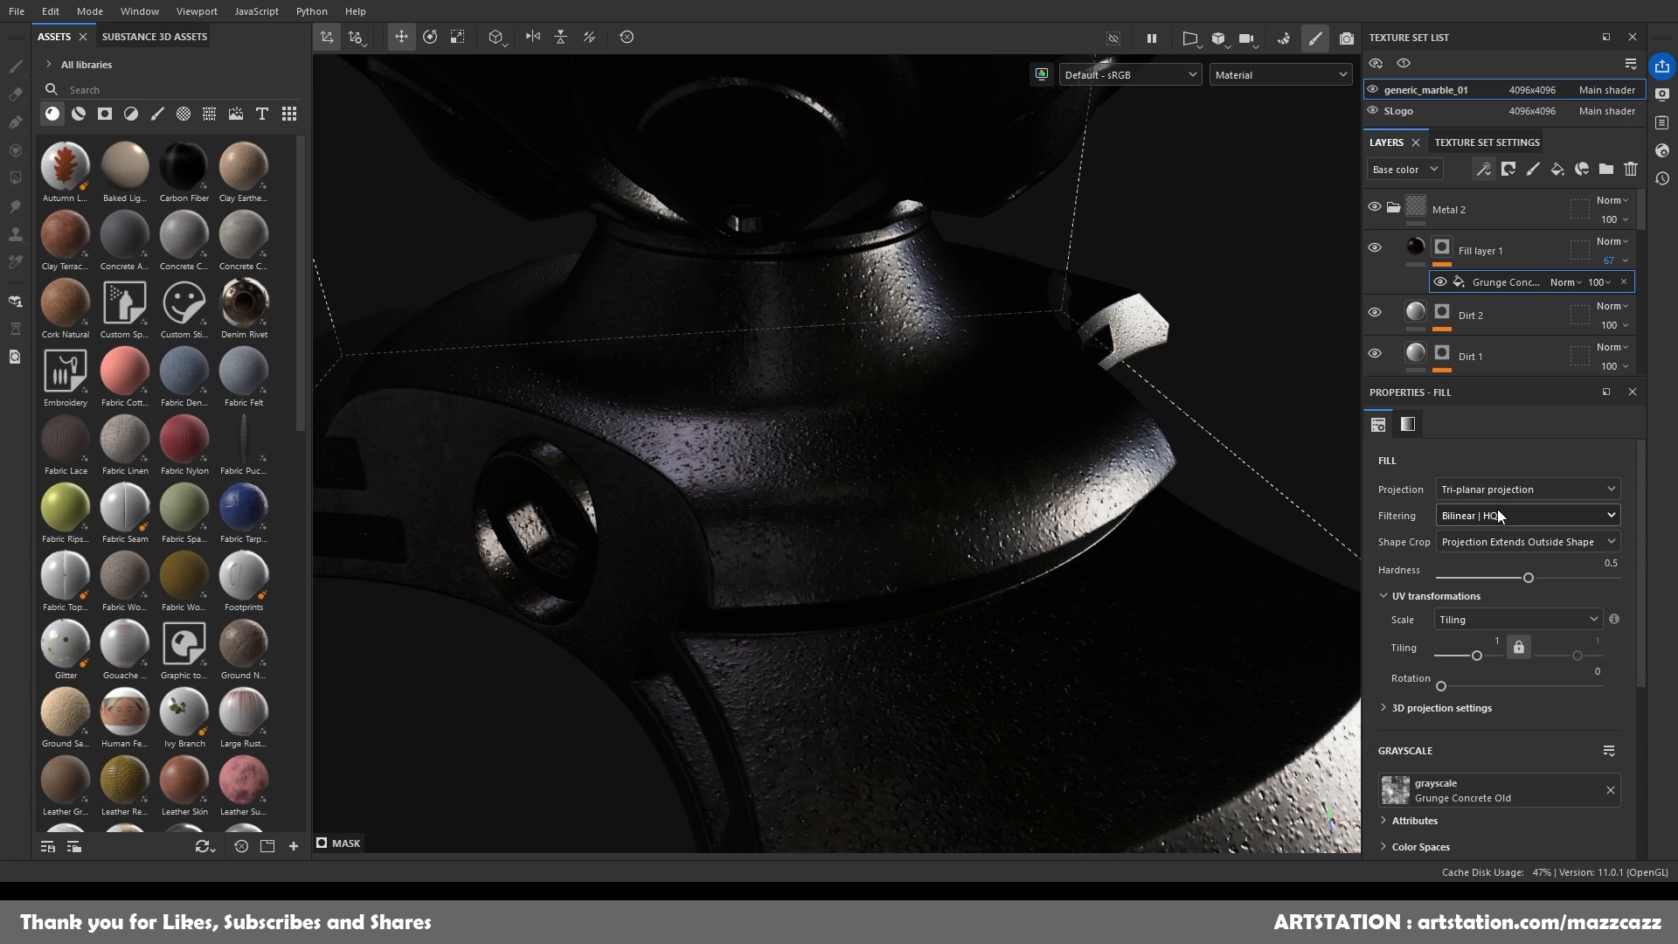
pyautogui.scroll(-5, 1498, 511)
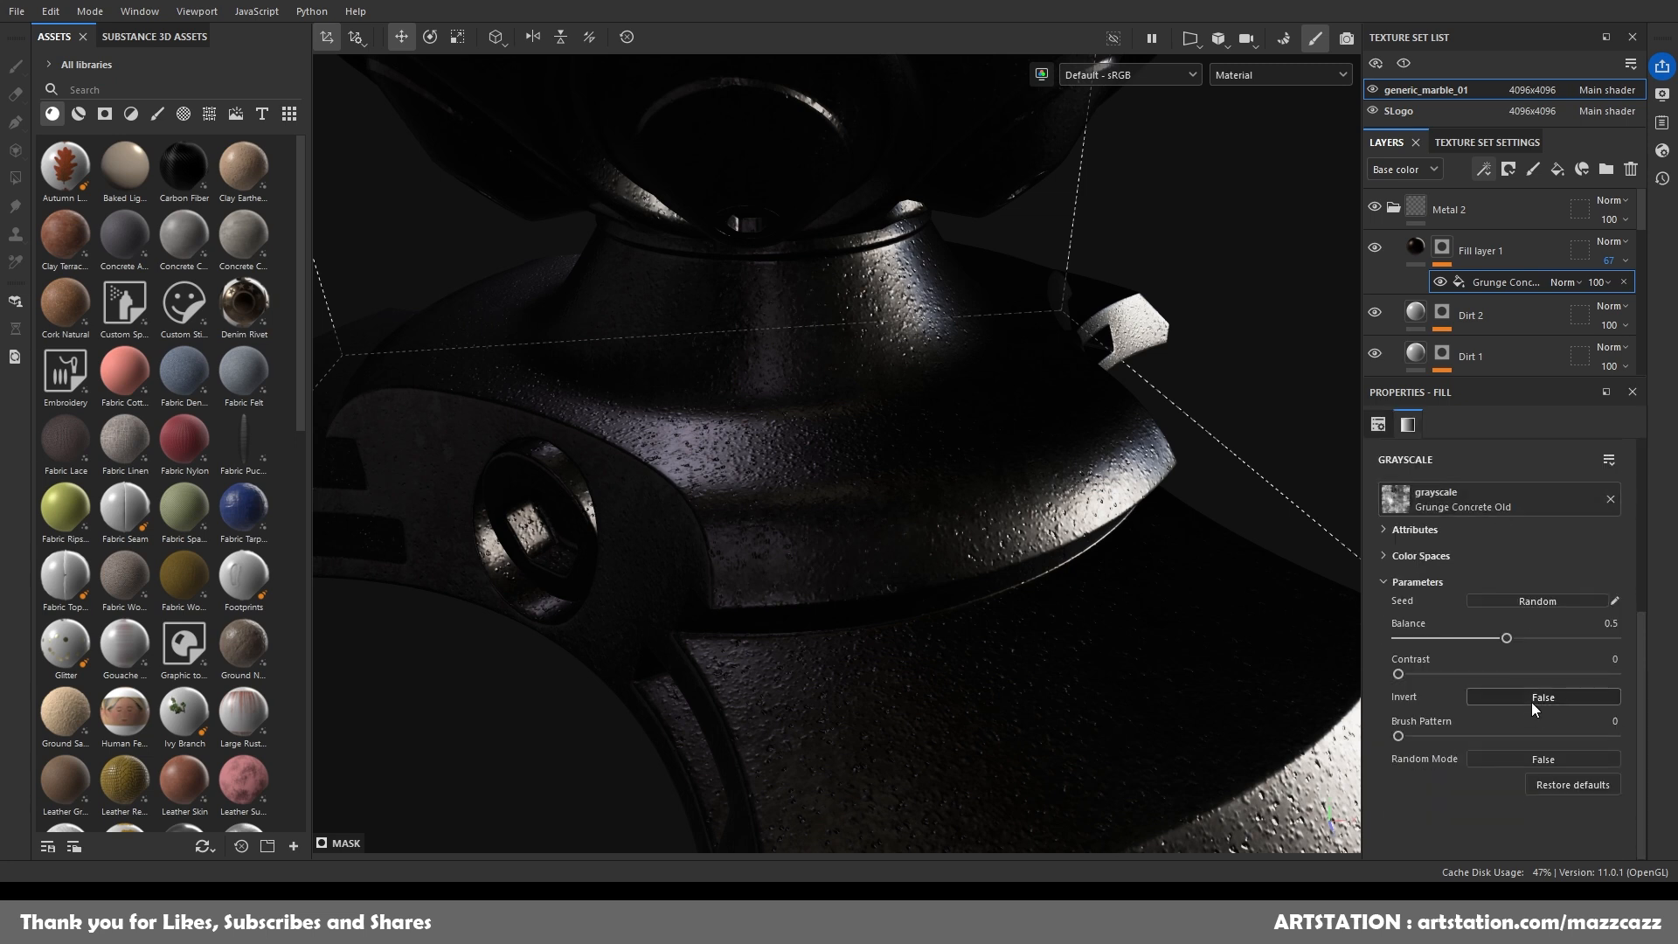
pyautogui.scroll(5, 1517, 604)
pyautogui.scroll(-5, 964, 379)
pyautogui.keyDown('alt'); pyautogui.moveTo(963, 380); pyautogui.dragTo(972, 506, button='middle'); pyautogui.keyUp('alt')
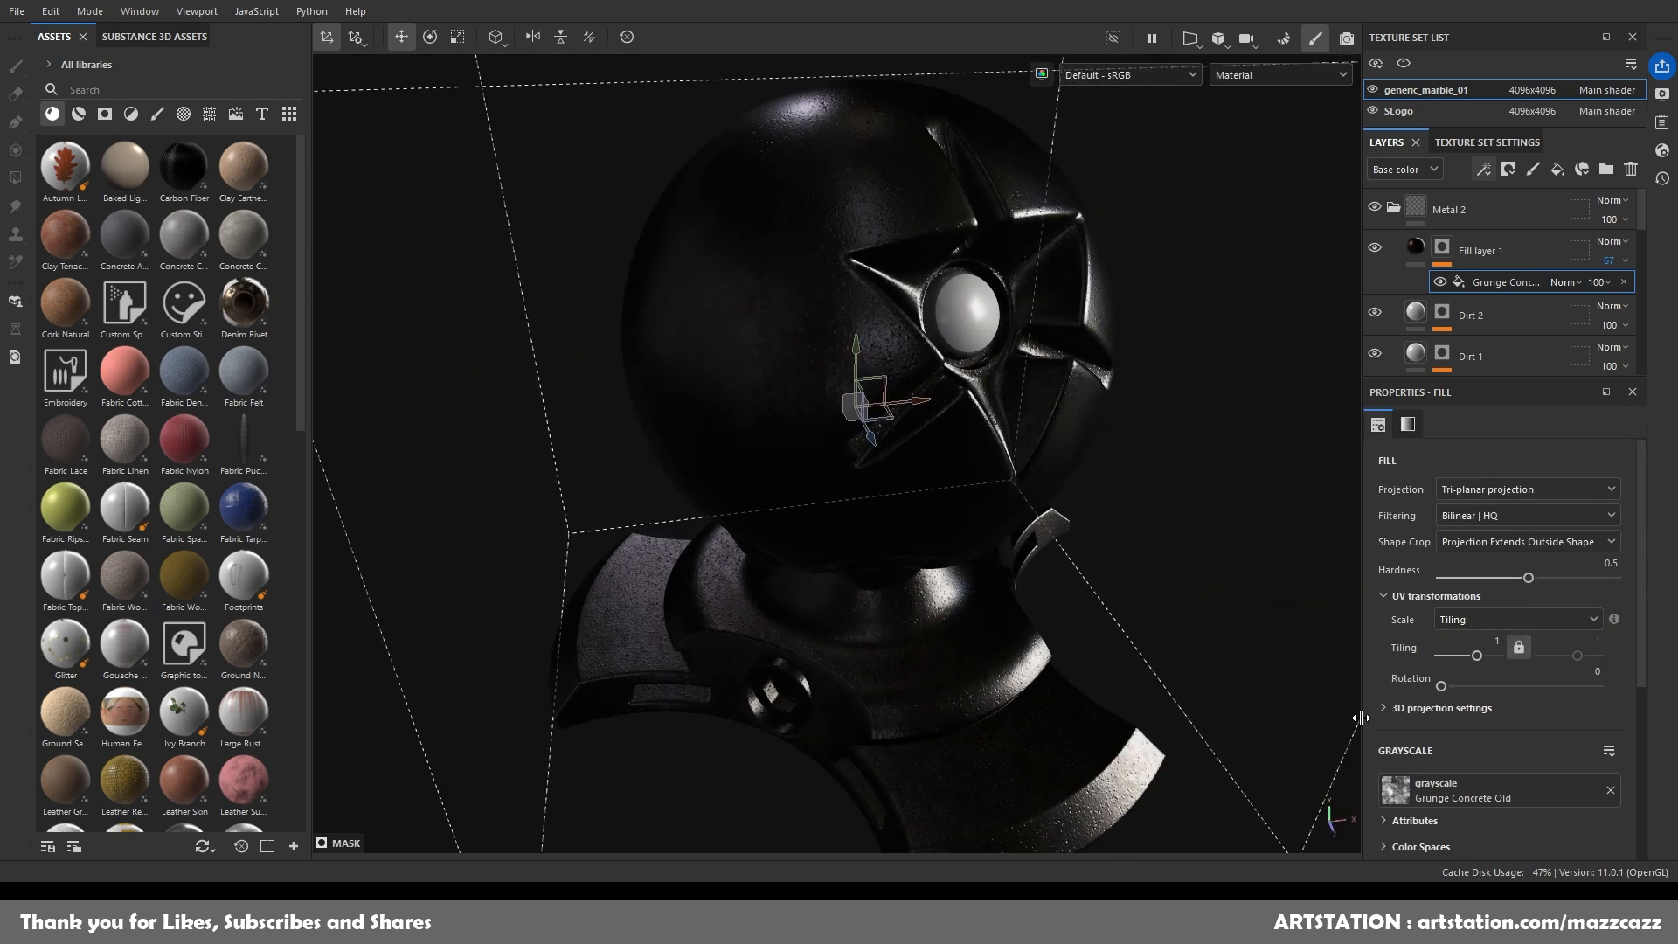
# Rename Fill layer 1 as CO_VAR 1 and duplicate it above as CO_VAR 2.
pyautogui.click(1423, 248)
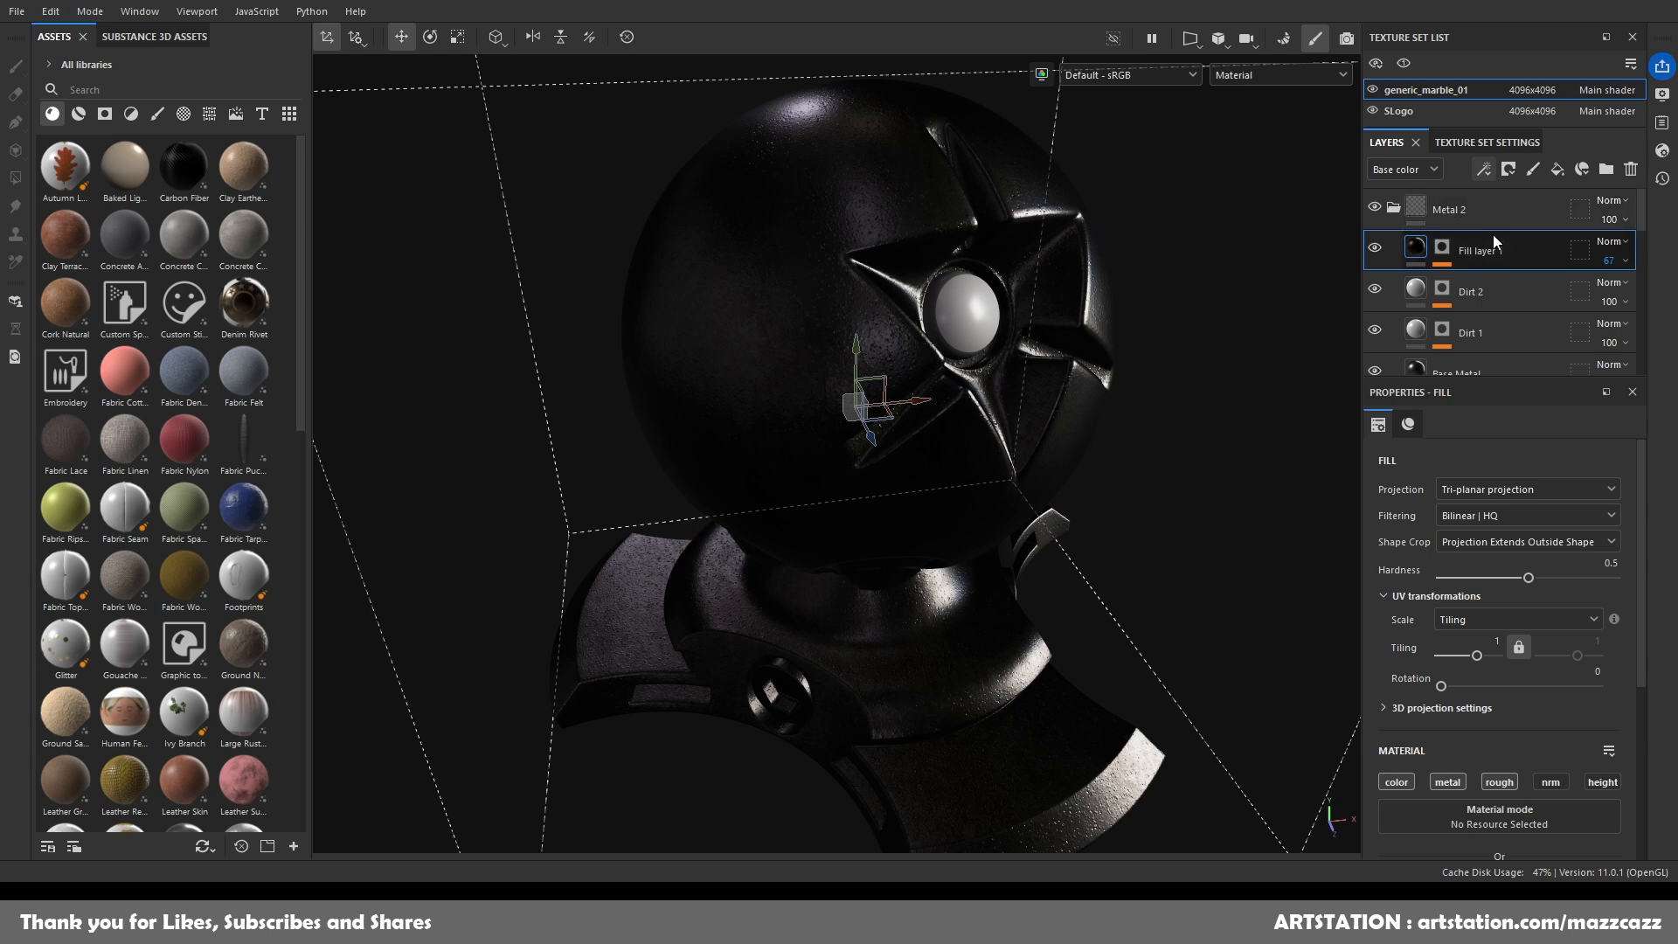
pyautogui.doubleClick(1474, 251)
pyautogui.write('Co')
pyautogui.write('_VAR')
pyautogui.write(' 1')
pyautogui.press('Return')
pyautogui.hotkey('ctrl', 'd')
pyautogui.doubleClick(1487, 253)
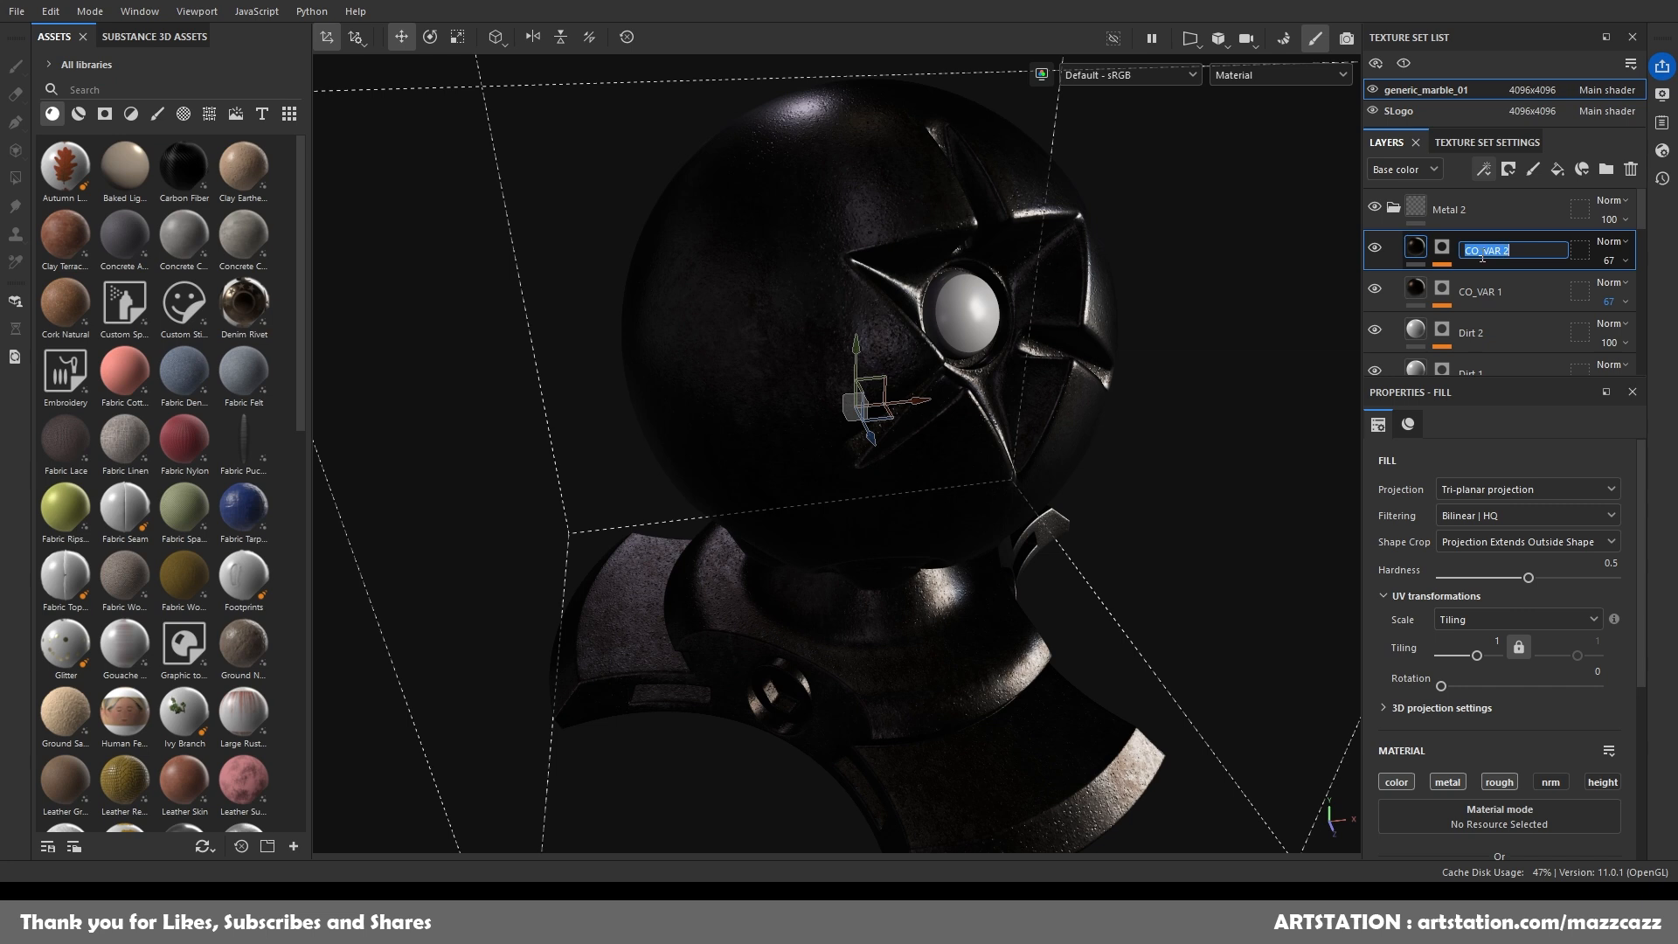
# Try a muted dark grey-brown as the base color of CO_VAR 2.
pyautogui.click(1422, 252)
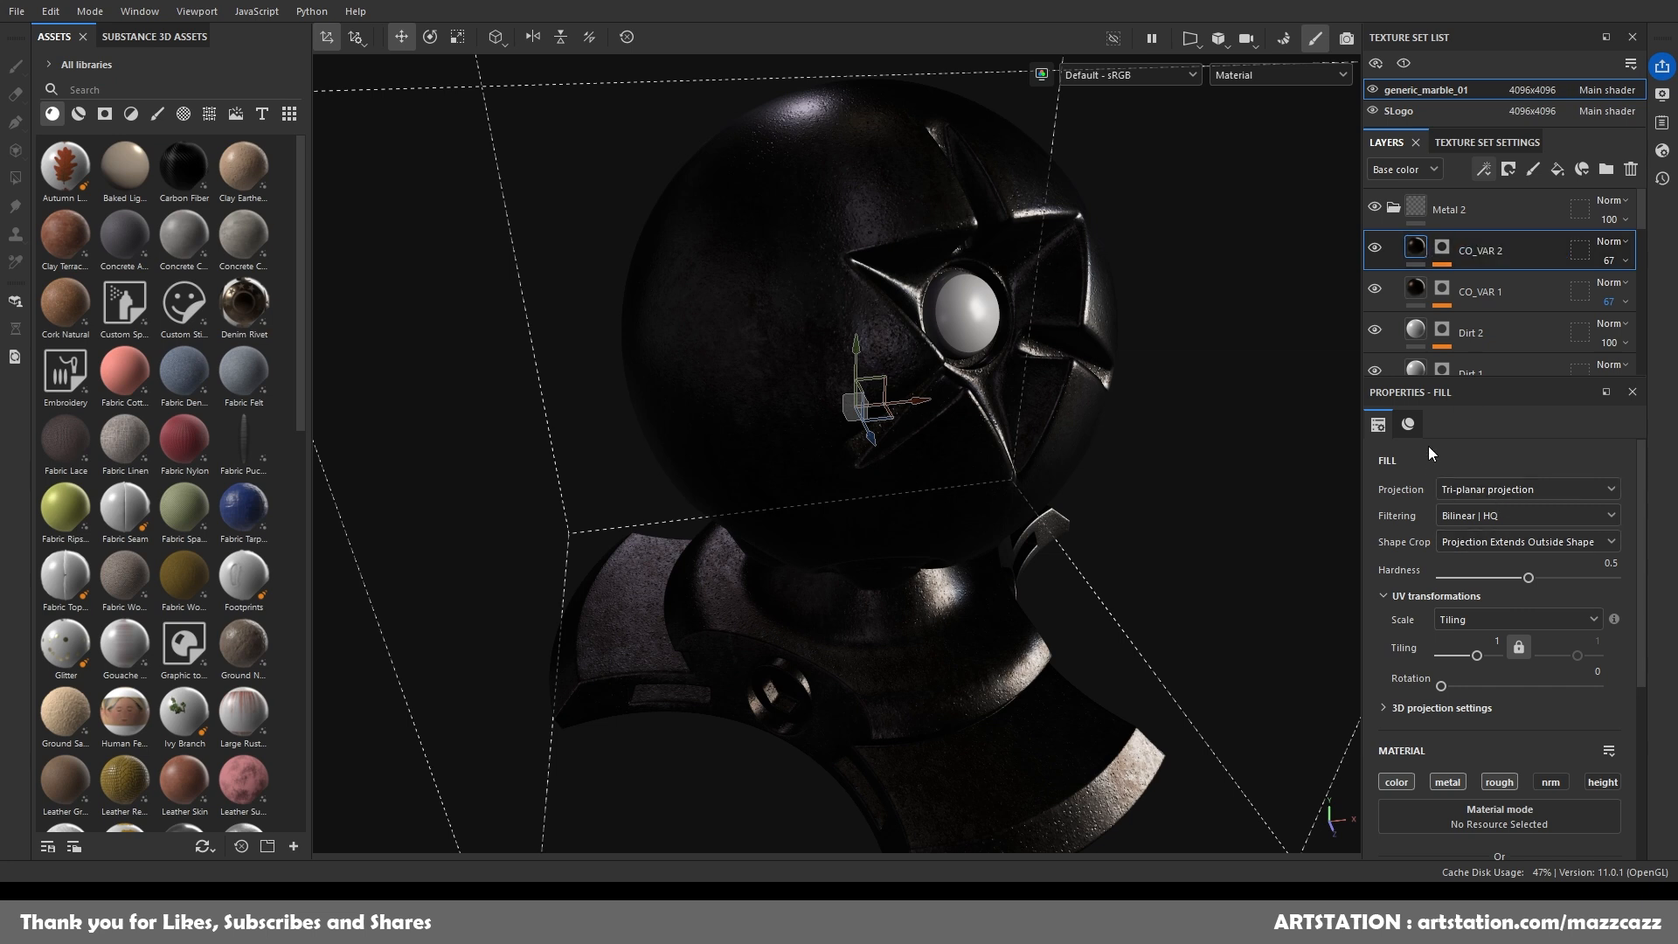
pyautogui.scroll(-5, 1488, 595)
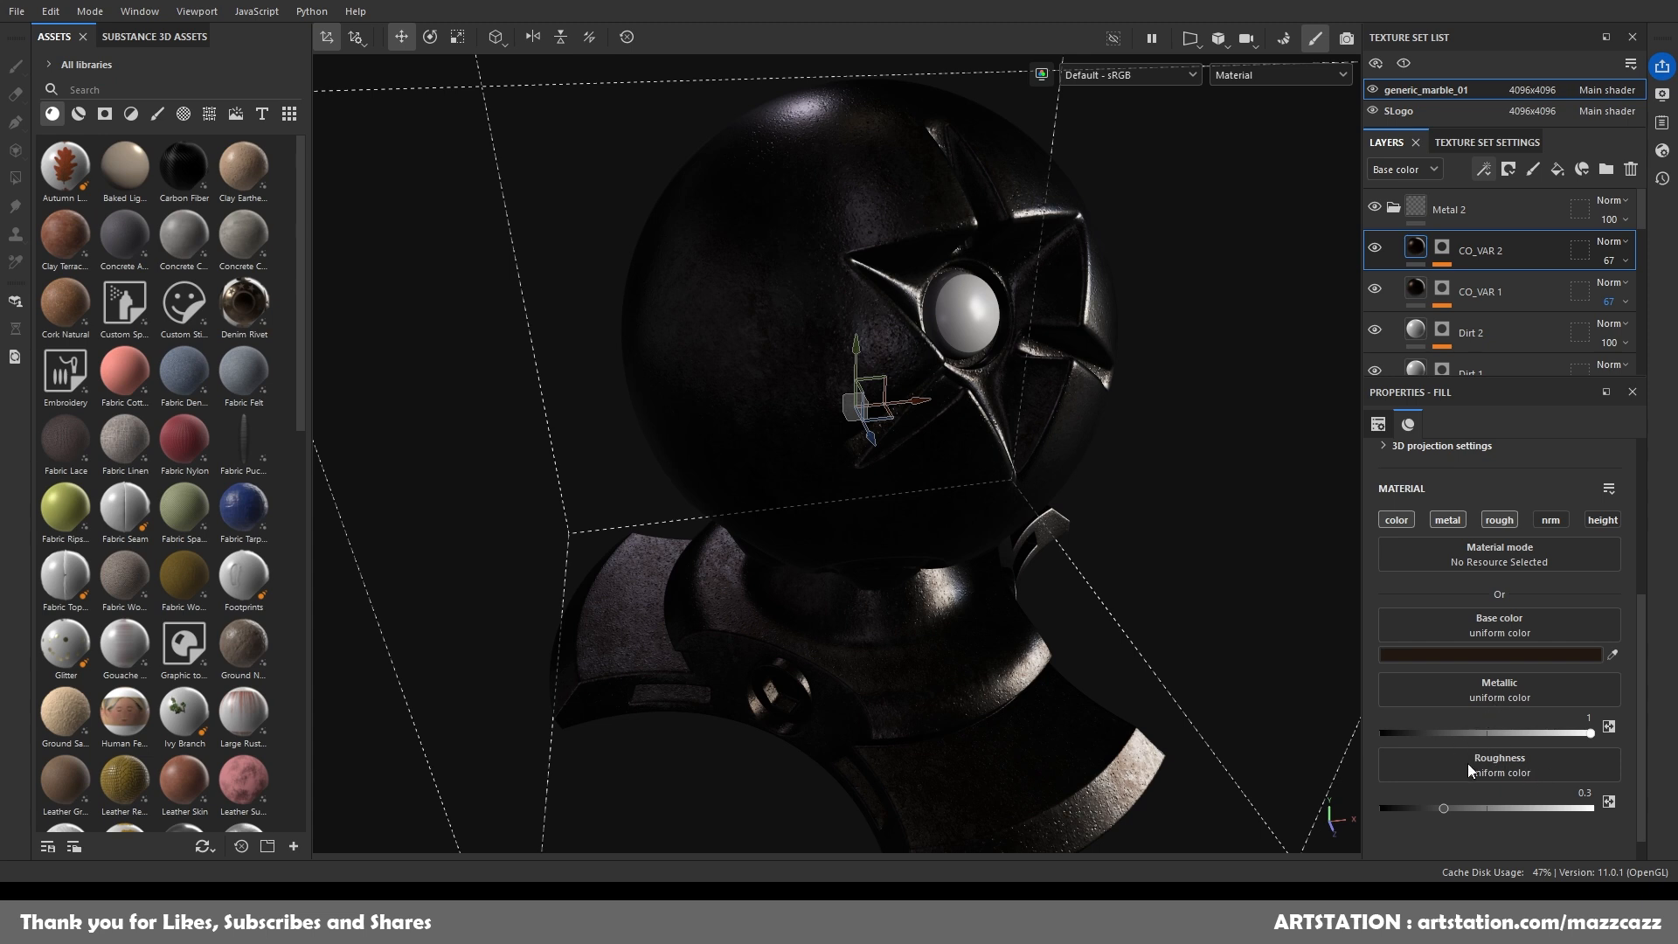
pyautogui.moveTo(1373, 757); pyautogui.dragTo(1355, 742)
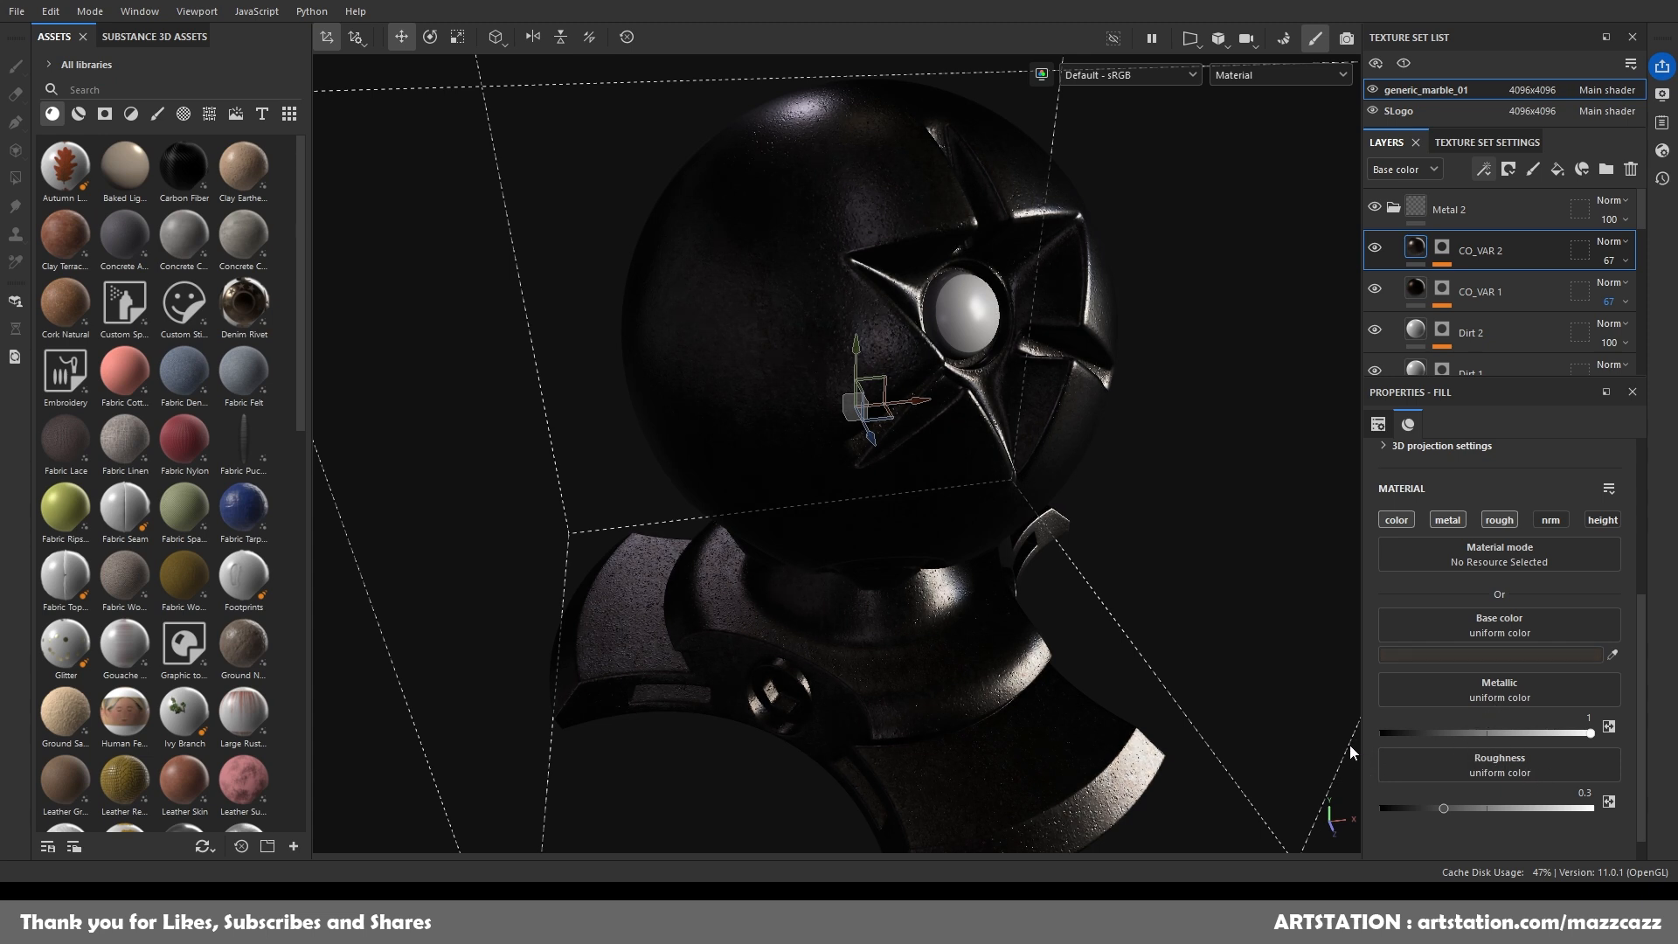
# Replace the grunge in CO_VAR 2's mask with Grunge Dirt Splats and set the layer's base color opacity to 100.
pyautogui.click(1442, 247)
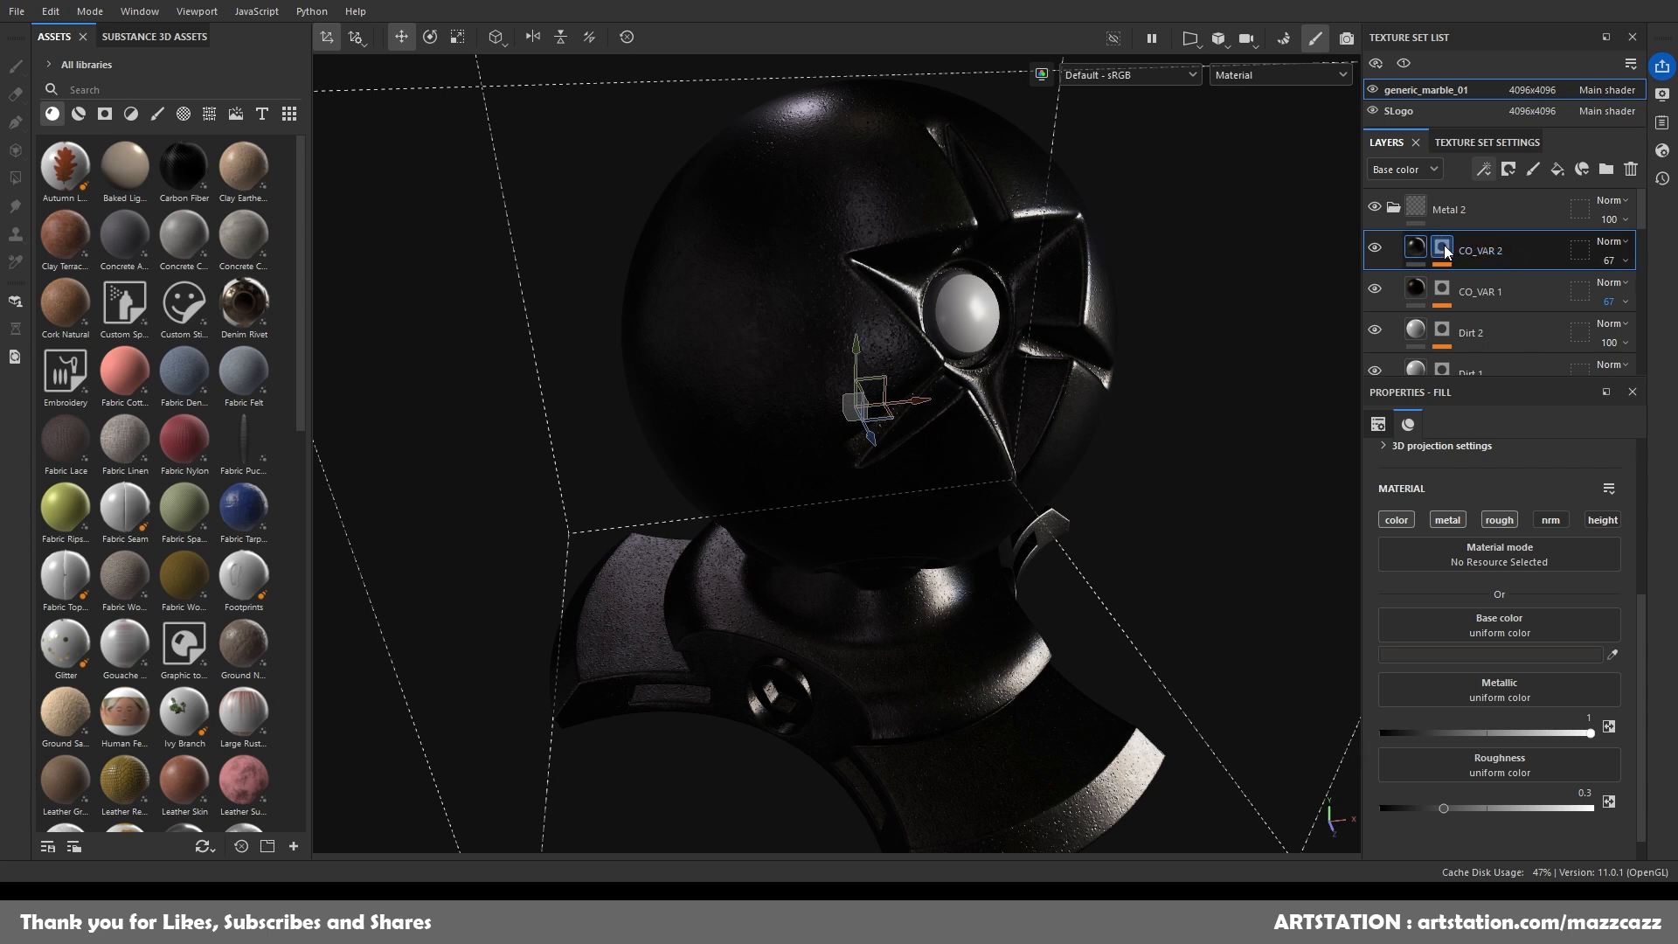
pyautogui.click(1501, 281)
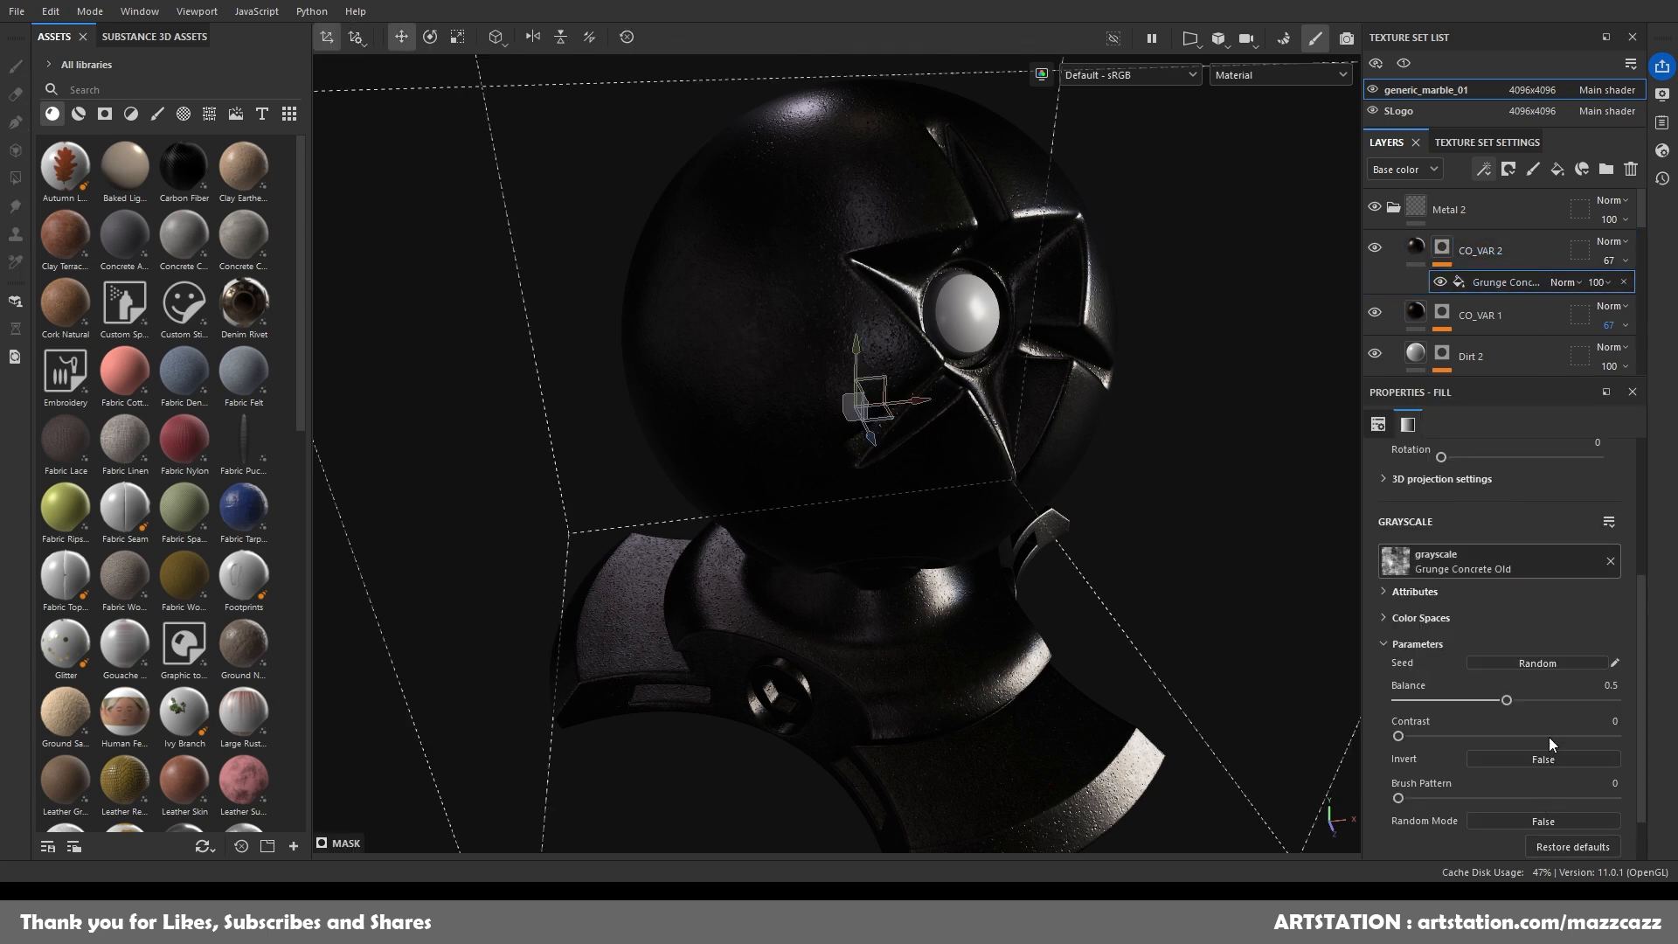
pyautogui.click(1459, 744)
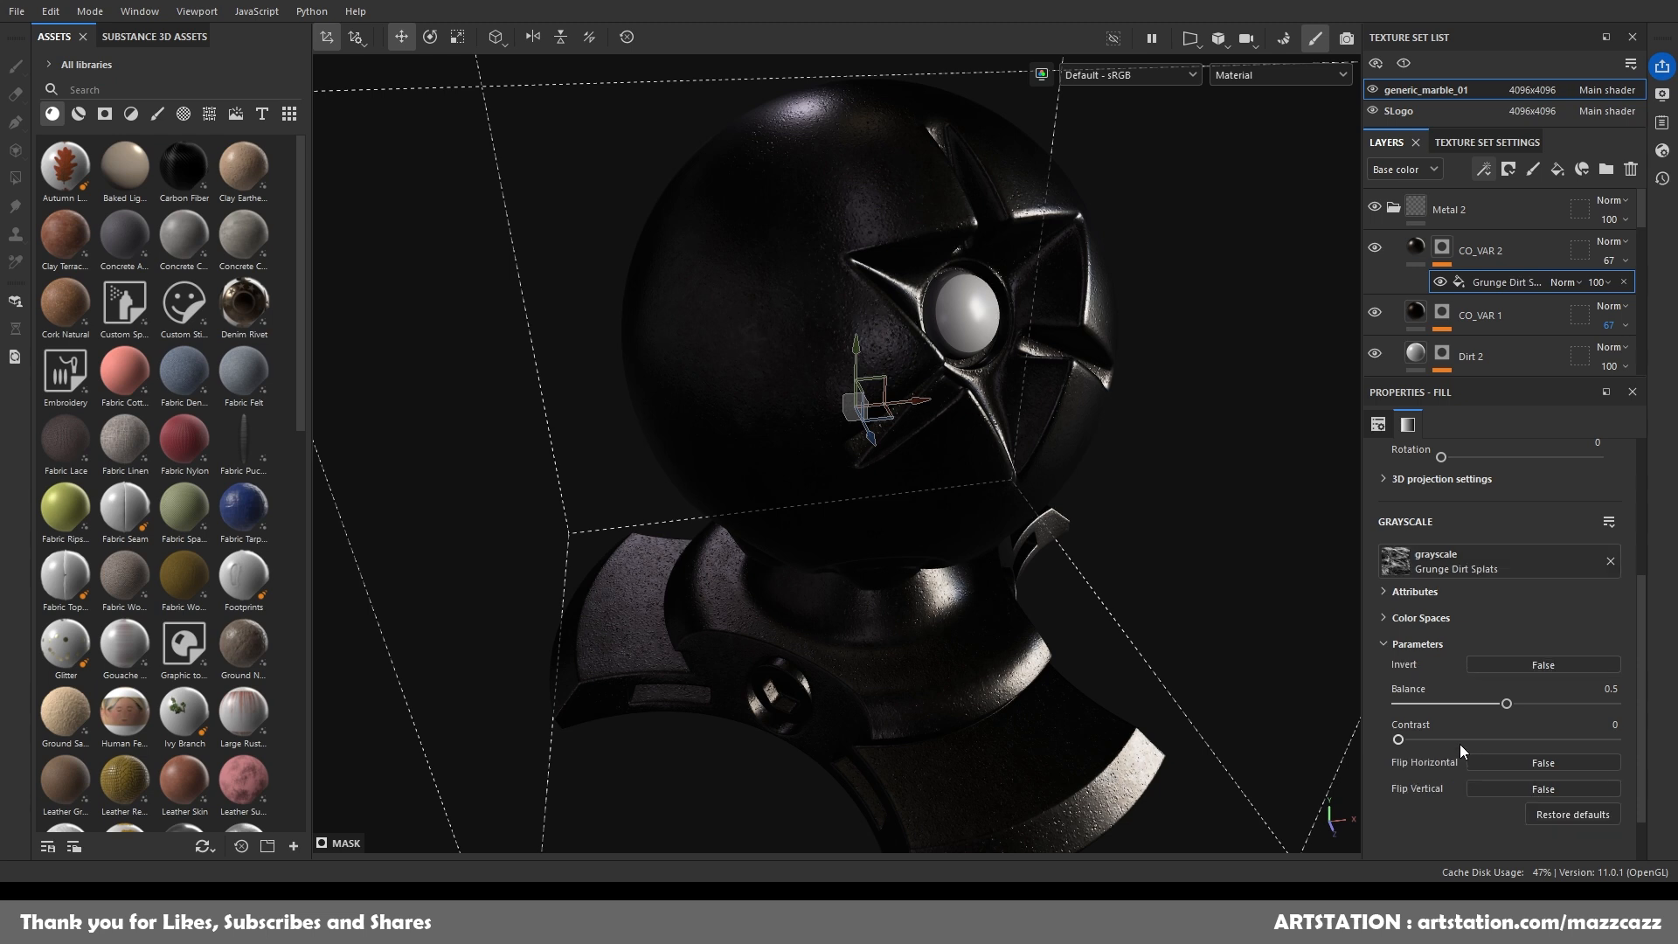
pyautogui.click(1626, 261)
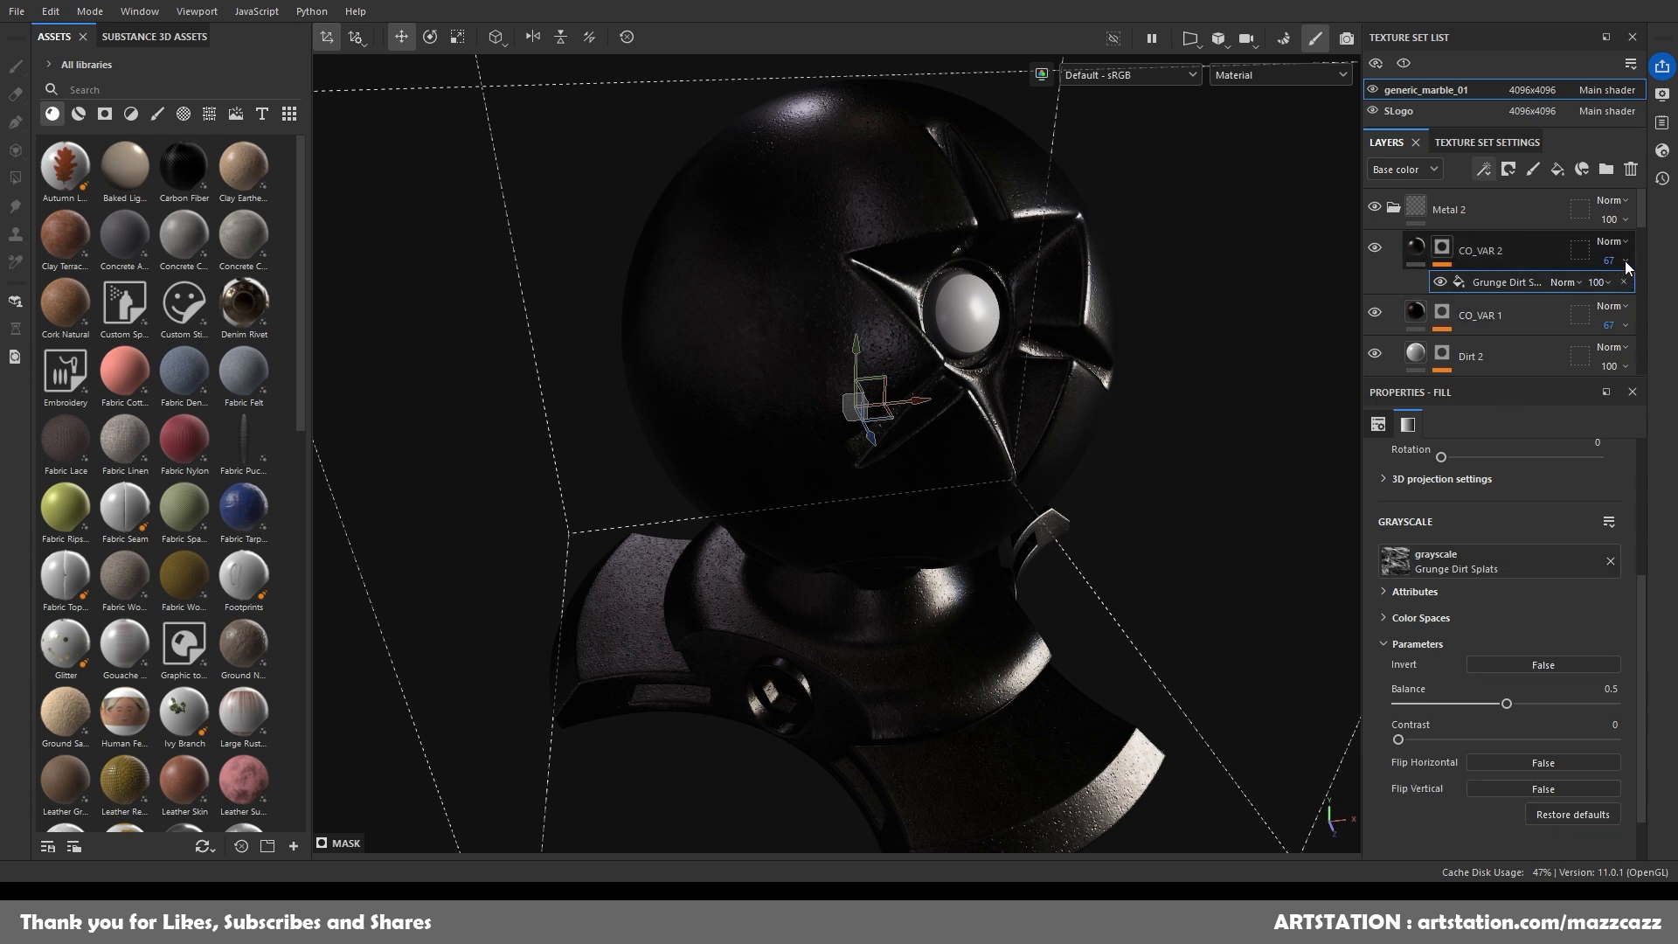
pyautogui.moveTo(1645, 295); pyautogui.dragTo(1677, 295)
# Change CO_VAR 2's base color to a neutral medium-dark grey.
pyautogui.click(1421, 251)
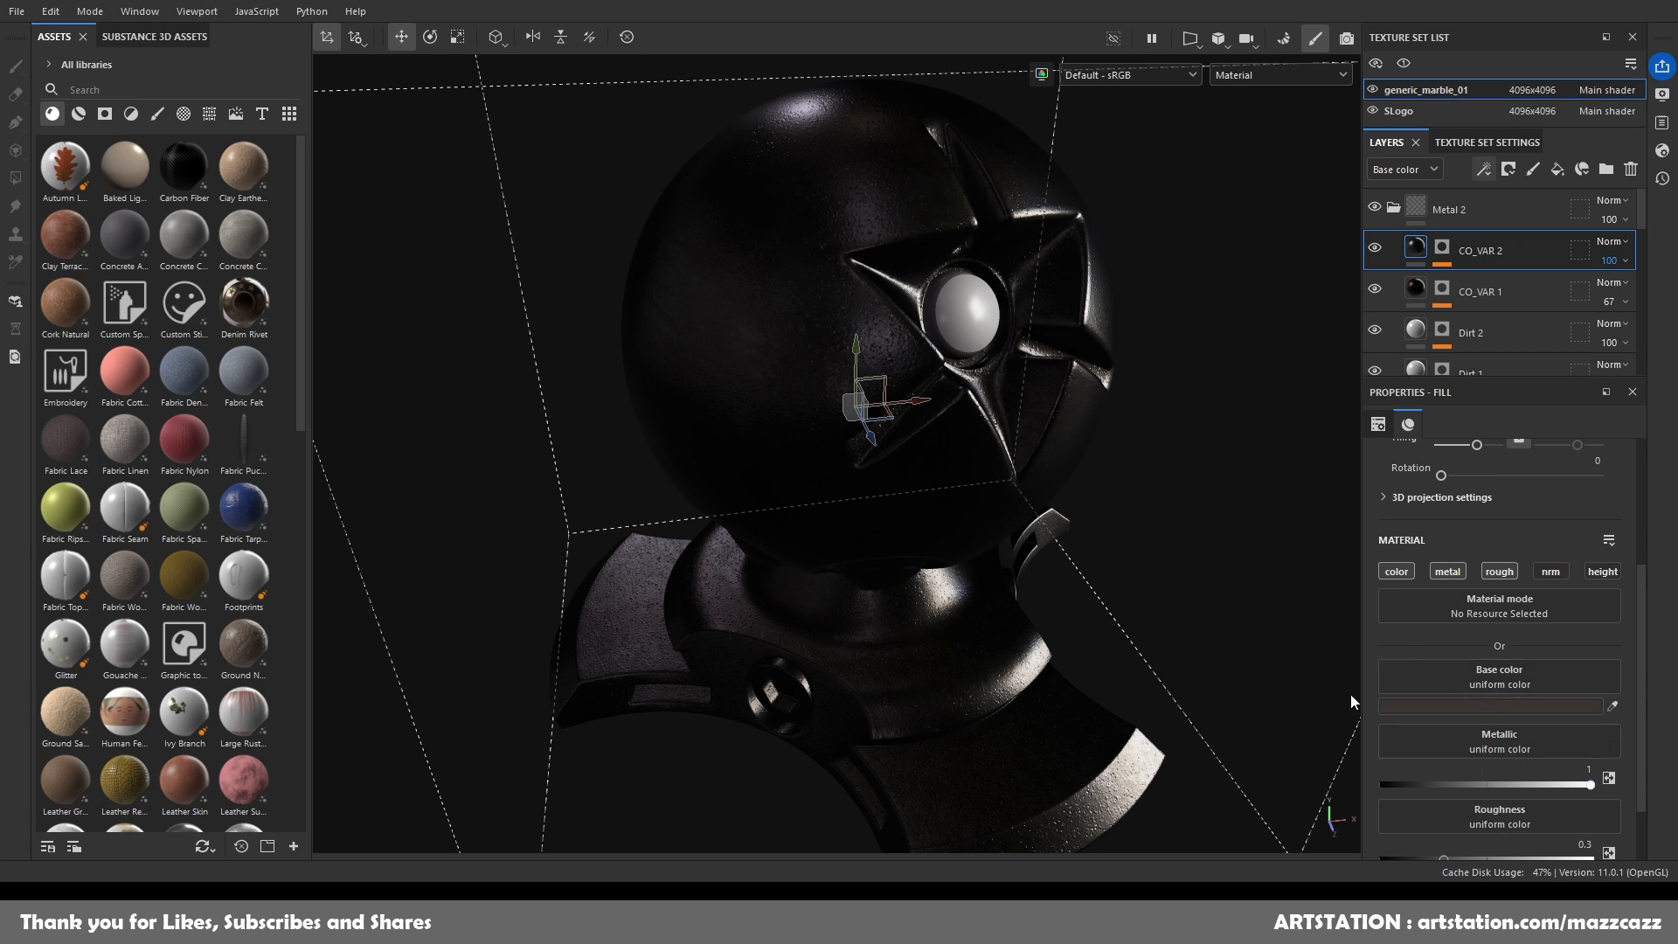
pyautogui.moveTo(1350, 727); pyautogui.dragTo(1299, 724)
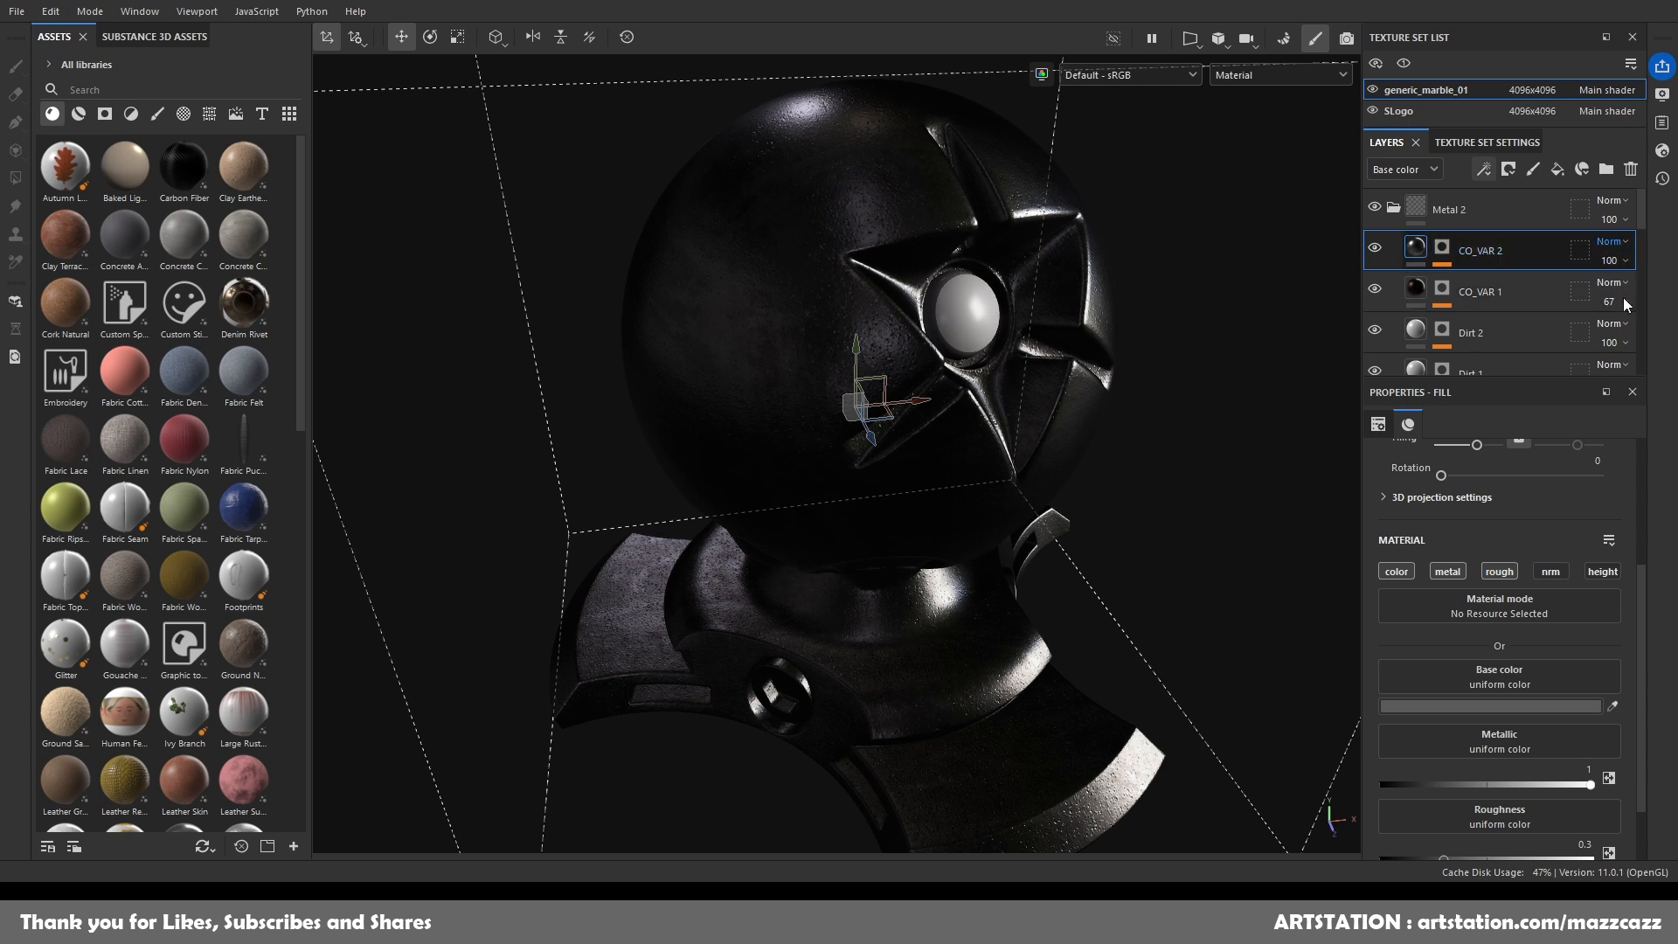
# Try the Subtract, Linear Dodge and Multiply blend modes on CO_VAR 2's base color and return it to Normal.
pyautogui.click(1599, 438)
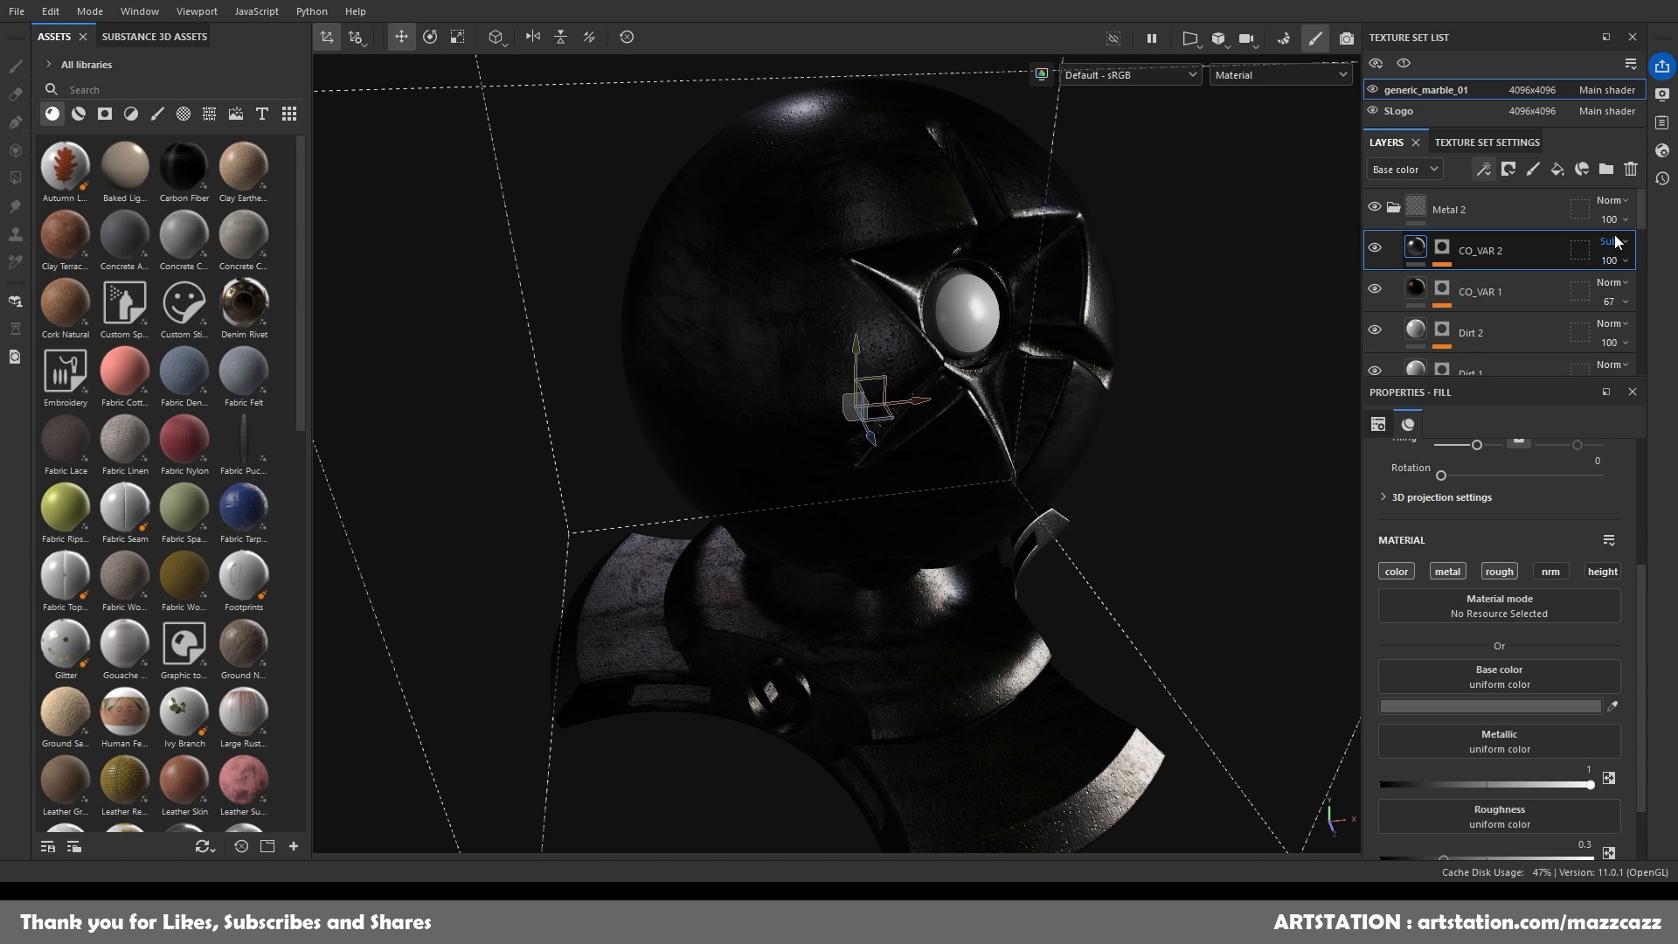
pyautogui.click(1601, 428)
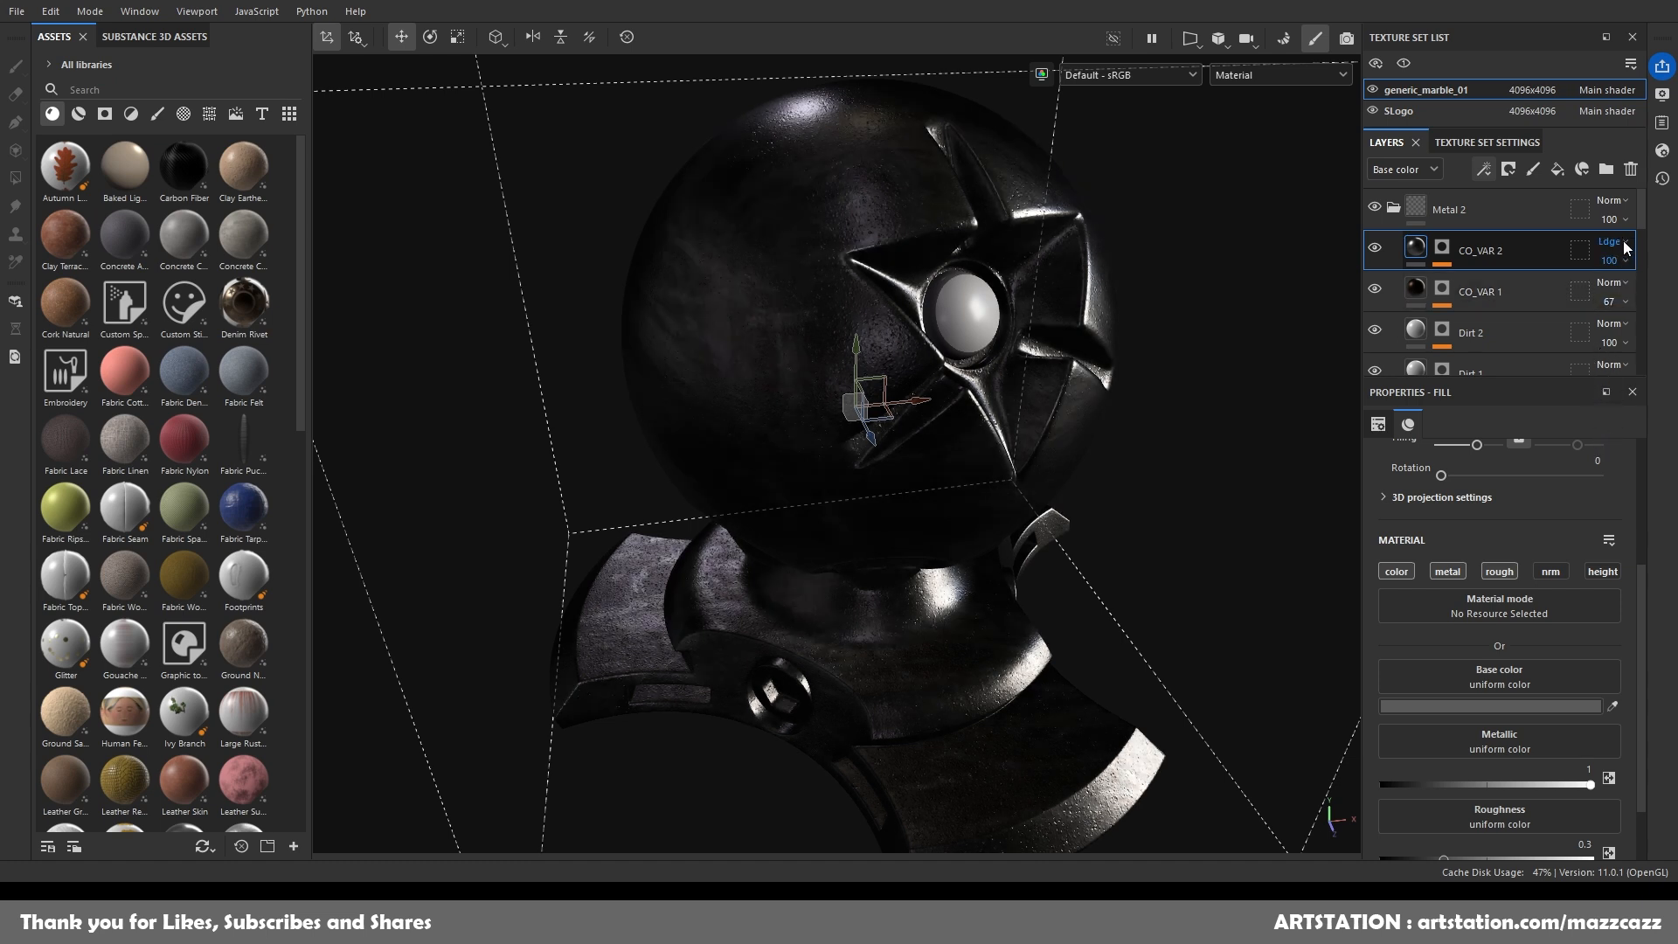
pyautogui.click(1613, 339)
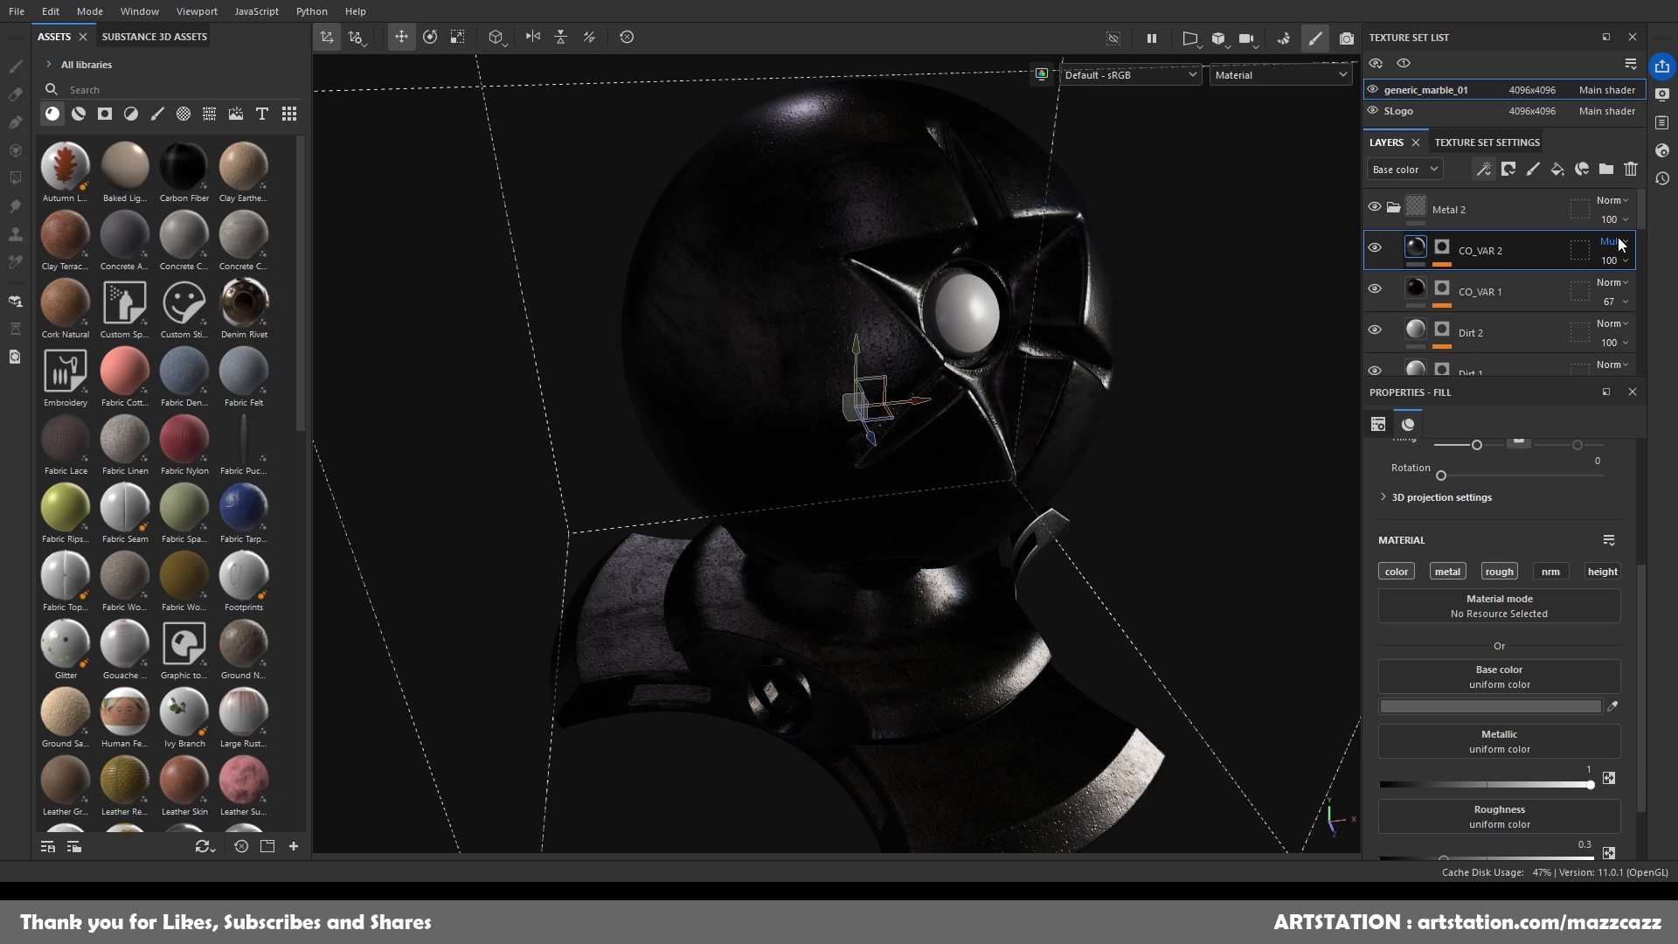
pyautogui.click(1586, 535)
pyautogui.click(1615, 263)
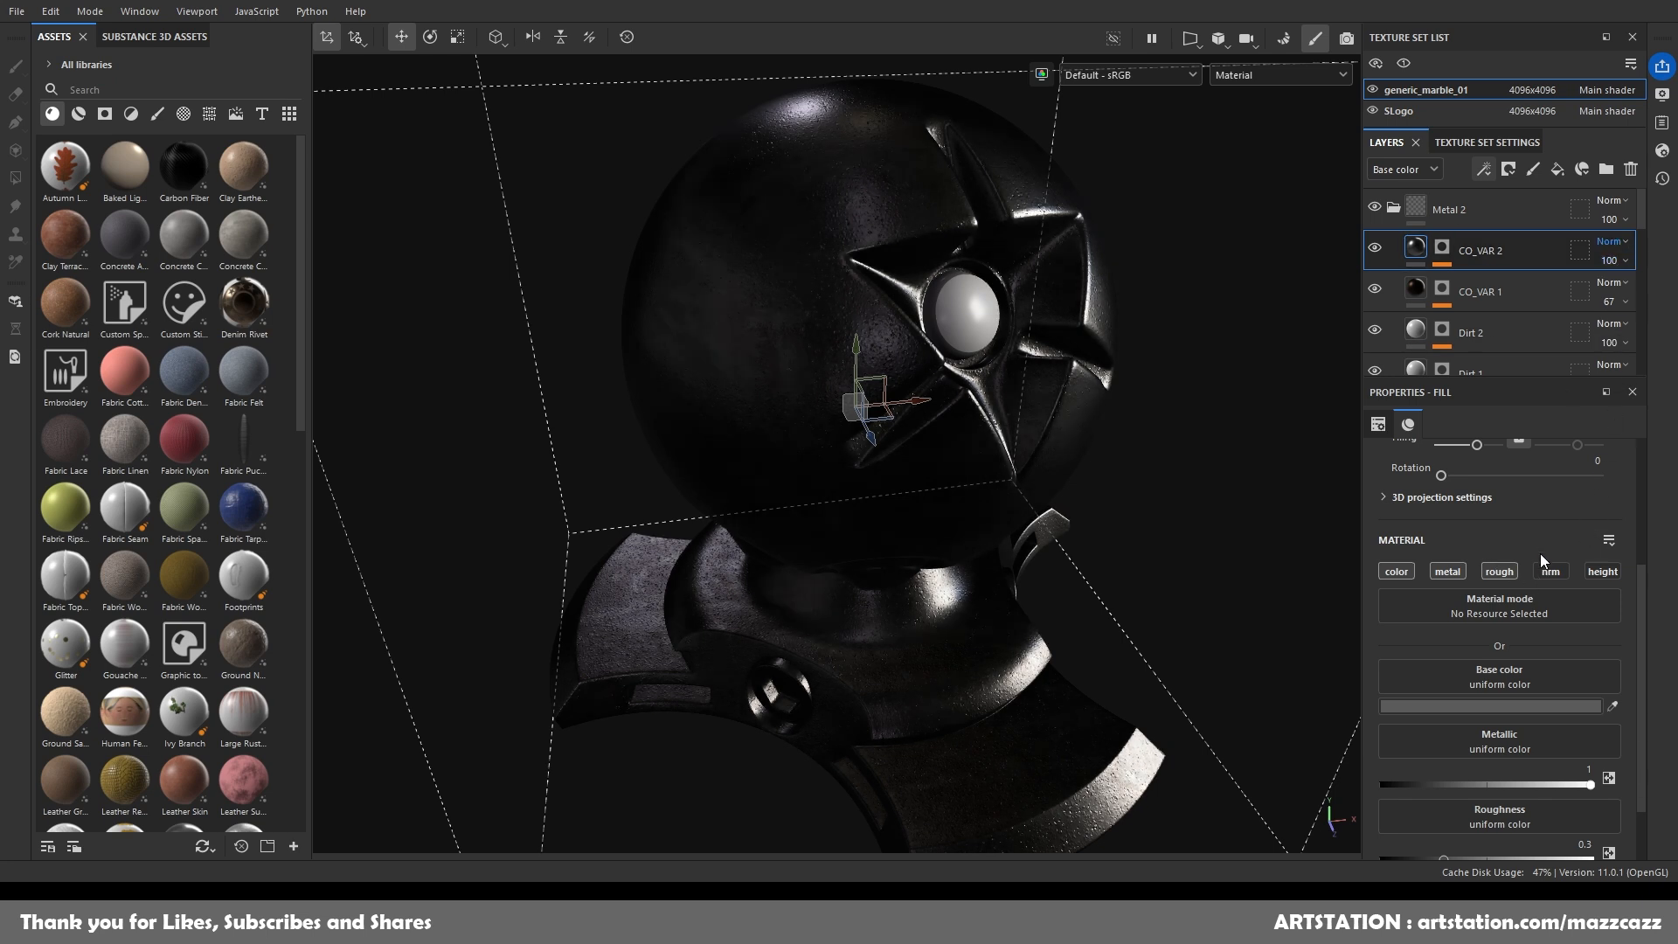
pyautogui.keyDown('alt'); pyautogui.moveTo(1013, 489); pyautogui.dragTo(983, 419); pyautogui.keyUp('alt')
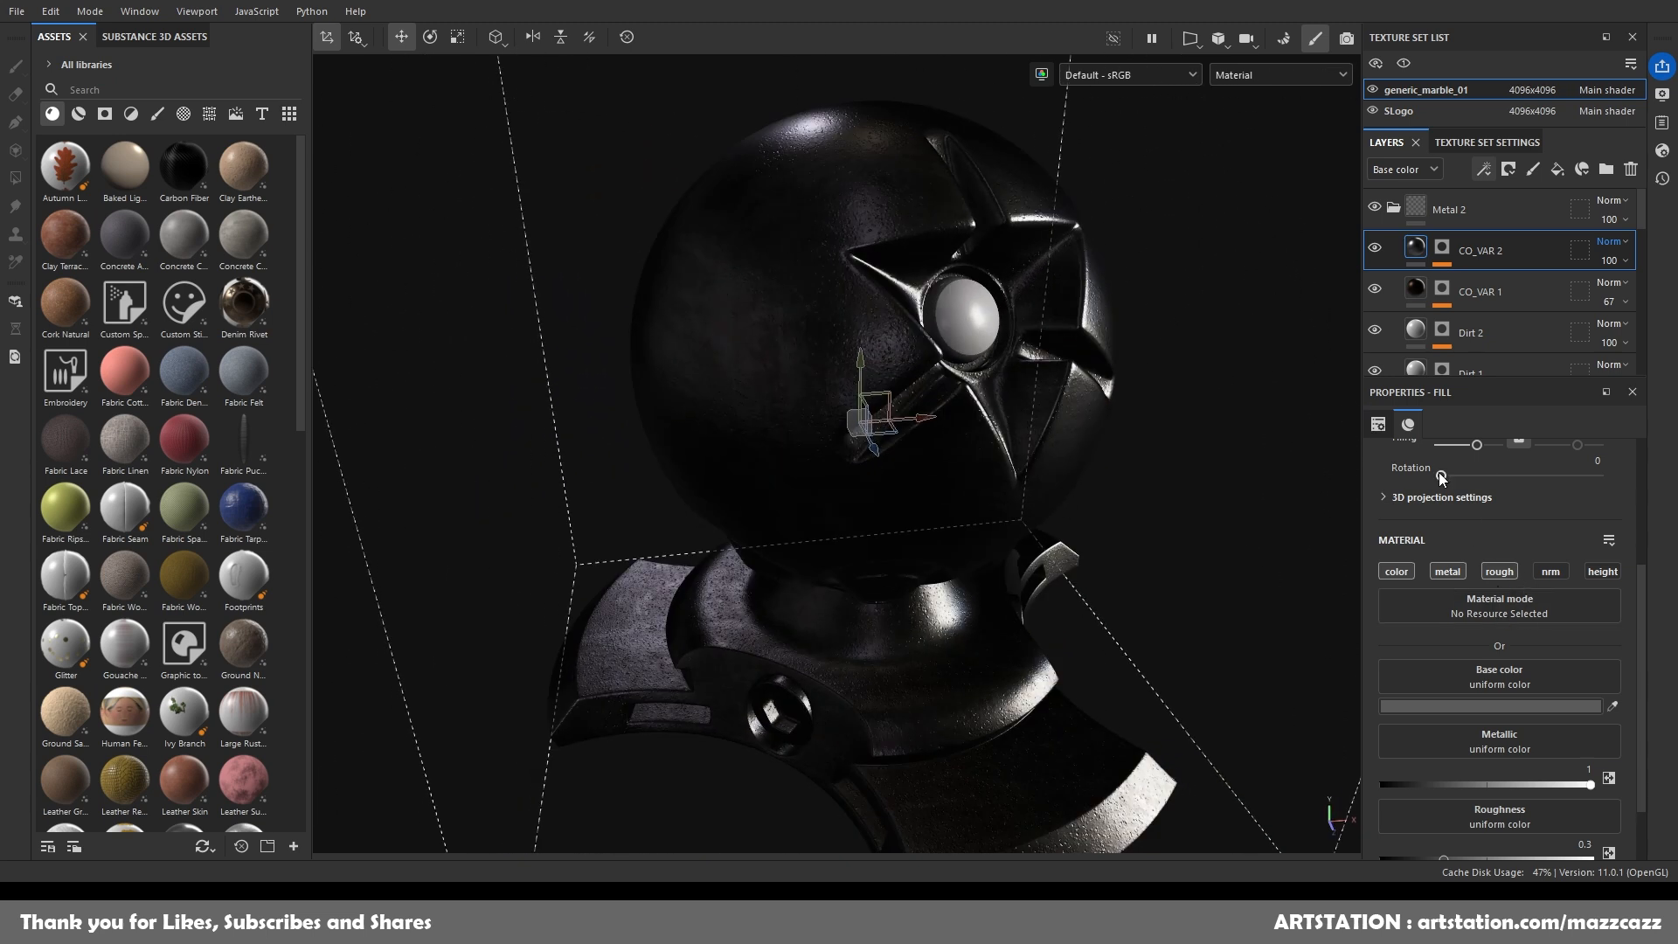
# Lower the balance of CO_VAR 2's Grunge Dirt Splats mask fill and set its tiling to 0.28.
pyautogui.click(1446, 251)
pyautogui.click(1498, 281)
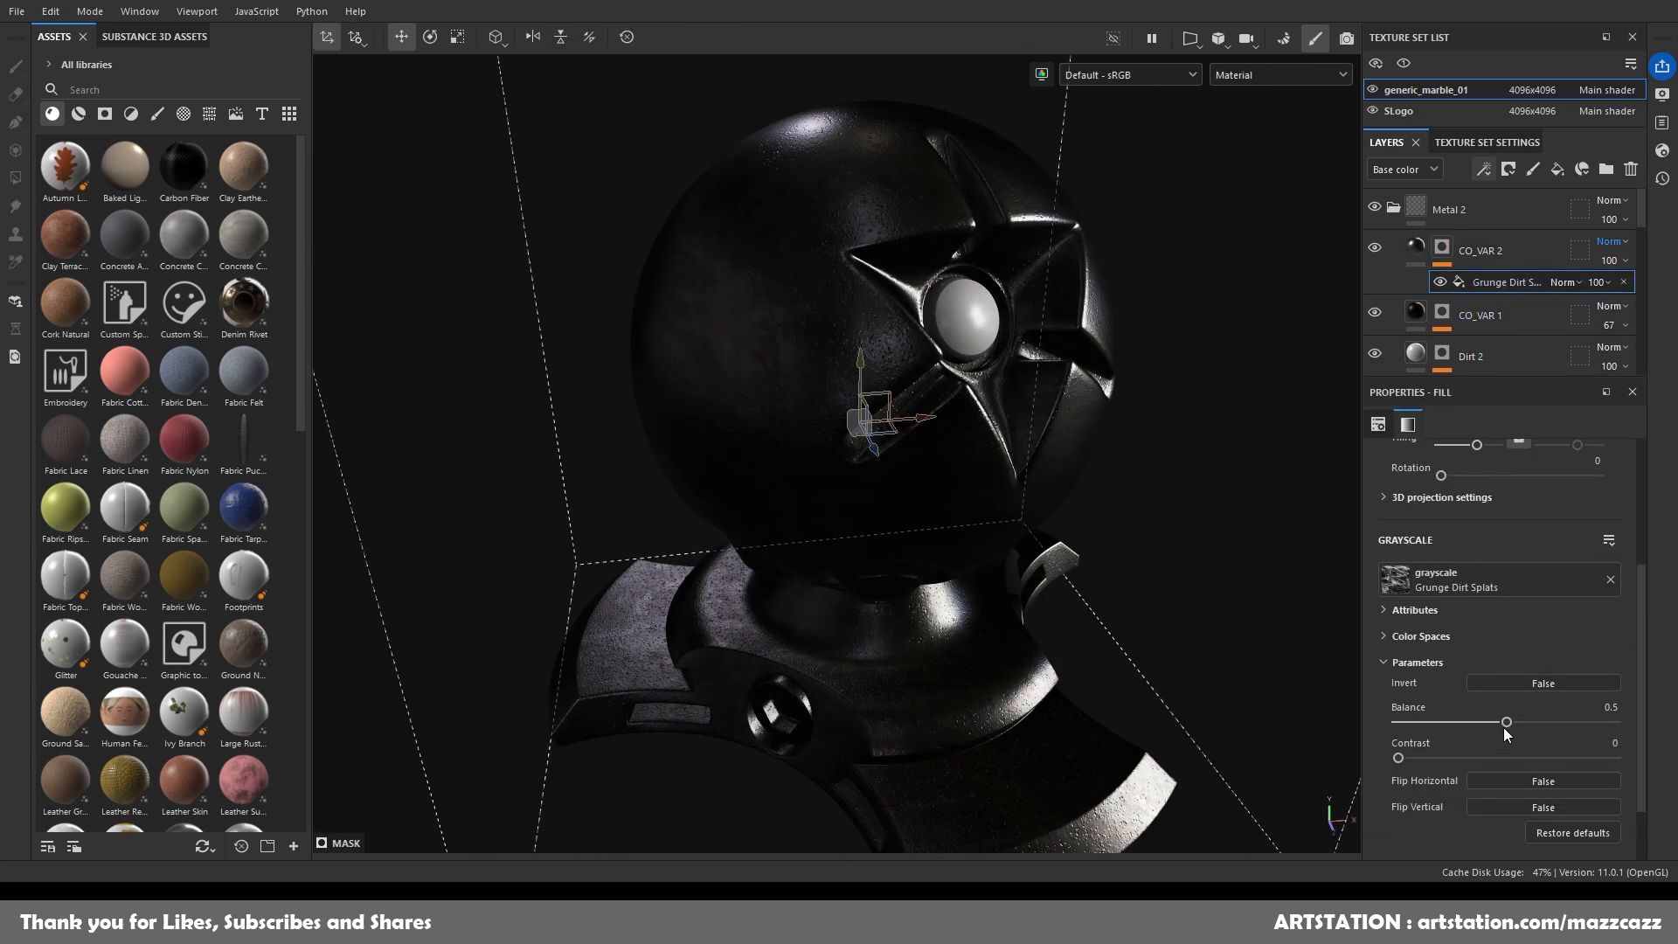
pyautogui.moveTo(1506, 723); pyautogui.dragTo(1456, 717)
pyautogui.scroll(3, 1487, 519)
pyautogui.moveTo(1476, 602); pyautogui.dragTo(1470, 601)
pyautogui.moveTo(1471, 601); pyautogui.dragTo(1473, 601)
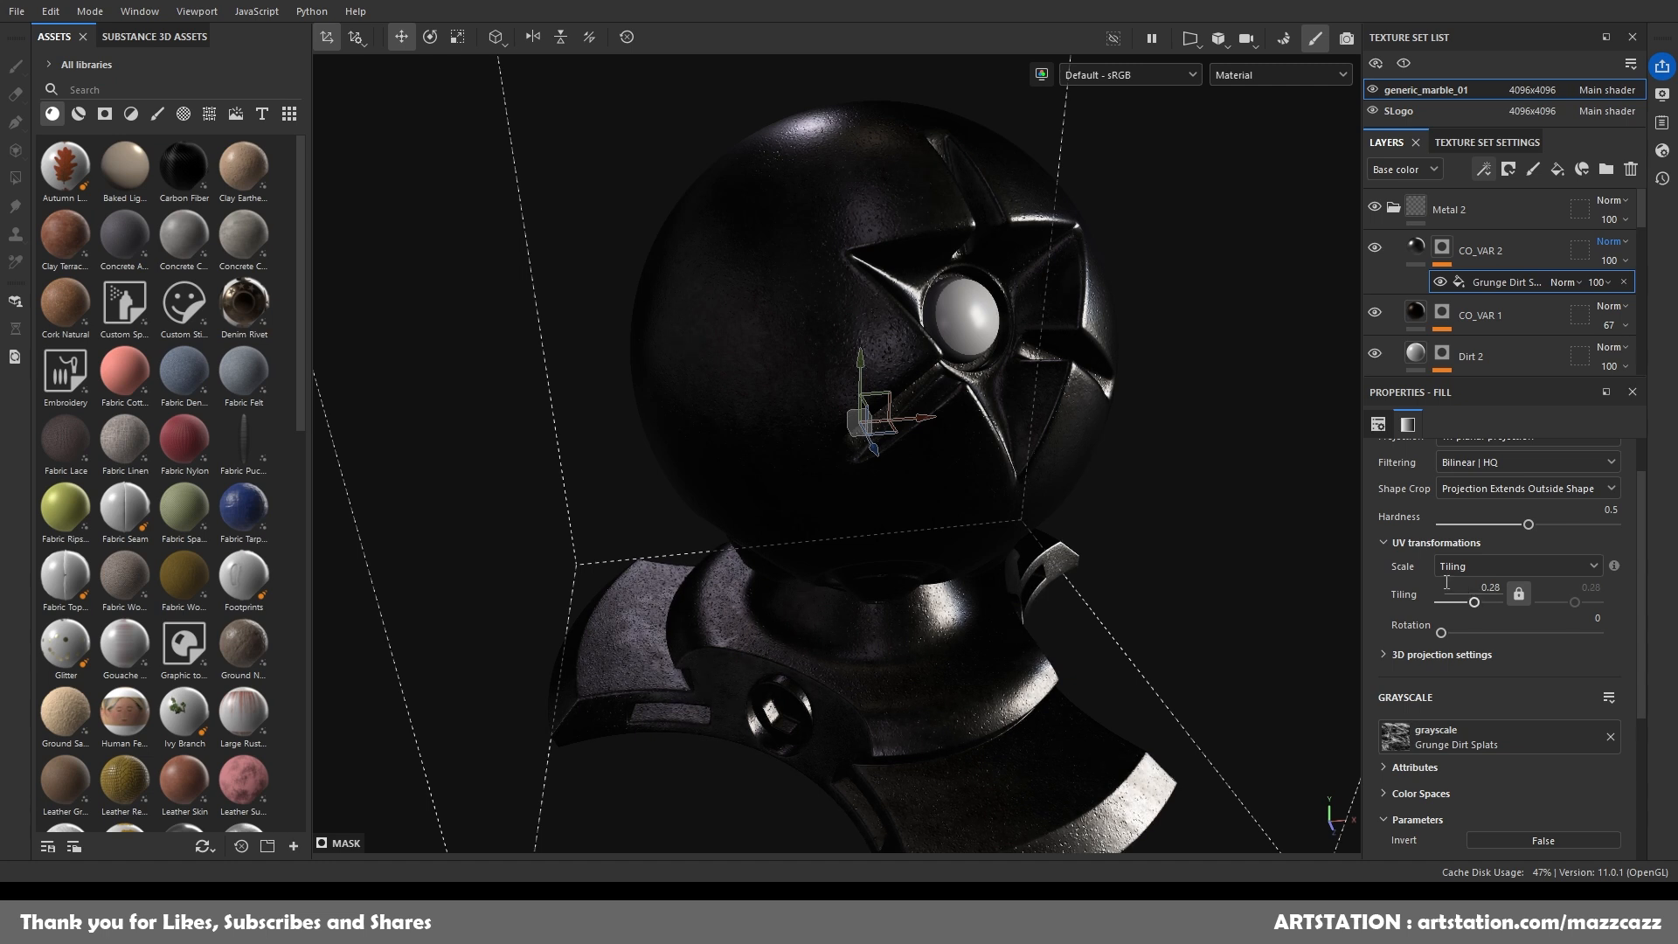
pyautogui.scroll(-3, 1160, 428)
pyautogui.keyDown('alt'); pyautogui.moveTo(1028, 477); pyautogui.dragTo(898, 454, button='middle'); pyautogui.keyUp('alt')
pyautogui.click(1224, 412)
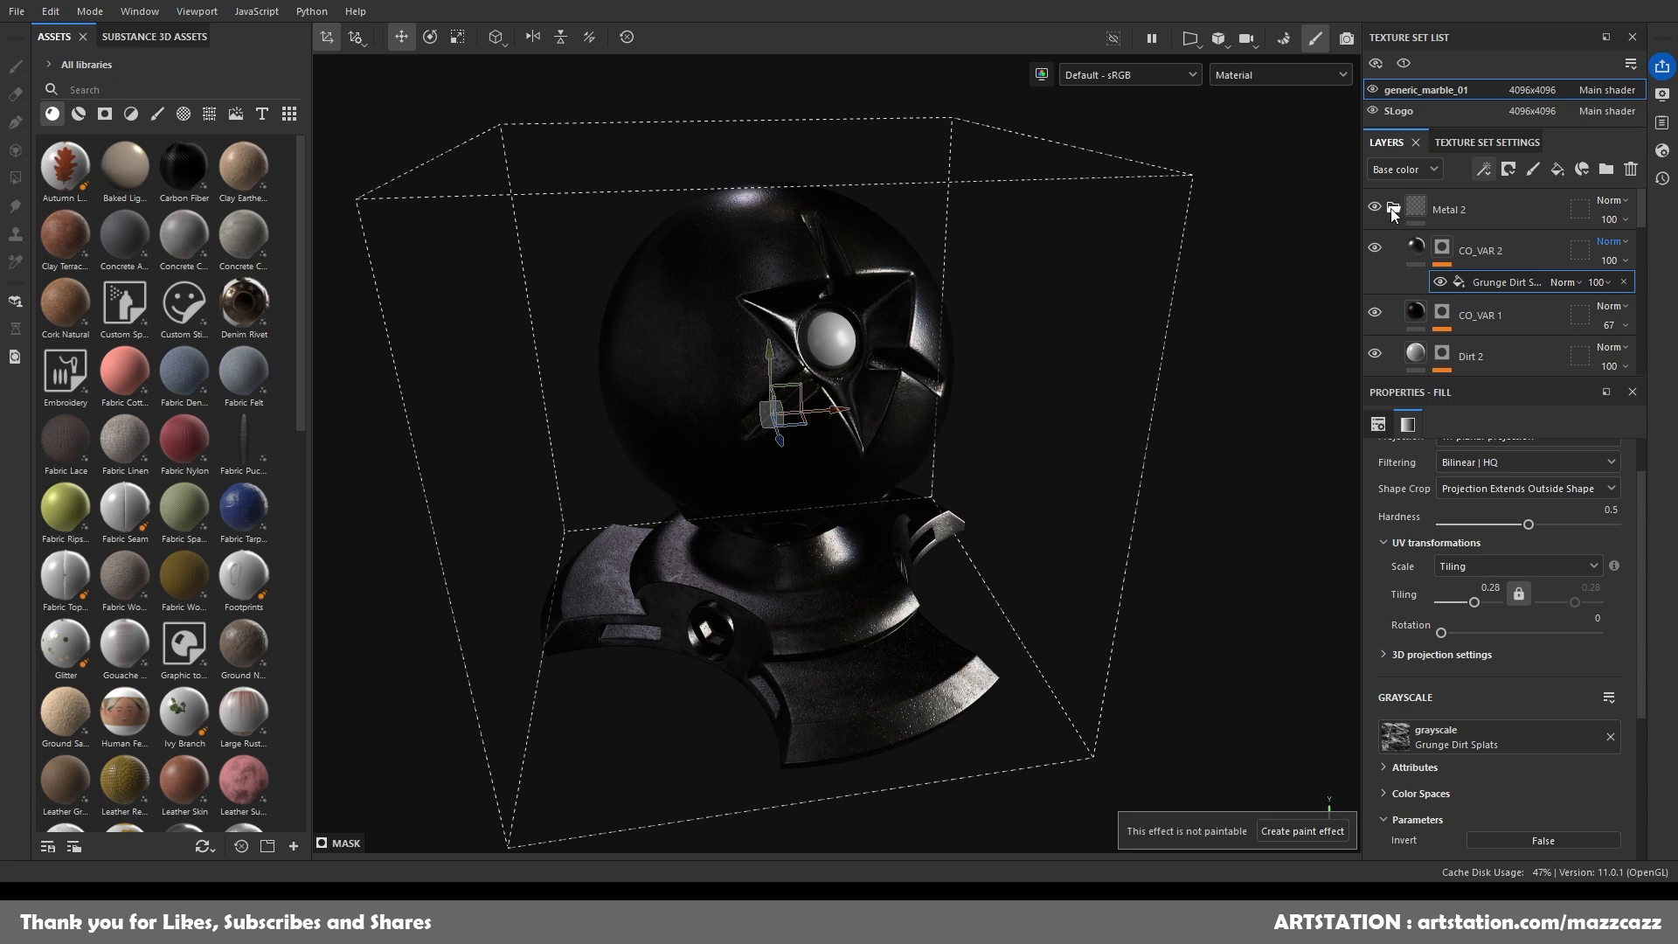
# Add a fill layer above CO_VAR 2 with only the metallic and roughness channels enabled.
pyautogui.click(1470, 250)
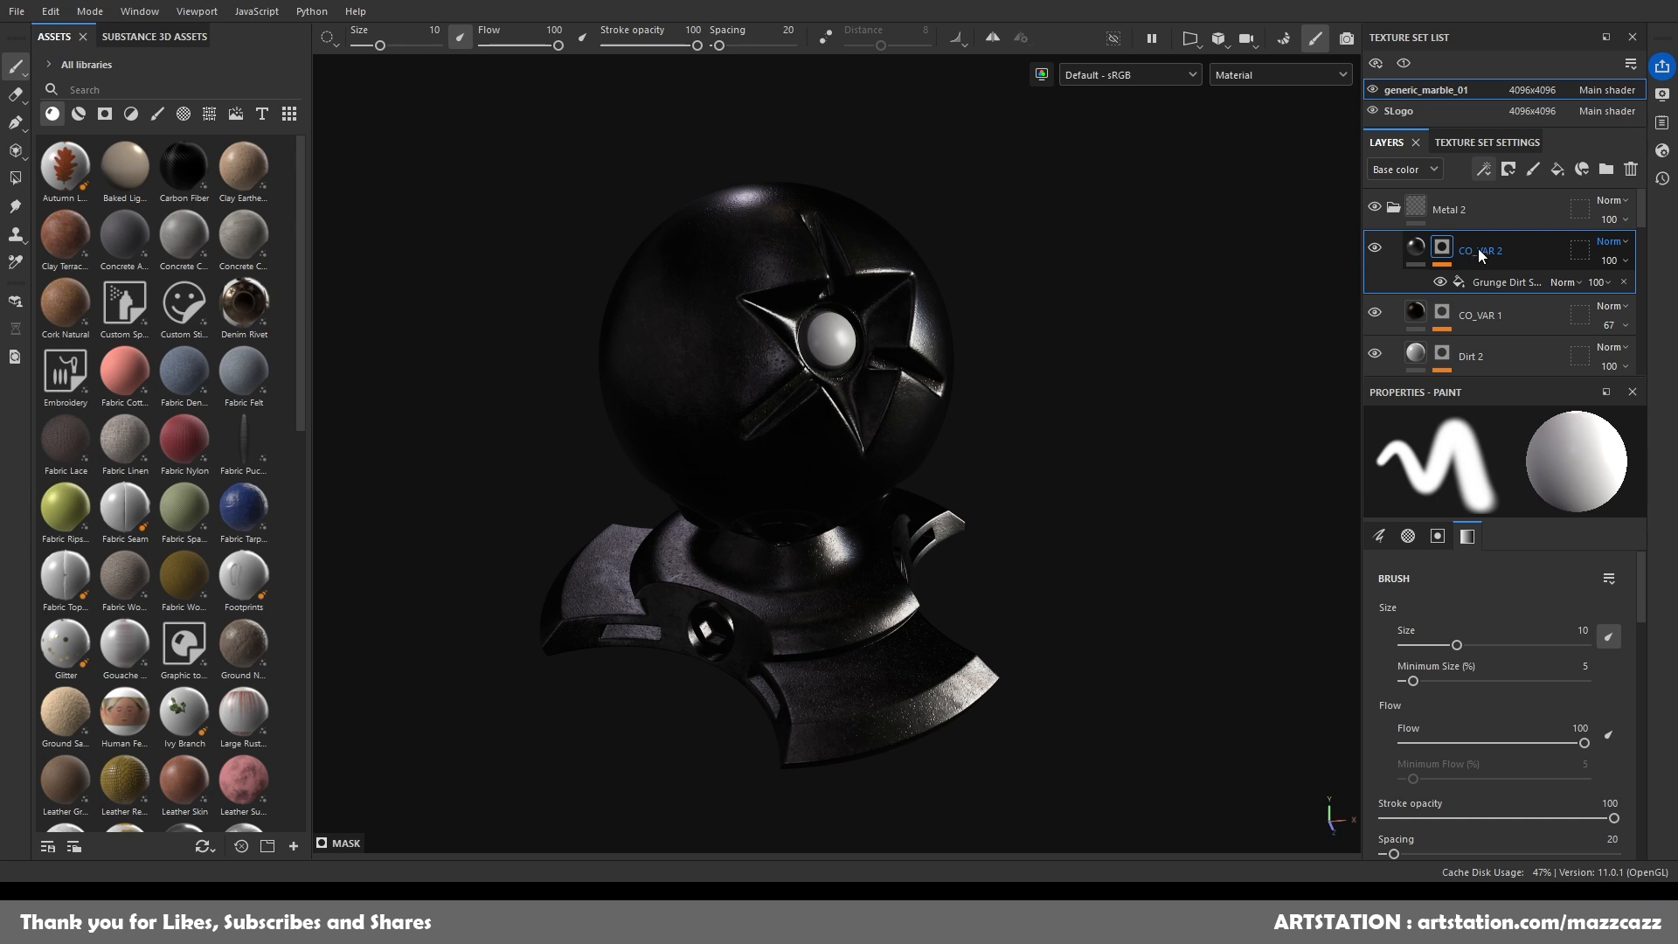
pyautogui.click(1558, 168)
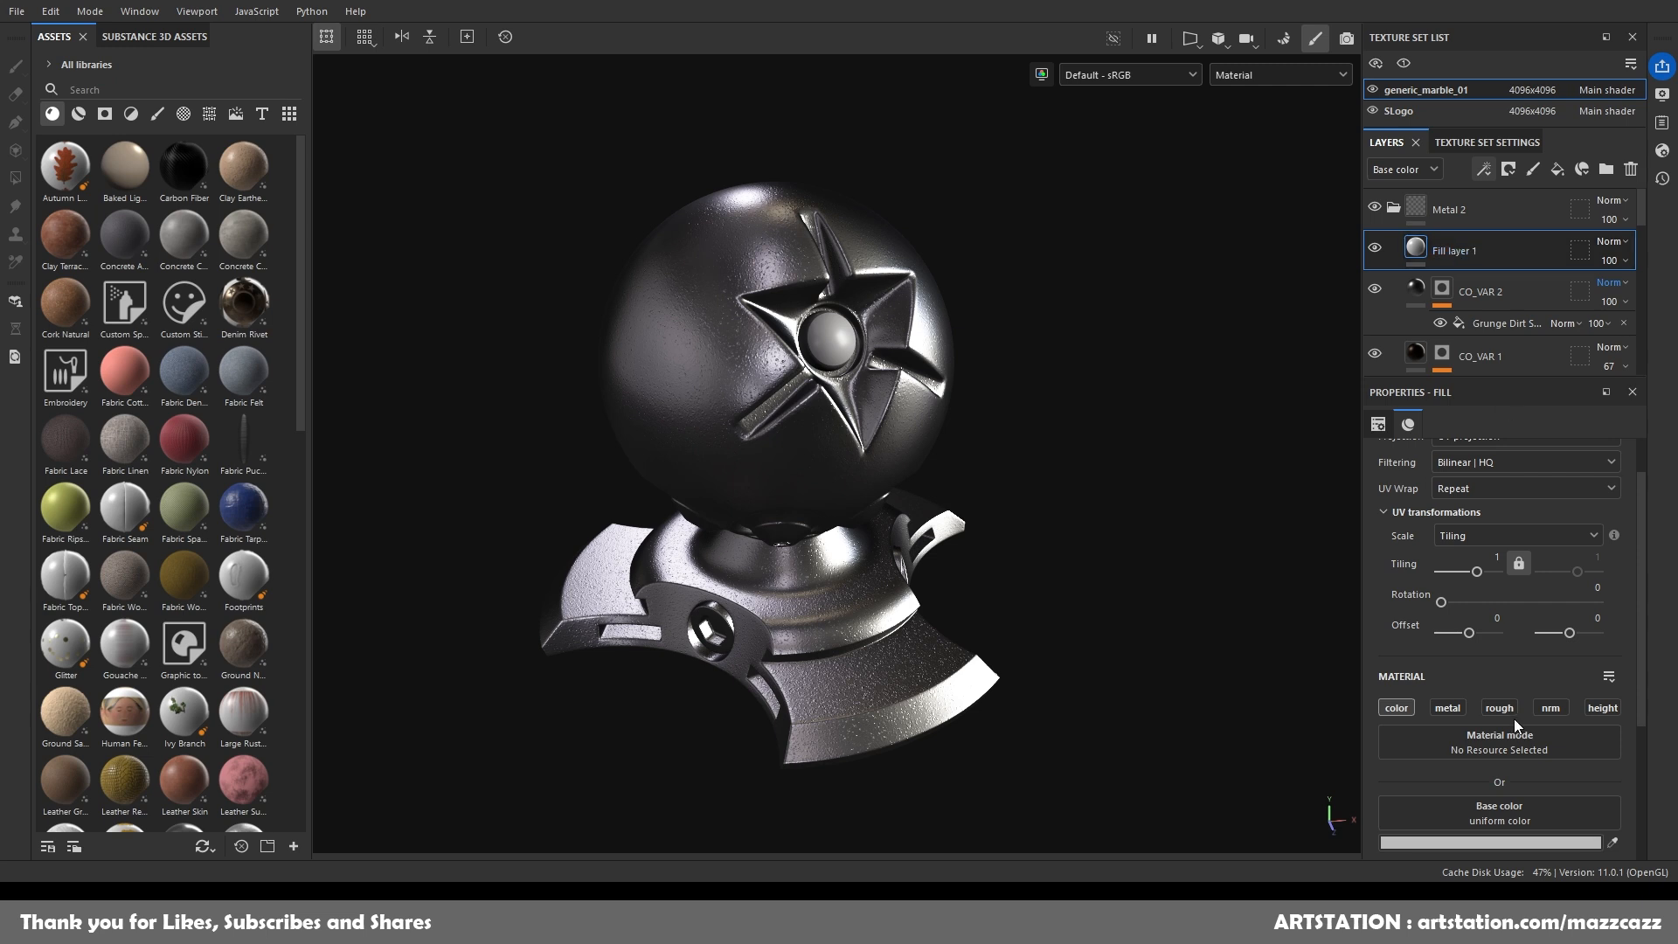
pyautogui.click(1401, 709)
pyautogui.click(1447, 708)
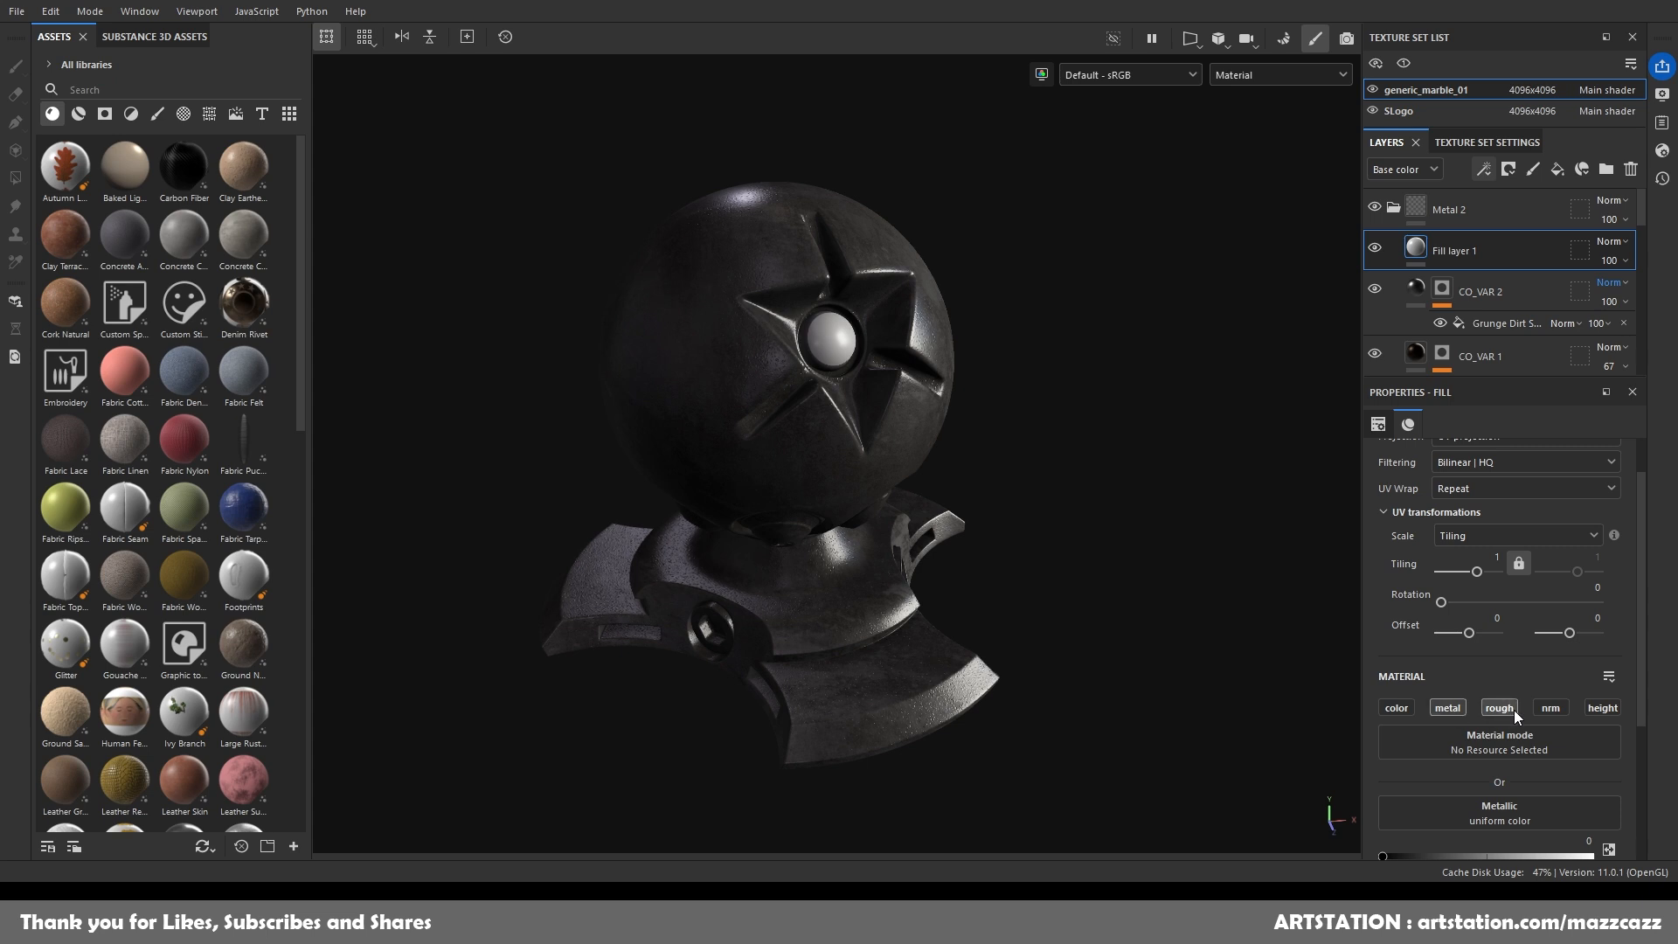
# Rename the new fill layer above CO_VAR 2 as RO_VAR 1.
pyautogui.doubleClick(1471, 253)
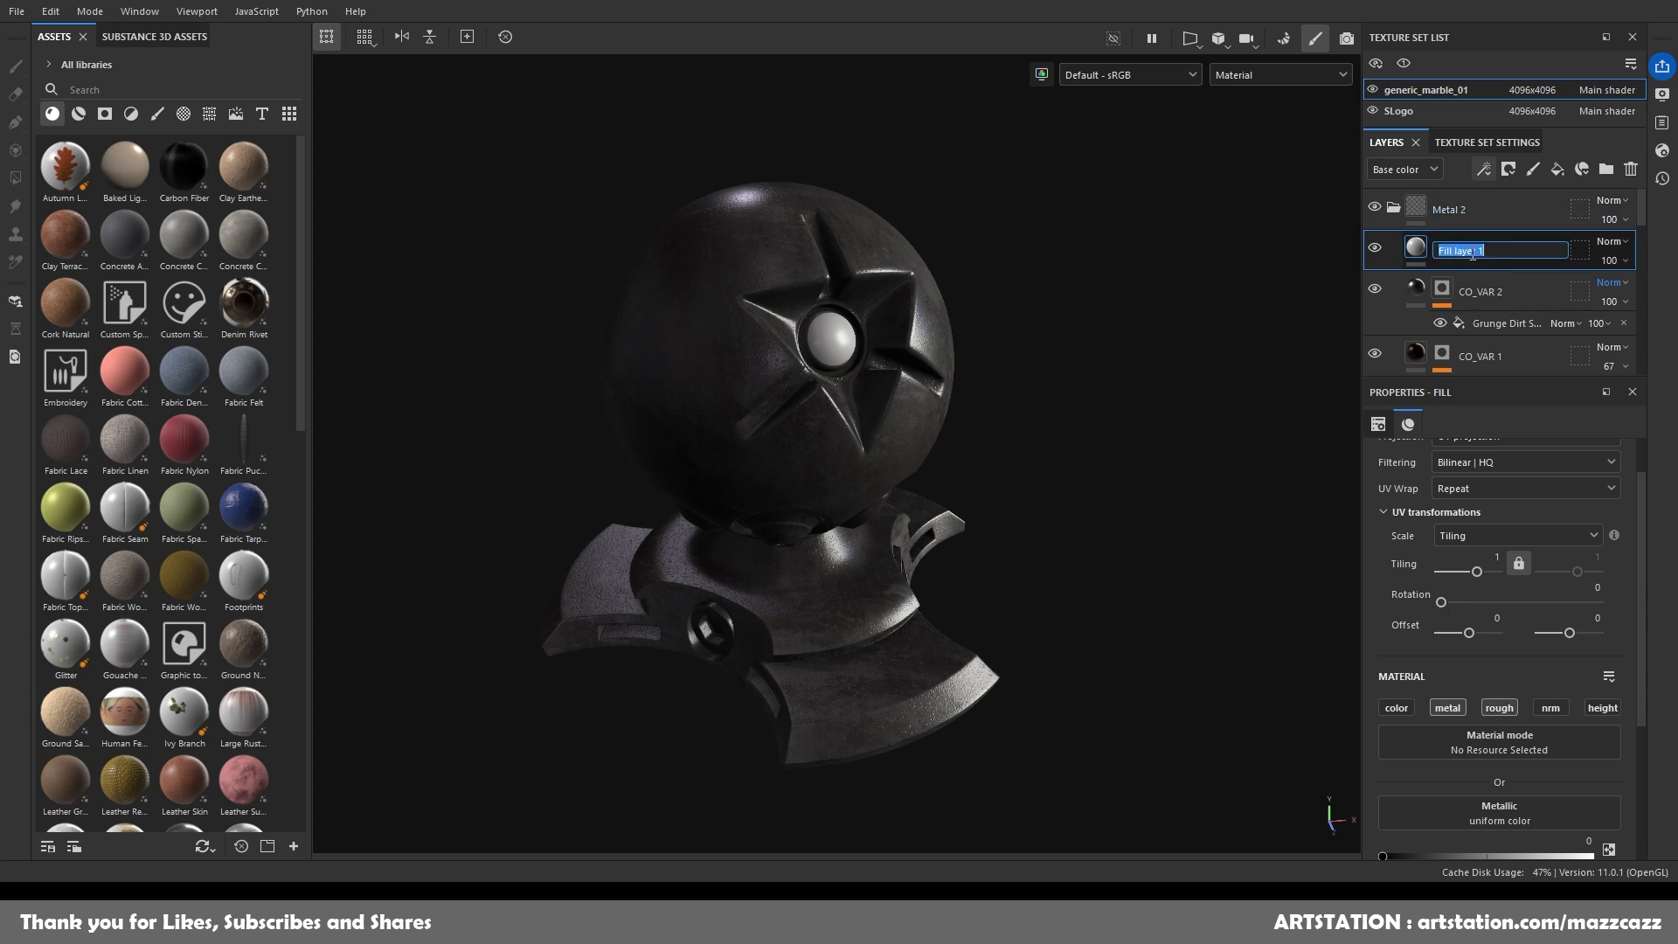
pyautogui.write('RO_C')
pyautogui.press('BackSpace')
pyautogui.write('VAR 1')
pyautogui.press('Return')
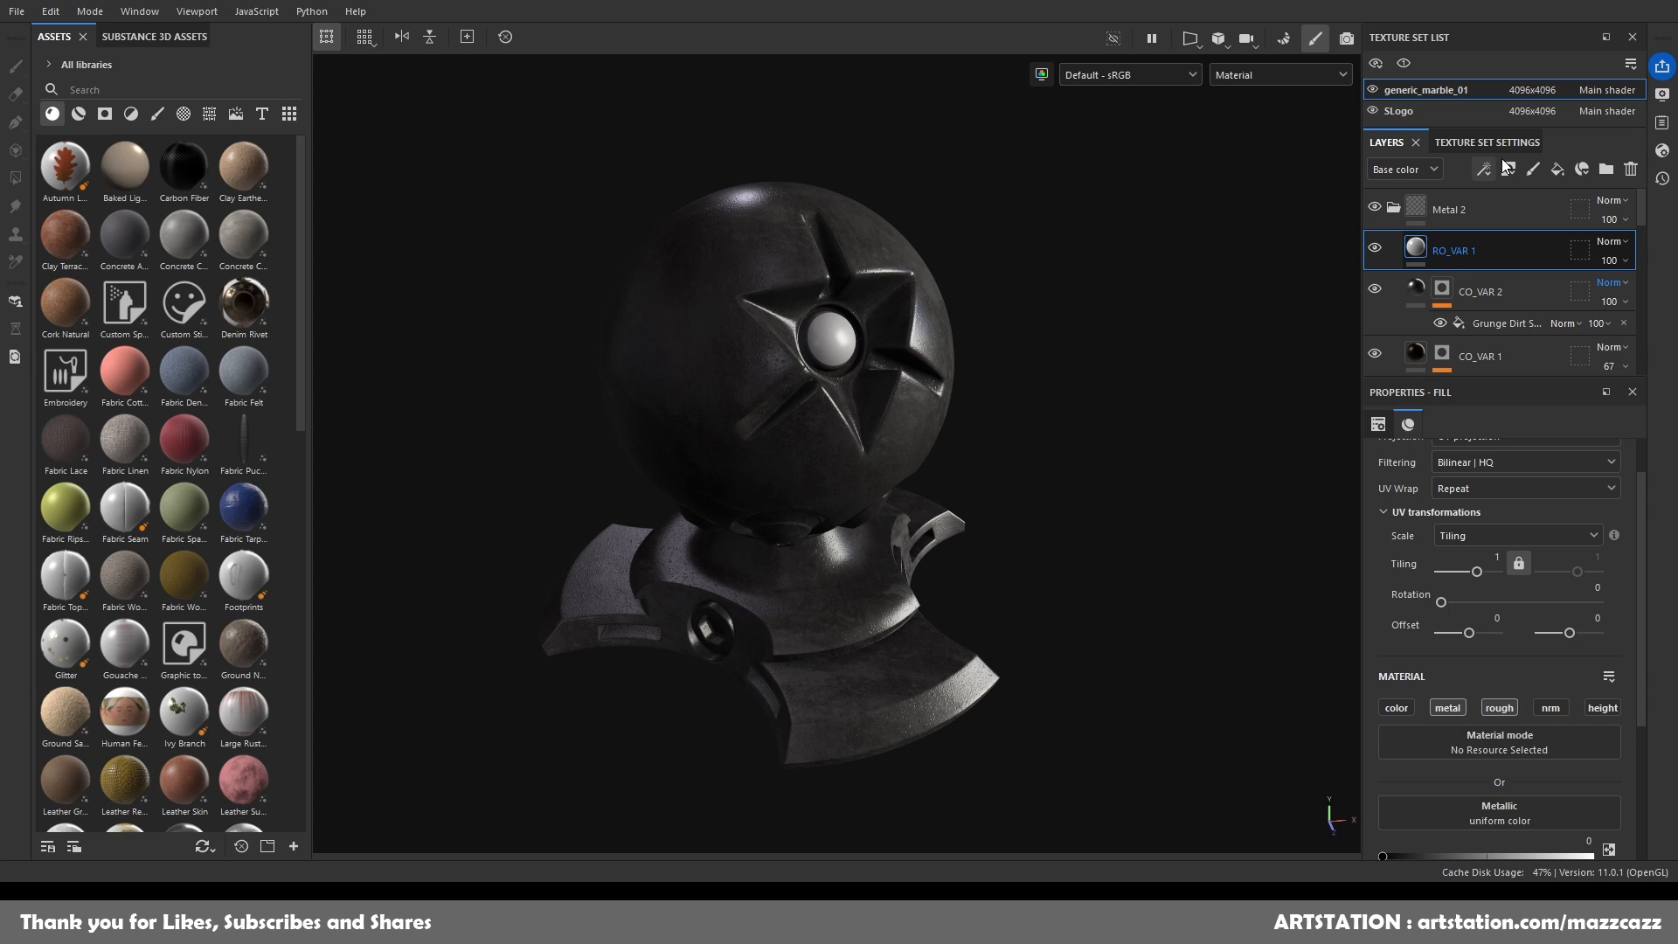
# Add a mask with a fill effect to the RO_VAR 1 layer.
pyautogui.click(1504, 17)
pyautogui.click(1484, 168)
pyautogui.click(1502, 235)
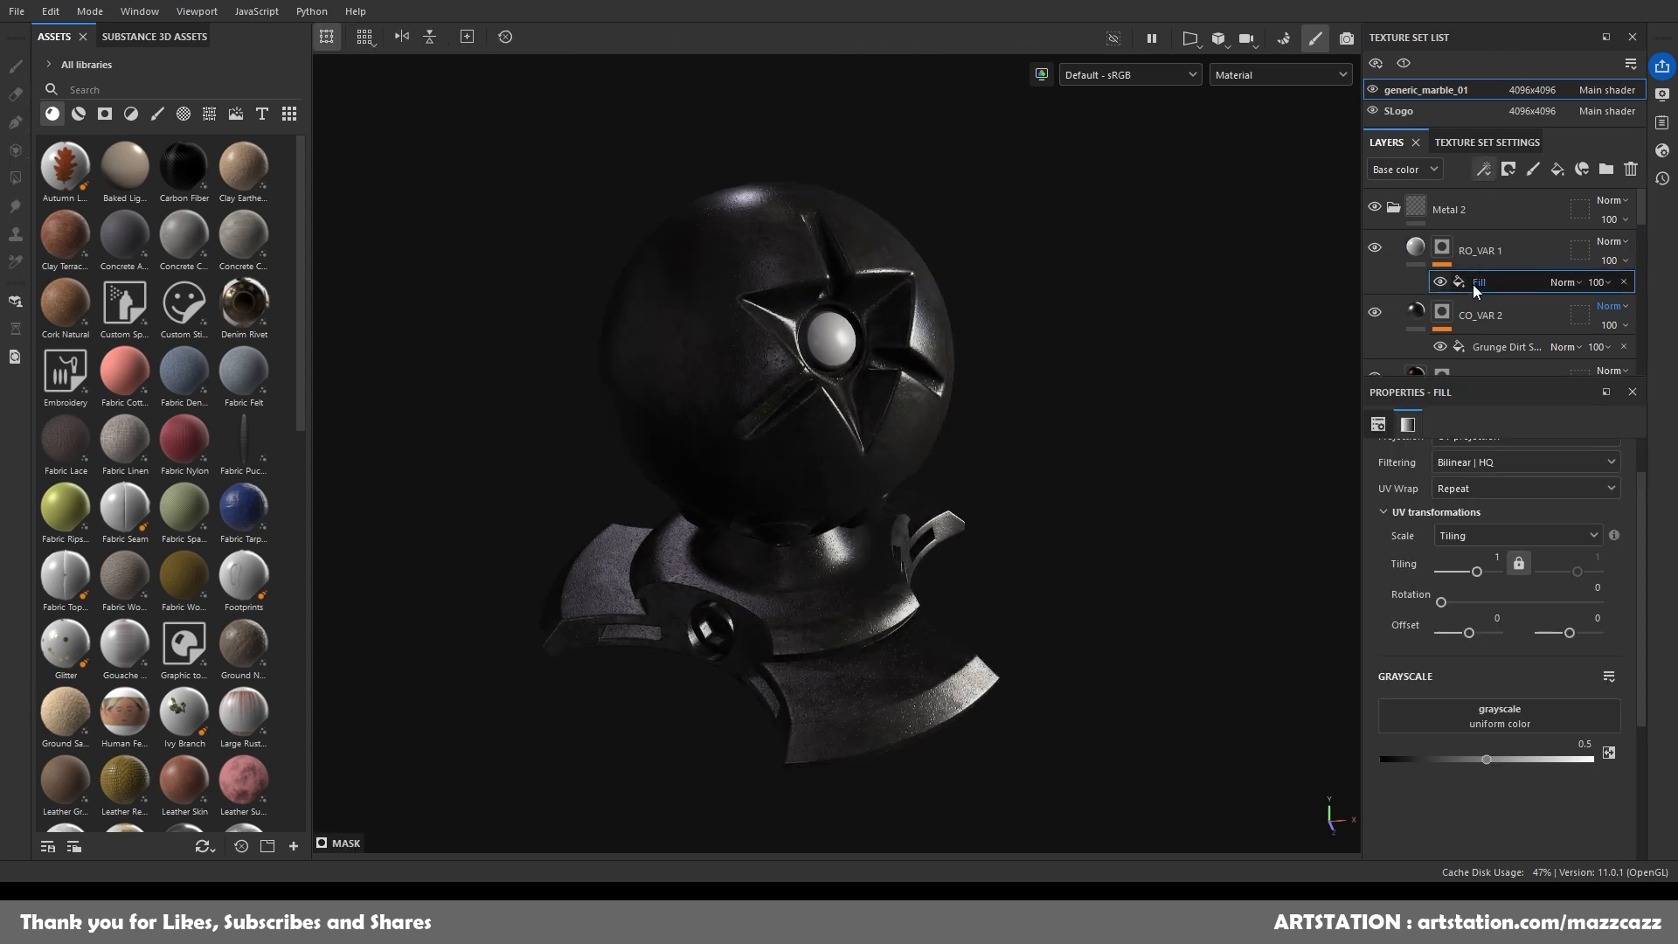
# Set the RO_VAR 1 layer's metallic value to 1 and its roughness to 0.5.
pyautogui.click(1420, 244)
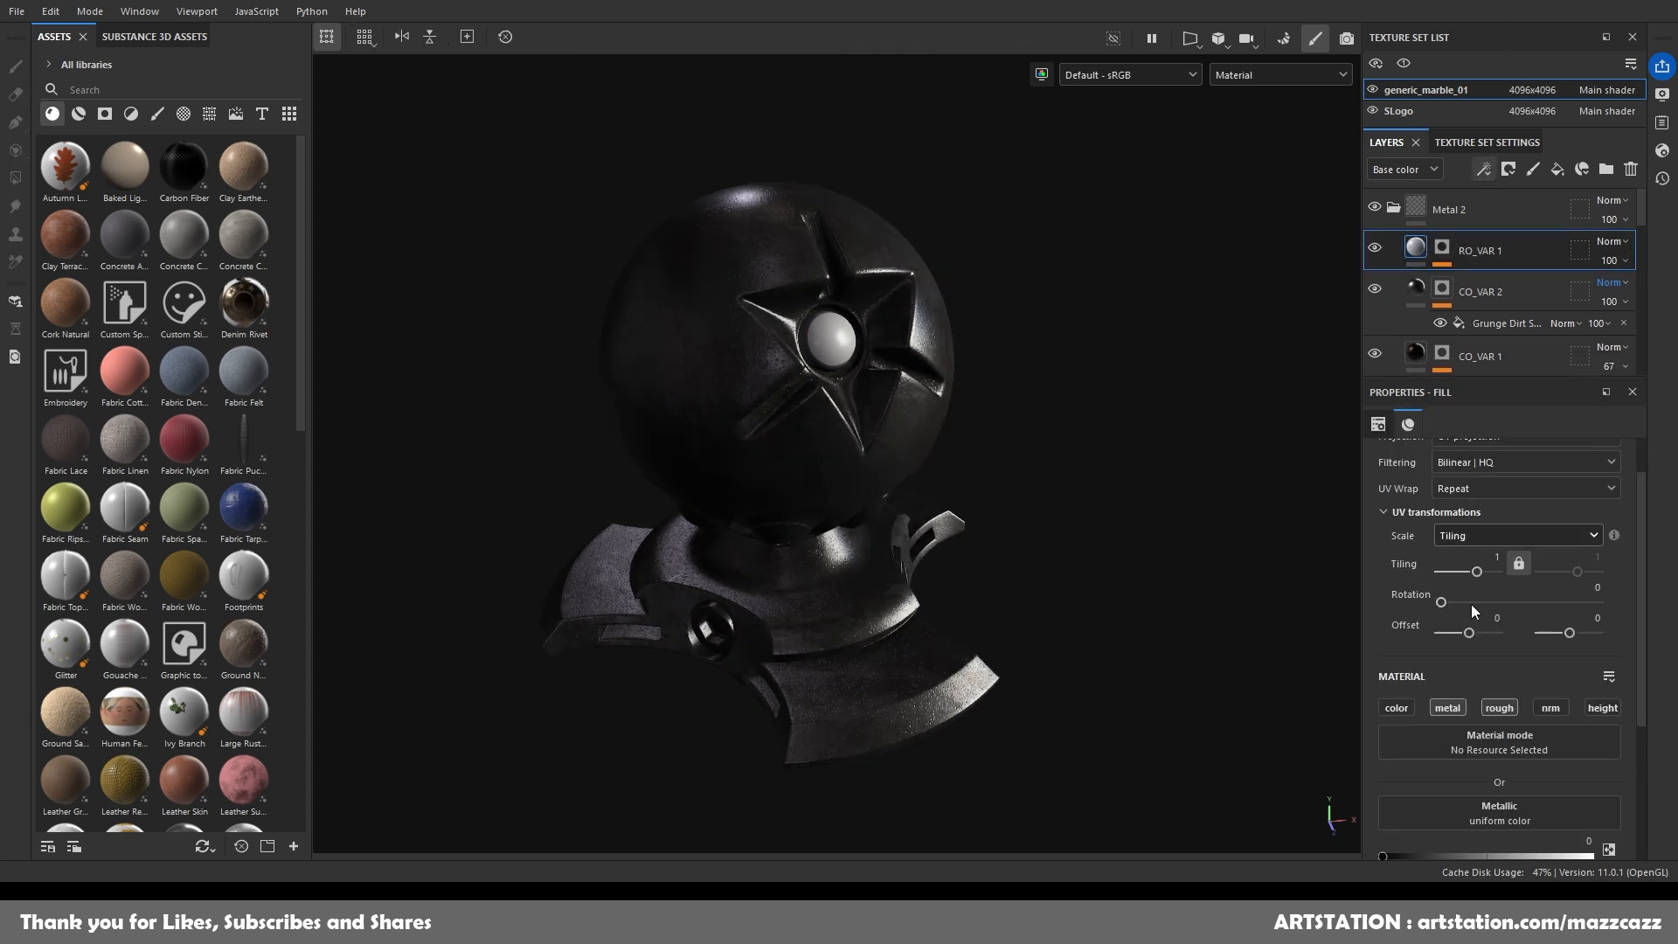
pyautogui.moveTo(1384, 647); pyautogui.dragTo(1591, 647)
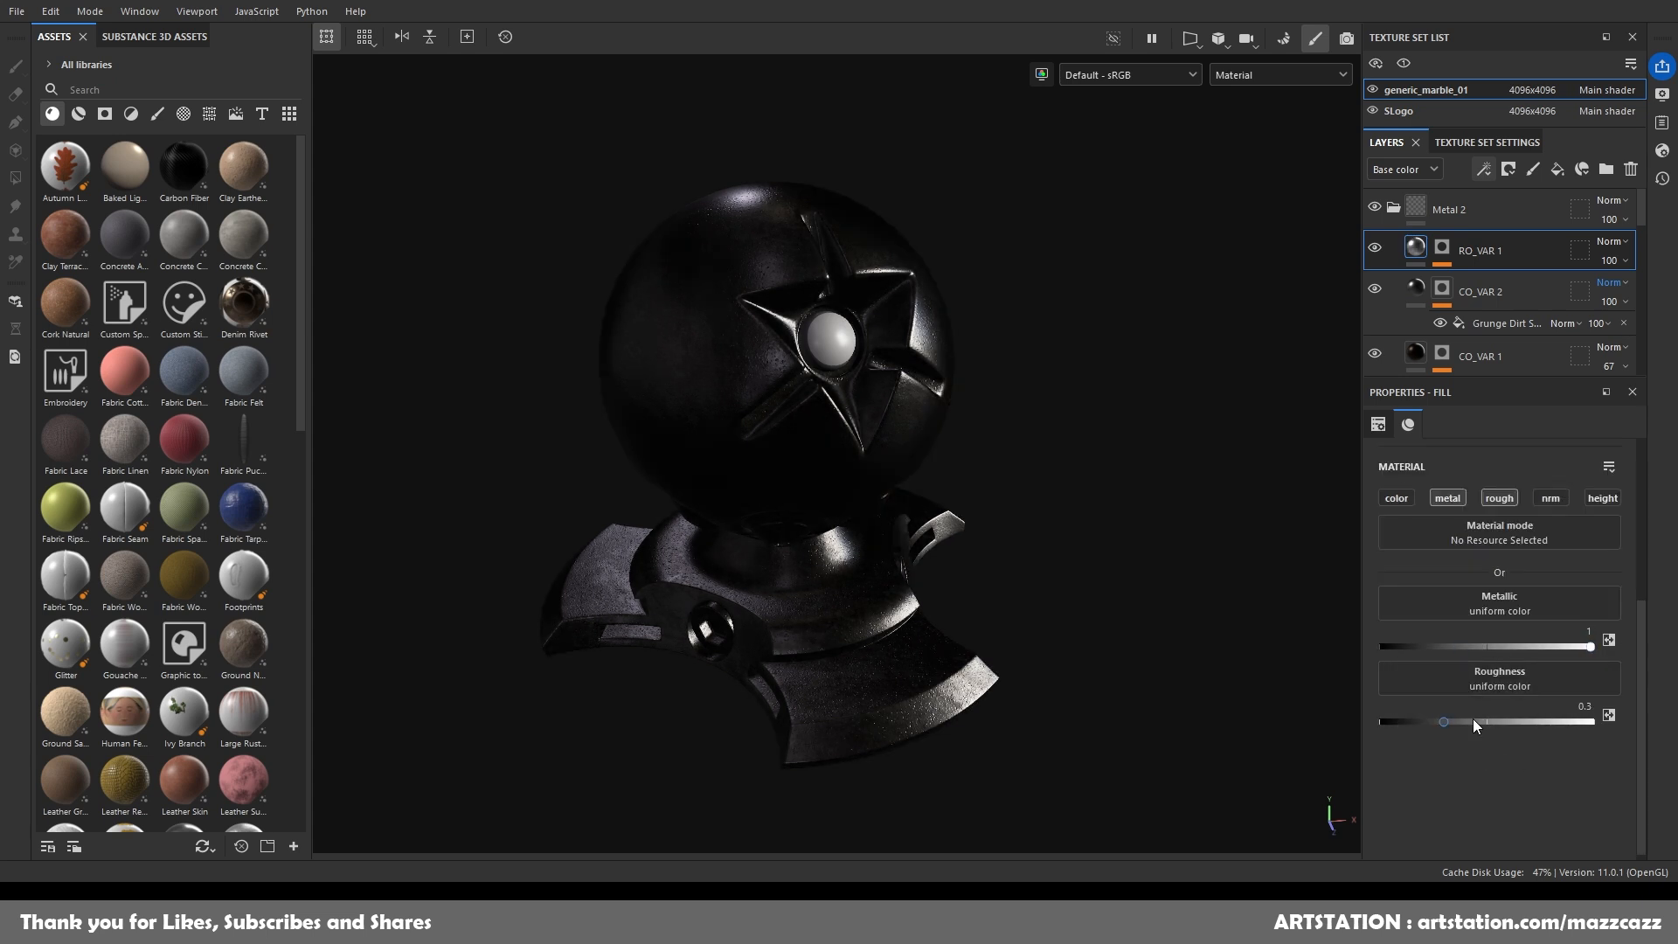
pyautogui.moveTo(1444, 721)
pyautogui.mouseDown()
pyautogui.moveTo(1524, 720)
pyautogui.moveTo(1492, 720)
pyautogui.mouseUp()
pyautogui.moveTo(1591, 707); pyautogui.dragTo(1563, 709)
pyautogui.write('.')
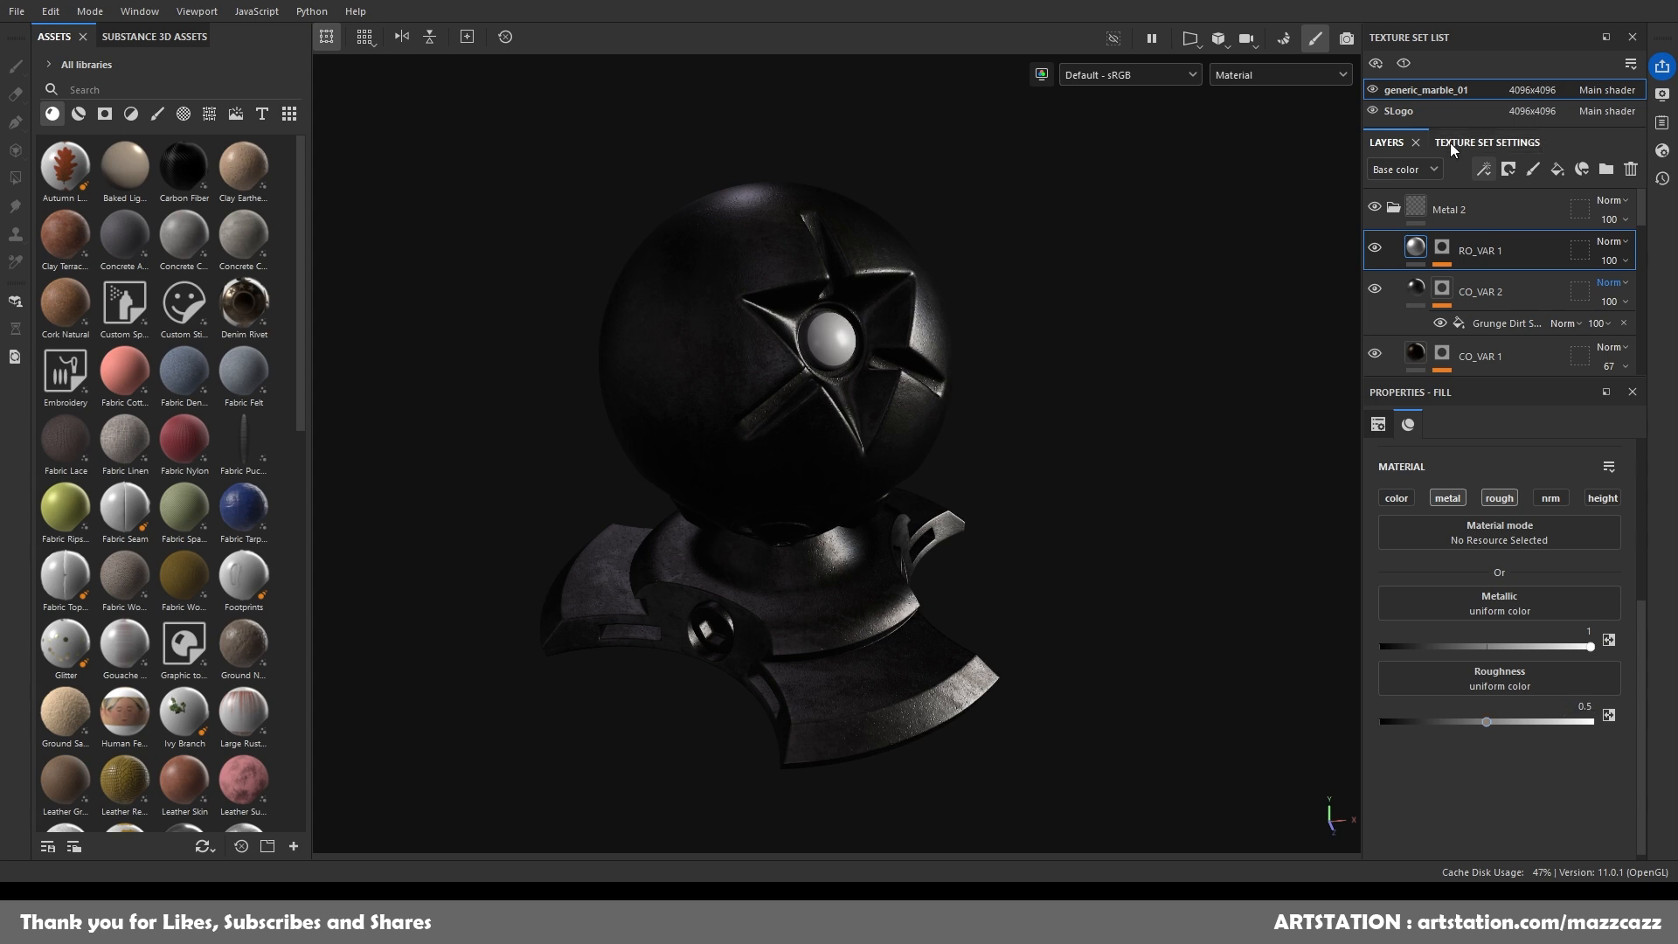
# Try Grunge Map 003 in RO_VAR 1's mask fill with the balance lowered to about 0.36.
pyautogui.click(1442, 263)
pyautogui.click(1481, 281)
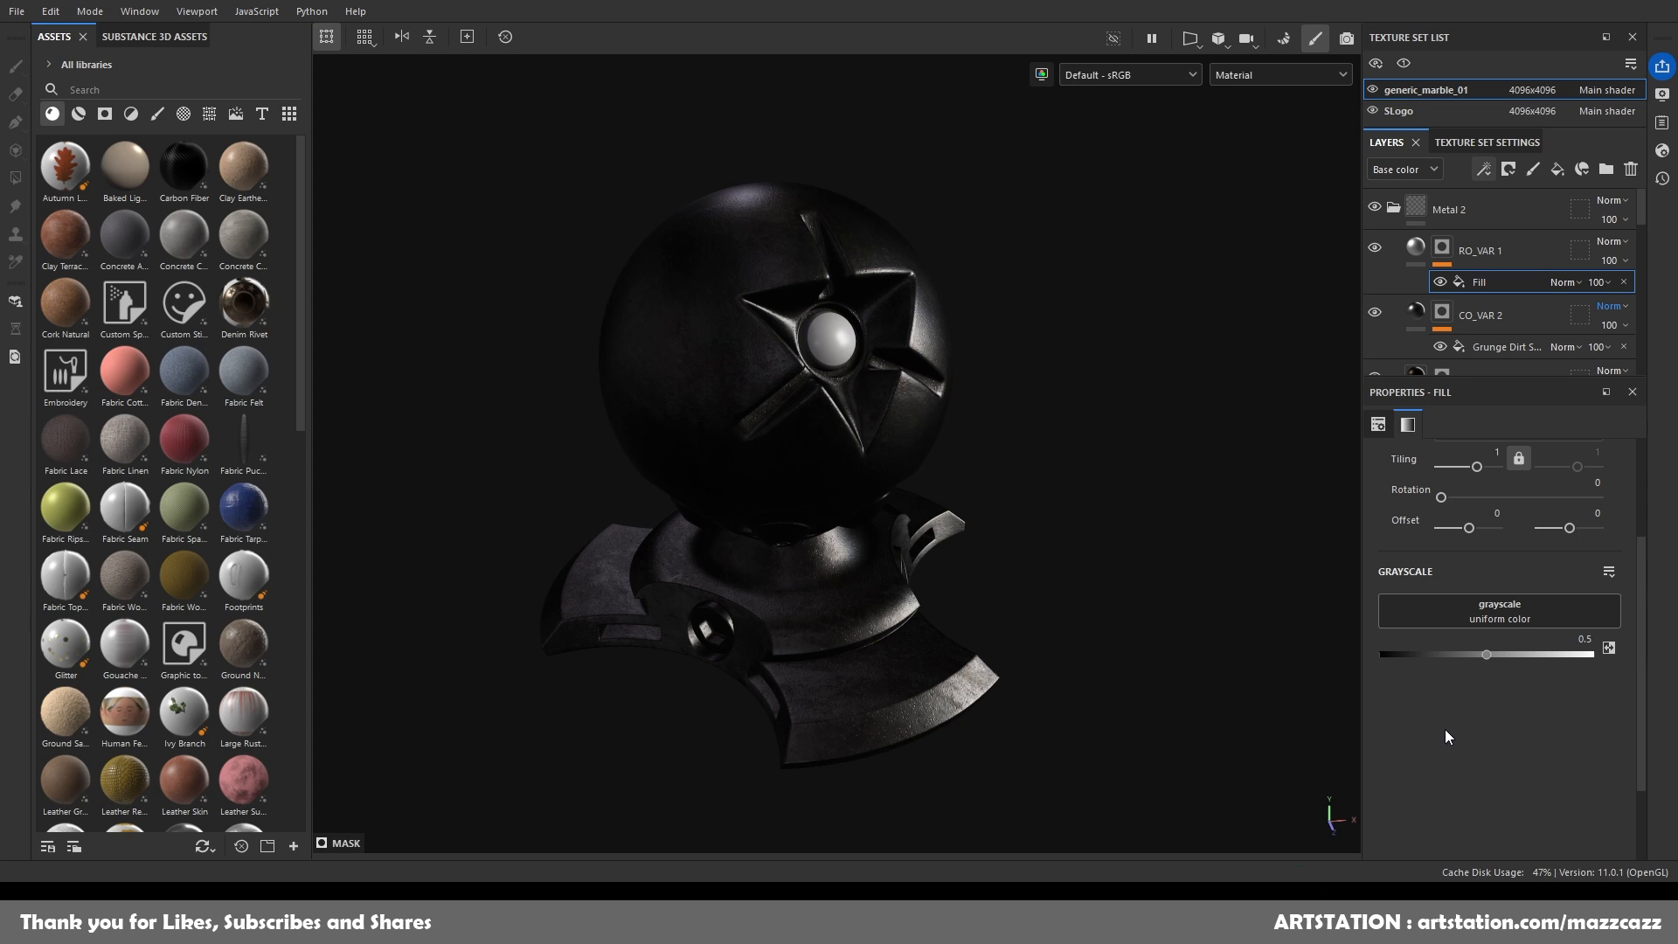
pyautogui.keyDown('alt'); pyautogui.moveTo(1128, 485); pyautogui.dragTo(1075, 341); pyautogui.keyUp('alt')
pyautogui.scroll(3, 871, 336)
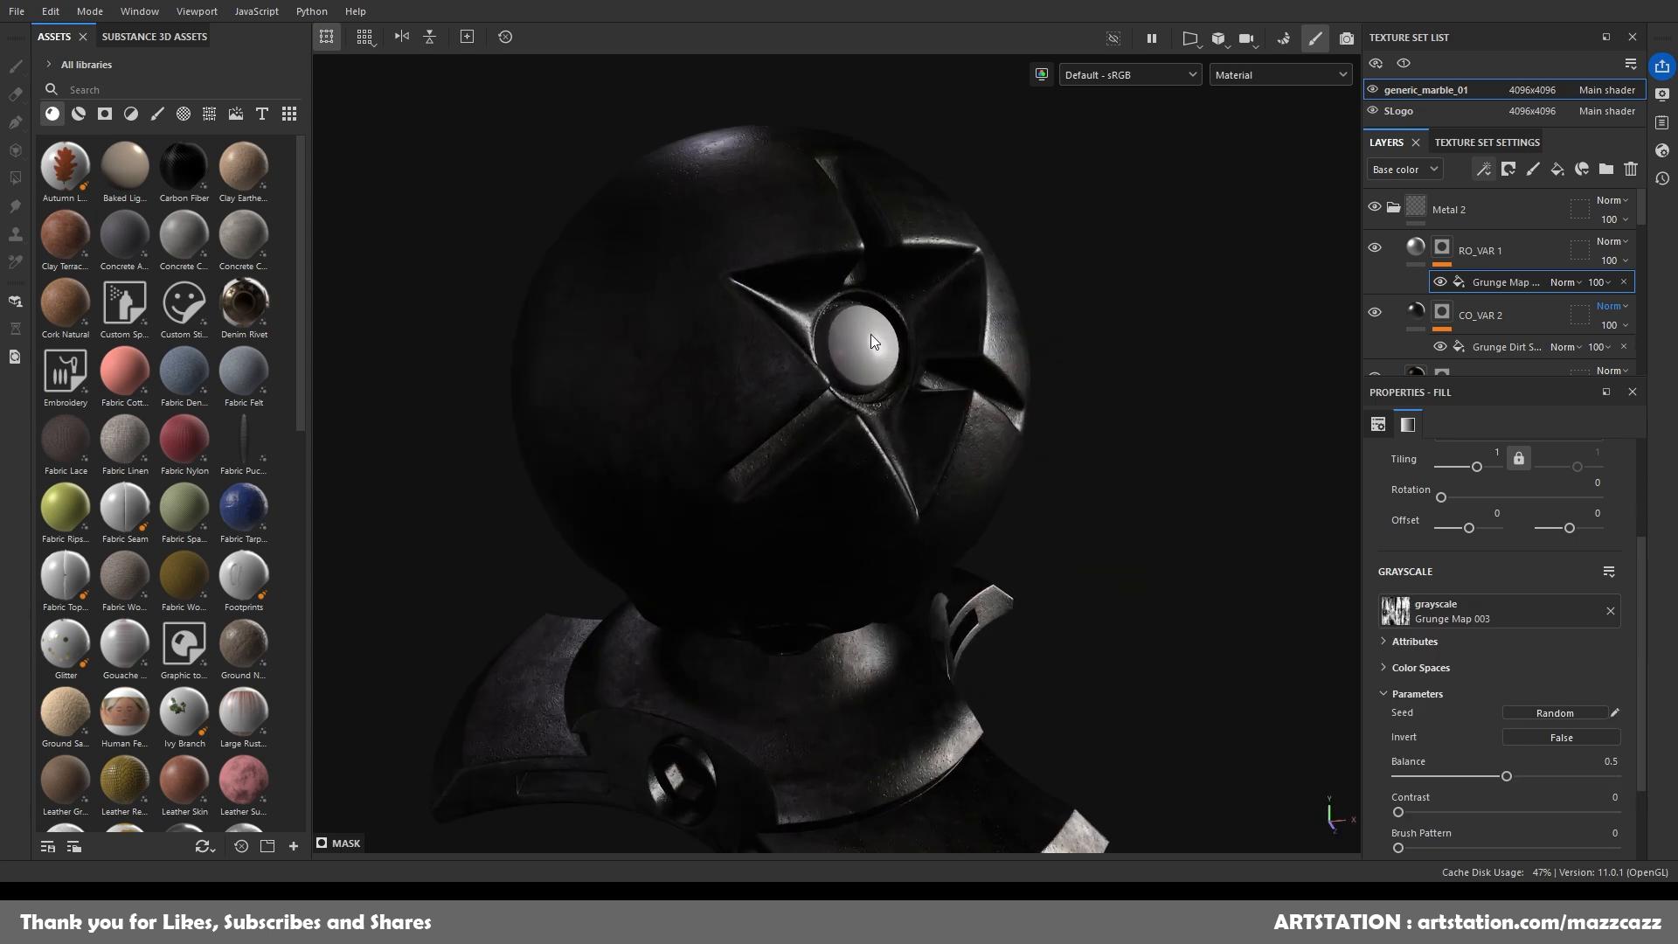
pyautogui.moveTo(1507, 774)
pyautogui.mouseDown()
pyautogui.moveTo(1418, 766)
pyautogui.moveTo(1454, 768)
pyautogui.moveTo(1445, 755)
pyautogui.mouseUp()
pyautogui.keyDown('alt'); pyautogui.moveTo(997, 498); pyautogui.dragTo(978, 454); pyautogui.keyUp('alt')
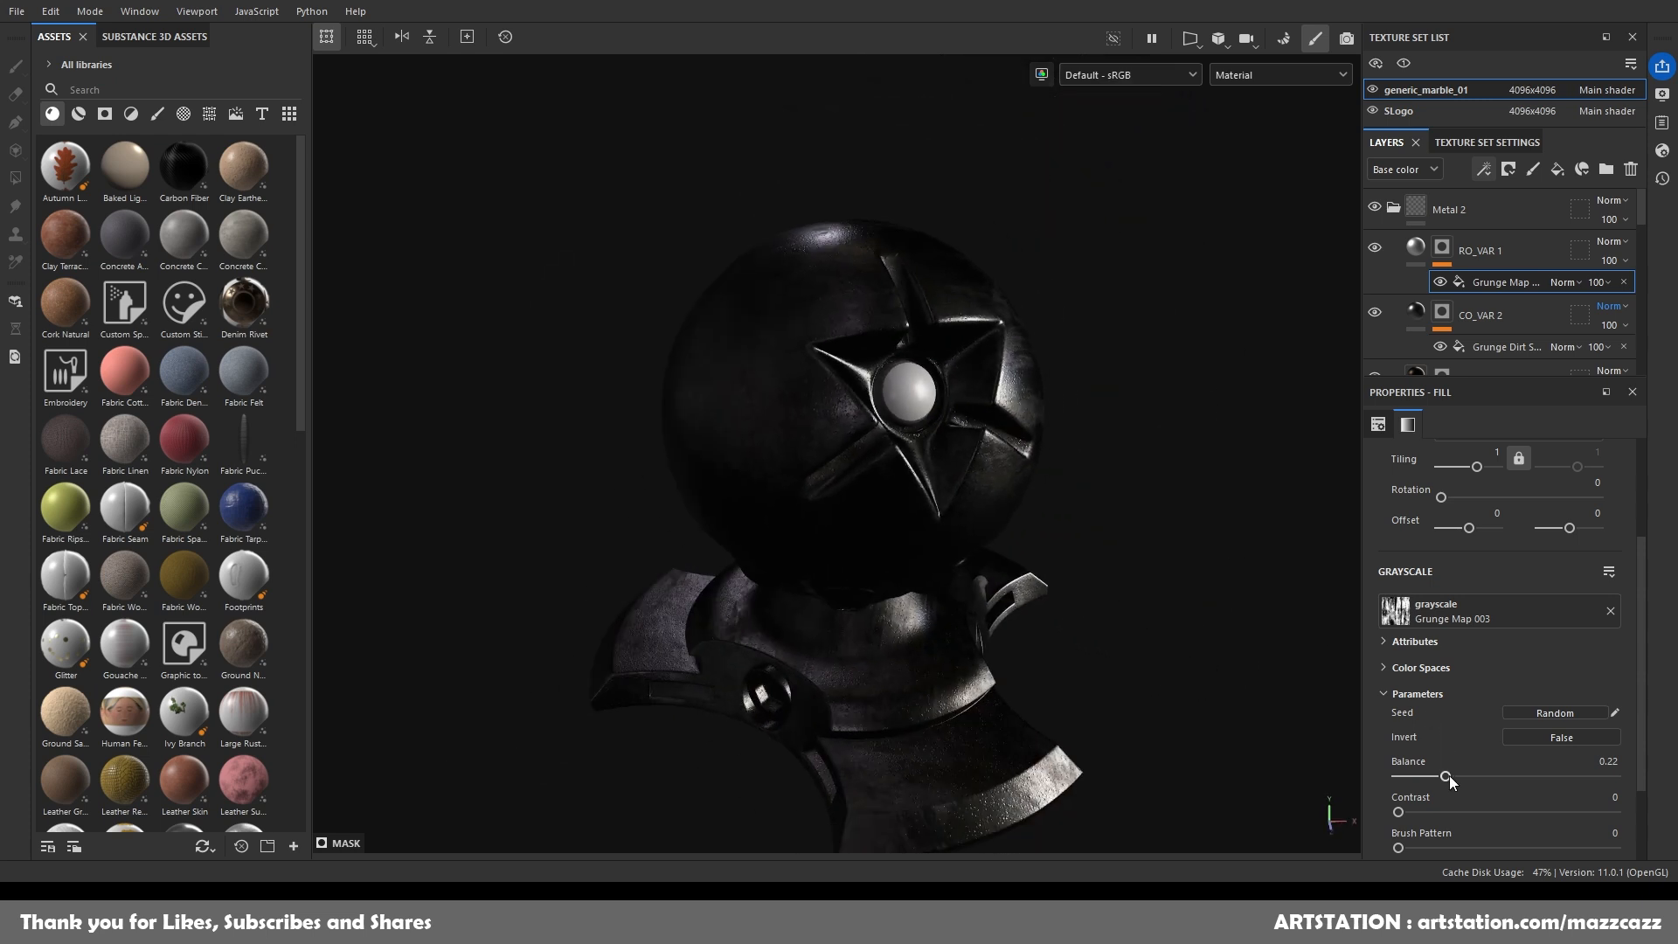
pyautogui.moveTo(1446, 776); pyautogui.dragTo(1511, 777)
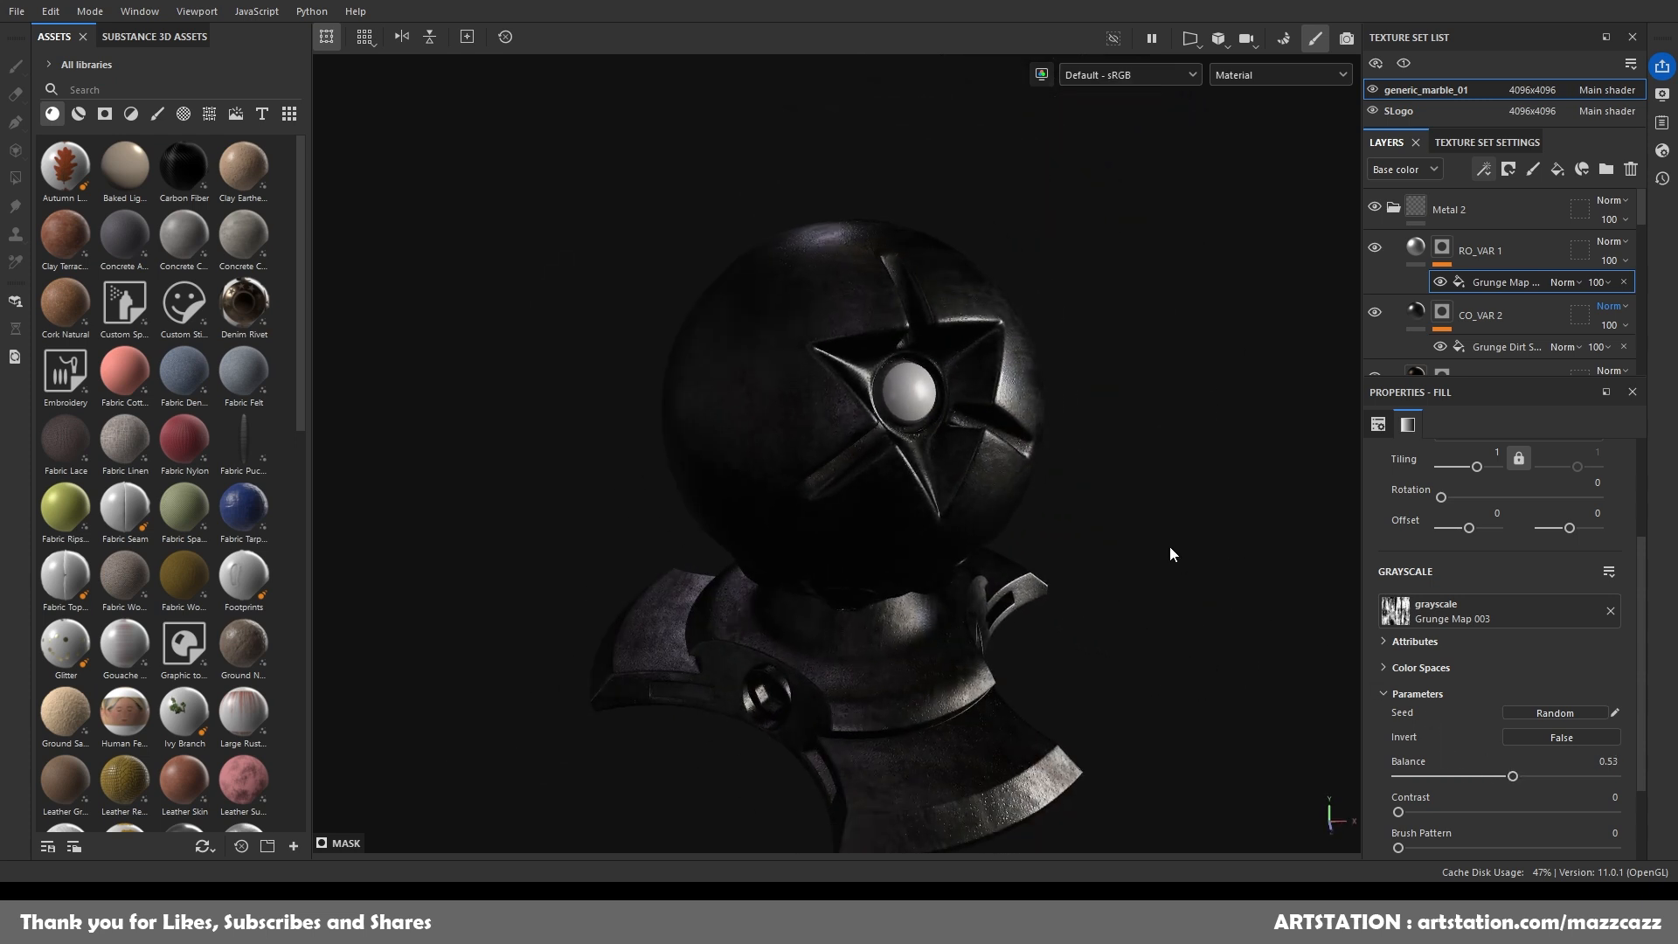
pyautogui.moveTo(1513, 777); pyautogui.dragTo(1481, 776)
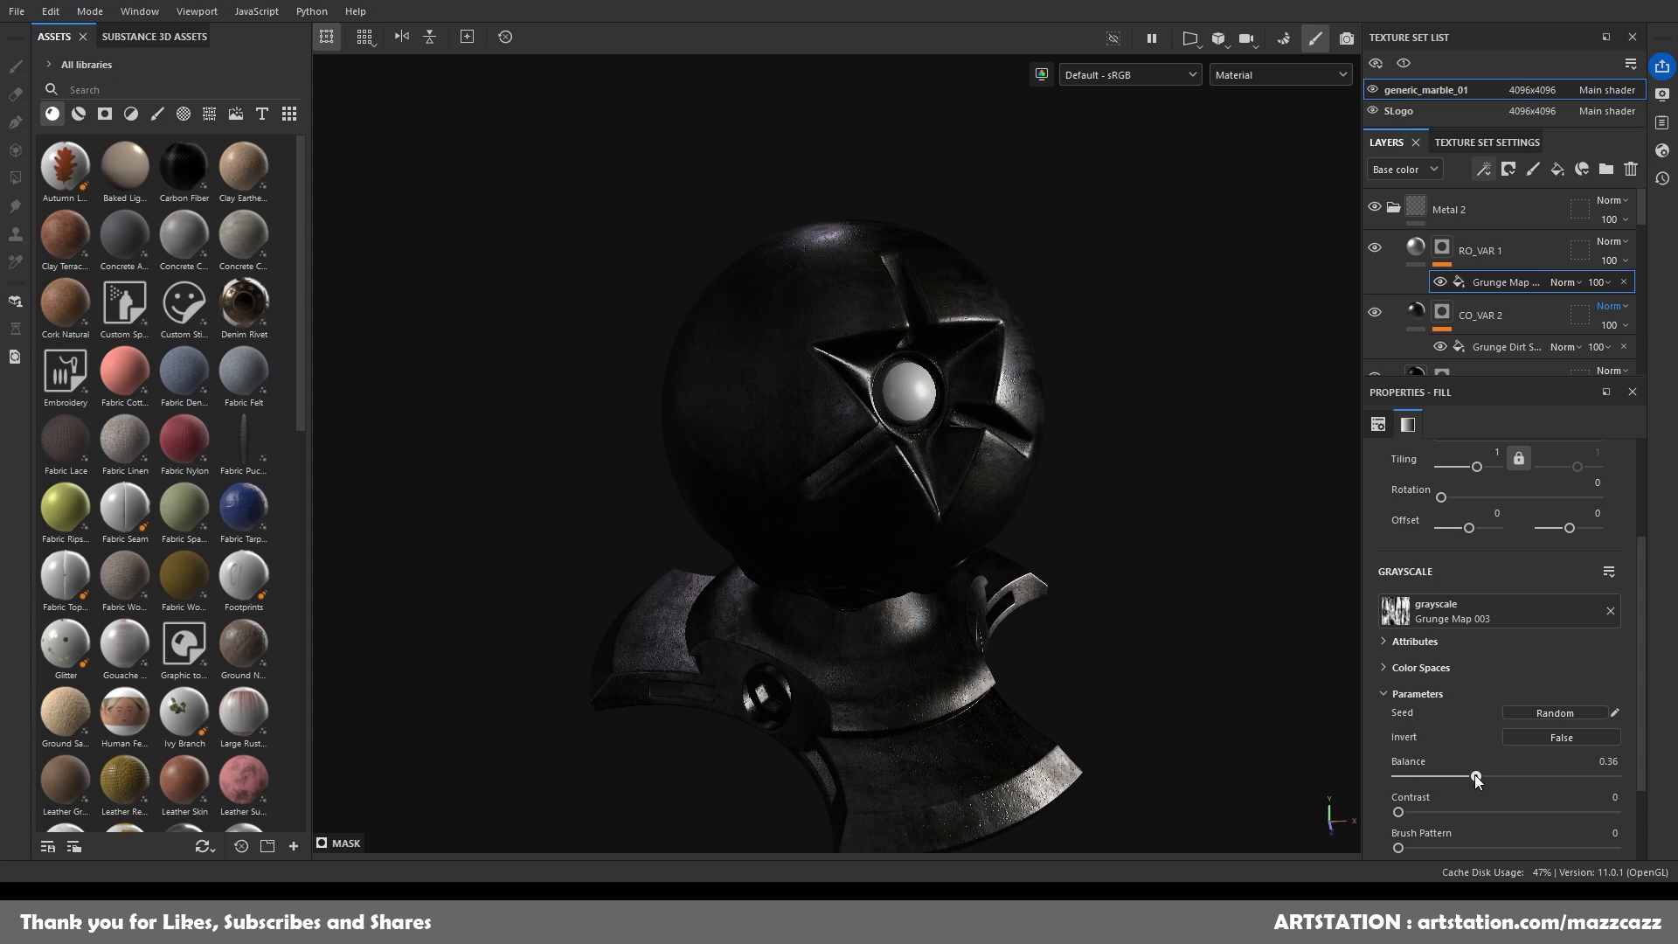
# Replace the grunge texture in RO_VAR 1's mask fill with Grunge Cobweb after trying Grunge Bush.
pyautogui.click(1550, 680)
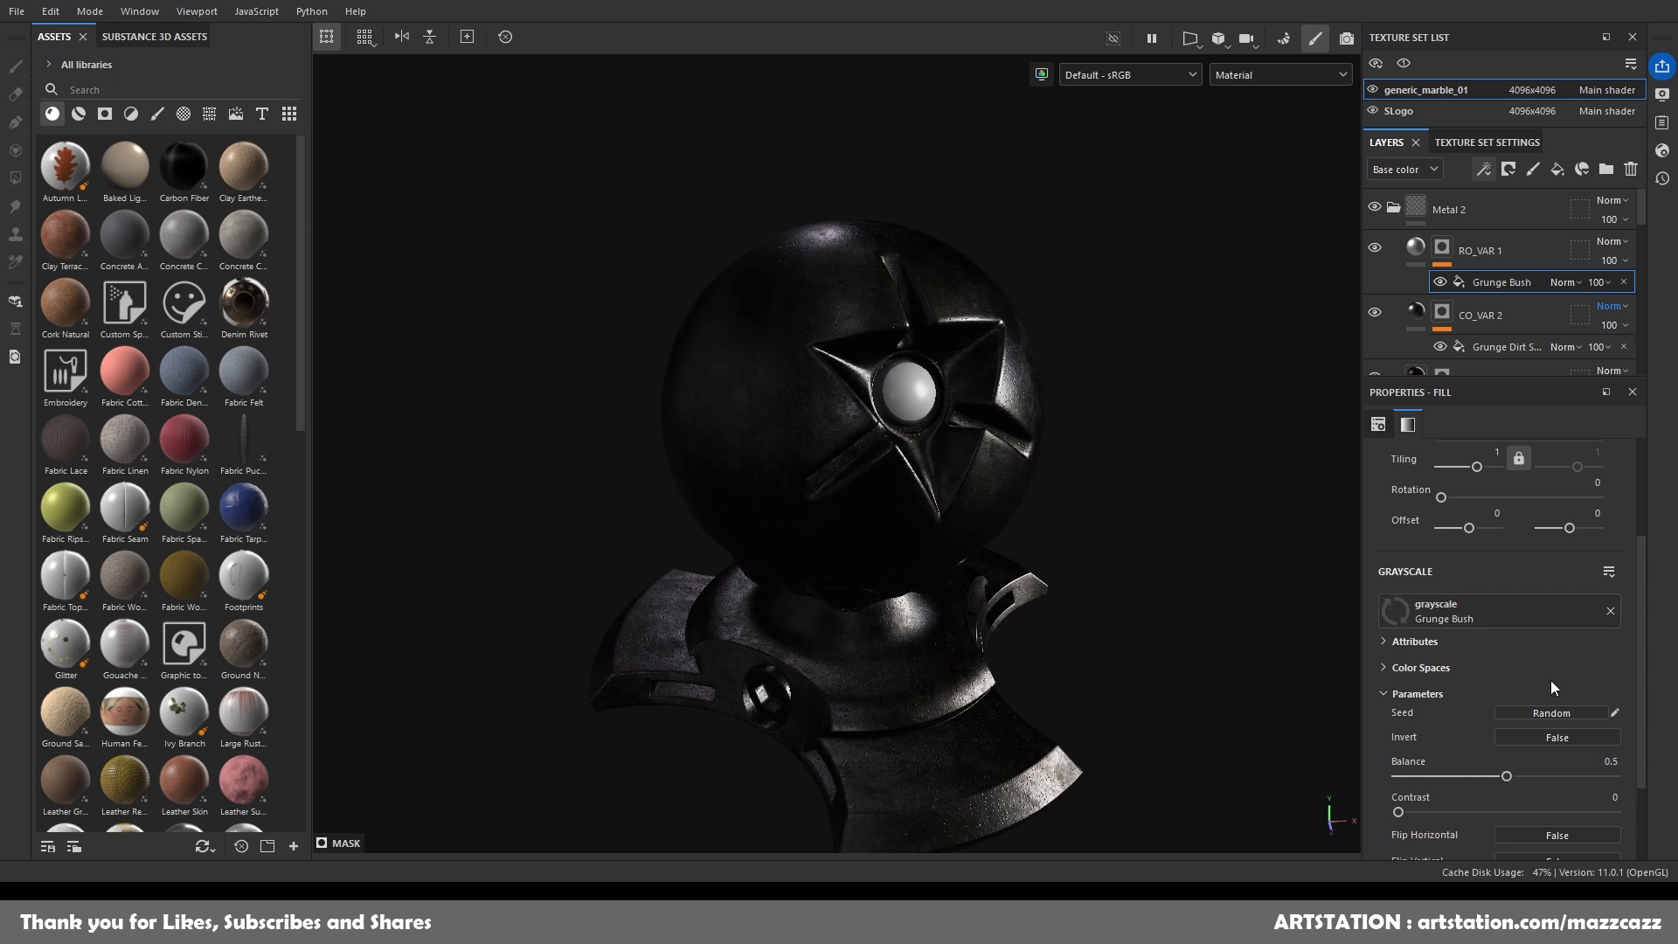
pyautogui.click(1637, 700)
pyautogui.keyDown('alt'); pyautogui.moveTo(1176, 517); pyautogui.dragTo(940, 492); pyautogui.keyUp('alt')
pyautogui.scroll(3, 894, 391)
pyautogui.scroll(-4, 879, 374)
pyautogui.keyDown('alt'); pyautogui.moveTo(880, 374); pyautogui.dragTo(982, 424); pyautogui.keyUp('alt')
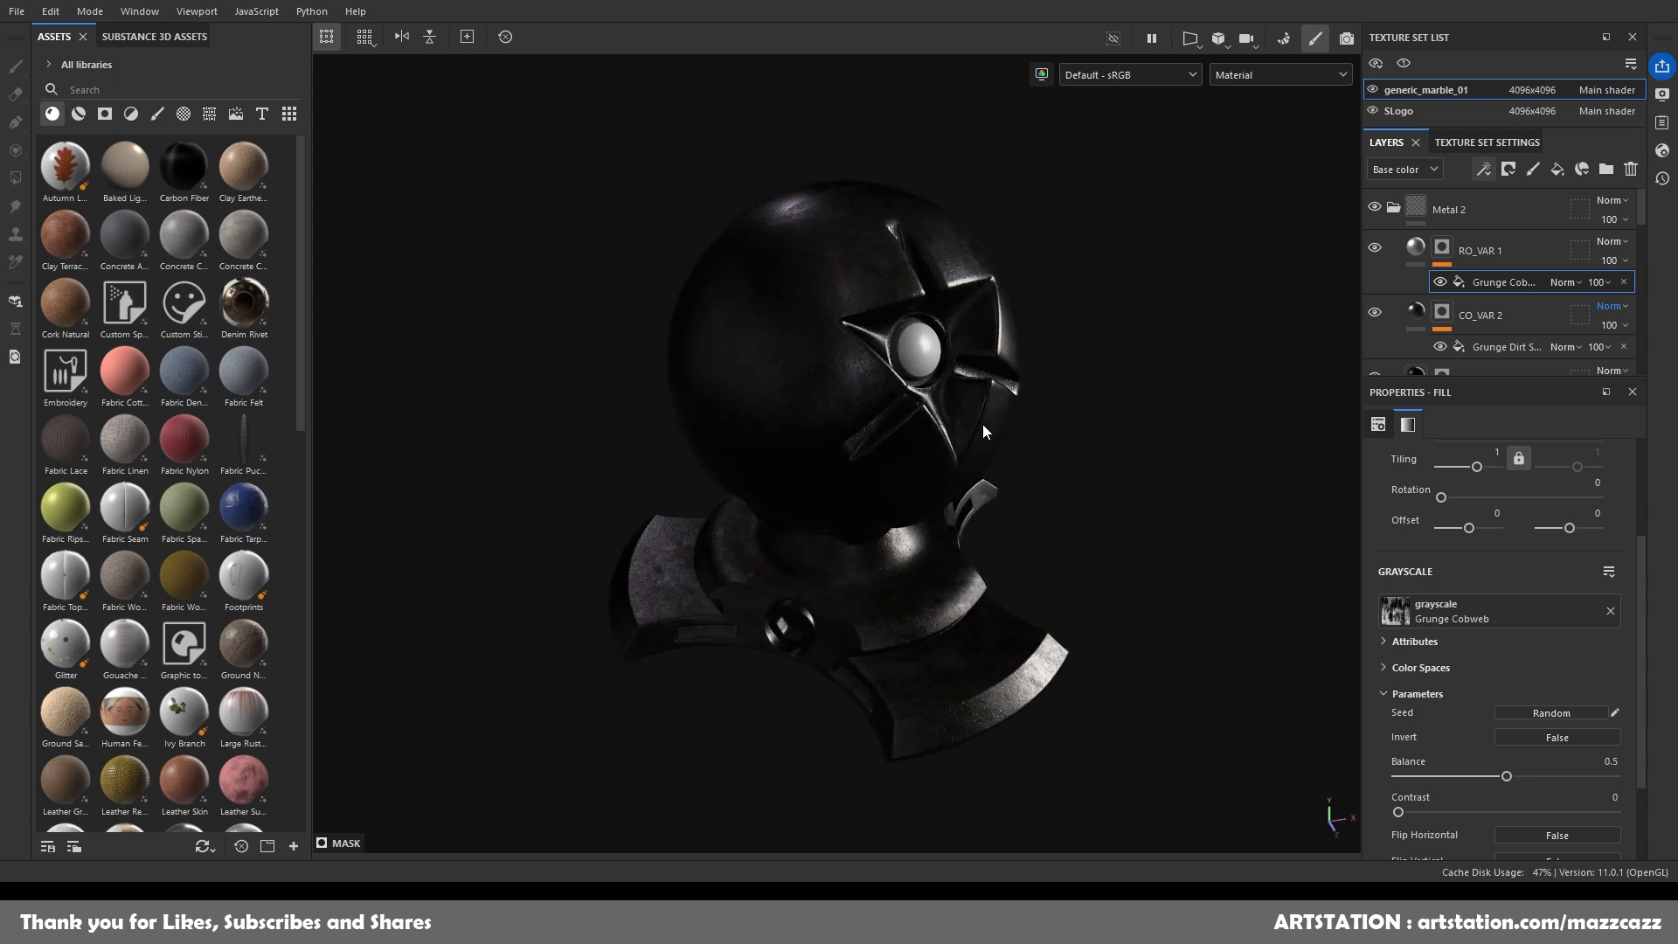
# Change the CO_VAR 1 layer's base color to a lighter brown.
pyautogui.scroll(-3, 1397, 312)
pyautogui.click(1486, 222)
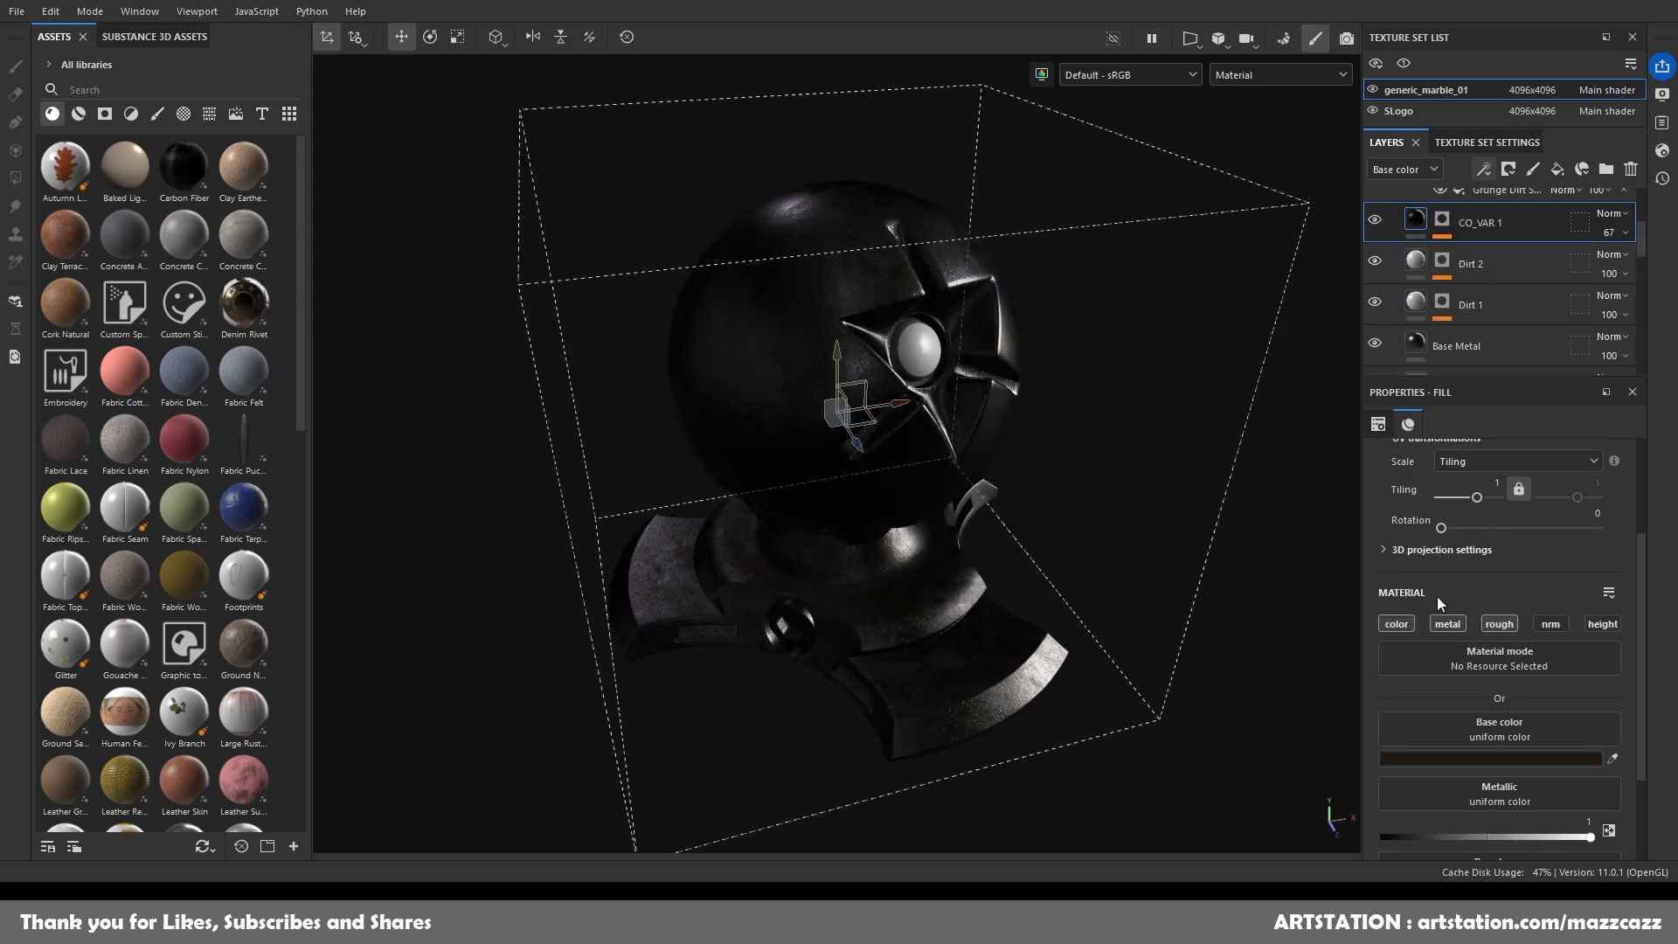
pyautogui.moveTo(1413, 762)
pyautogui.mouseDown()
pyautogui.moveTo(1419, 713)
pyautogui.moveTo(1418, 732)
pyautogui.mouseUp()
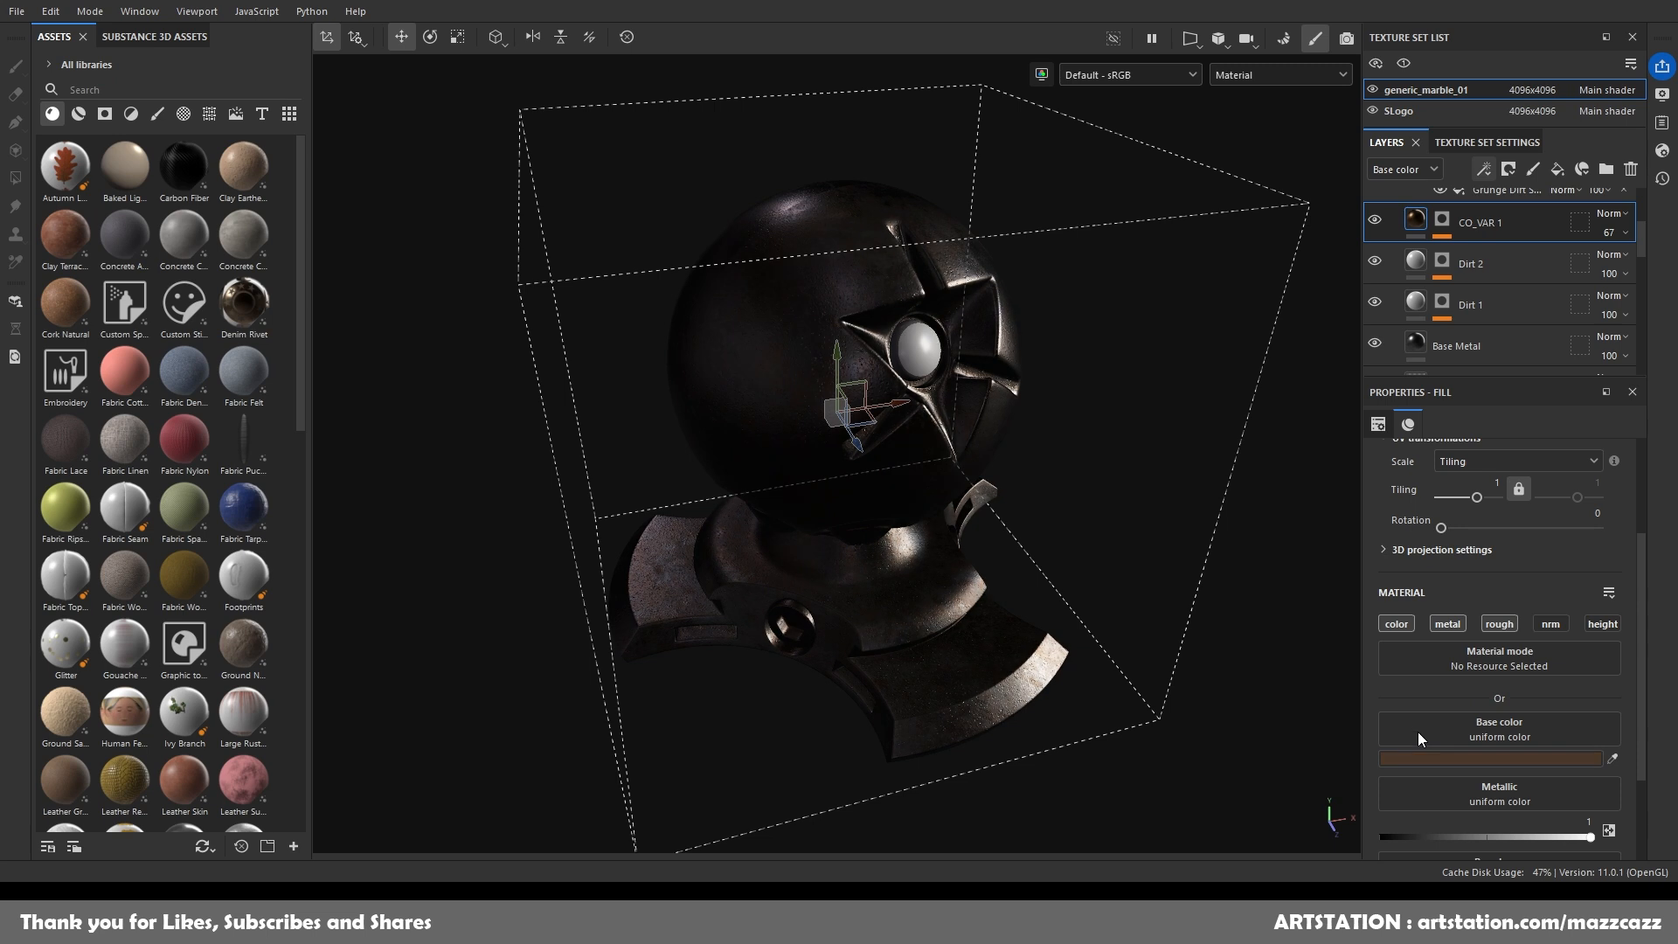
pyautogui.click(1280, 613)
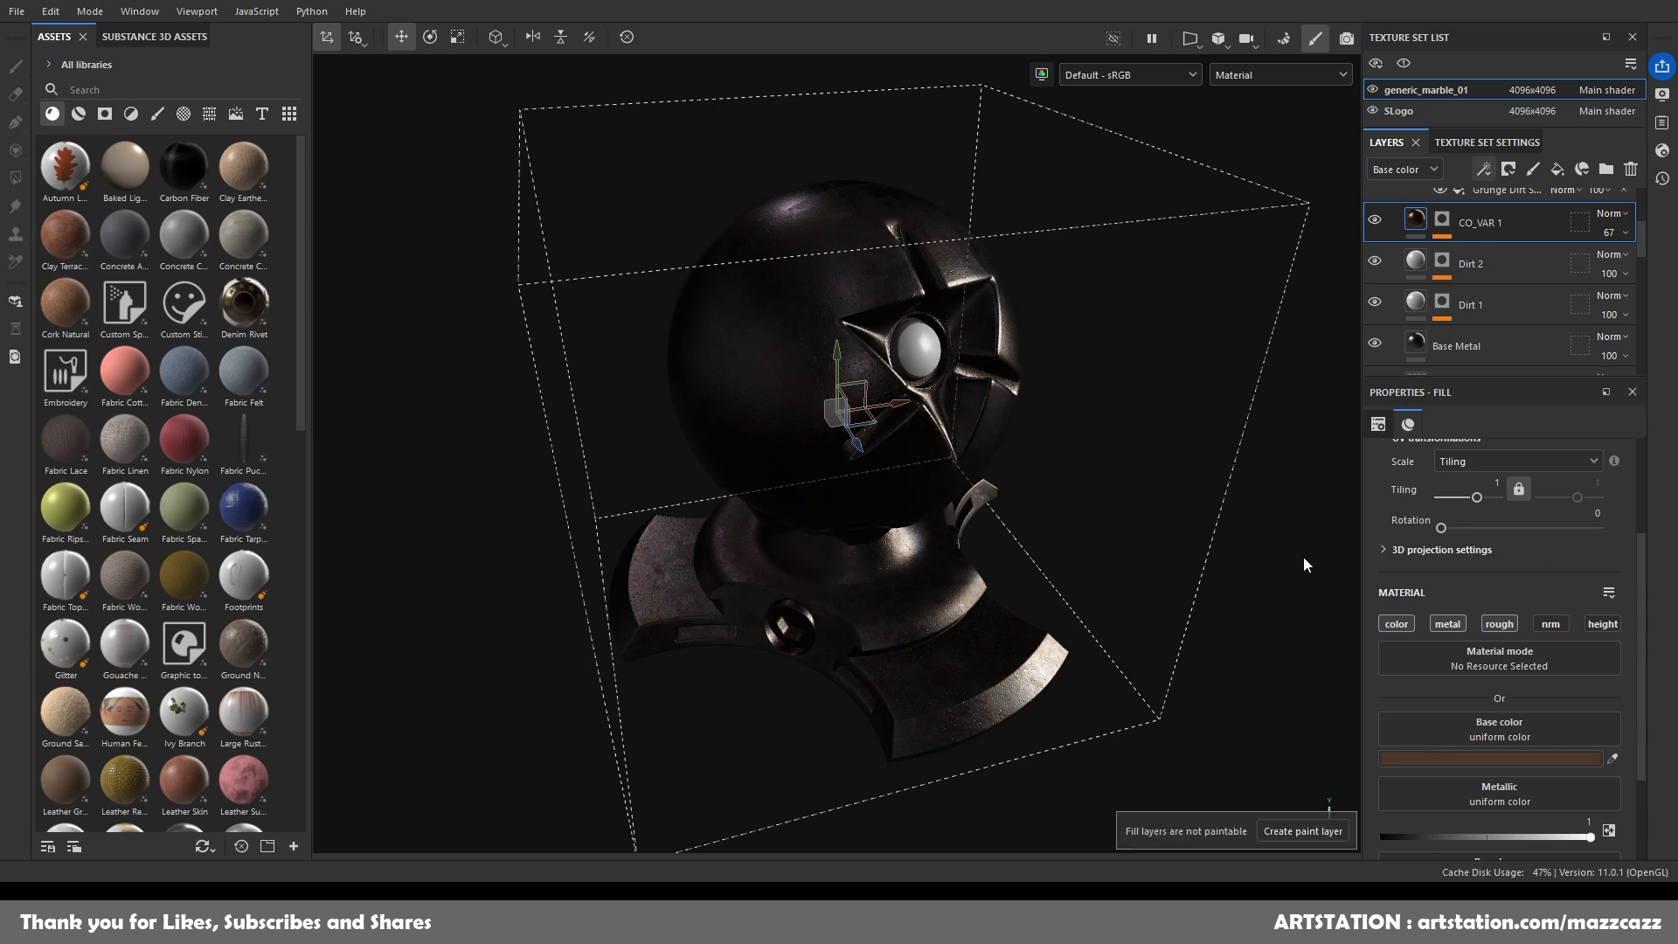
# Set the Dirt 2 layer's projection to Tri-planar projection and open the Dirt 3 fill in its mask.
pyautogui.click(1417, 263)
pyautogui.click(1416, 263)
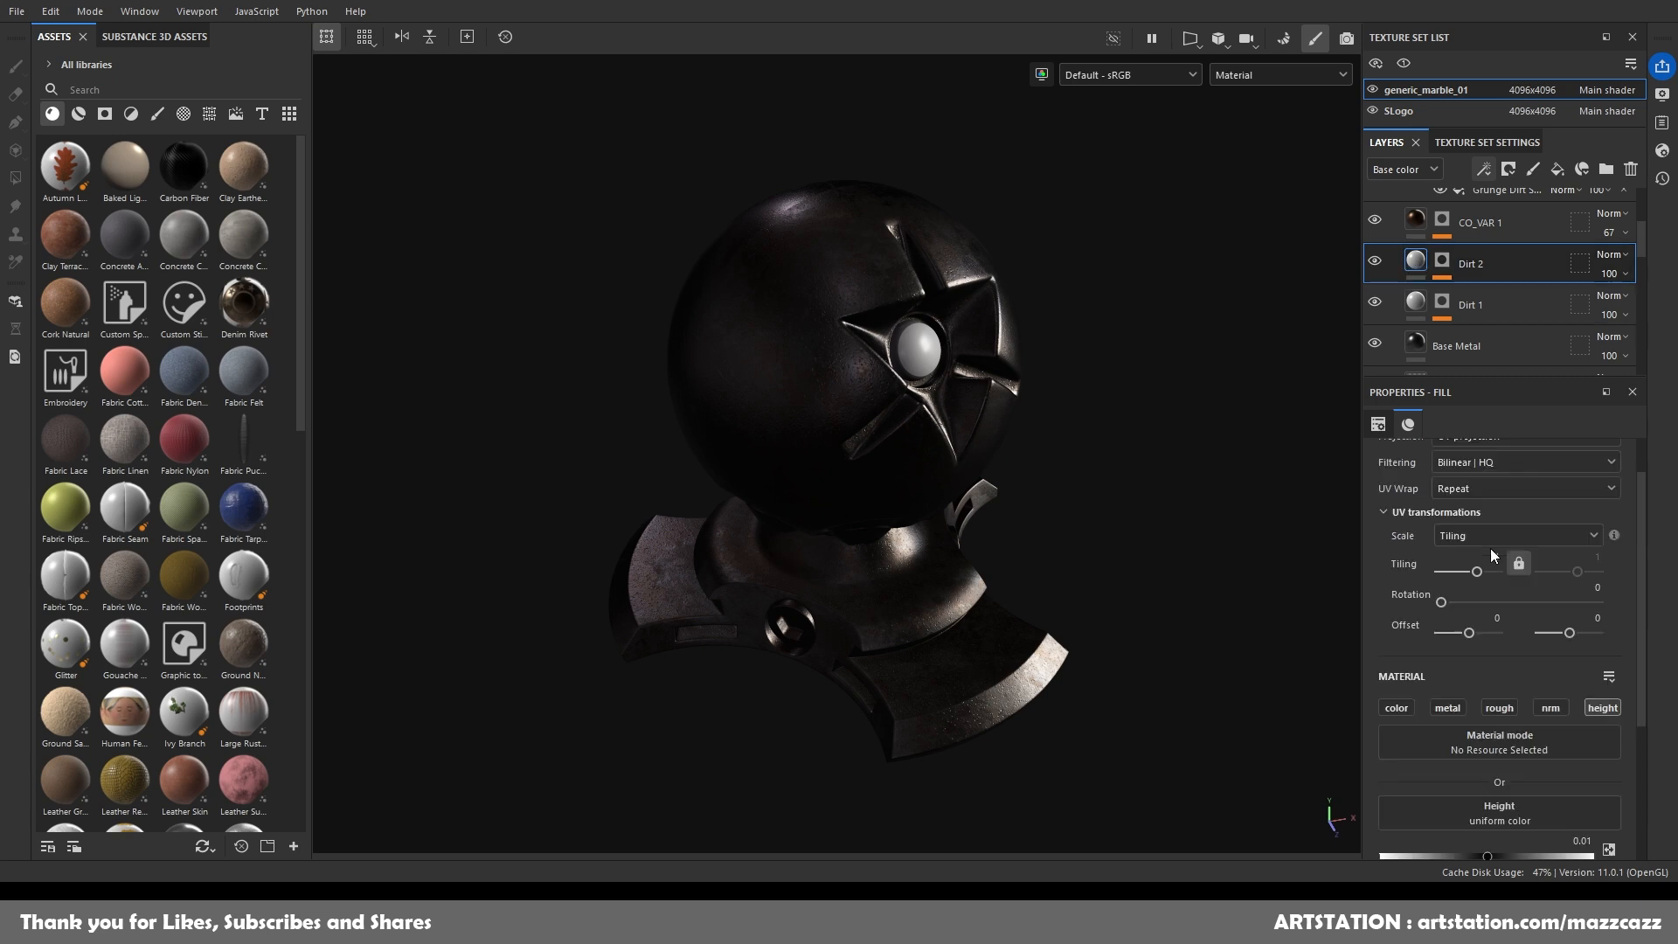
pyautogui.scroll(2, 1496, 547)
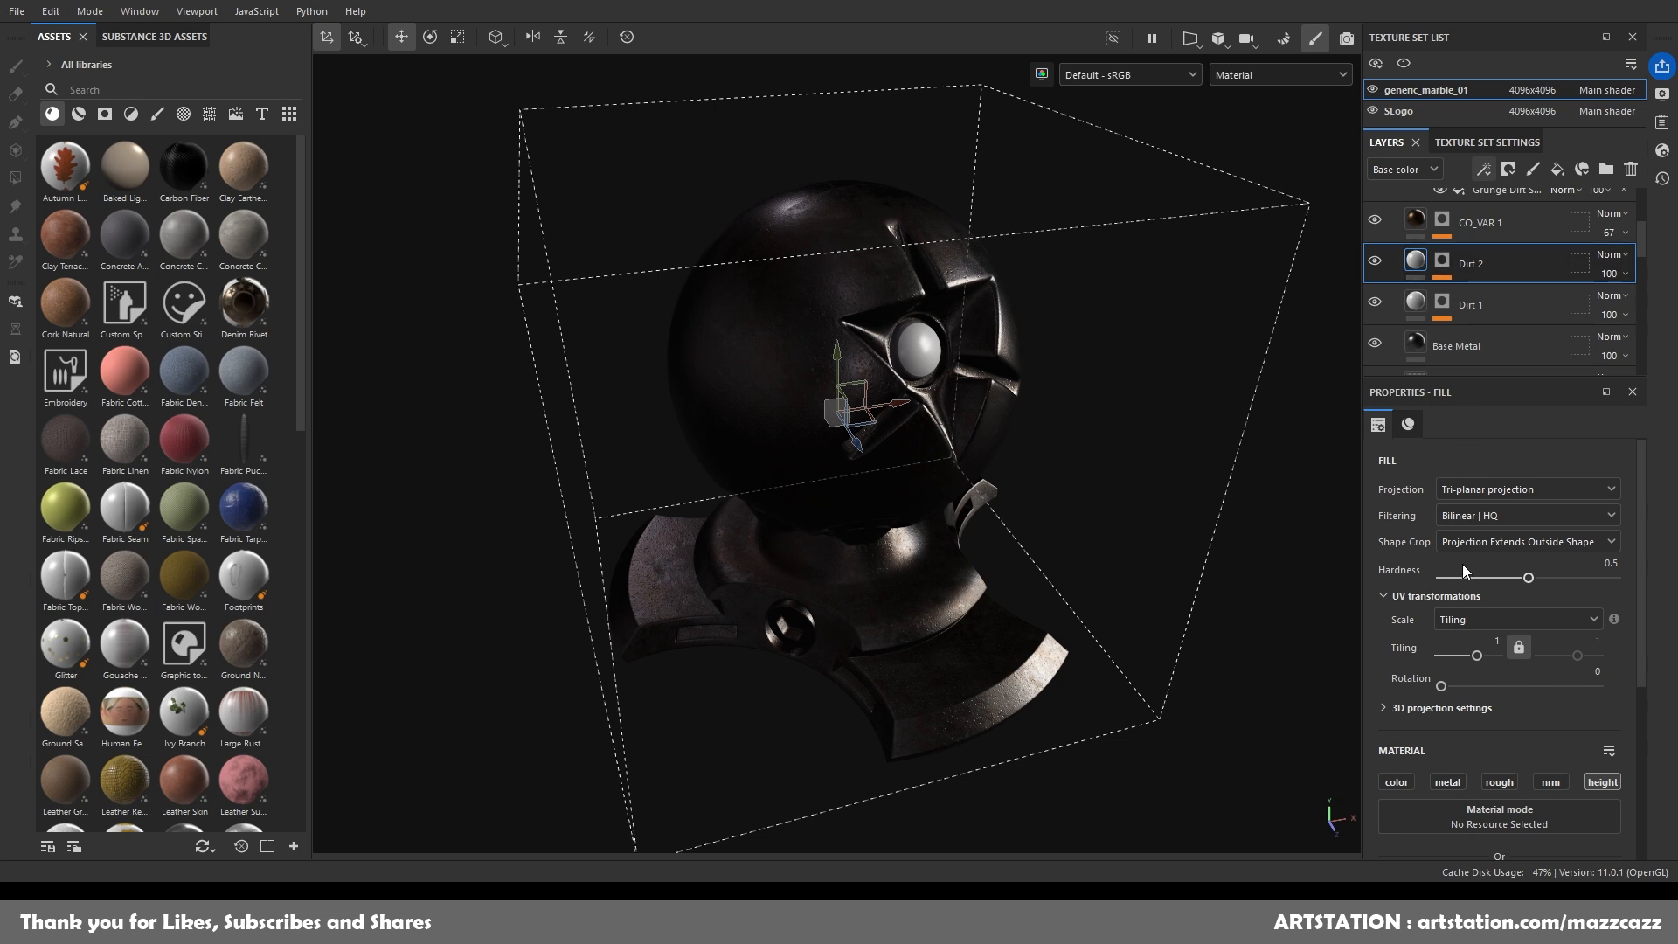
pyautogui.scroll(-3, 1496, 516)
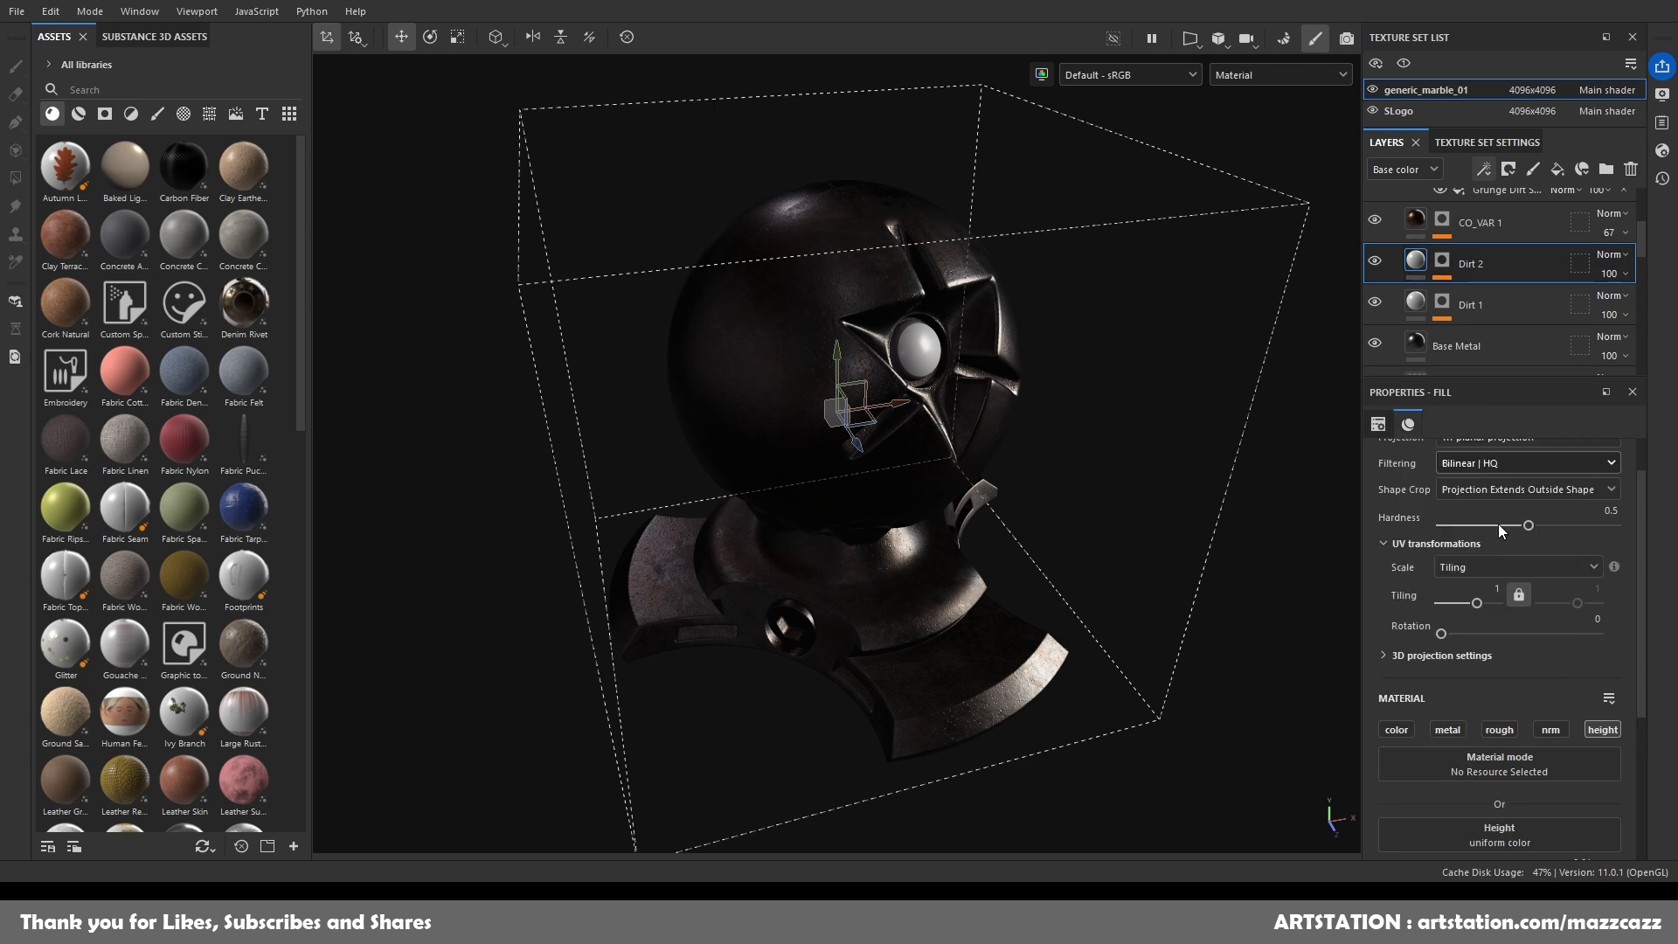
pyautogui.click(1443, 261)
pyautogui.click(1484, 301)
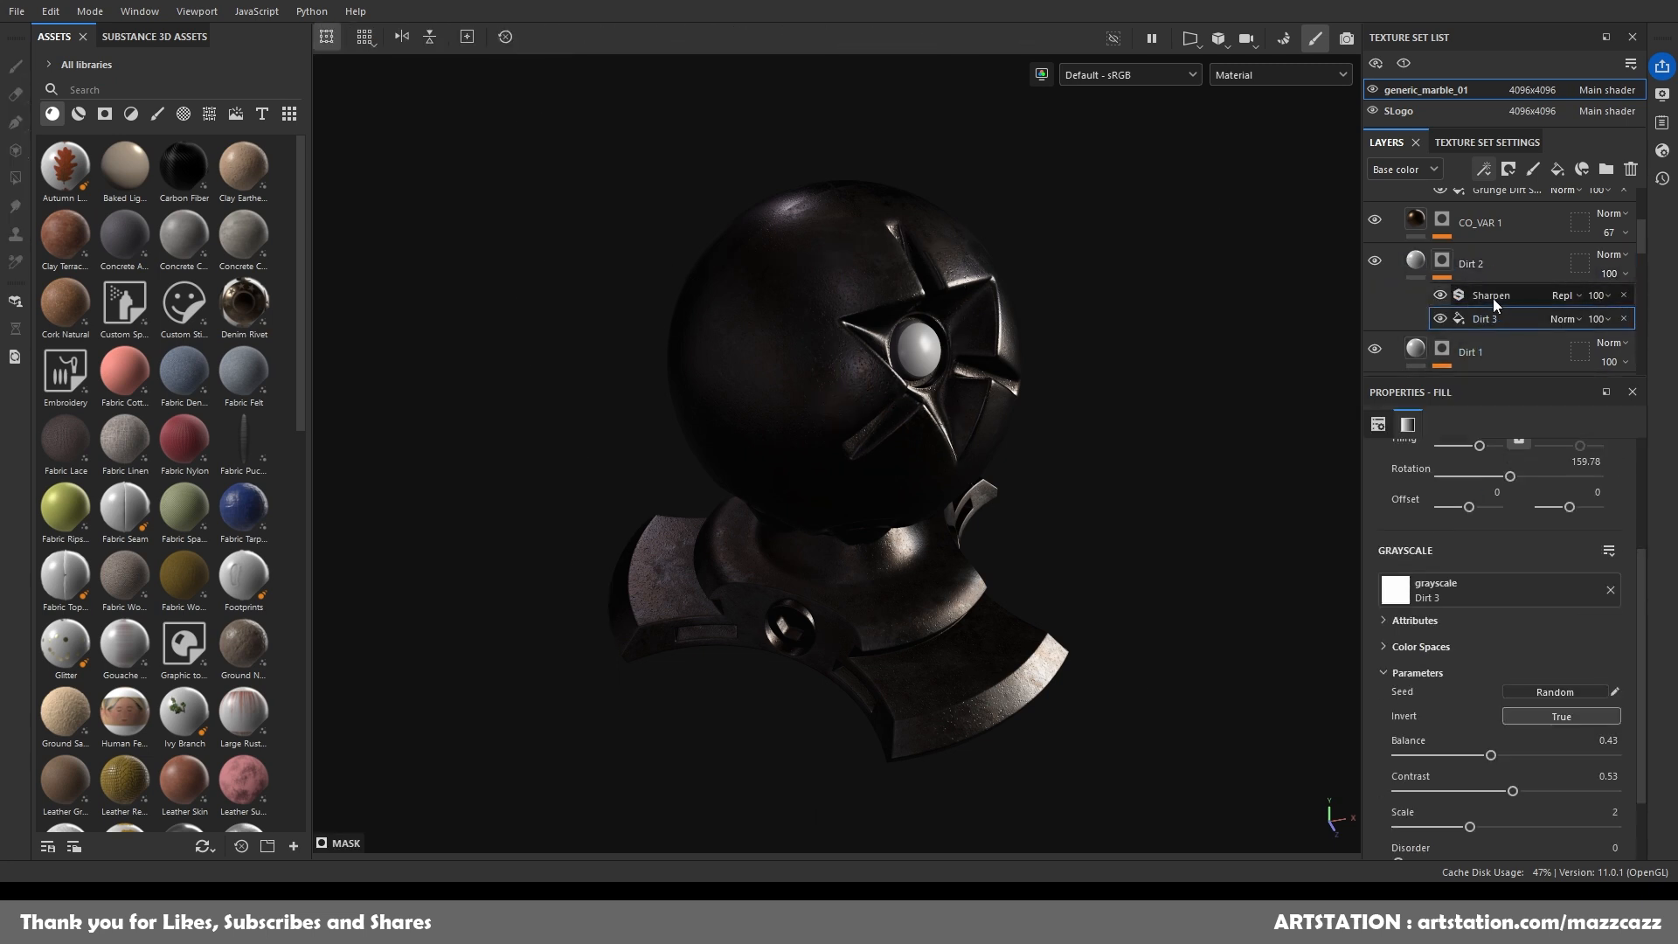
pyautogui.click(1494, 312)
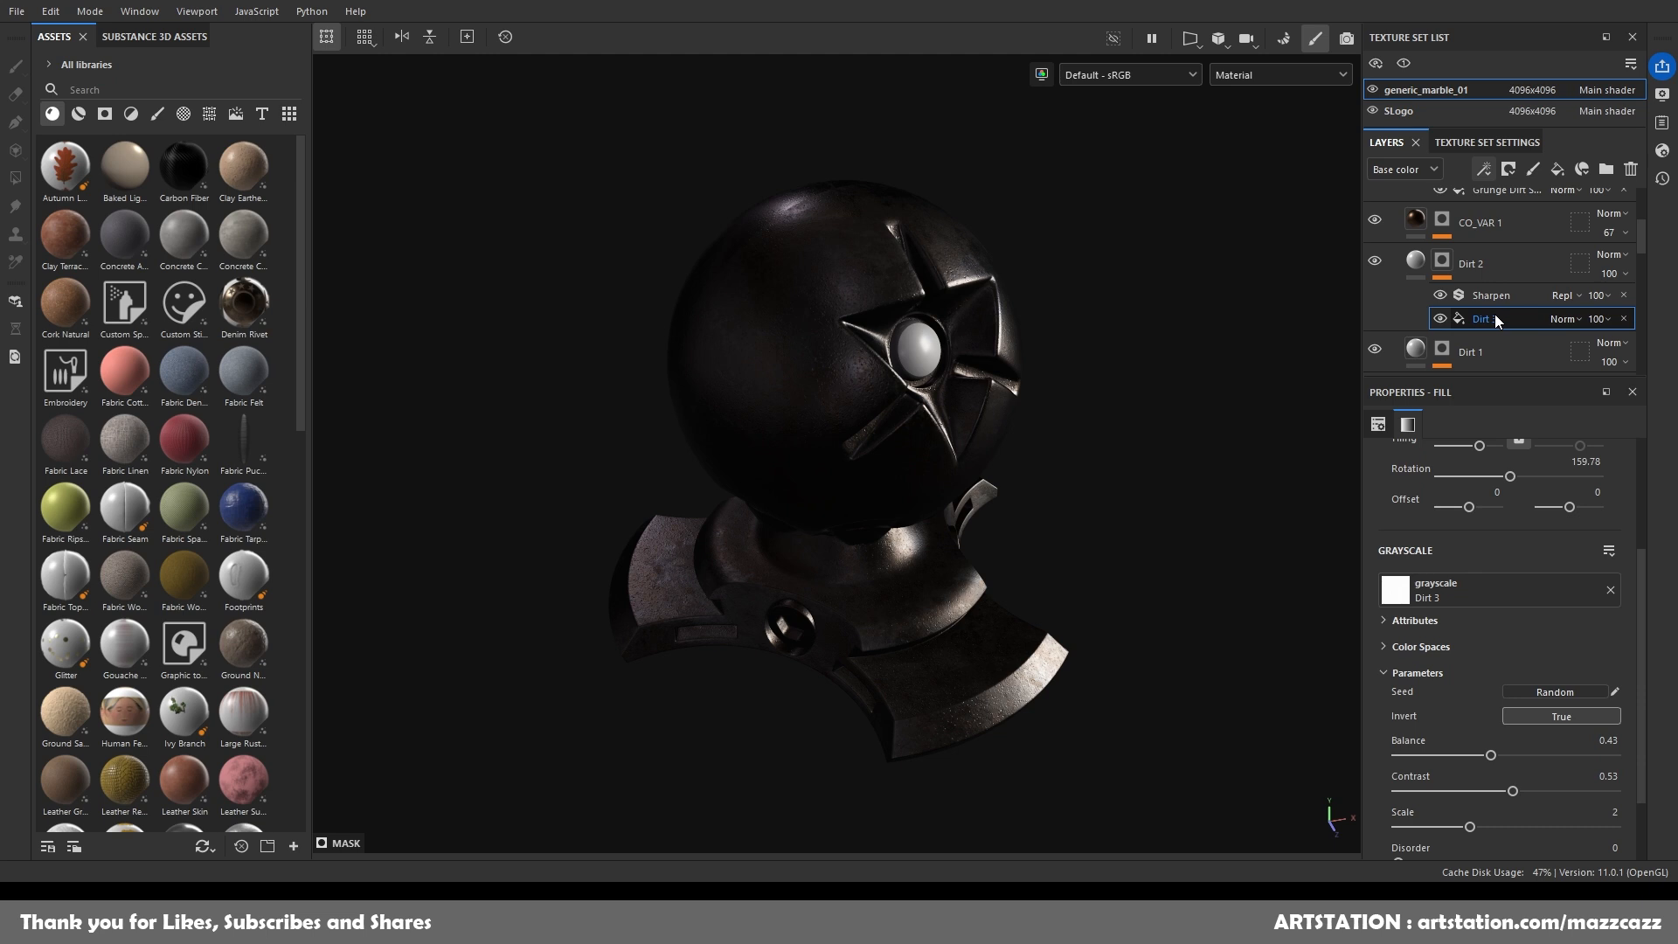
pyautogui.scroll(4, 1498, 652)
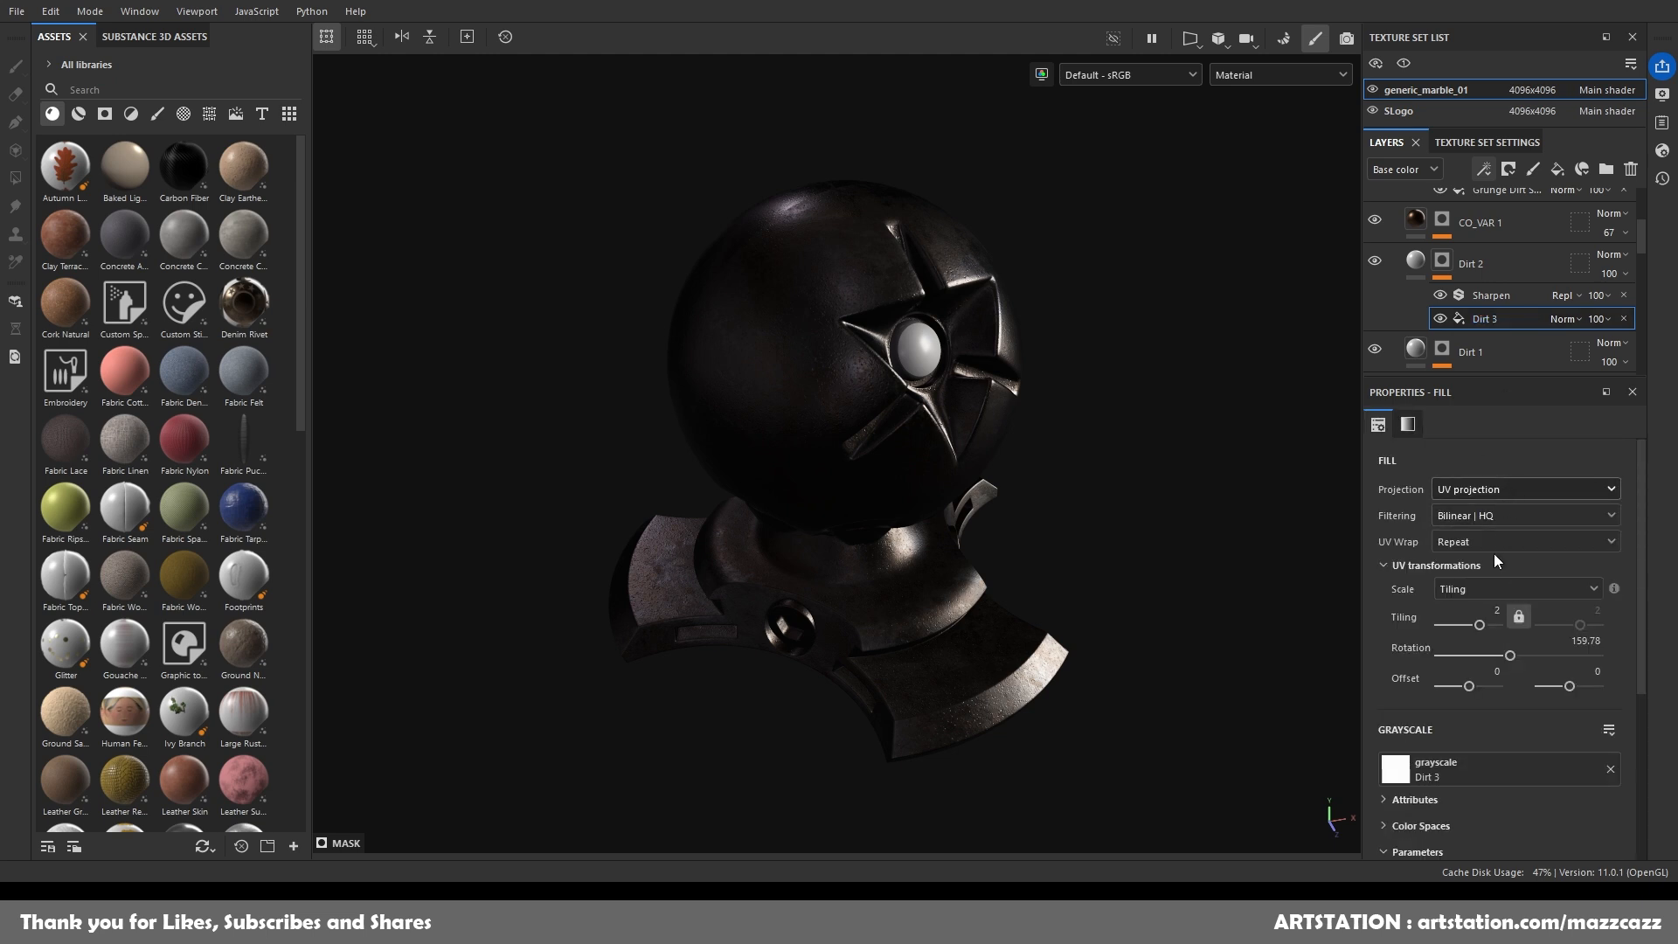
# Set the Dirt 1 layer's projection to Tri-planar projection and open the Dirt 3 fill in its mask.
pyautogui.click(1446, 352)
pyautogui.click(1417, 349)
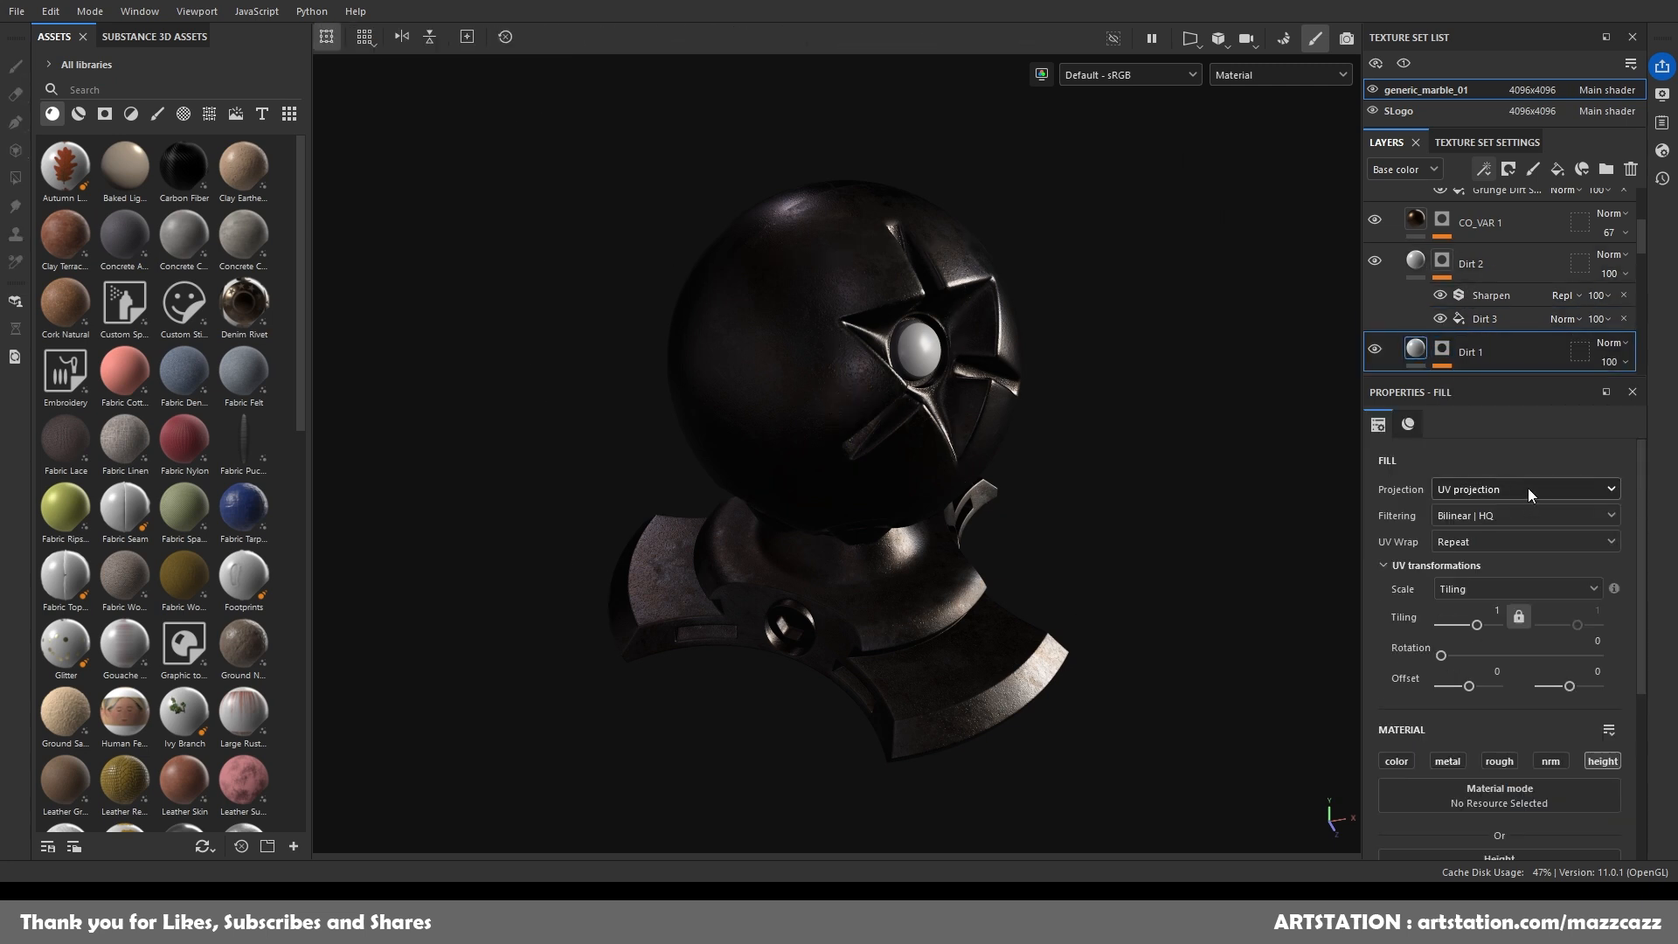
pyautogui.click(1528, 554)
pyautogui.click(1442, 351)
pyautogui.scroll(-3, 1477, 360)
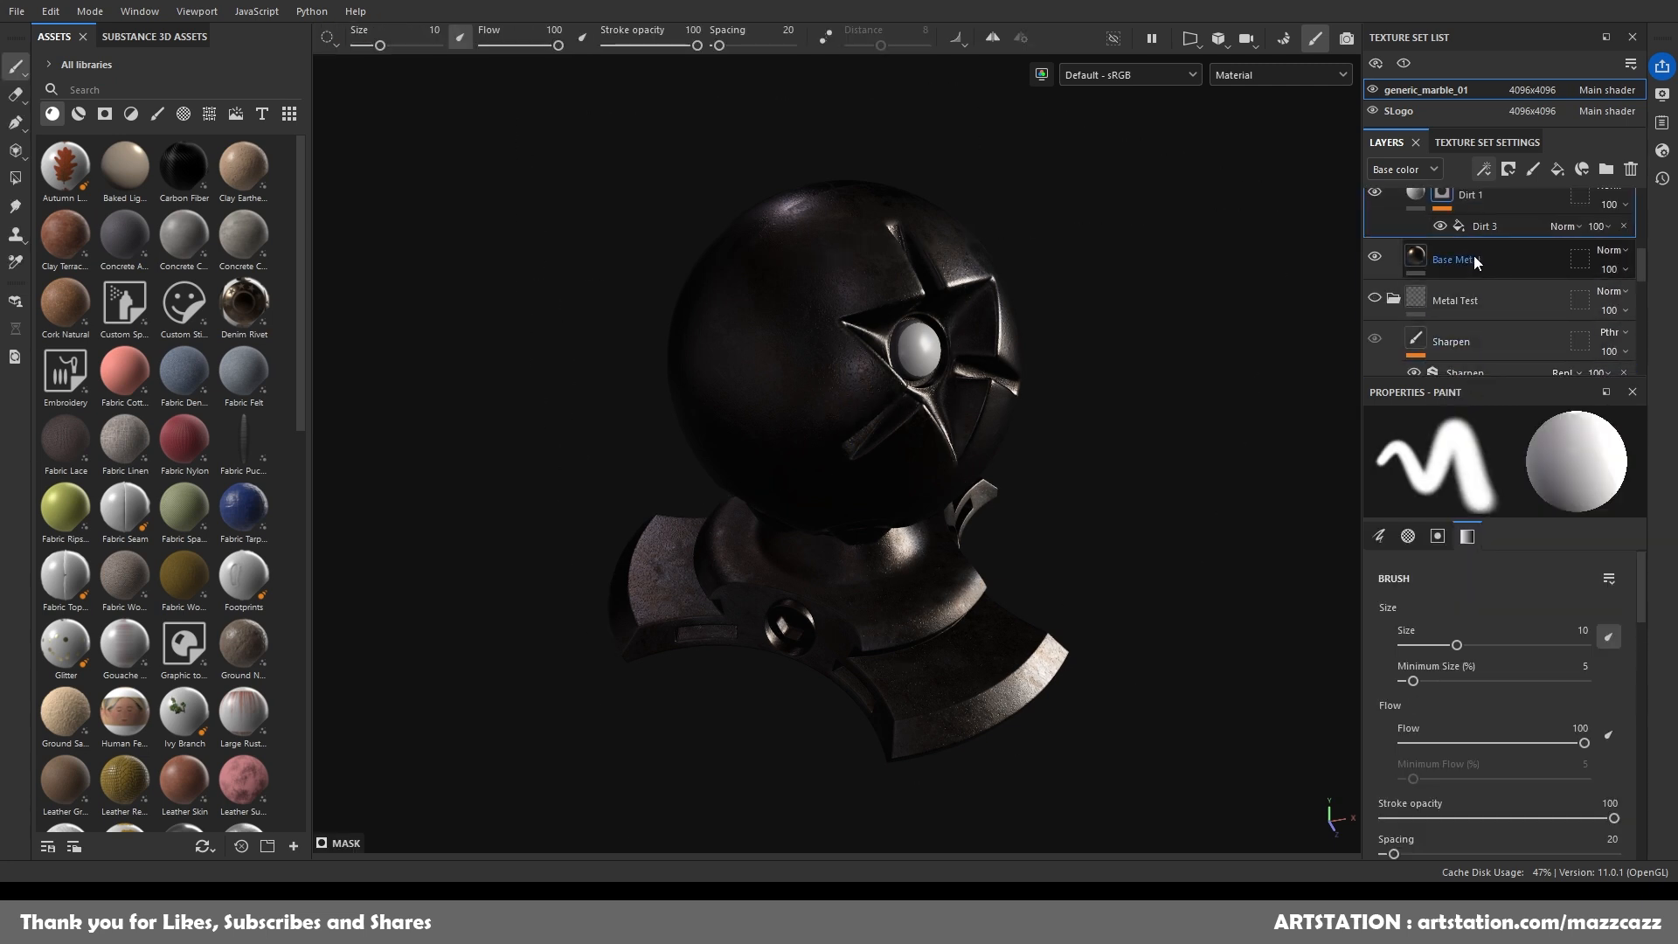
pyautogui.click(1486, 226)
pyautogui.keyDown('alt'); pyautogui.moveTo(769, 293); pyautogui.dragTo(909, 372); pyautogui.keyUp('alt')
pyautogui.keyDown('alt'); pyautogui.moveTo(909, 371); pyautogui.dragTo(1006, 351, button='right'); pyautogui.keyUp('alt')
pyautogui.keyDown('alt'); pyautogui.moveTo(1006, 352); pyautogui.dragTo(993, 281); pyautogui.keyUp('alt')
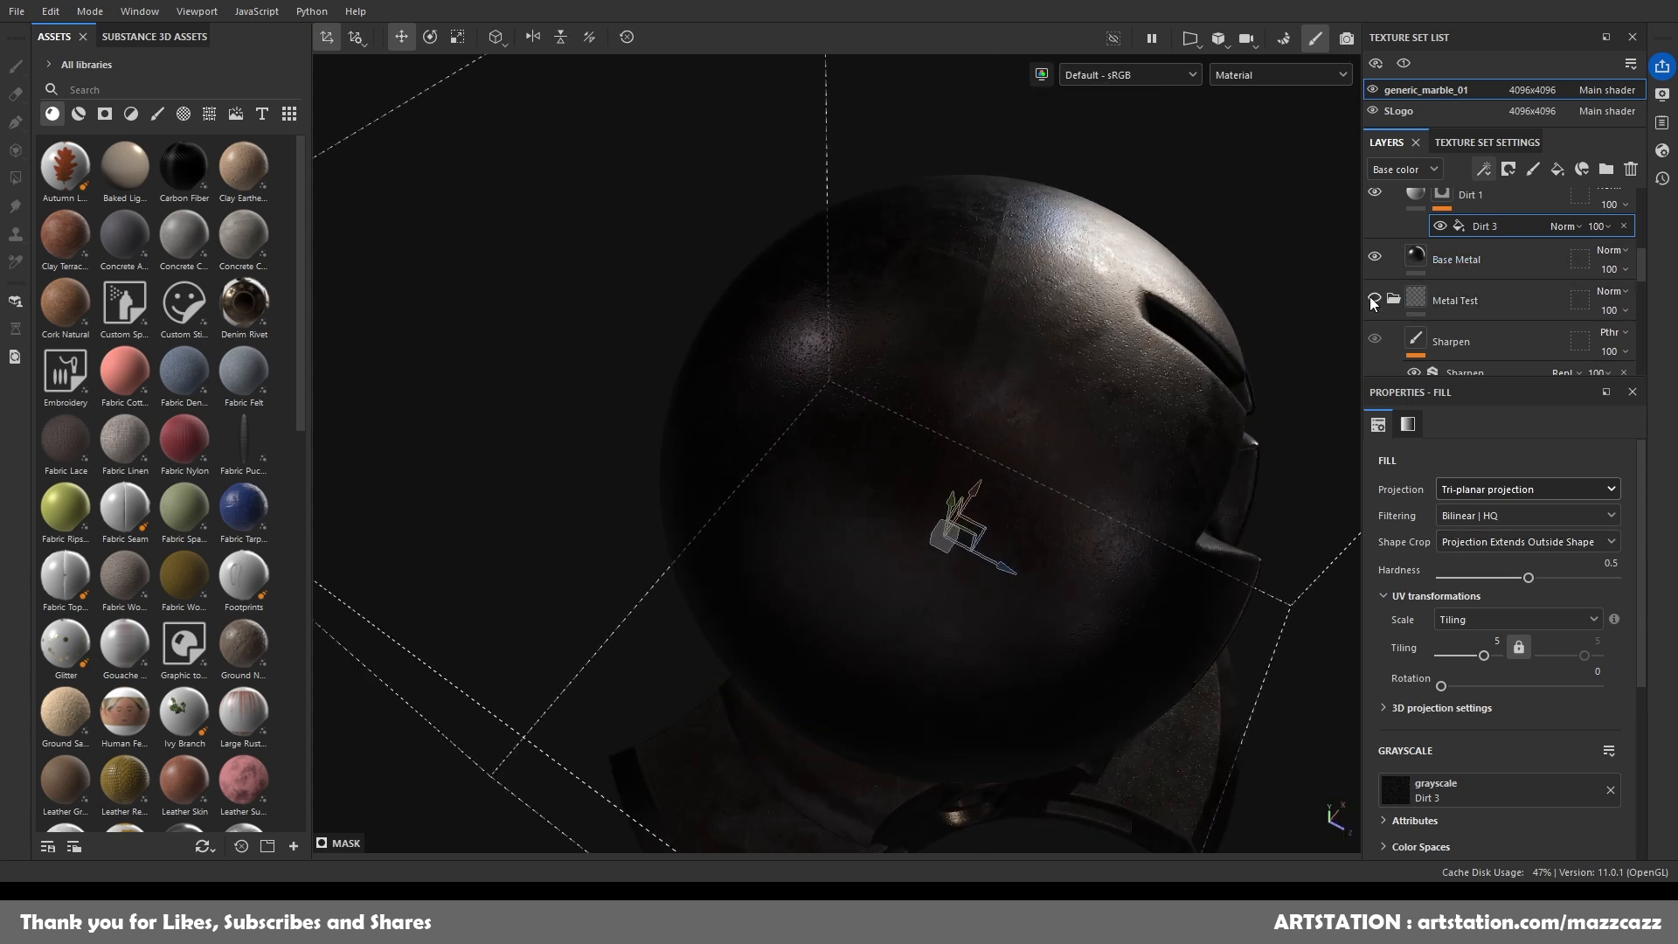
# Check the projection settings of the CO_VAR 1, Dirt 2, Dirt 1 and CO_VAR 2 layers and their mask fills.
pyautogui.scroll(3, 1386, 303)
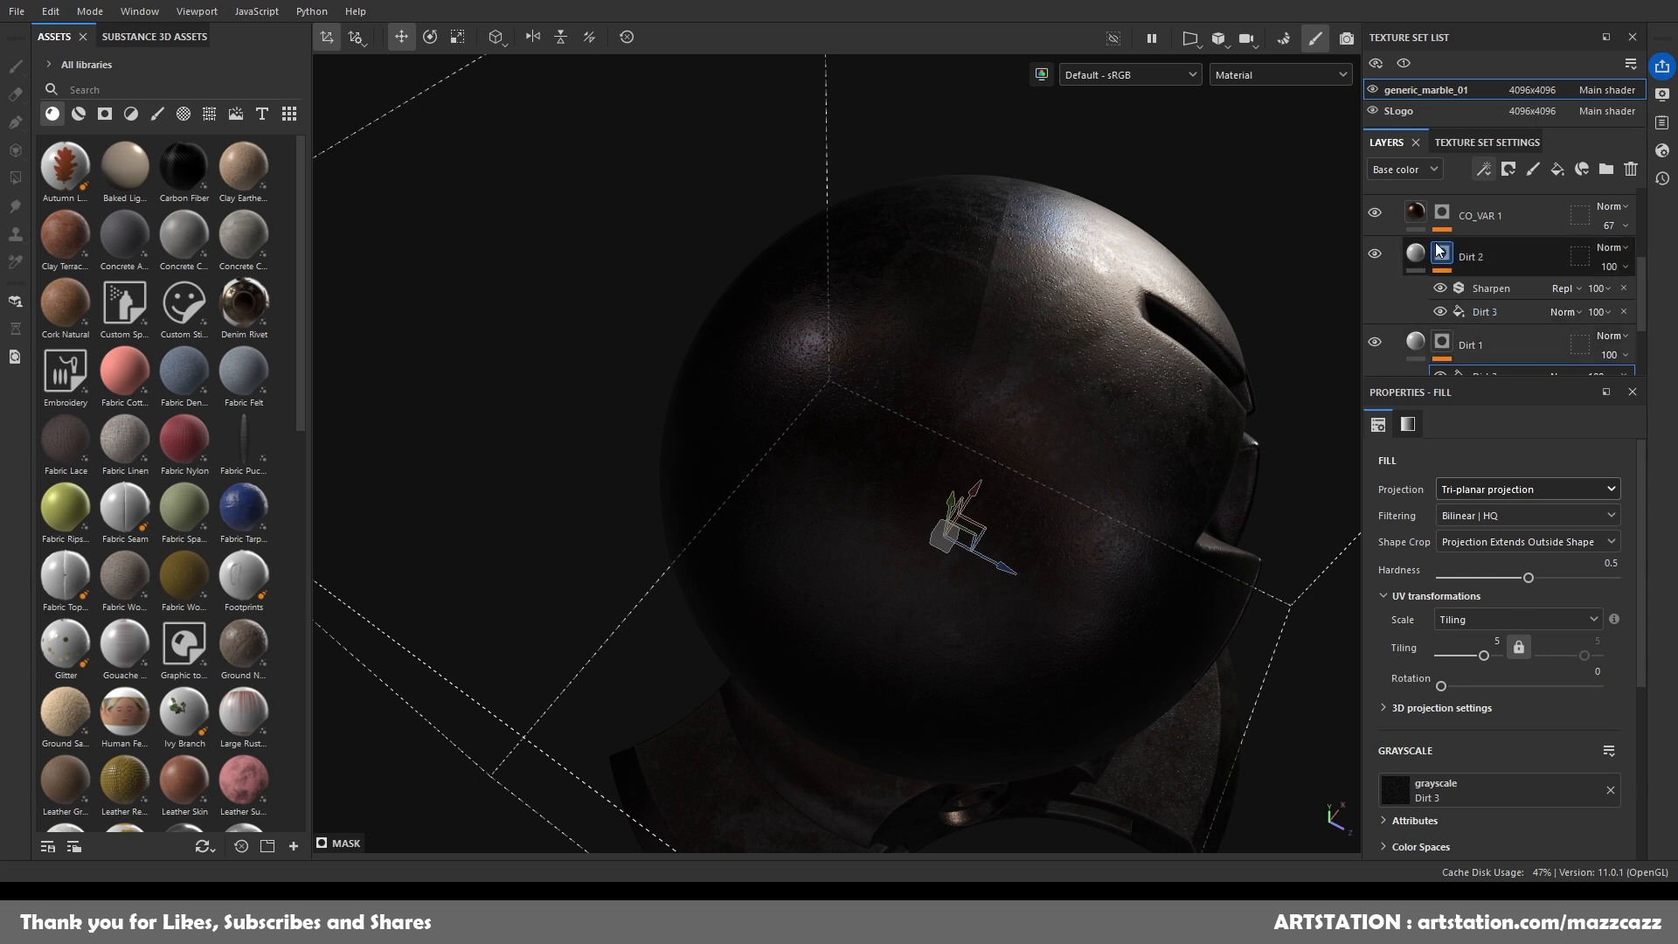
pyautogui.click(1418, 219)
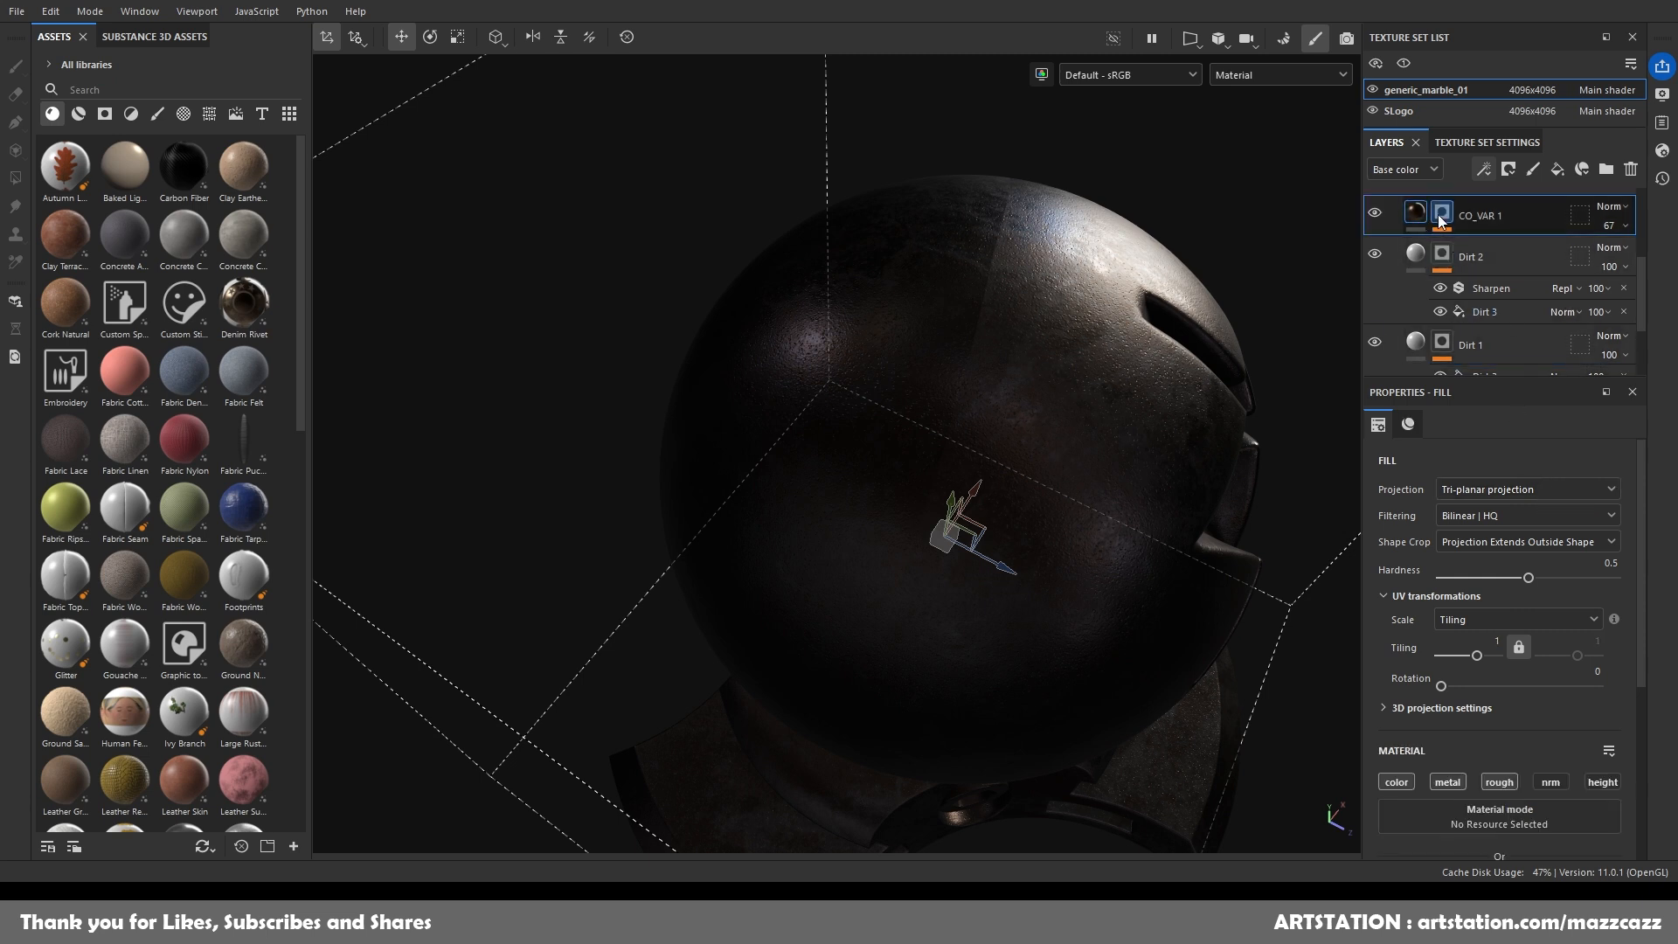
pyautogui.click(1442, 216)
pyautogui.click(1486, 249)
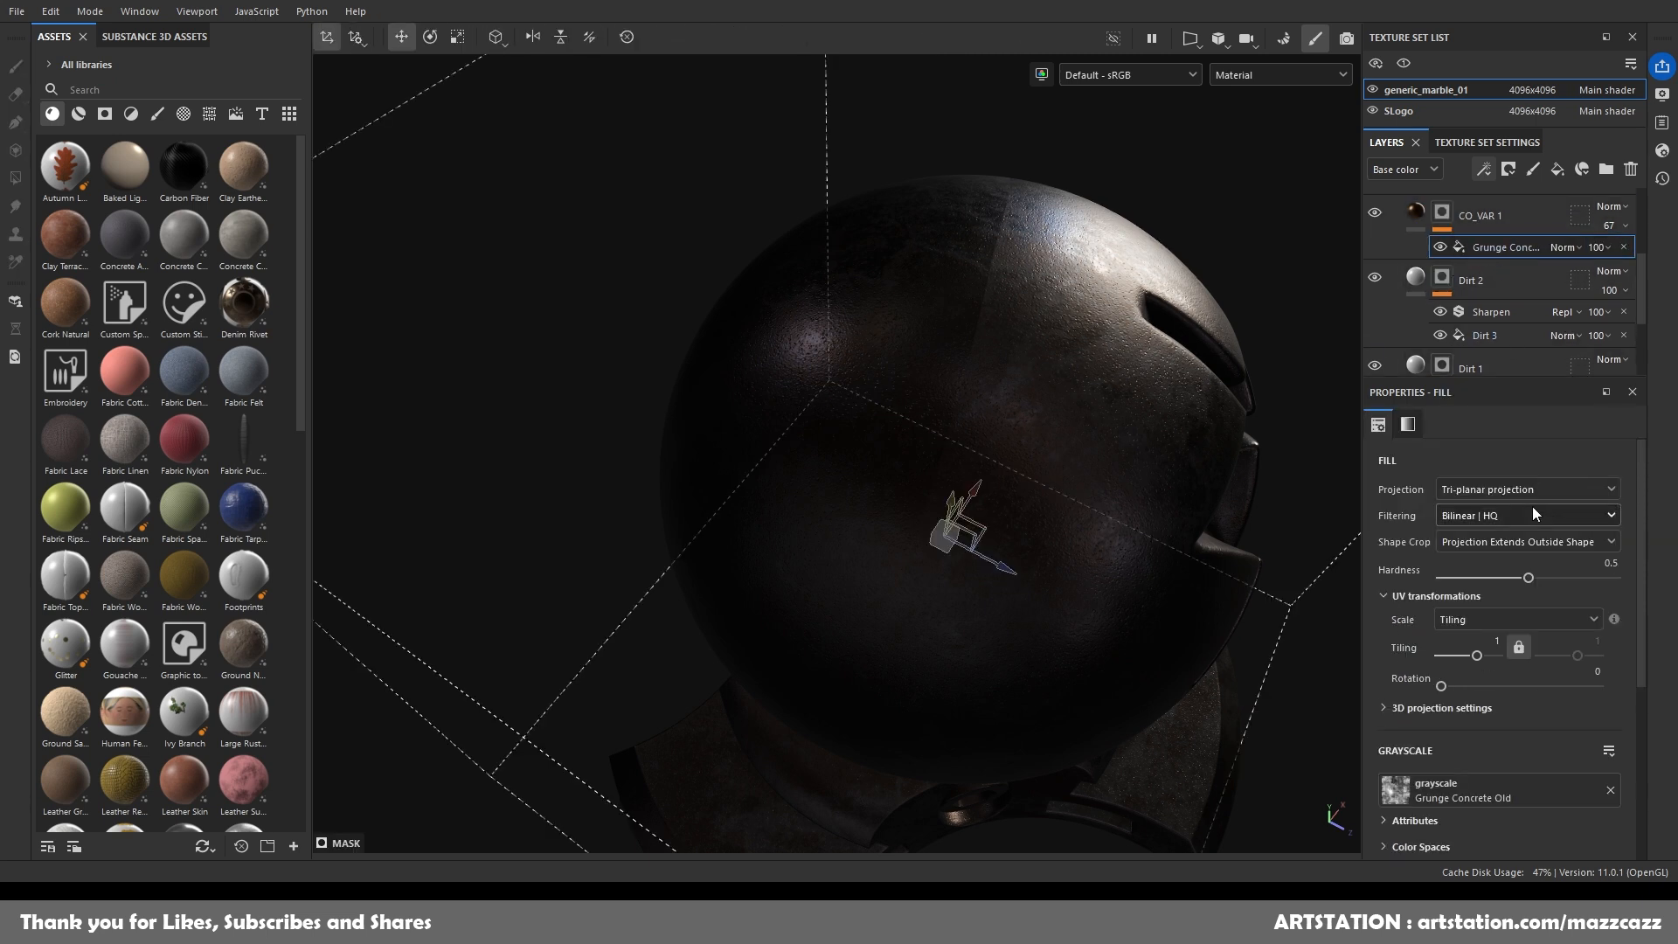
pyautogui.click(1418, 278)
pyautogui.click(1483, 337)
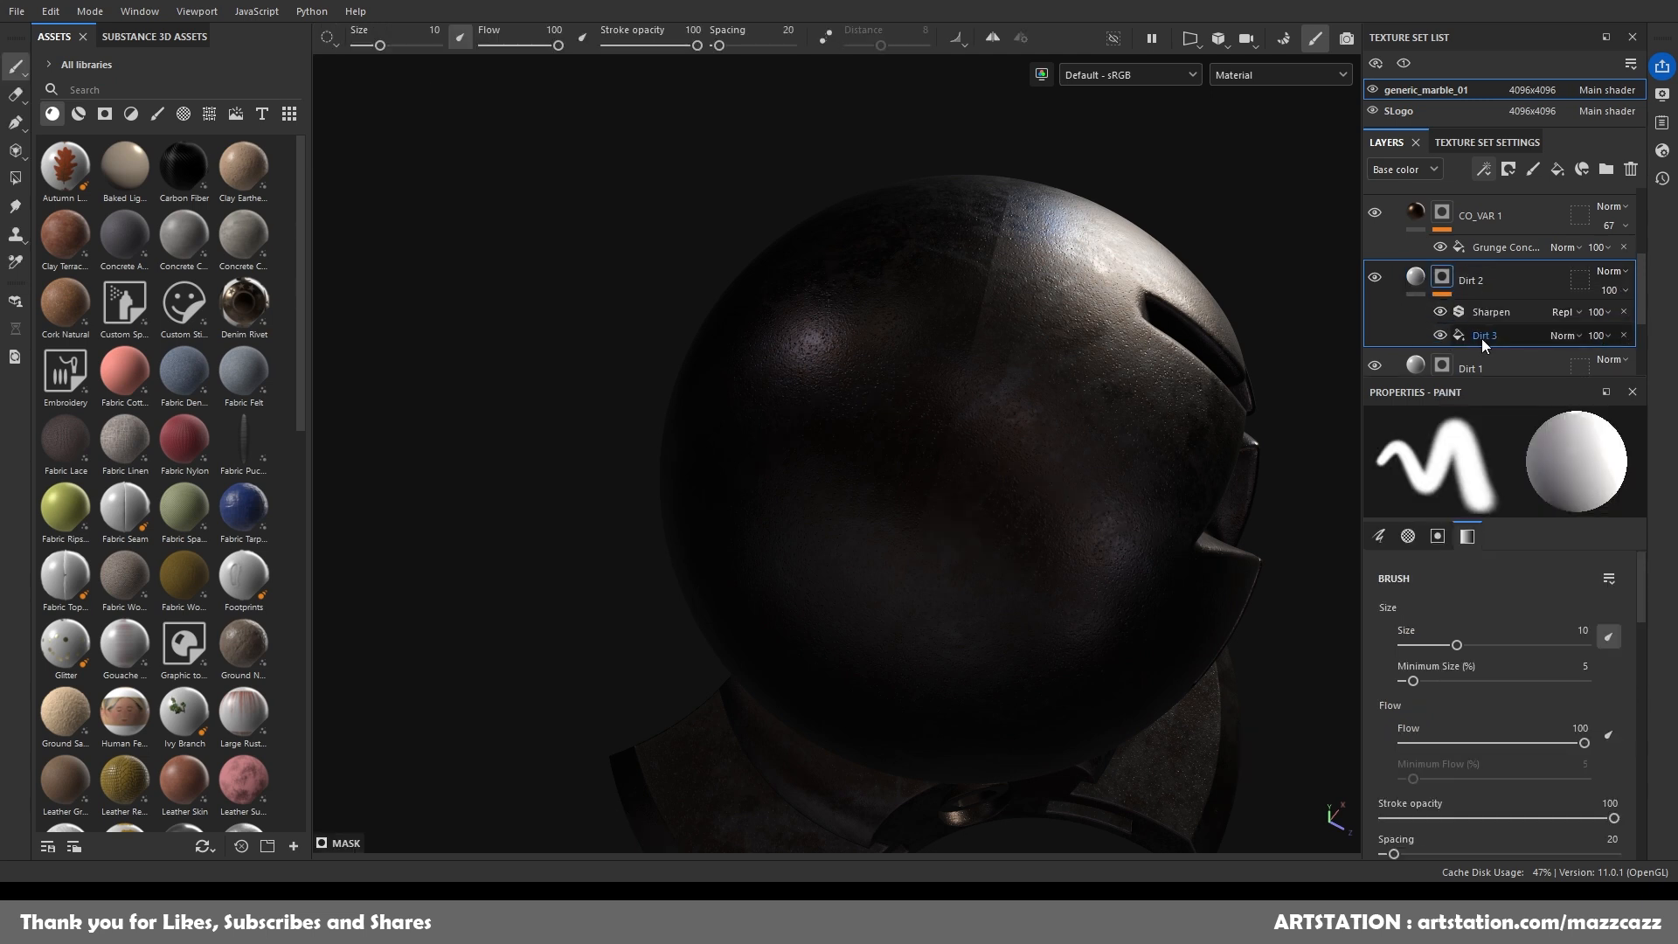
pyautogui.click(1481, 338)
pyautogui.click(1416, 365)
pyautogui.scroll(-3, 1479, 343)
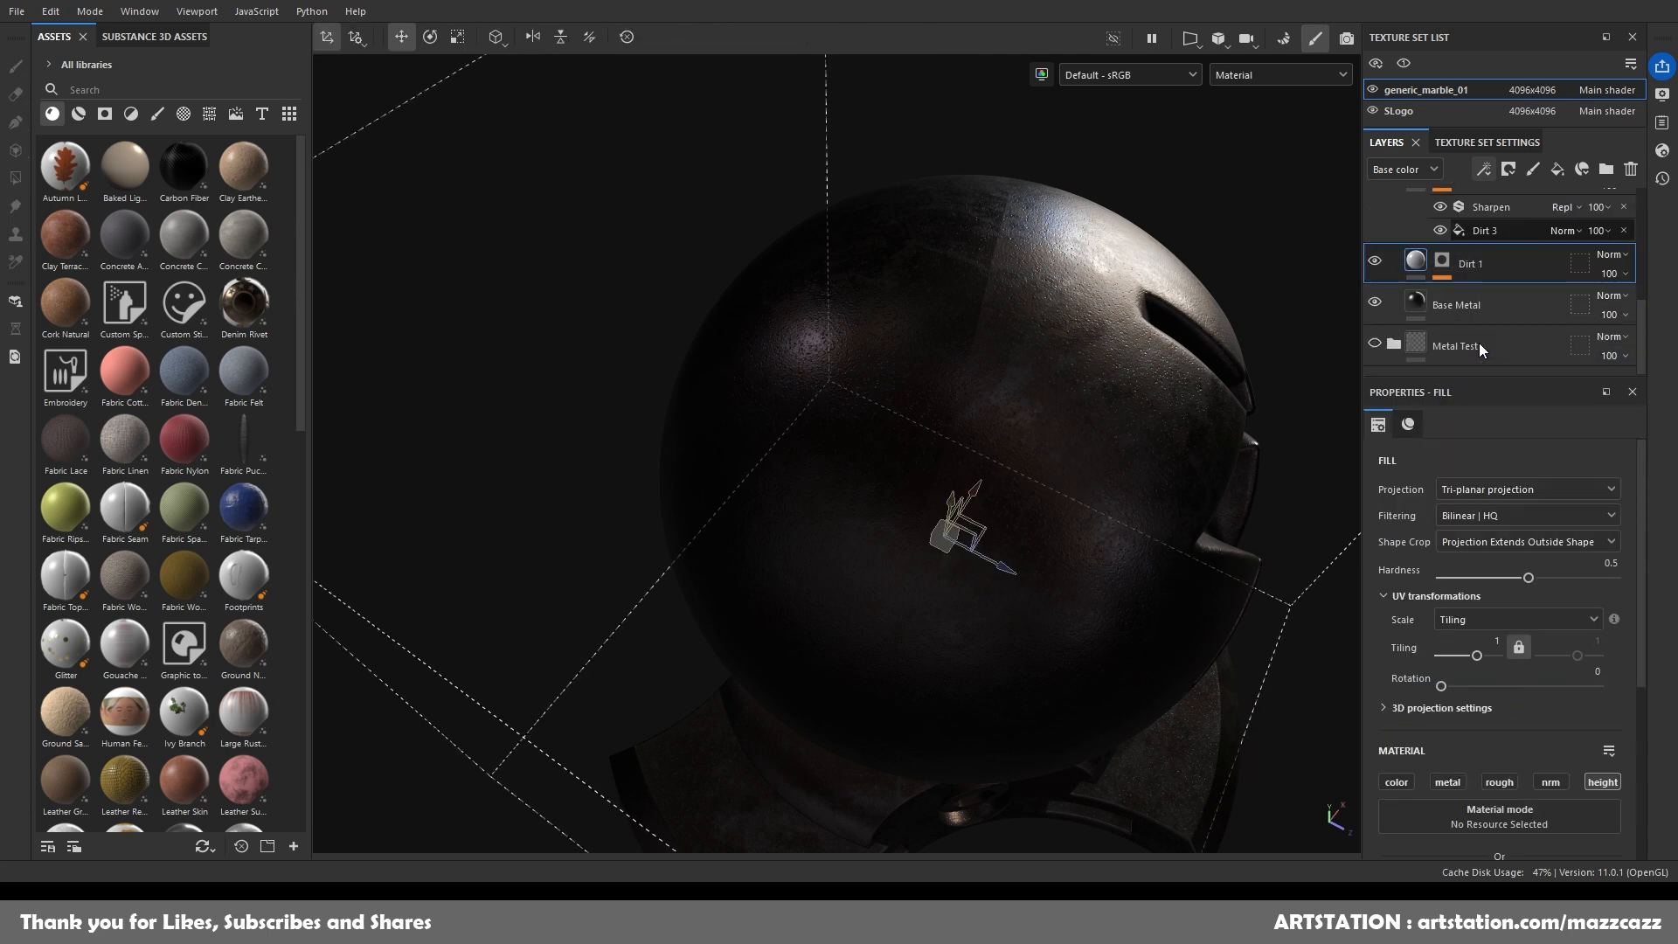
pyautogui.click(1472, 277)
pyautogui.click(1491, 298)
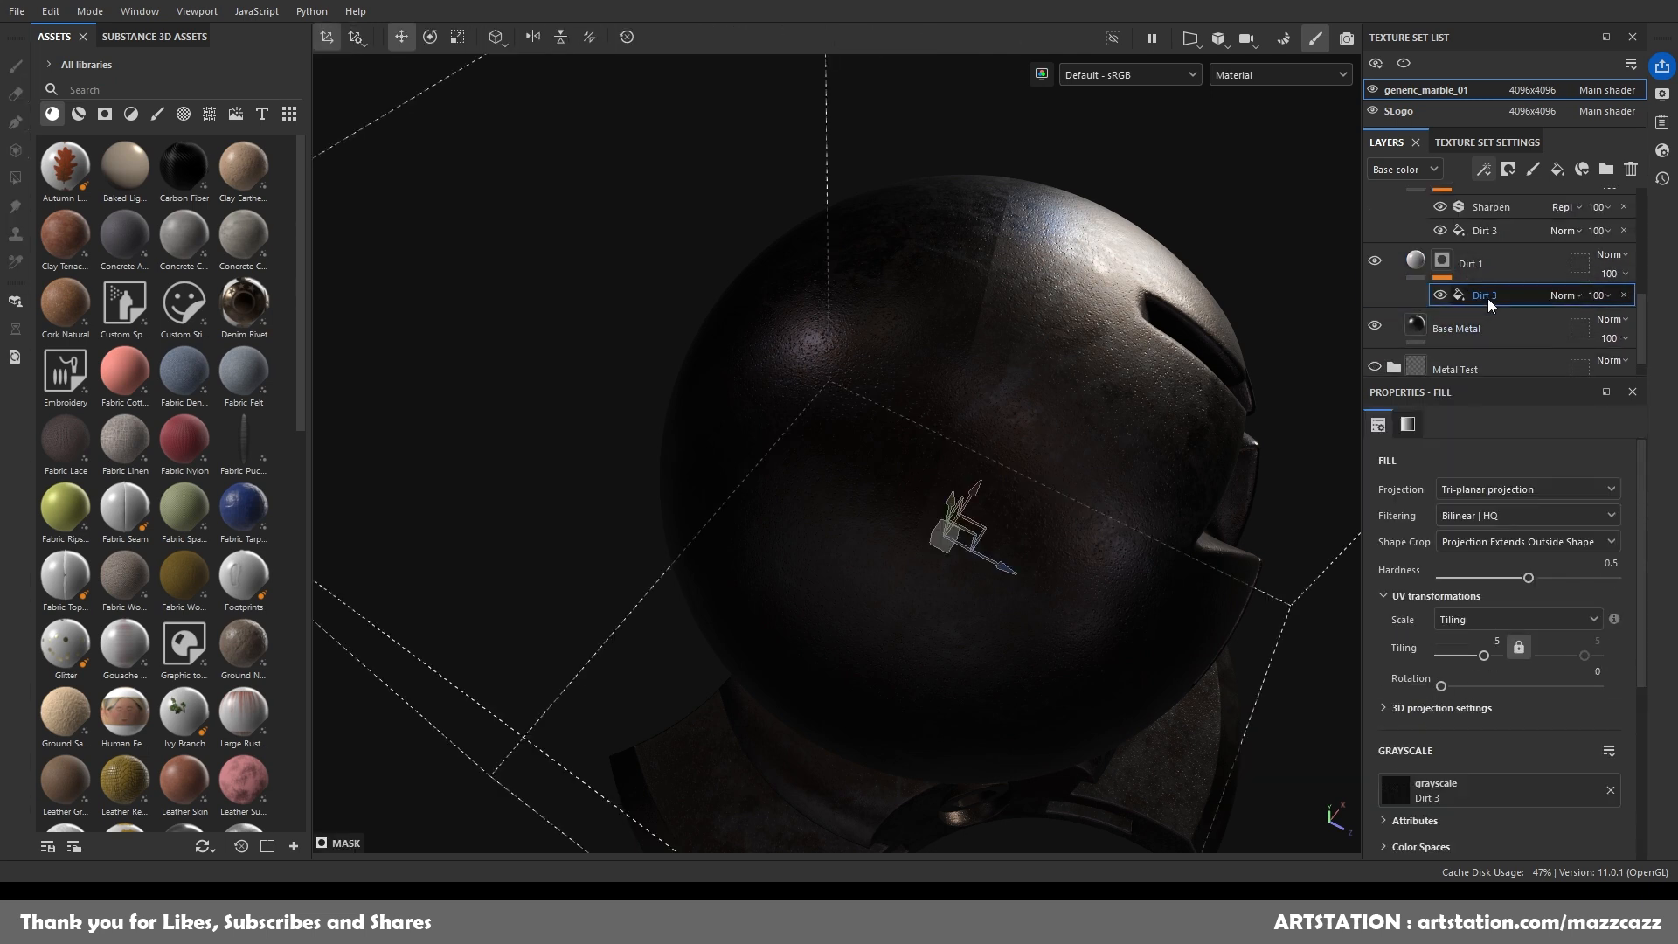
pyautogui.click(1419, 269)
pyautogui.scroll(4, 1464, 313)
pyautogui.click(1418, 206)
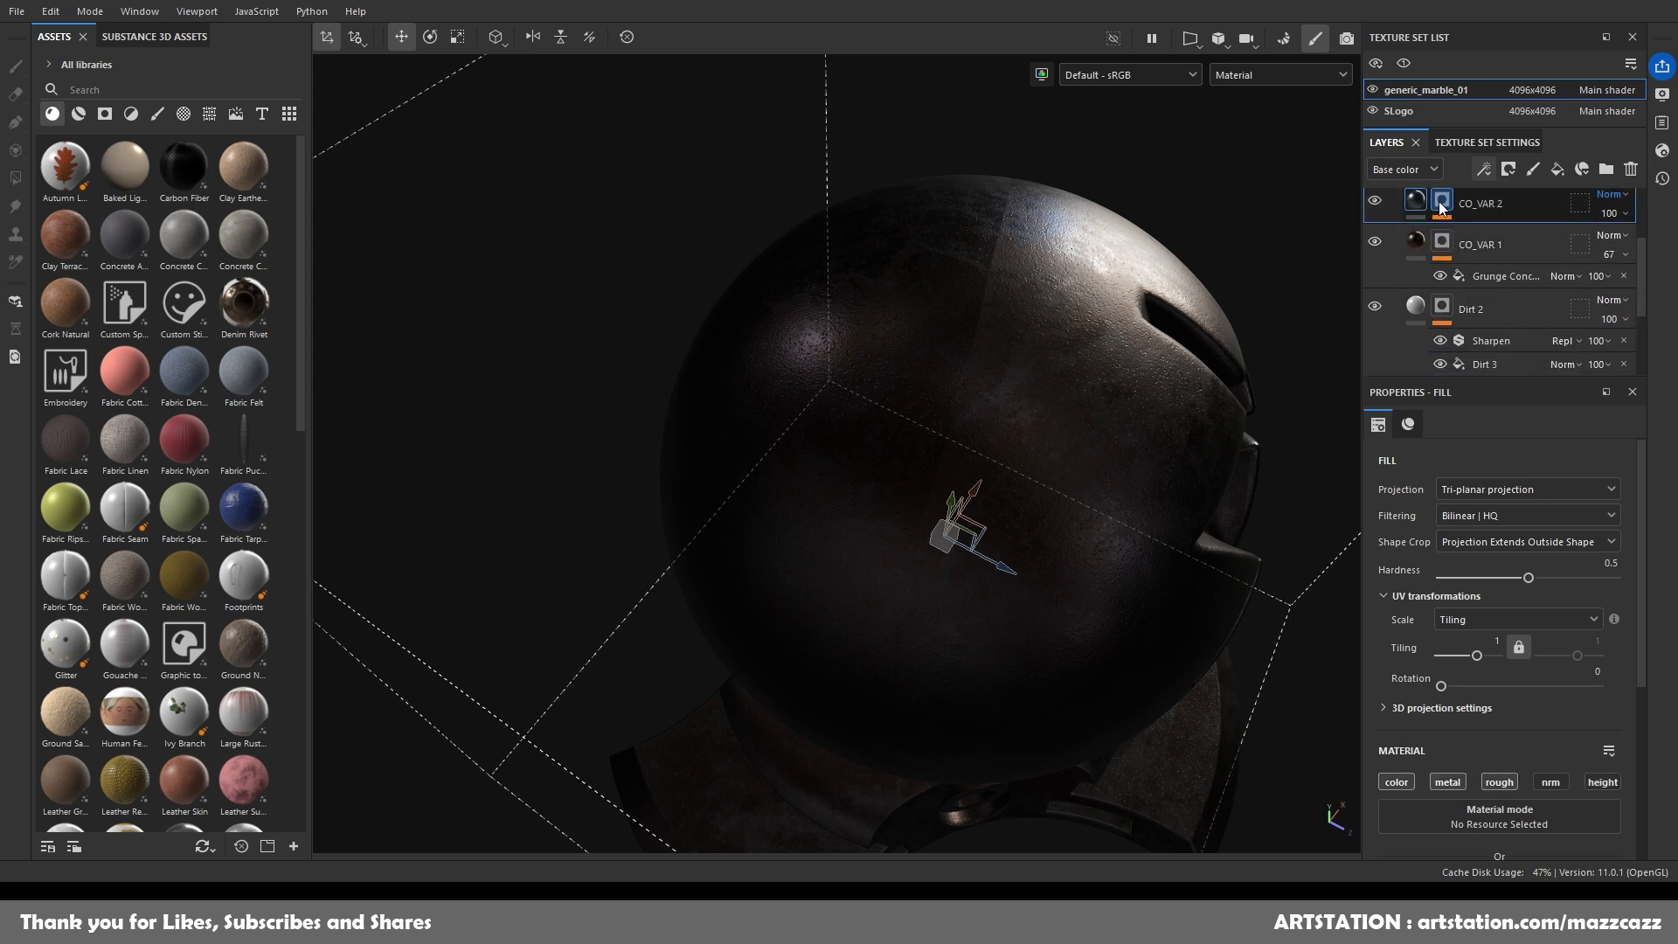
pyautogui.click(1444, 210)
pyautogui.click(1465, 233)
pyautogui.scroll(2, 1486, 271)
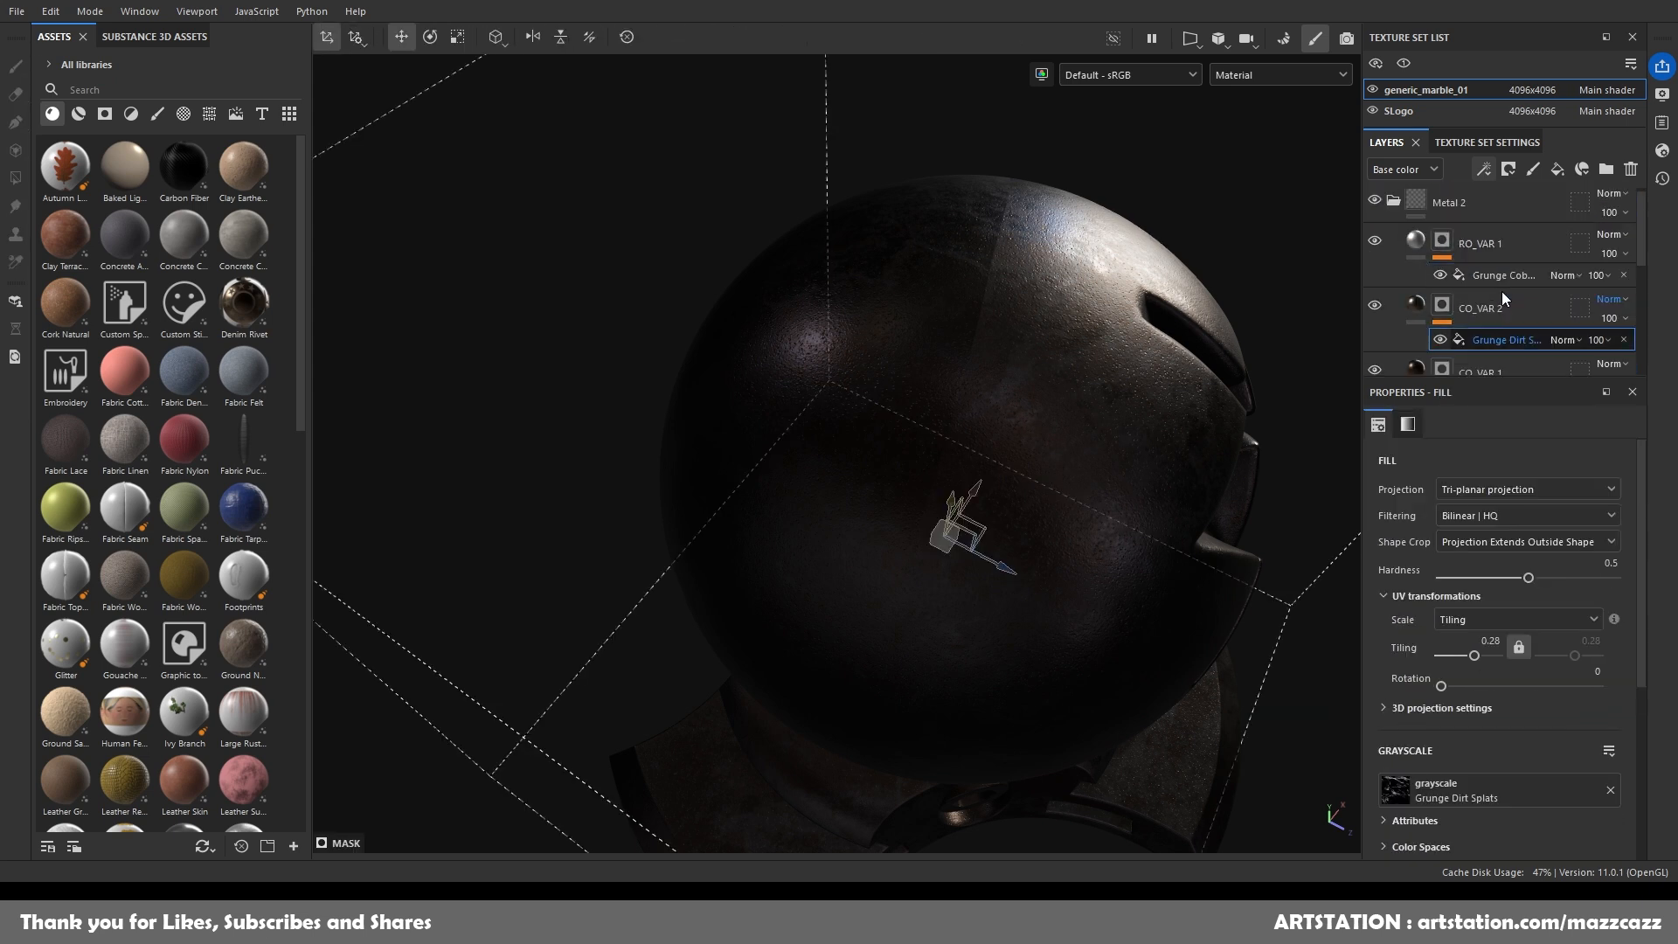
# Set both the RO_VAR 1 layer and its Grunge Cobweb mask fill to Tri-planar projection.
pyautogui.click(1417, 244)
pyautogui.click(1501, 543)
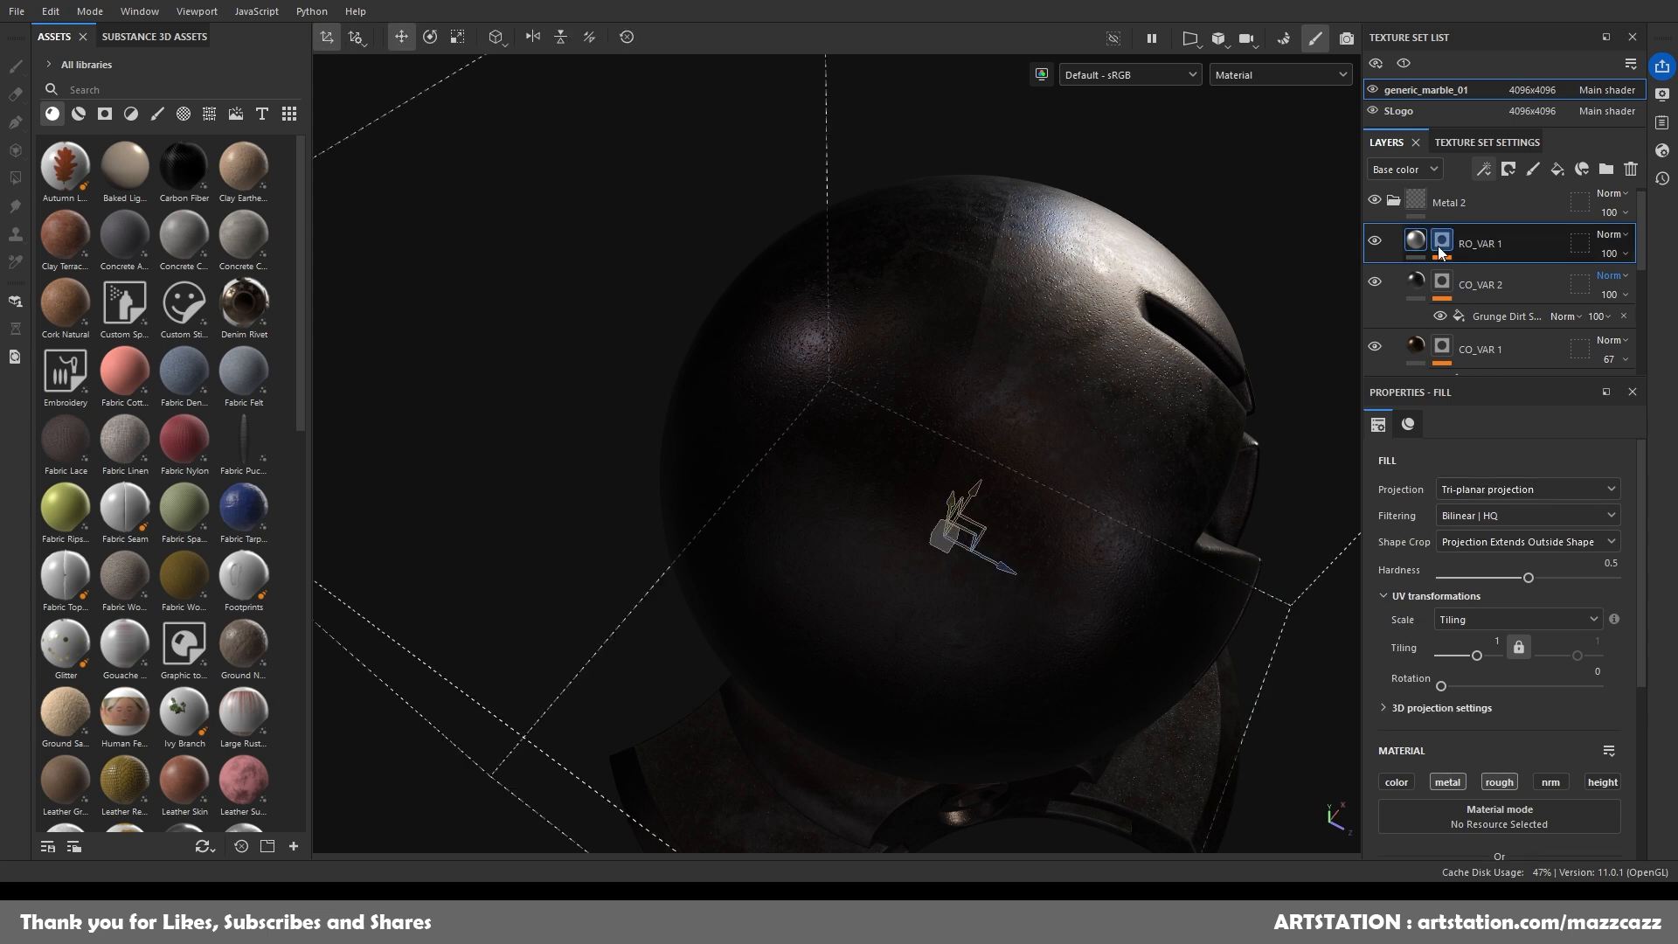
pyautogui.click(1442, 241)
pyautogui.click(1462, 276)
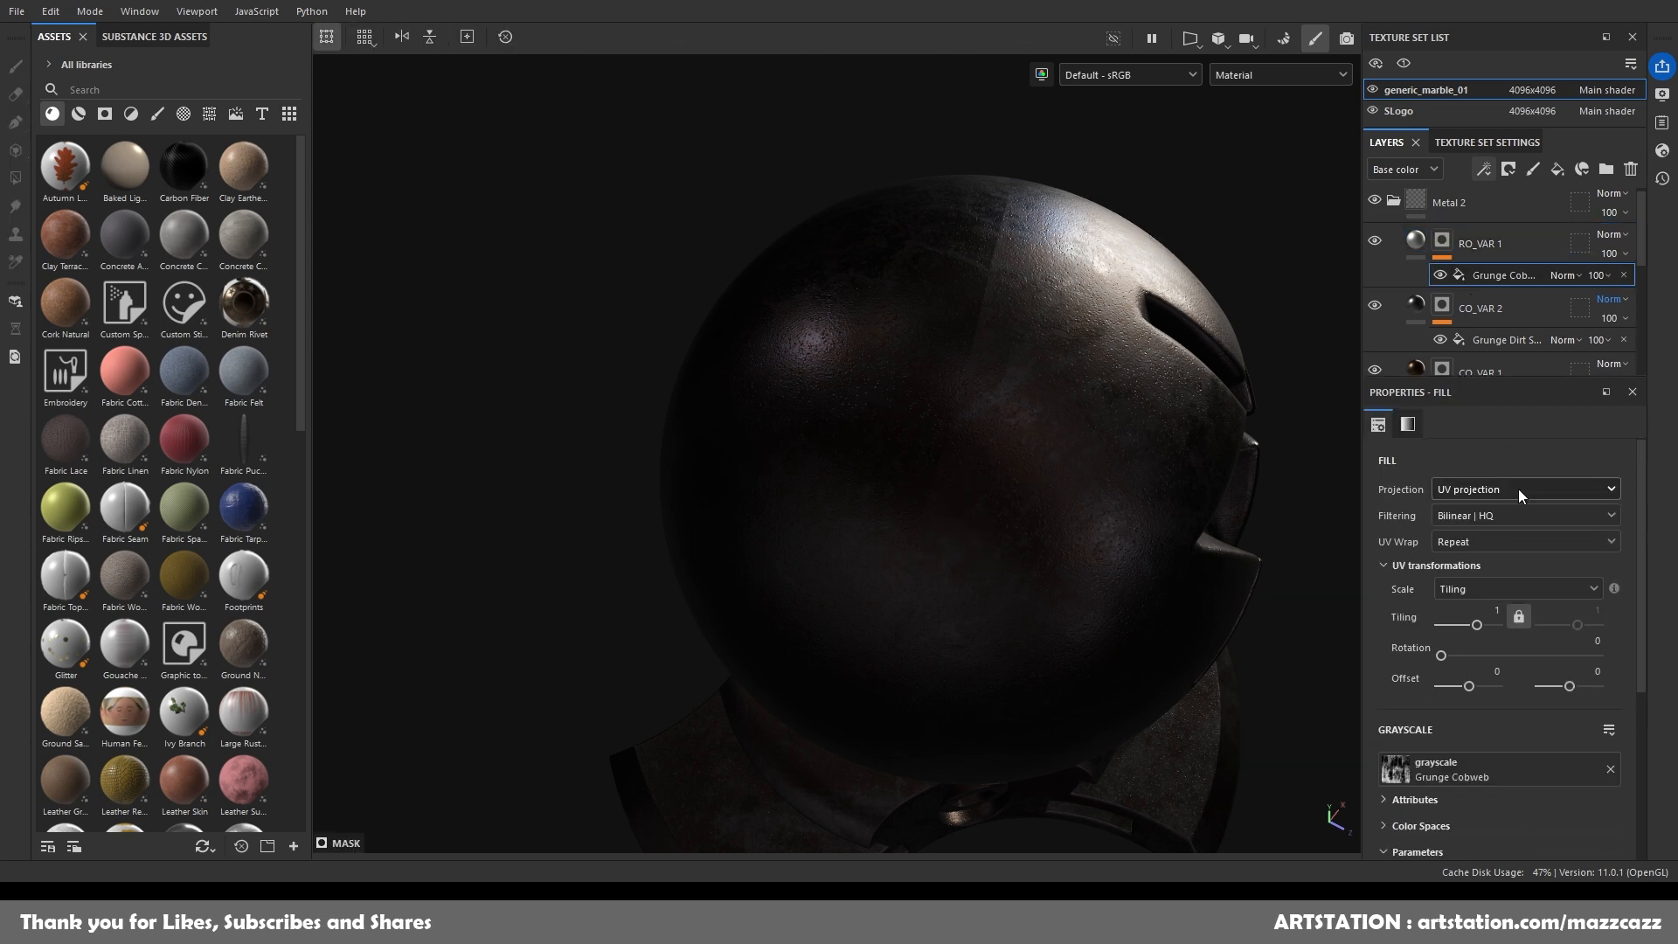
pyautogui.click(1510, 547)
pyautogui.keyDown('alt'); pyautogui.moveTo(1229, 448); pyautogui.dragTo(1026, 385); pyautogui.keyUp('alt')
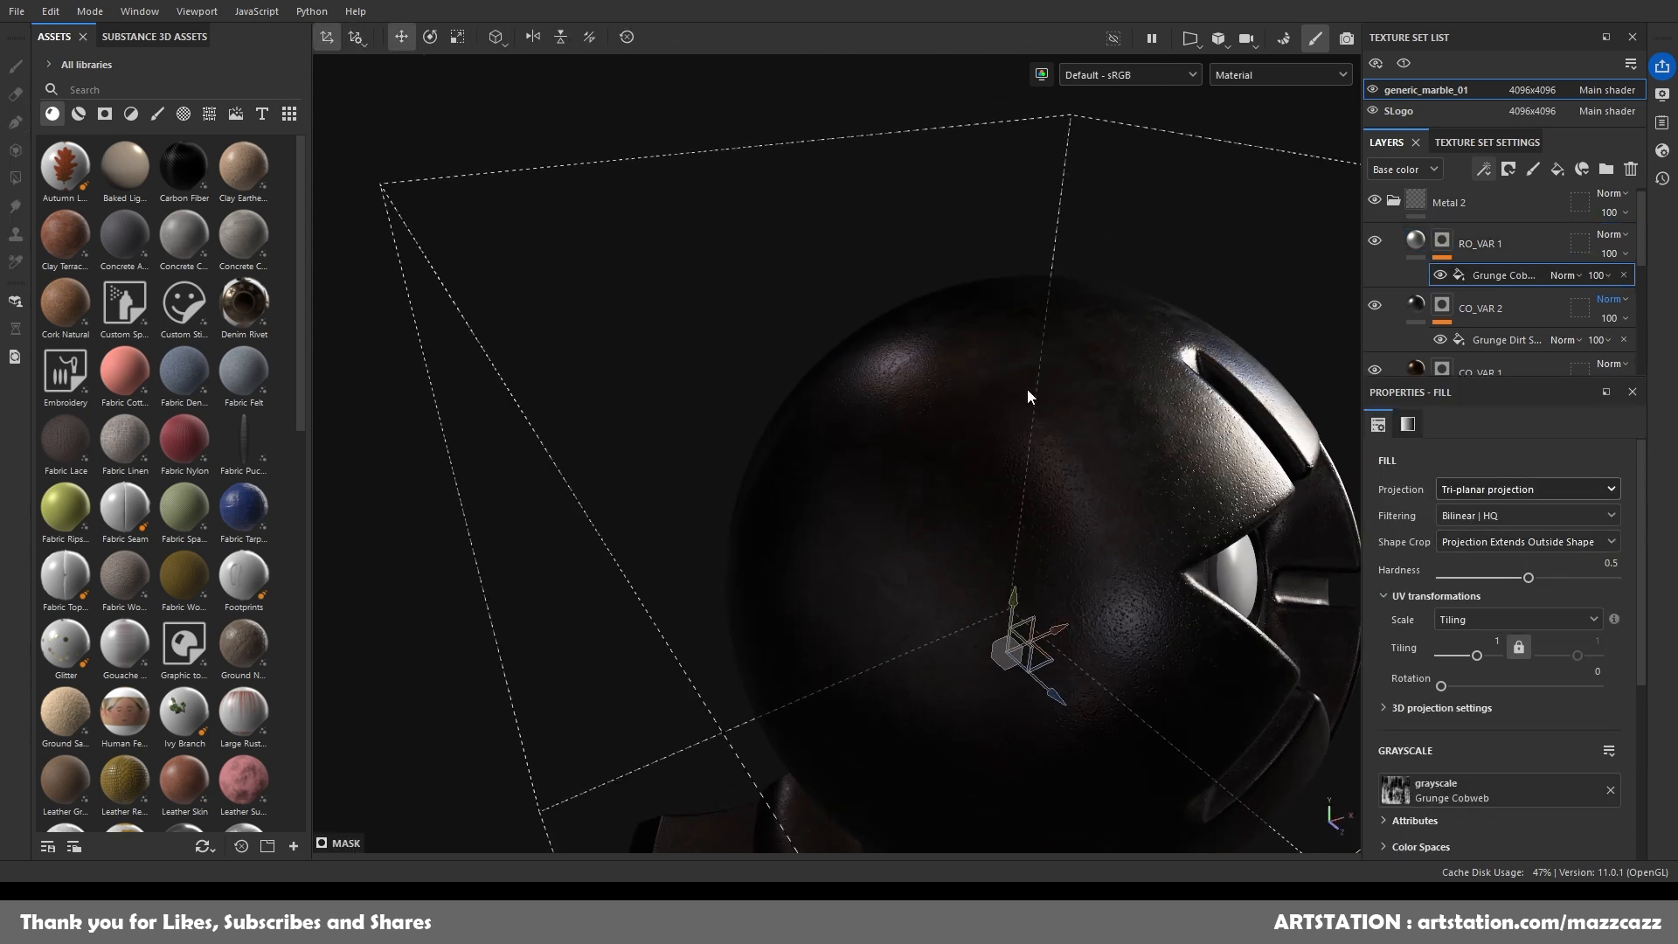
pyautogui.scroll(-5, 1026, 385)
pyautogui.keyDown('alt'); pyautogui.moveTo(1093, 441); pyautogui.dragTo(1118, 485); pyautogui.keyUp('alt')
# Randomize the seed of RO_VAR 1's Grunge Cobweb mask fill three times and select the Metal 2 folder.
pyautogui.scroll(-3, 1464, 591)
pyautogui.click(1530, 731)
pyautogui.click(1531, 732)
pyautogui.click(1531, 732)
pyautogui.scroll(-3, 1163, 437)
pyautogui.keyDown('alt'); pyautogui.moveTo(1168, 412); pyautogui.dragTo(1293, 206); pyautogui.keyUp('alt')
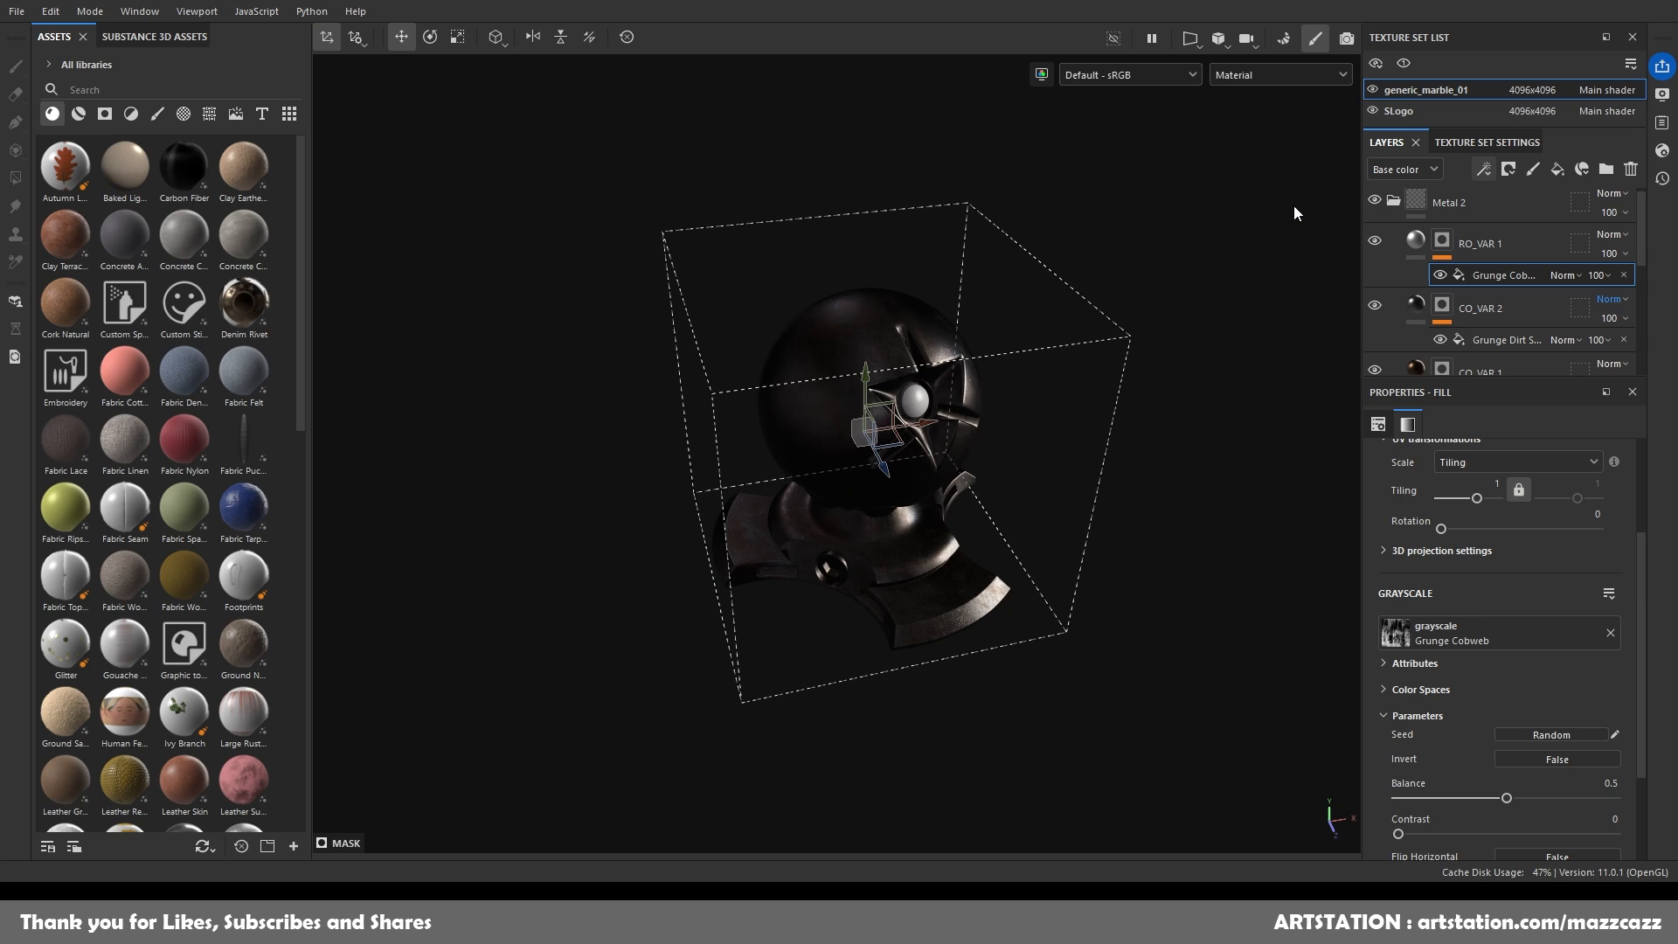
pyautogui.click(1467, 202)
pyautogui.scroll(5, 1052, 451)
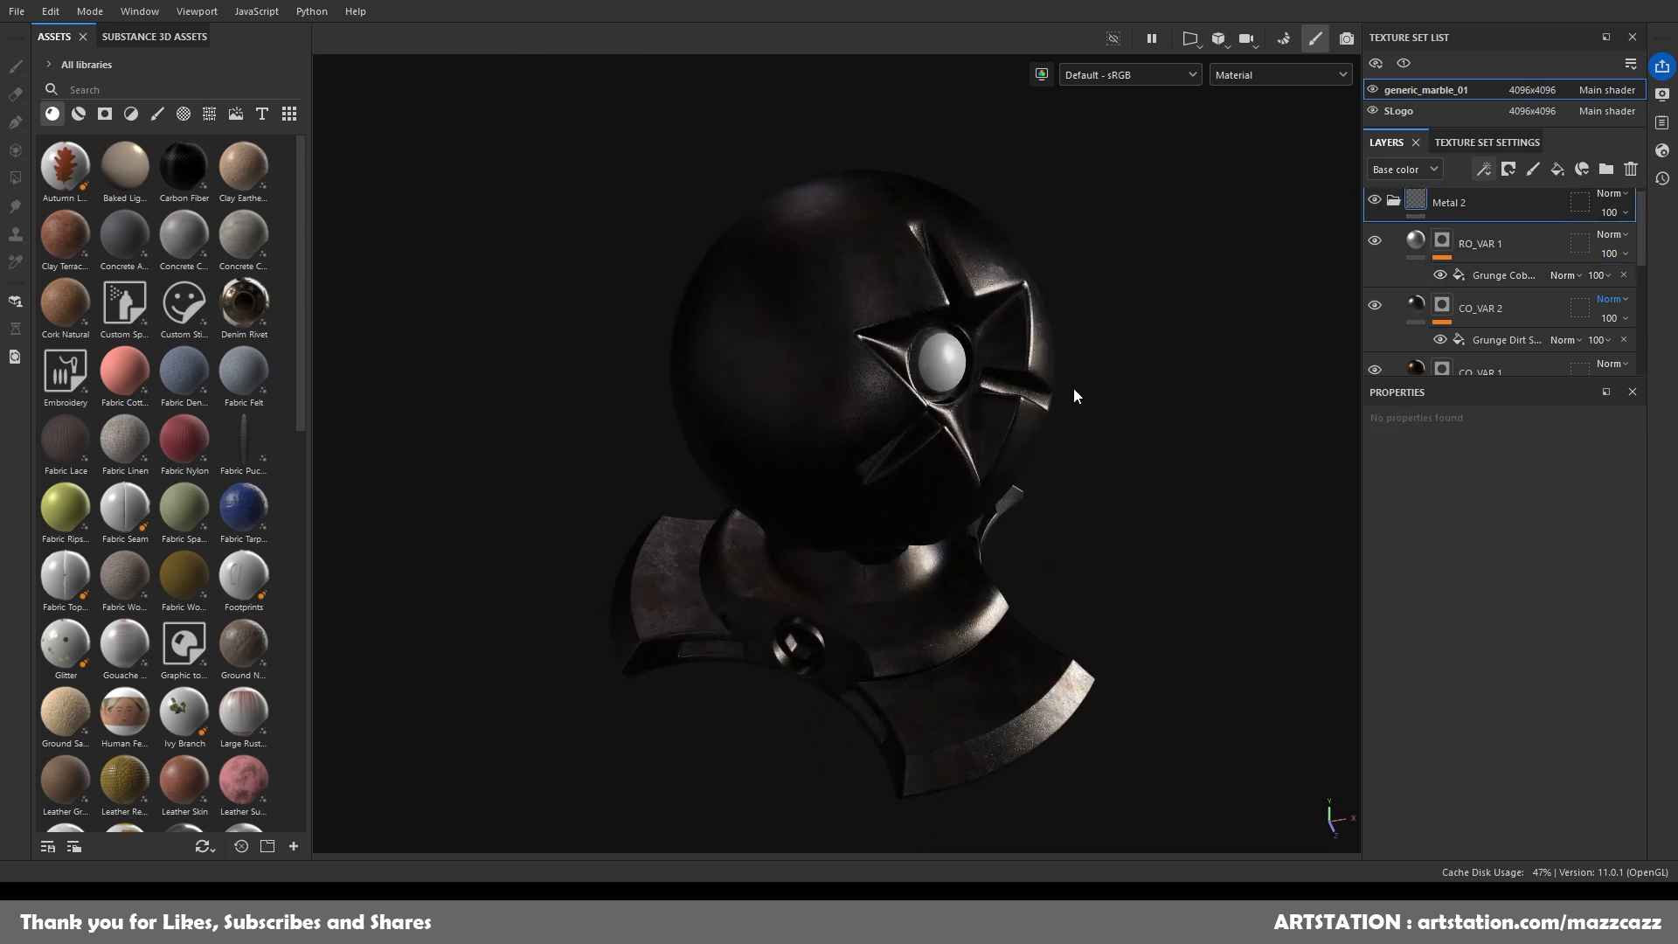
# Add a paint layer above RO_VAR 1 in the Metal 2 folder and give it a Sharpen filter.
pyautogui.keyDown('alt'); pyautogui.moveTo(1073, 390); pyautogui.dragTo(1103, 351); pyautogui.keyUp('alt')
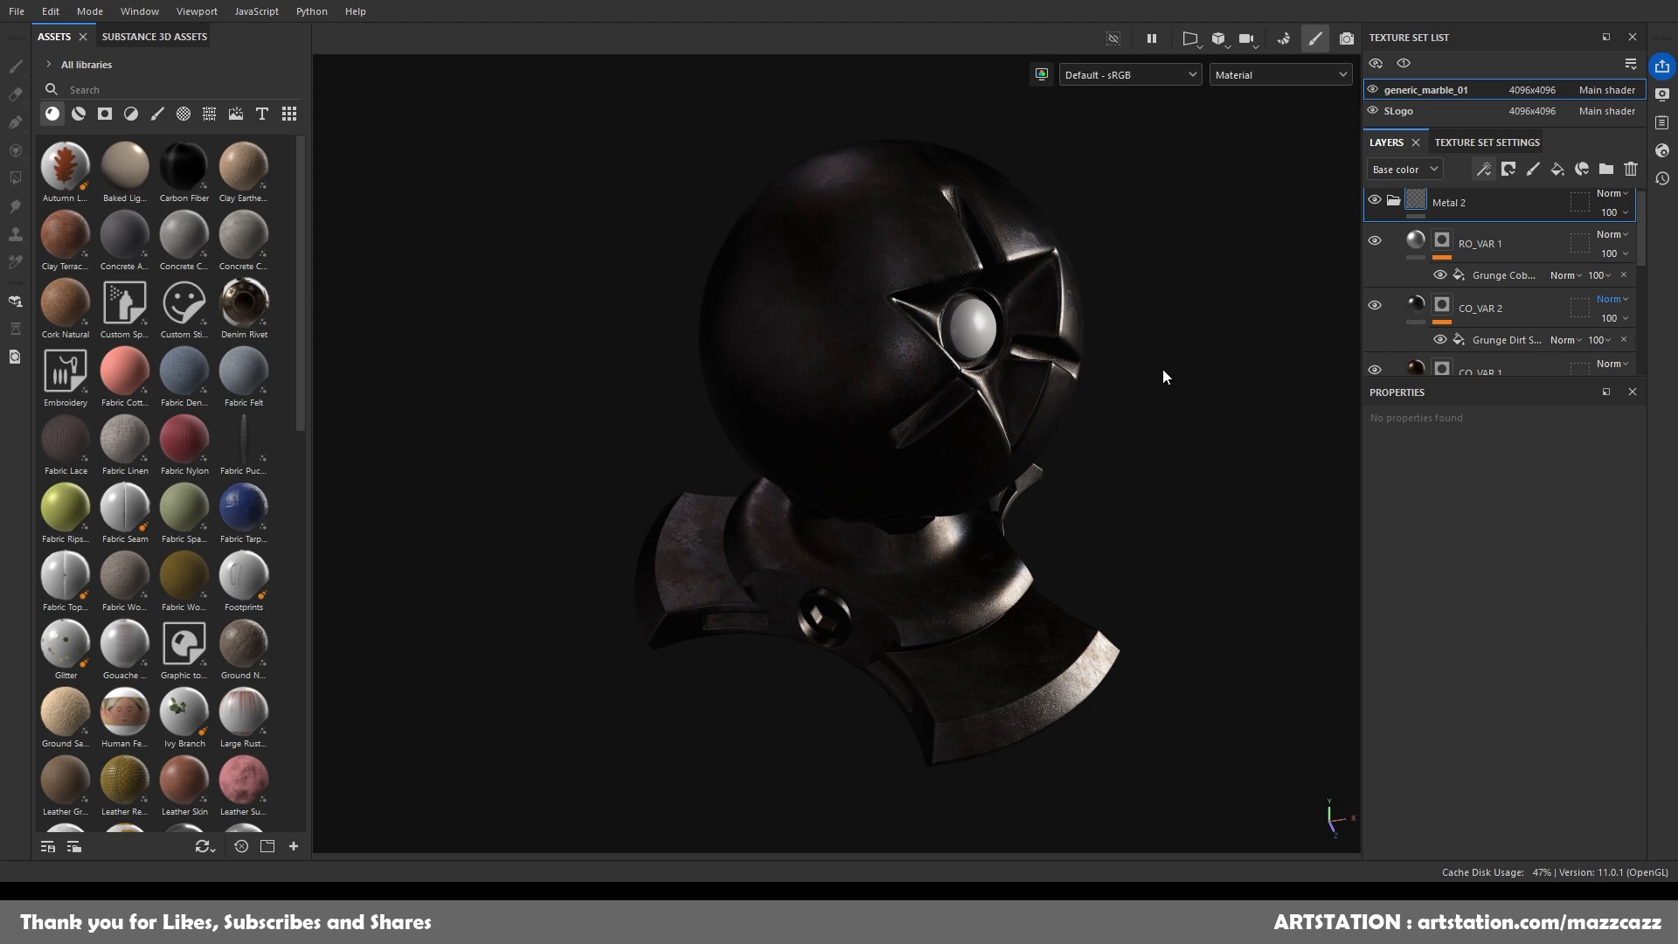
pyautogui.scroll(4, 995, 454)
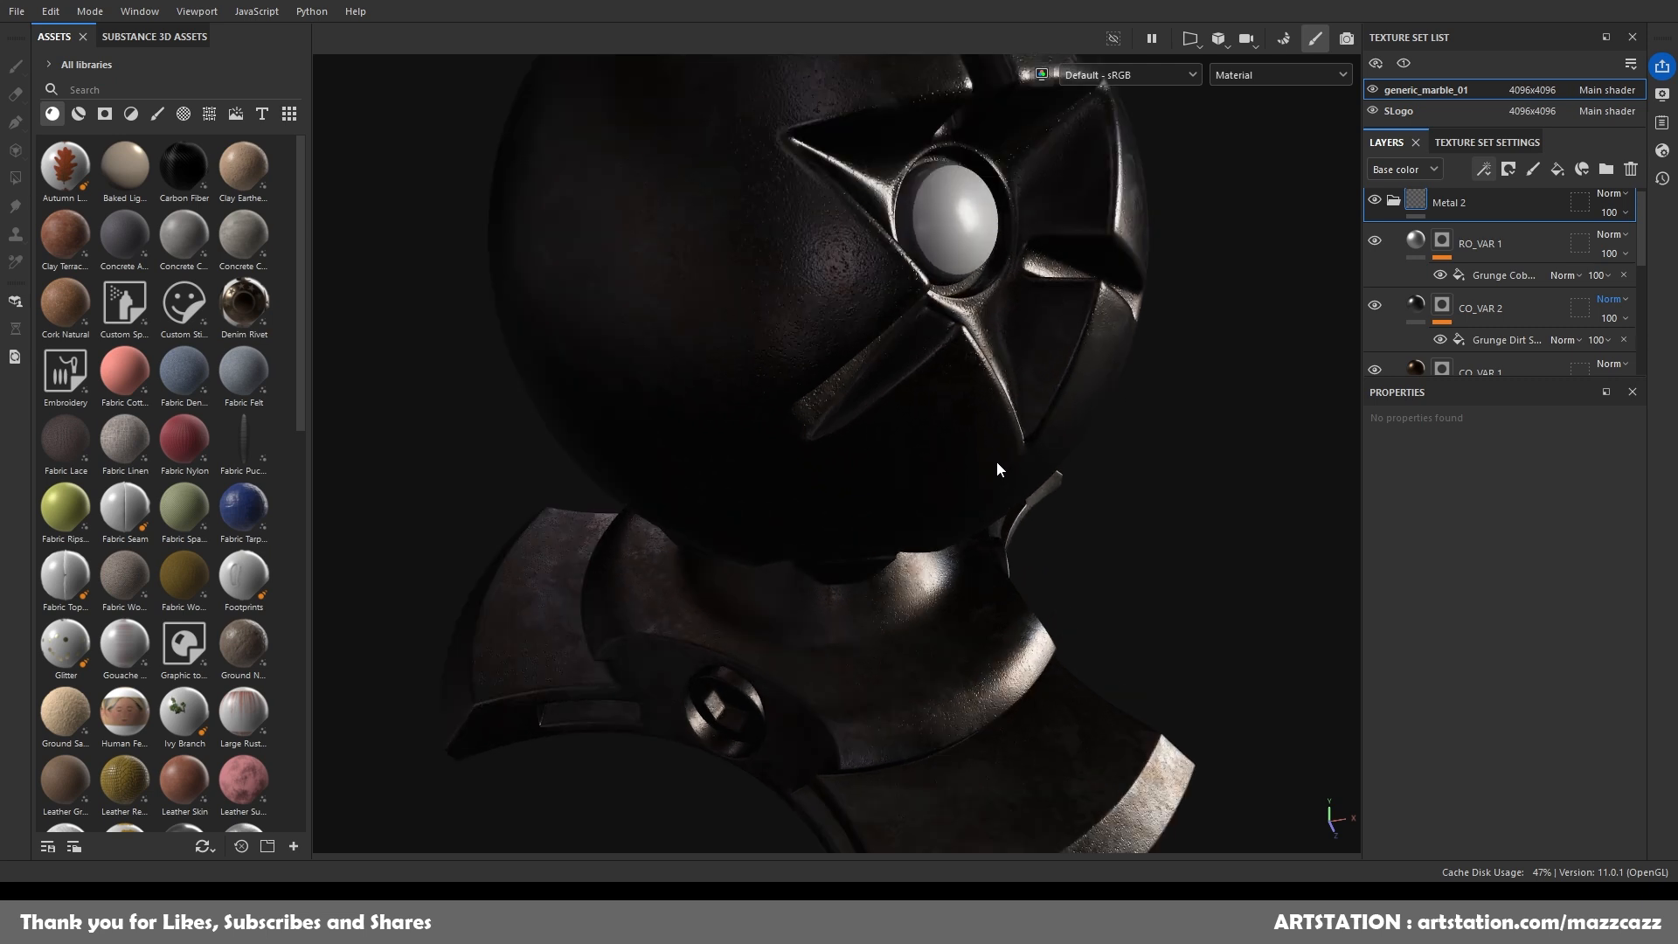
pyautogui.scroll(-2, 998, 463)
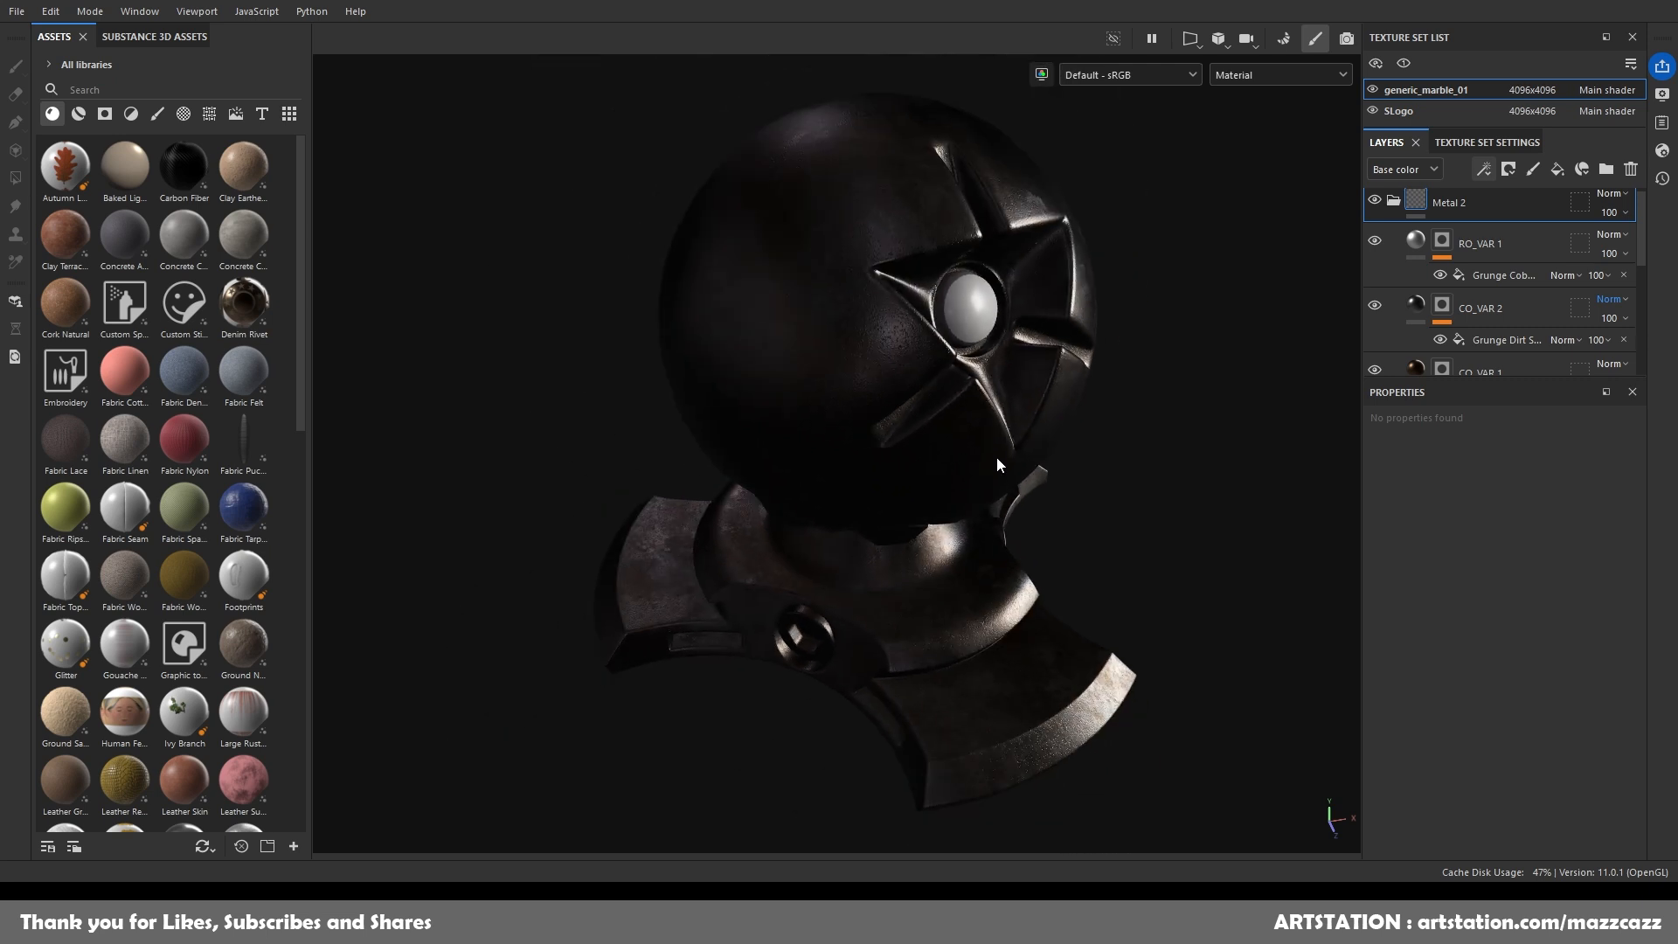
pyautogui.keyDown('alt'); pyautogui.moveTo(998, 465); pyautogui.dragTo(1030, 476); pyautogui.keyUp('alt')
pyautogui.scroll(4, 1007, 426)
pyautogui.keyDown('alt'); pyautogui.moveTo(962, 317); pyautogui.dragTo(995, 516, button='middle'); pyautogui.keyUp('alt')
pyautogui.scroll(1, 1486, 293)
pyautogui.click(1478, 263)
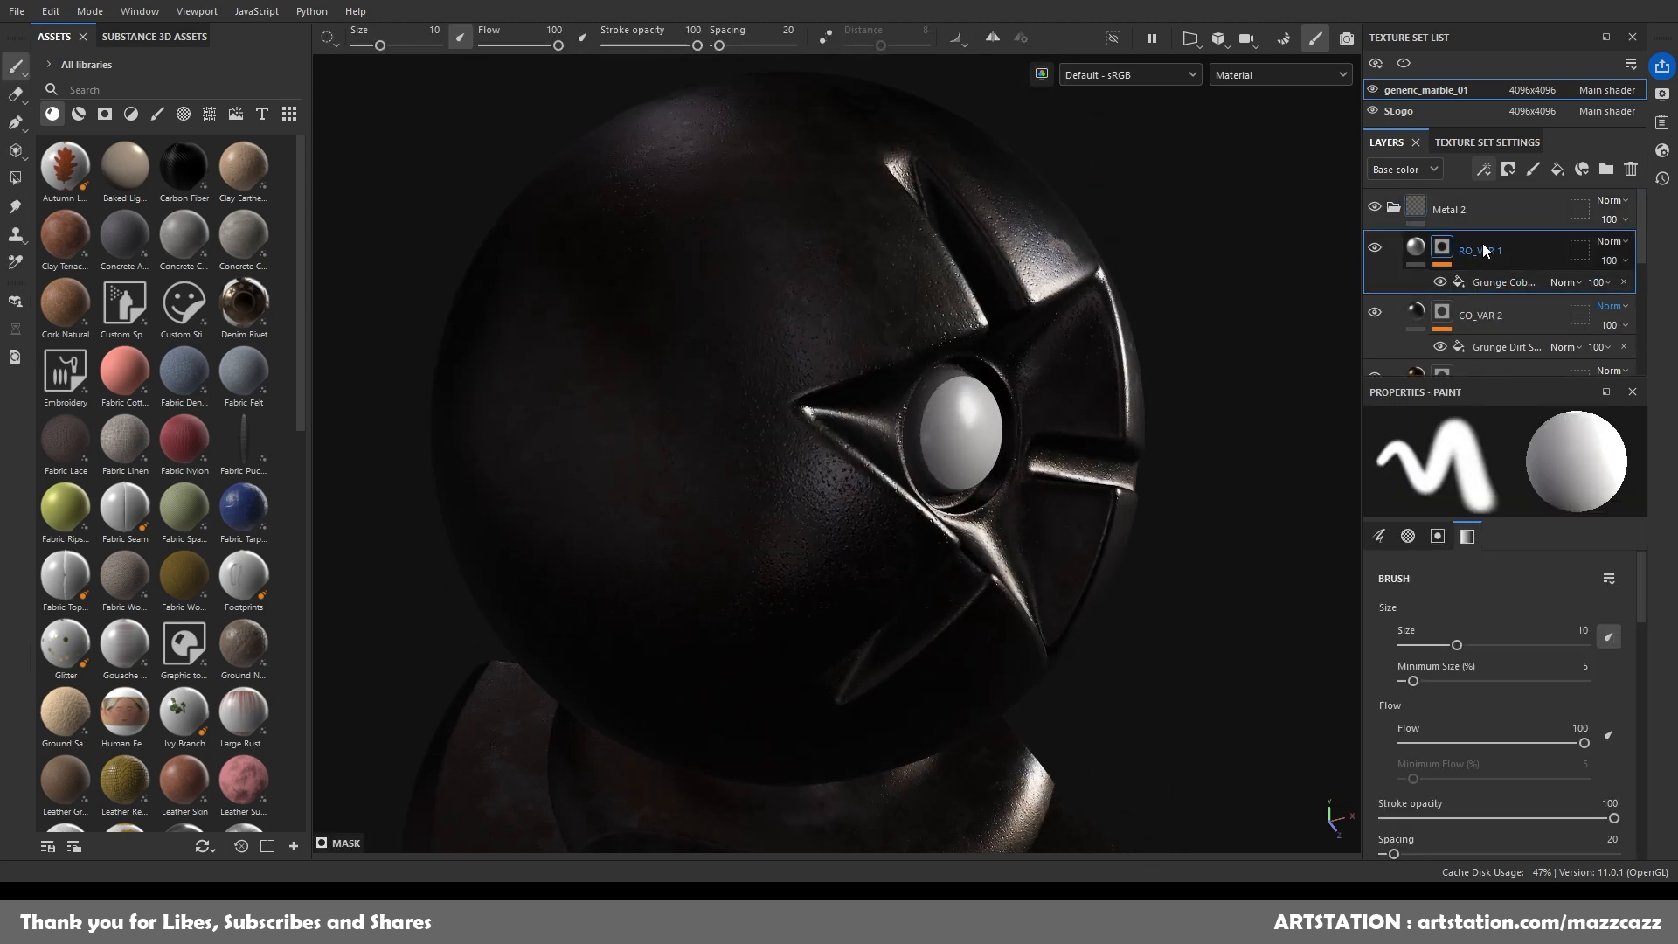
pyautogui.click(1534, 169)
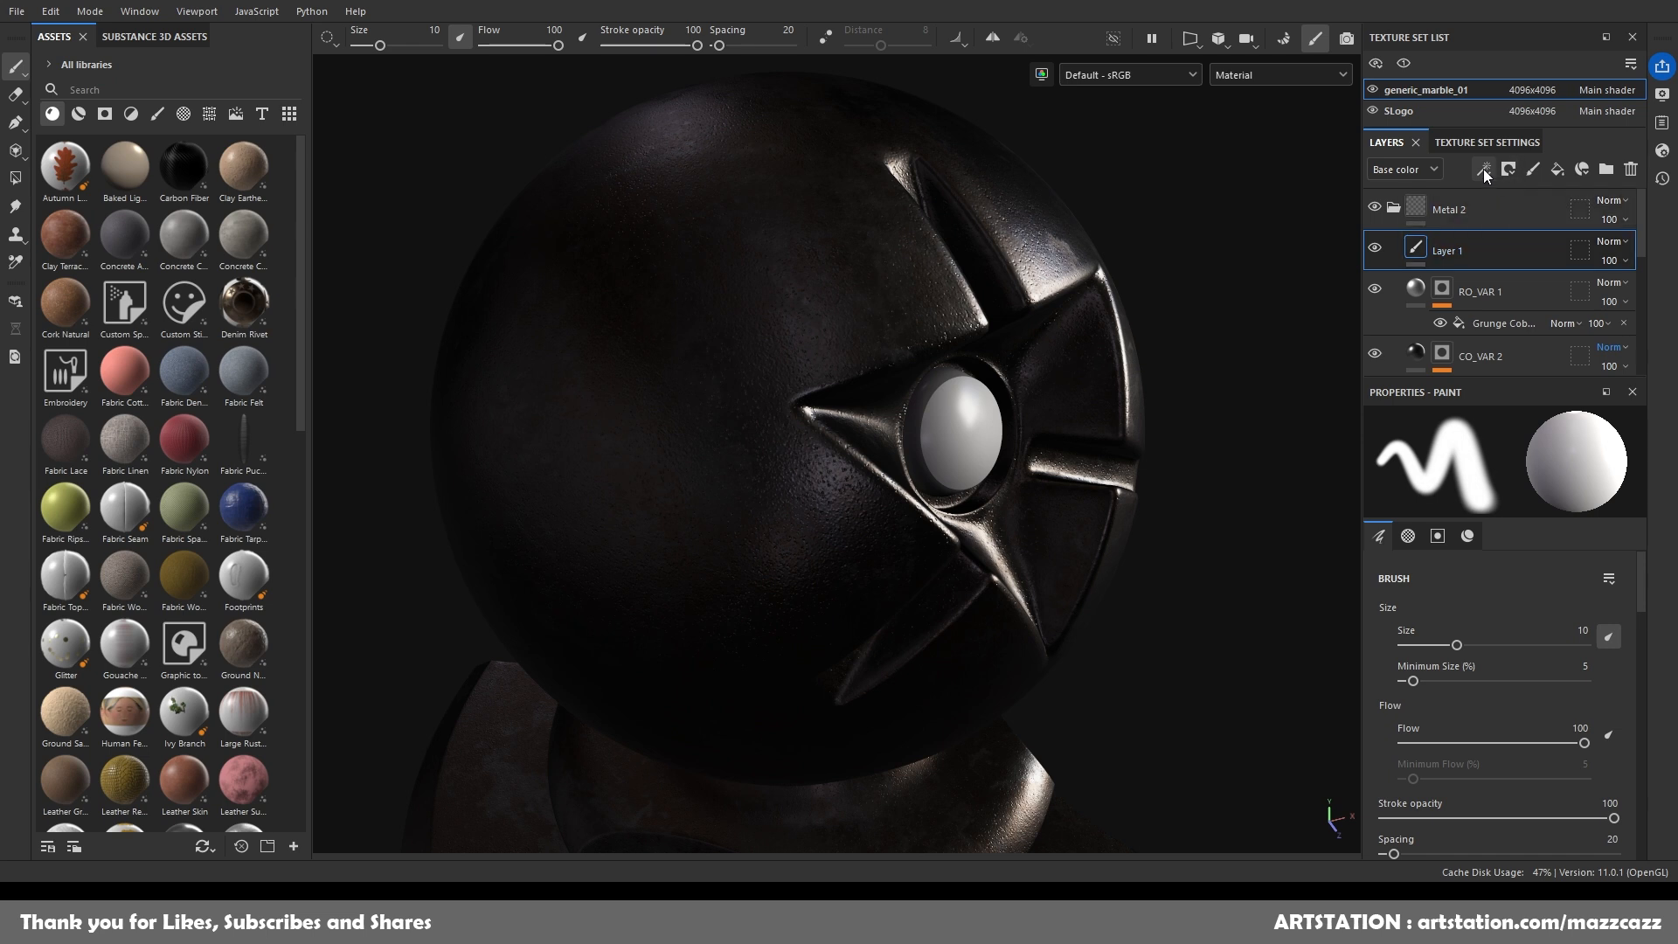
pyautogui.click(1528, 294)
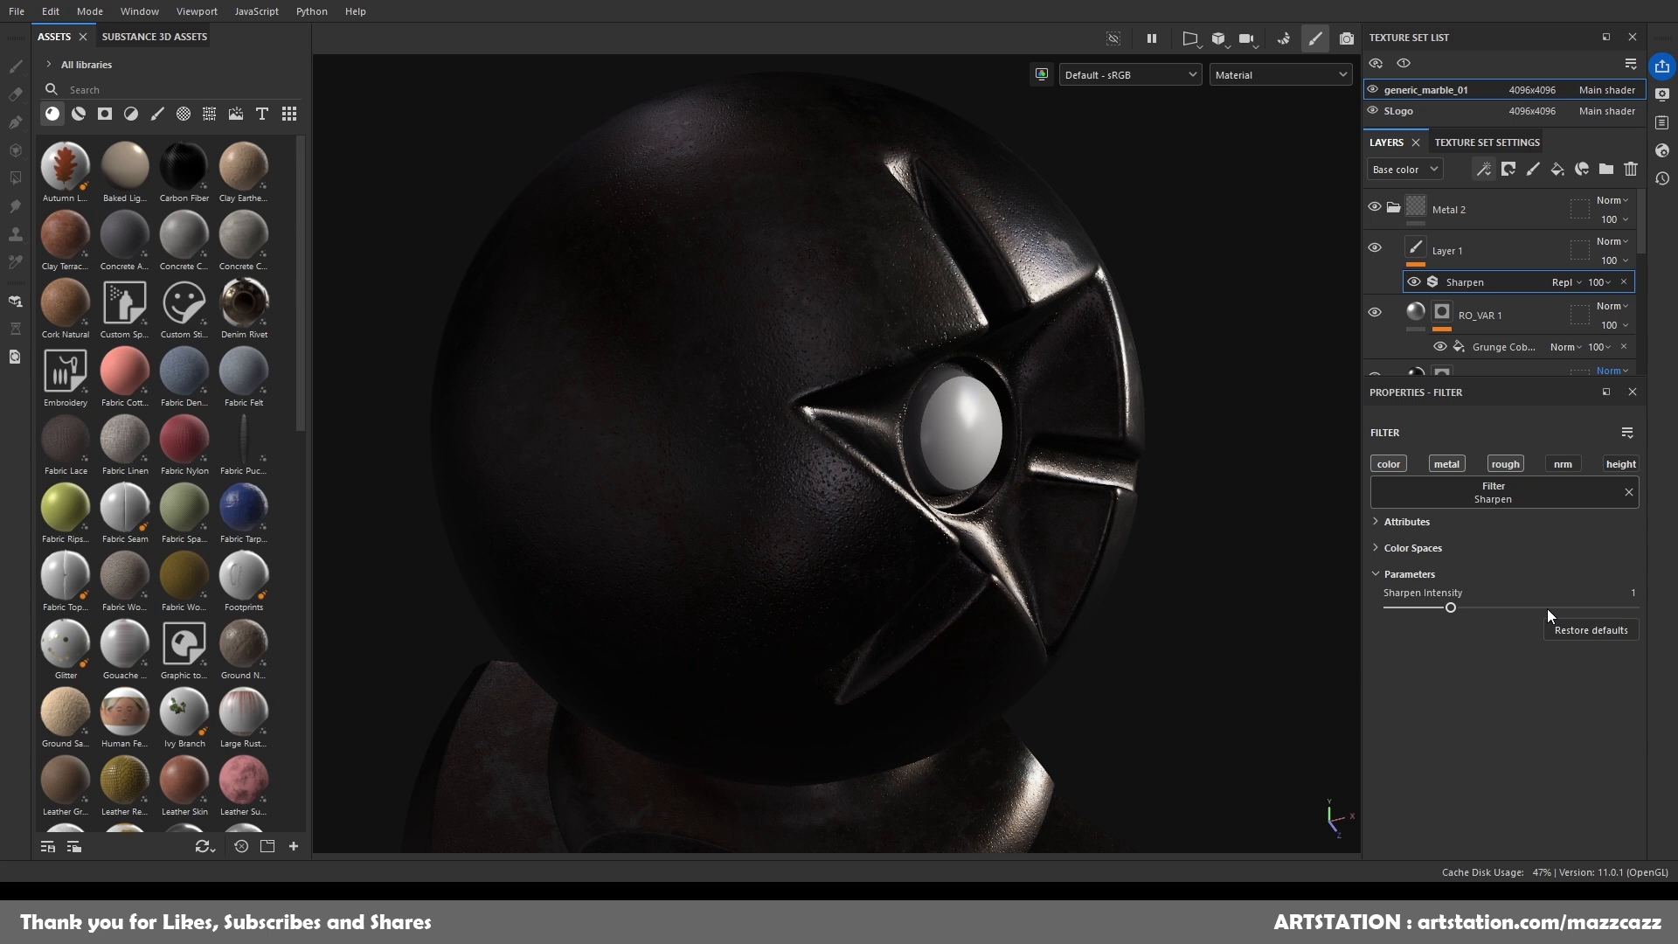
# Limit the Sharpen filter to the color channel and raise its sharpen intensity to about 1.92.
pyautogui.moveTo(1450, 607)
pyautogui.mouseDown()
pyautogui.moveTo(1572, 608)
pyautogui.moveTo(1474, 606)
pyautogui.mouseUp()
pyautogui.moveTo(1472, 606); pyautogui.dragTo(1506, 605)
pyautogui.scroll(5, 839, 348)
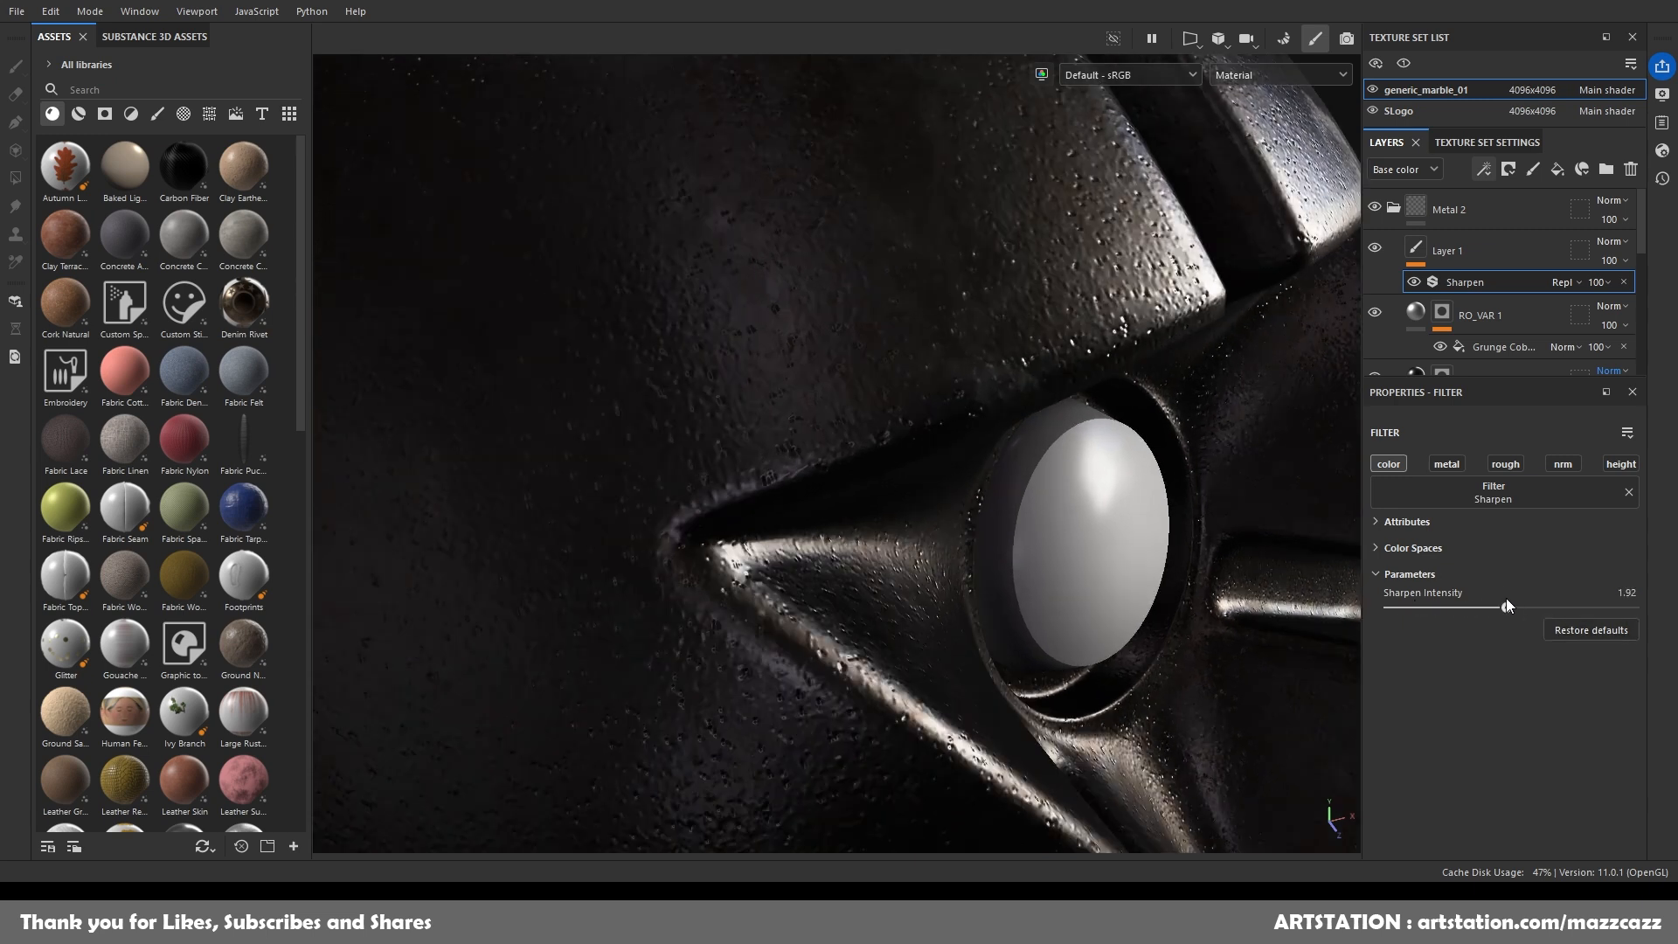
pyautogui.moveTo(1480, 598); pyautogui.dragTo(1494, 603)
# Set Layer 1's blending mode to Passthrough and its Sharpen filter's intensity to 1.
pyautogui.click(1622, 241)
pyautogui.click(1605, 155)
pyautogui.click(1494, 609)
pyautogui.moveTo(1495, 609); pyautogui.dragTo(1430, 608)
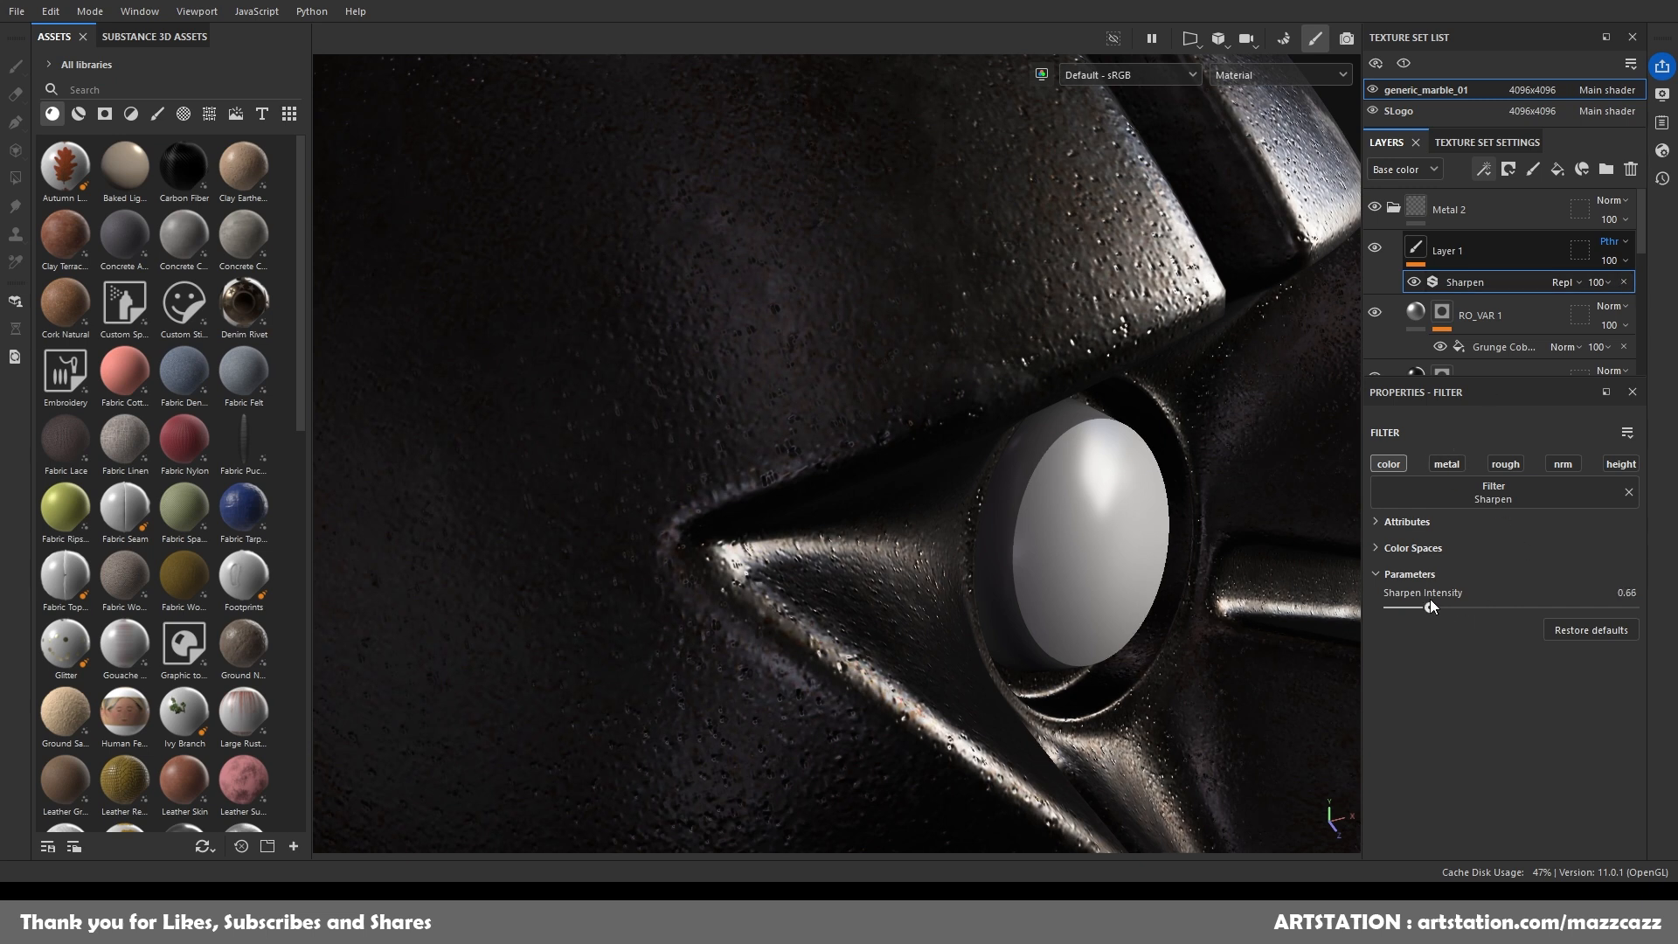
pyautogui.click(1627, 593)
pyautogui.write('1')
pyautogui.press('Return')
# Rename the paint layer that holds the sharpening filter as Sharpen.
pyautogui.scroll(-5, 1060, 465)
pyautogui.keyDown('alt'); pyautogui.moveTo(1060, 461); pyautogui.dragTo(968, 472); pyautogui.keyUp('alt')
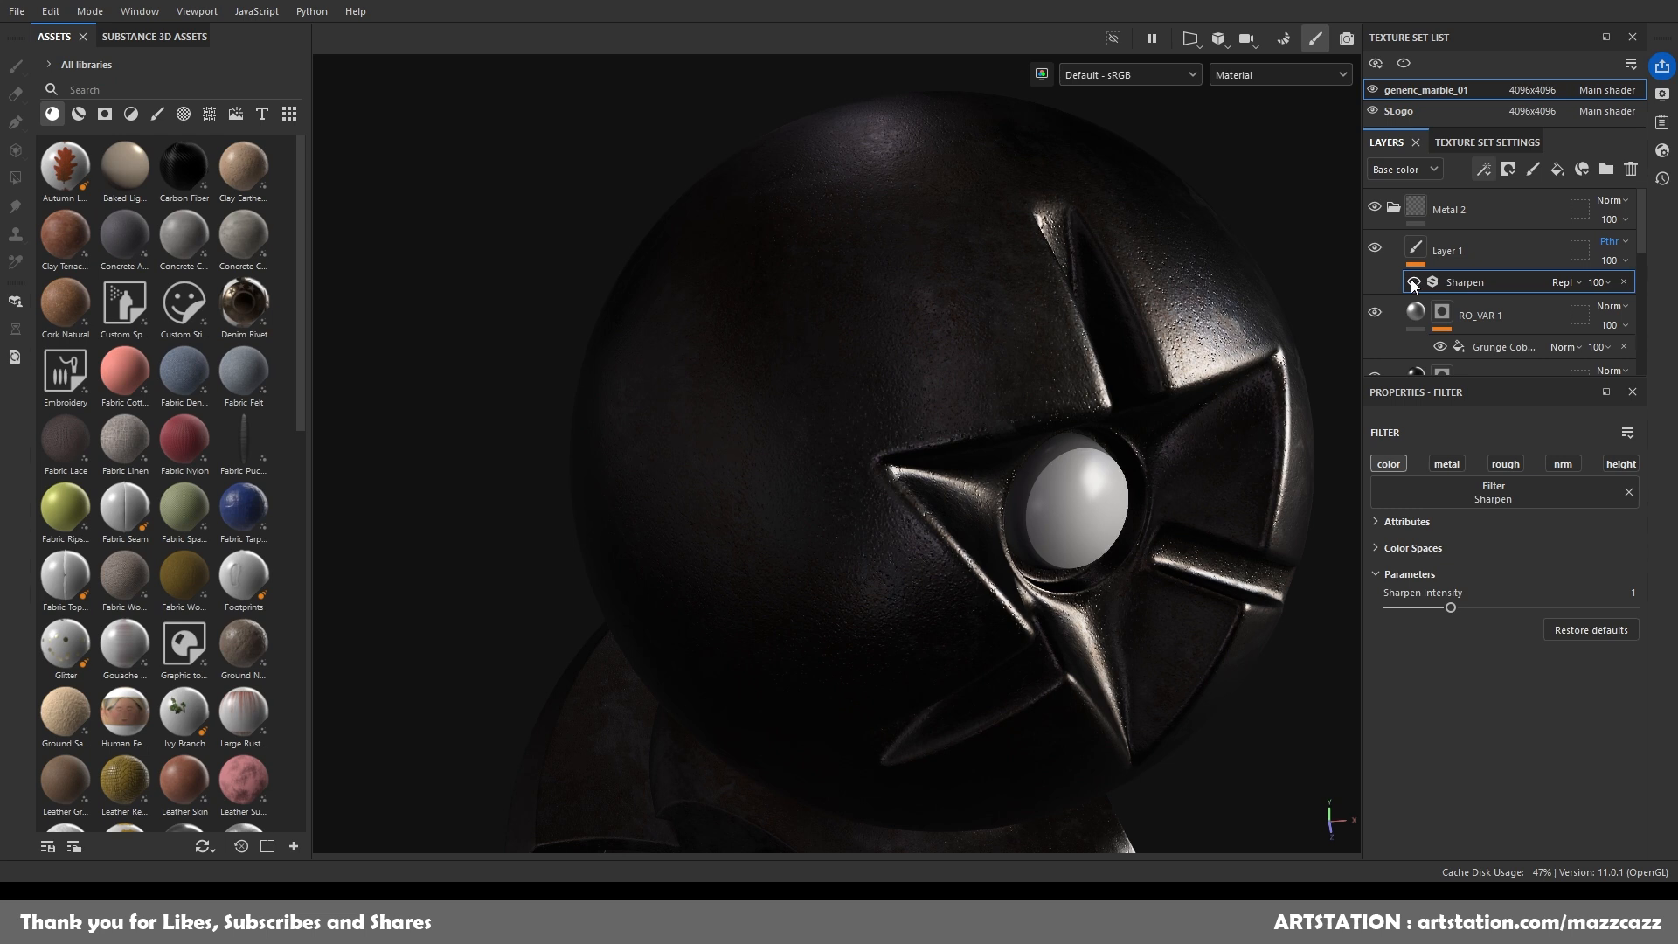
pyautogui.doubleClick(1449, 251)
pyautogui.write('Sharpen')
pyautogui.press('Return')
# Add a fill layer directly below the Sharpen layer and give it a black mask.
pyautogui.scroll(-3, 1278, 459)
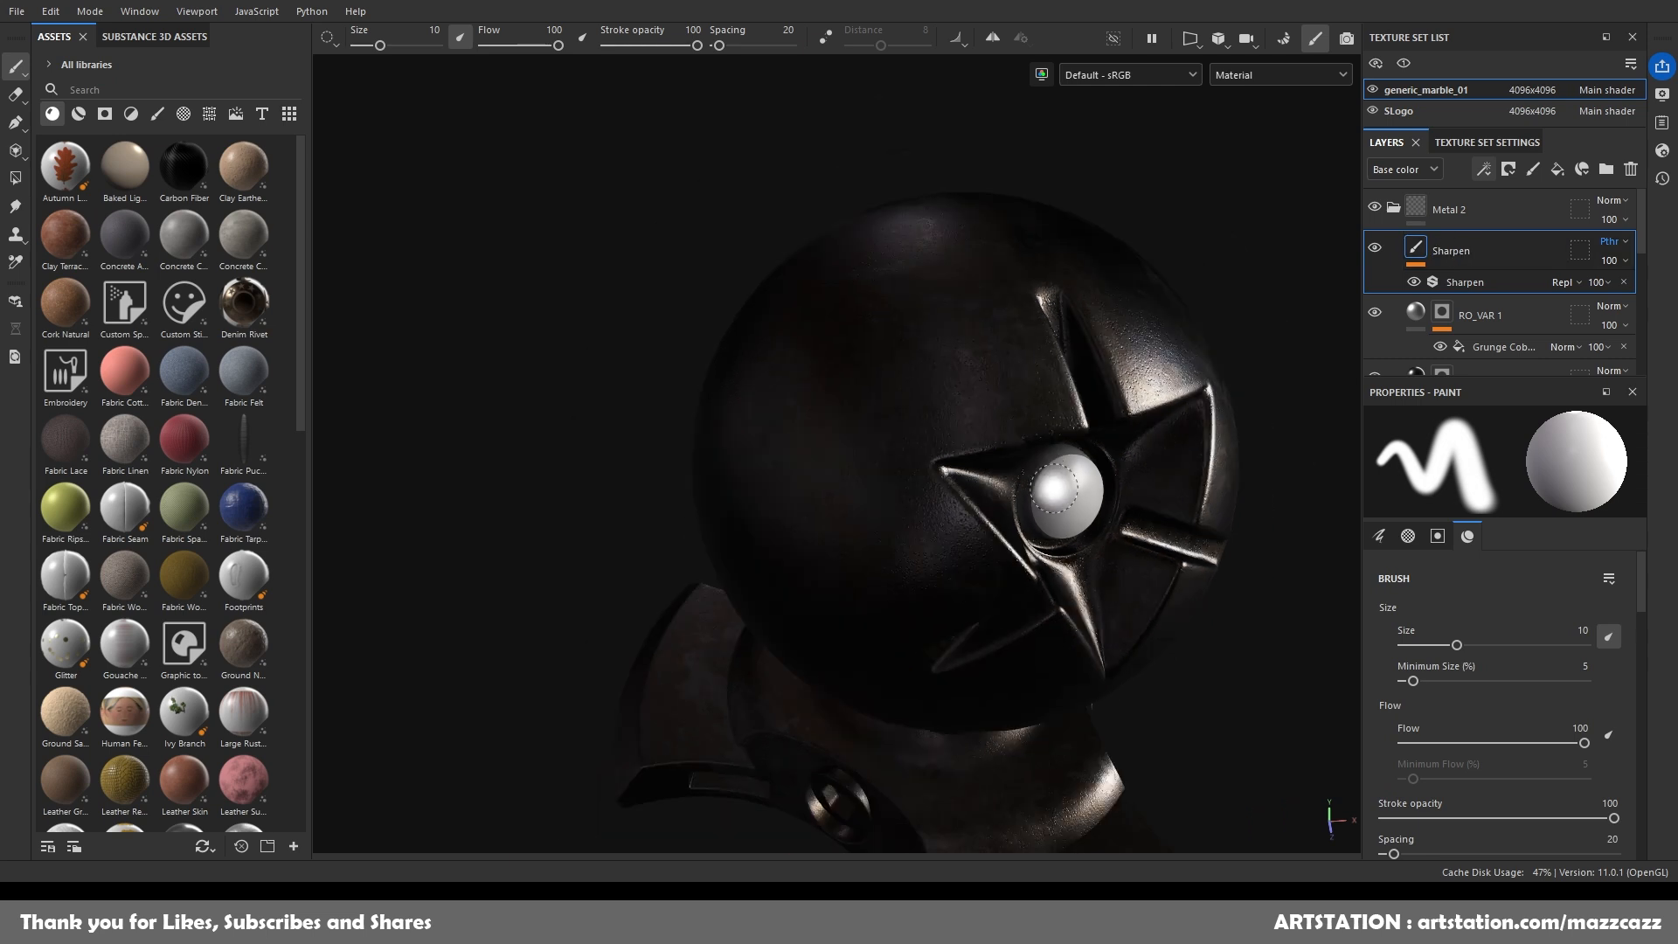
pyautogui.keyDown('alt'); pyautogui.moveTo(1280, 458); pyautogui.dragTo(1210, 308, button='middle'); pyautogui.keyUp('alt')
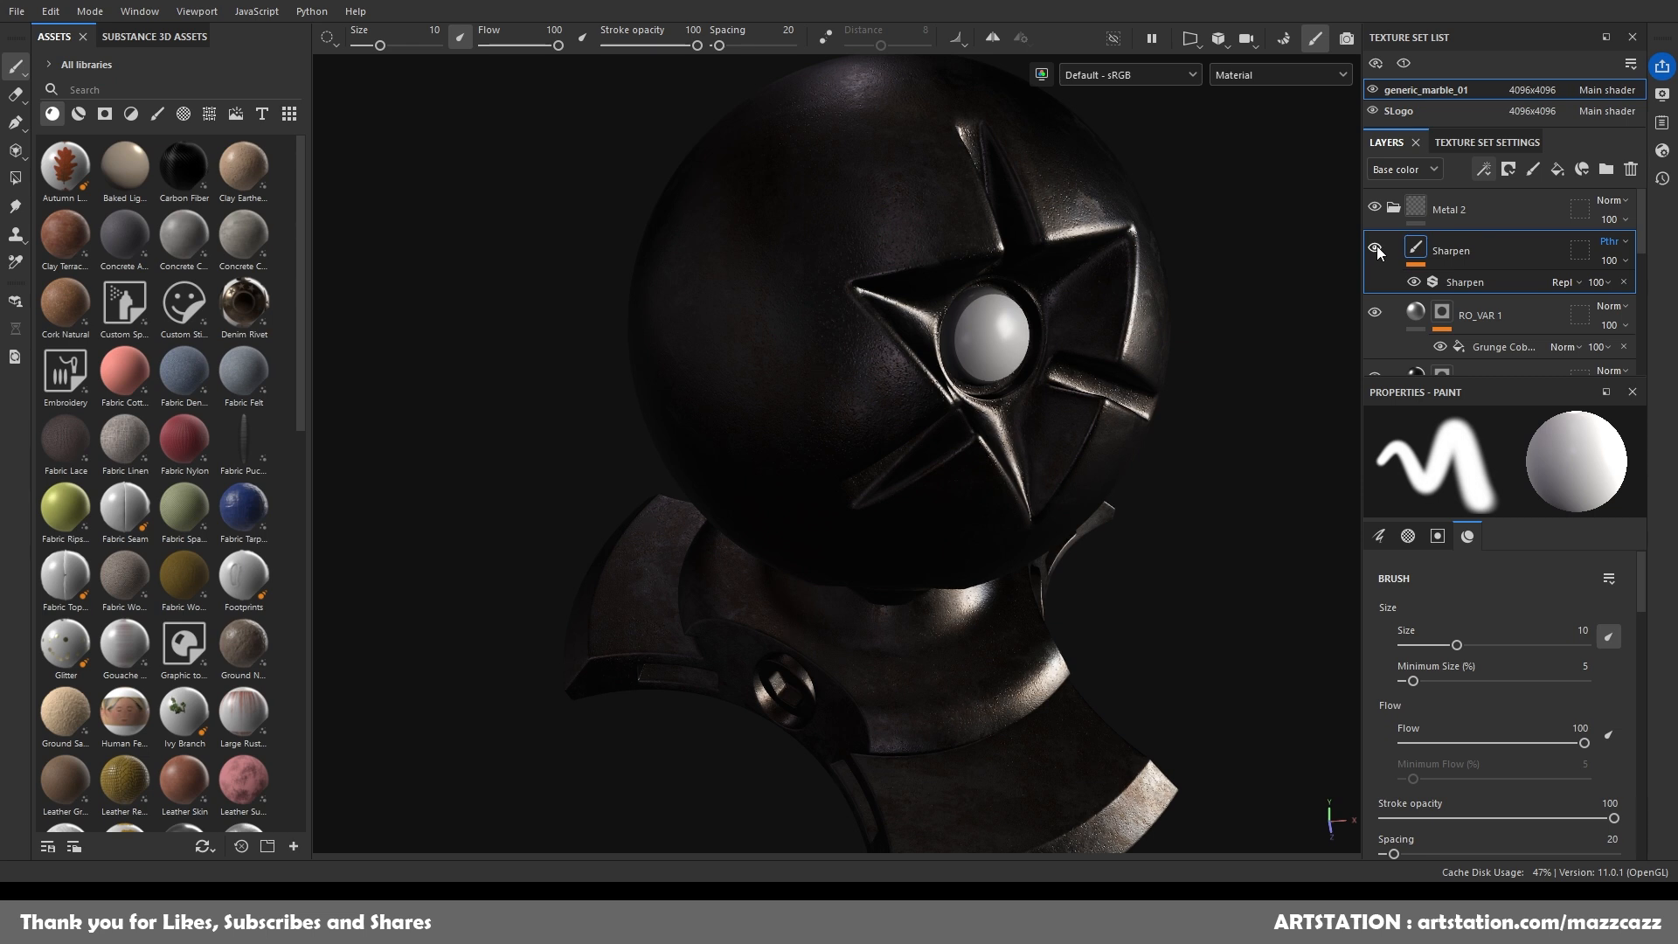
pyautogui.scroll(5, 887, 246)
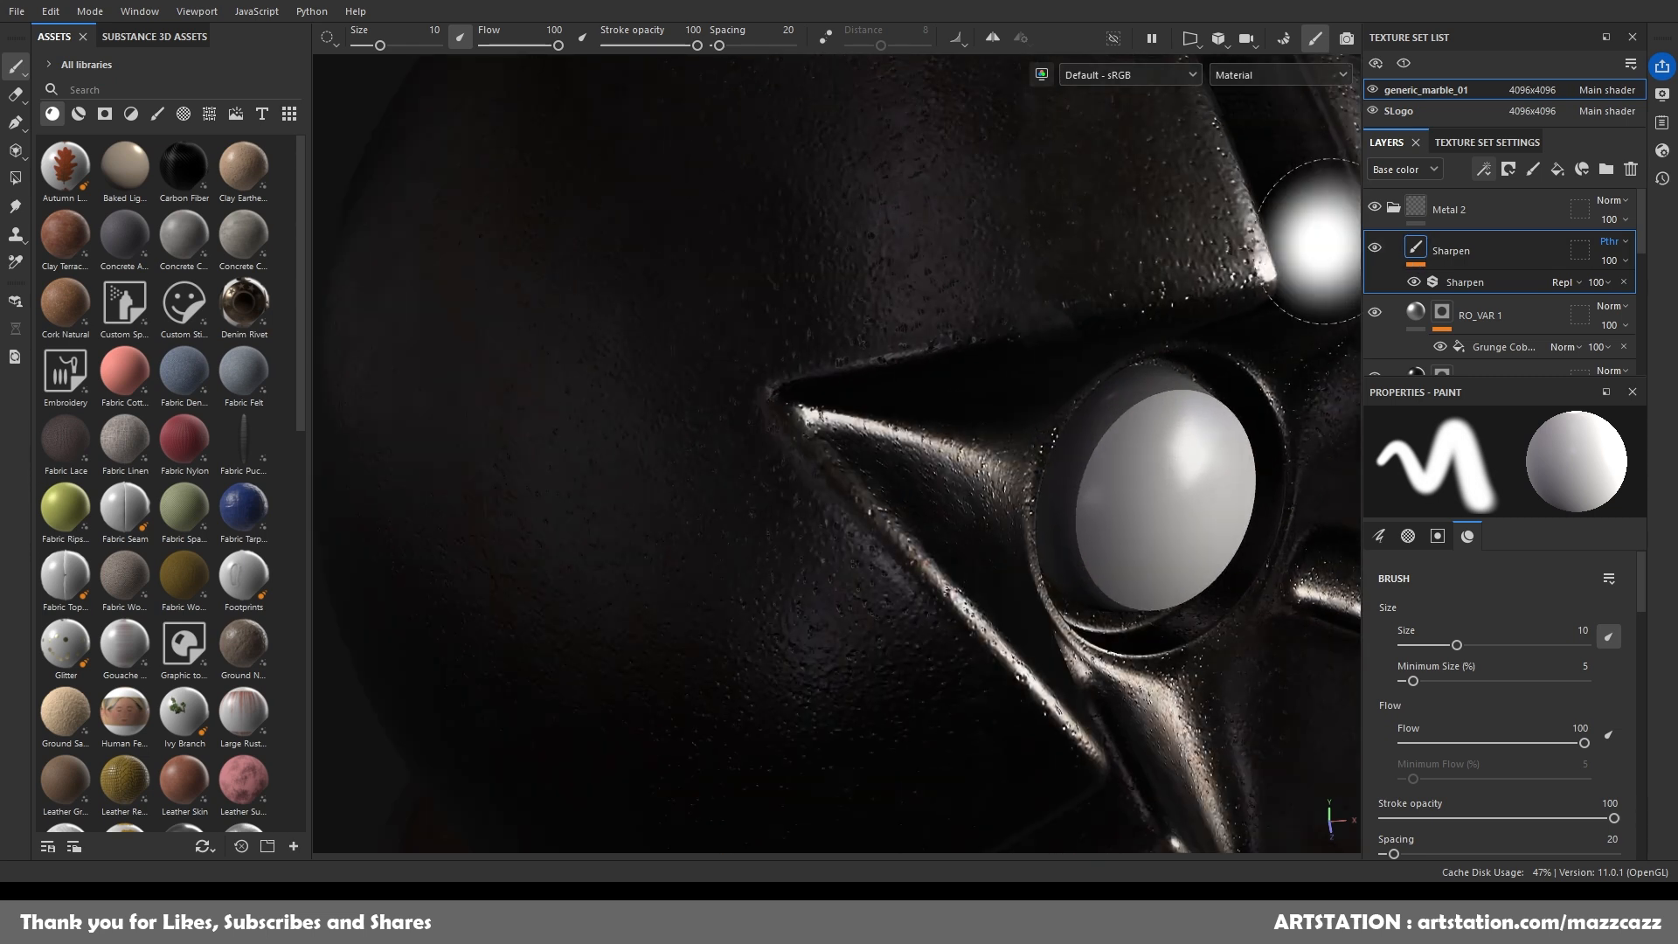
pyautogui.scroll(-5, 1112, 437)
pyautogui.keyDown('alt'); pyautogui.moveTo(1112, 437); pyautogui.dragTo(975, 316); pyautogui.keyUp('alt')
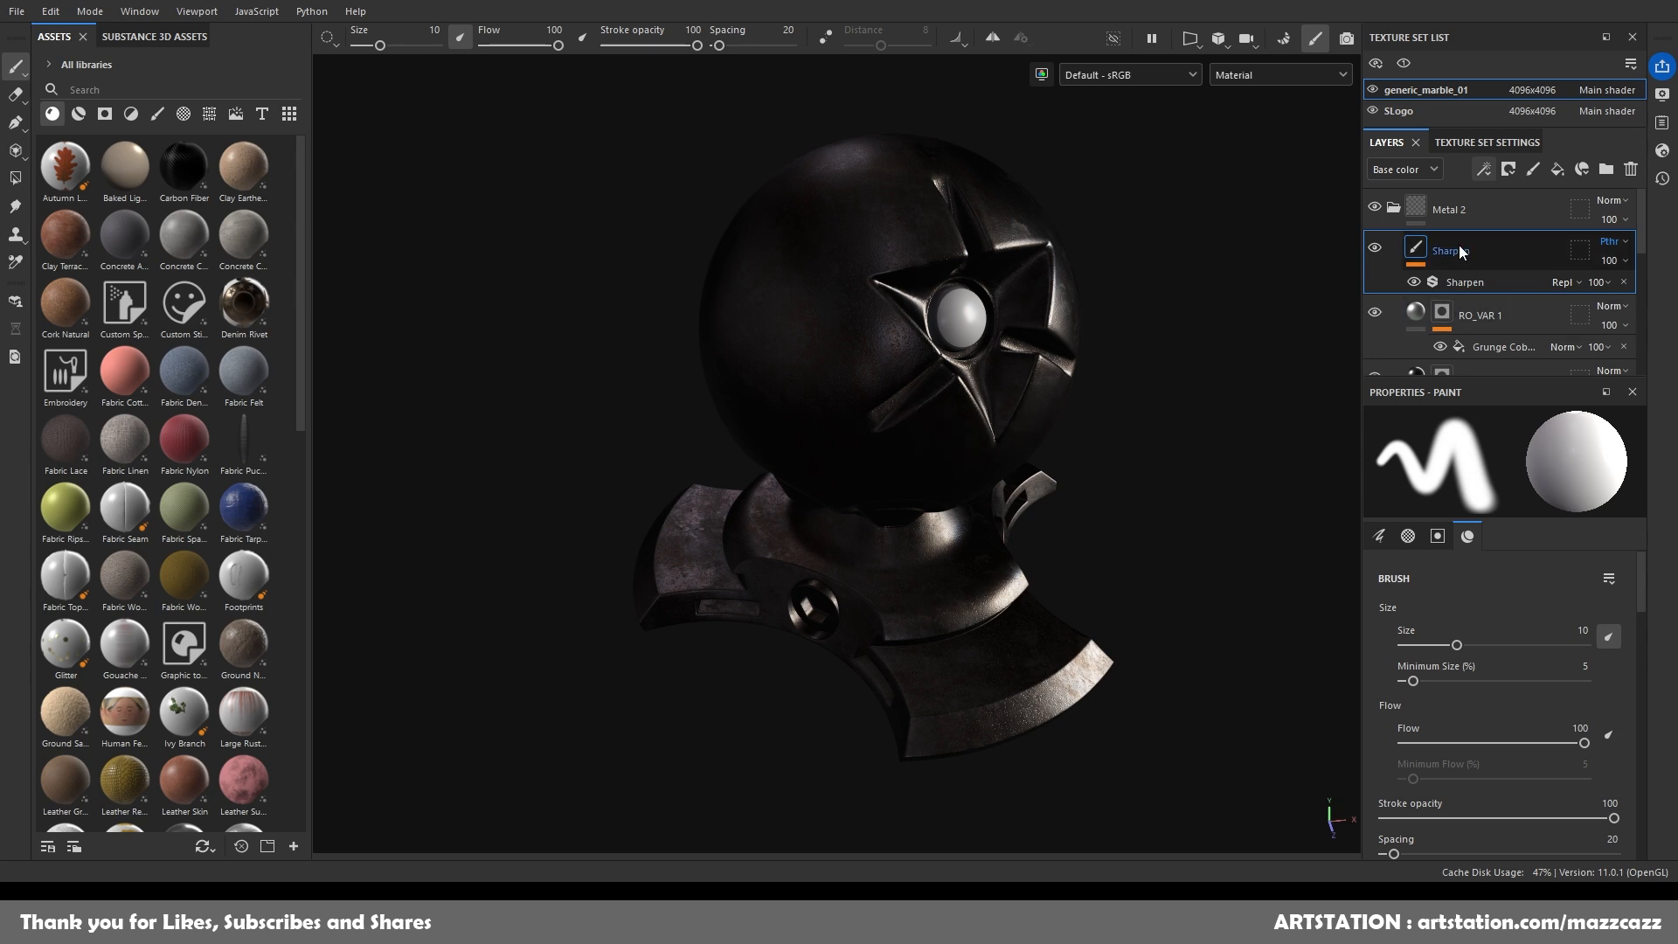
pyautogui.click(1559, 171)
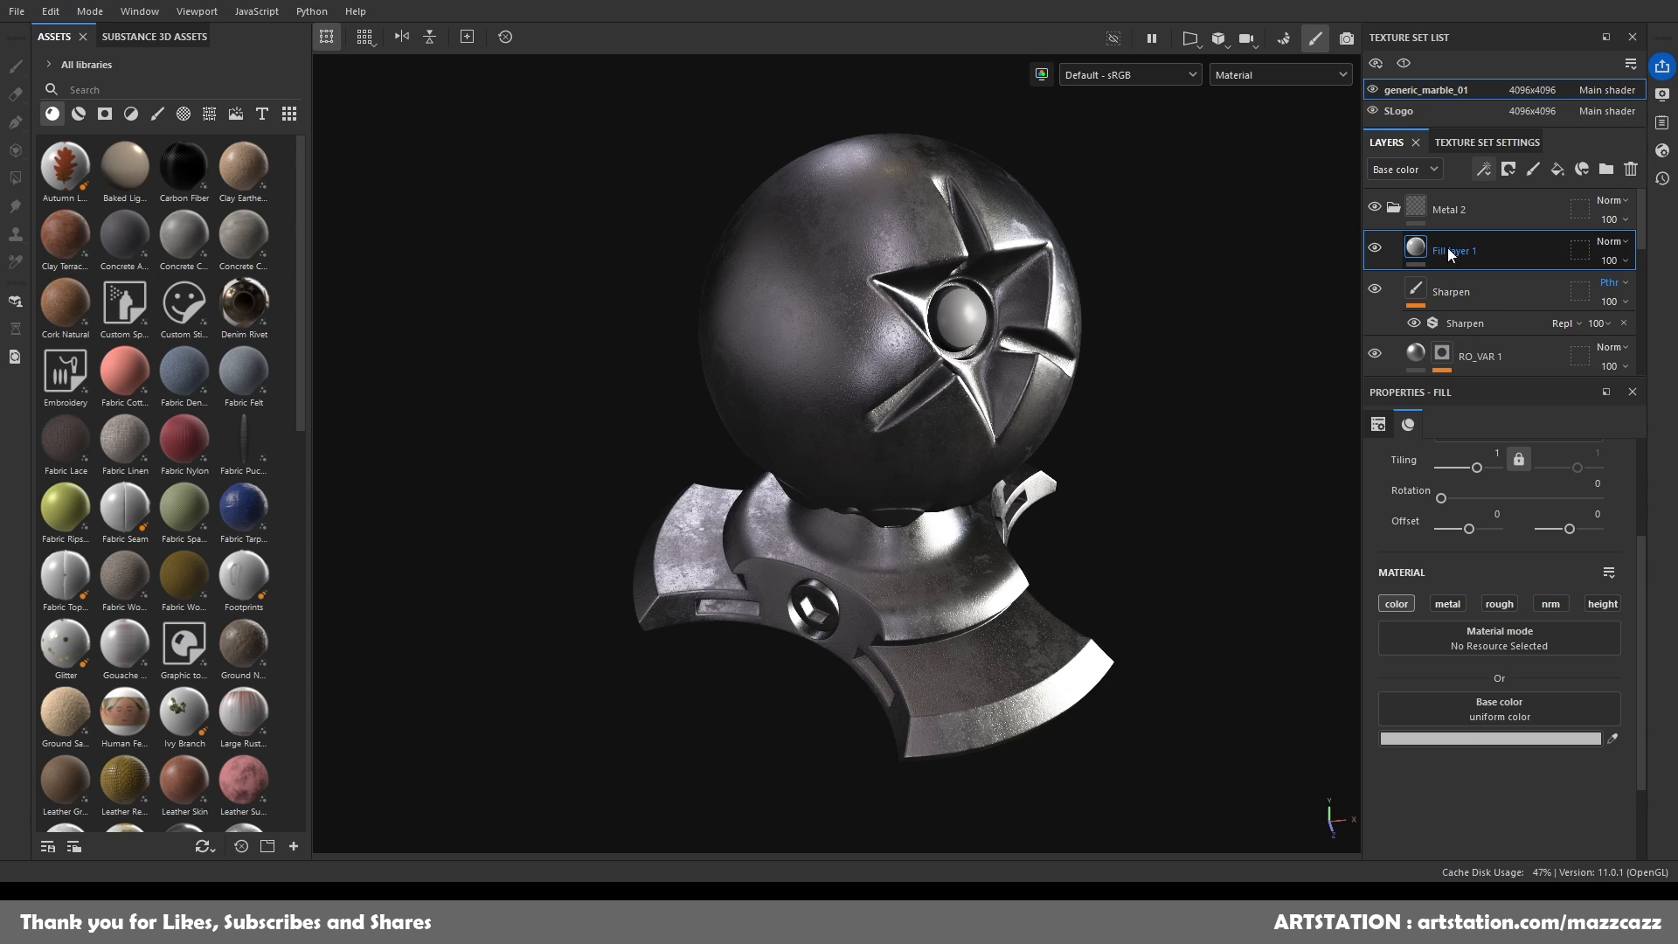
pyautogui.moveTo(1466, 248); pyautogui.dragTo(1464, 311)
pyautogui.click(1509, 171)
pyautogui.click(1512, 212)
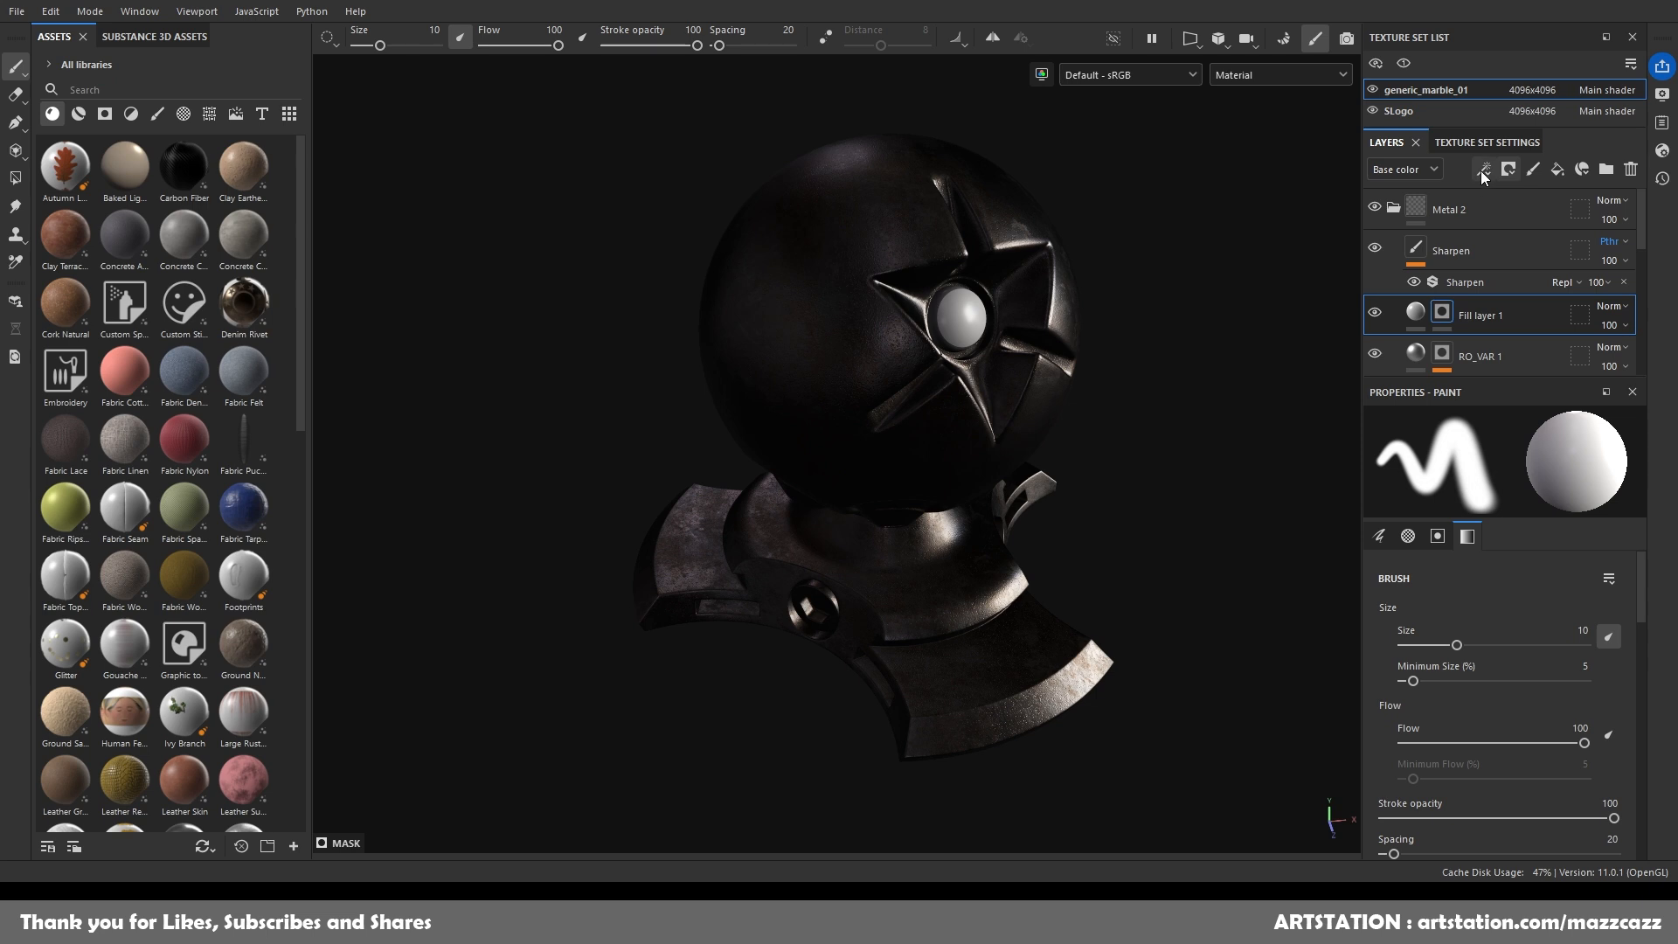
# Add a Dirt generator to Fill layer 1's mask, view the mask, and set dirt level 0.41 and dirt contrast 0.34.
pyautogui.click(1542, 198)
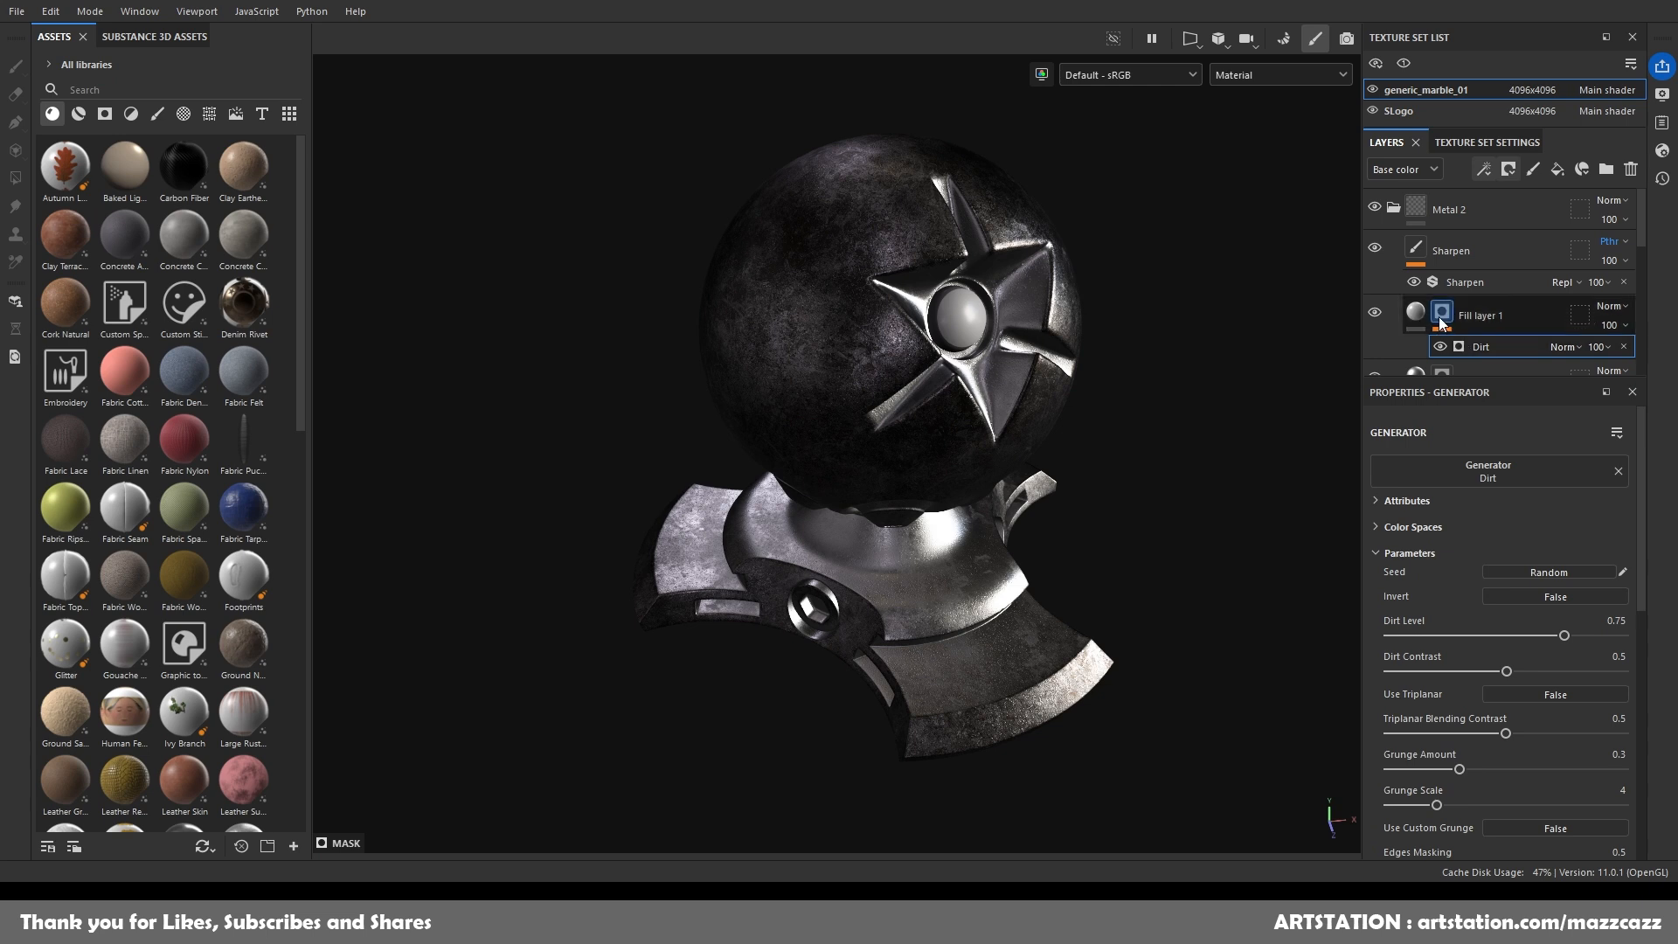
pyautogui.keyDown('alt'); pyautogui.click(1444, 317); pyautogui.keyUp('alt')
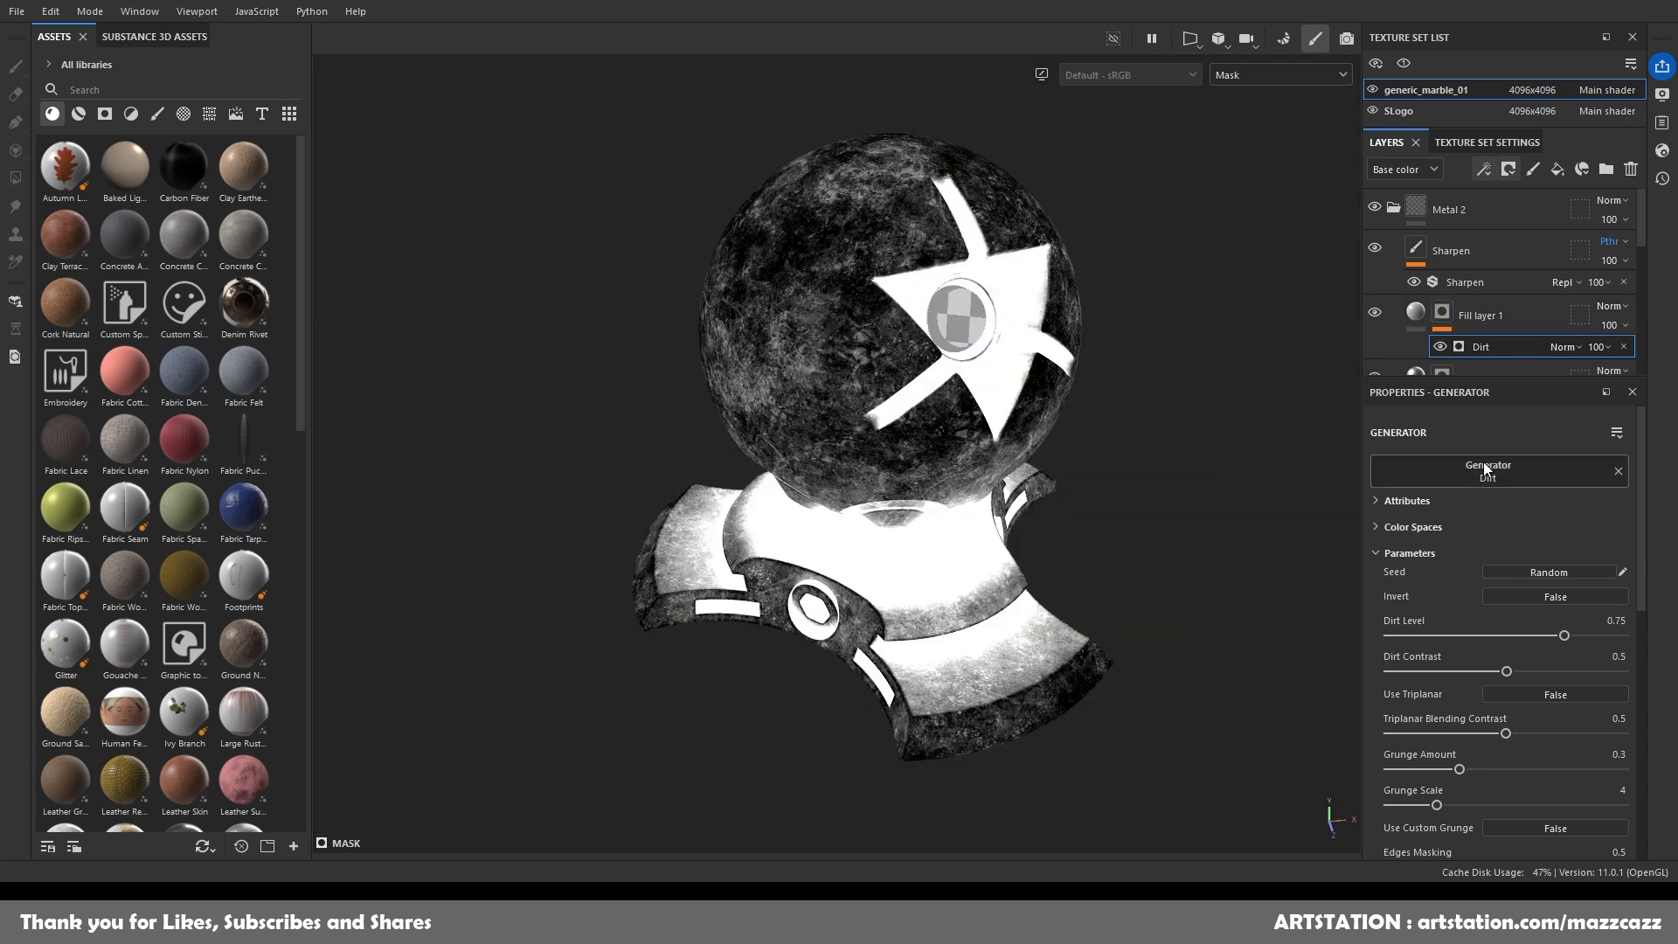
pyautogui.scroll(-3, 1470, 511)
pyautogui.scroll(-3, 1470, 507)
pyautogui.scroll(6, 1471, 503)
pyautogui.moveTo(1565, 633); pyautogui.dragTo(1469, 670)
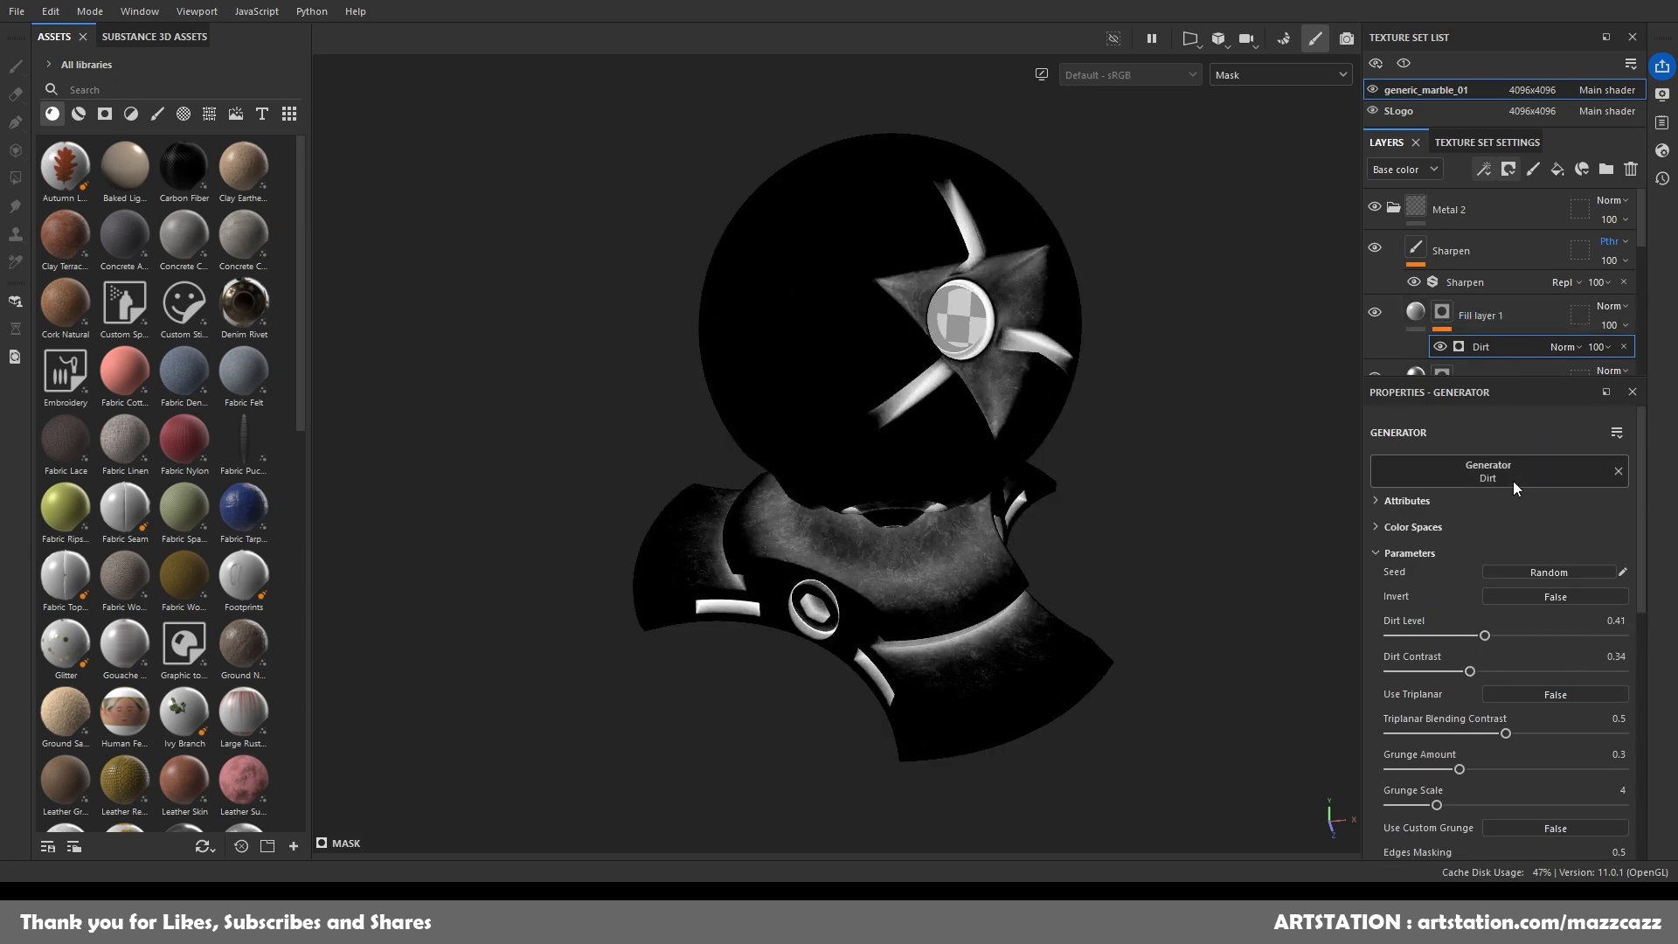
# Replace the Dirt generator with Metal Edge Wear, using wear level 0.7, wear contrast 0.65 and triplanar enabled.
pyautogui.click(1597, 637)
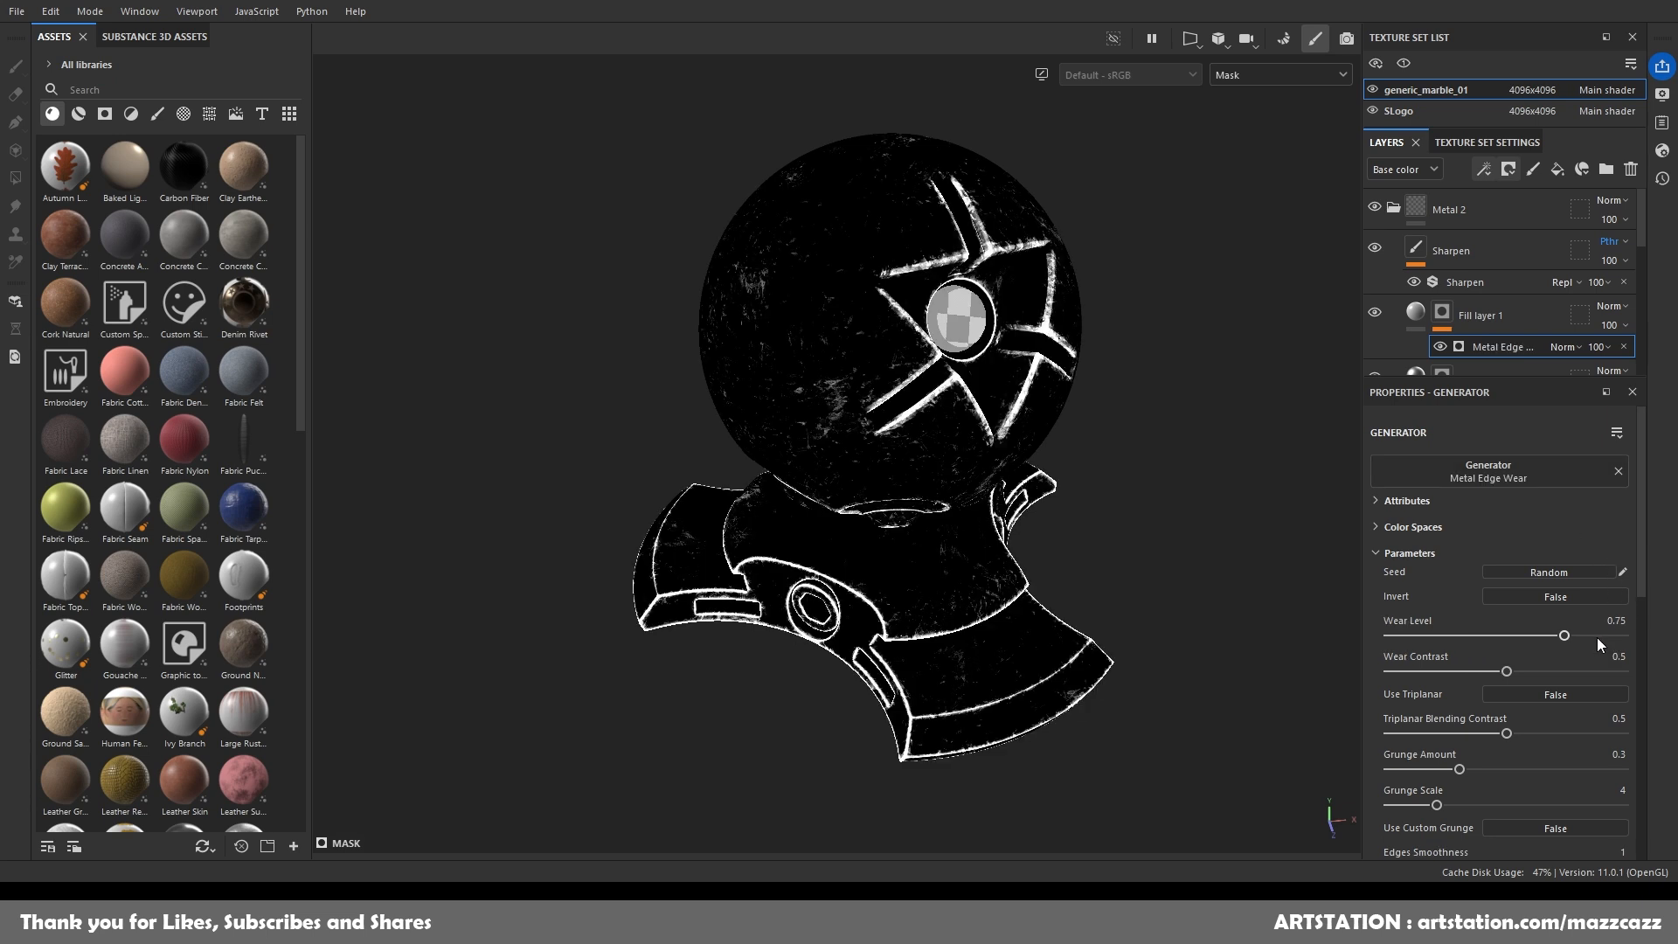
pyautogui.moveTo(1564, 637); pyautogui.dragTo(1540, 670)
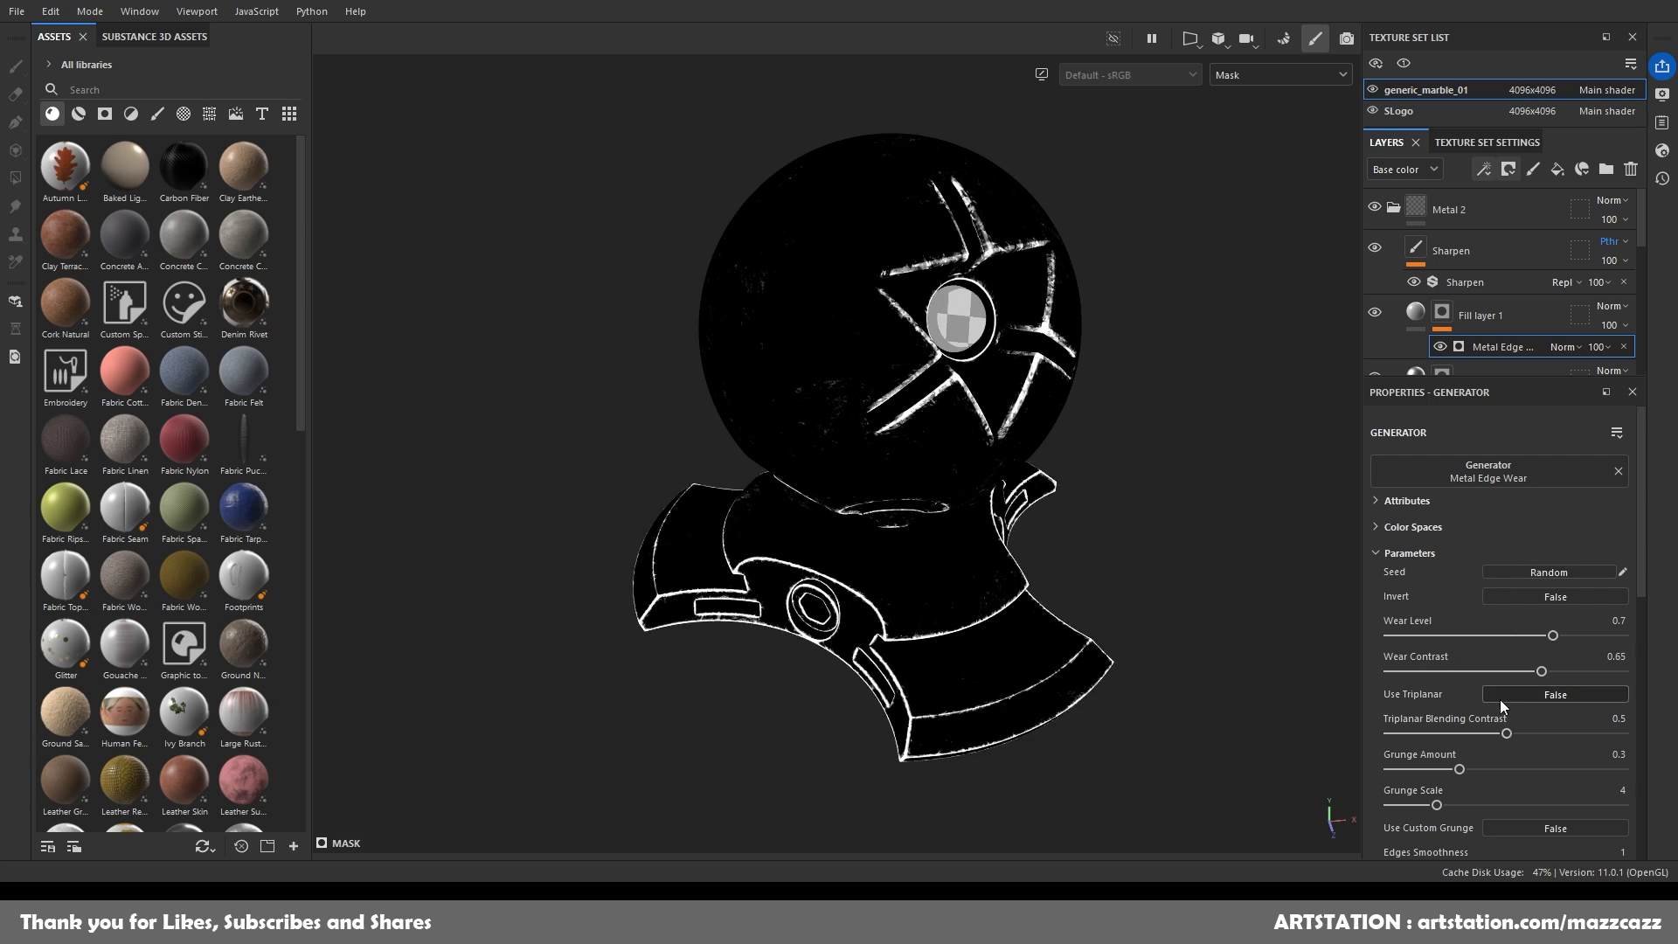
pyautogui.click(1559, 696)
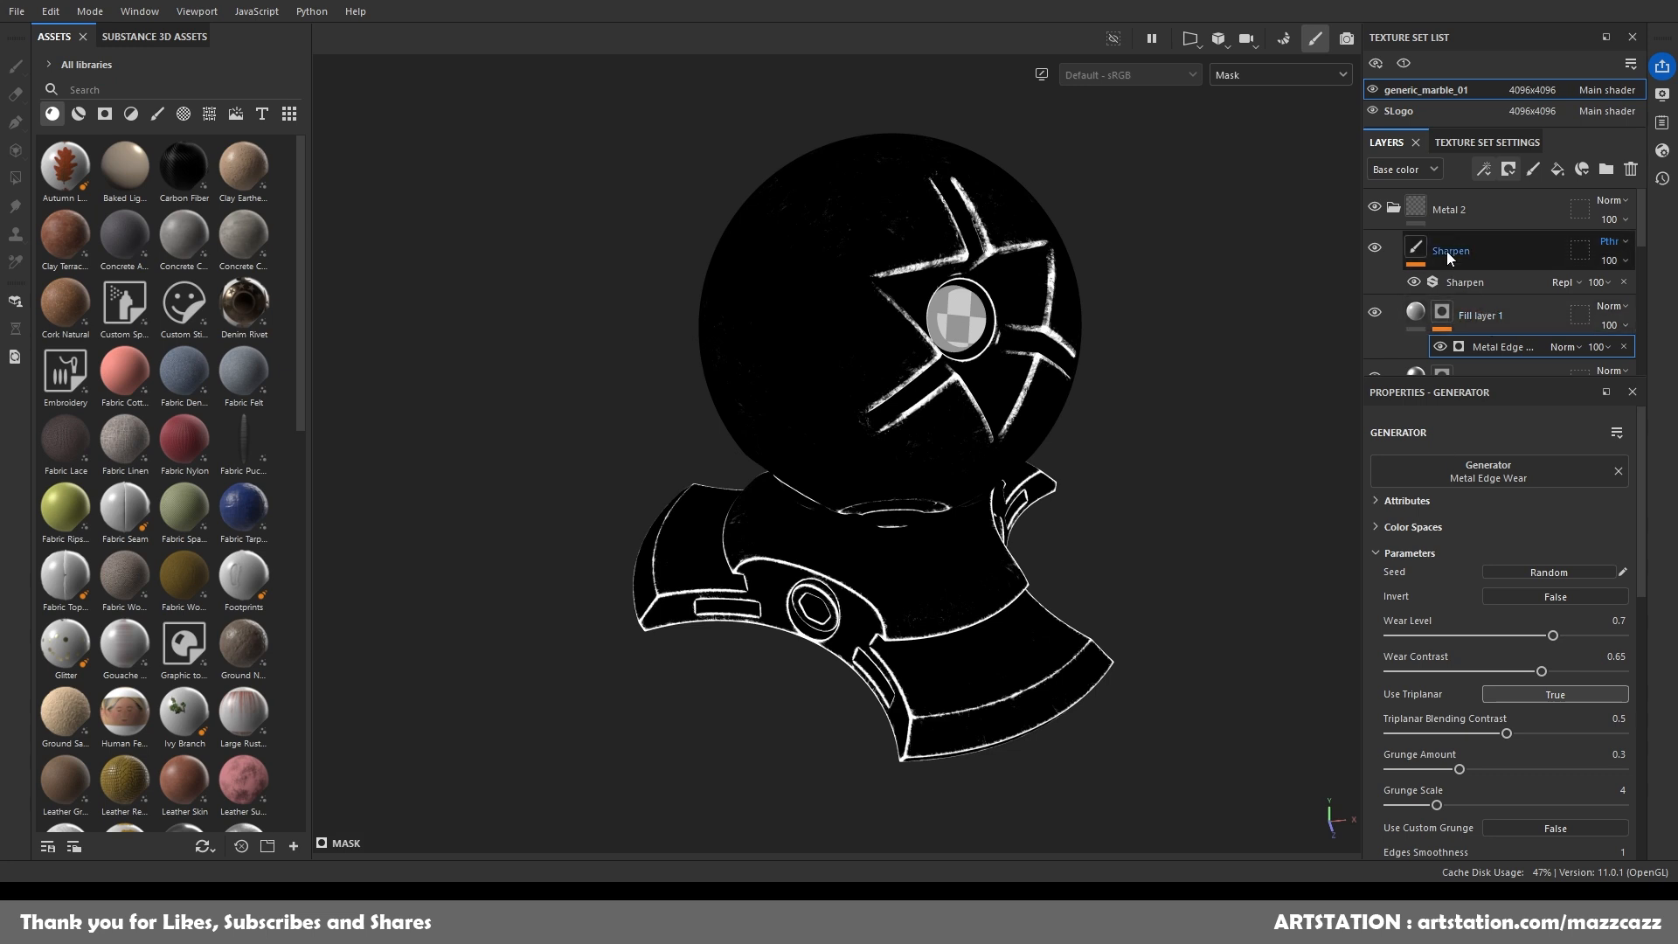
# Return to the material view and rename Fill layer 1 as Edge Wear.
pyautogui.click(1418, 312)
pyautogui.keyDown('alt'); pyautogui.moveTo(1075, 399); pyautogui.dragTo(927, 427); pyautogui.keyUp('alt')
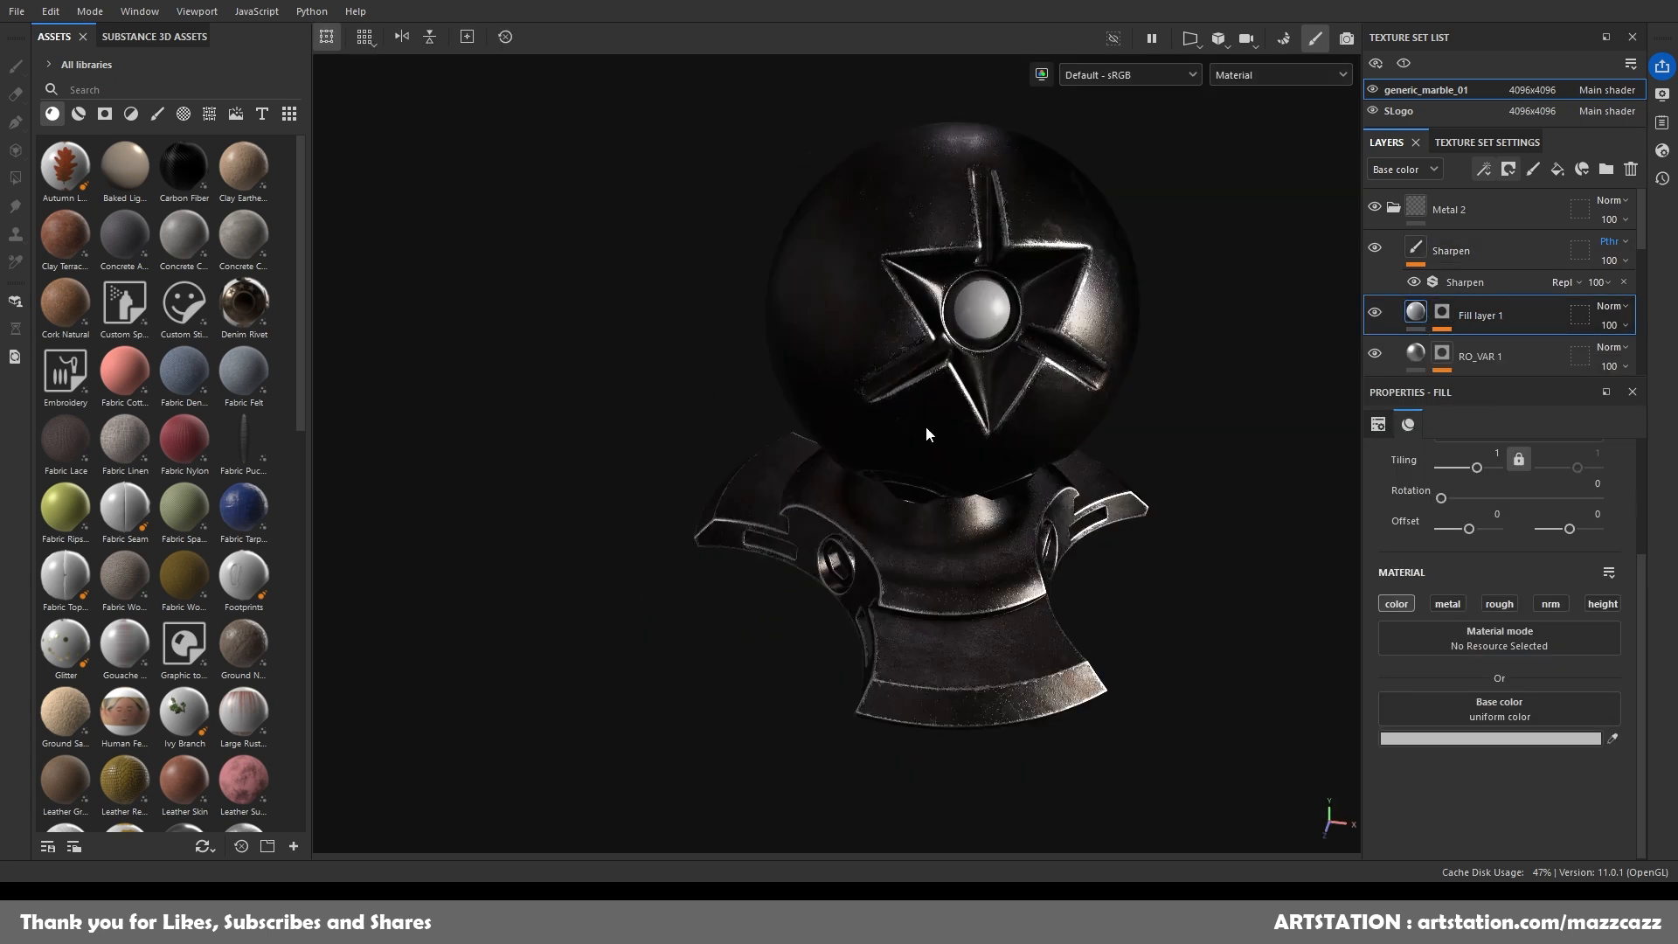
pyautogui.scroll(3, 942, 428)
pyautogui.keyDown('alt'); pyautogui.moveTo(932, 270); pyautogui.dragTo(1001, 315); pyautogui.keyUp('alt')
pyautogui.keyDown('alt'); pyautogui.moveTo(1001, 315); pyautogui.dragTo(1003, 508, button='middle'); pyautogui.keyUp('alt')
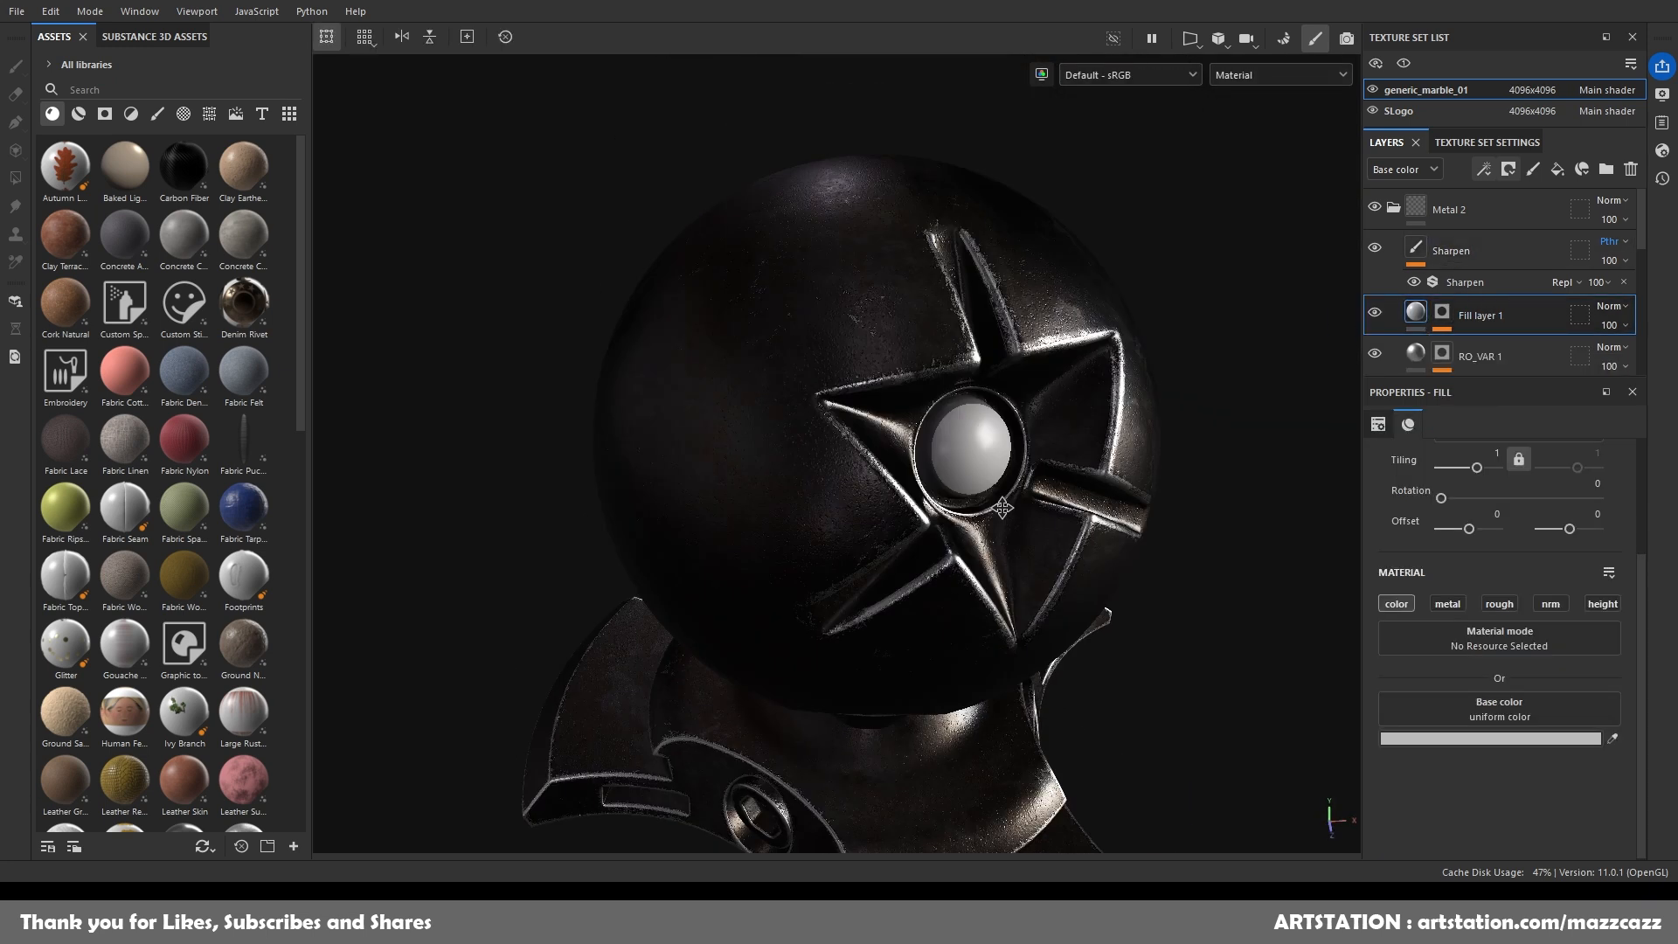
pyautogui.scroll(2, 1003, 507)
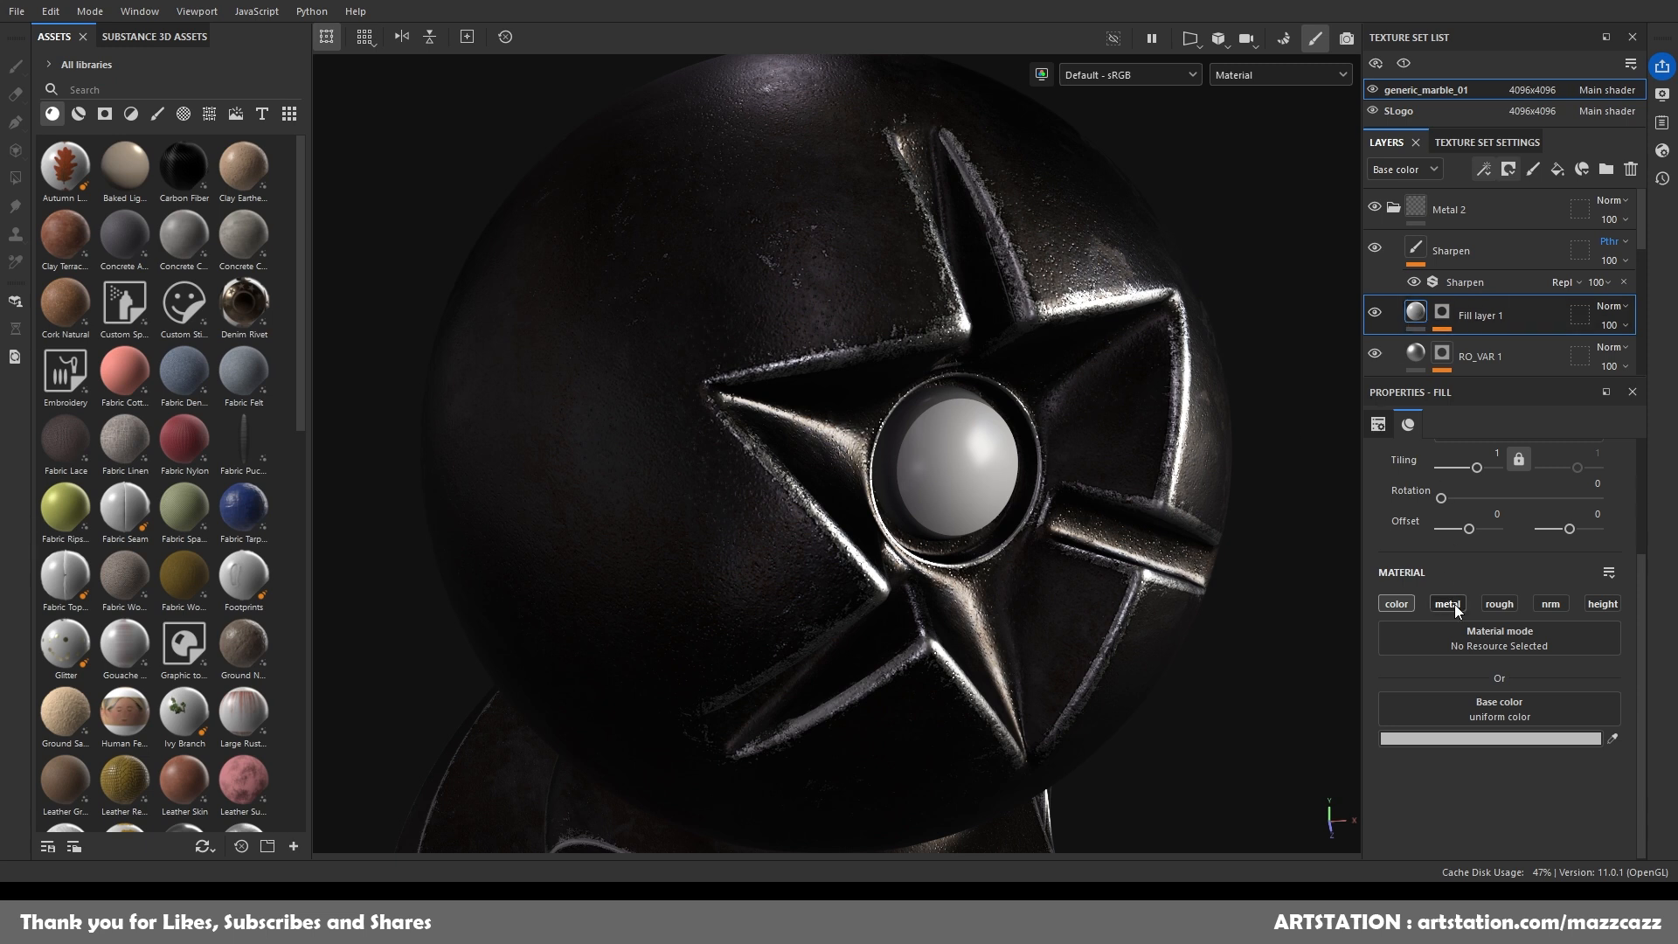
pyautogui.doubleClick(1478, 313)
pyautogui.write('Edge Wear')
pyautogui.press('Return')
# Enable the Edge Wear layer's metal and roughness channels, with metallic at 1 and roughness at 0.5.
pyautogui.click(1449, 603)
pyautogui.click(1499, 605)
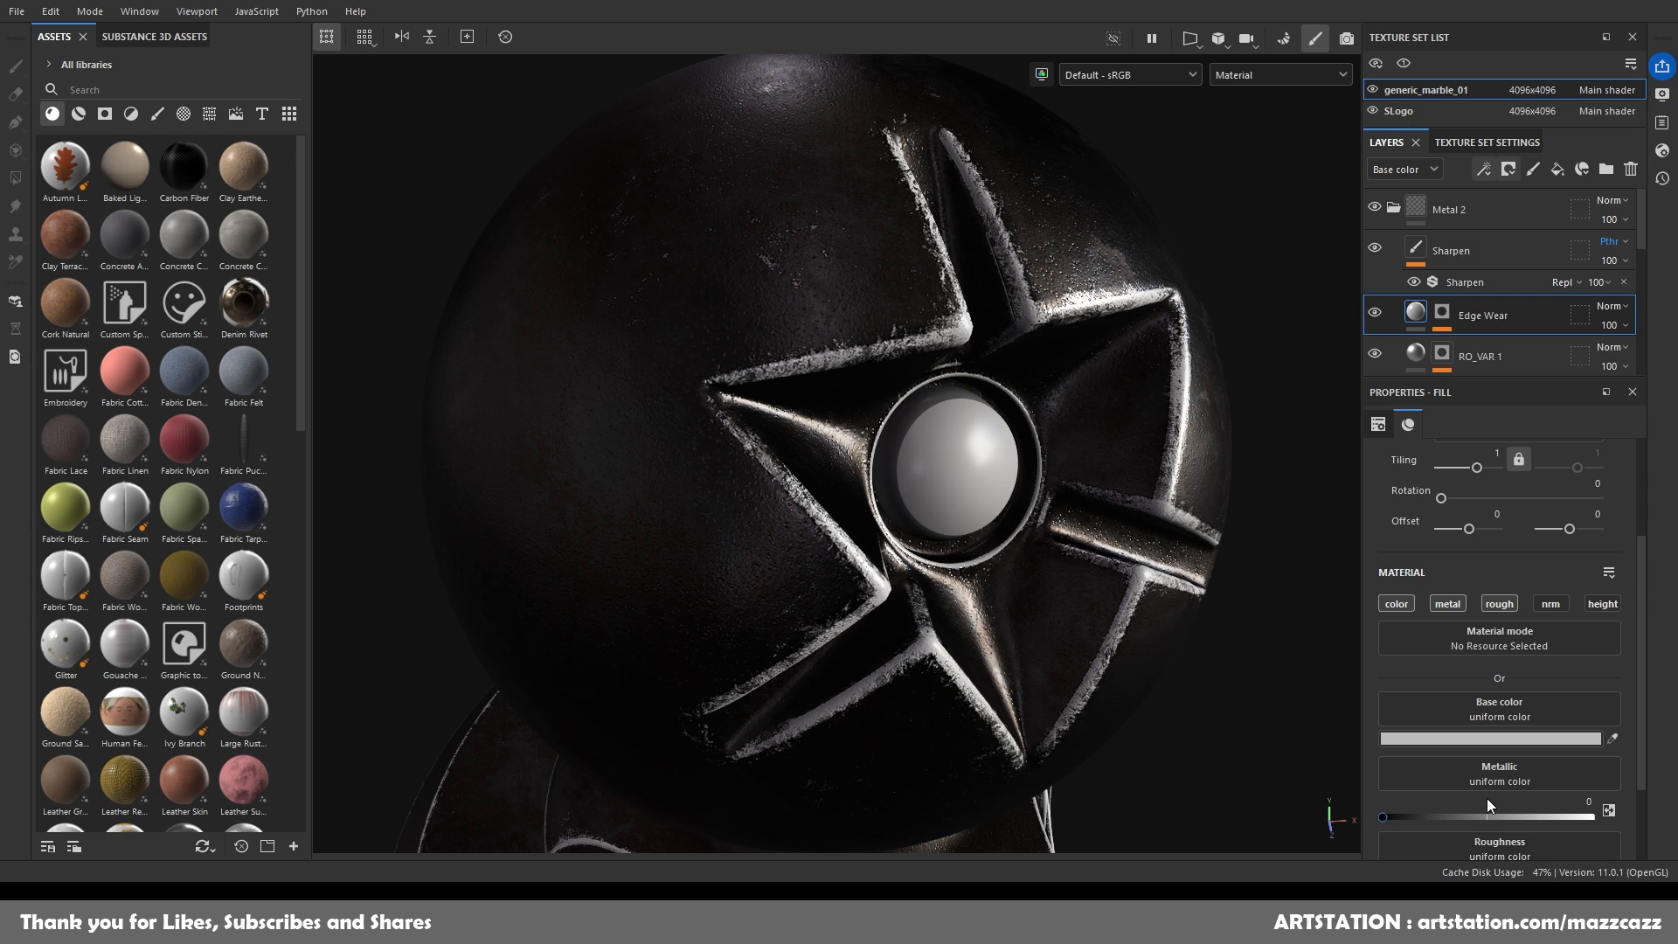
pyautogui.moveTo(1383, 816); pyautogui.dragTo(1622, 817)
pyautogui.scroll(-2, 1517, 771)
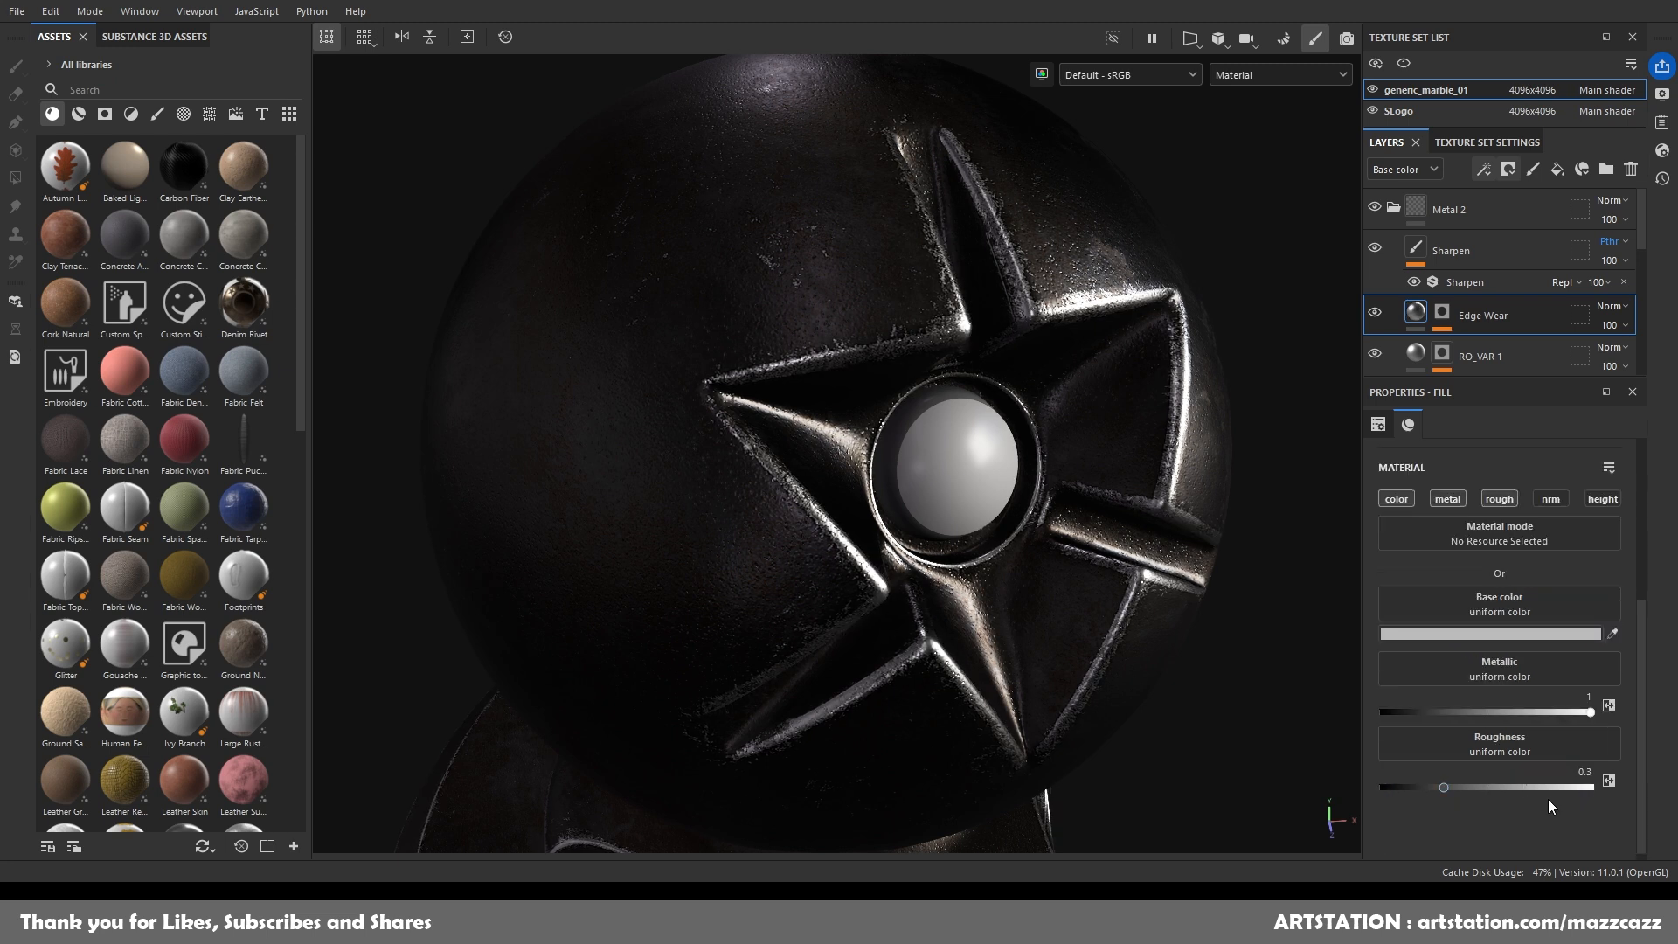
pyautogui.moveTo(1443, 786); pyautogui.dragTo(1485, 786)
pyautogui.doubleClick(1583, 768)
pyautogui.write('.5')
pyautogui.press('Return')
# Change the Edge Wear layer's base color to white and its projection to Tri-planar projection.
pyautogui.scroll(-5, 946, 371)
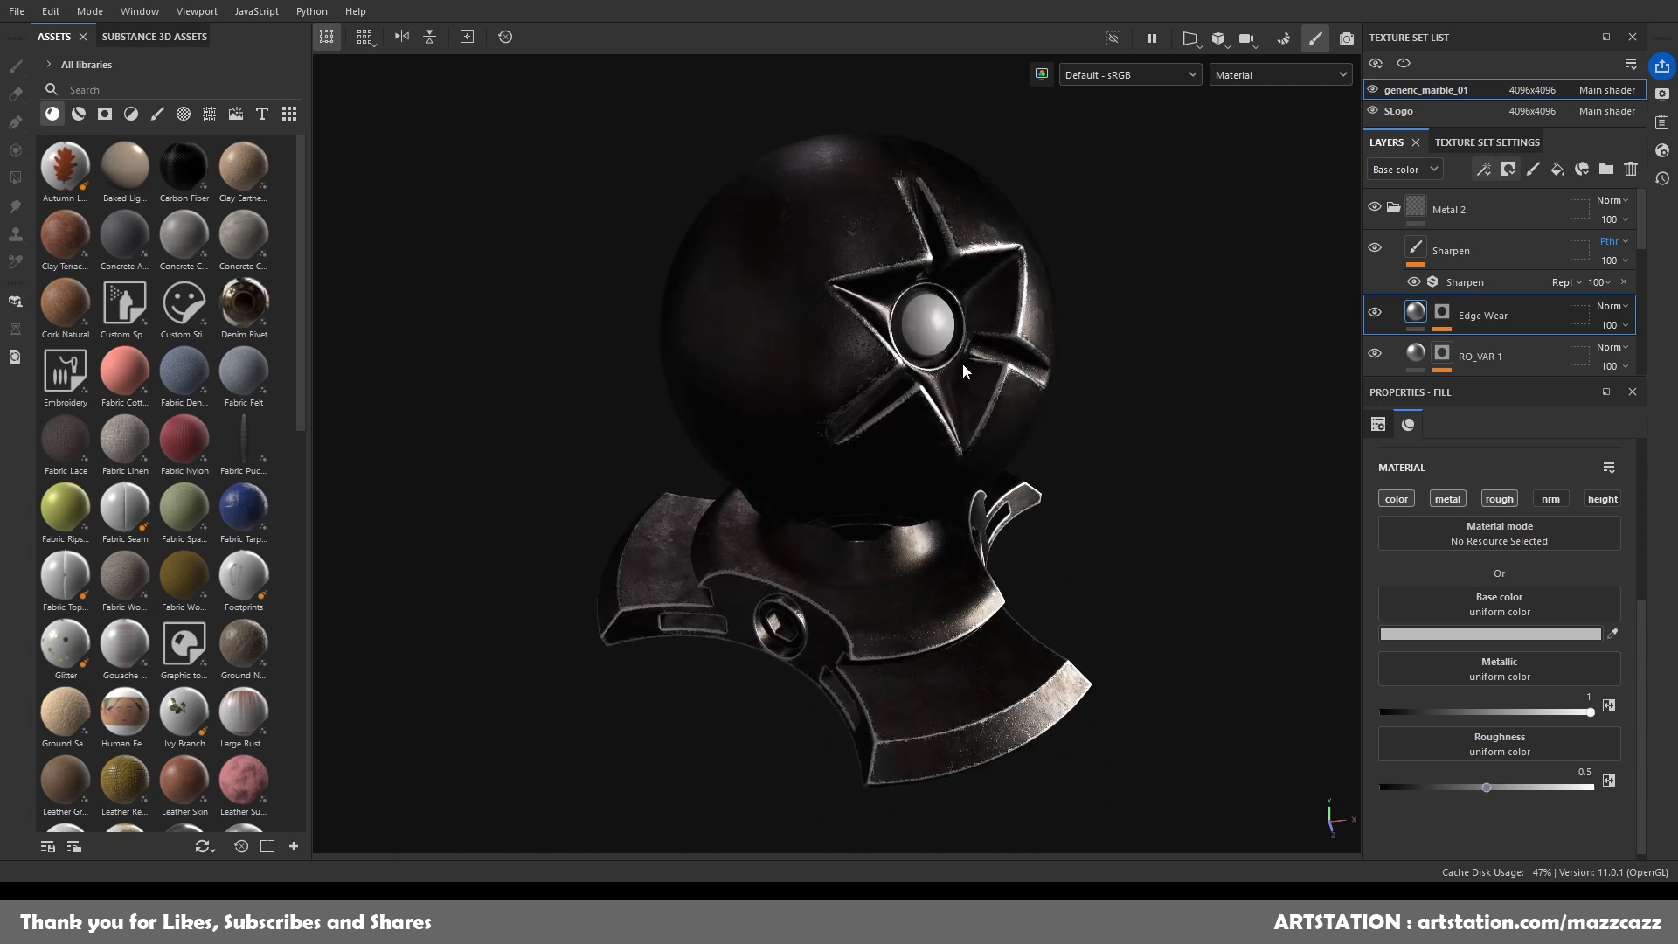
pyautogui.moveTo(1399, 746); pyautogui.dragTo(1241, 543)
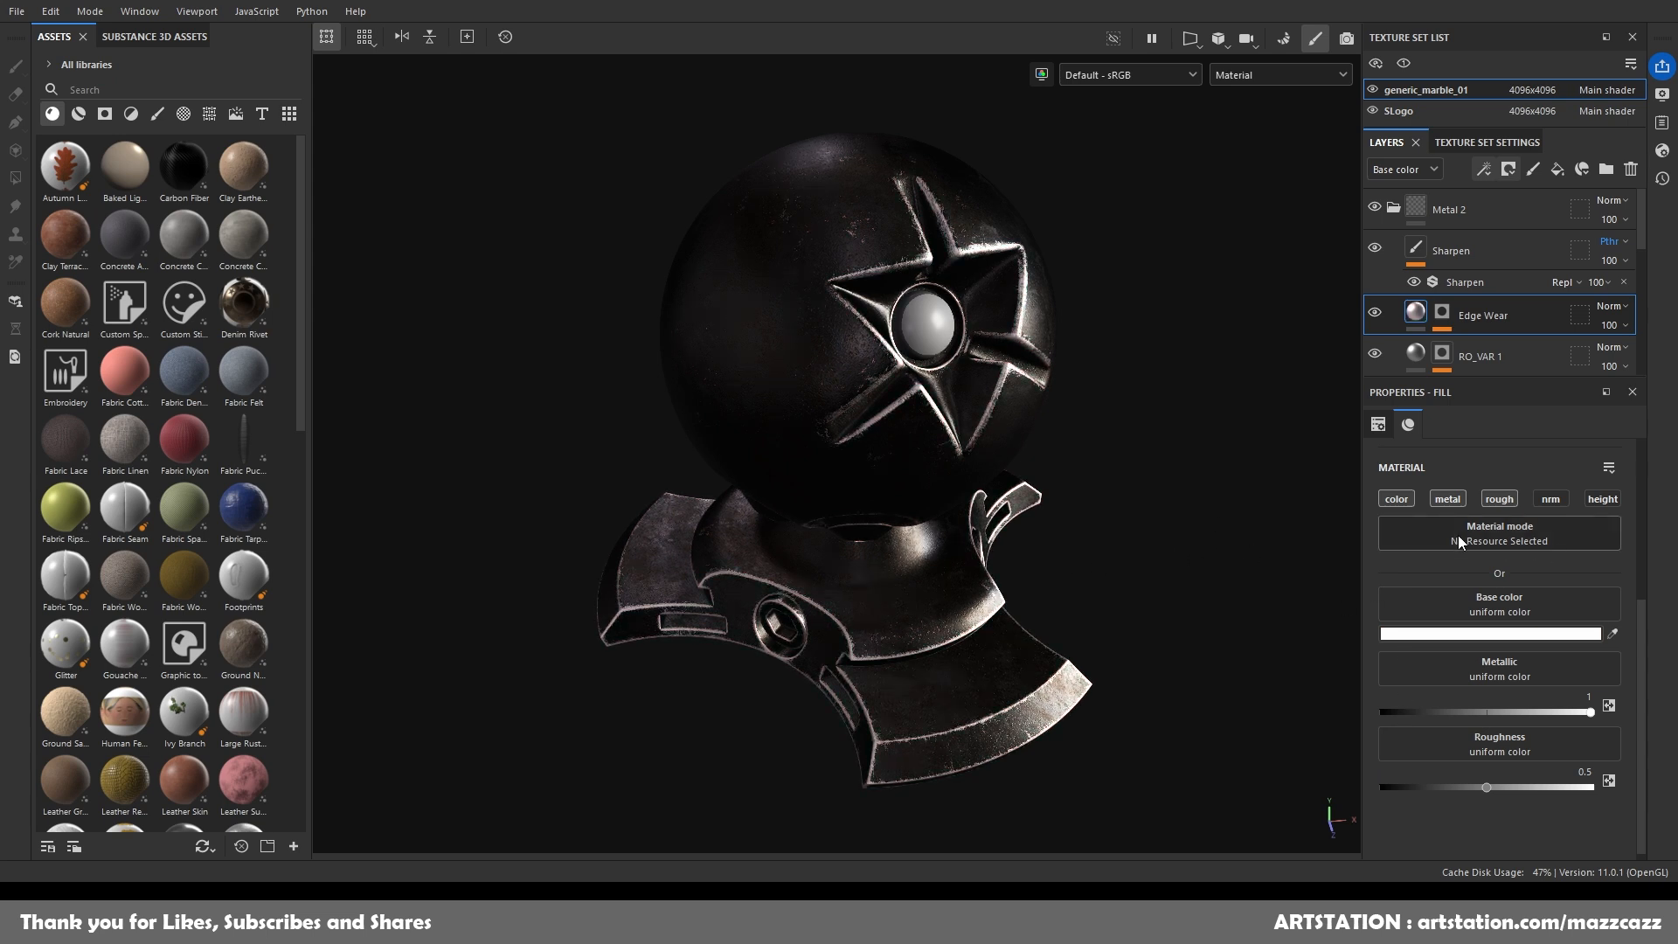
pyautogui.scroll(5, 1461, 536)
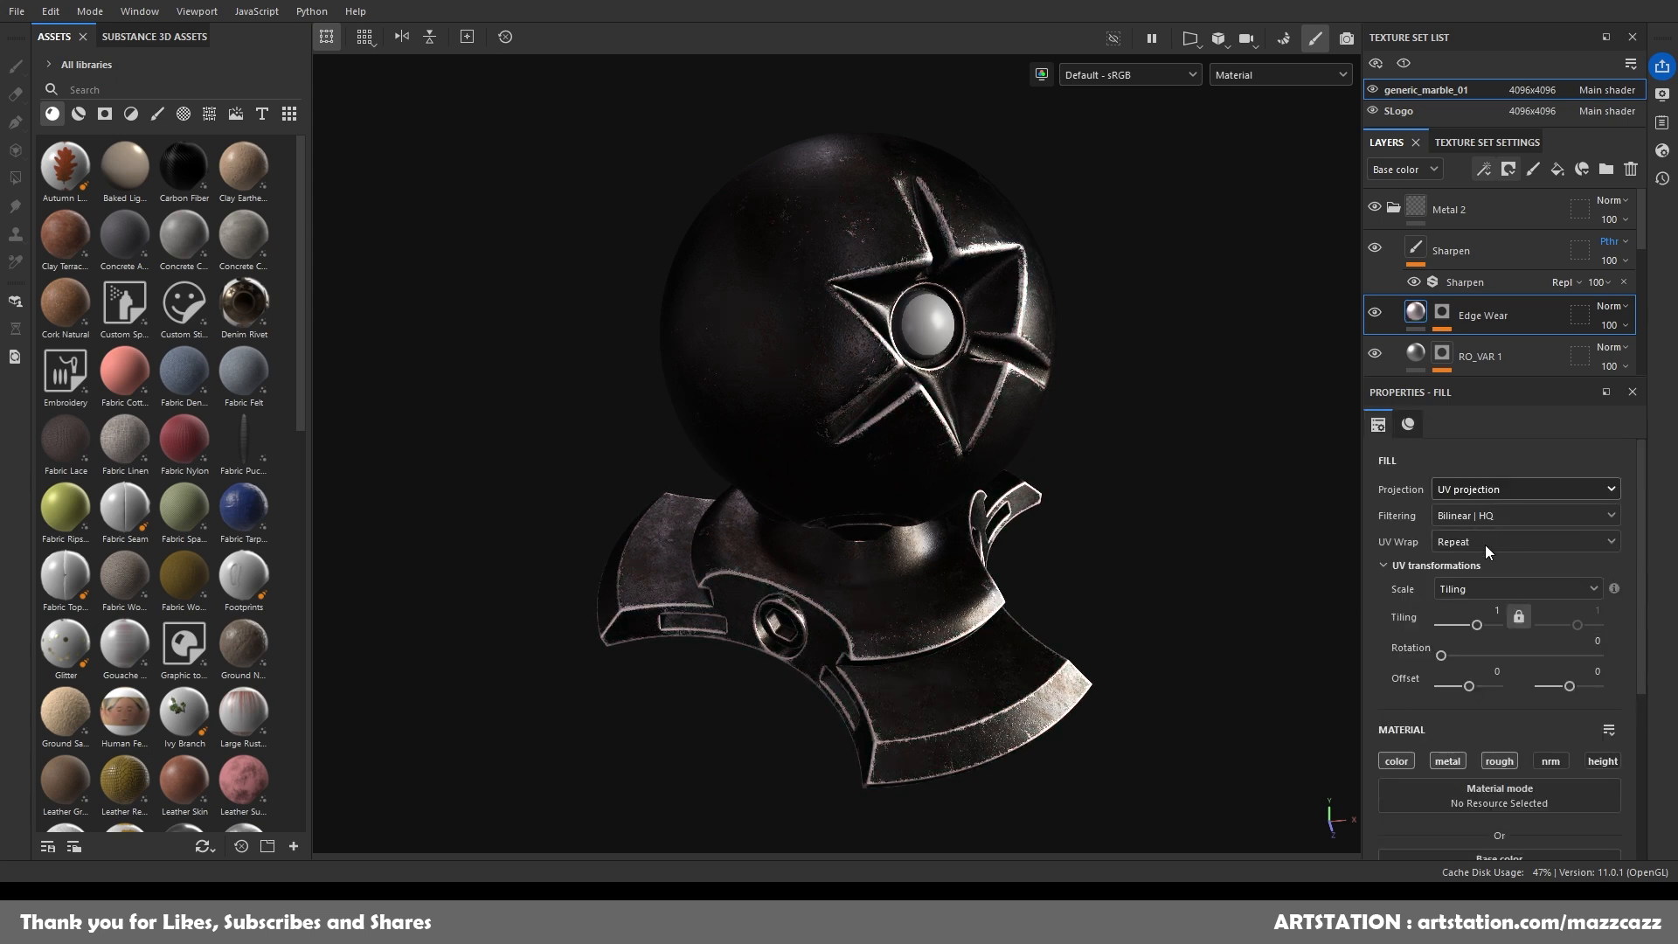
pyautogui.click(1486, 543)
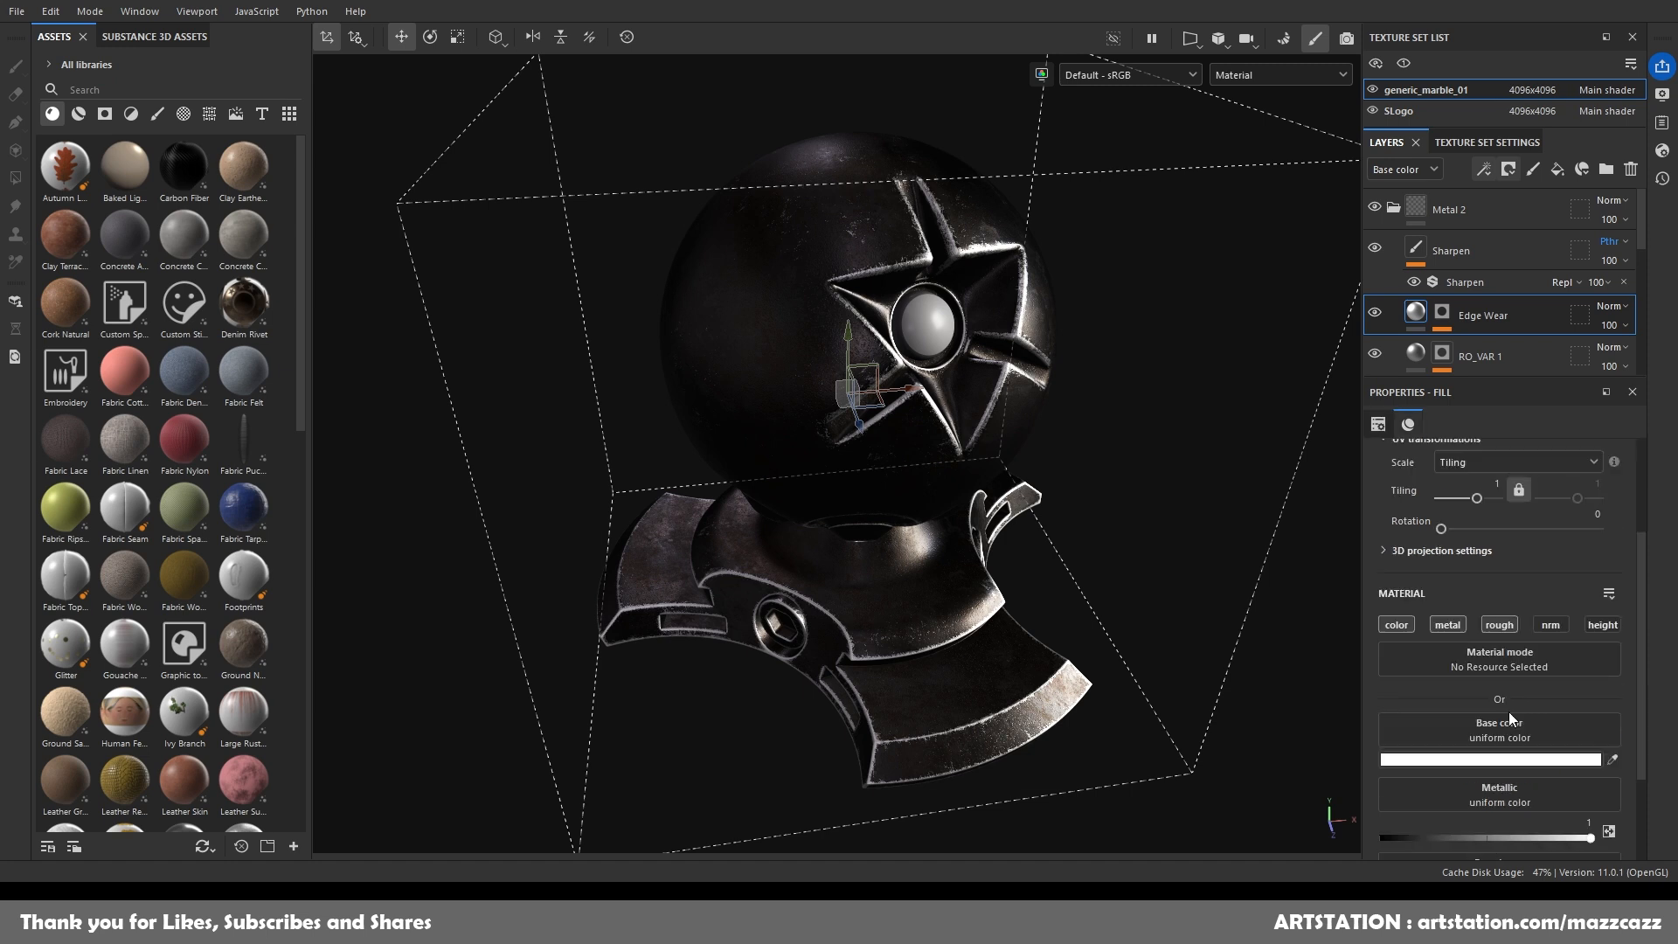
# Check the projection settings of the Edge Wear, CO_VAR 2 and CO_VAR 1 layers.
pyautogui.click(1442, 312)
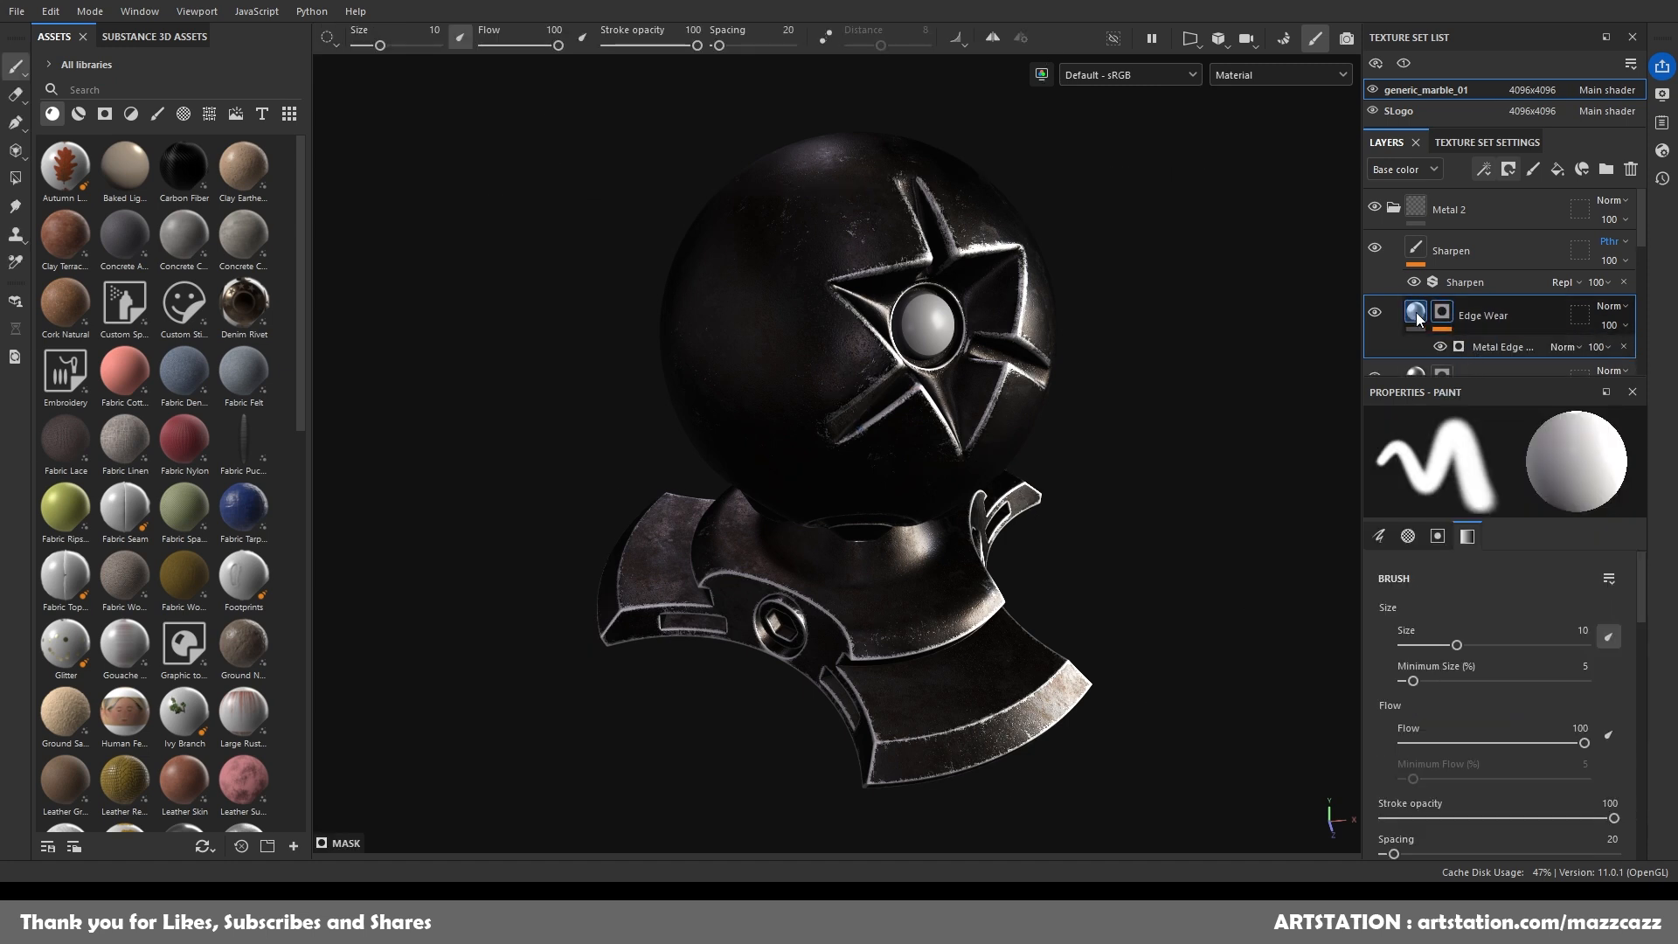
pyautogui.click(1486, 317)
pyautogui.scroll(-5, 1474, 275)
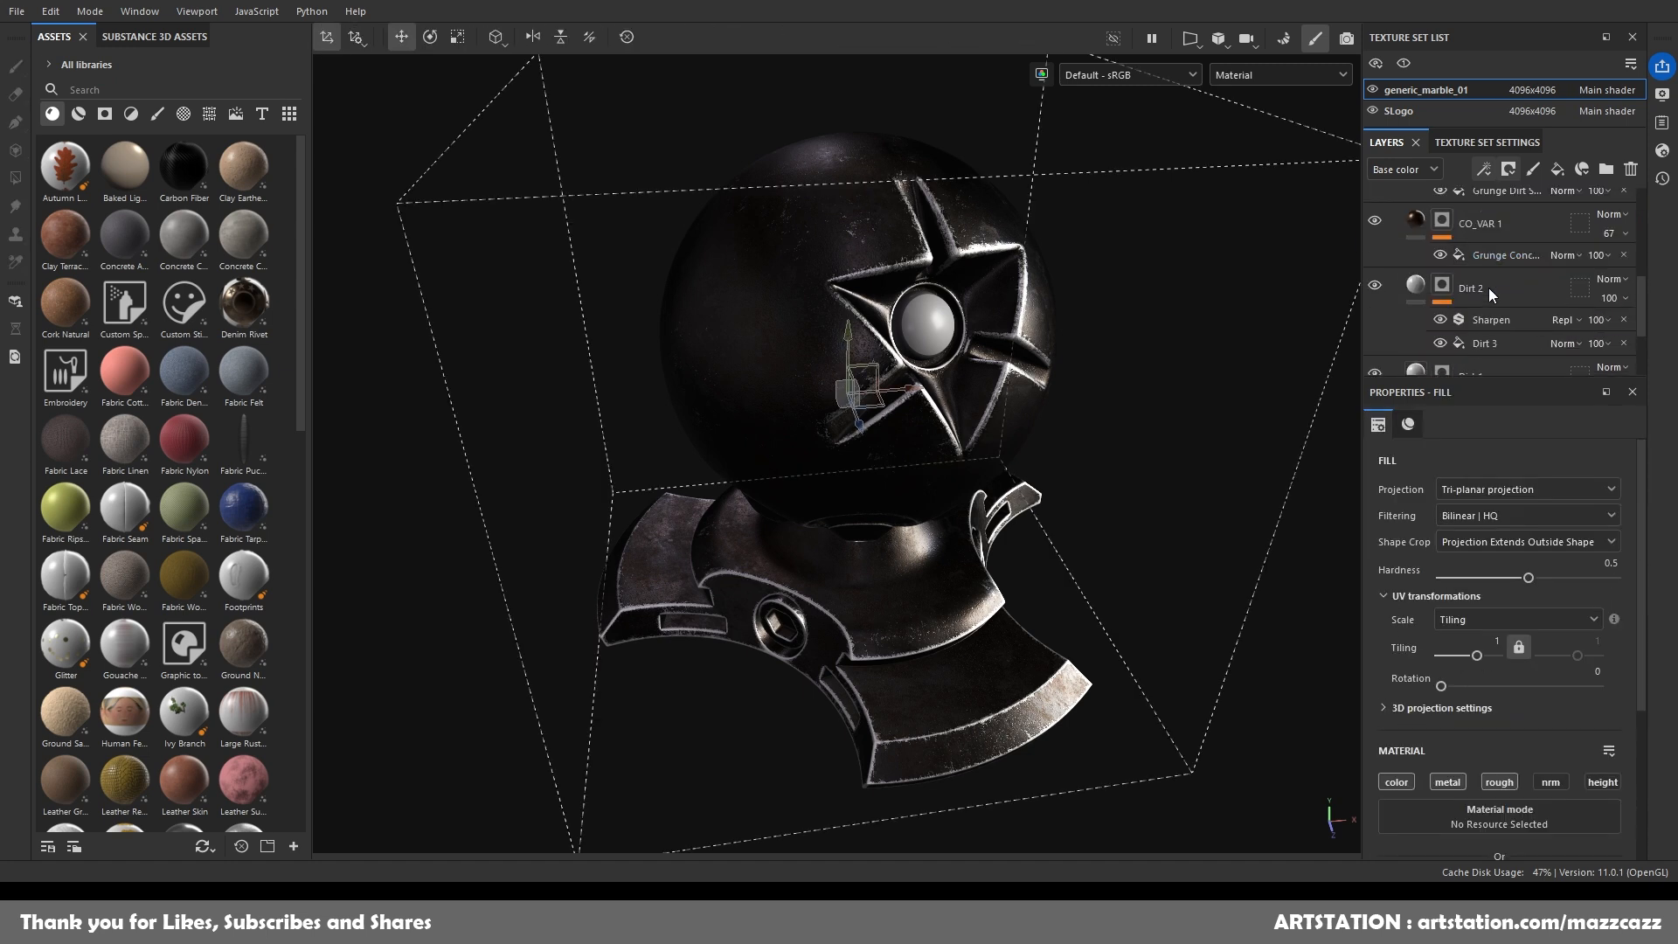
pyautogui.scroll(2, 1486, 292)
pyautogui.scroll(5, 1486, 301)
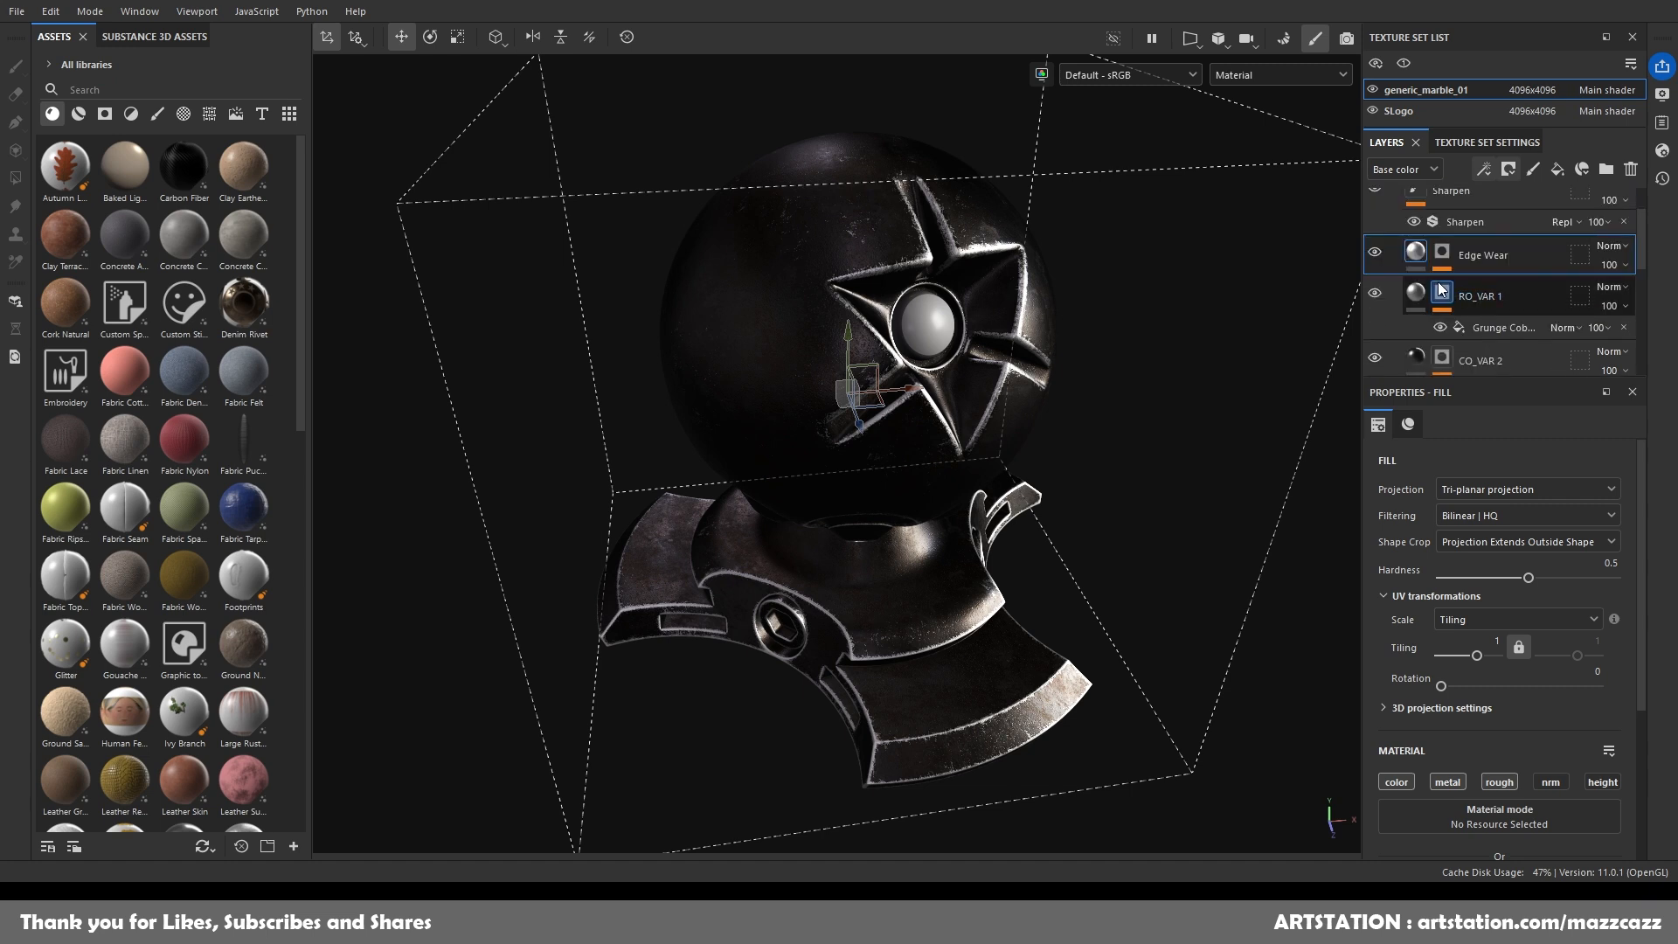
pyautogui.click(1415, 346)
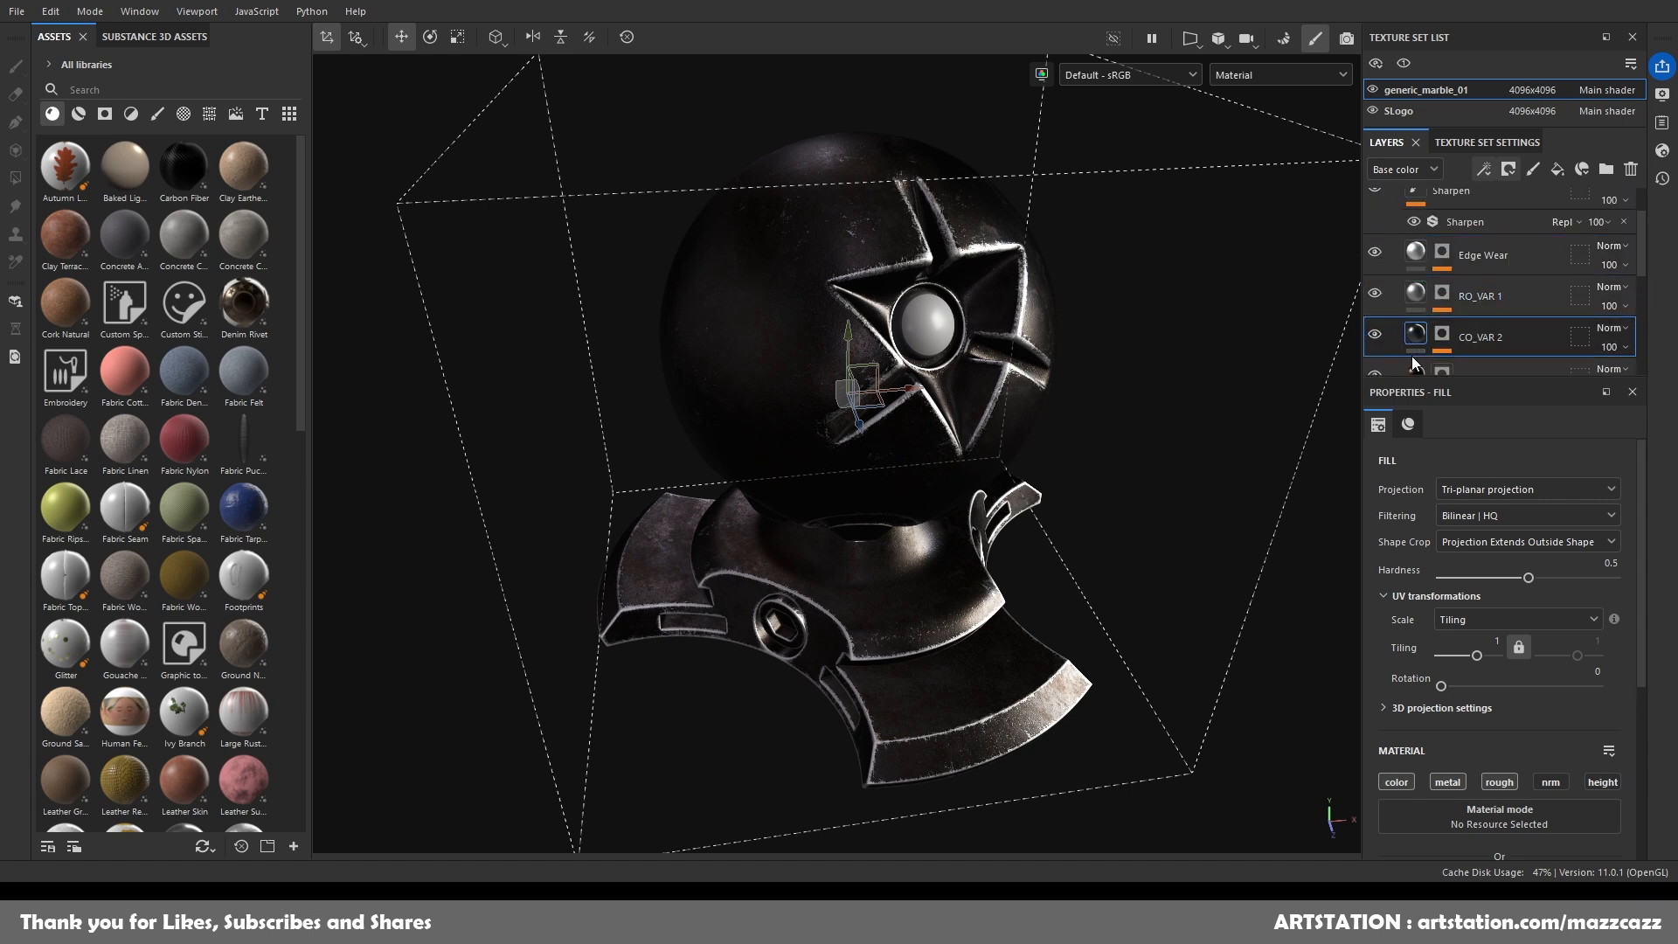
pyautogui.scroll(-5, 1420, 341)
pyautogui.scroll(5, 1429, 288)
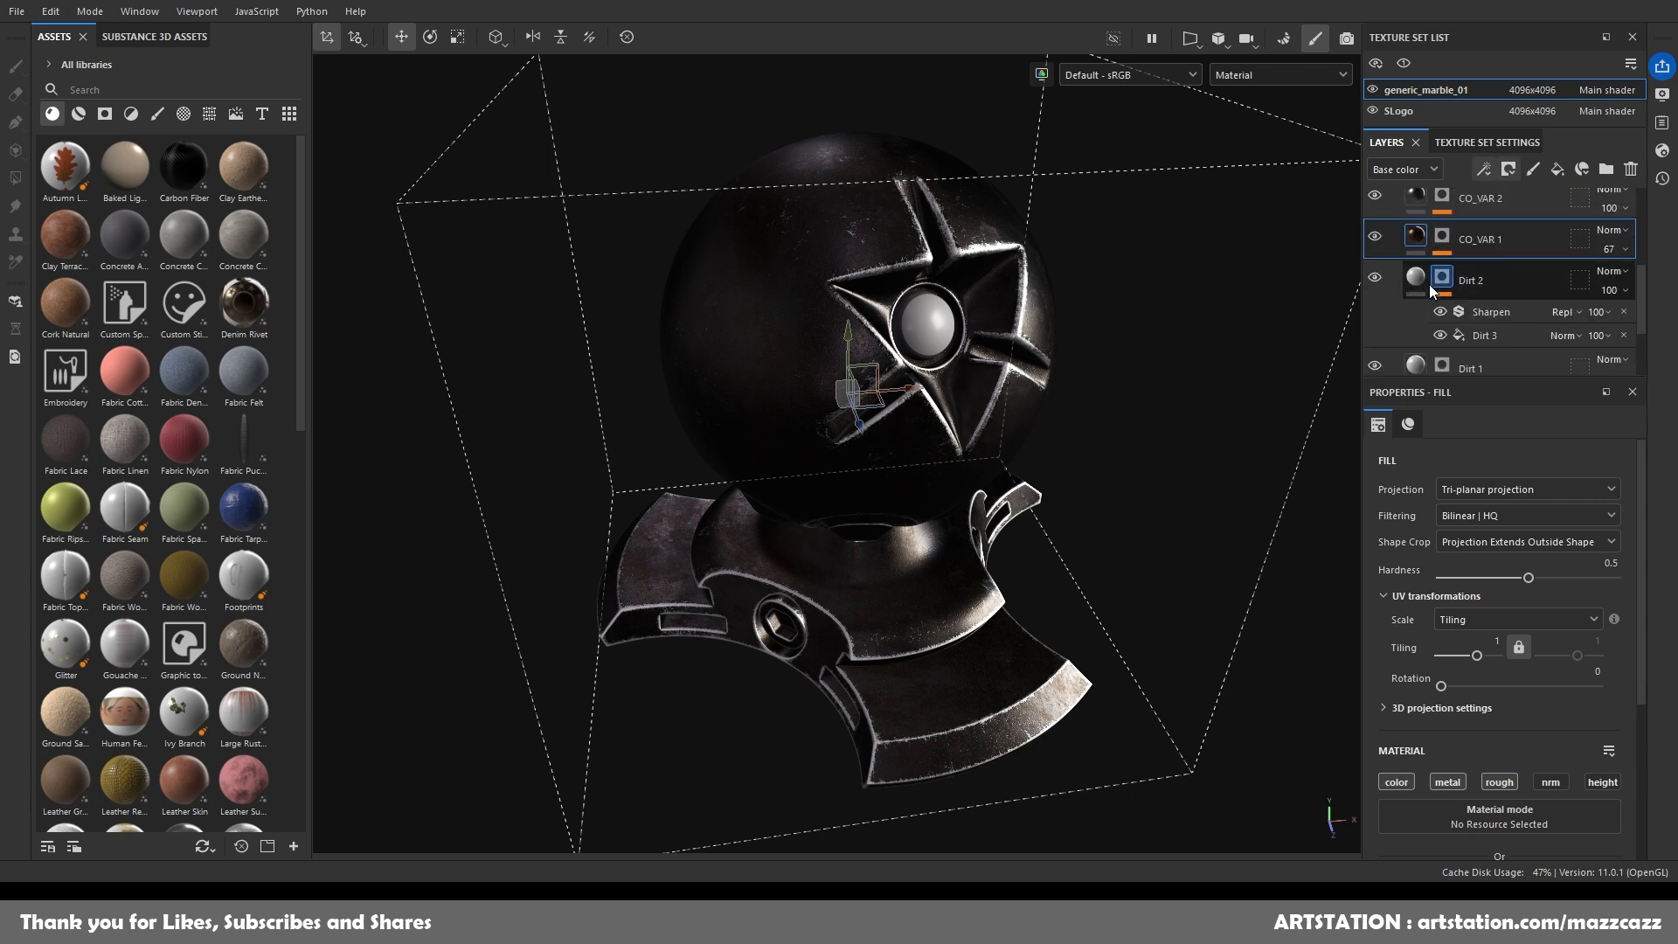
# Copy the collapsed Metal 2 folder from the generic_marble_01 texture set and paste it into the SLogo texture set.
pyautogui.scroll(3, 1425, 296)
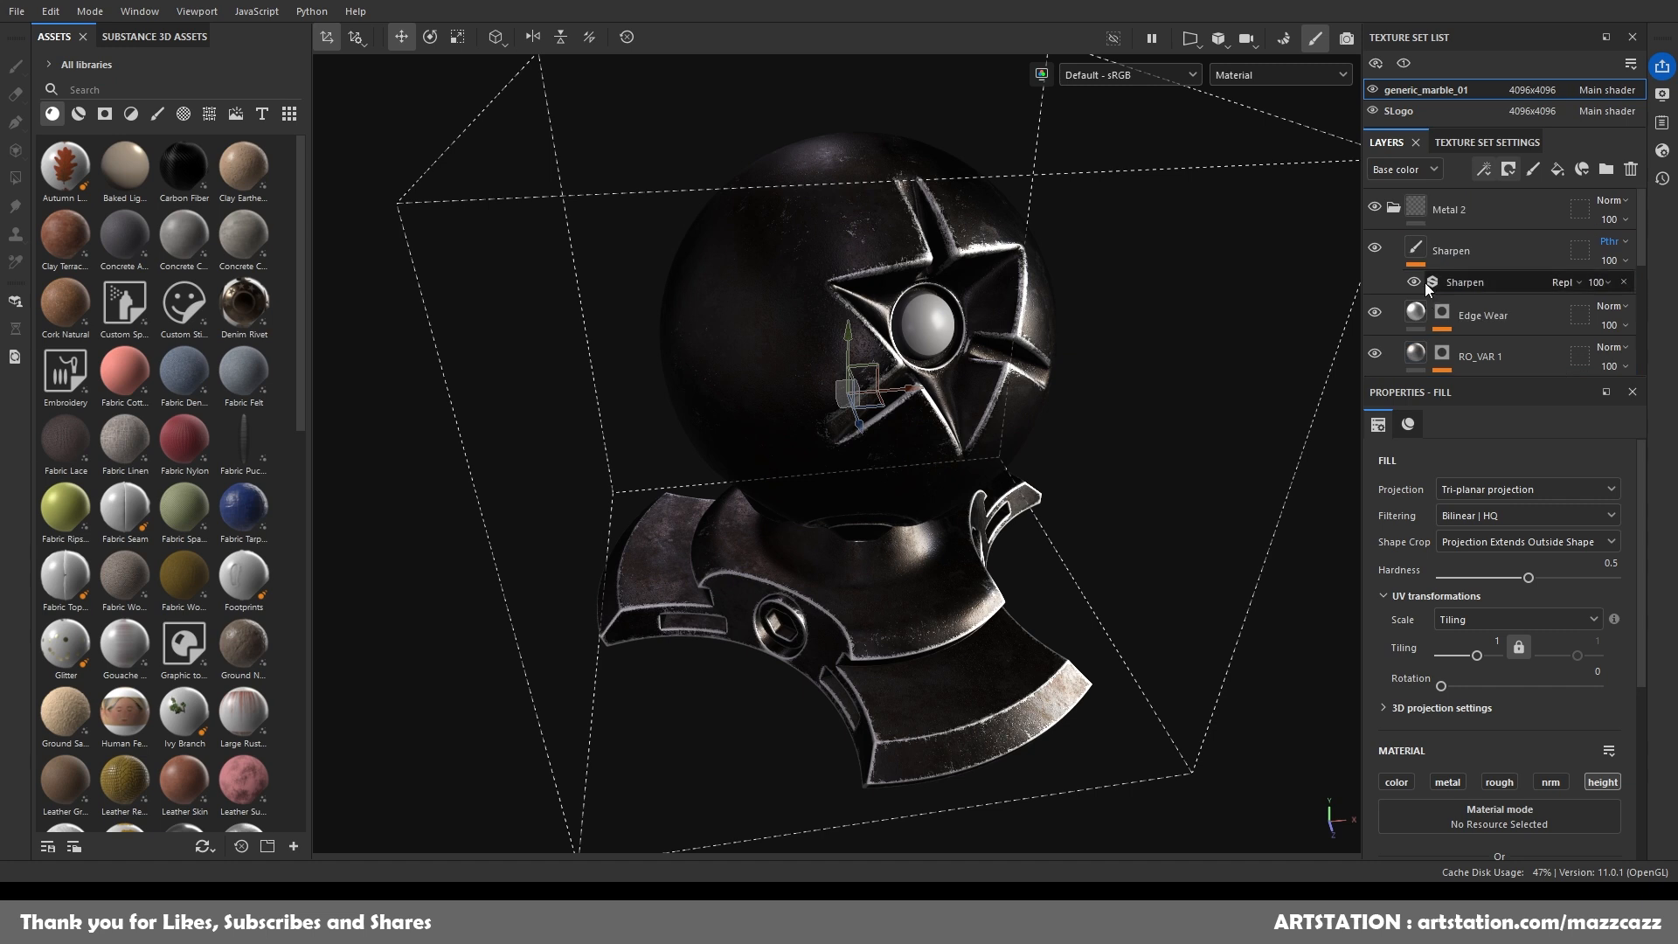
pyautogui.click(1393, 208)
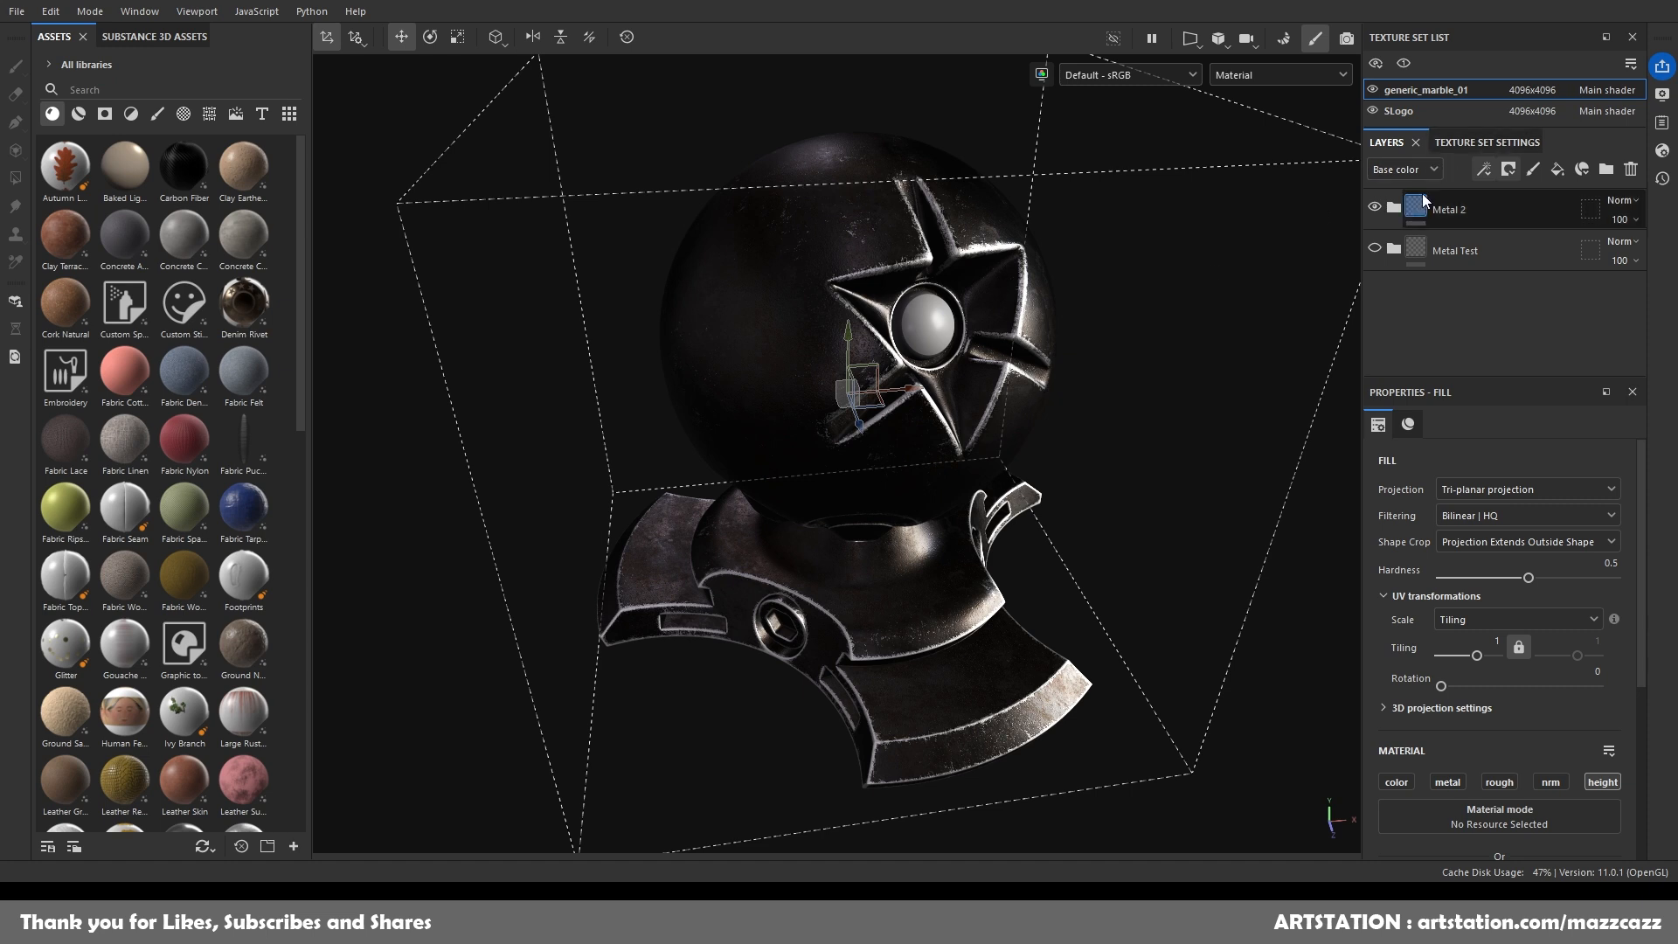
pyautogui.click(1484, 215)
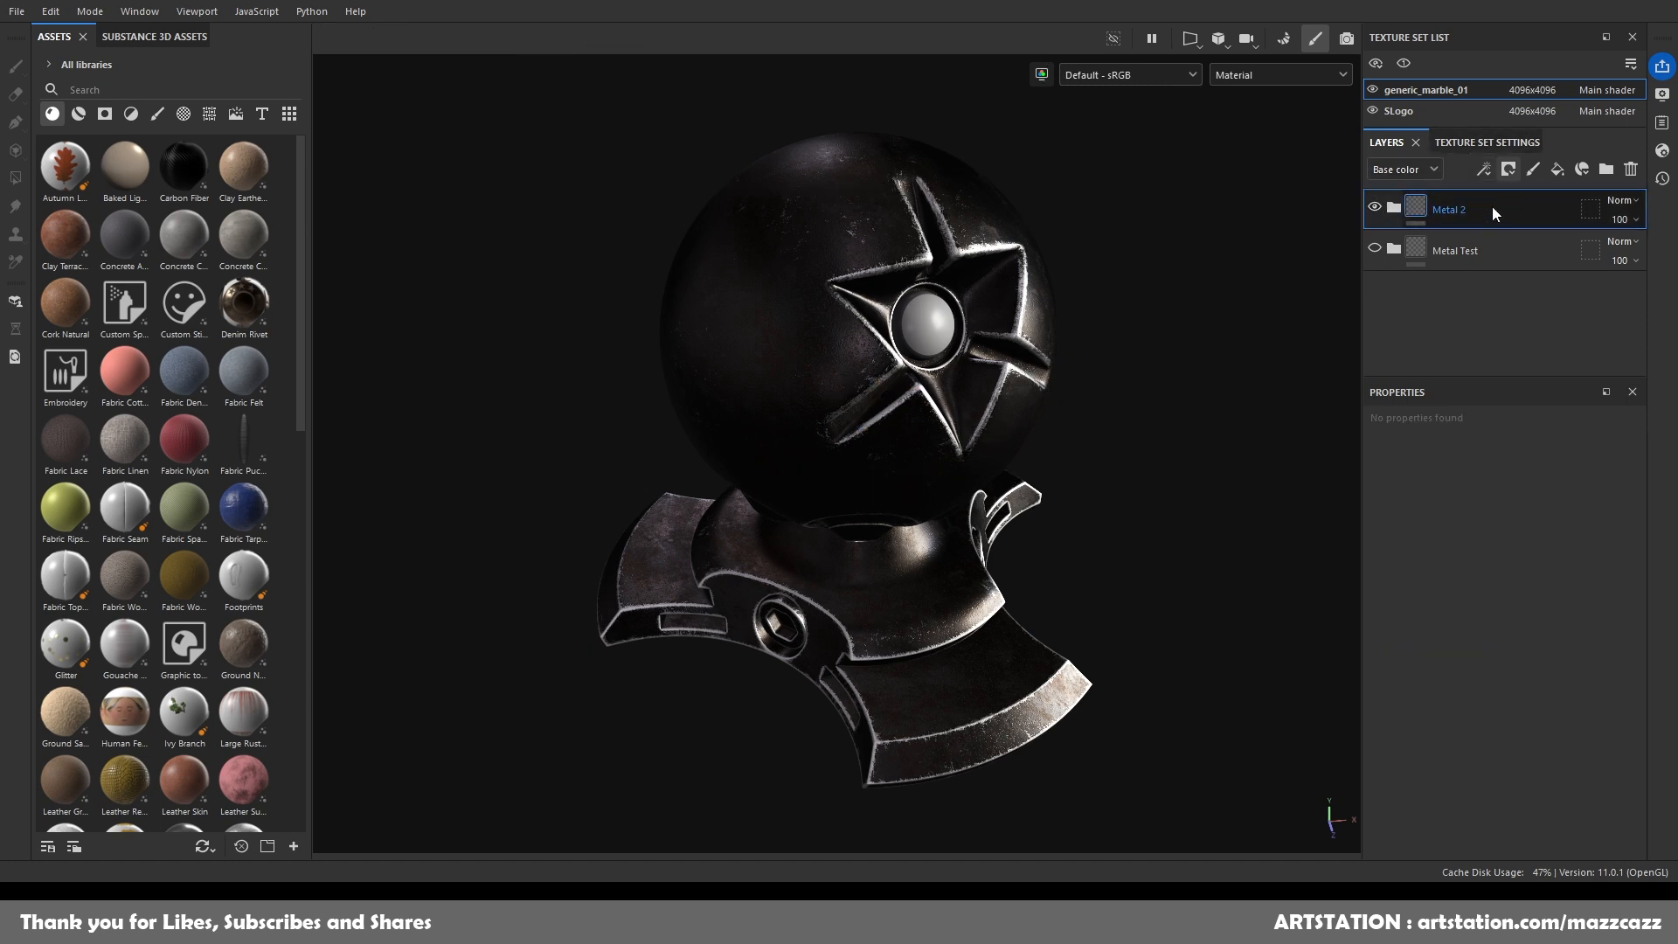
pyautogui.click(1433, 110)
pyautogui.click(1394, 209)
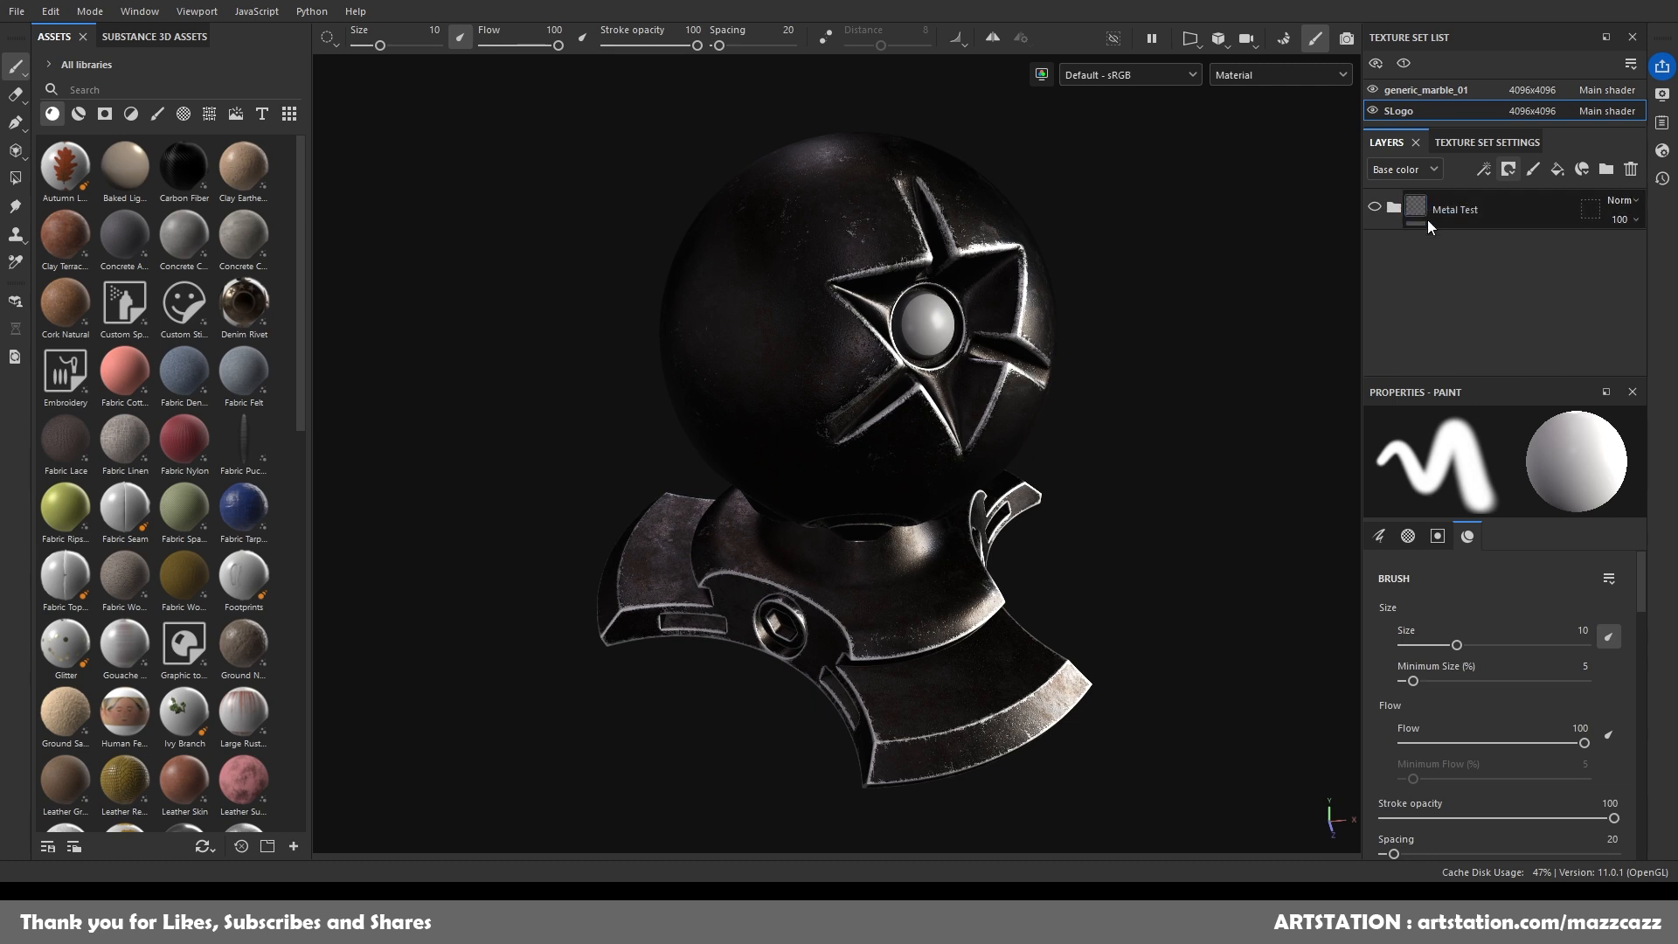
pyautogui.hotkey('ctrl', 'v')
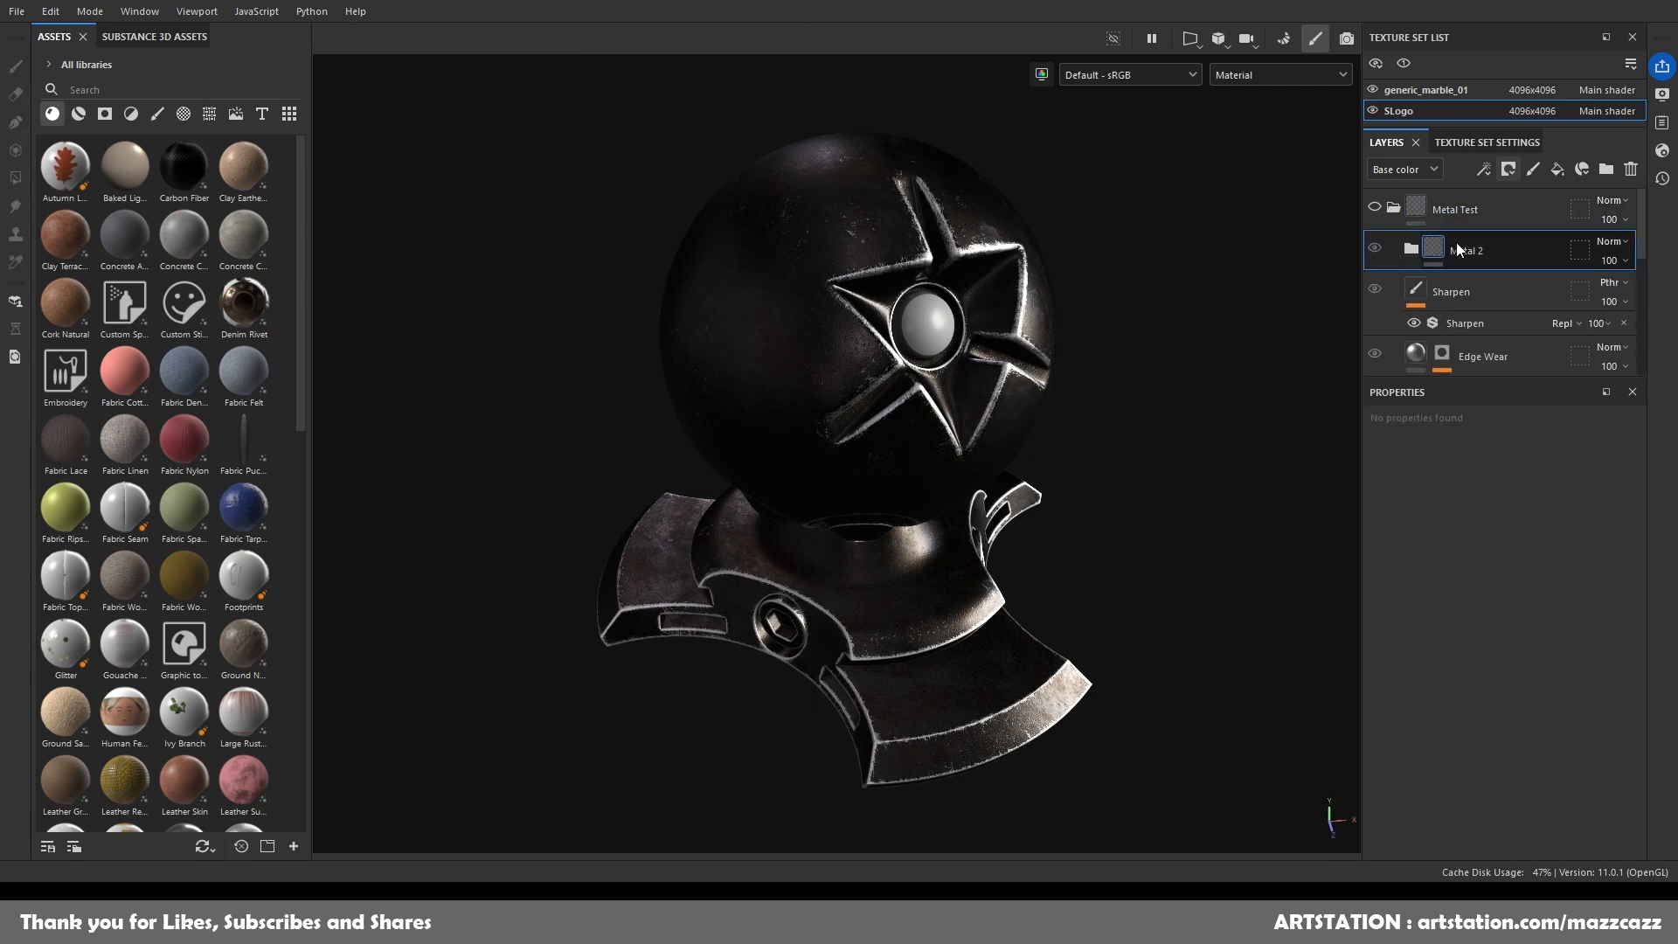
# Move the pasted Metal 2 folder out of the Metal Test folder to the top of the SLogo layer stack and collapse Metal Test.
pyautogui.moveTo(1470, 256); pyautogui.dragTo(1471, 194)
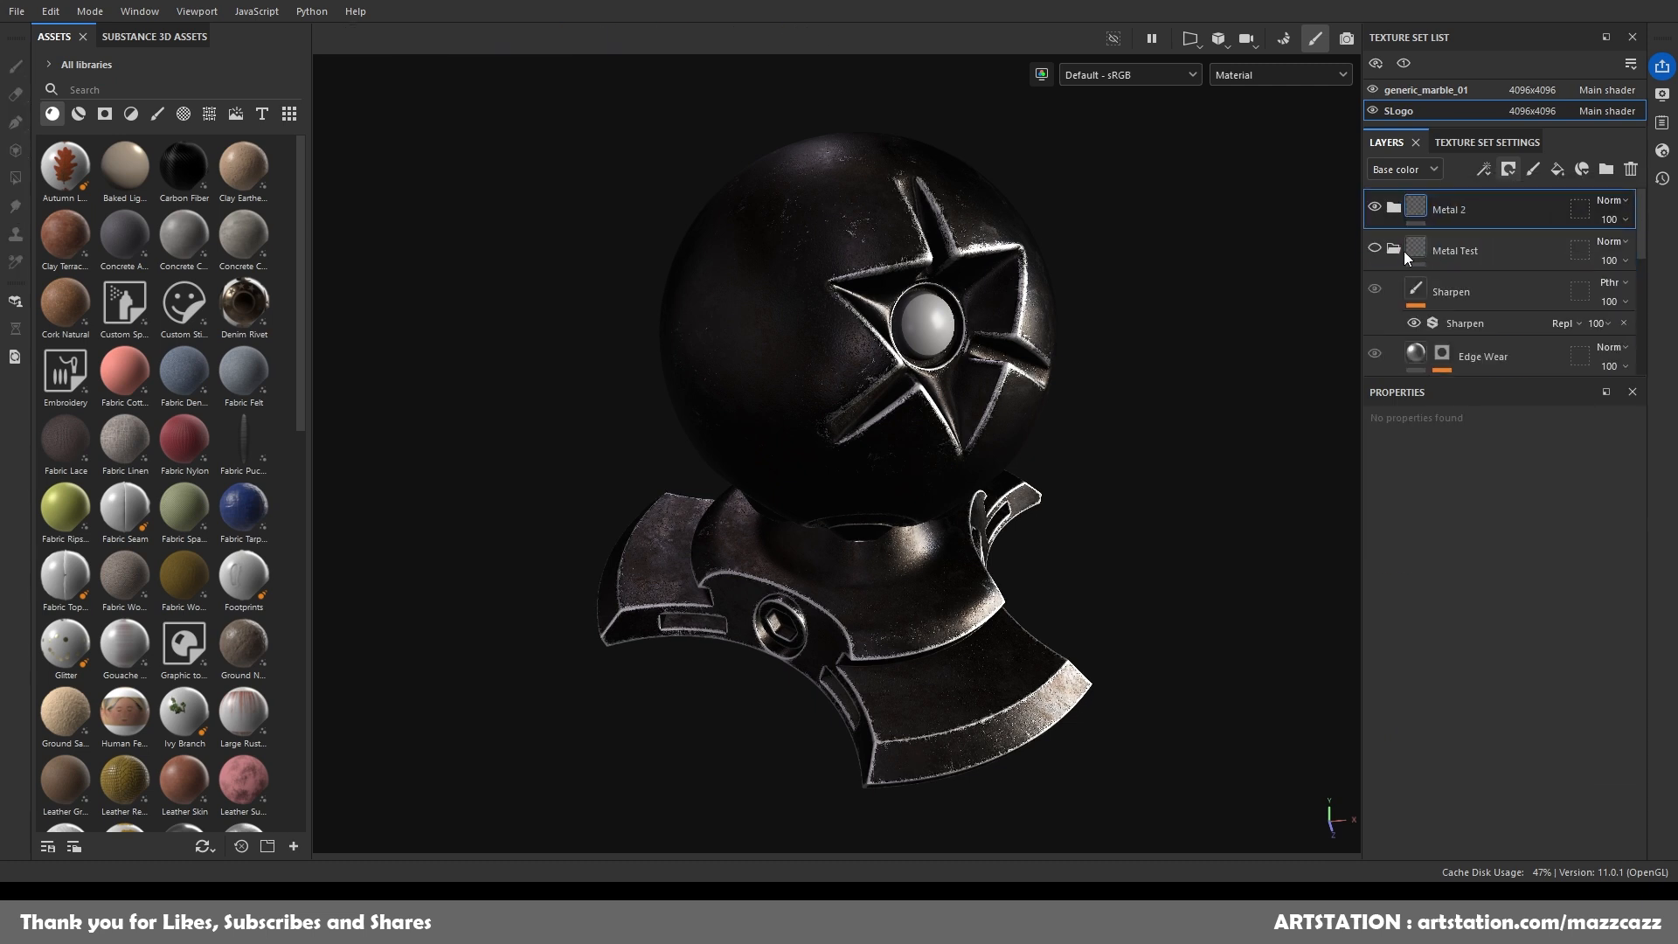
pyautogui.click(1394, 251)
pyautogui.moveTo(1118, 320)
pyautogui.keyDown('alt'); pyautogui.mouseDown()
pyautogui.moveTo(1044, 327)
pyautogui.moveTo(1125, 333)
pyautogui.mouseUp(); pyautogui.keyUp('alt')
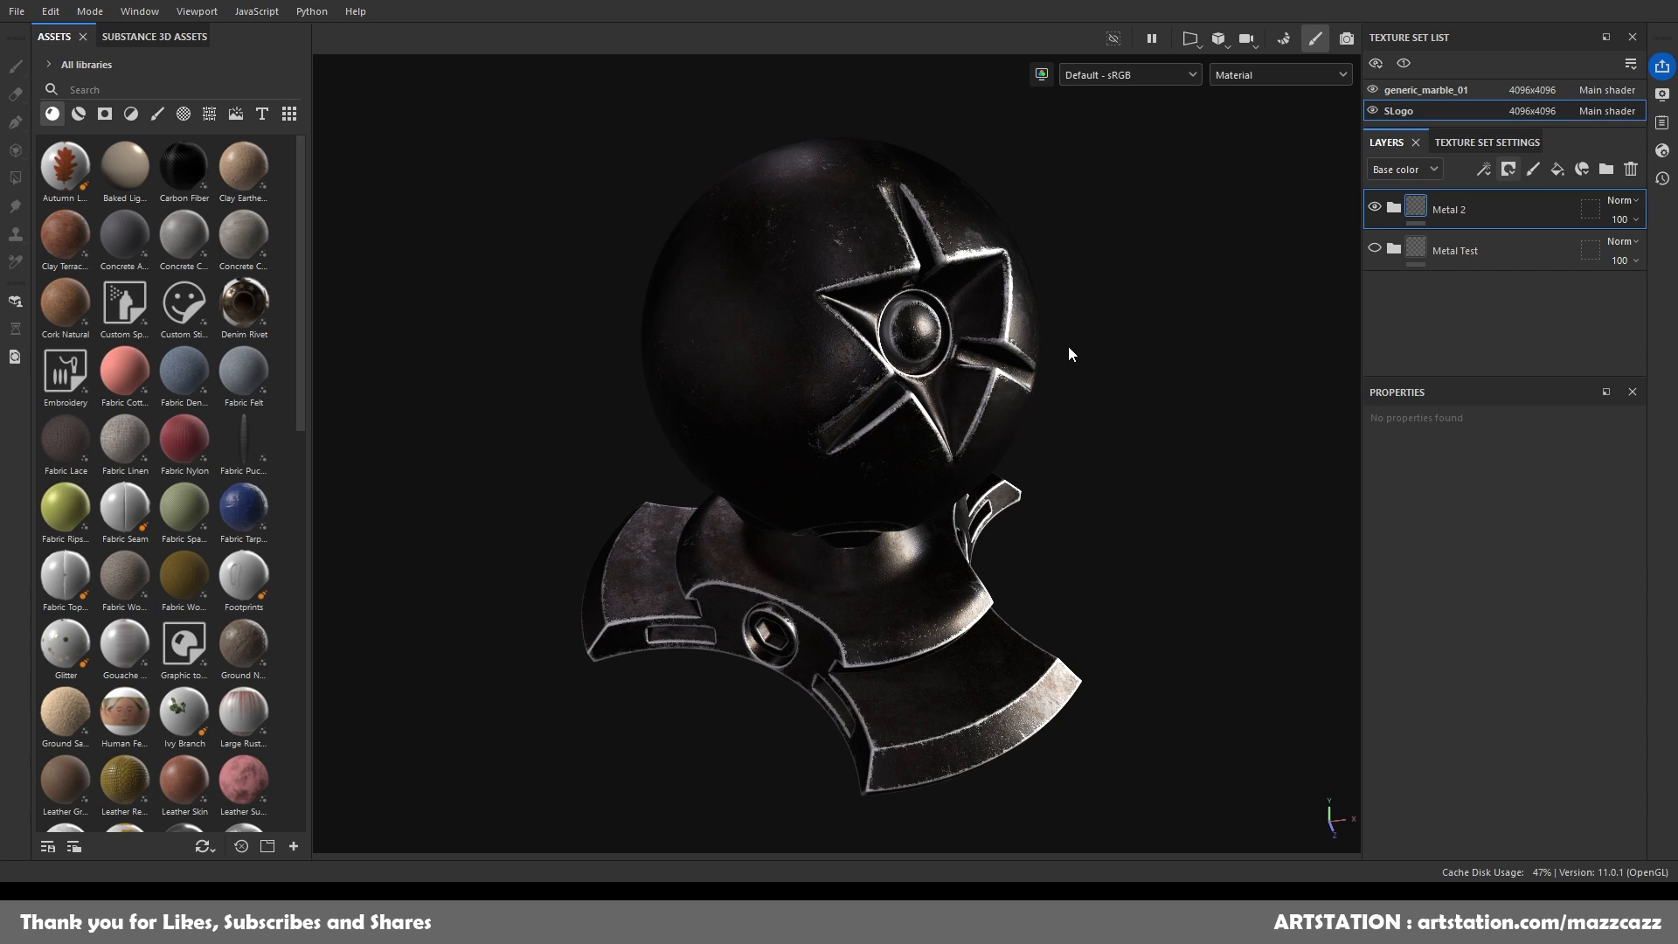
pyautogui.scroll(5, 904, 349)
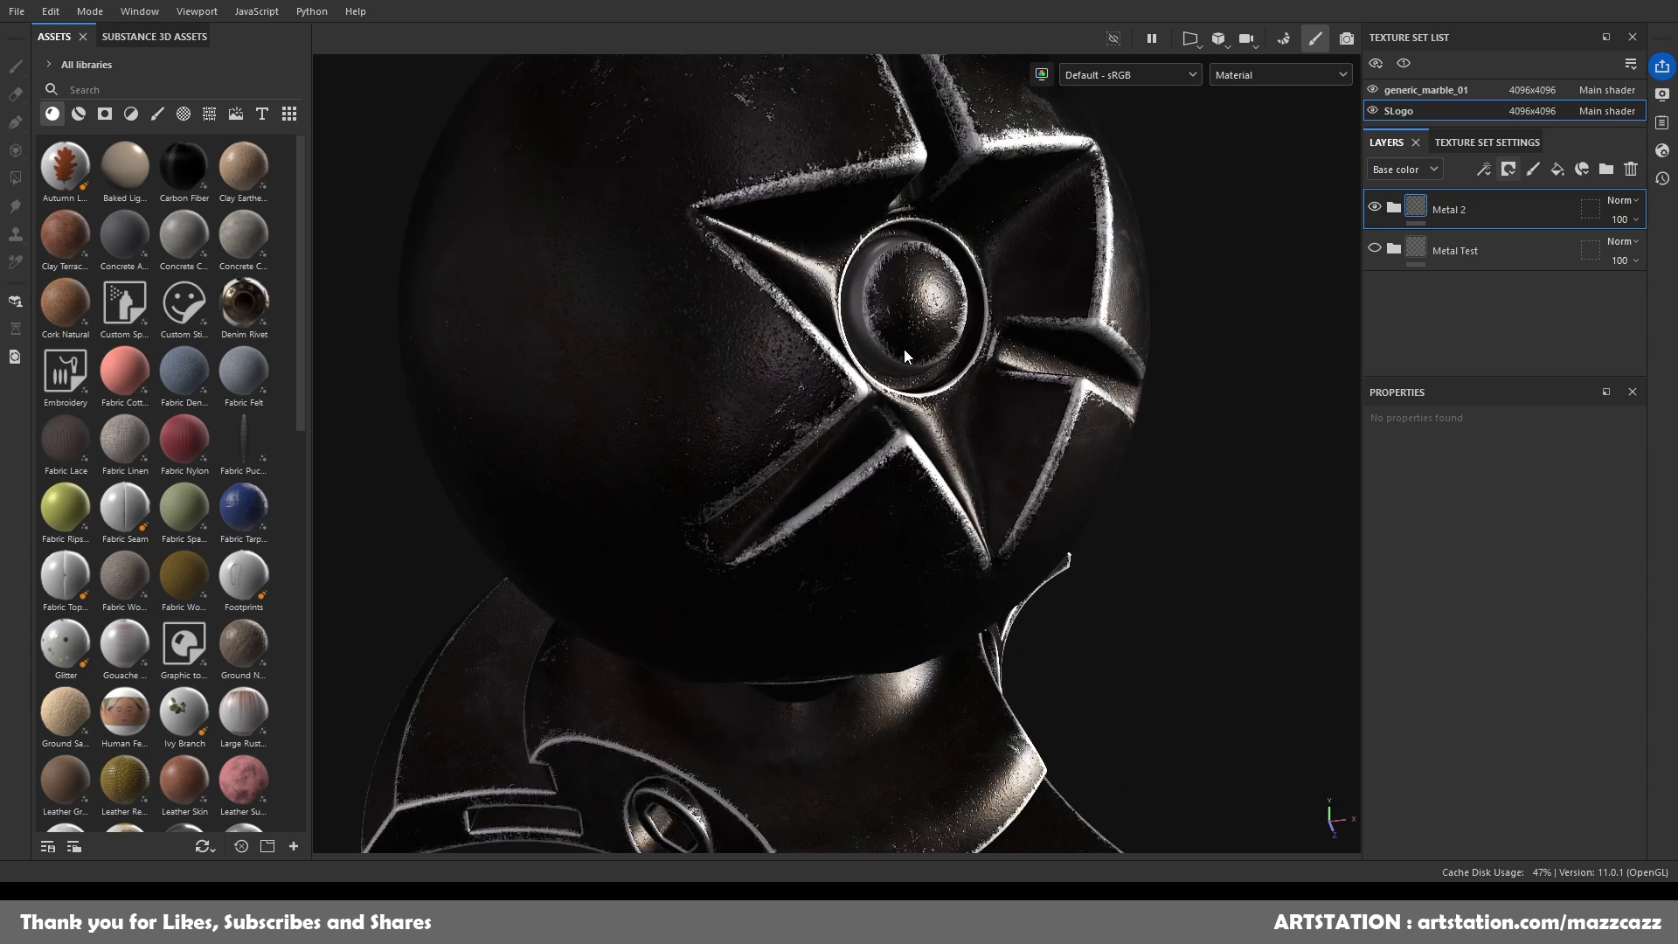
pyautogui.scroll(-5, 903, 352)
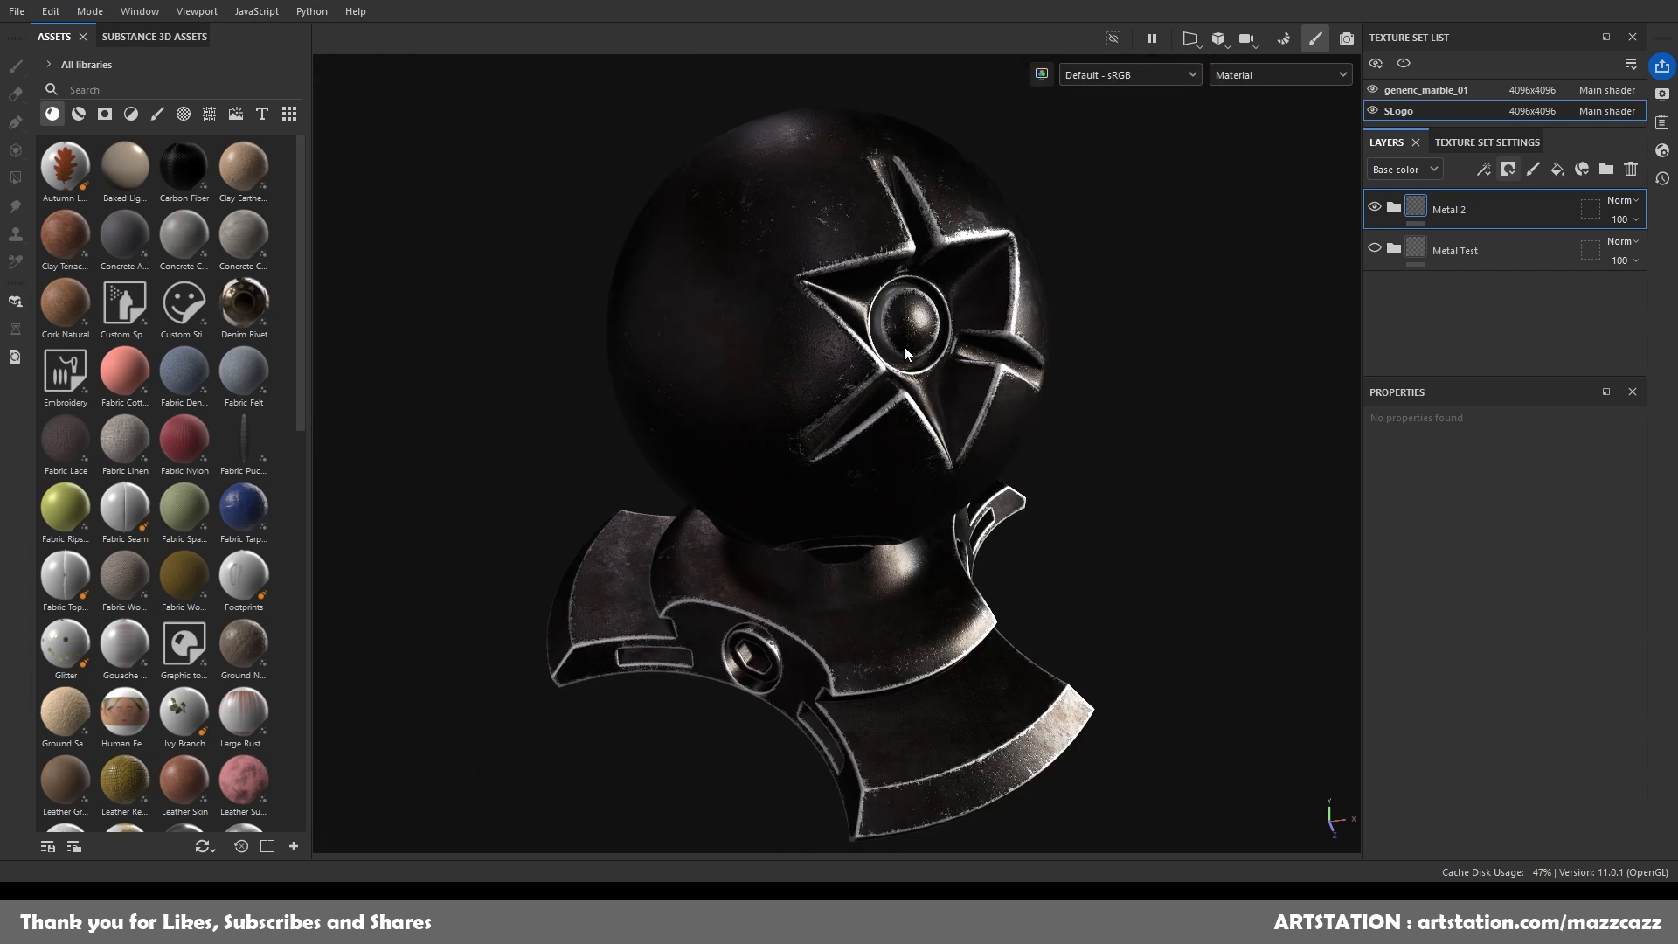